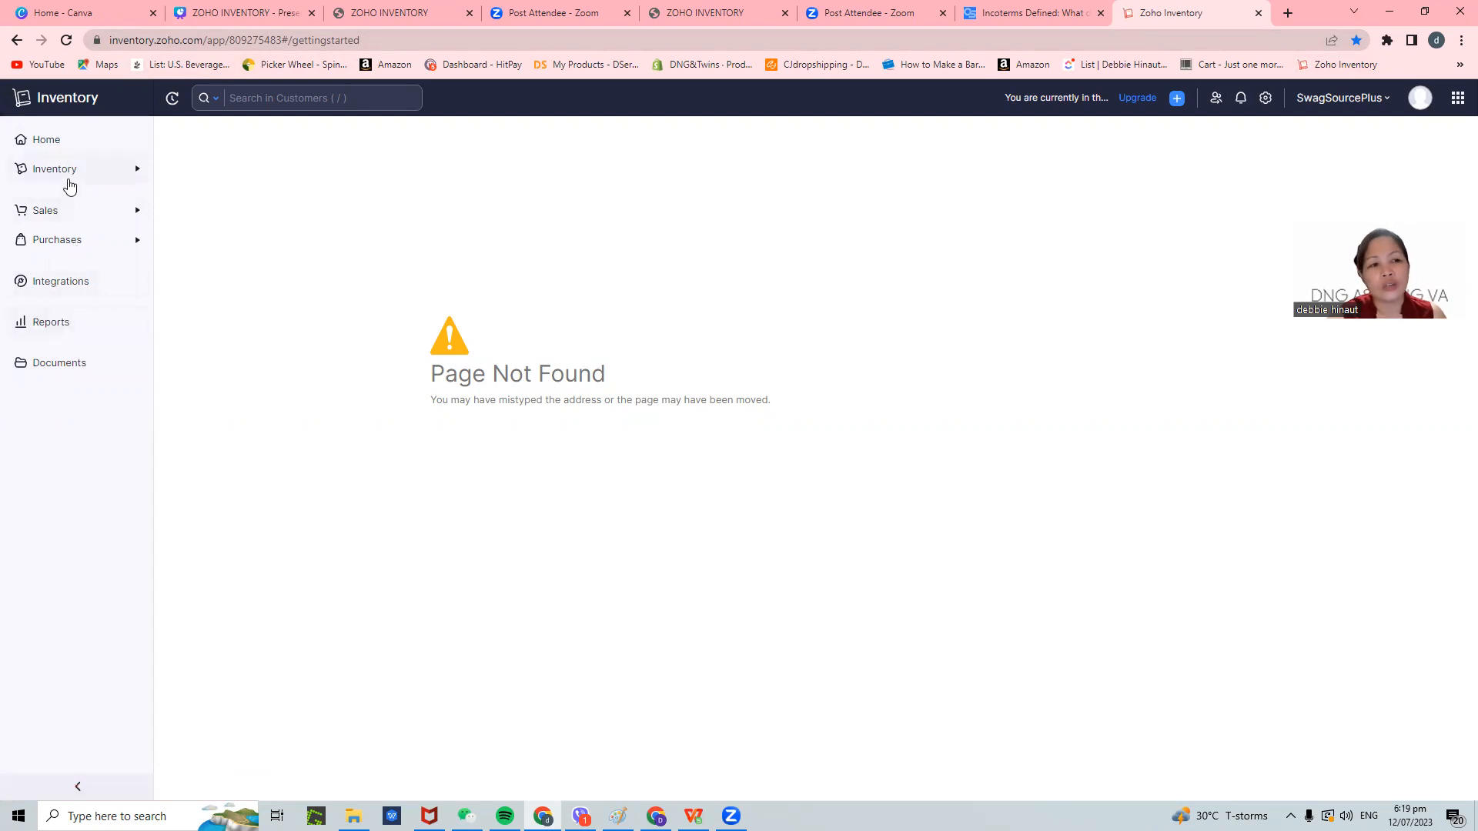
# - Open the Women Performance Top, White Color item from the active Inventory items list
pyautogui.click(74, 173)
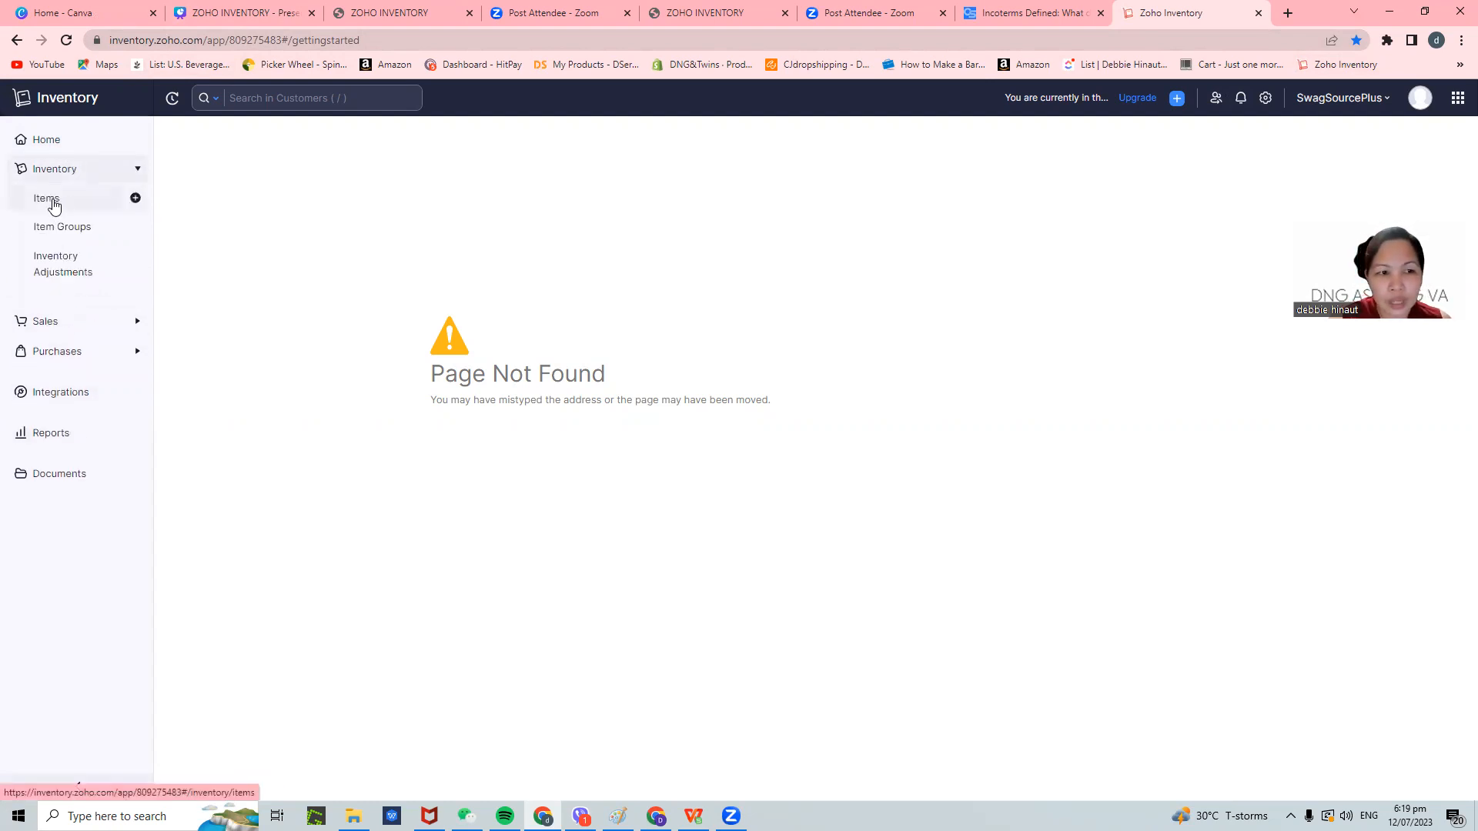
pyautogui.click(48, 200)
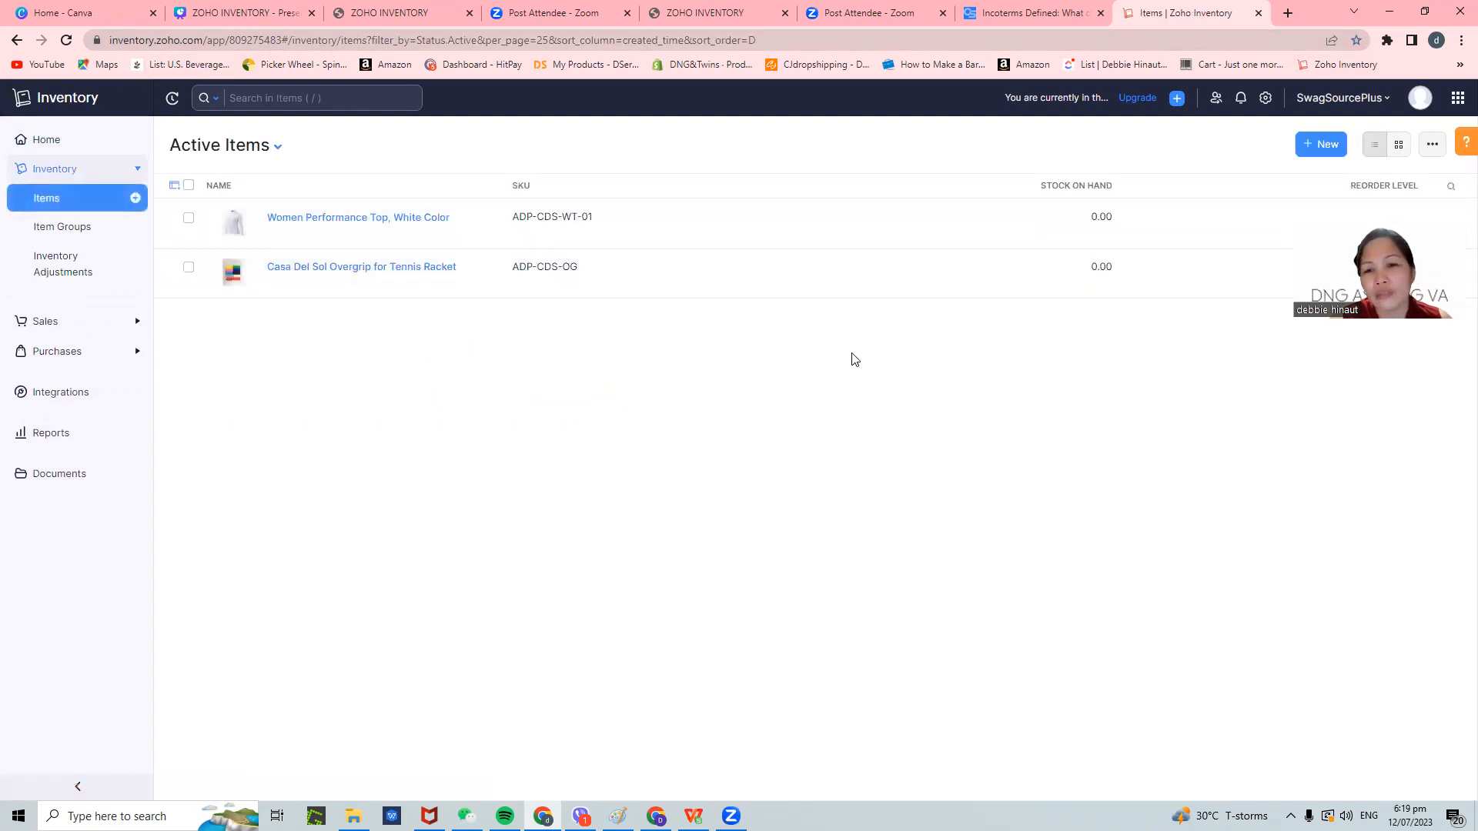
pyautogui.moveTo(1237, 276); pyautogui.dragTo(1369, 505)
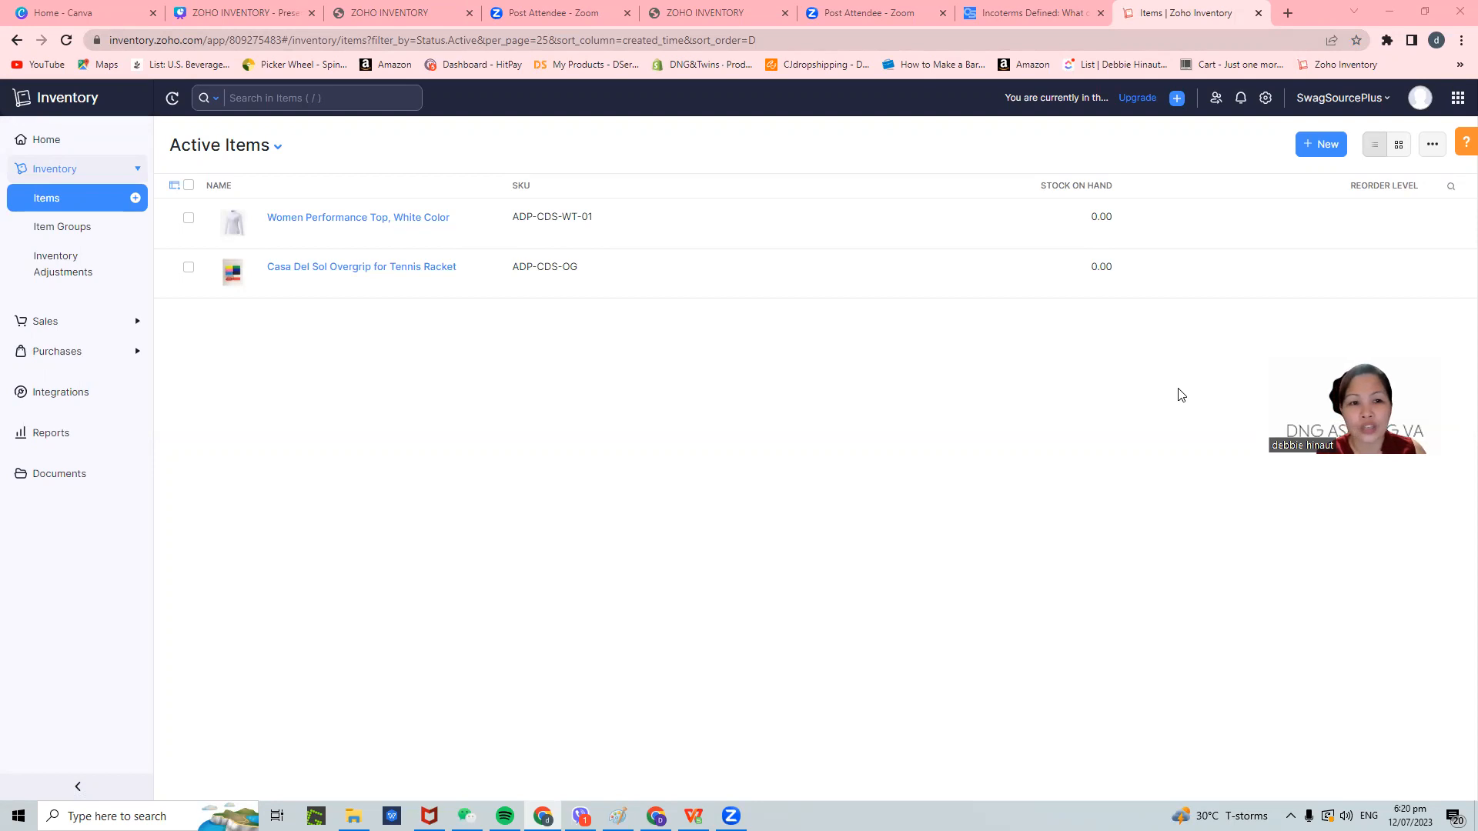
pyautogui.click(373, 224)
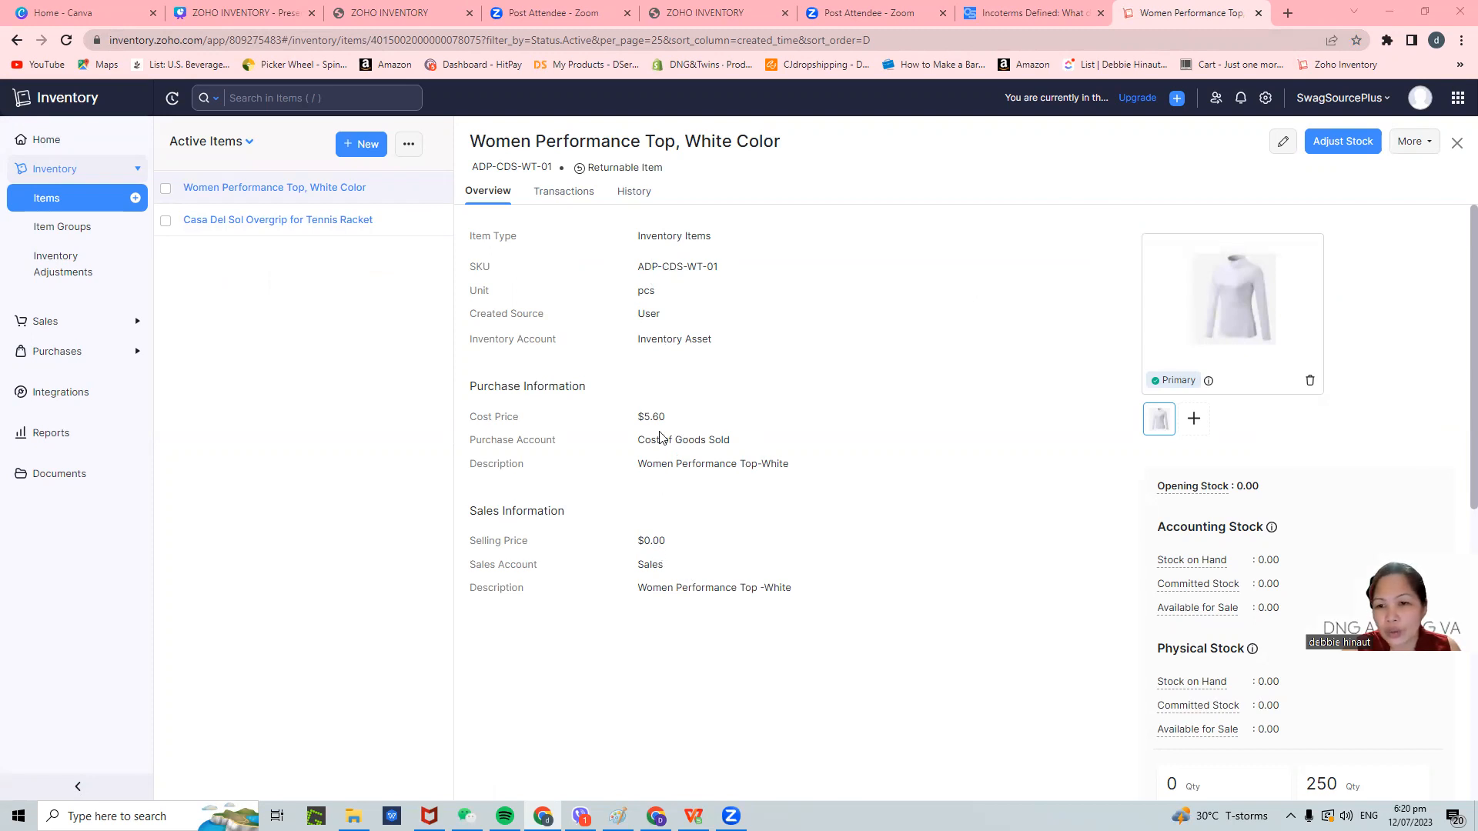
pyautogui.scroll(-3, 651, 423)
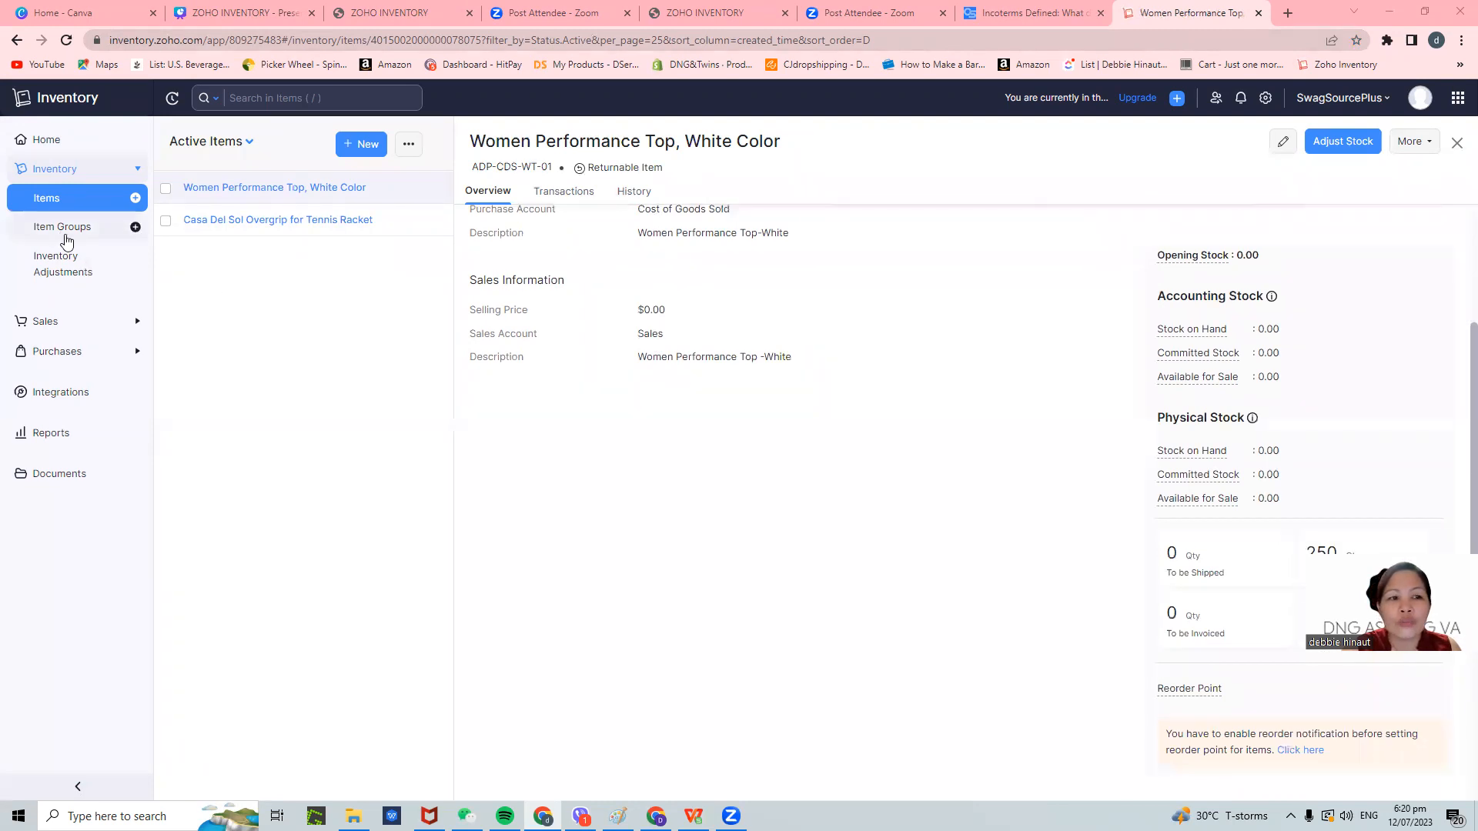
pyautogui.scroll(3, 542, 399)
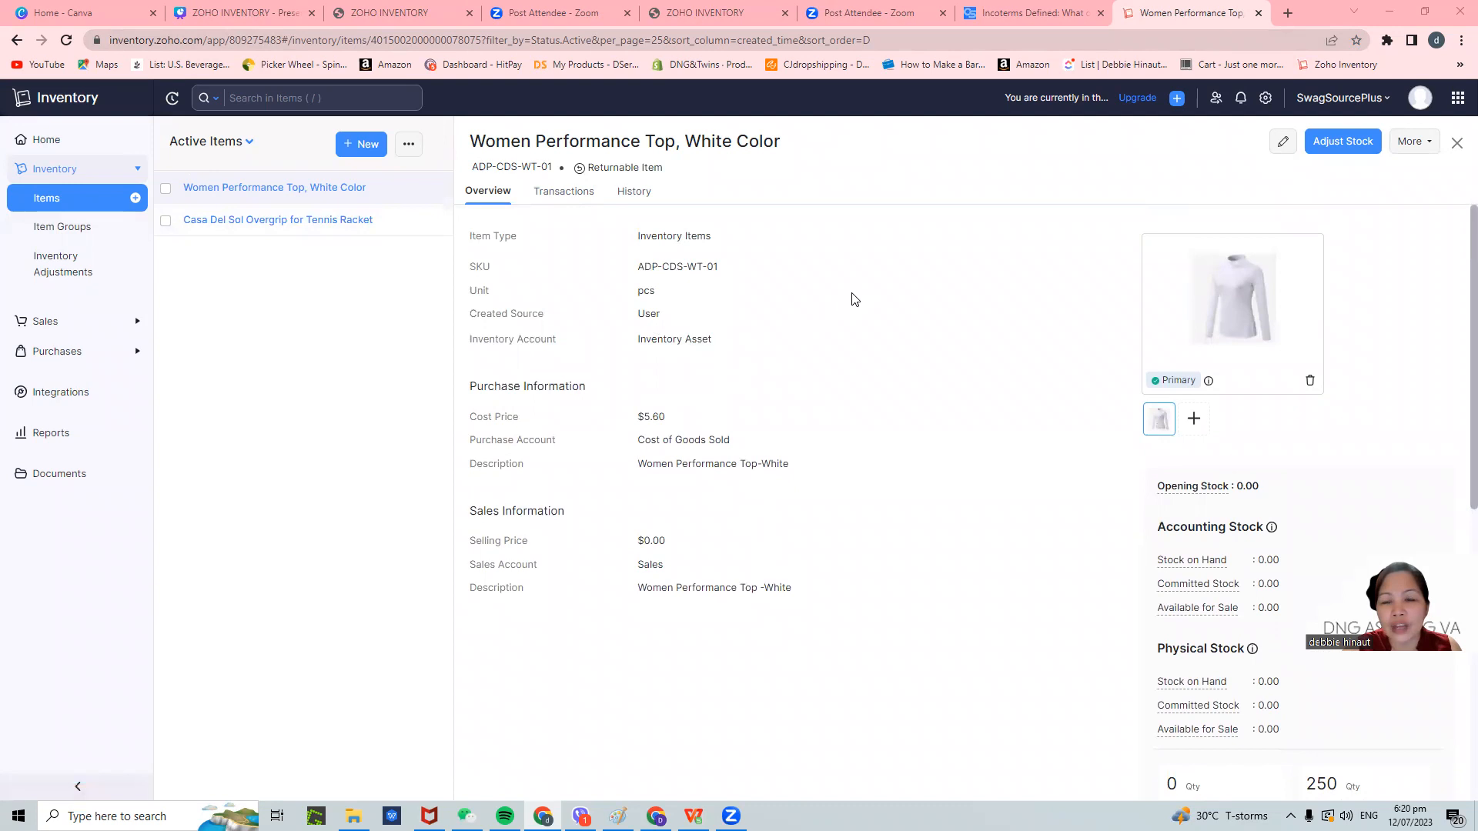
# - Start a new Goods item named 'Tshirt Embroidered White'
pyautogui.click(346, 146)
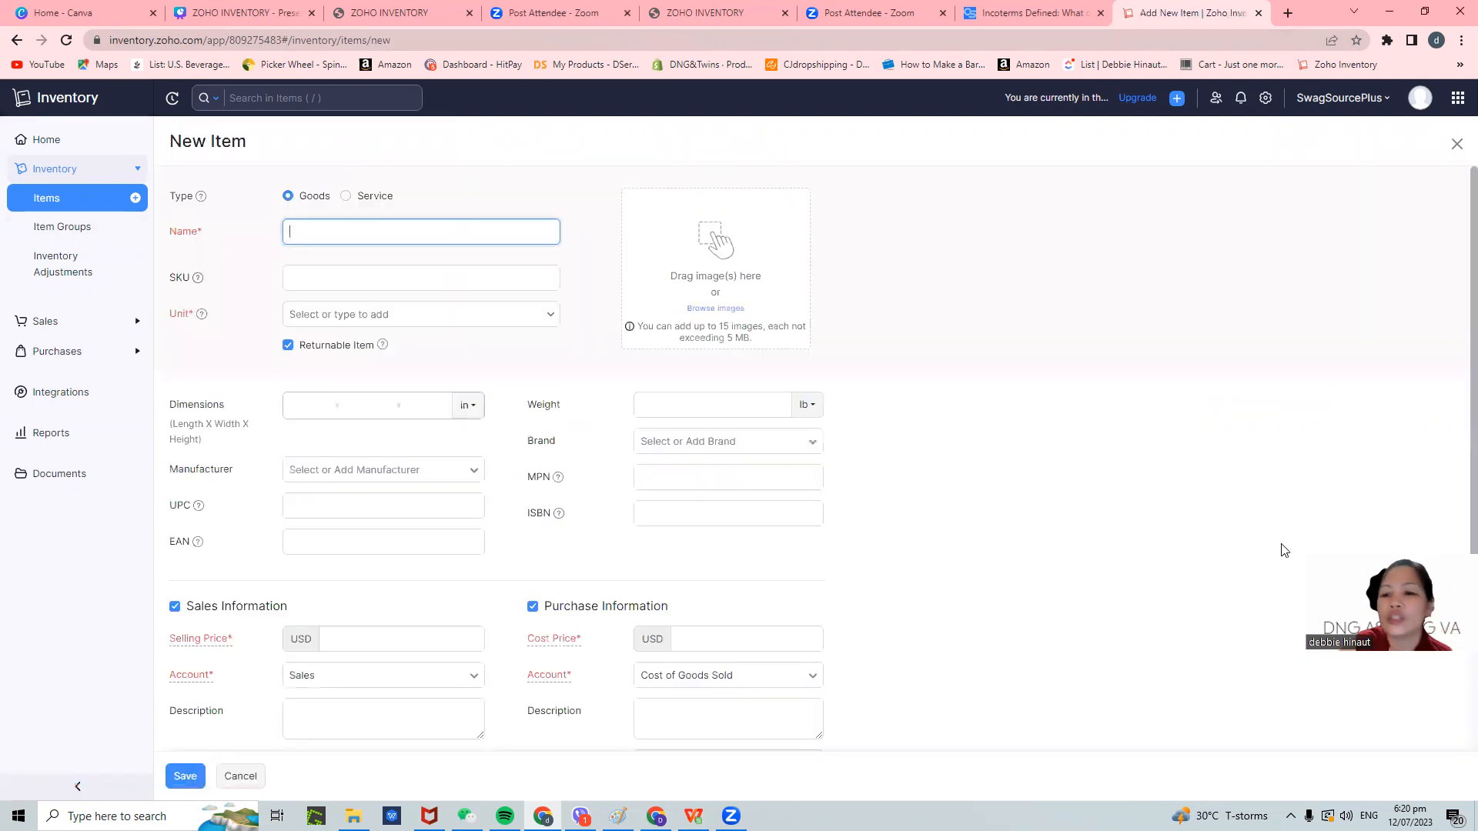
pyautogui.moveTo(1284, 550); pyautogui.dragTo(1211, 193)
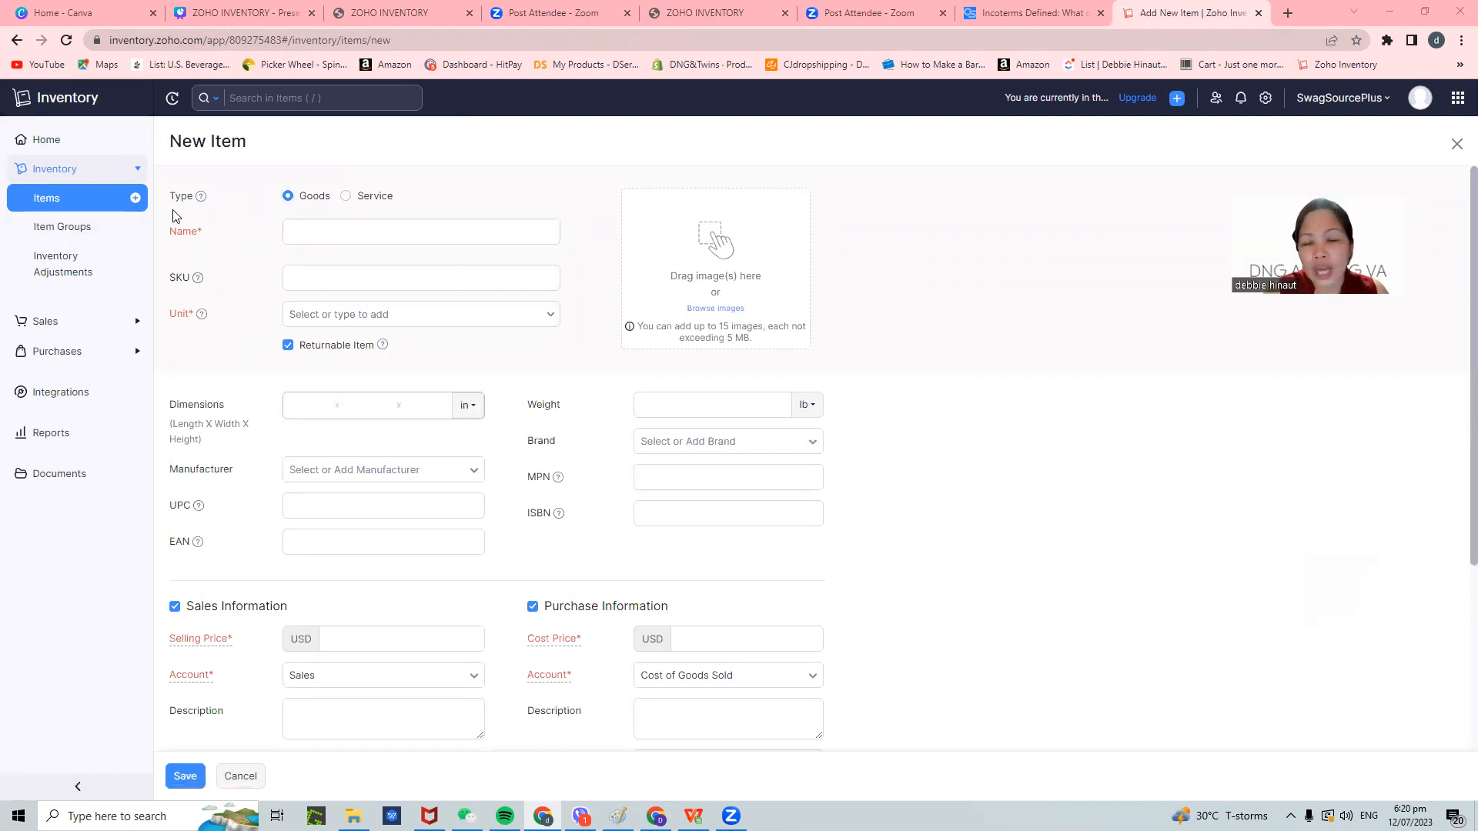
pyautogui.click(333, 239)
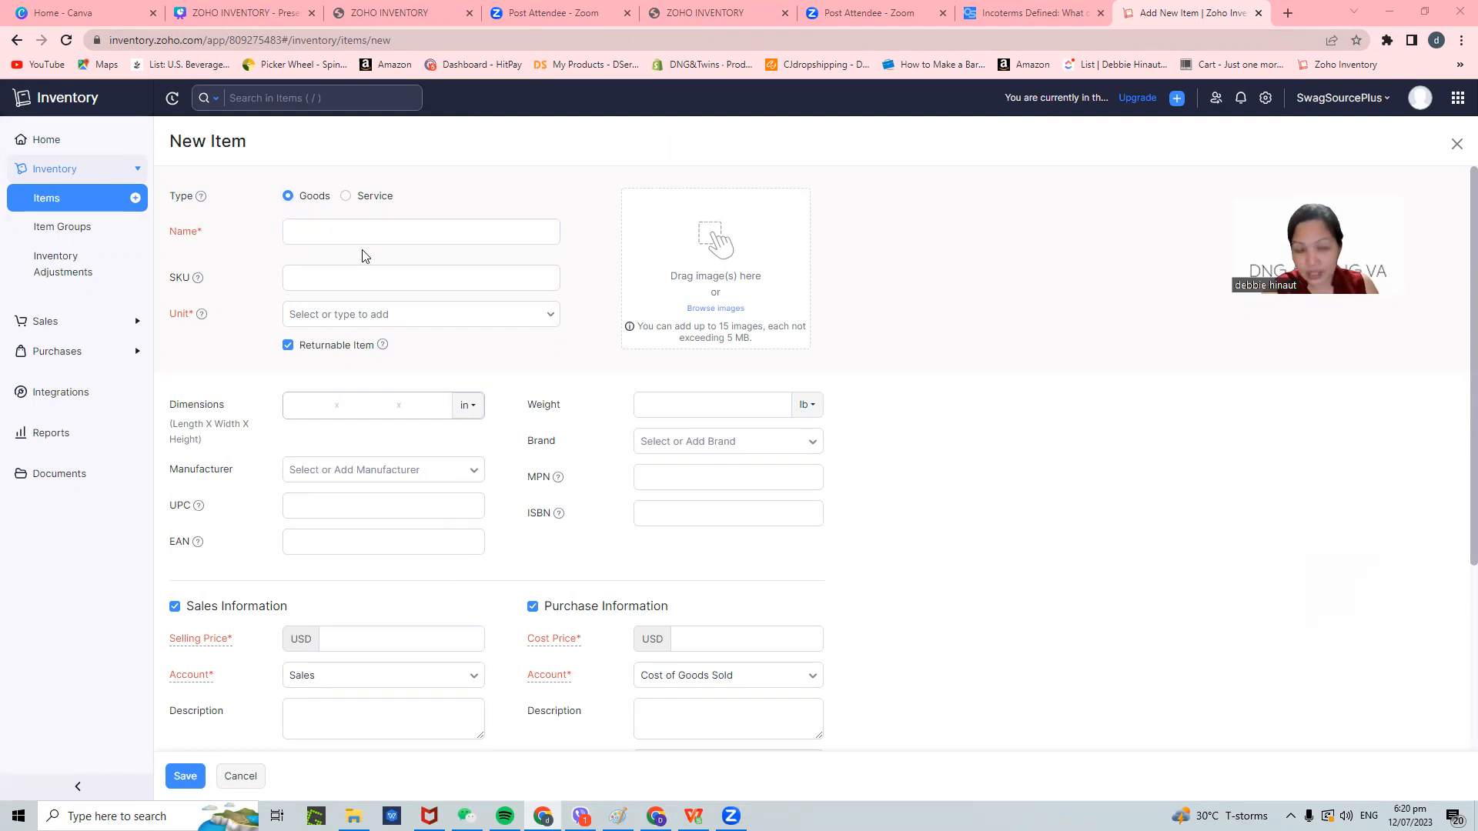
pyautogui.click(340, 234)
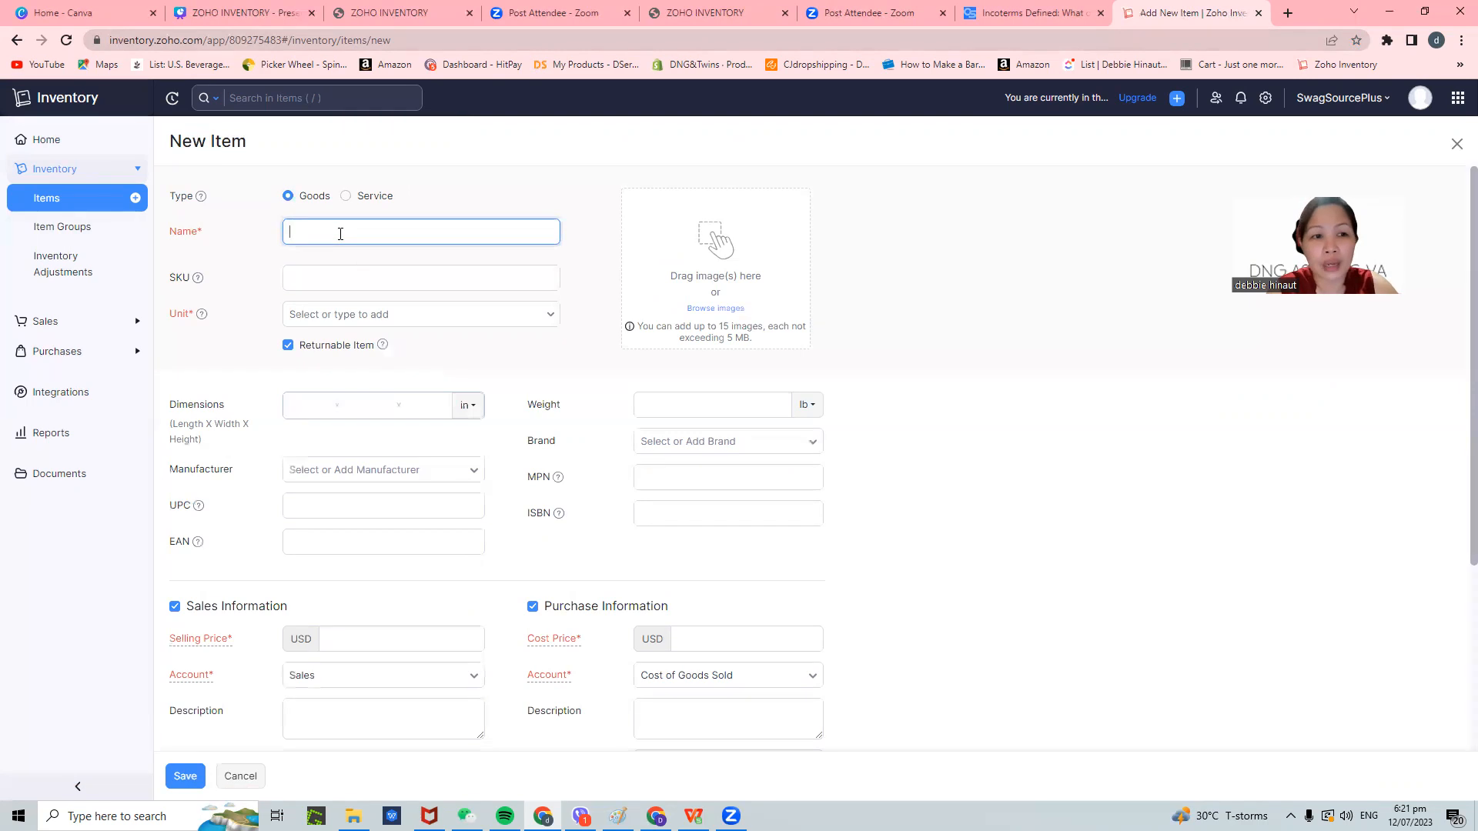
pyautogui.write('Tshirt')
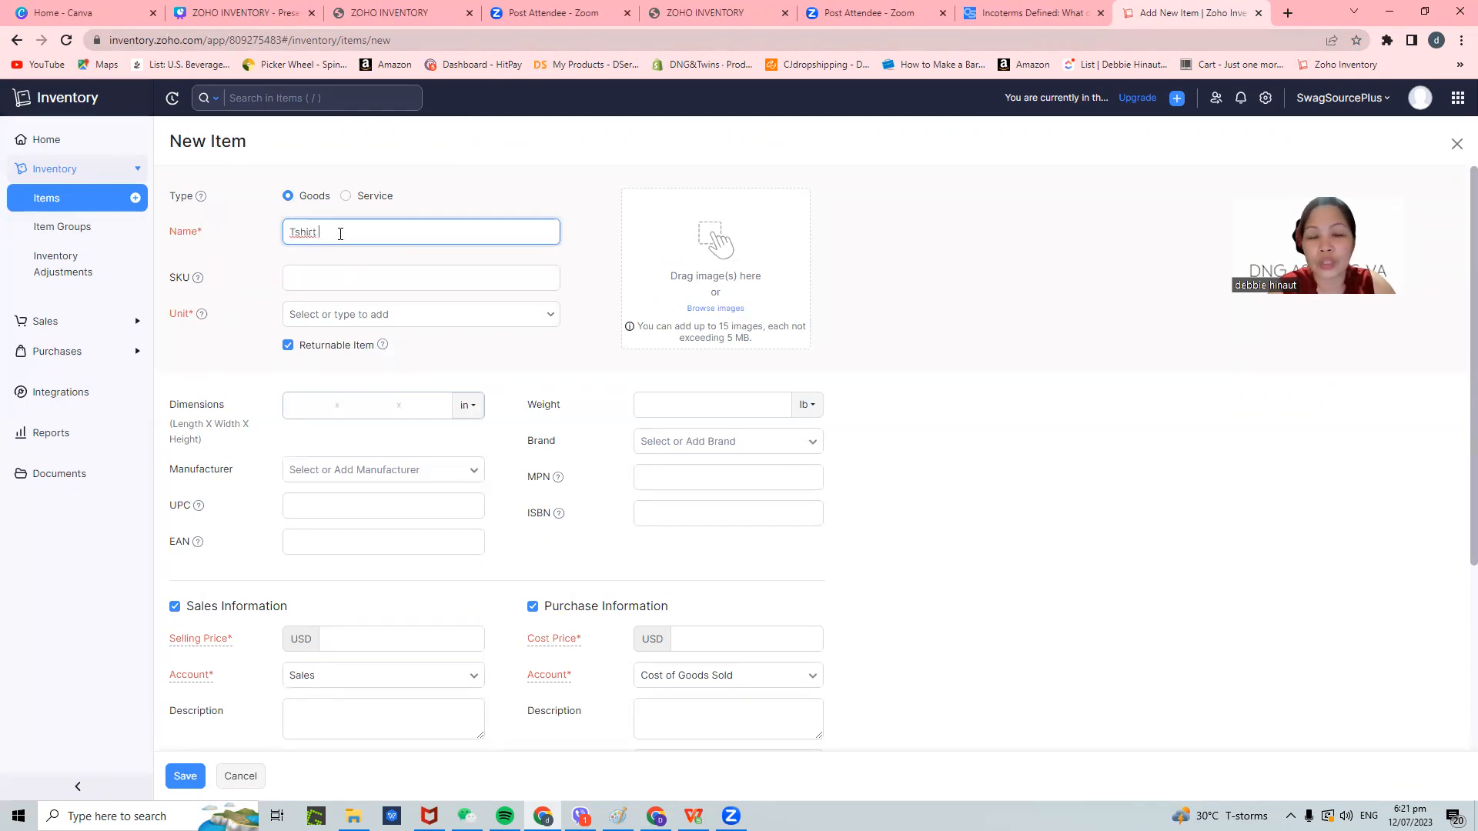
pyautogui.write(' De')
pyautogui.press('BackSpace')
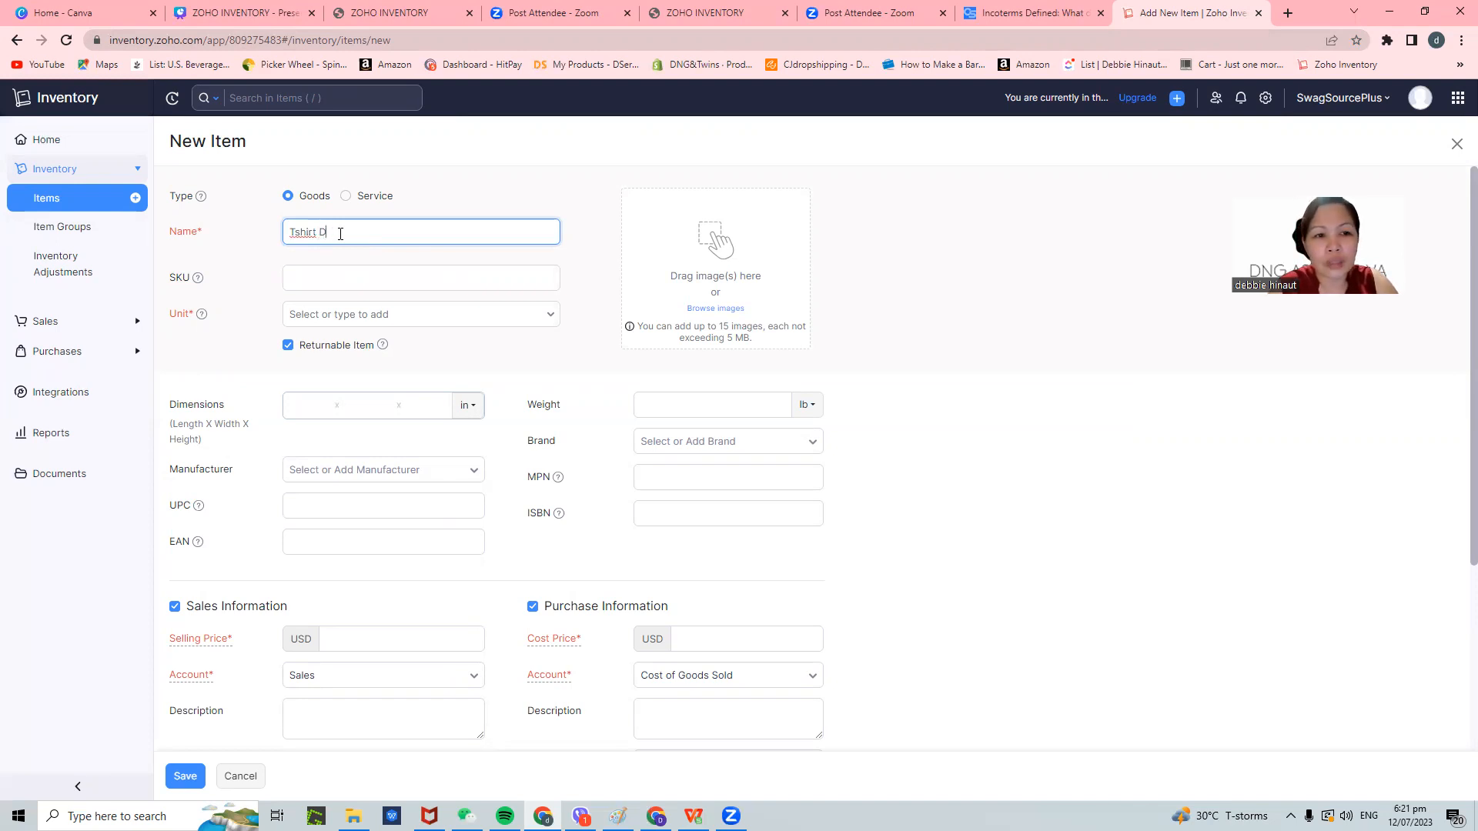
pyautogui.press('BackSpace')
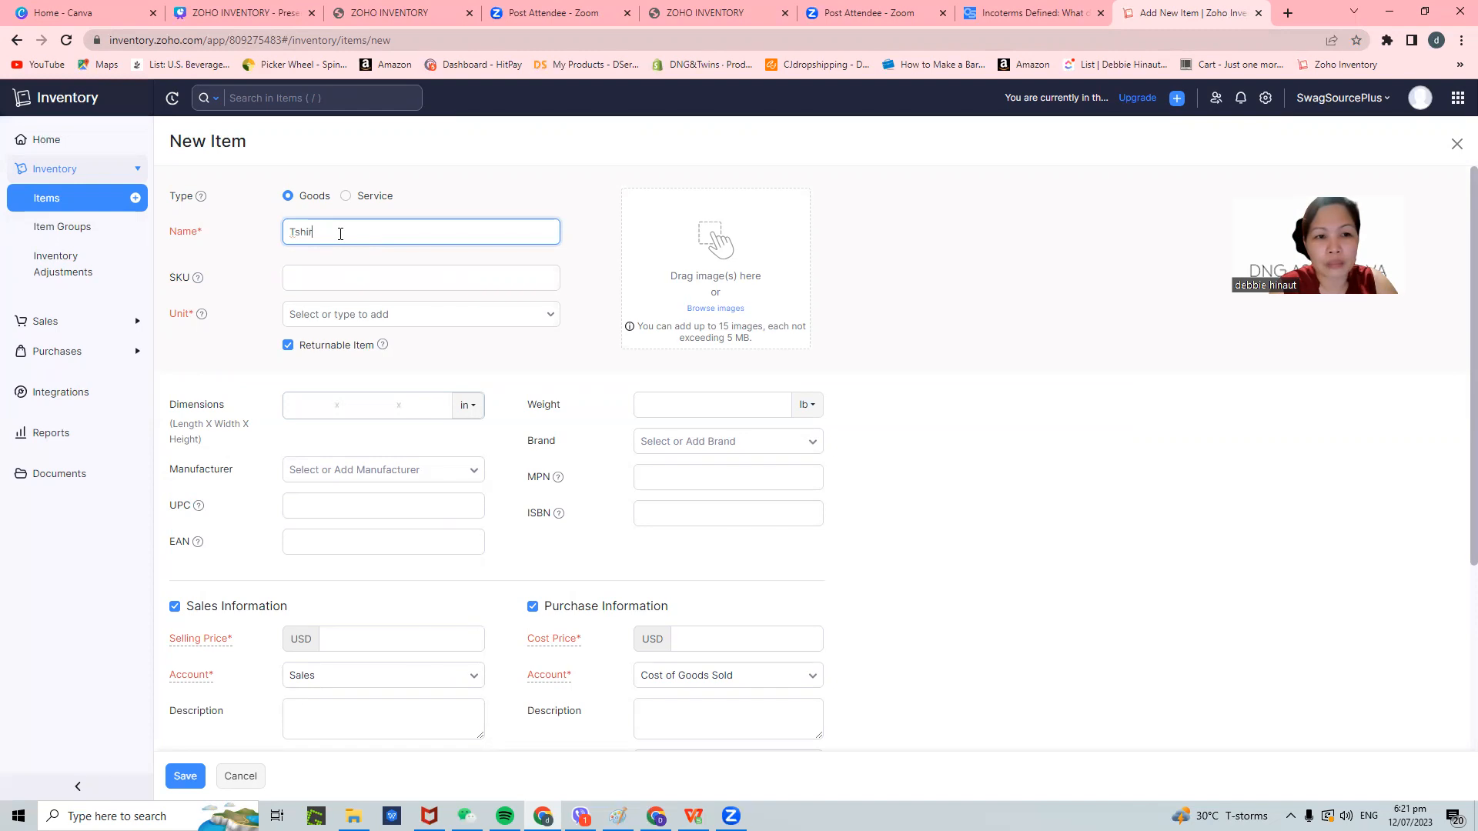
pyautogui.write('t Em')
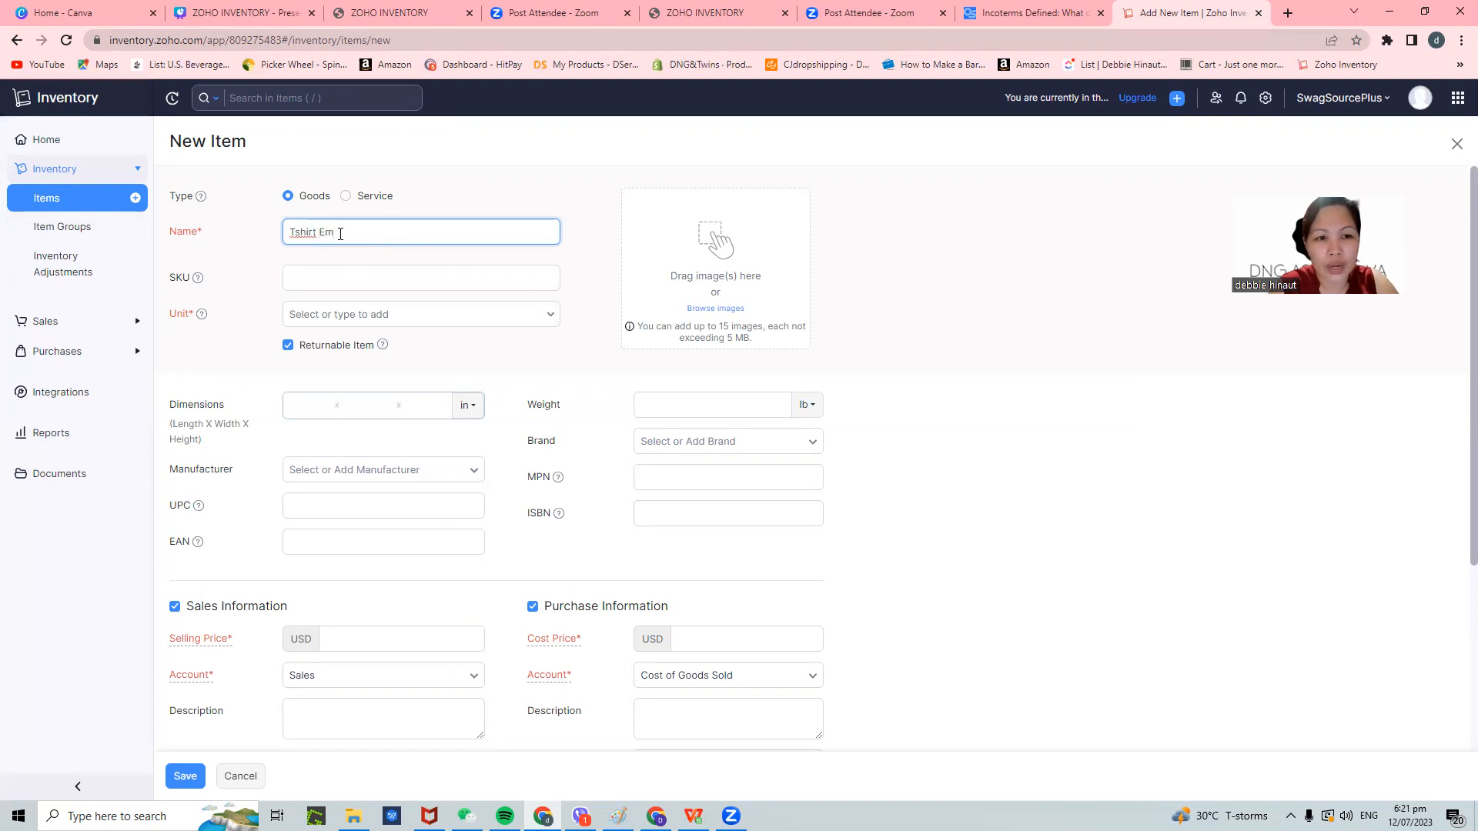
pyautogui.write('broide')
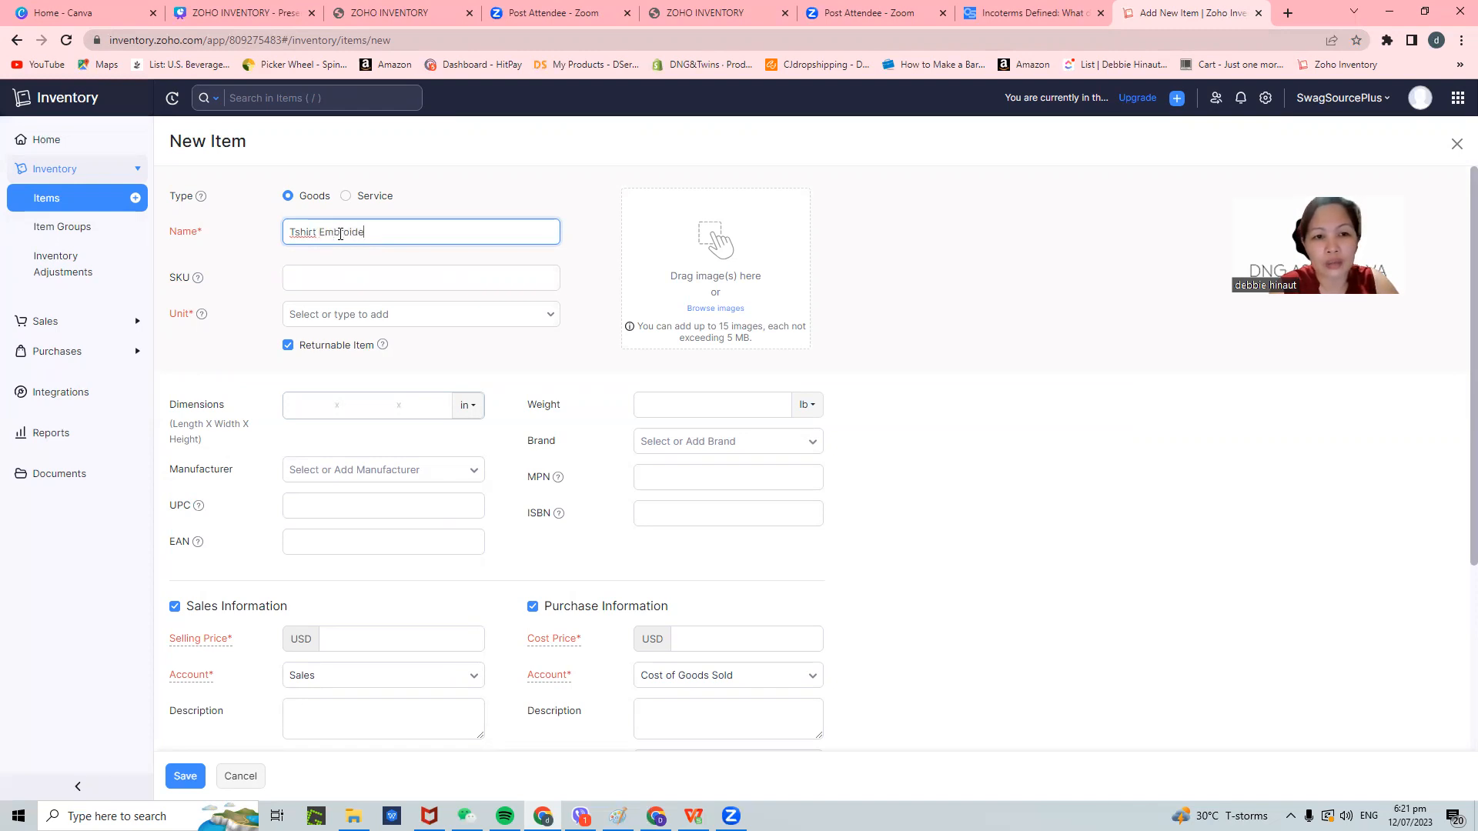
pyautogui.write('red White')
pyautogui.click(375, 281)
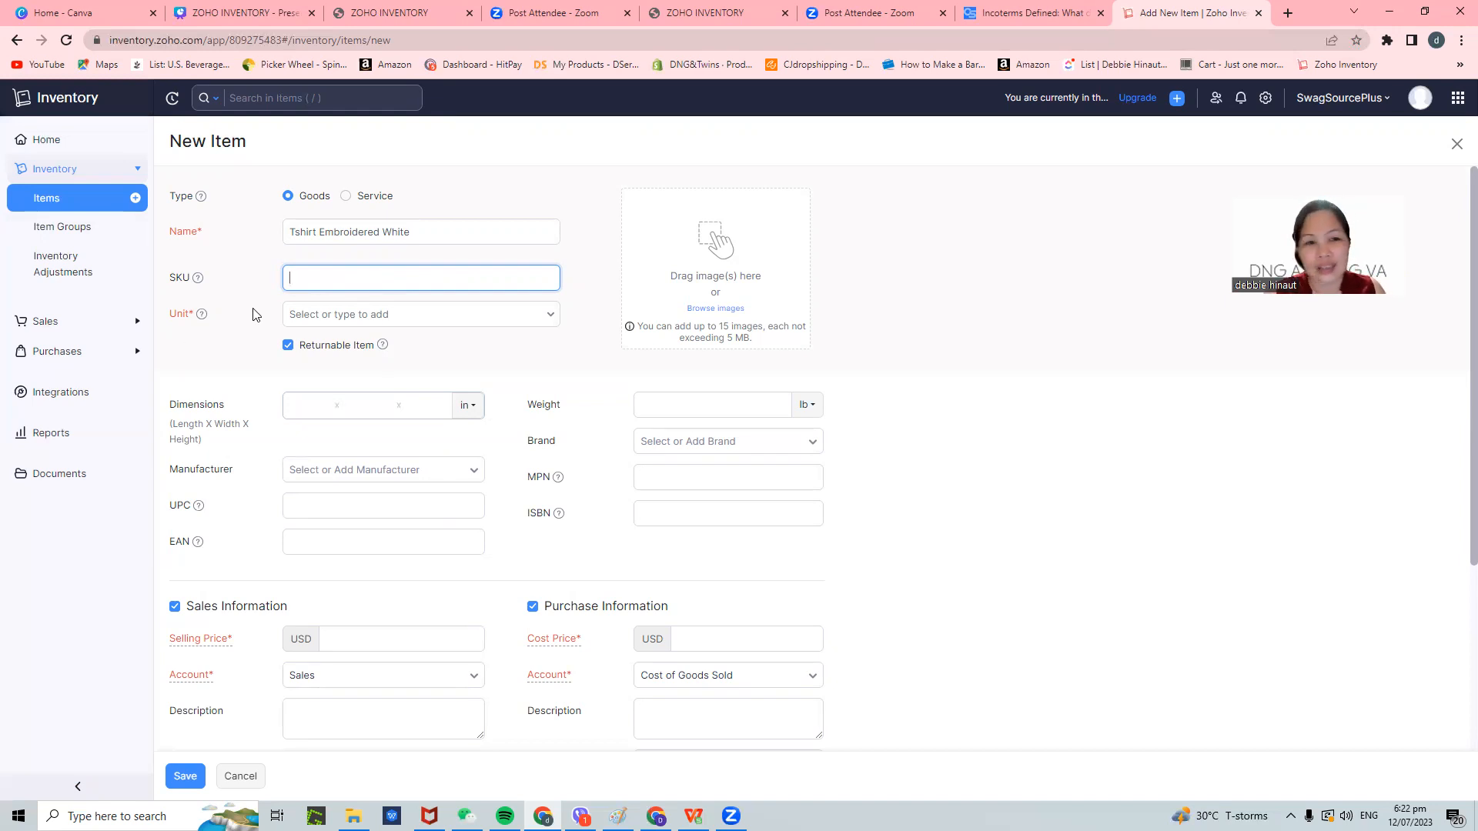
# - Give the new item SKU TB-001 and unit pcs
pyautogui.write('T')
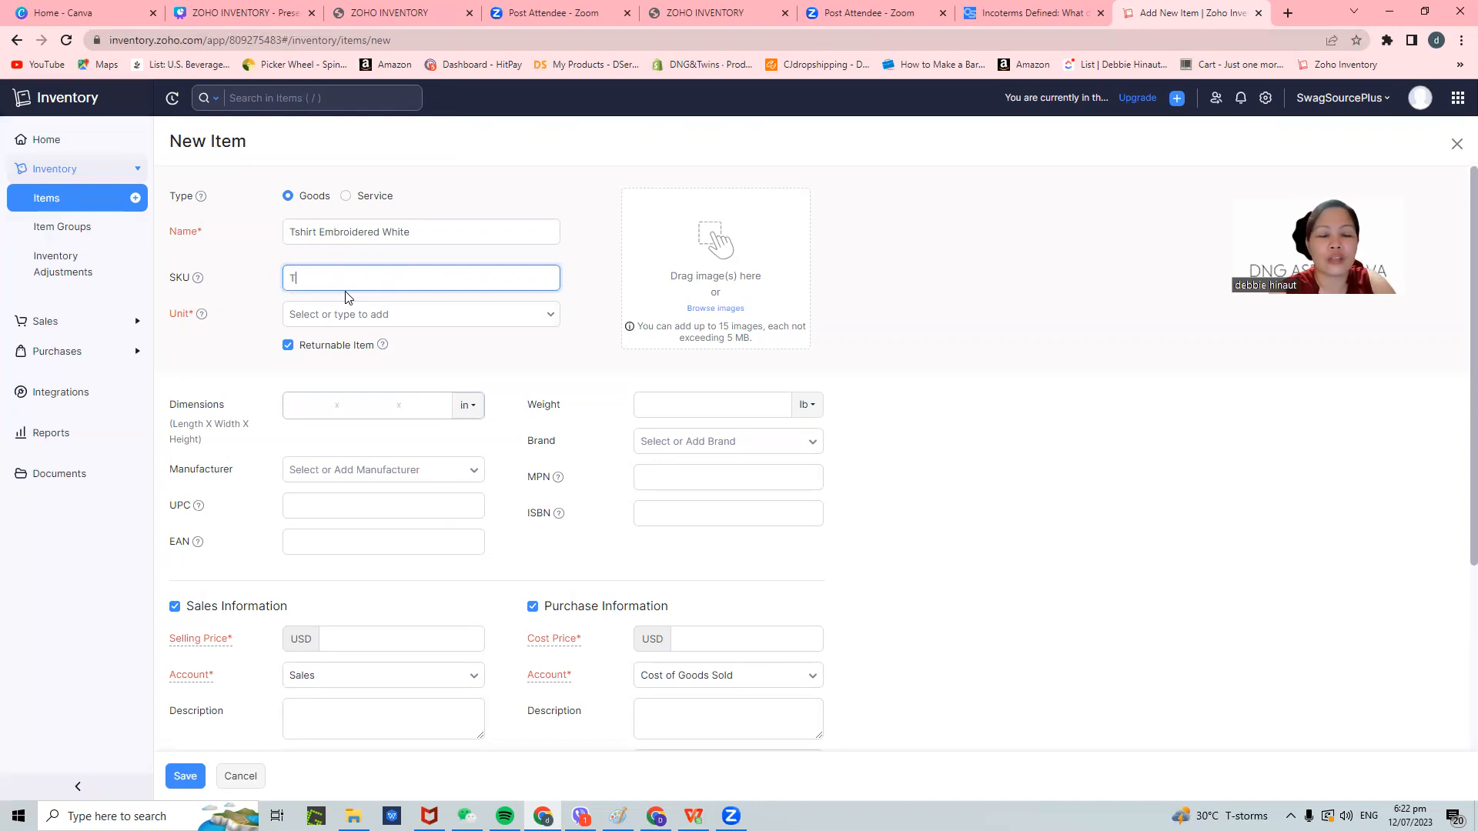
pyautogui.write('B-001')
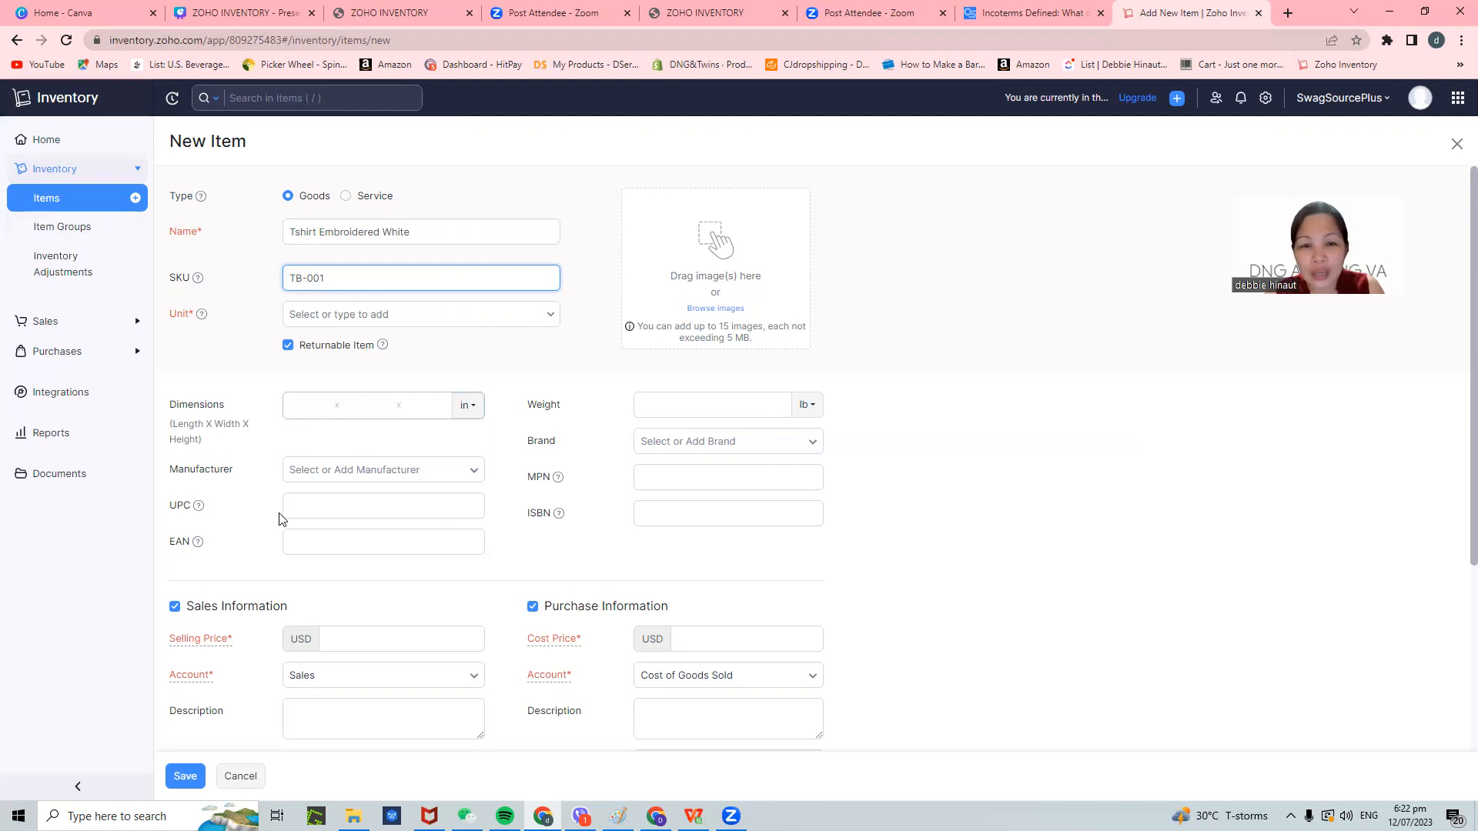
pyautogui.click(321, 313)
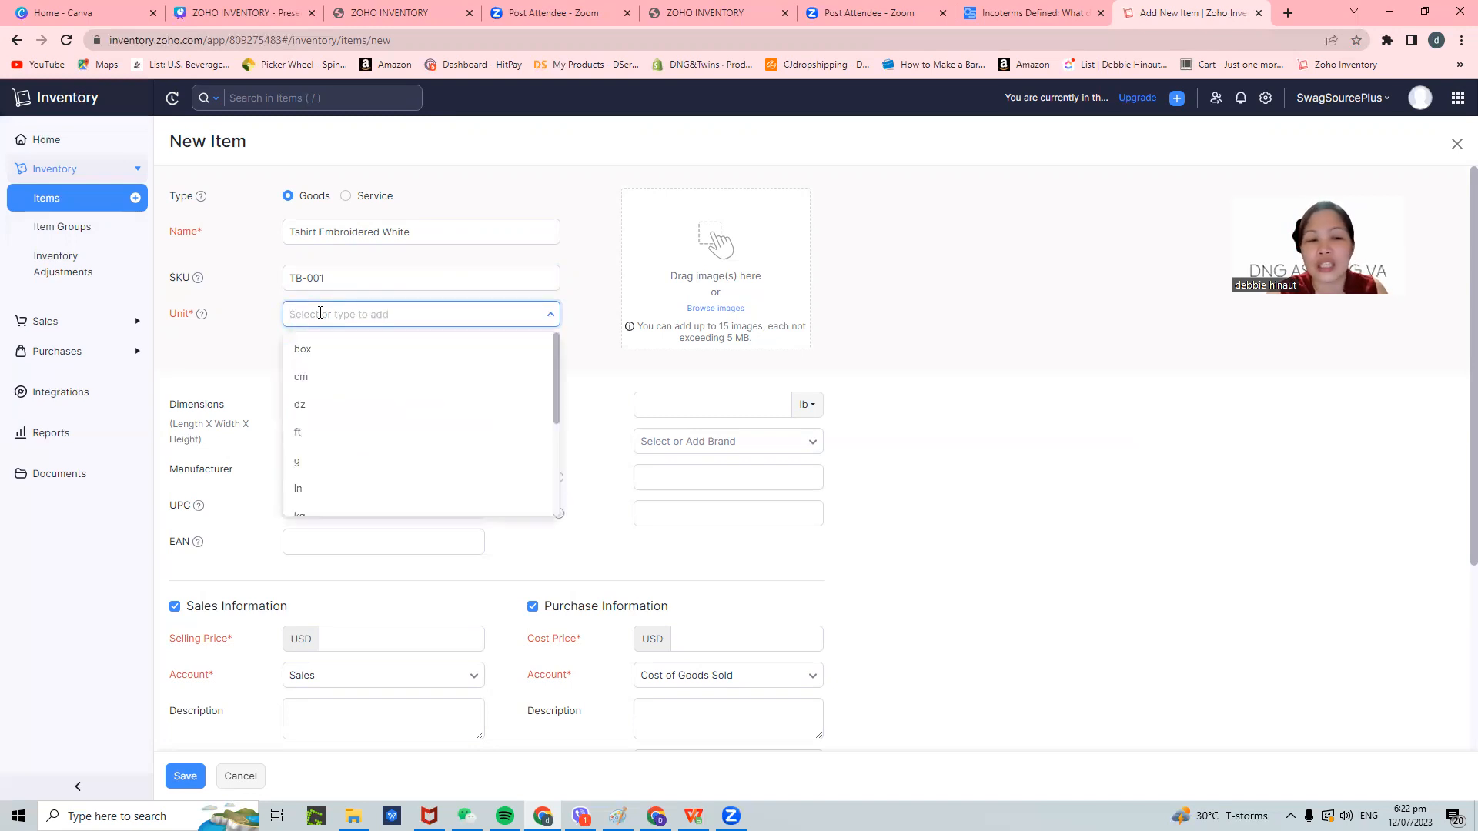
pyautogui.scroll(-2, 336, 416)
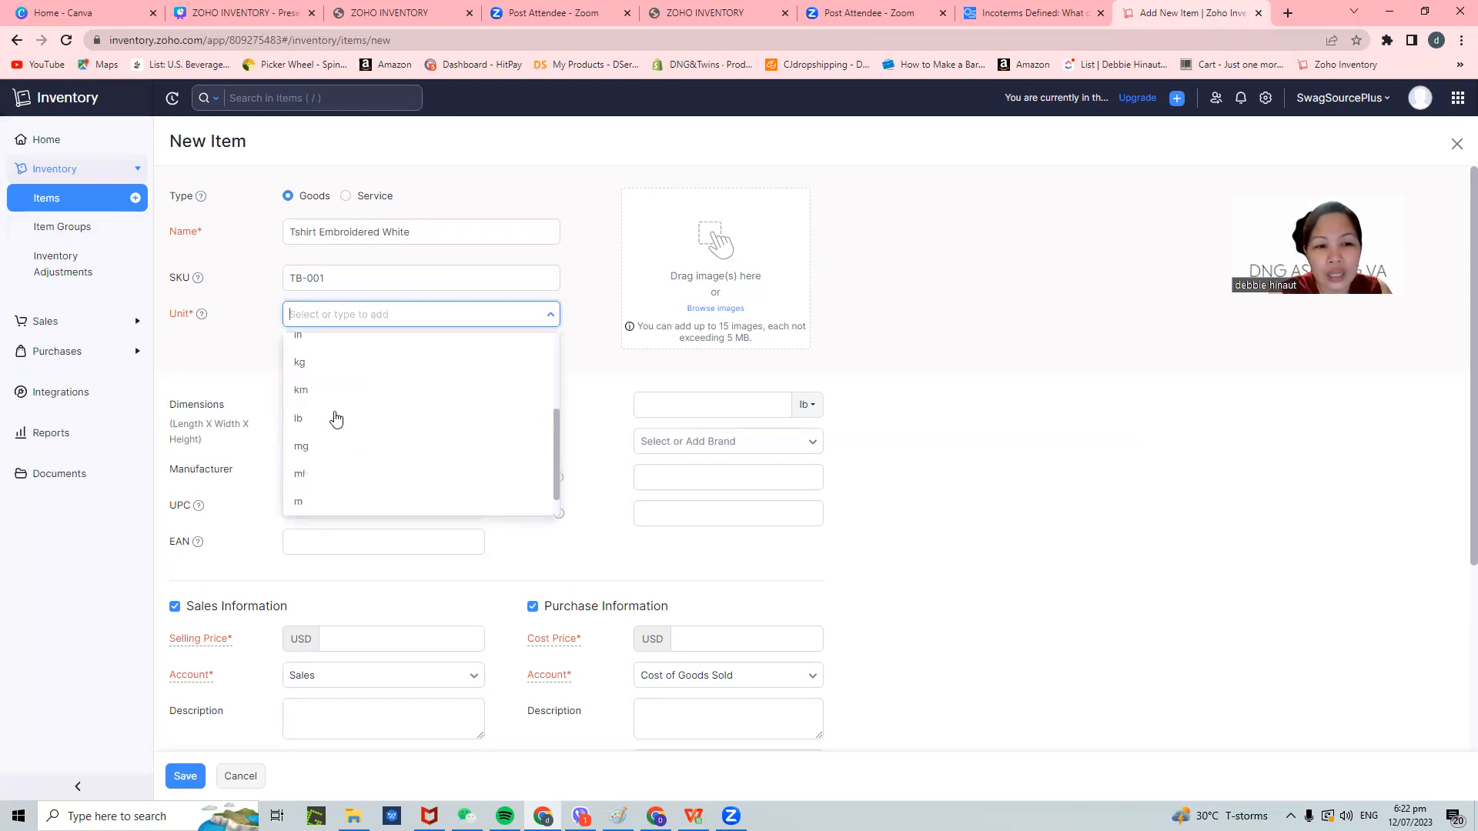
pyautogui.scroll(-1, 354, 431)
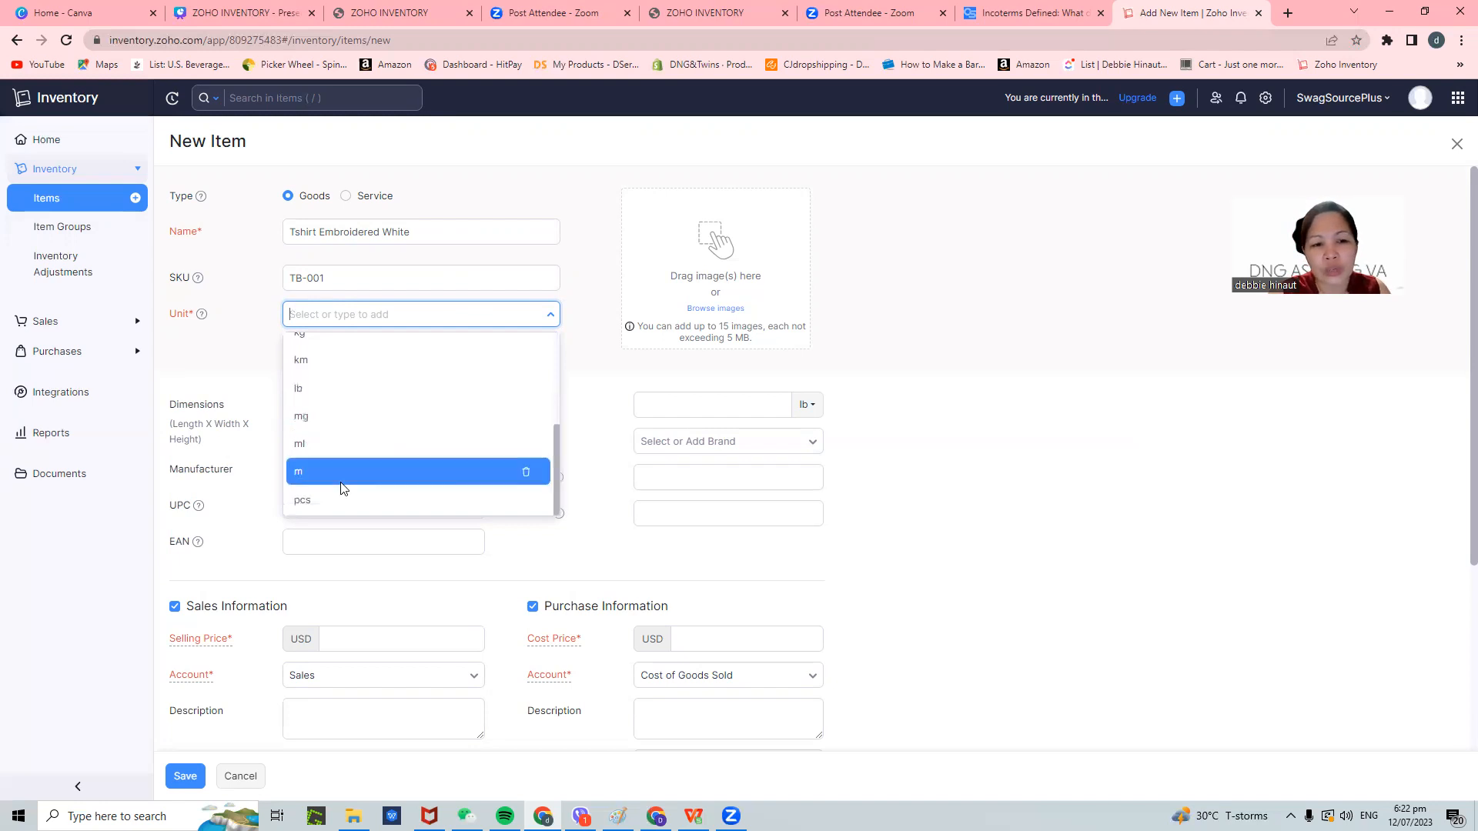
pyautogui.click(323, 500)
pyautogui.click(384, 409)
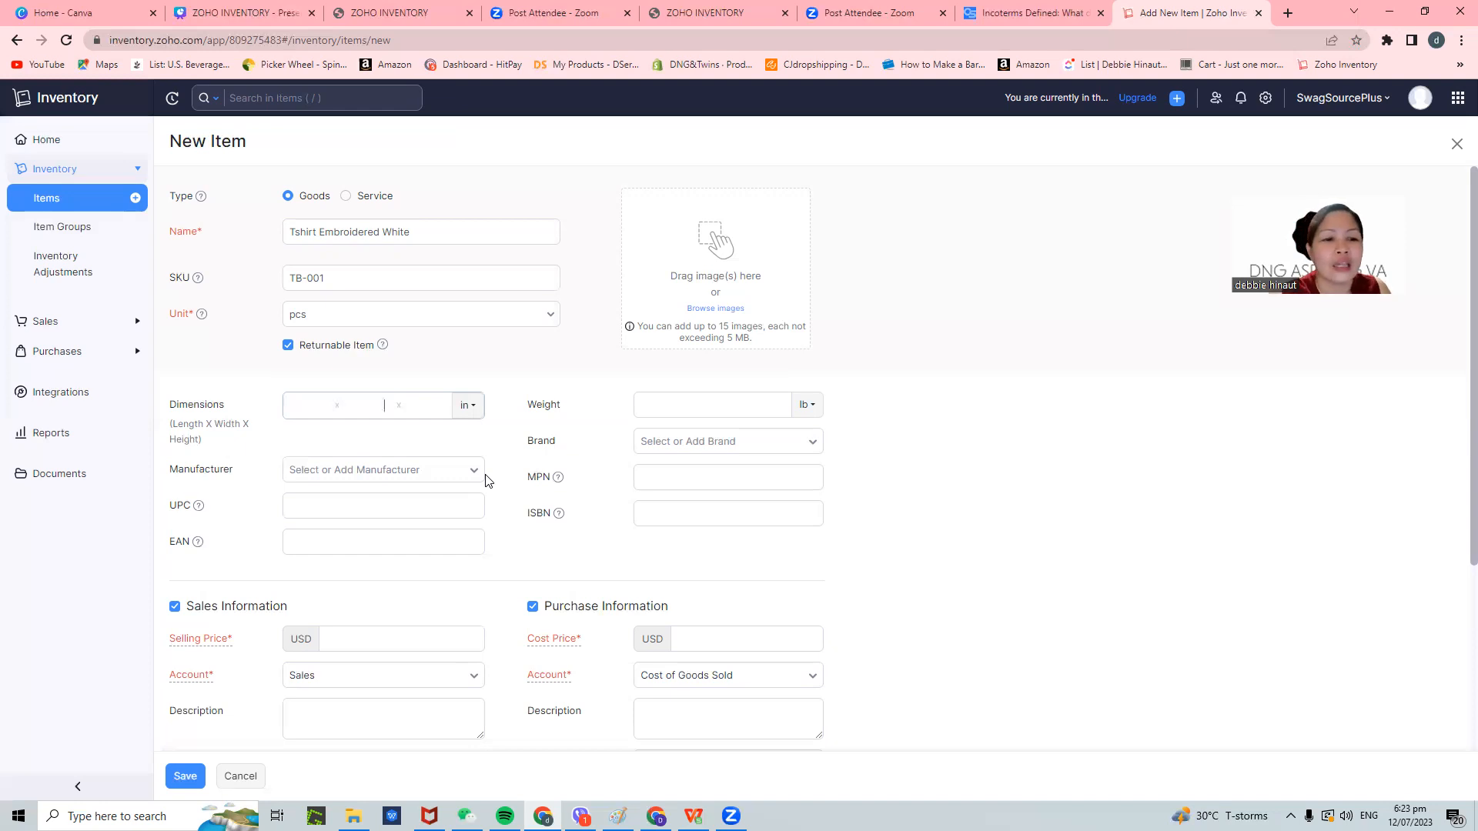
# - Choose Shanghai David as the new item's manufacturer
pyautogui.click(432, 471)
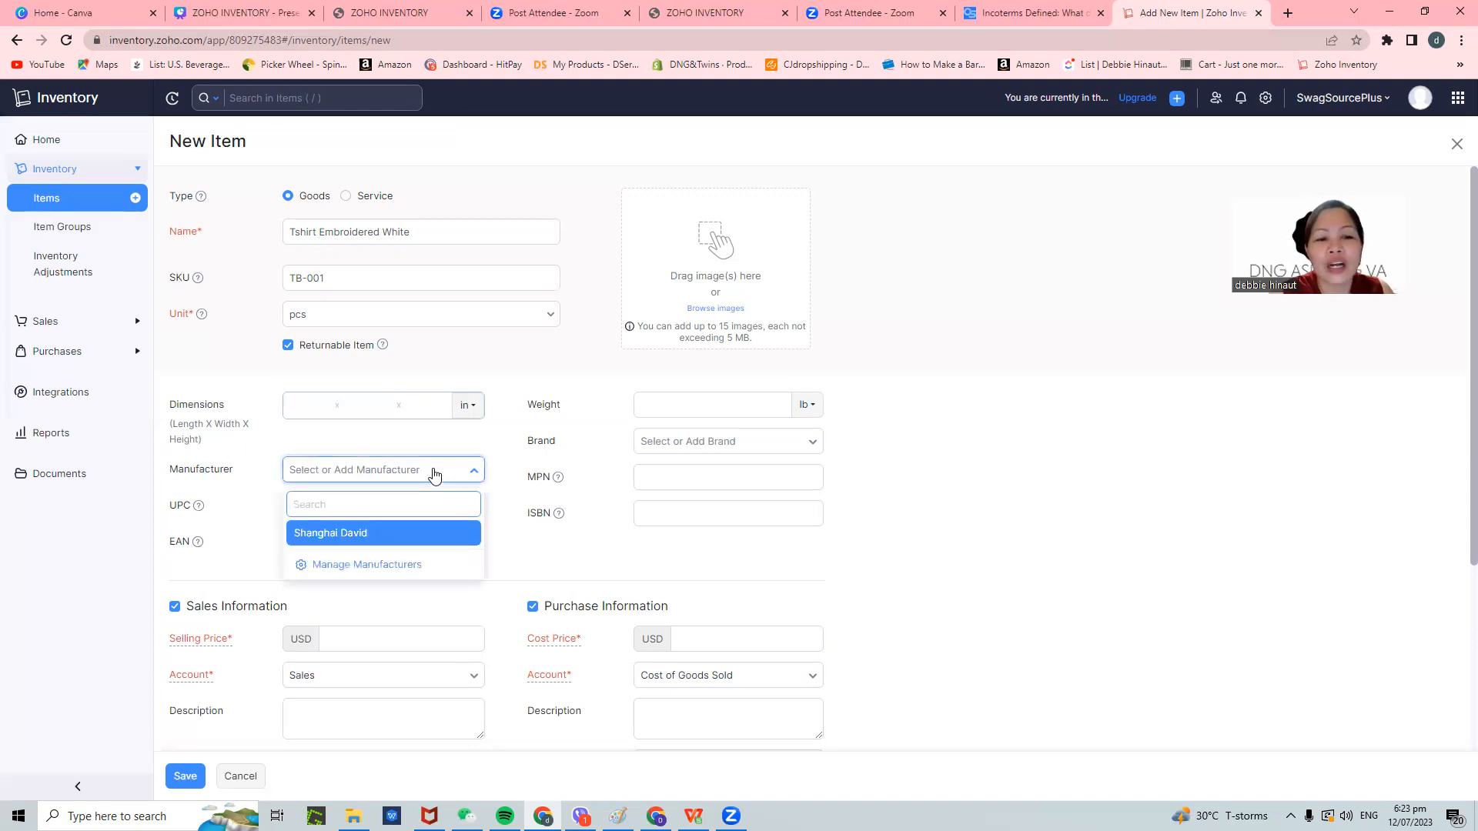
pyautogui.click(355, 535)
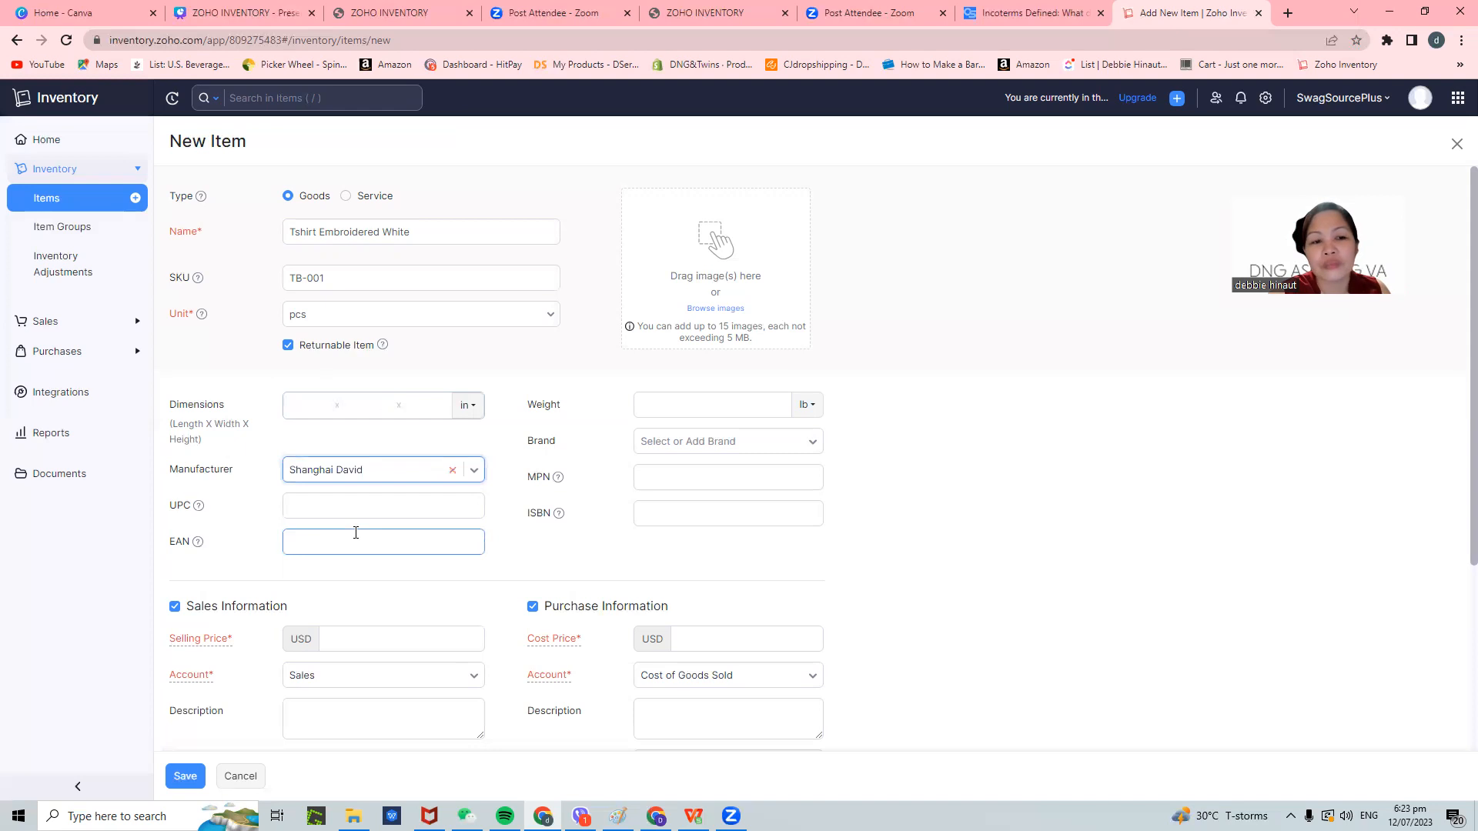
pyautogui.scroll(-2, 330, 505)
pyautogui.click(330, 355)
pyautogui.scroll(-1, 331, 358)
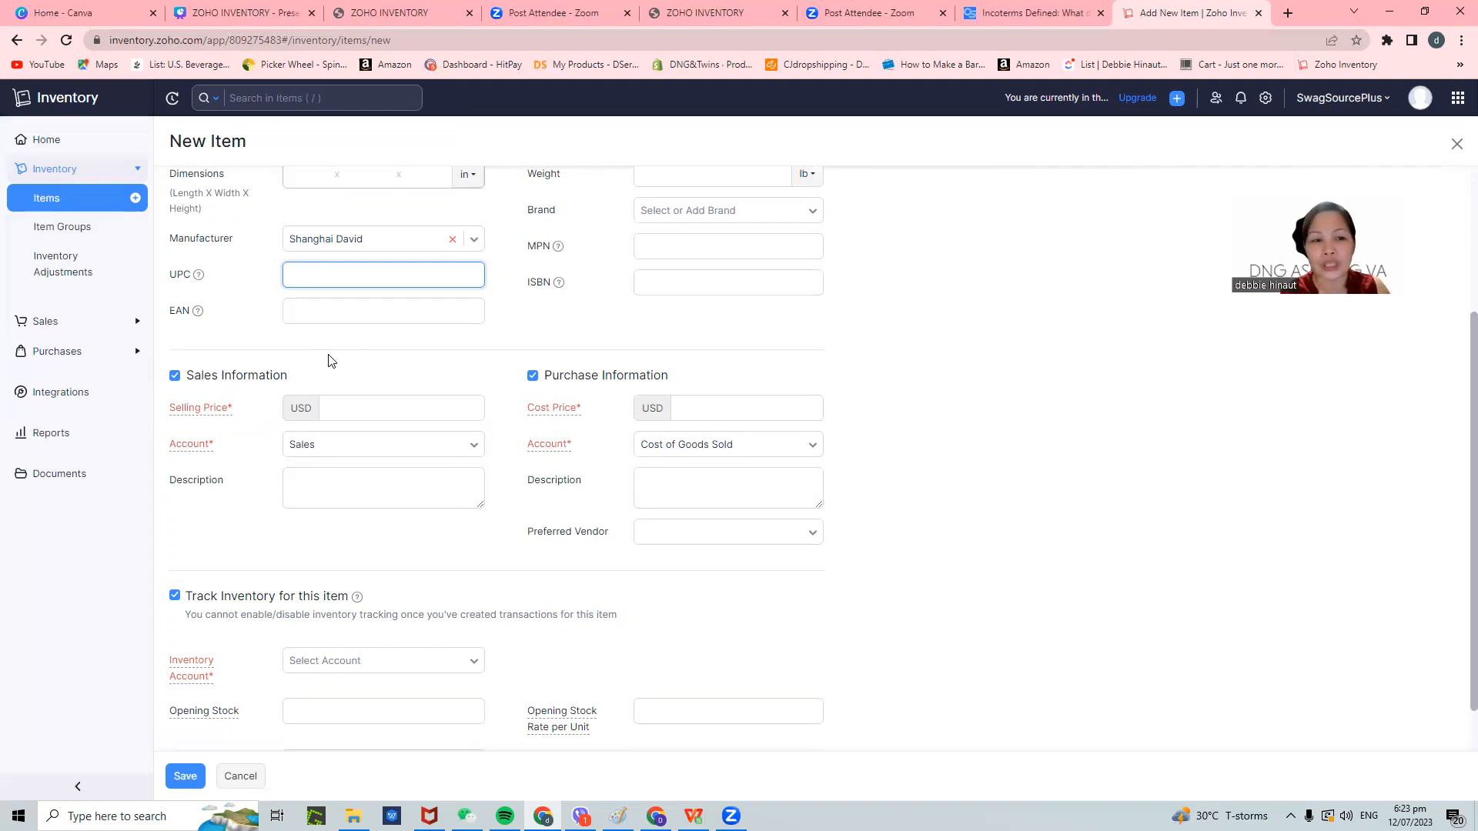
pyautogui.click(343, 402)
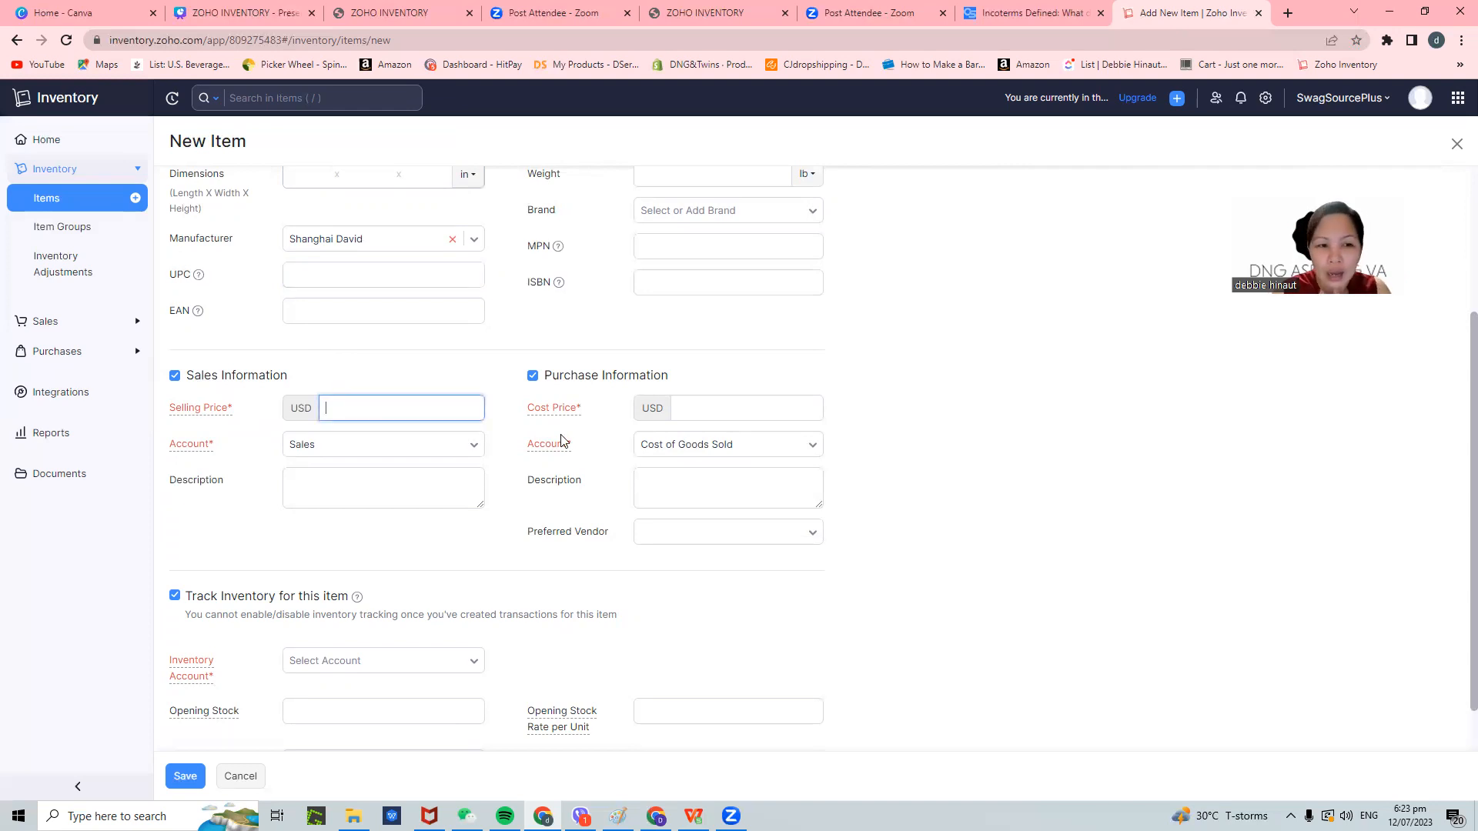
pyautogui.write('20')
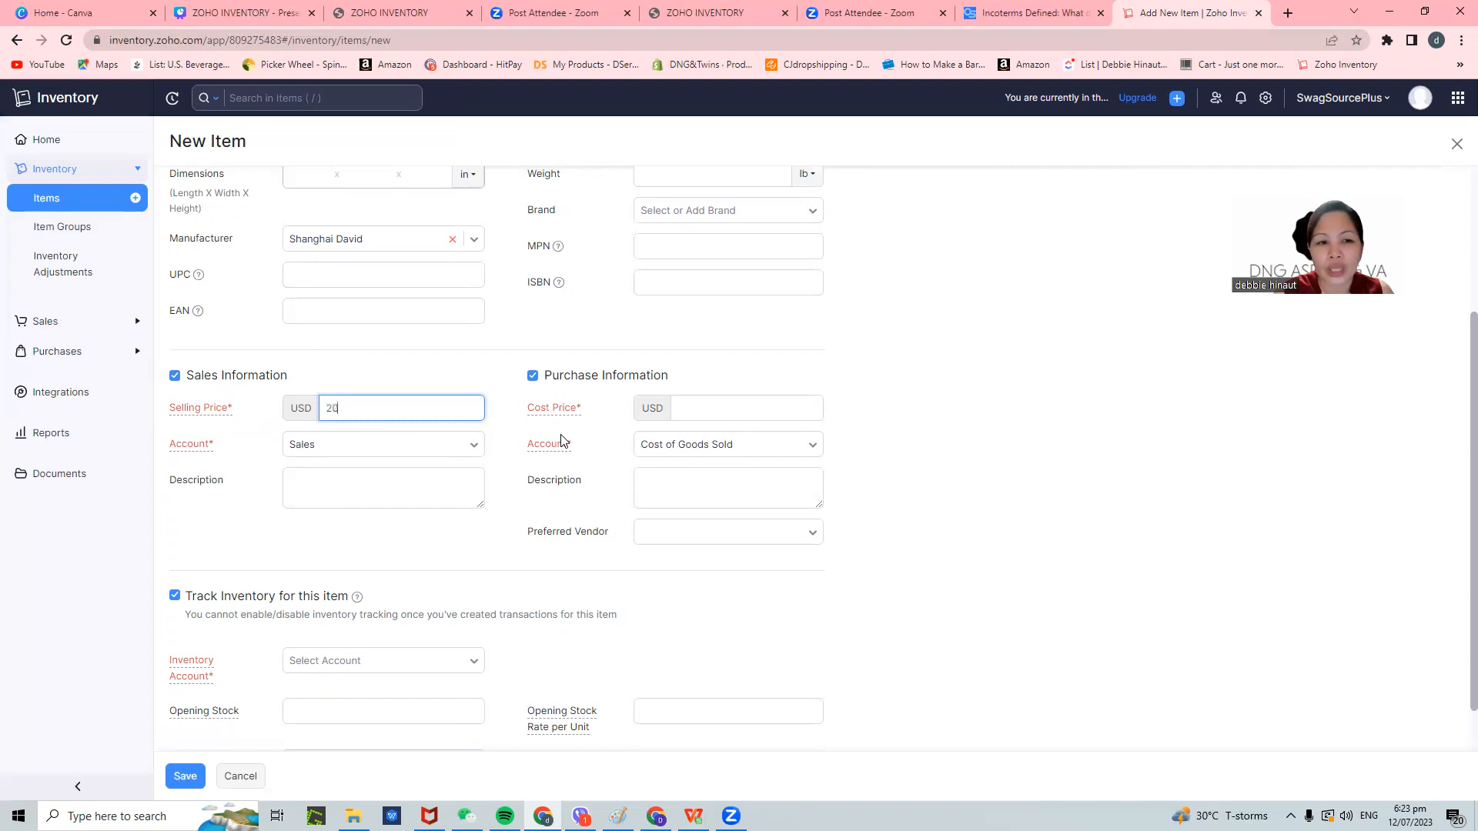
pyautogui.click(382, 445)
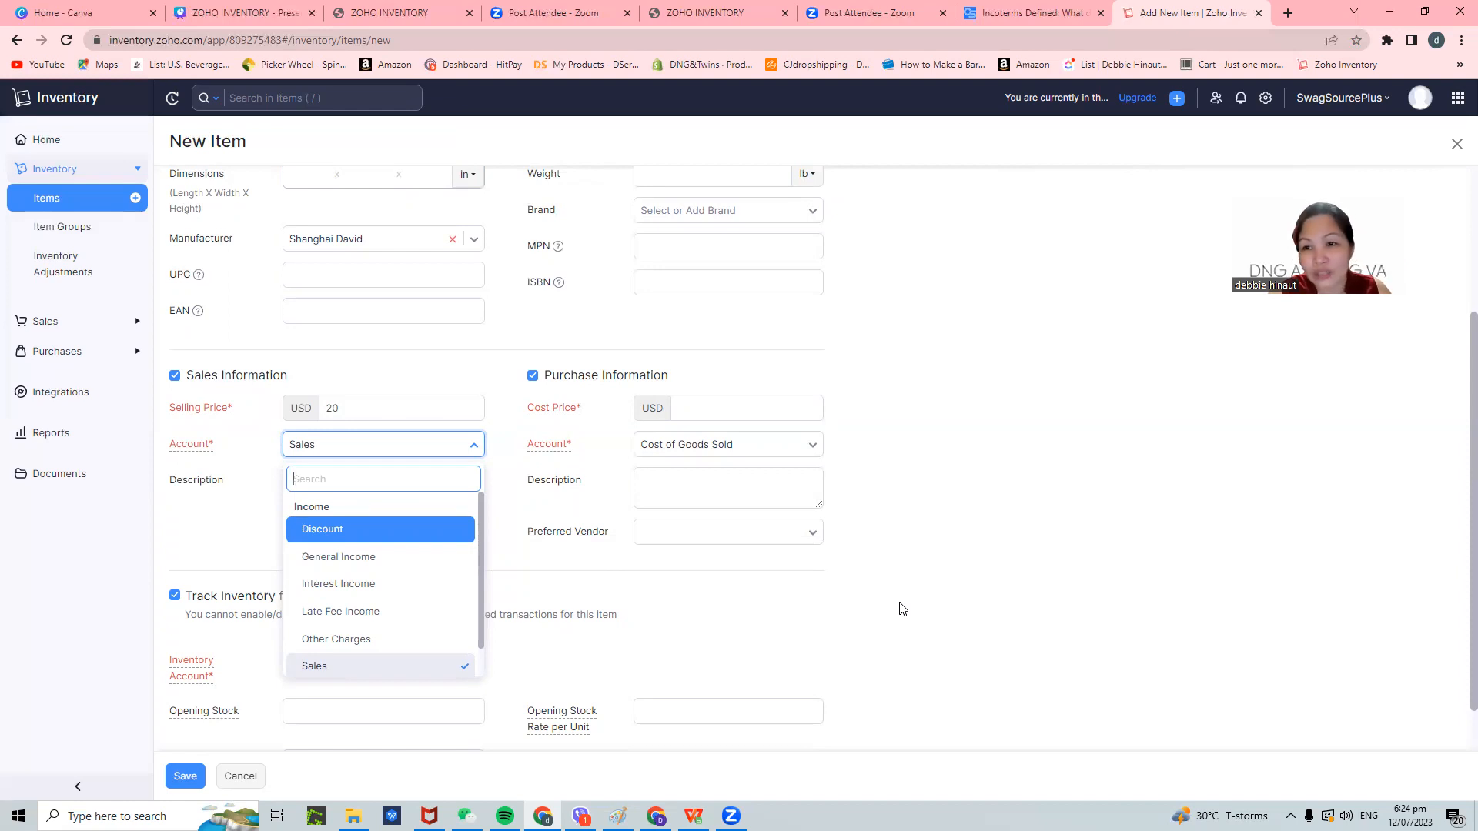
pyautogui.scroll(-1, 412, 588)
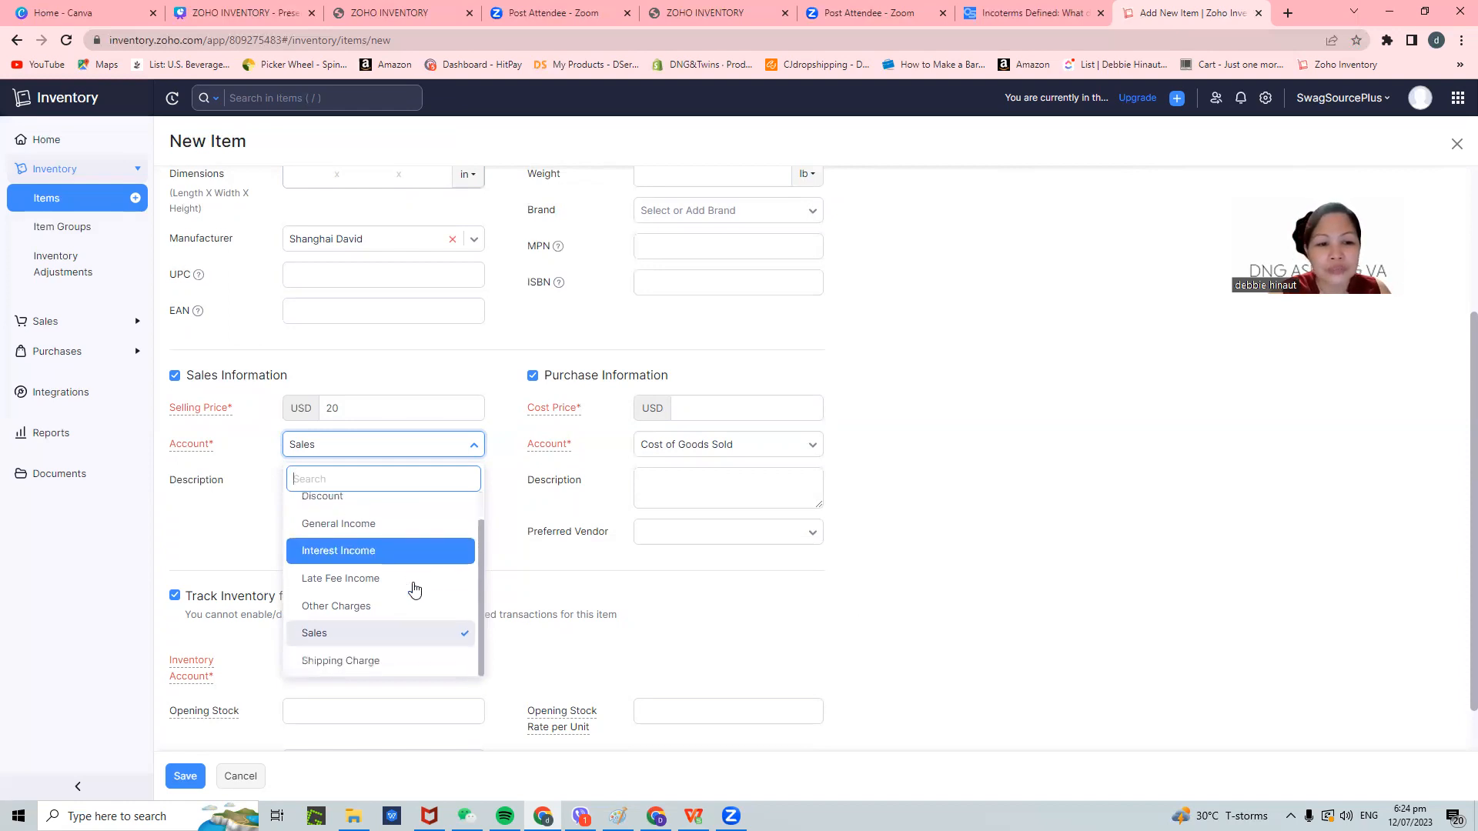
pyautogui.click(776, 609)
pyautogui.click(383, 408)
pyautogui.scroll(3, 403, 335)
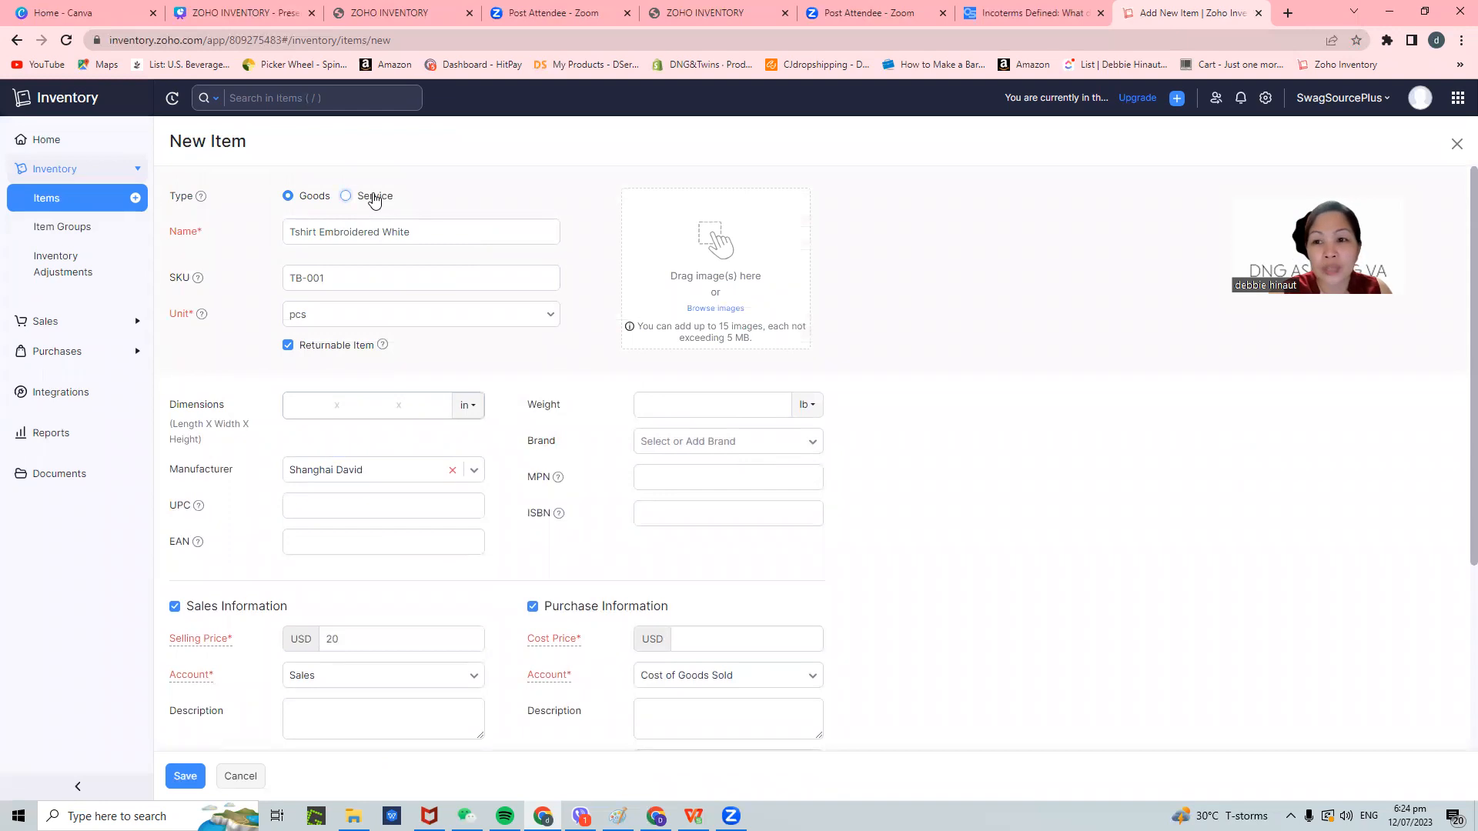
pyautogui.click(377, 231)
pyautogui.scroll(-4, 380, 385)
pyautogui.click(384, 427)
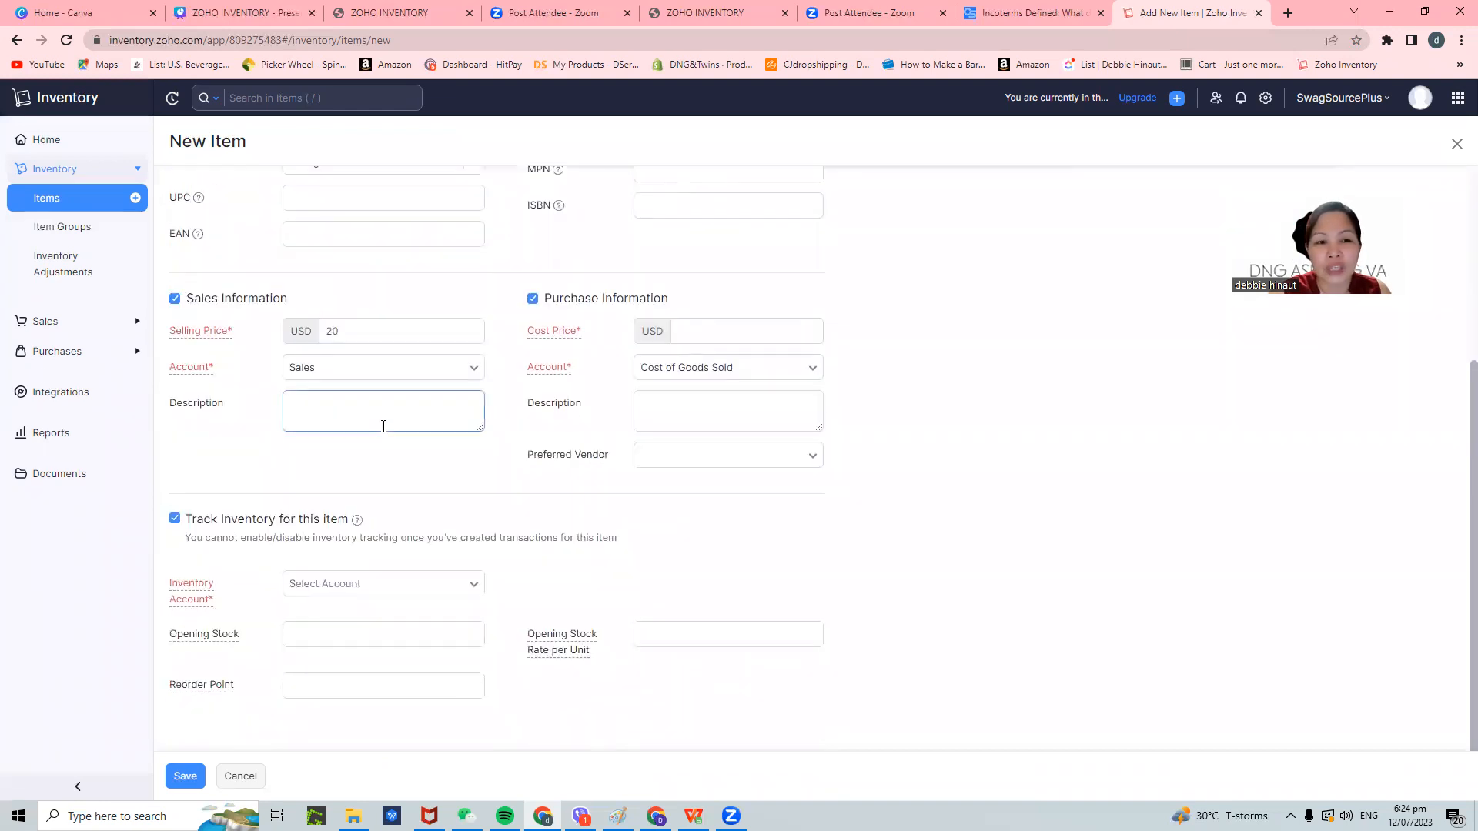
pyautogui.click(385, 368)
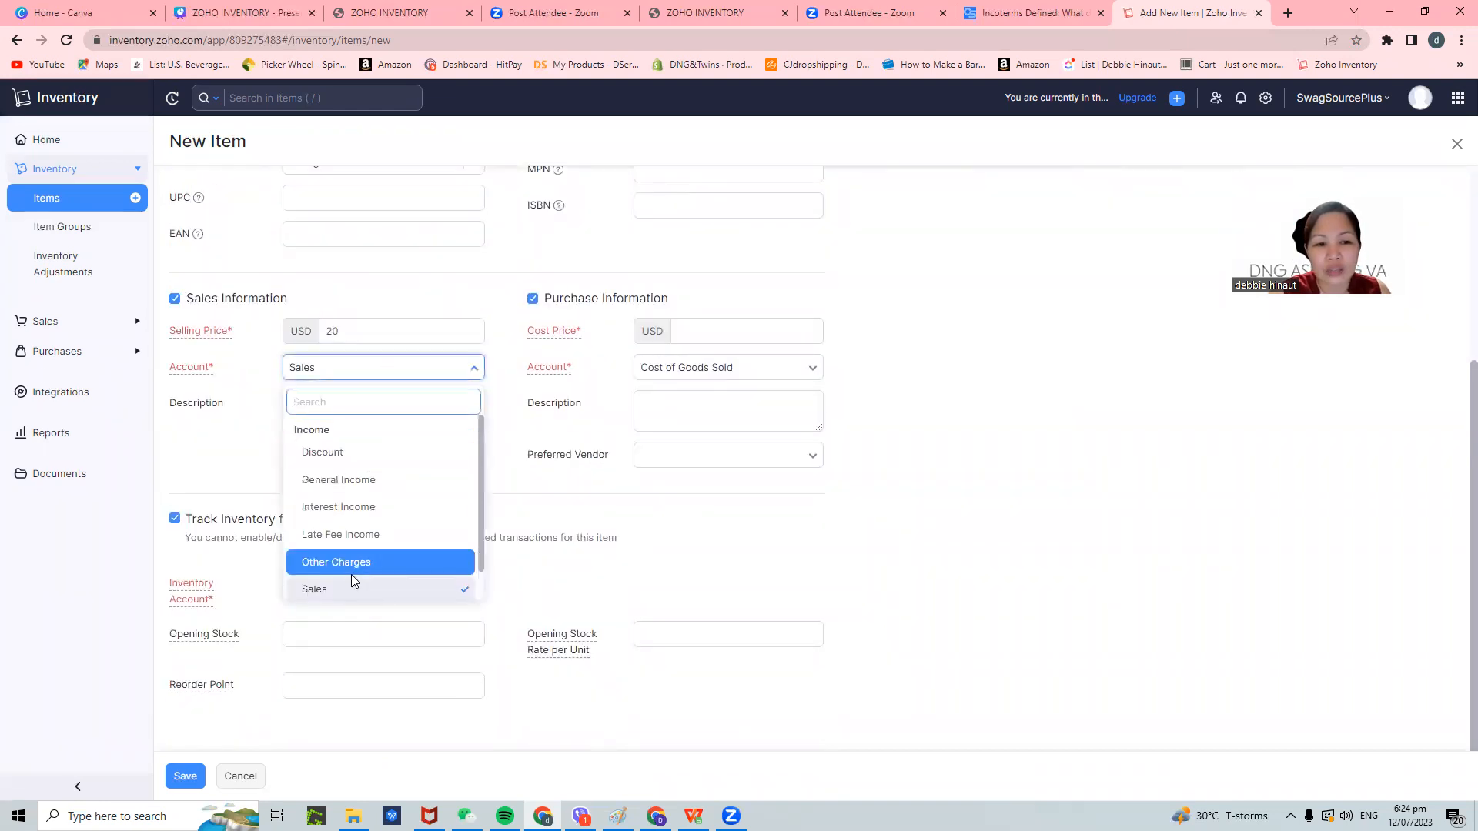
pyautogui.scroll(-1, 351, 574)
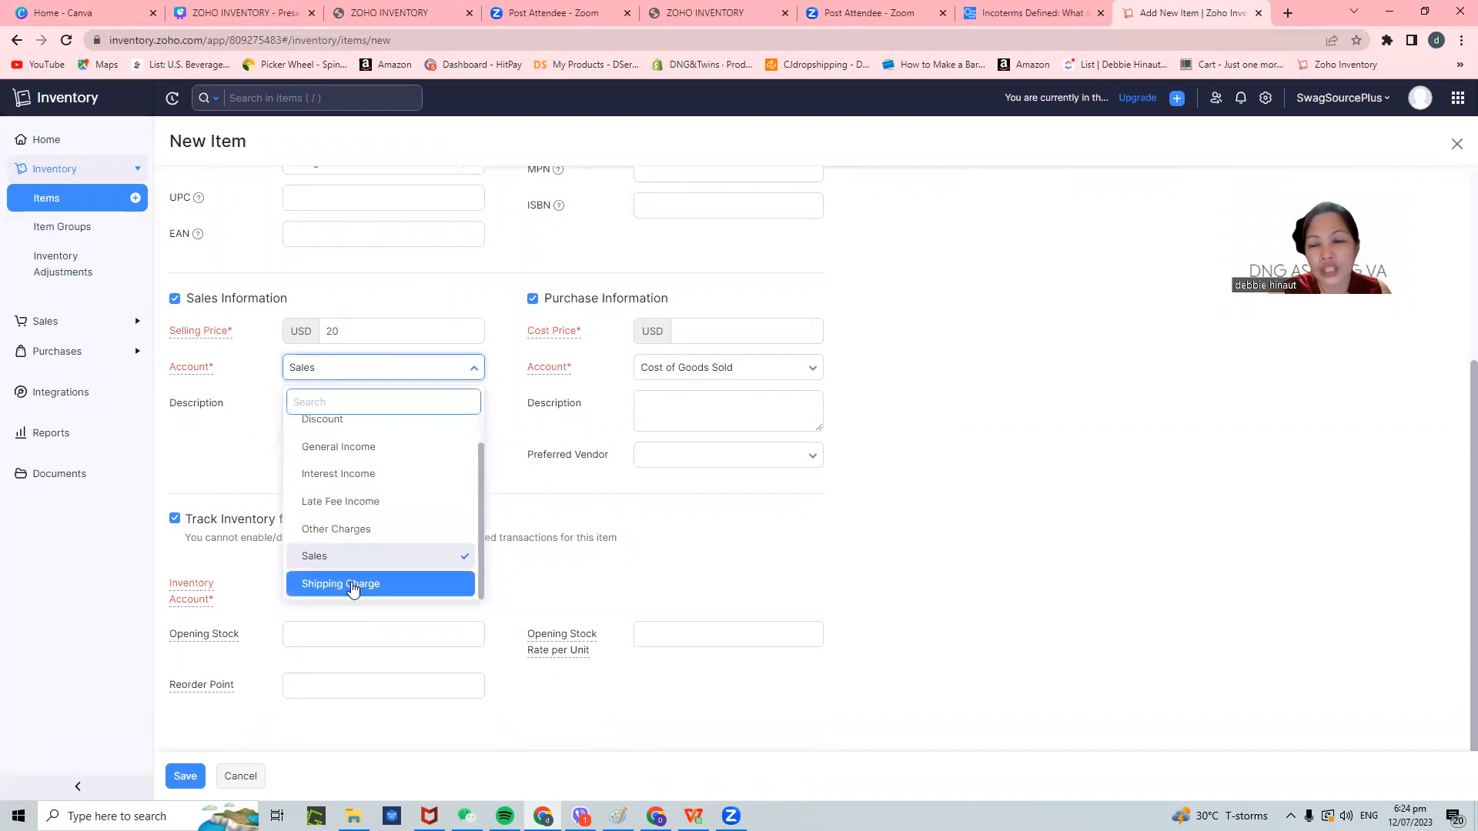
pyautogui.click(992, 467)
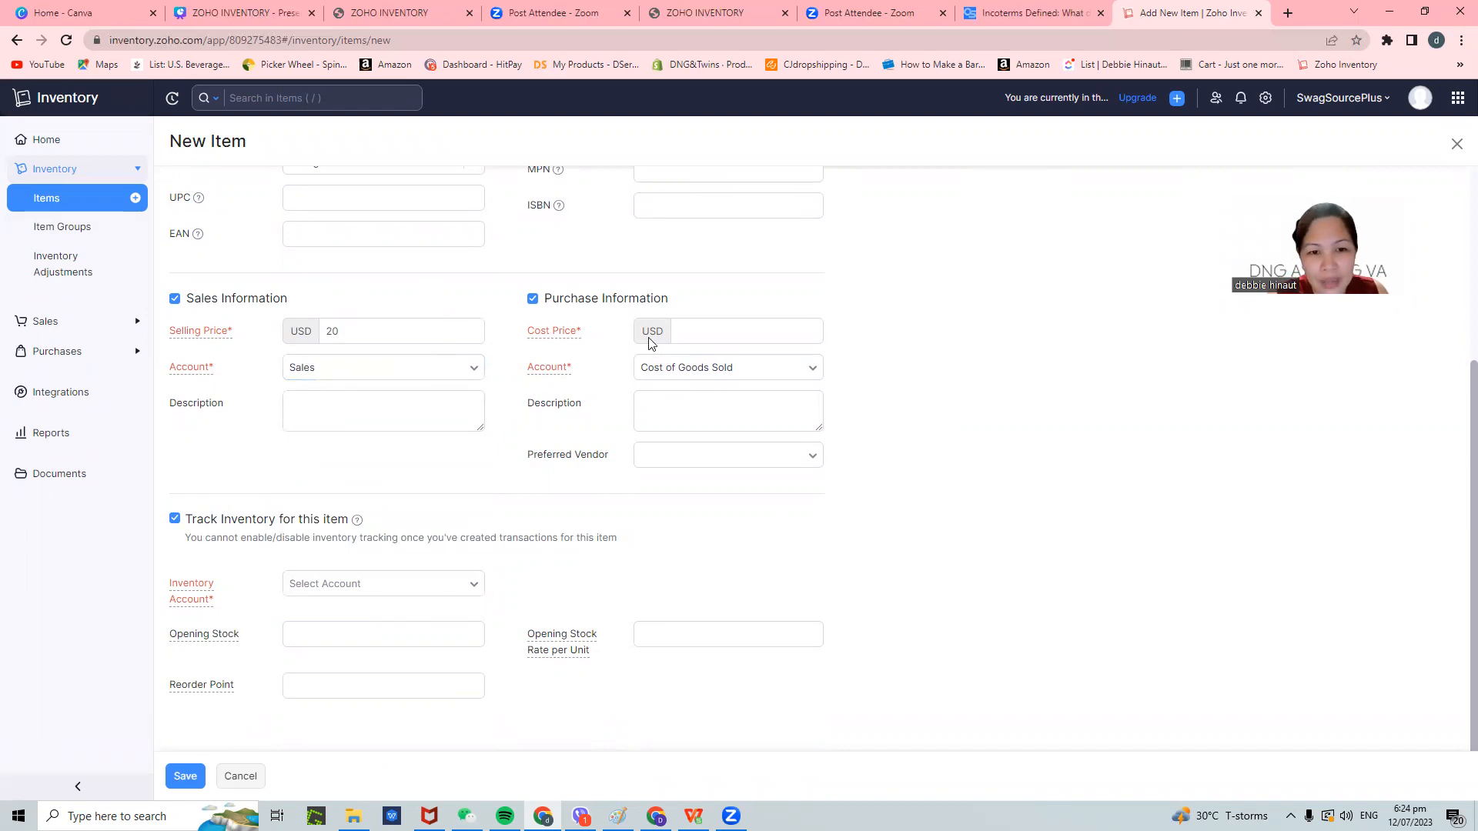
# - Enter a cost price of 5, keeping Cost of Goods Sold as the purchase account
pyautogui.click(401, 336)
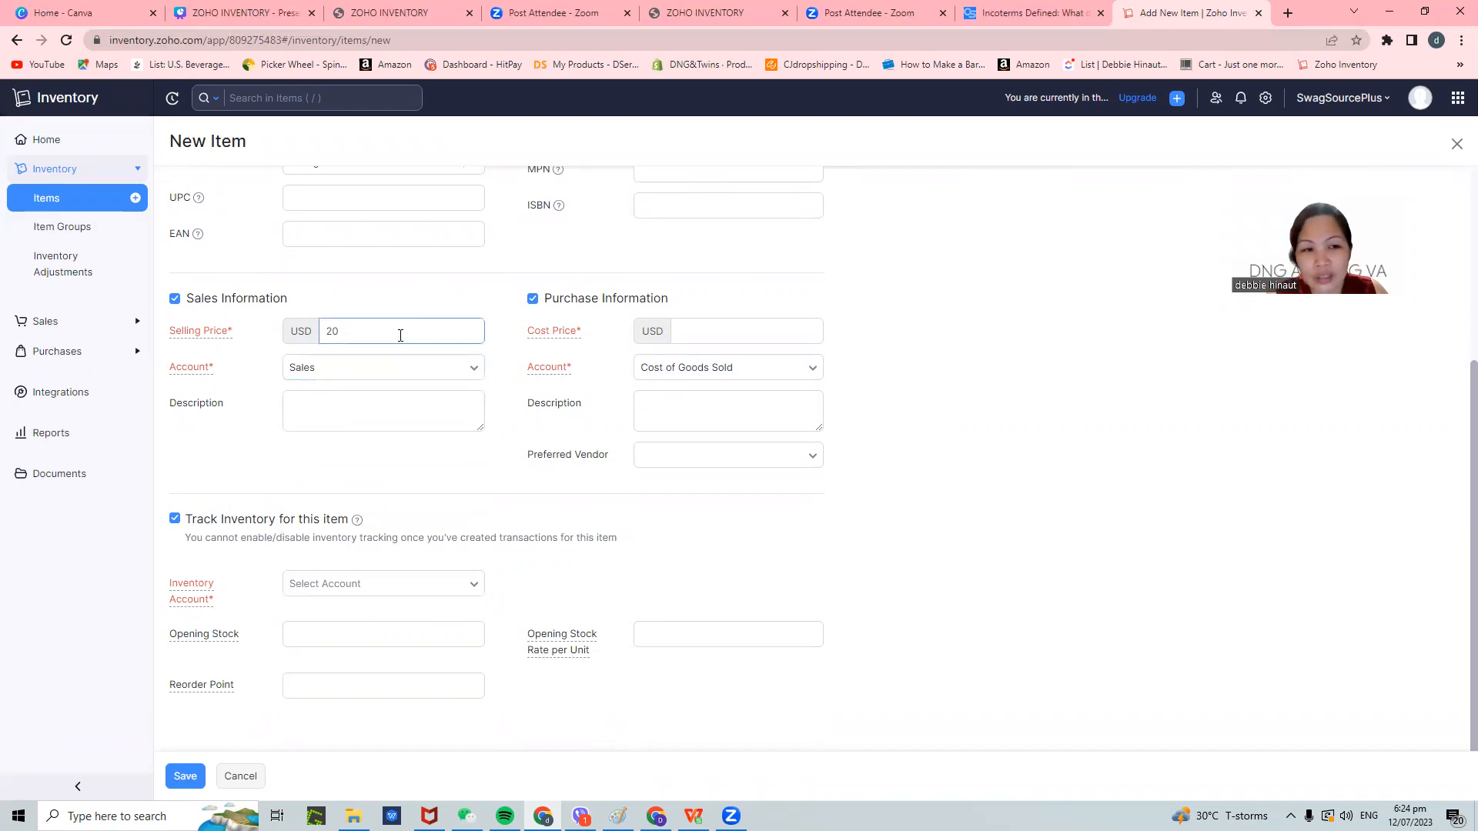
pyautogui.click(761, 331)
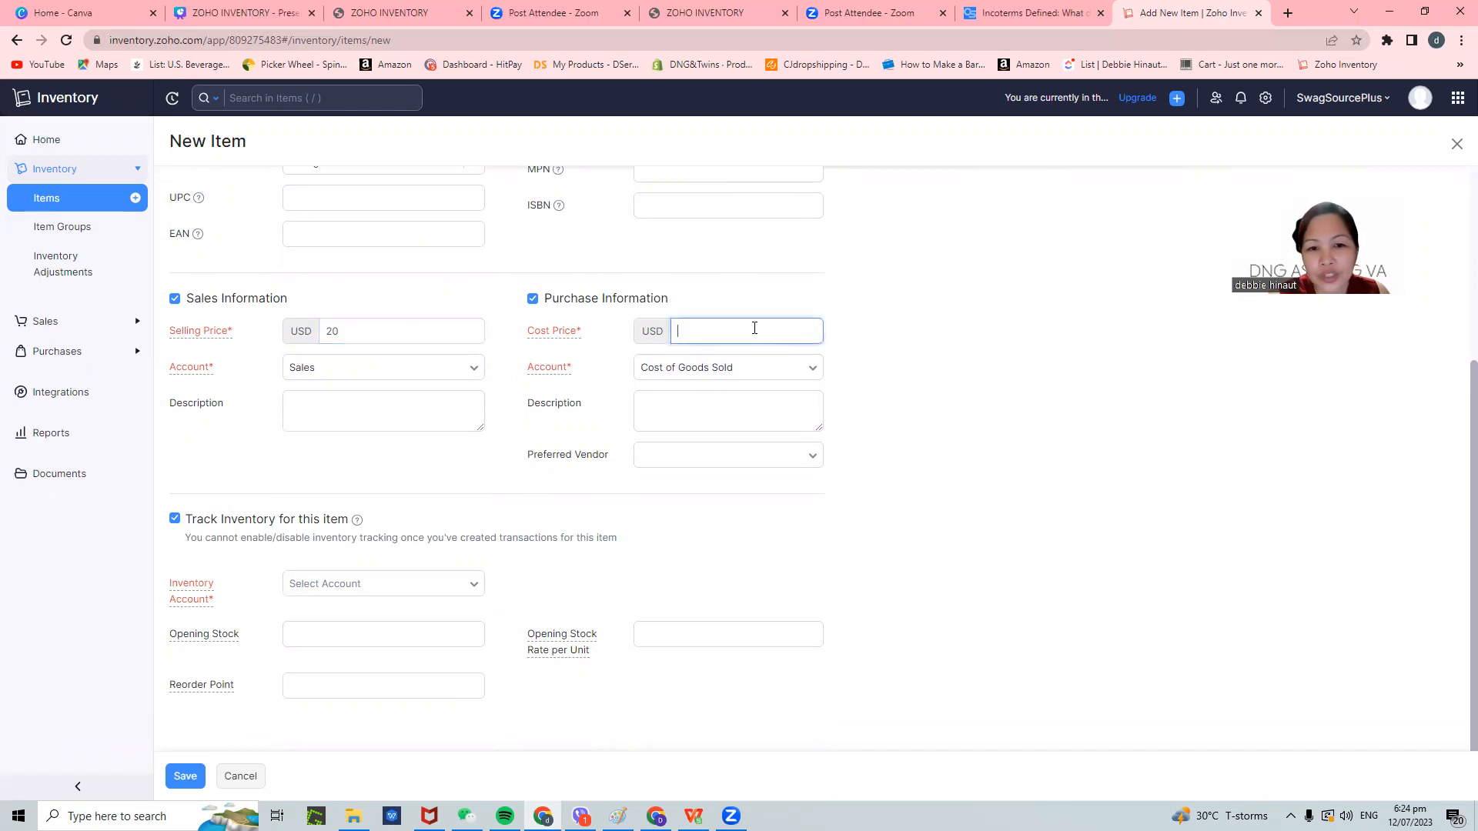
pyautogui.write('5')
pyautogui.click(949, 516)
pyautogui.click(783, 391)
pyautogui.click(779, 370)
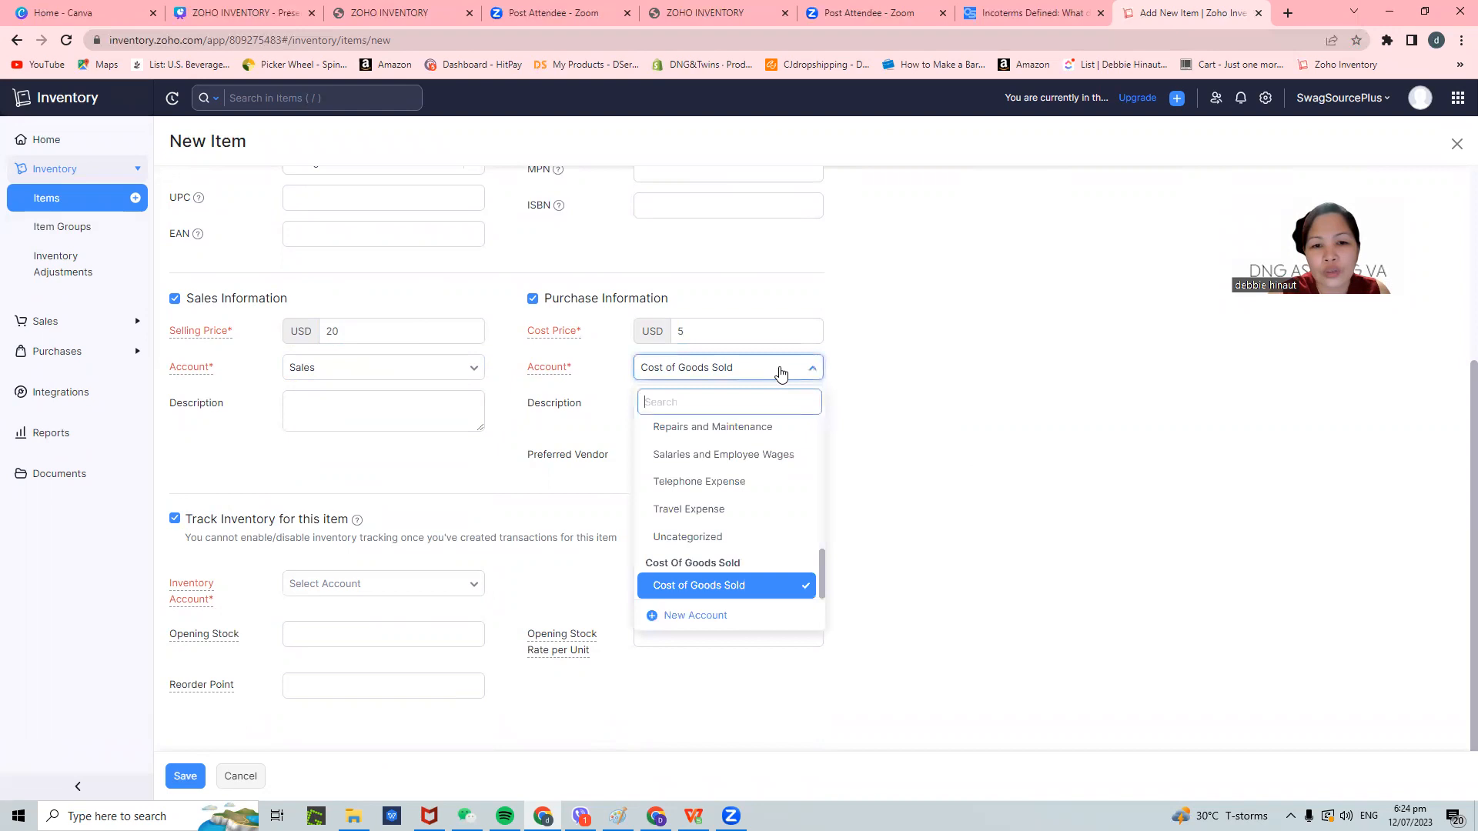
pyautogui.click(1028, 421)
# - Set the inventory account to Inventory Asset
pyautogui.click(407, 587)
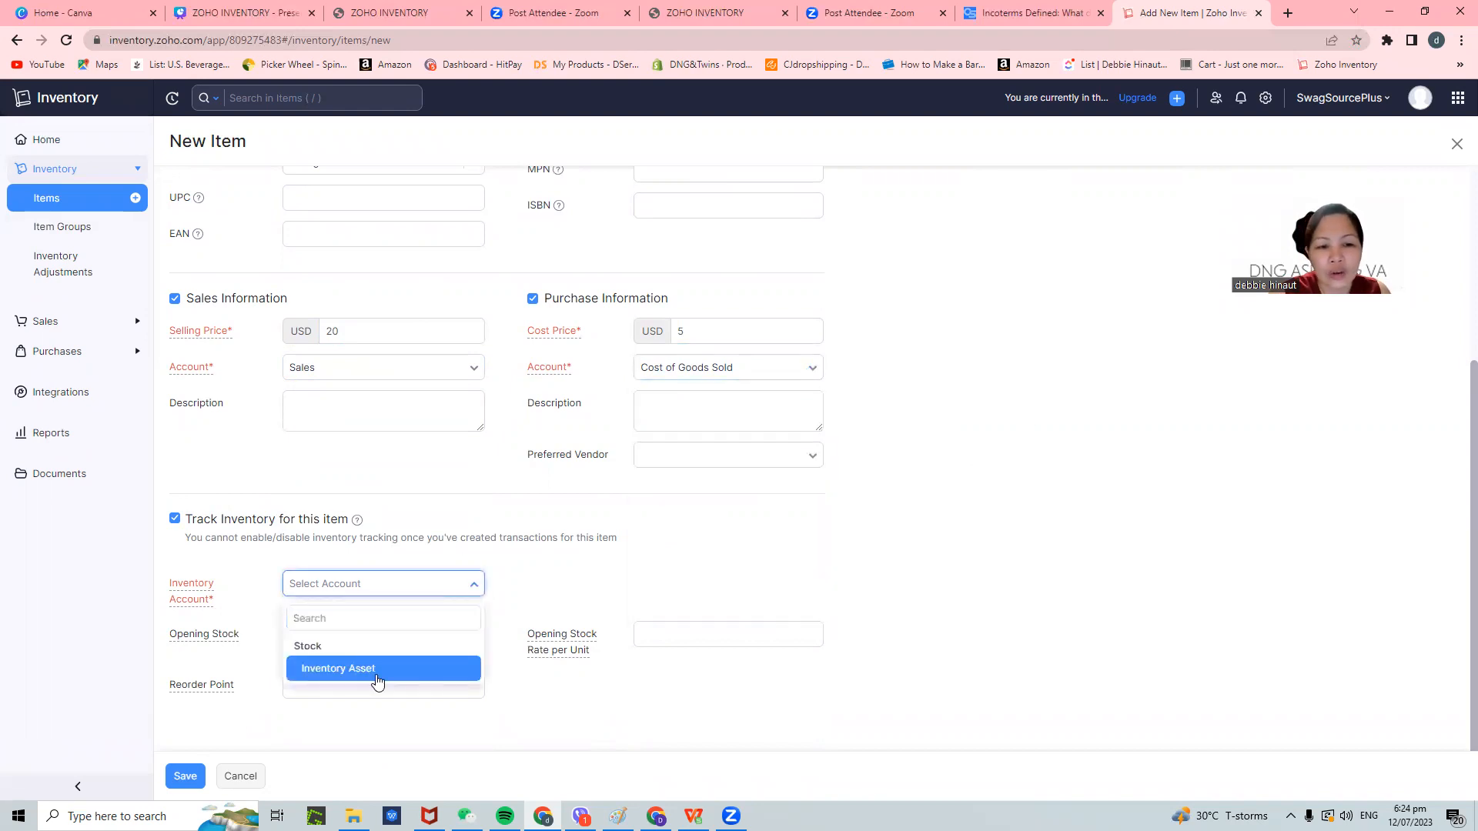
pyautogui.click(376, 670)
pyautogui.click(420, 585)
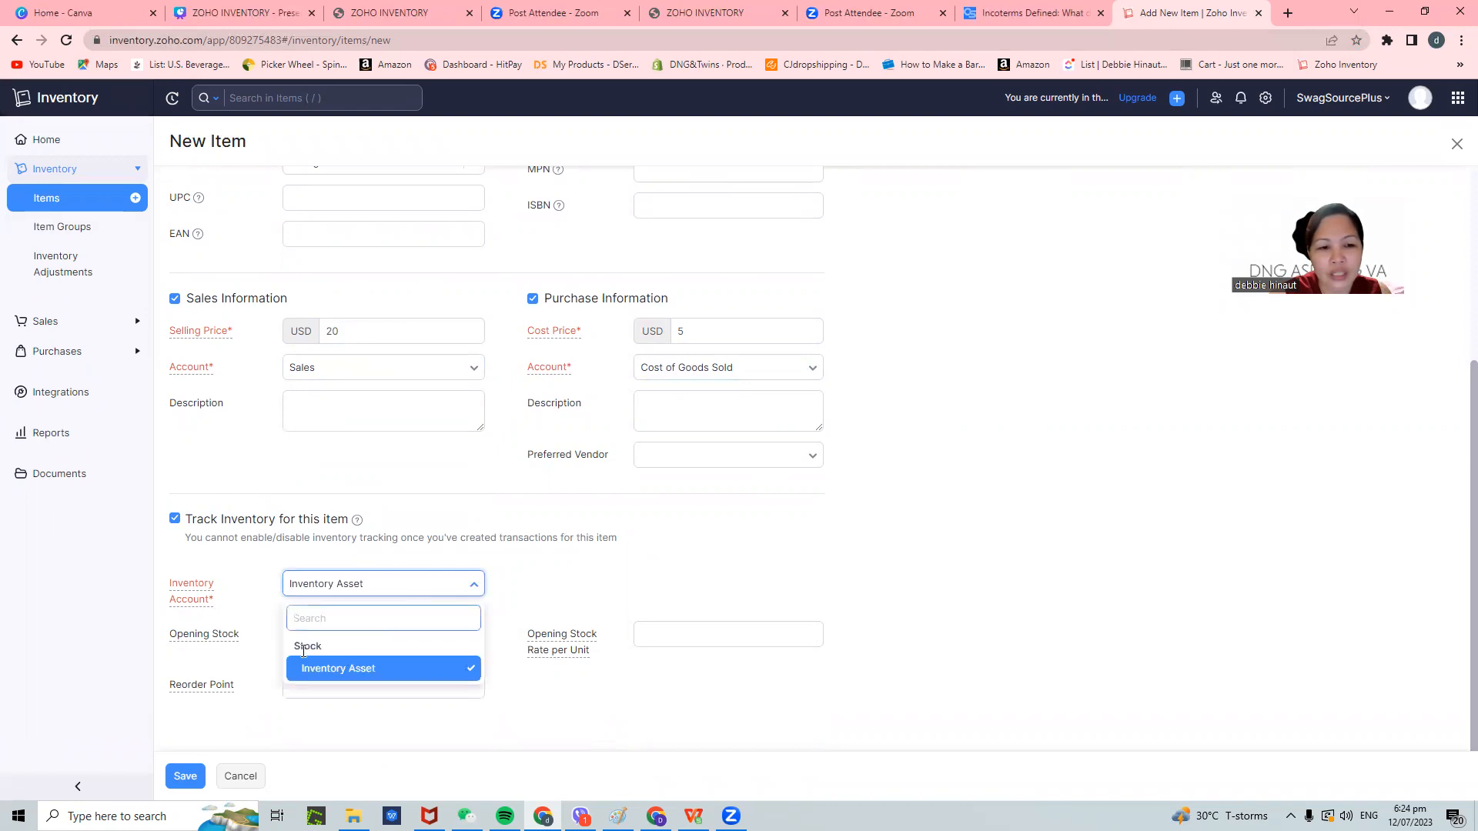
pyautogui.click(303, 651)
pyautogui.click(394, 589)
pyautogui.scroll(-1, 429, 674)
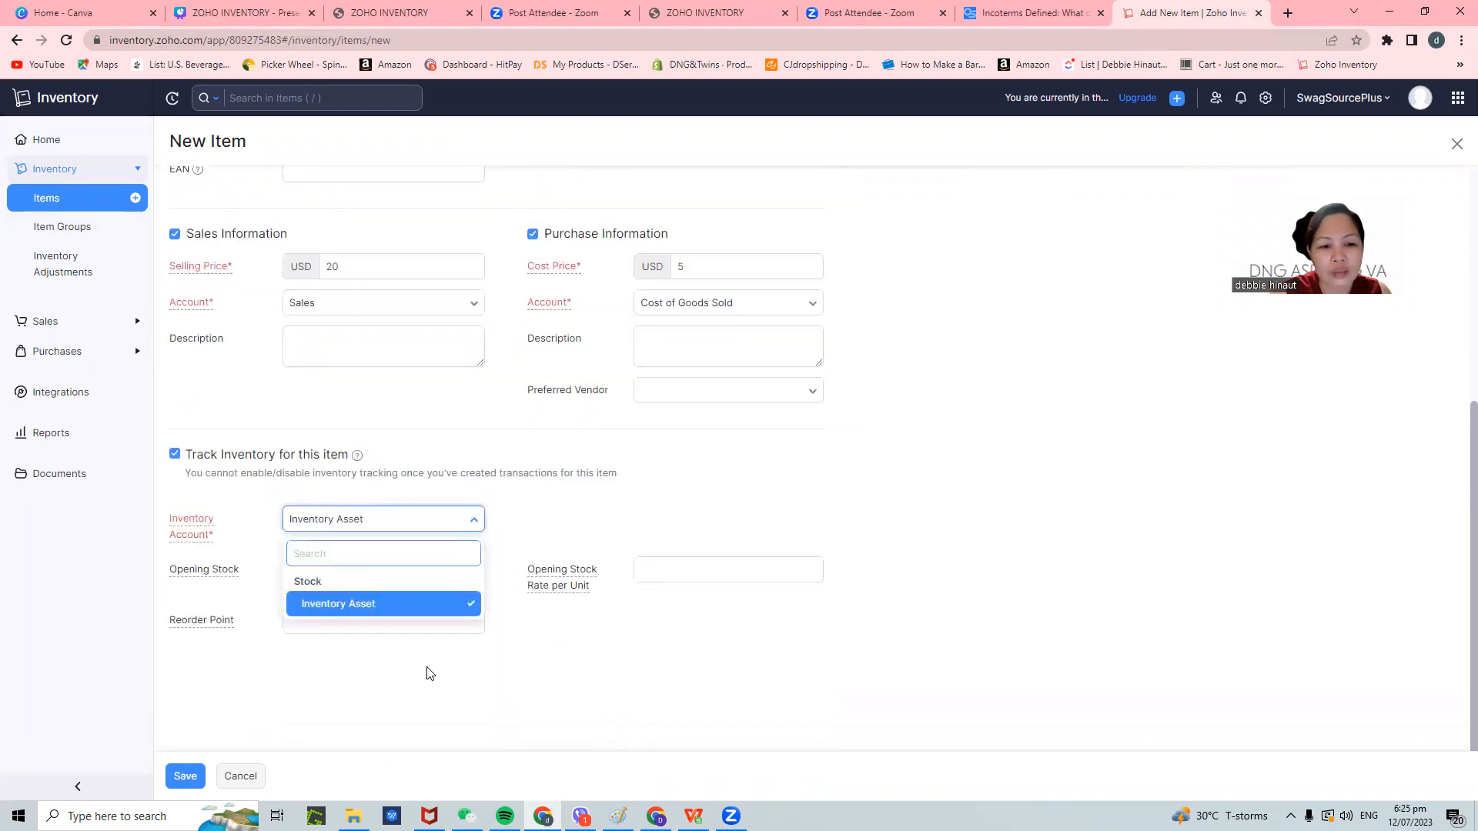
pyautogui.click(489, 600)
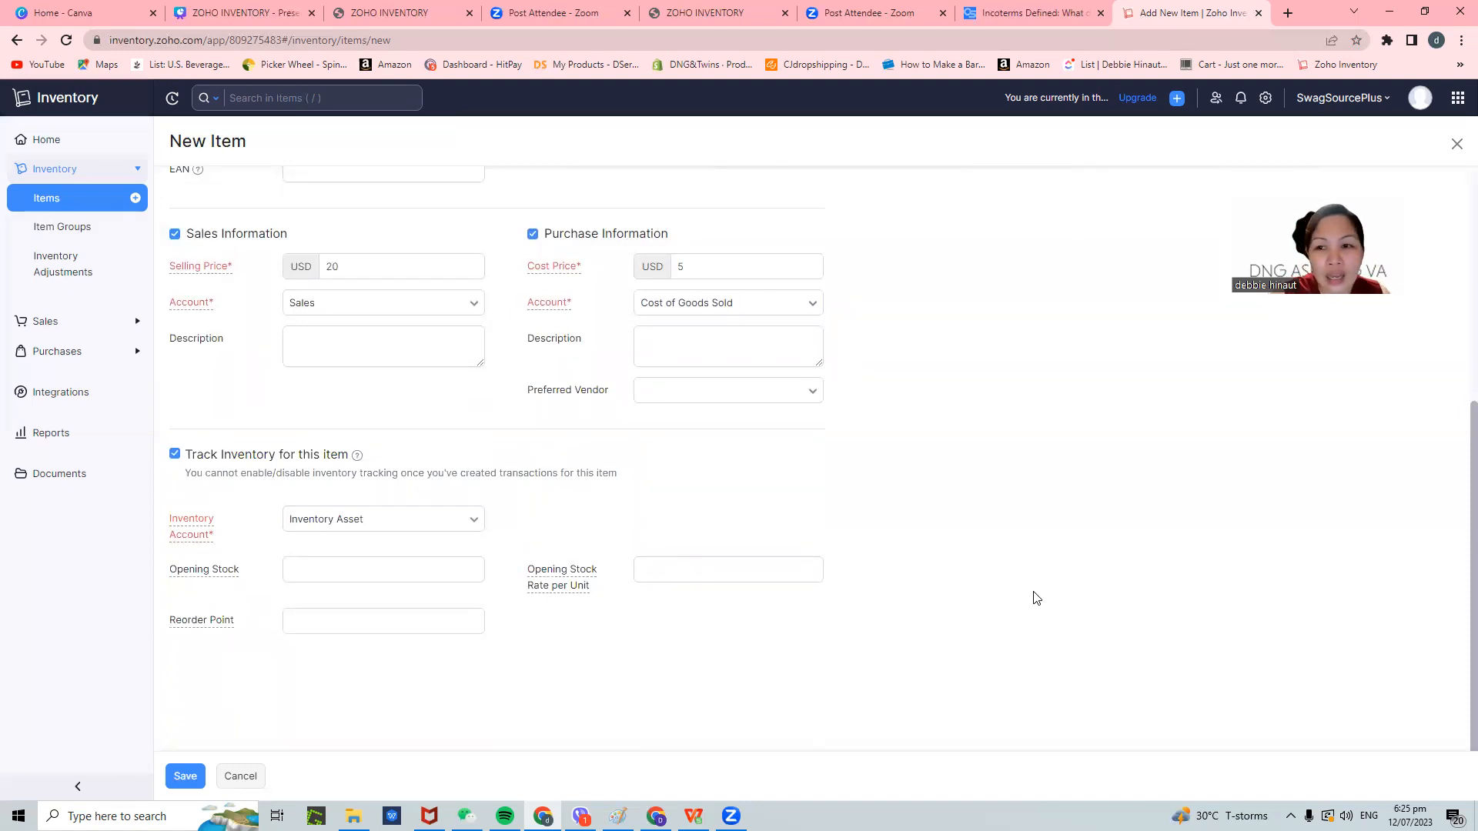
pyautogui.click(672, 567)
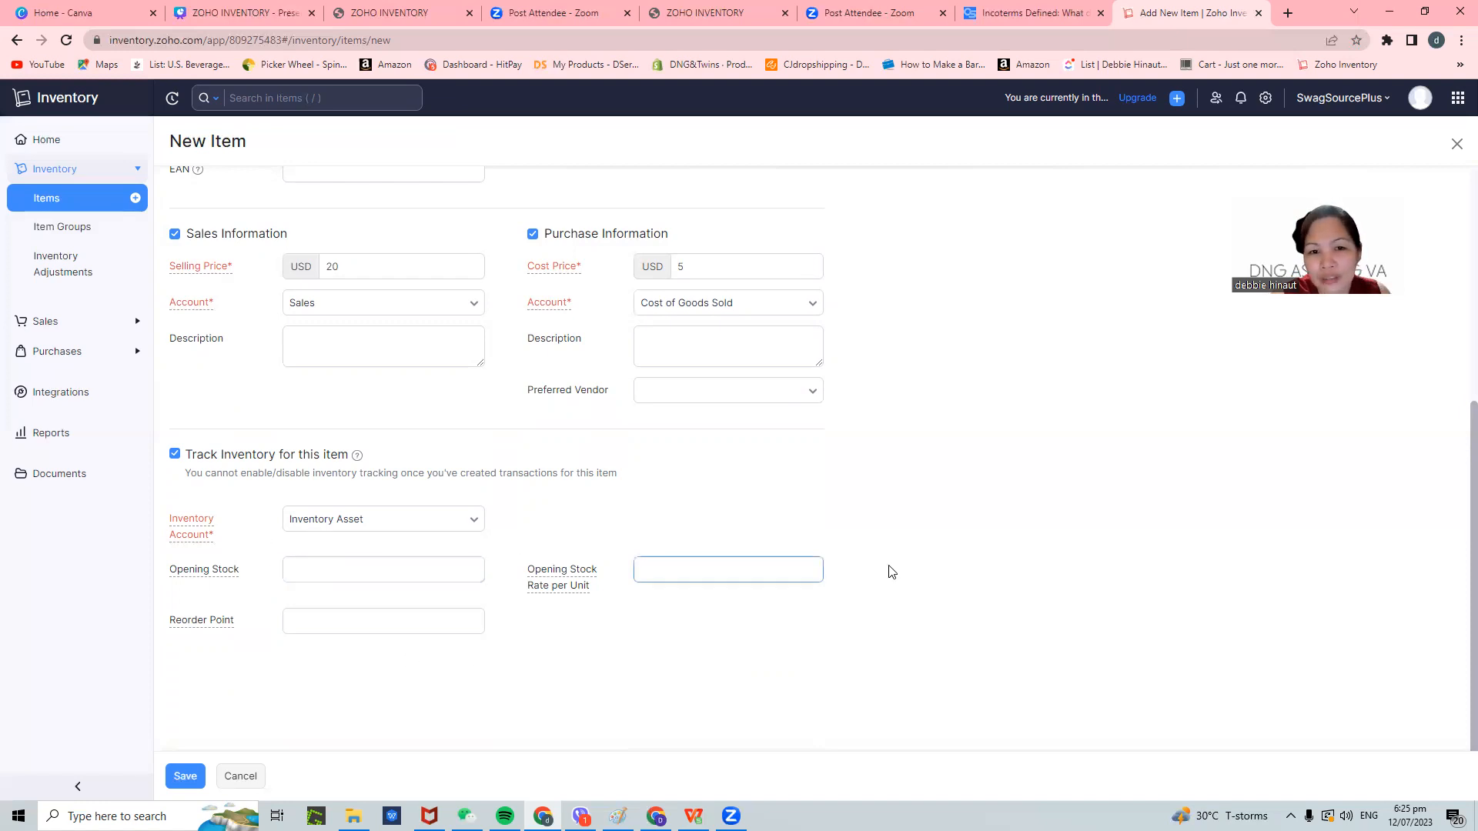
# - Copy the item name 'Tshirt Embroidered White' into the purchase description
pyautogui.click(682, 341)
pyautogui.scroll(1, 943, 497)
pyautogui.scroll(5, 937, 497)
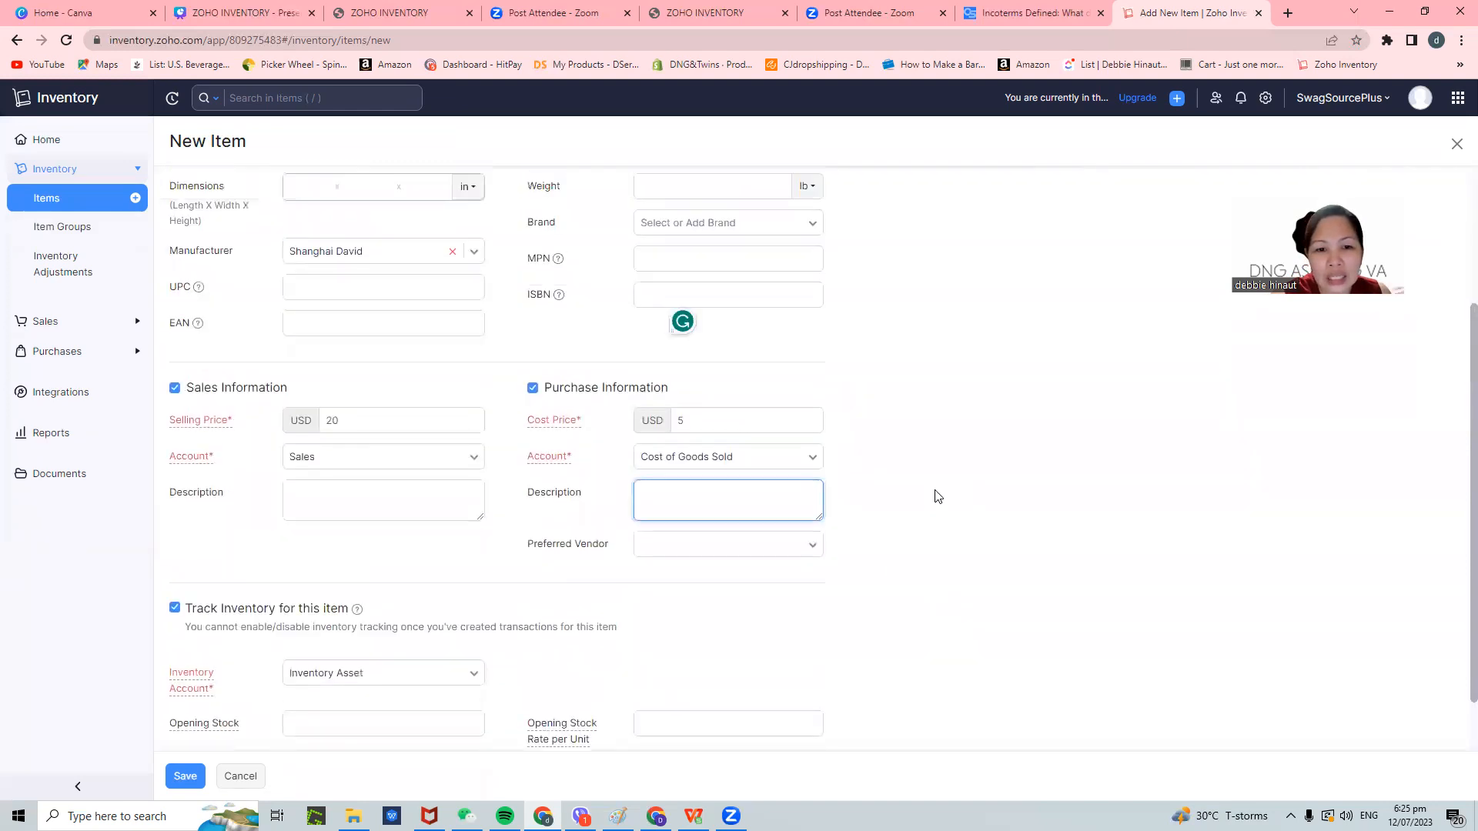
pyautogui.tripleClick(510, 232)
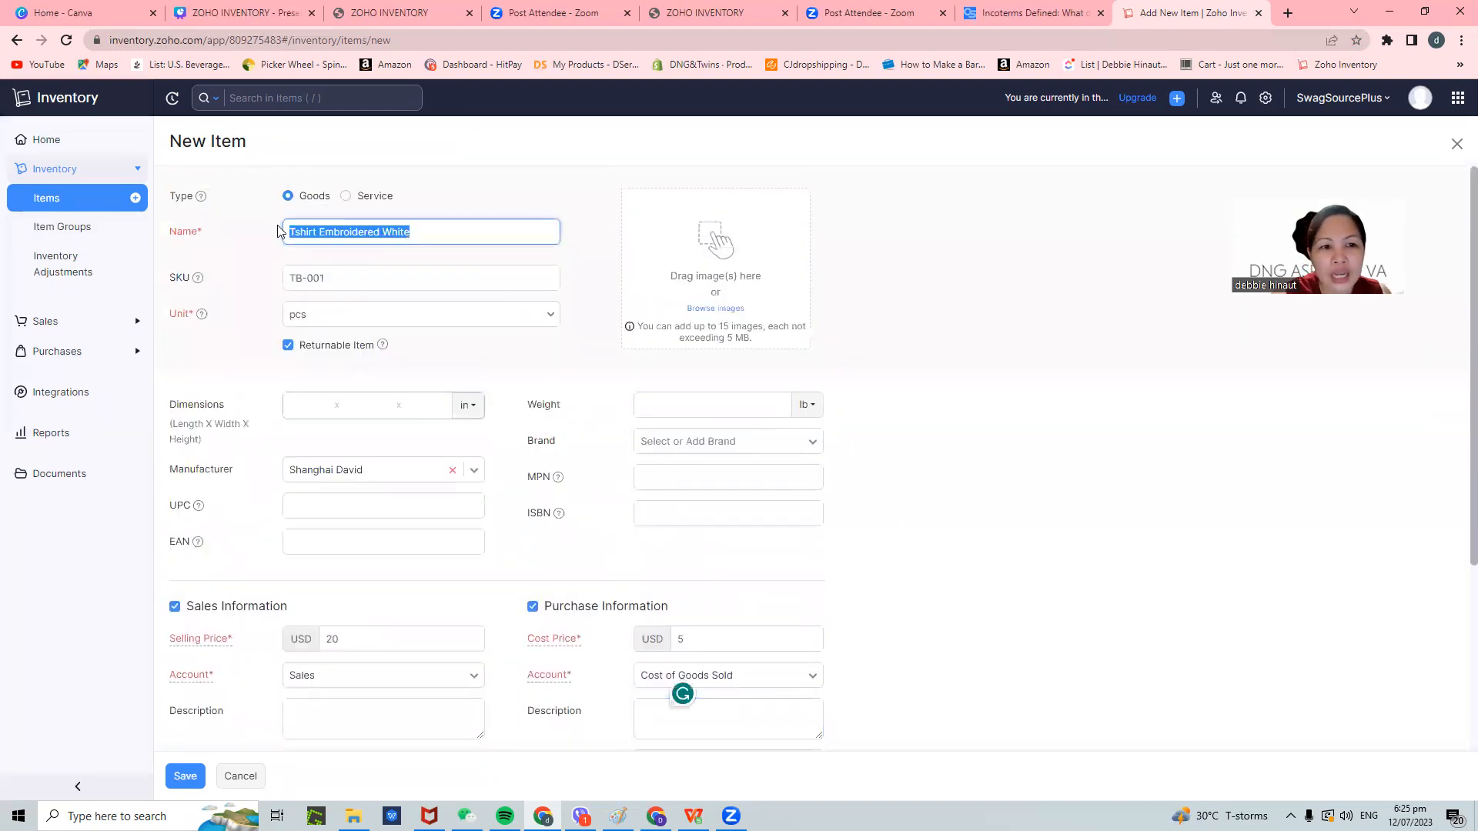
pyautogui.rightClick(377, 234)
pyautogui.click(408, 291)
pyautogui.scroll(-3, 768, 628)
pyautogui.click(703, 495)
pyautogui.rightClick(702, 493)
pyautogui.click(783, 615)
pyautogui.scroll(3, 1147, 589)
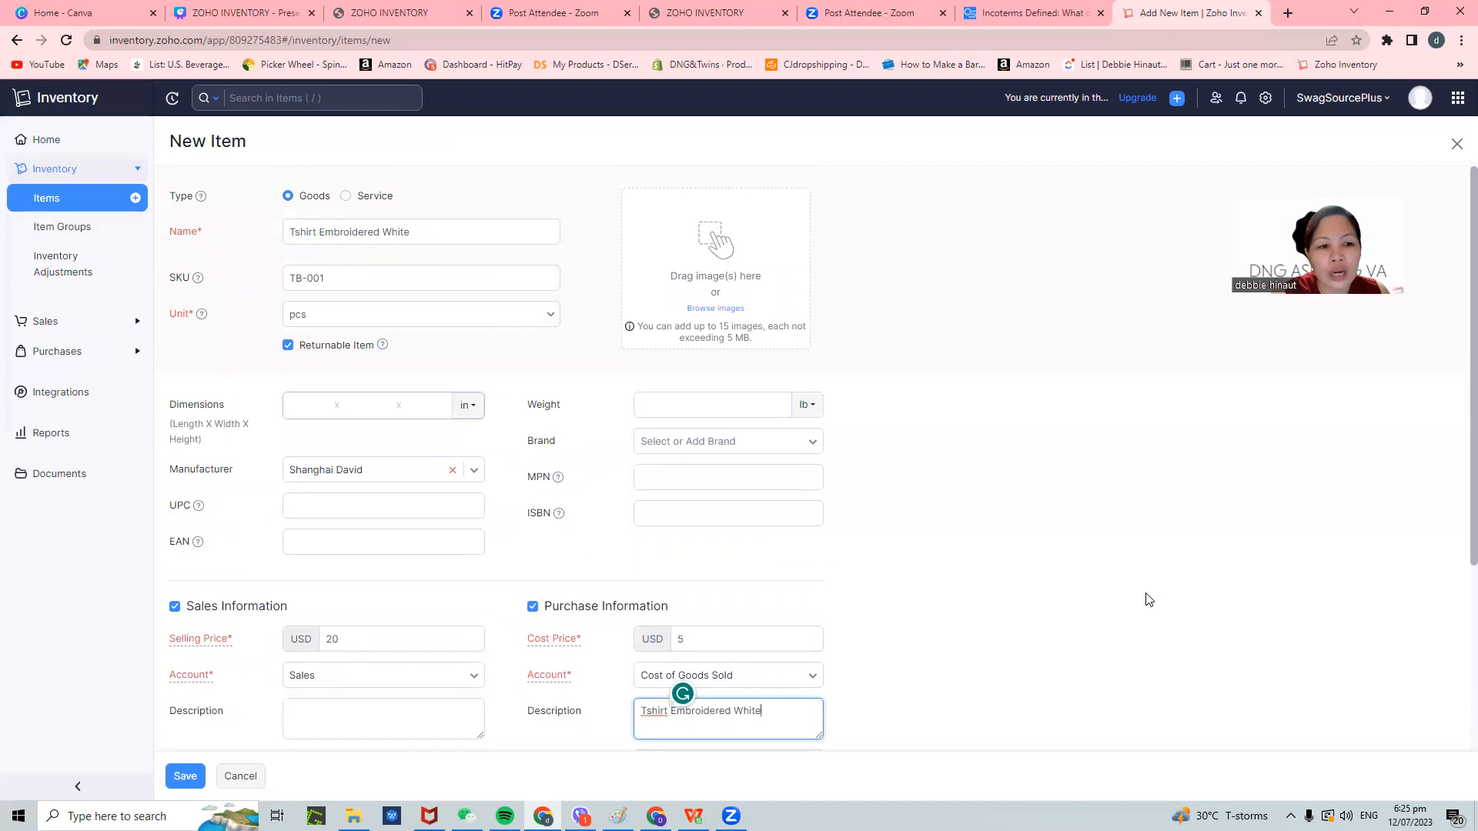
pyautogui.scroll(-5, 1148, 600)
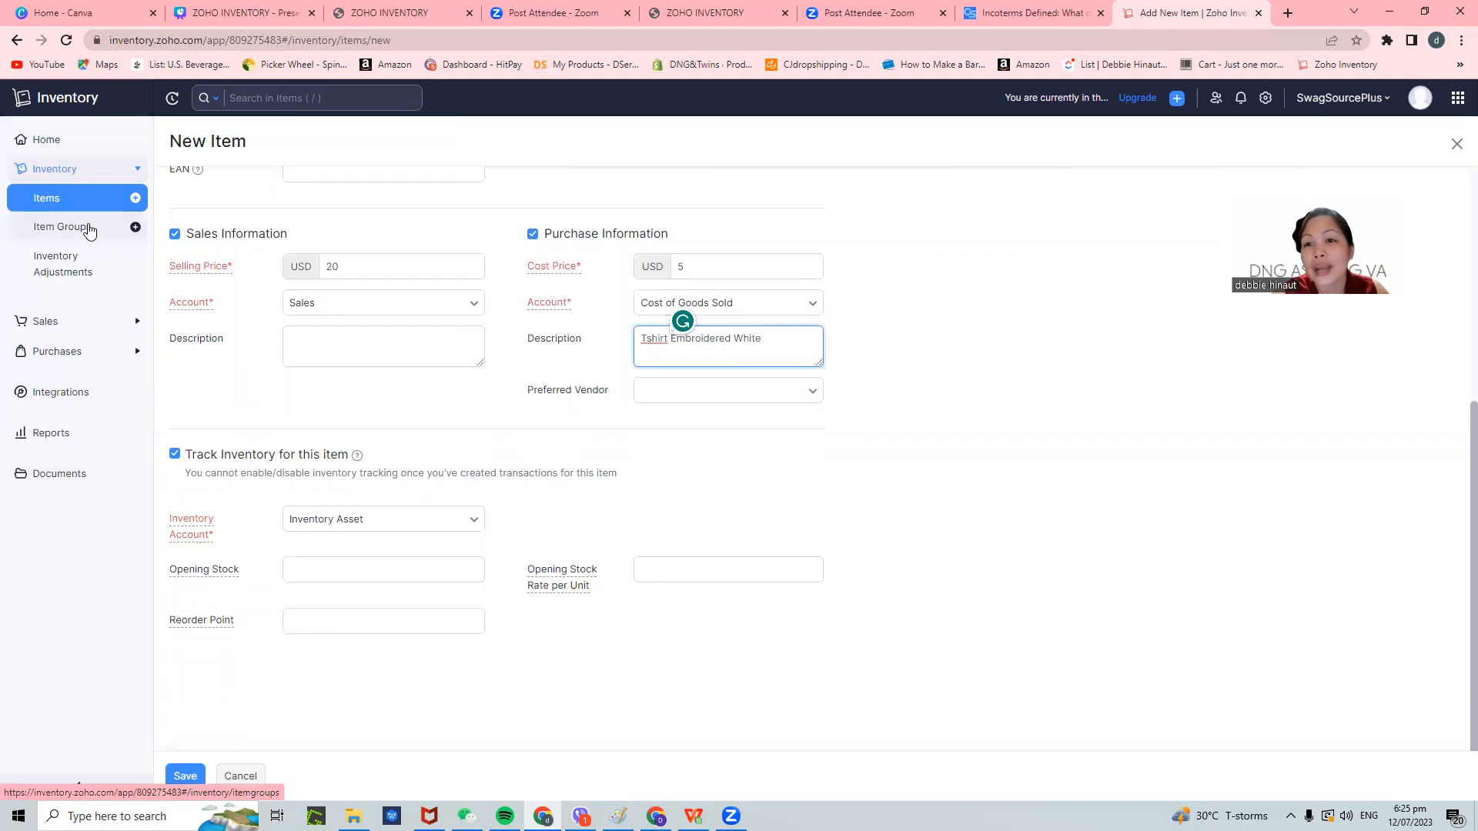
pyautogui.click(356, 568)
# - Enter opening stock 100, reorder point 10 and opening stock rate 5 per unit
pyautogui.write('100')
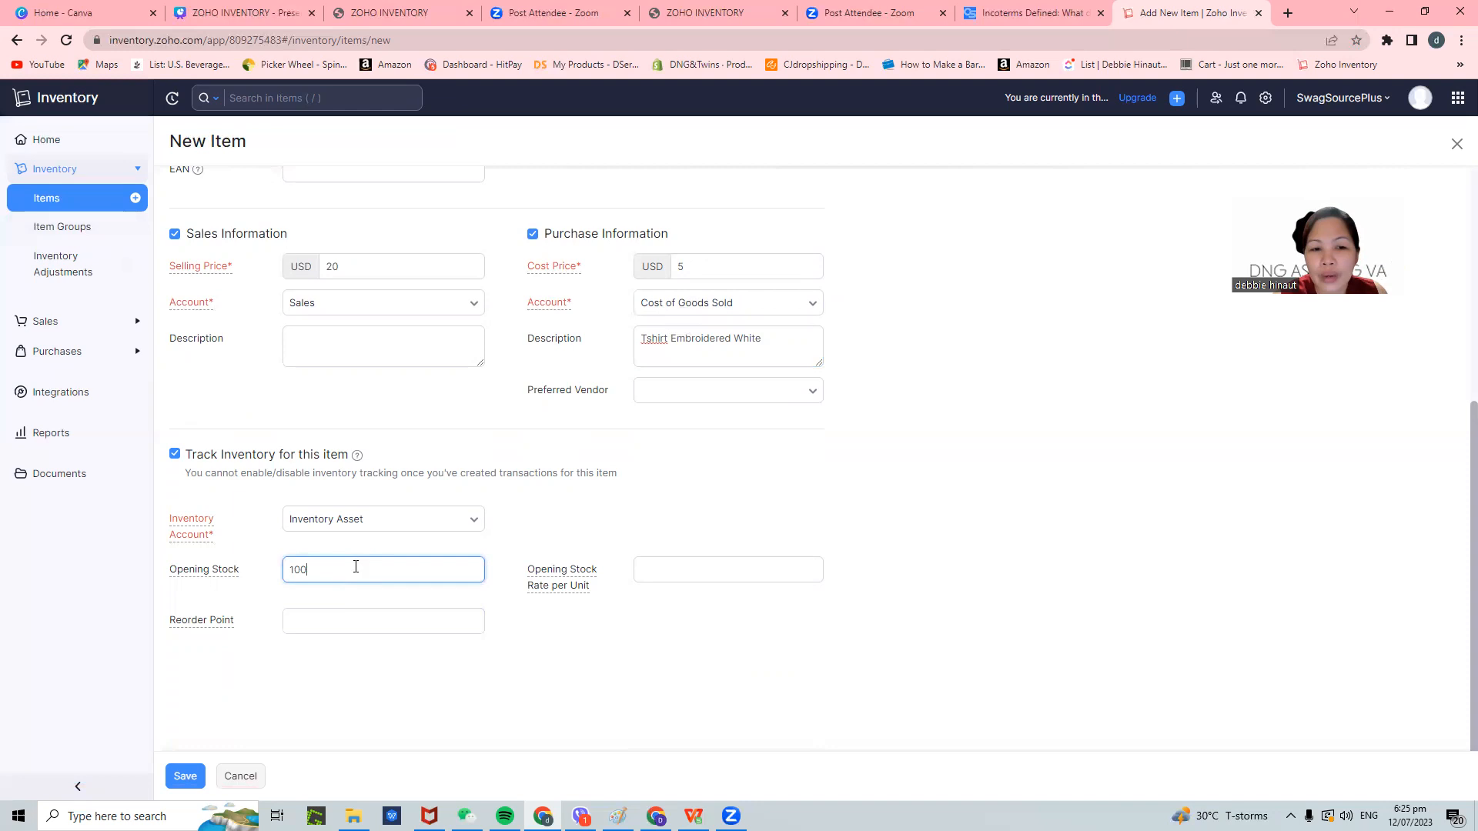
pyautogui.click(668, 566)
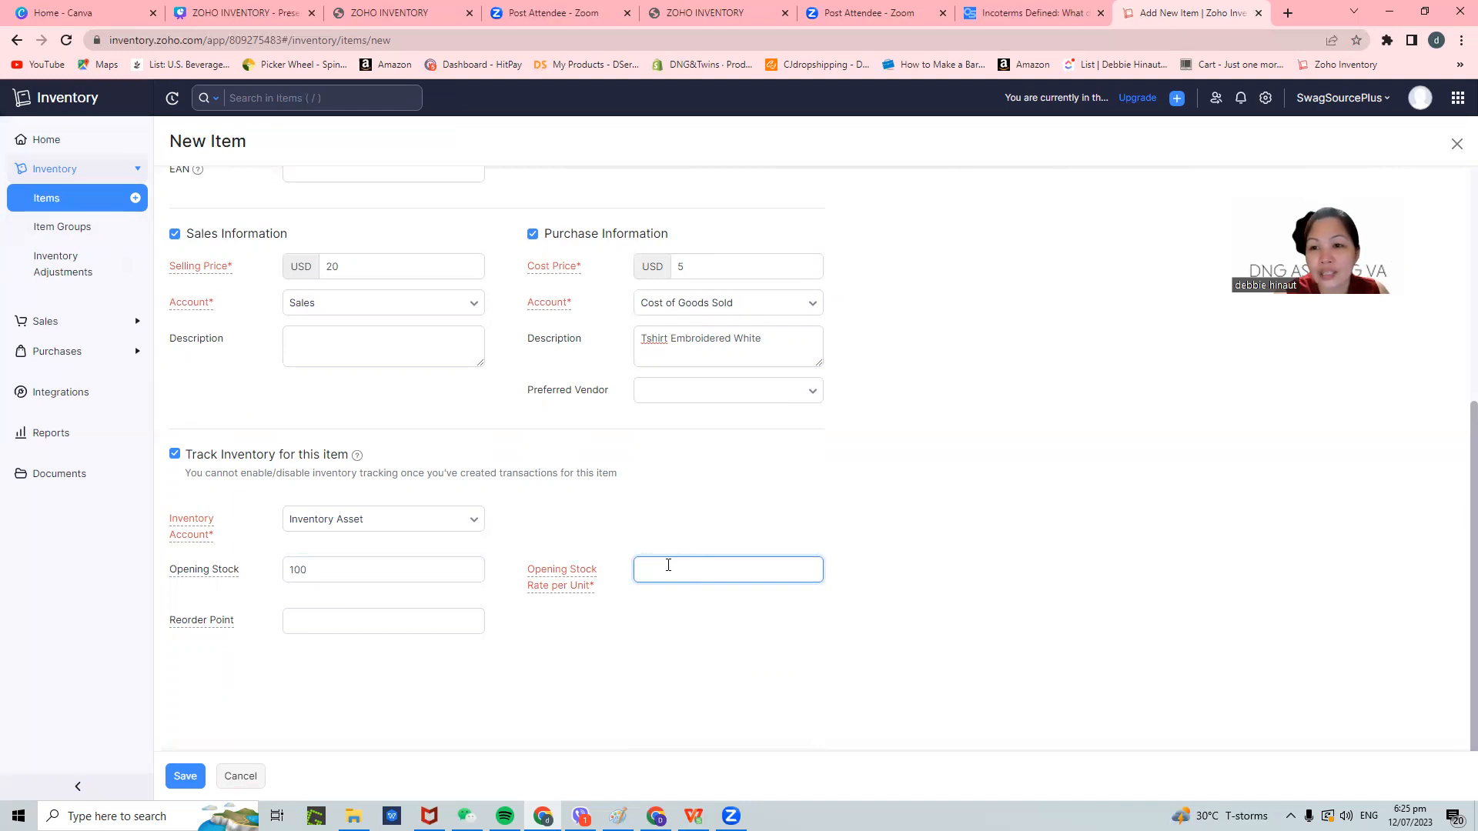
pyautogui.click(374, 630)
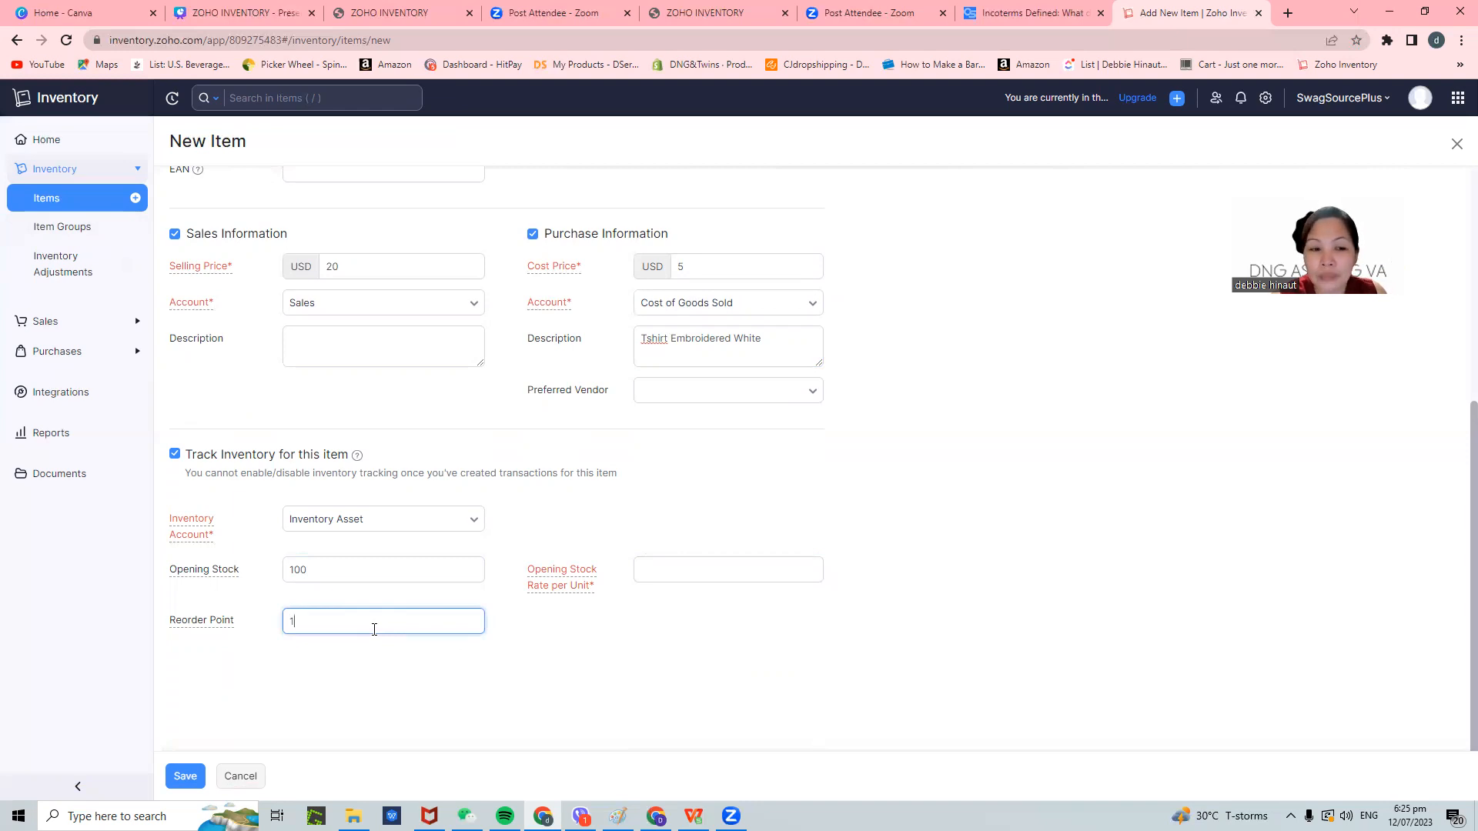
pyautogui.click(636, 678)
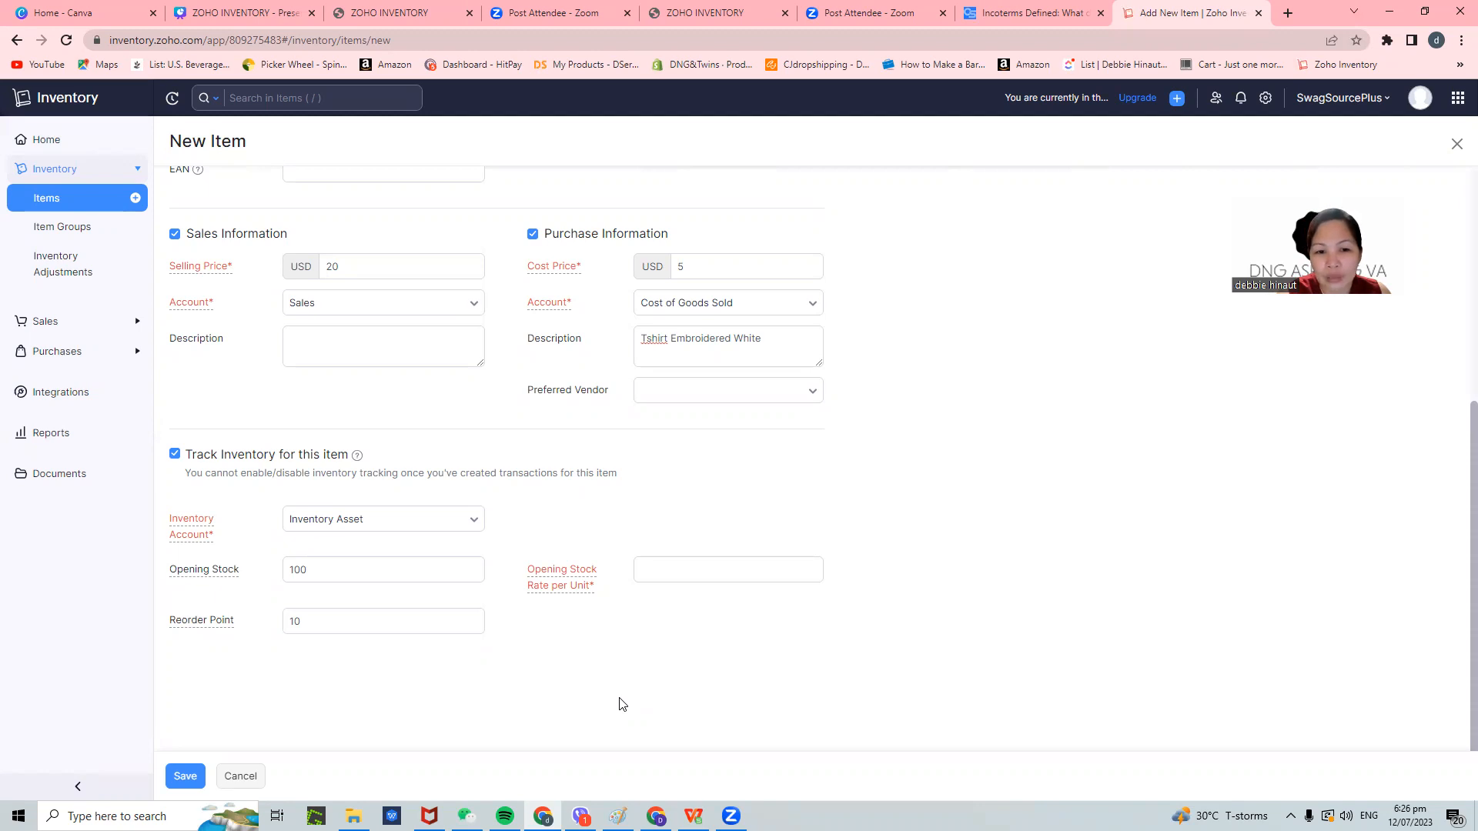
pyautogui.click(696, 571)
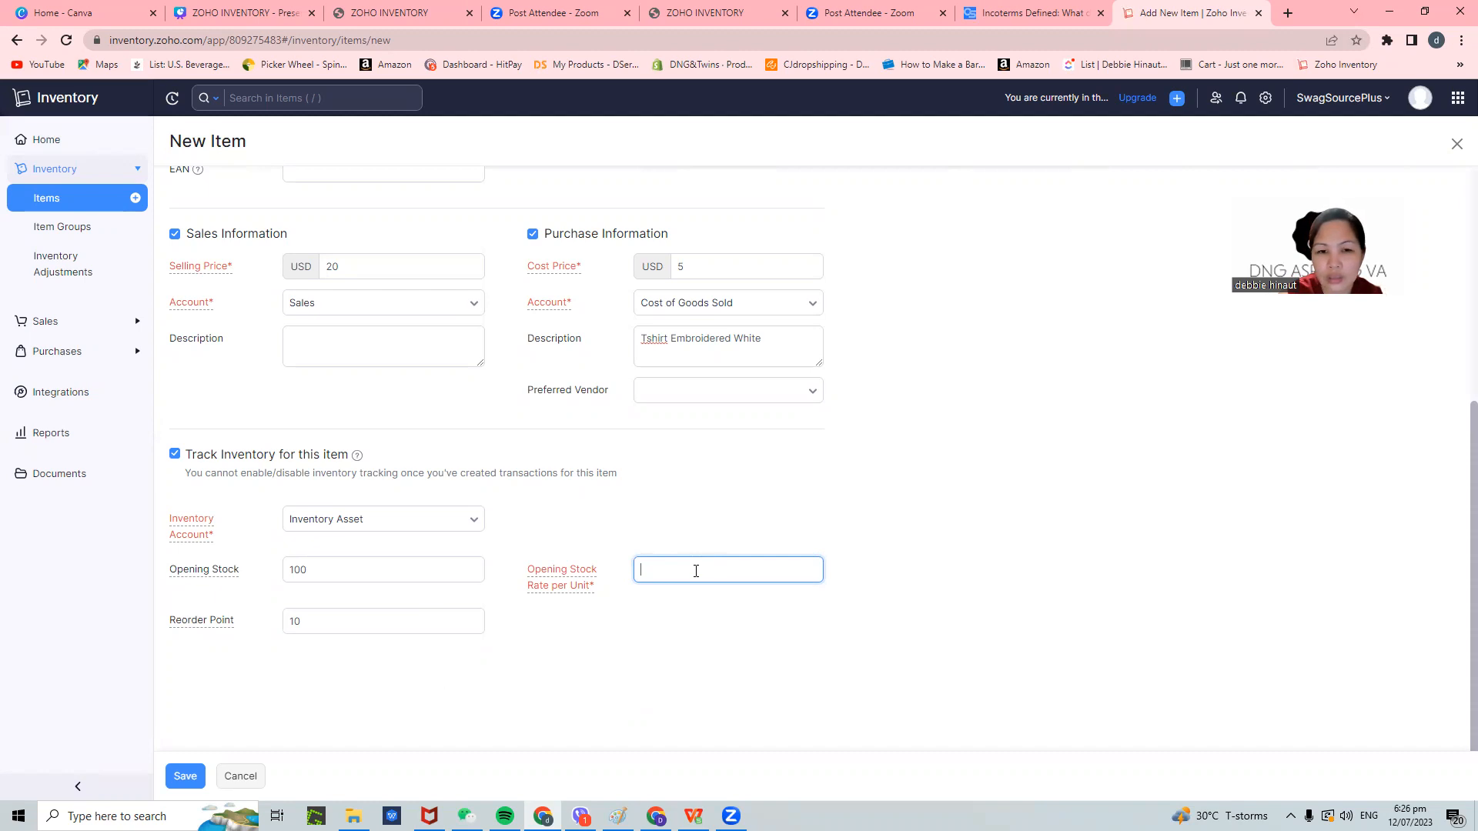
pyautogui.click(705, 719)
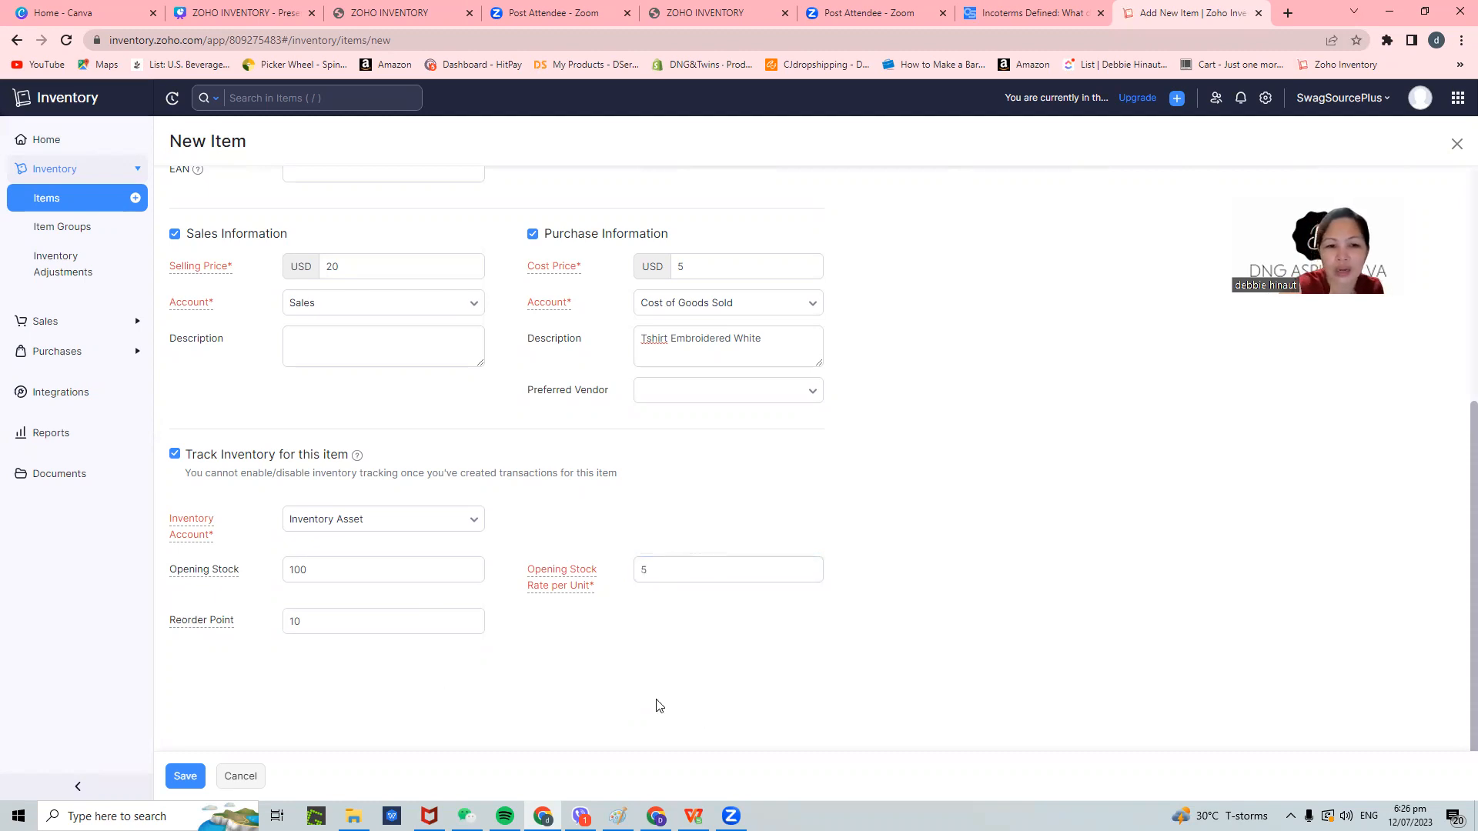
pyautogui.scroll(3, 977, 584)
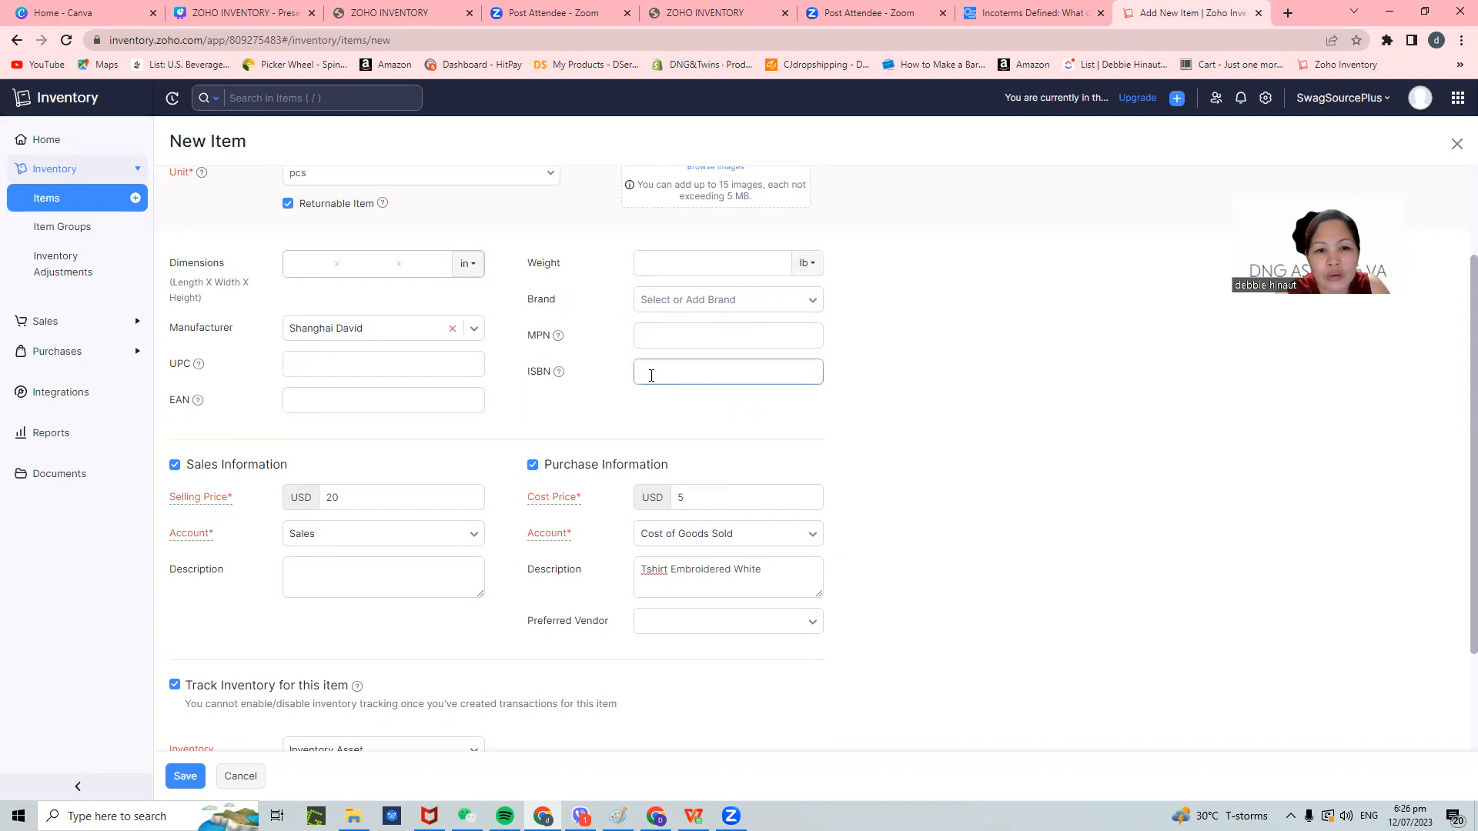
# - Set the weight to 2 lb, then create brand TB and assign it to the item
pyautogui.click(758, 368)
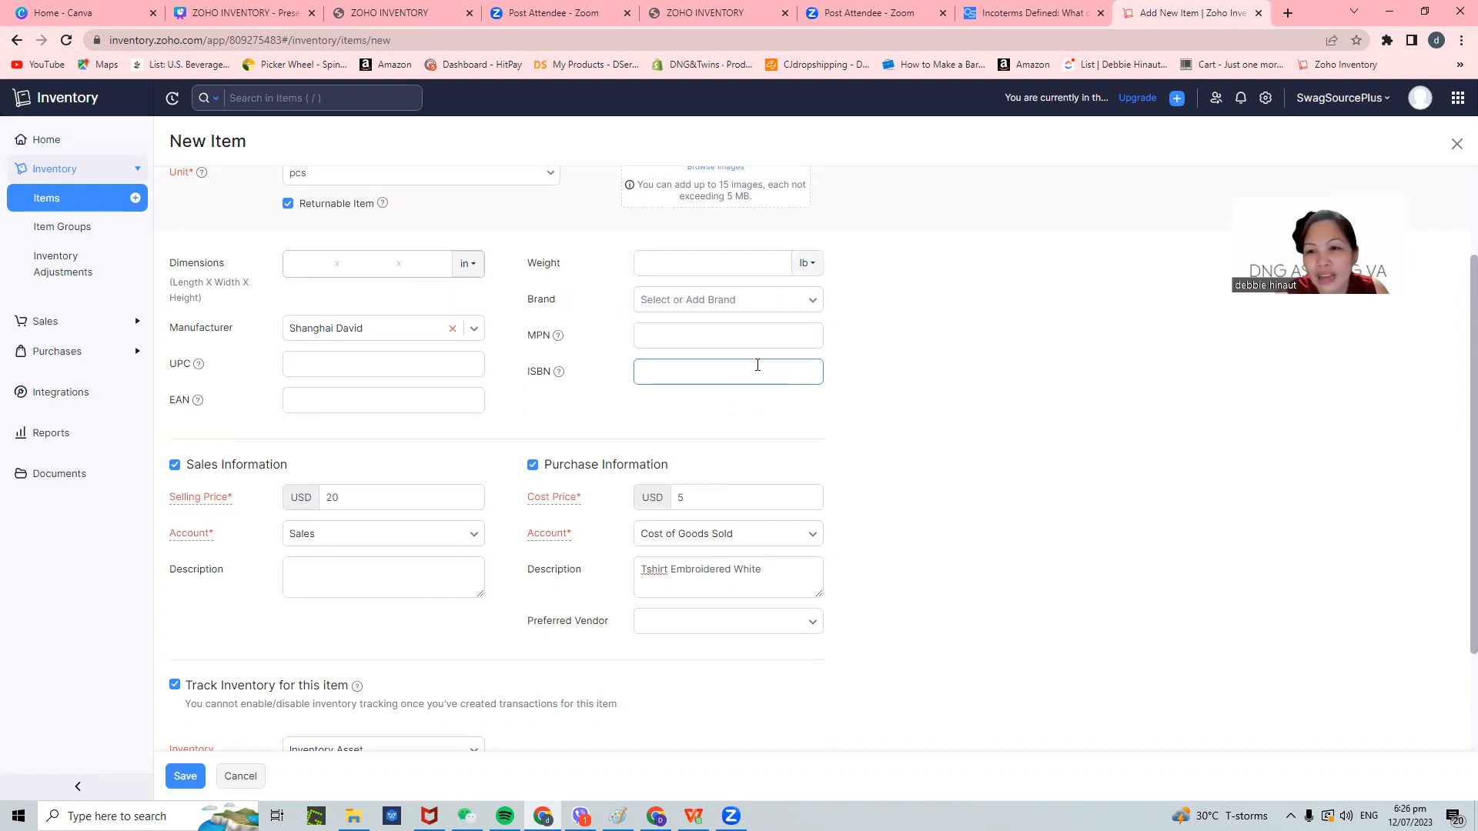
pyautogui.click(697, 263)
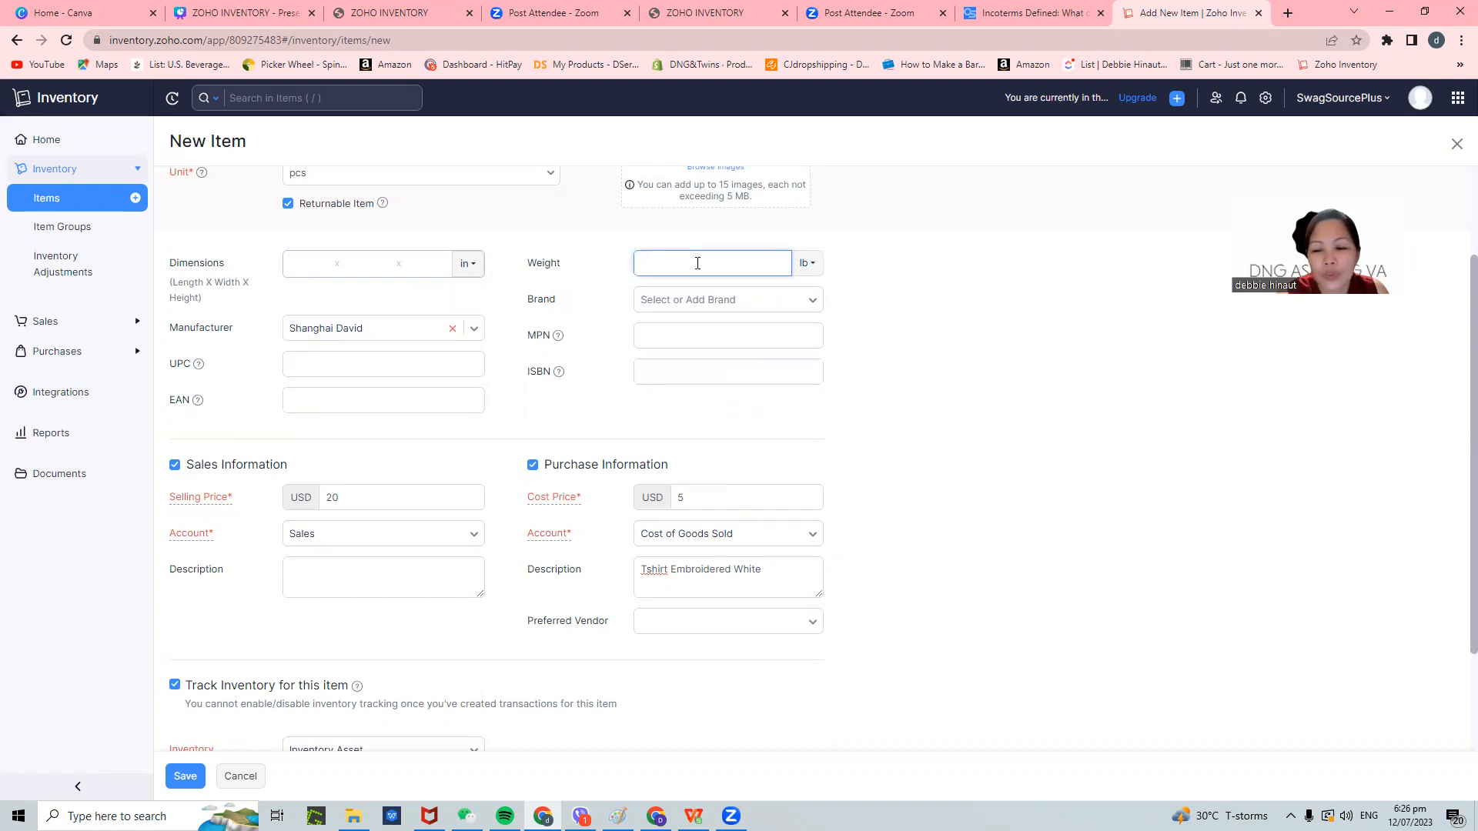
pyautogui.click(702, 300)
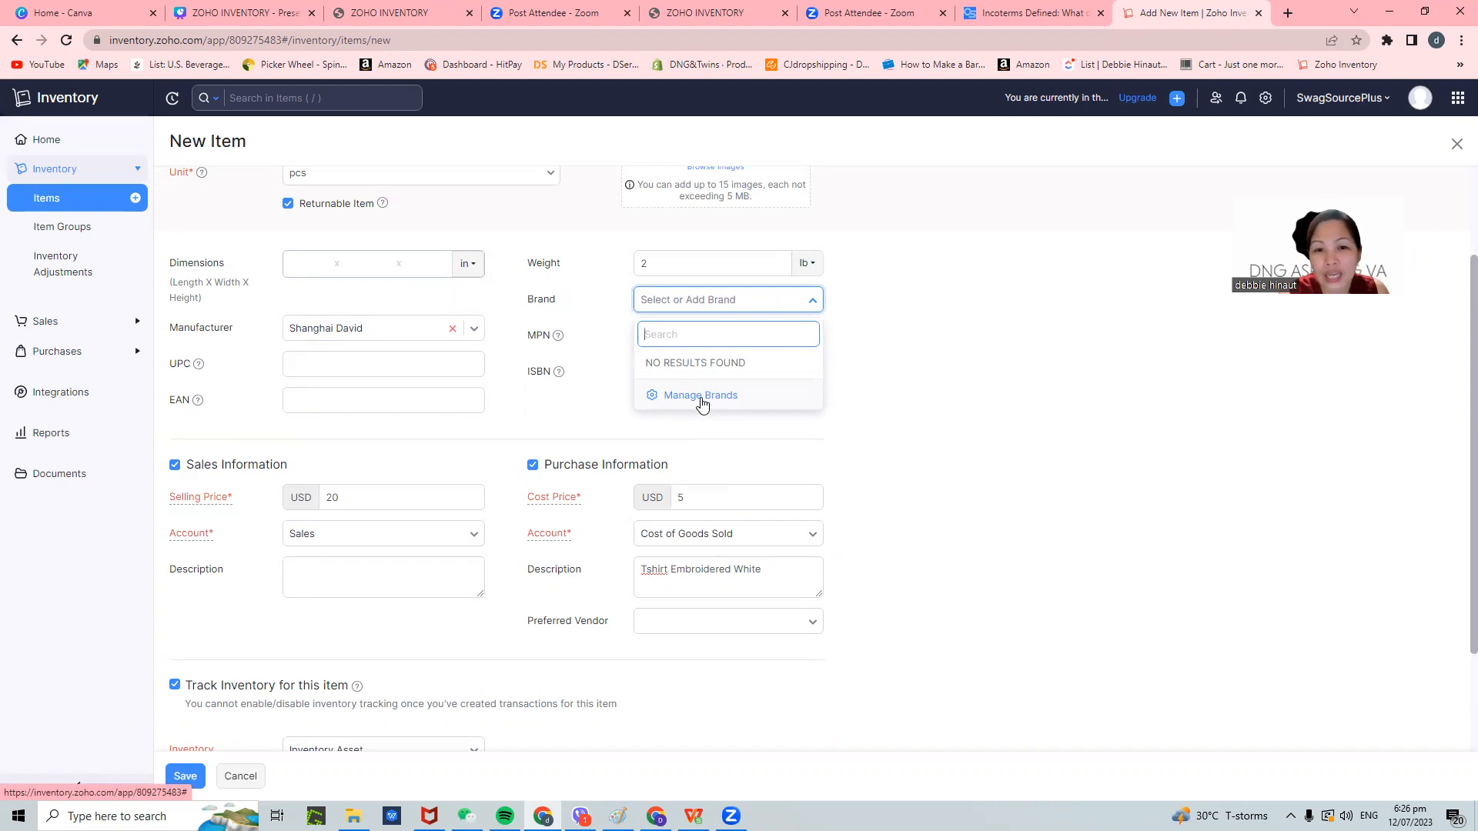
pyautogui.click(732, 306)
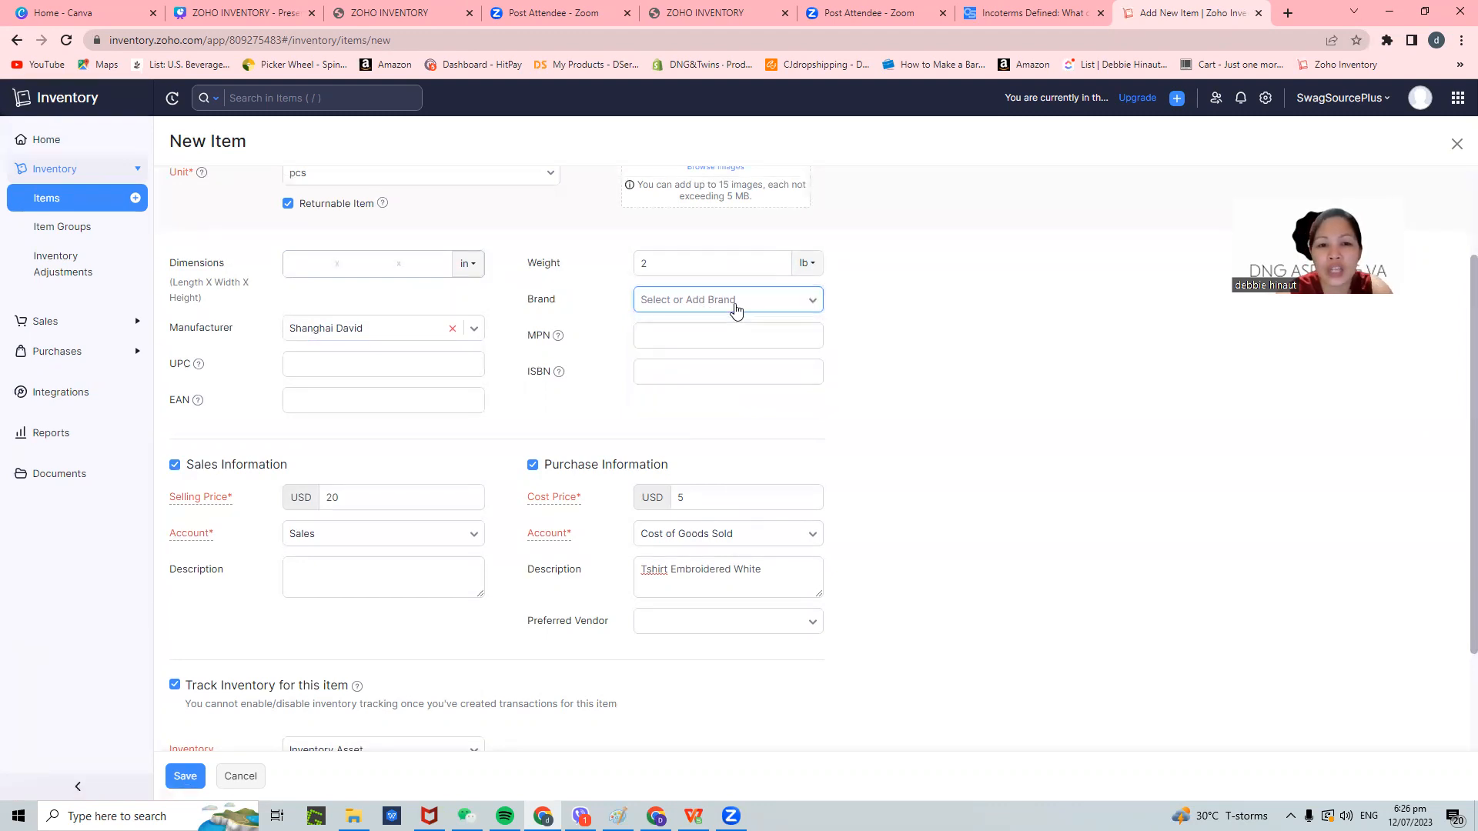
pyautogui.click(709, 312)
pyautogui.click(700, 397)
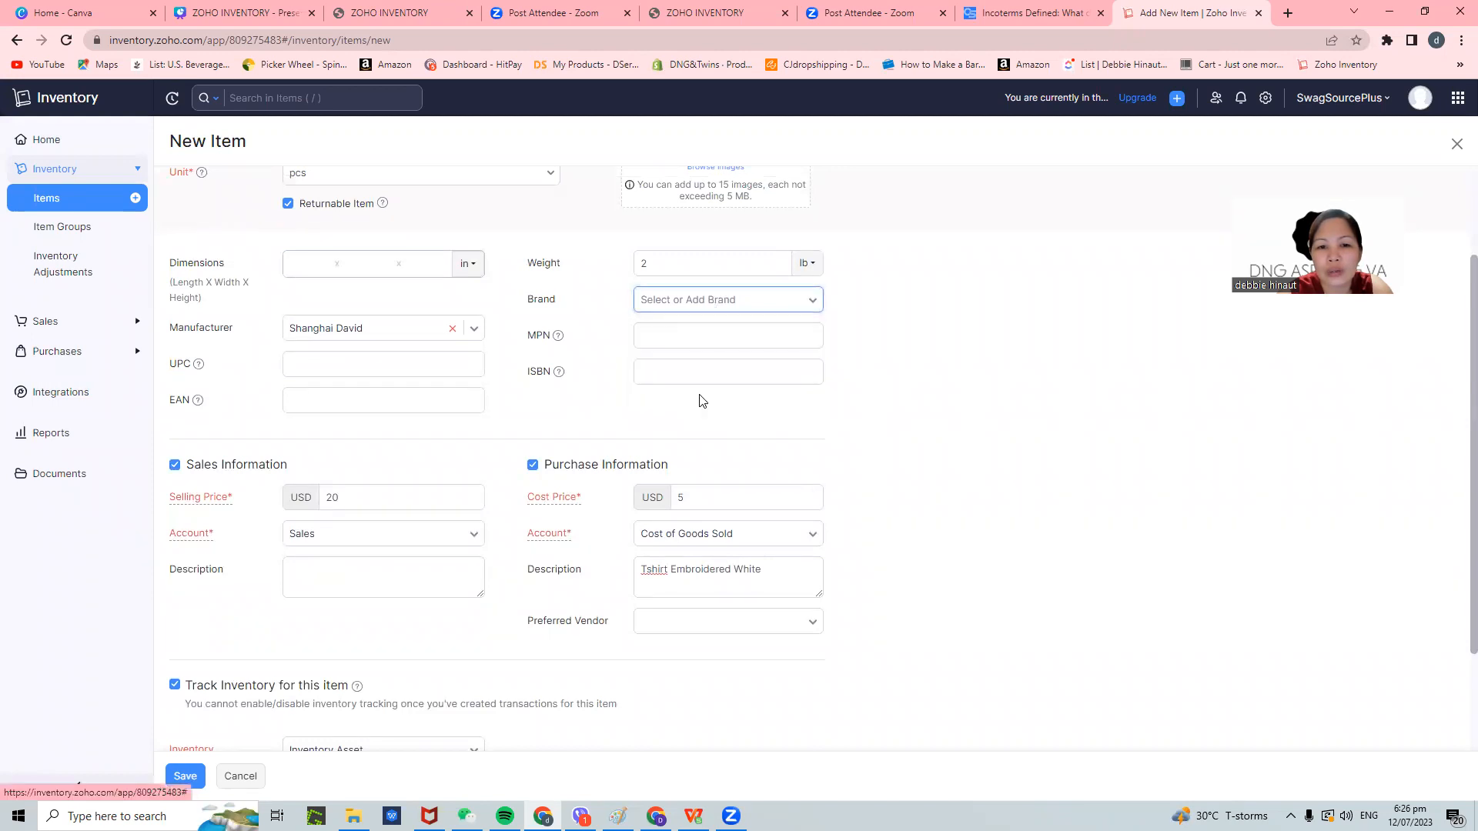
pyautogui.click(590, 150)
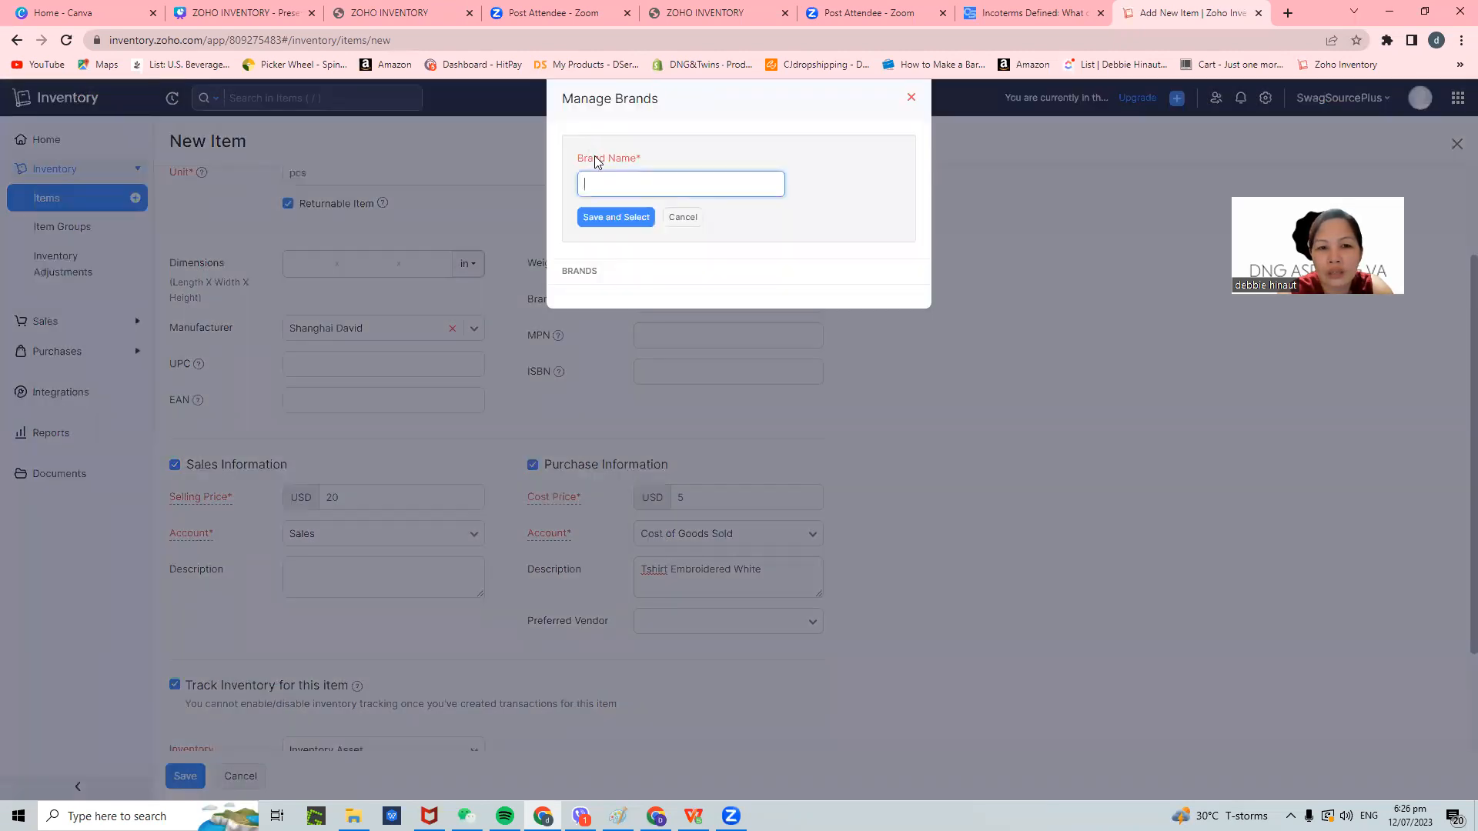
pyautogui.write('TB')
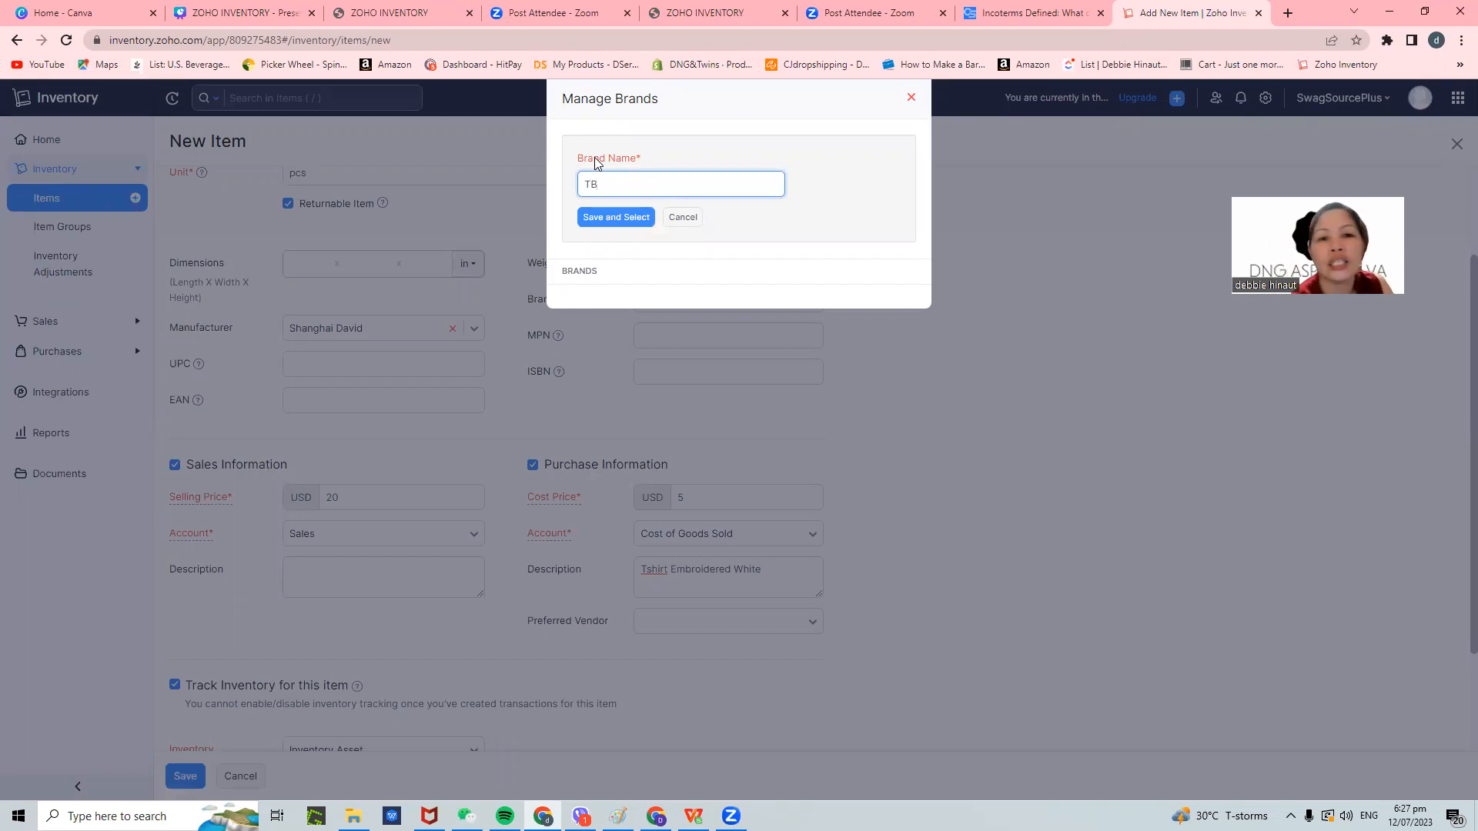
pyautogui.click(602, 224)
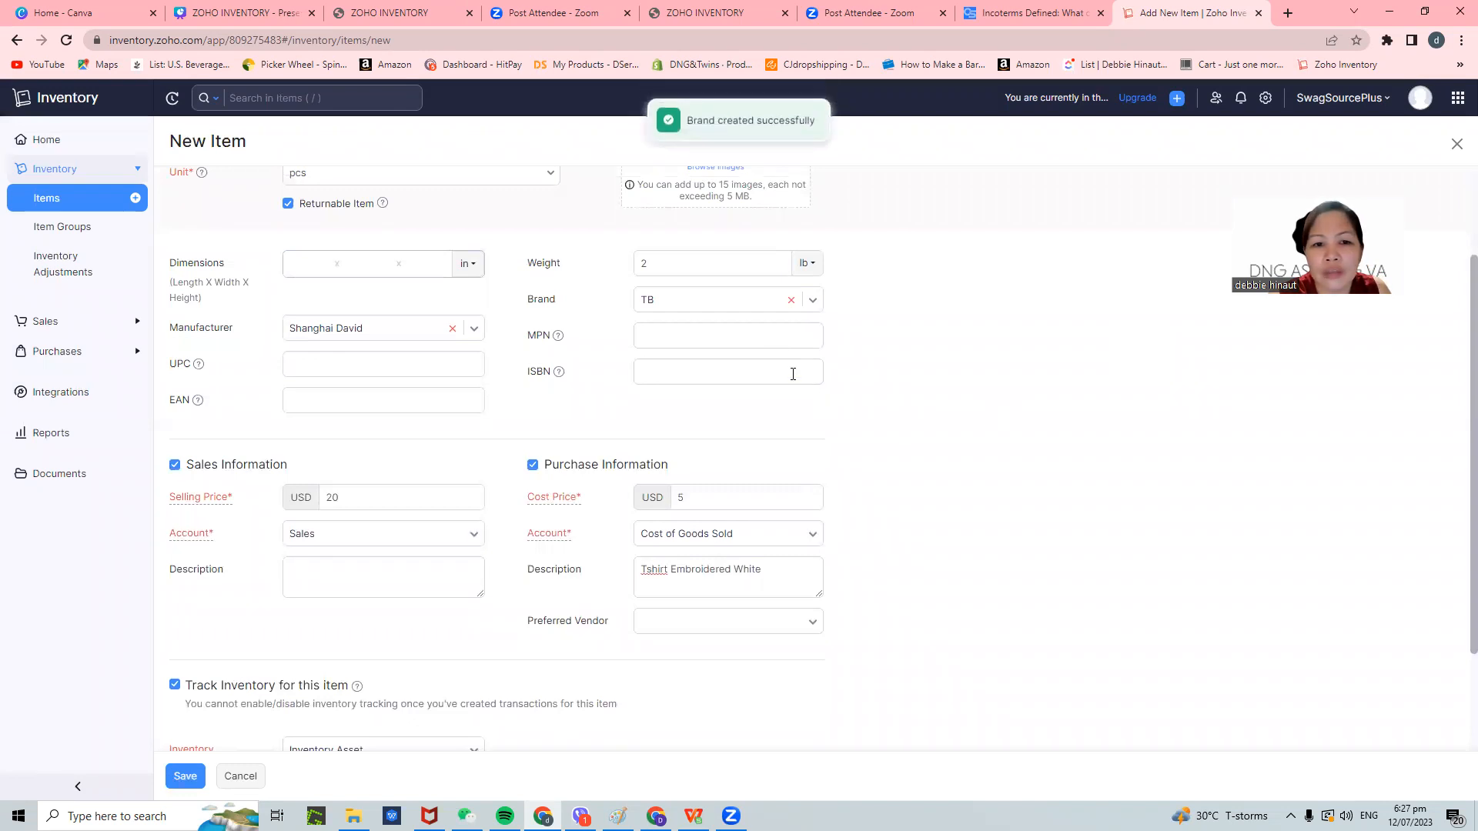
pyautogui.click(759, 335)
pyautogui.scroll(-3, 772, 396)
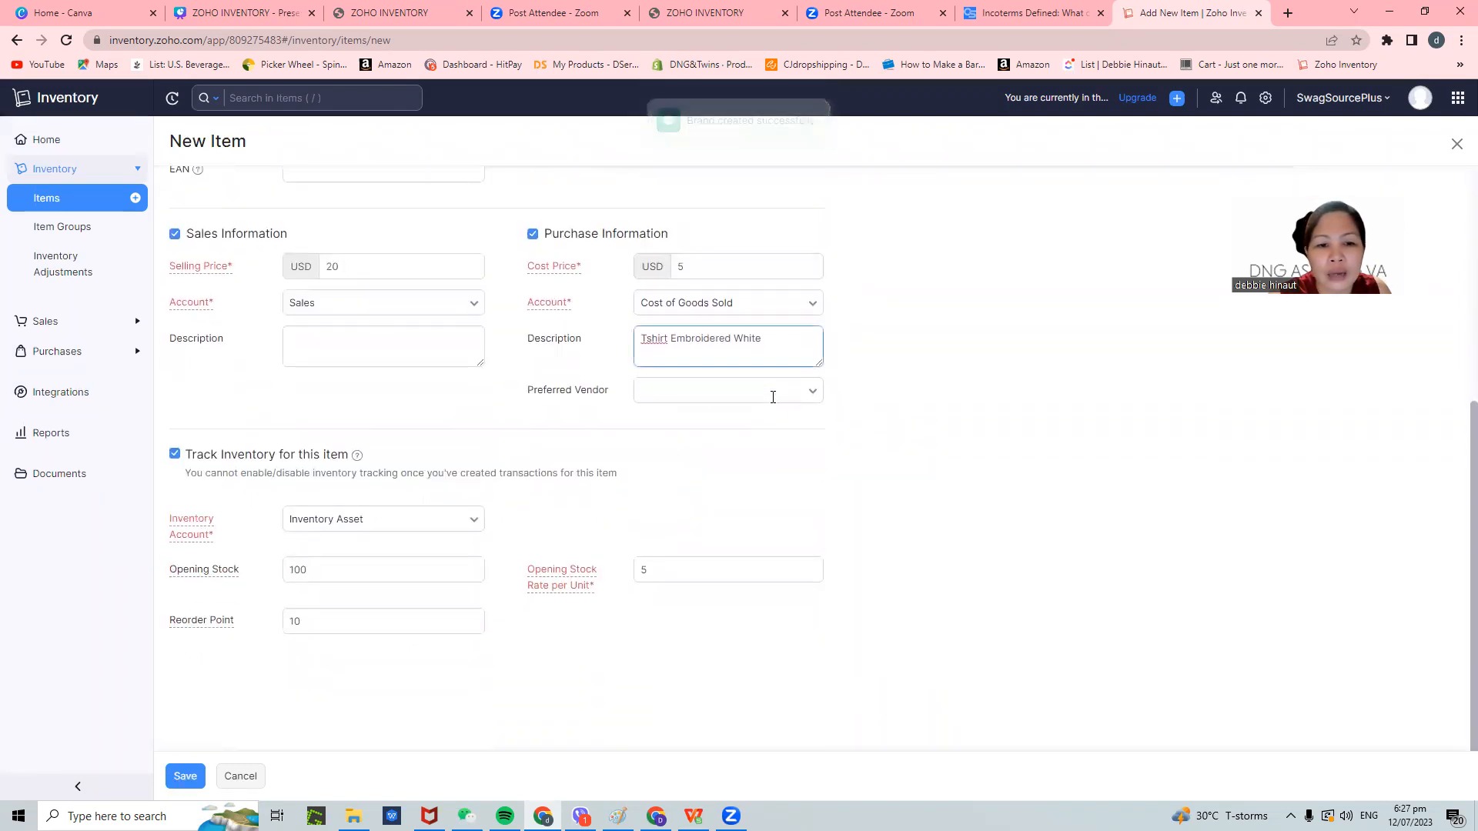
pyautogui.scroll(5, 367, 650)
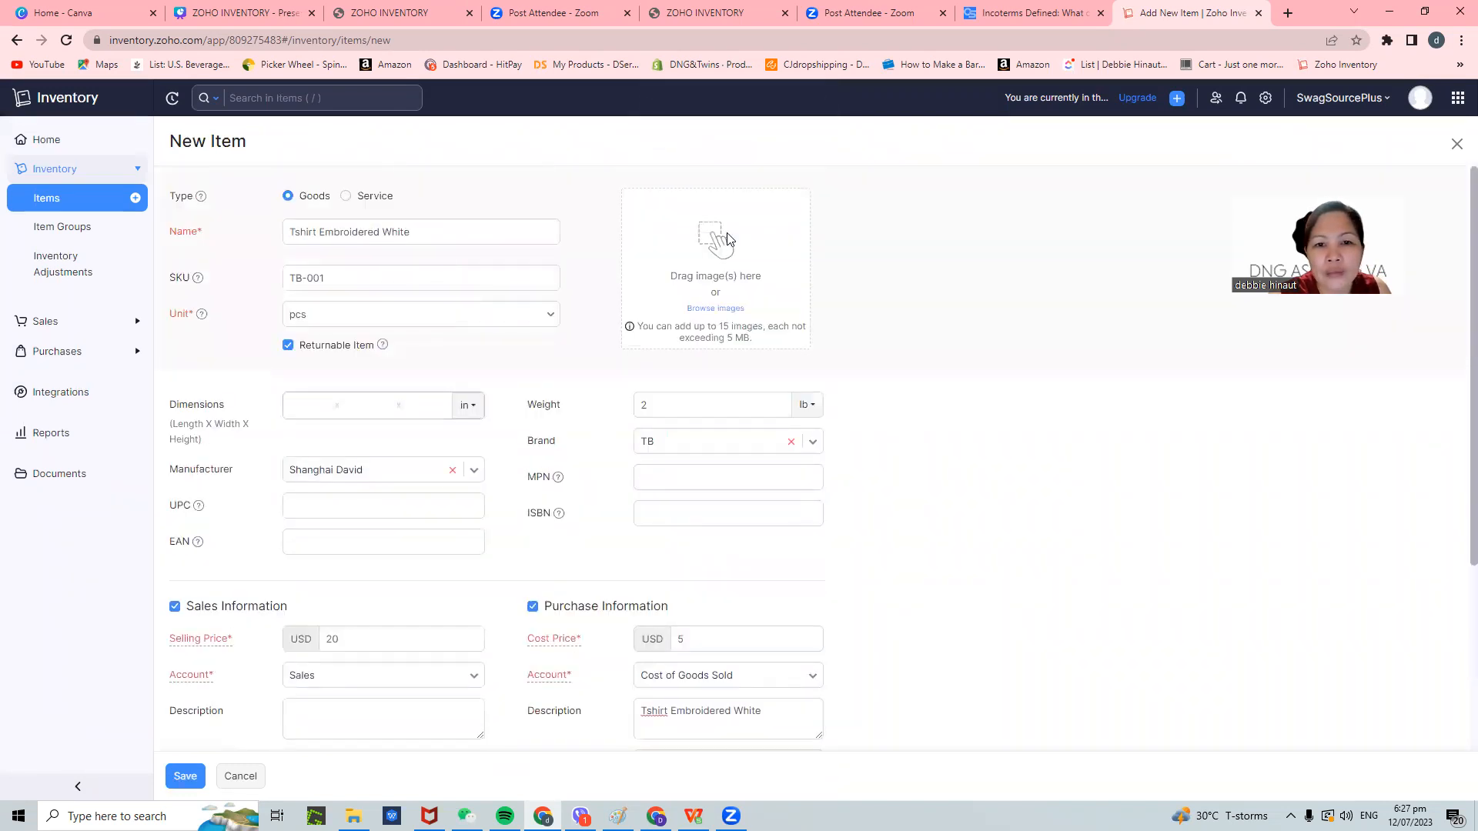
# - Attach the Tshirt image and save the Tshirt Embroidered White item
pyautogui.click(727, 239)
pyautogui.click(197, 249)
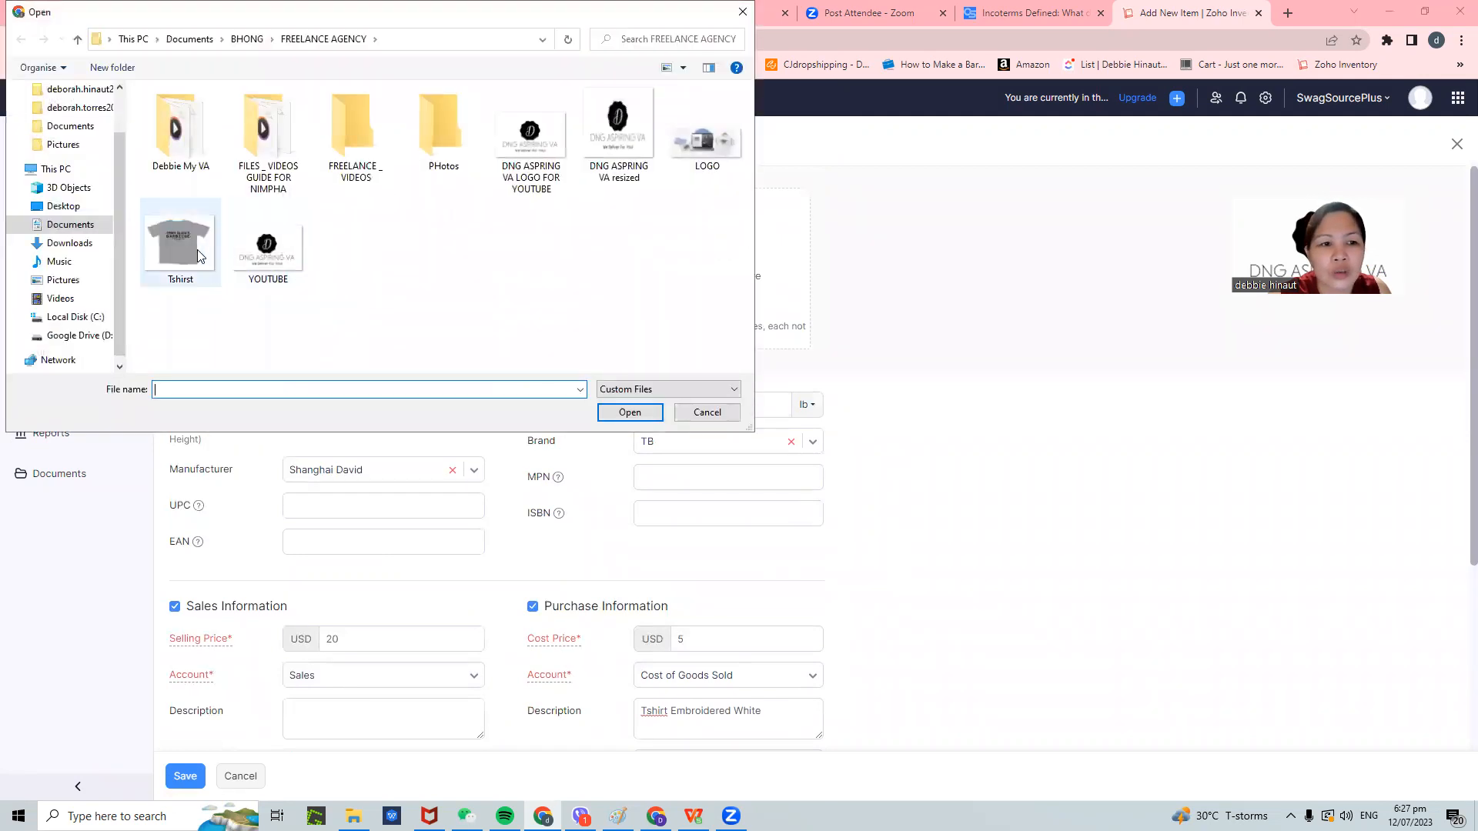
pyautogui.click(643, 415)
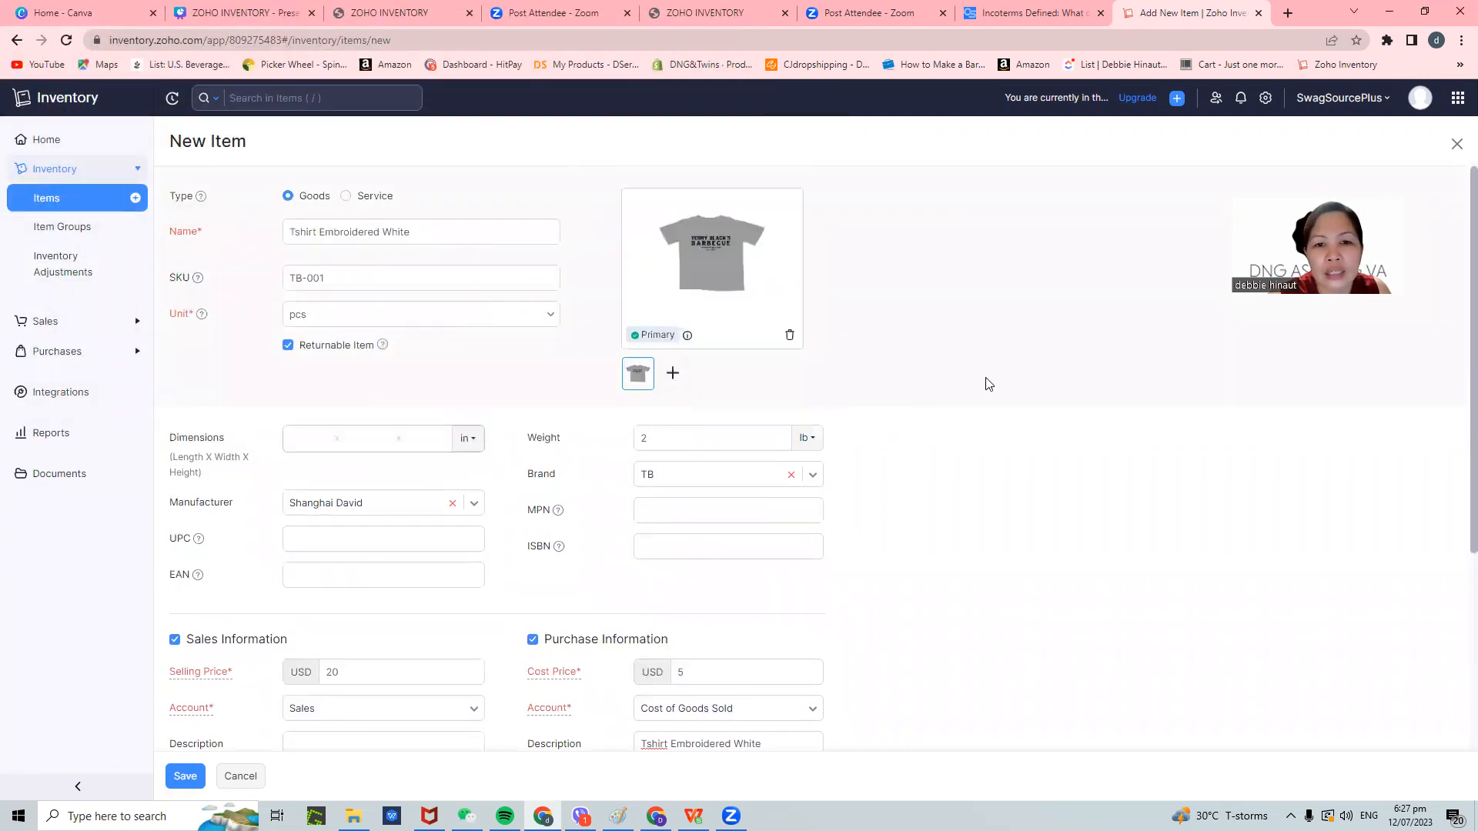
pyautogui.scroll(-5, 805, 363)
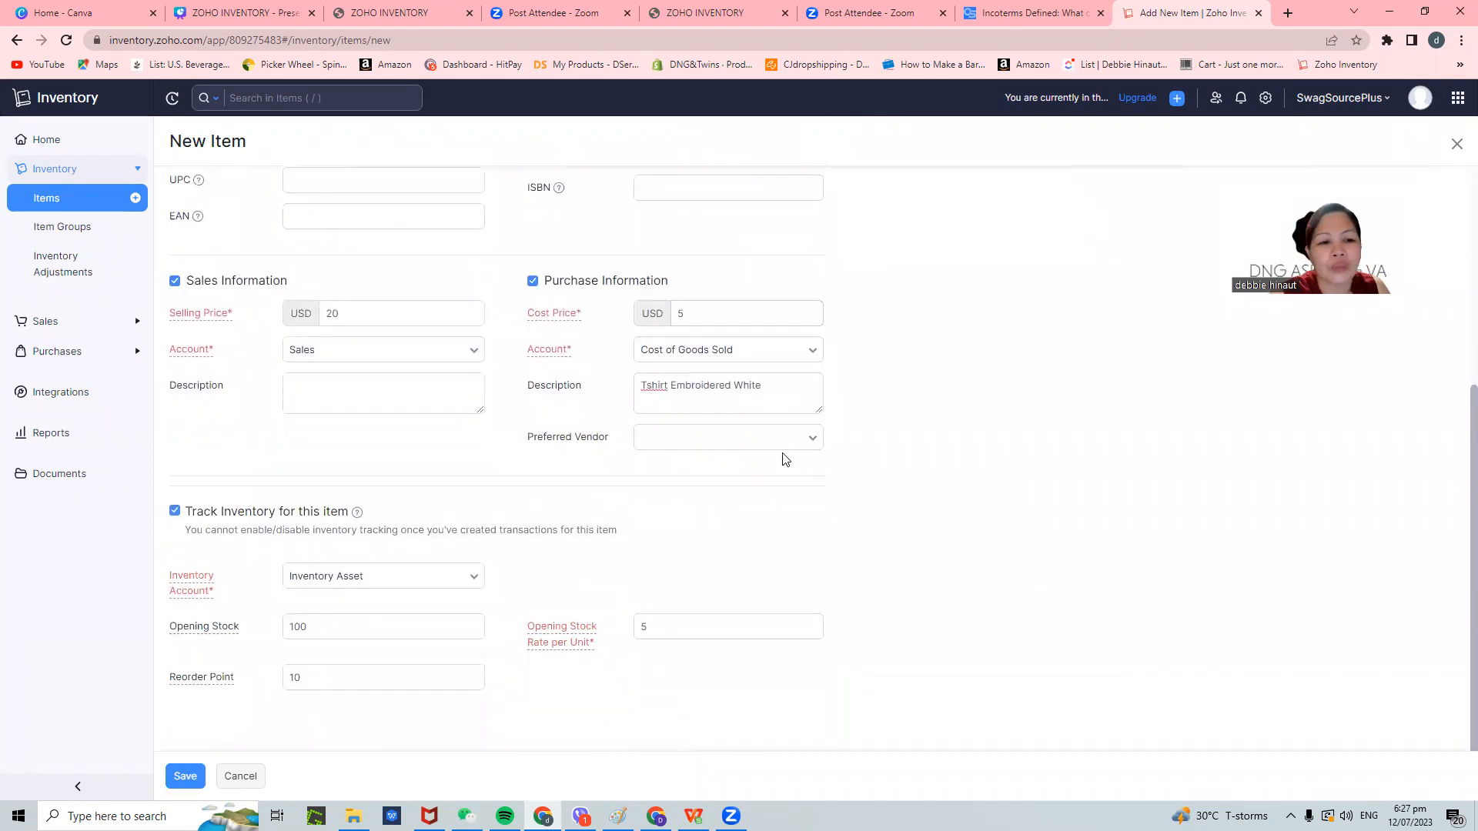
pyautogui.click(183, 776)
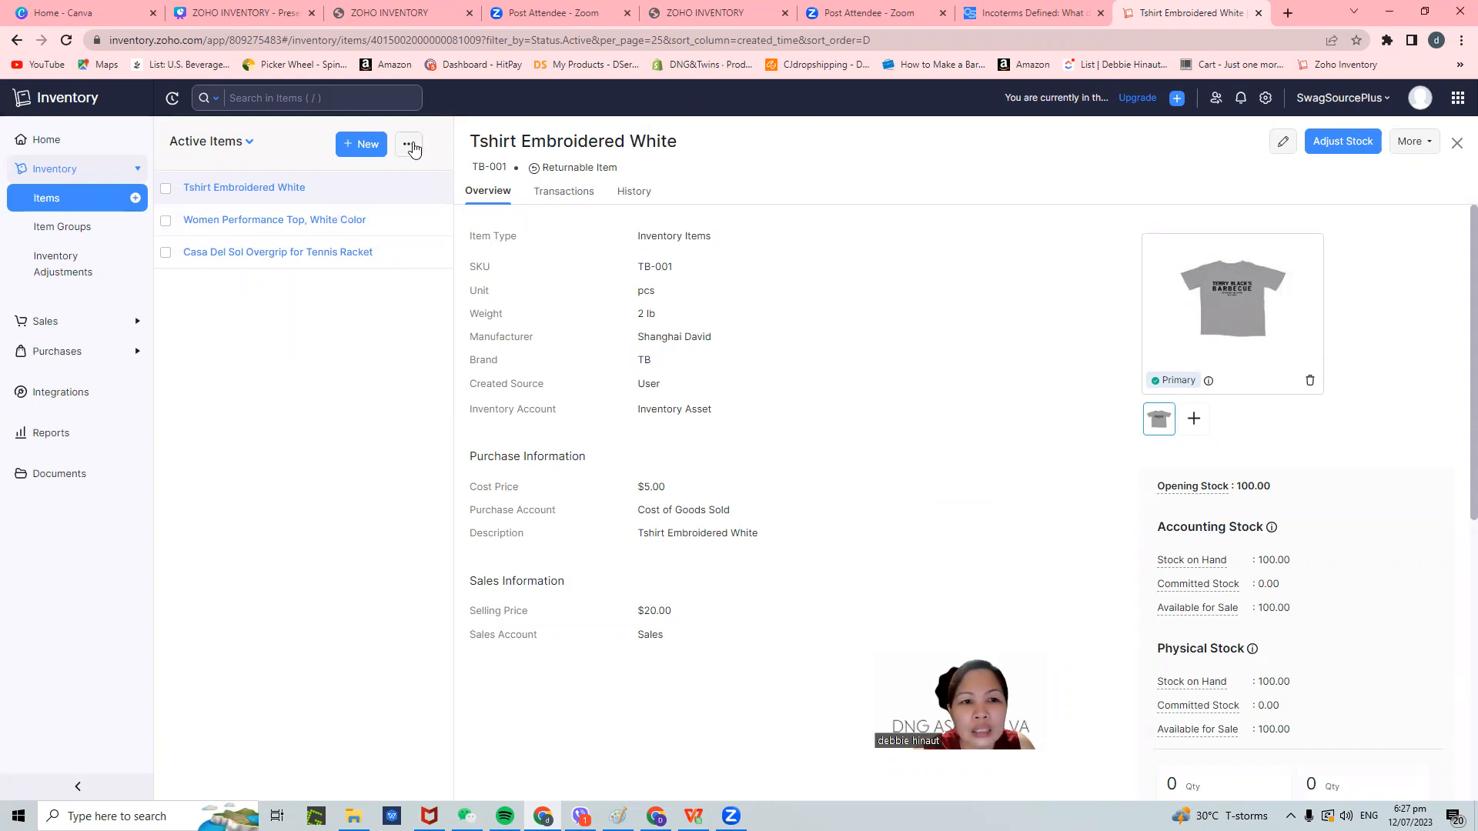
pyautogui.click(408, 144)
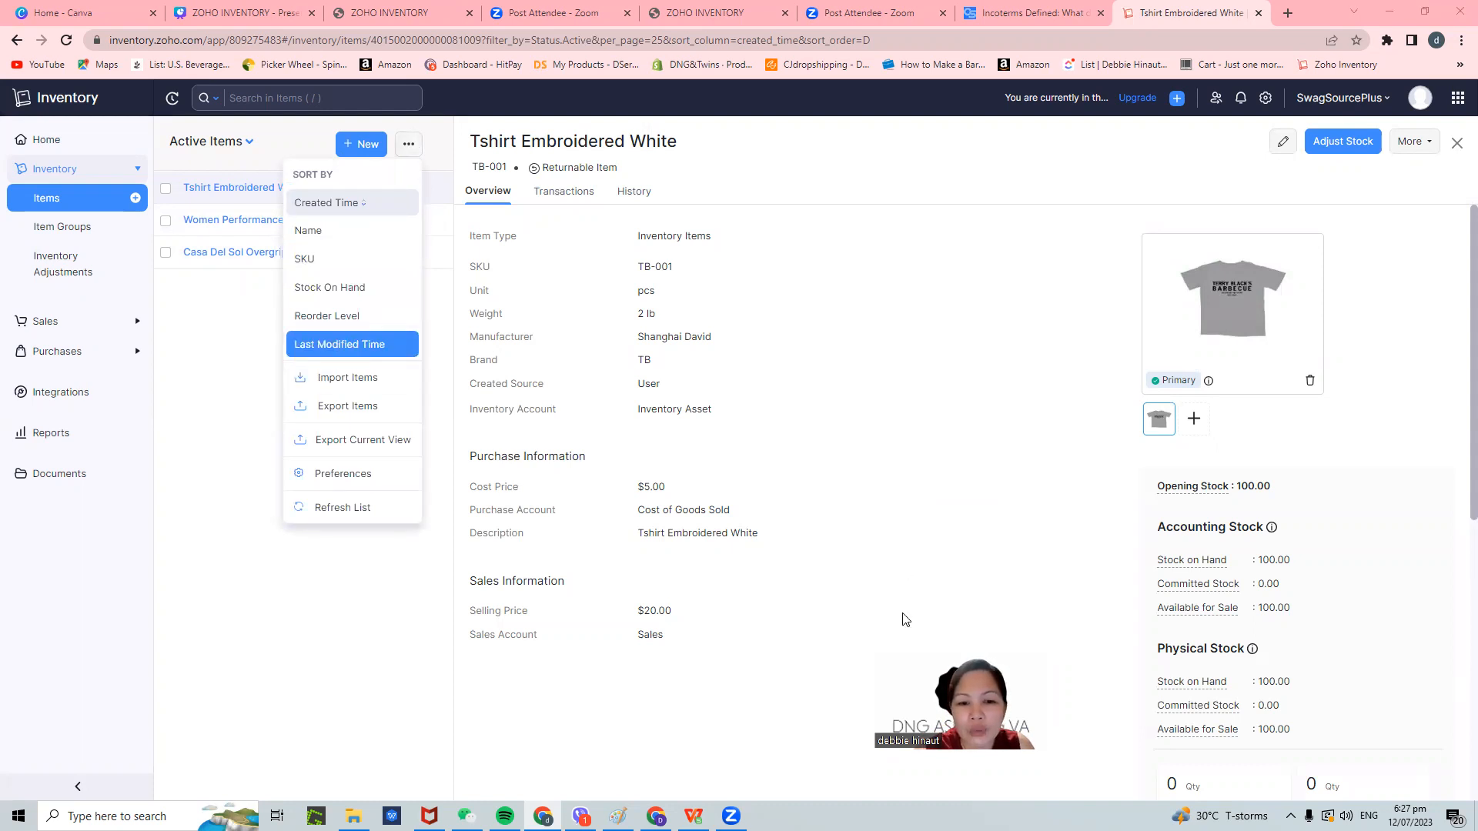
# - Download the Import Items sample file and open sample_items2.csv
pyautogui.click(358, 389)
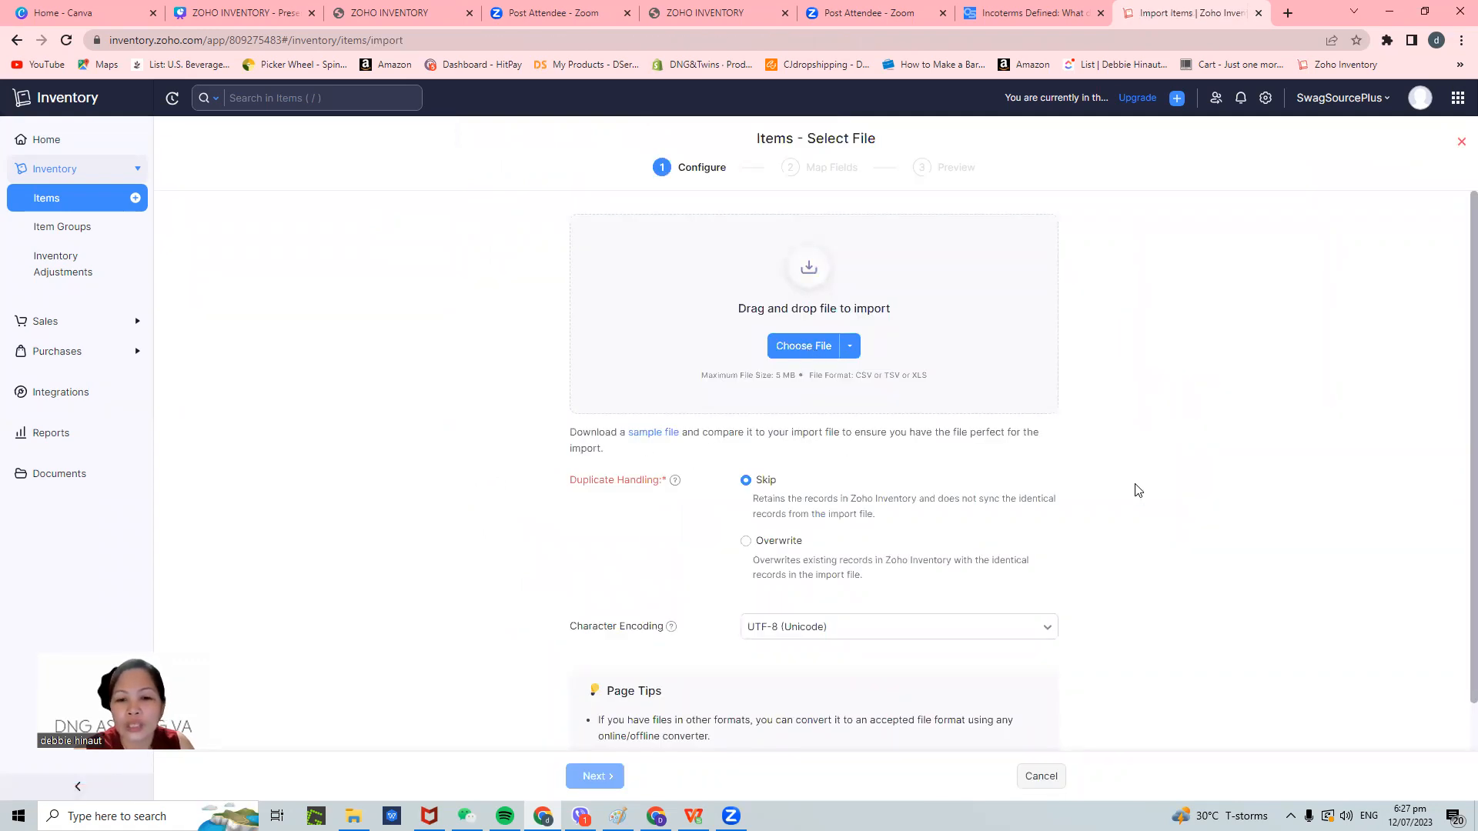
pyautogui.click(648, 434)
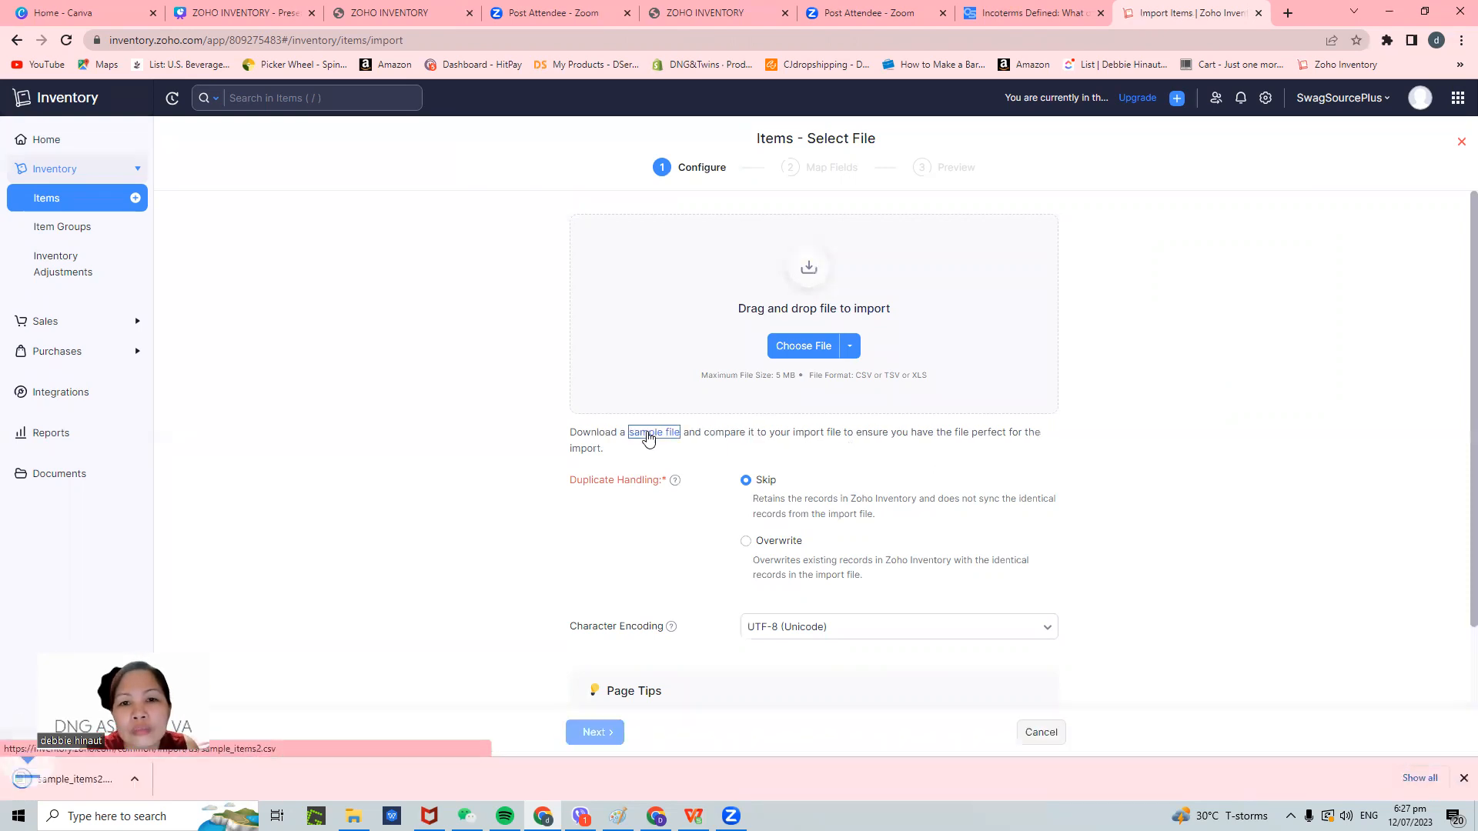
pyautogui.click(93, 779)
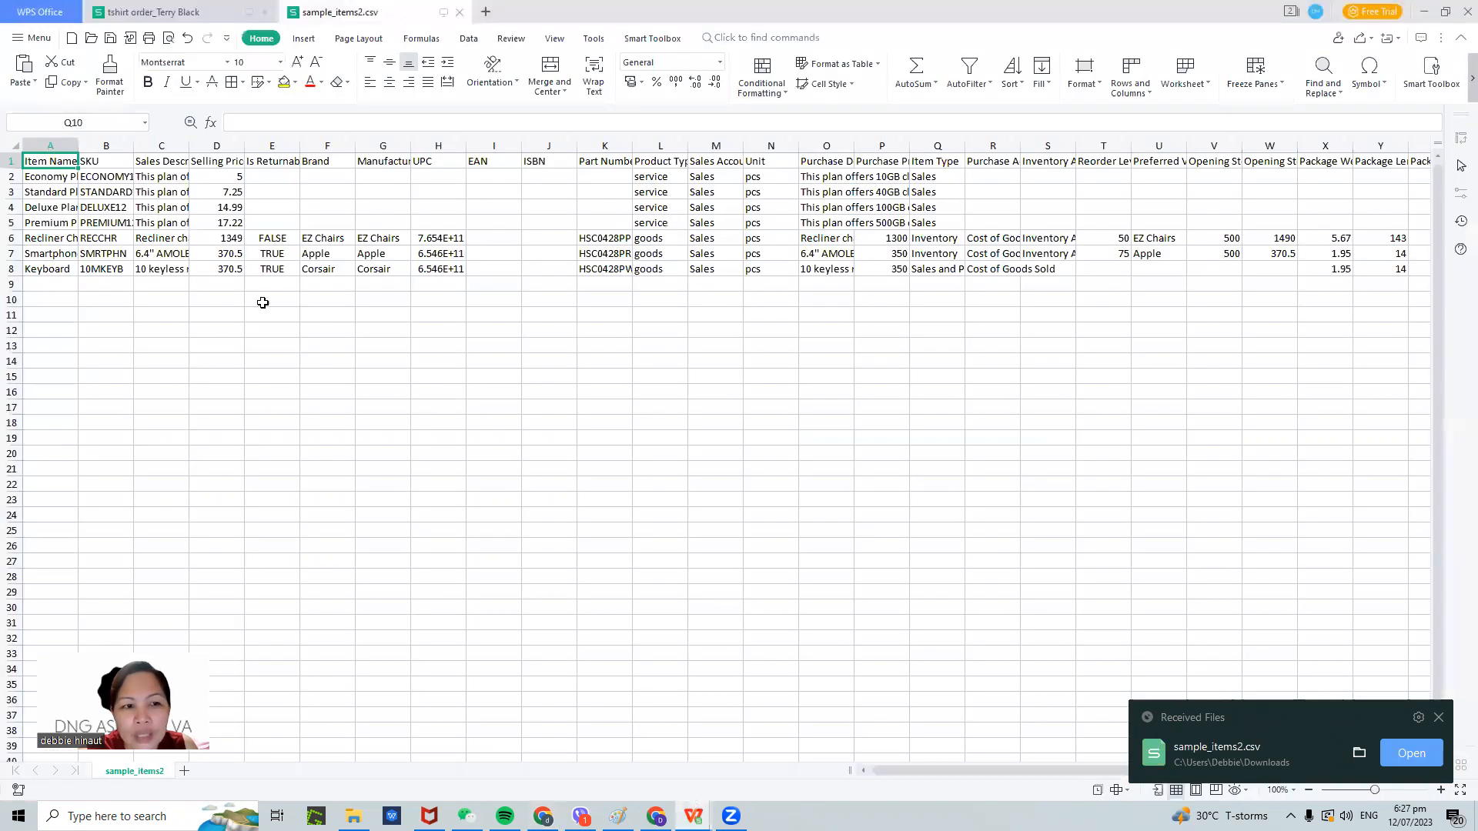
# - Widen column A and replace the sample names with 'Tshirt Embroidered Logo', SKU TB-001
pyautogui.moveTo(78, 145); pyautogui.dragTo(196, 146)
pyautogui.moveTo(85, 179); pyautogui.dragTo(95, 275)
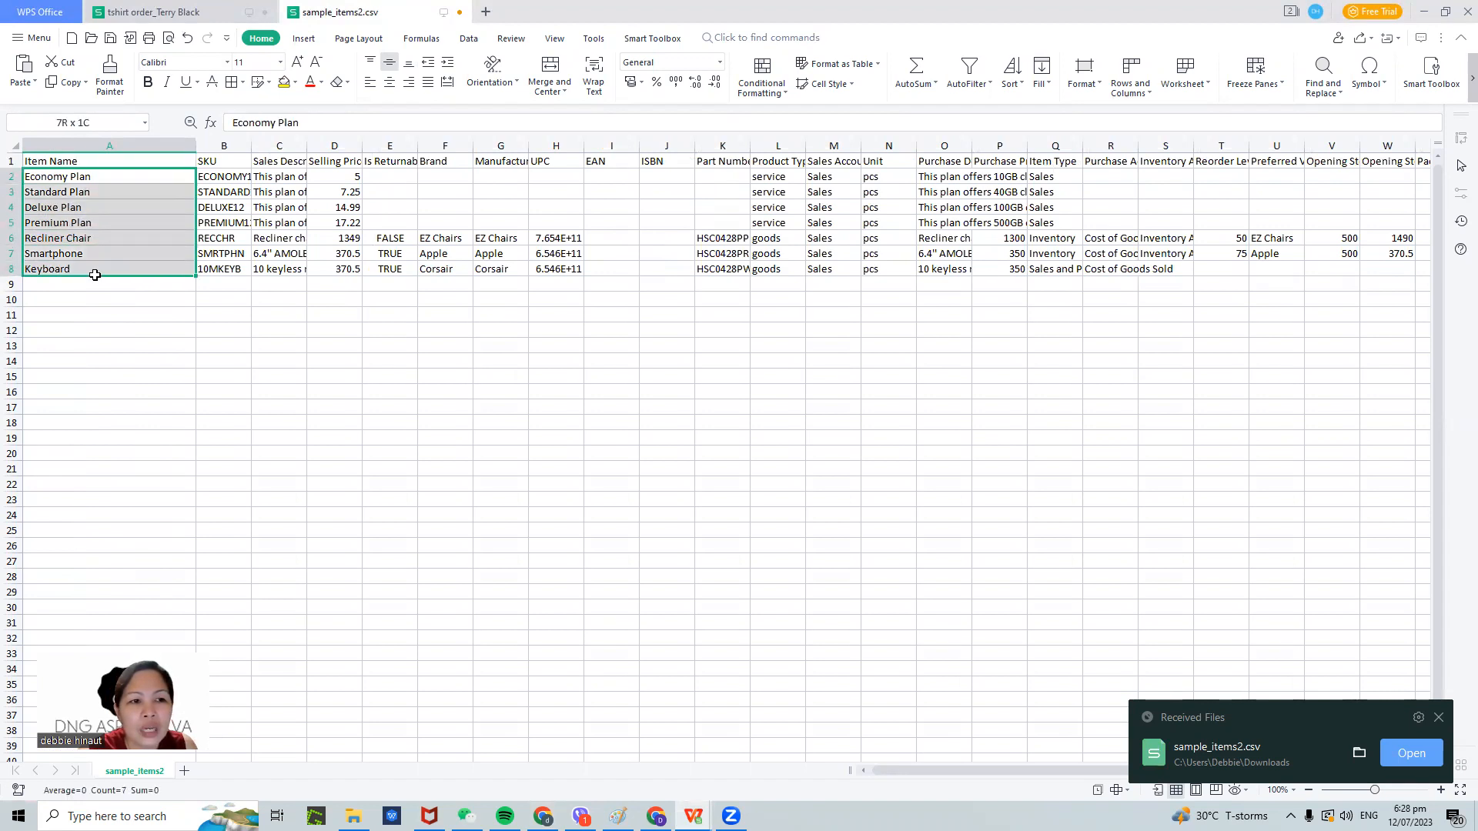
pyautogui.press('Delete')
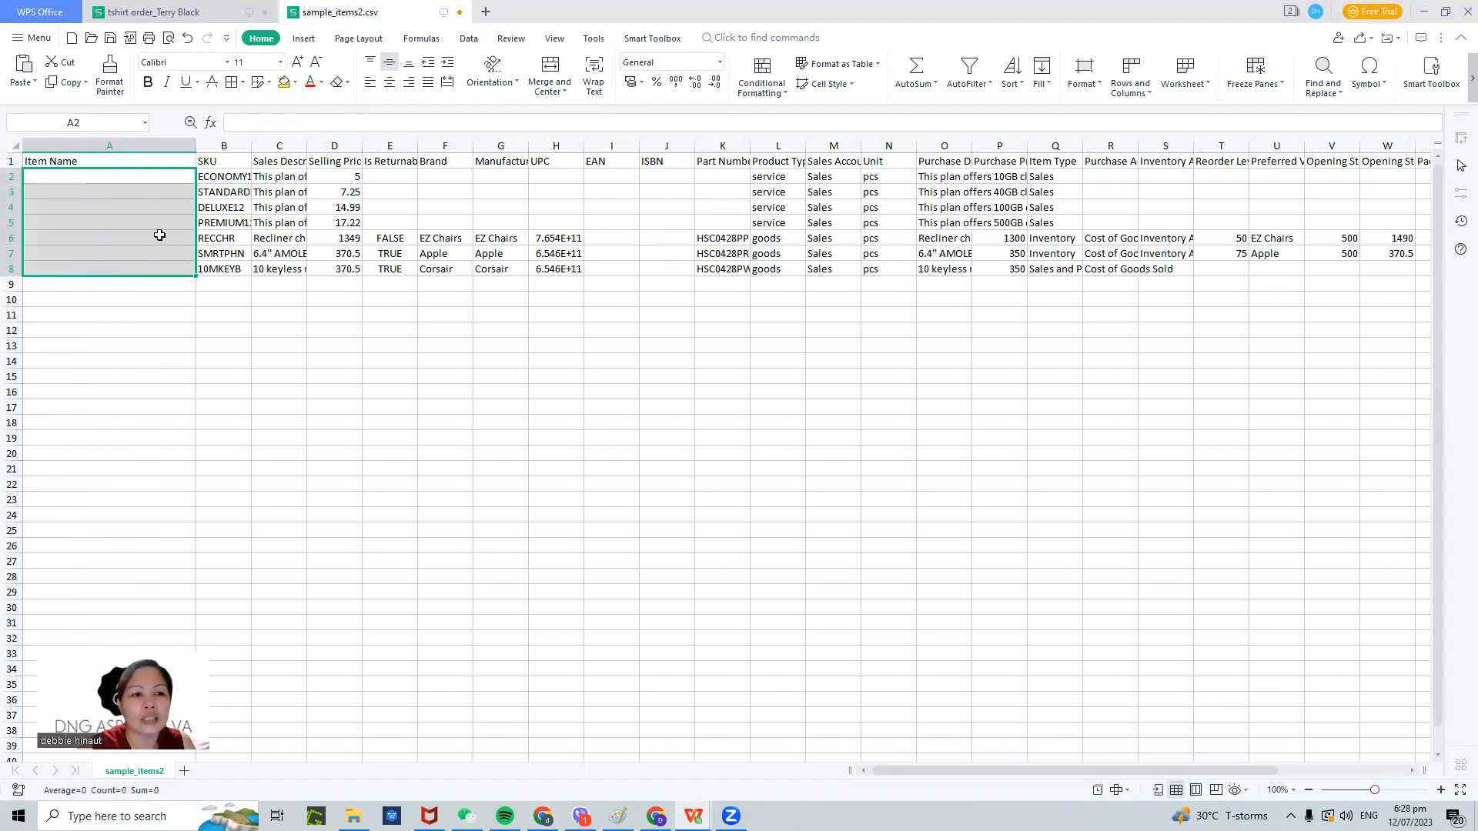
pyautogui.click(129, 182)
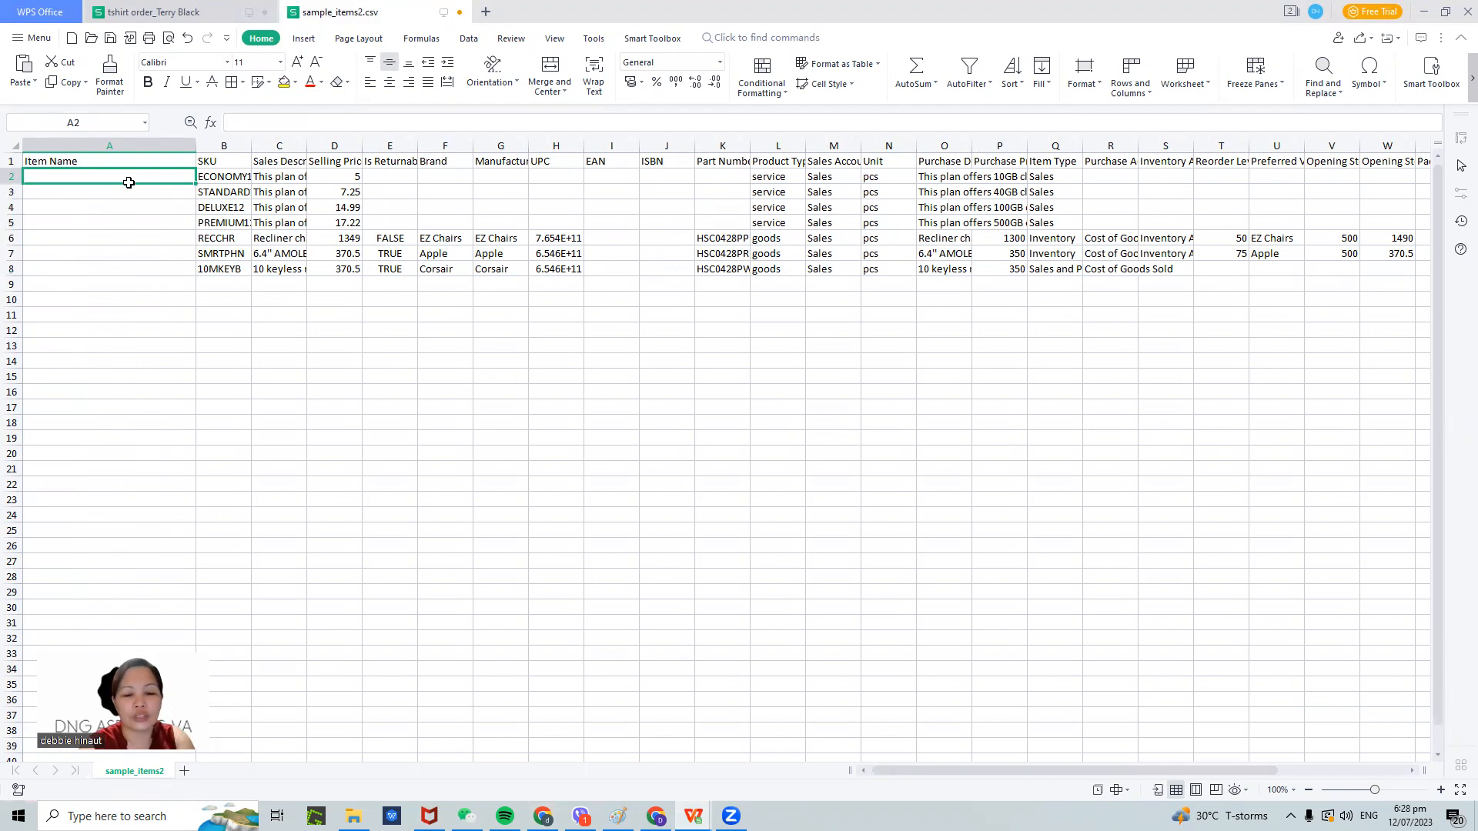
pyautogui.write('Tshirt')
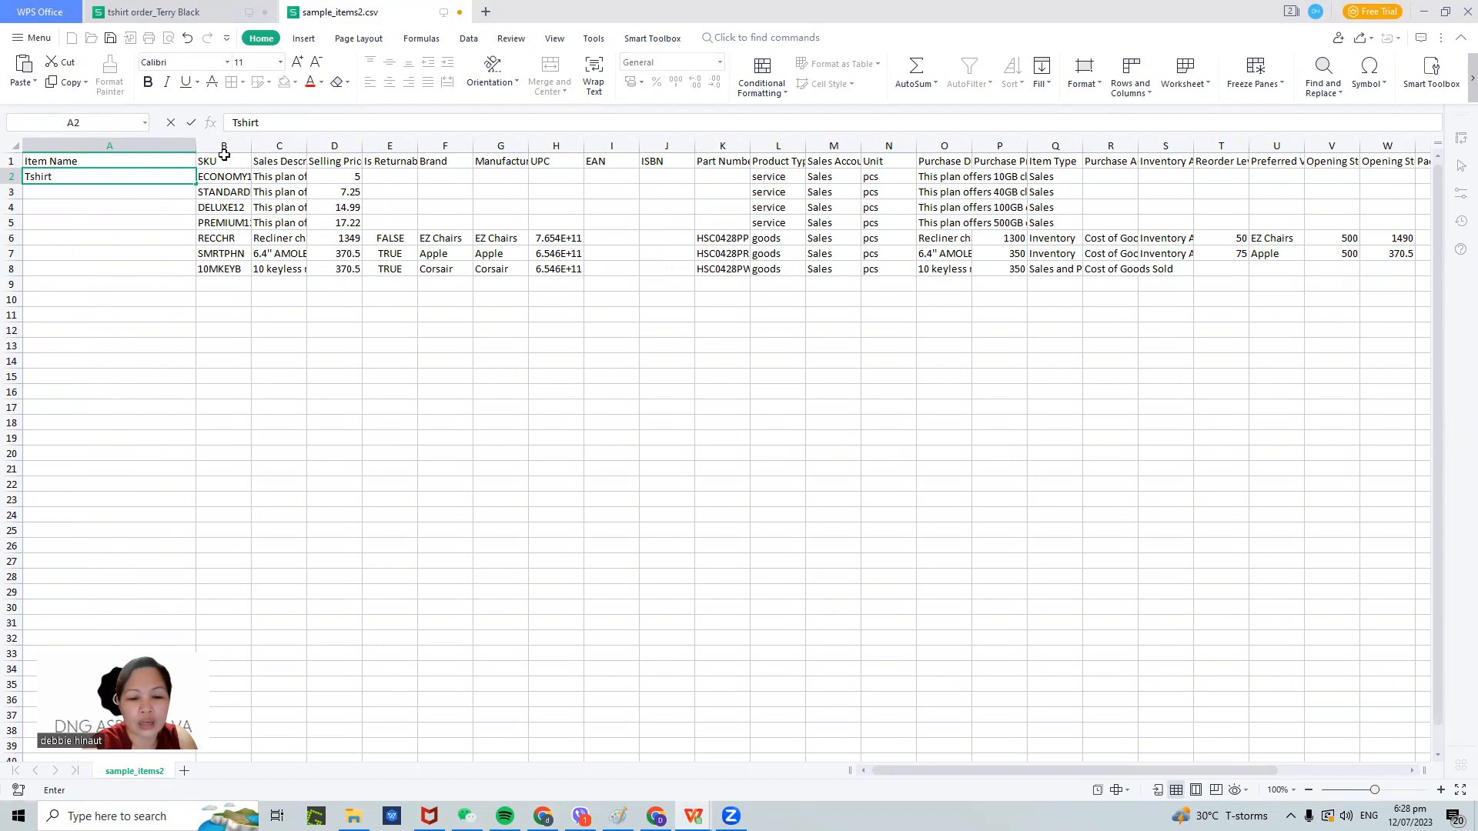
pyautogui.write(' Embro')
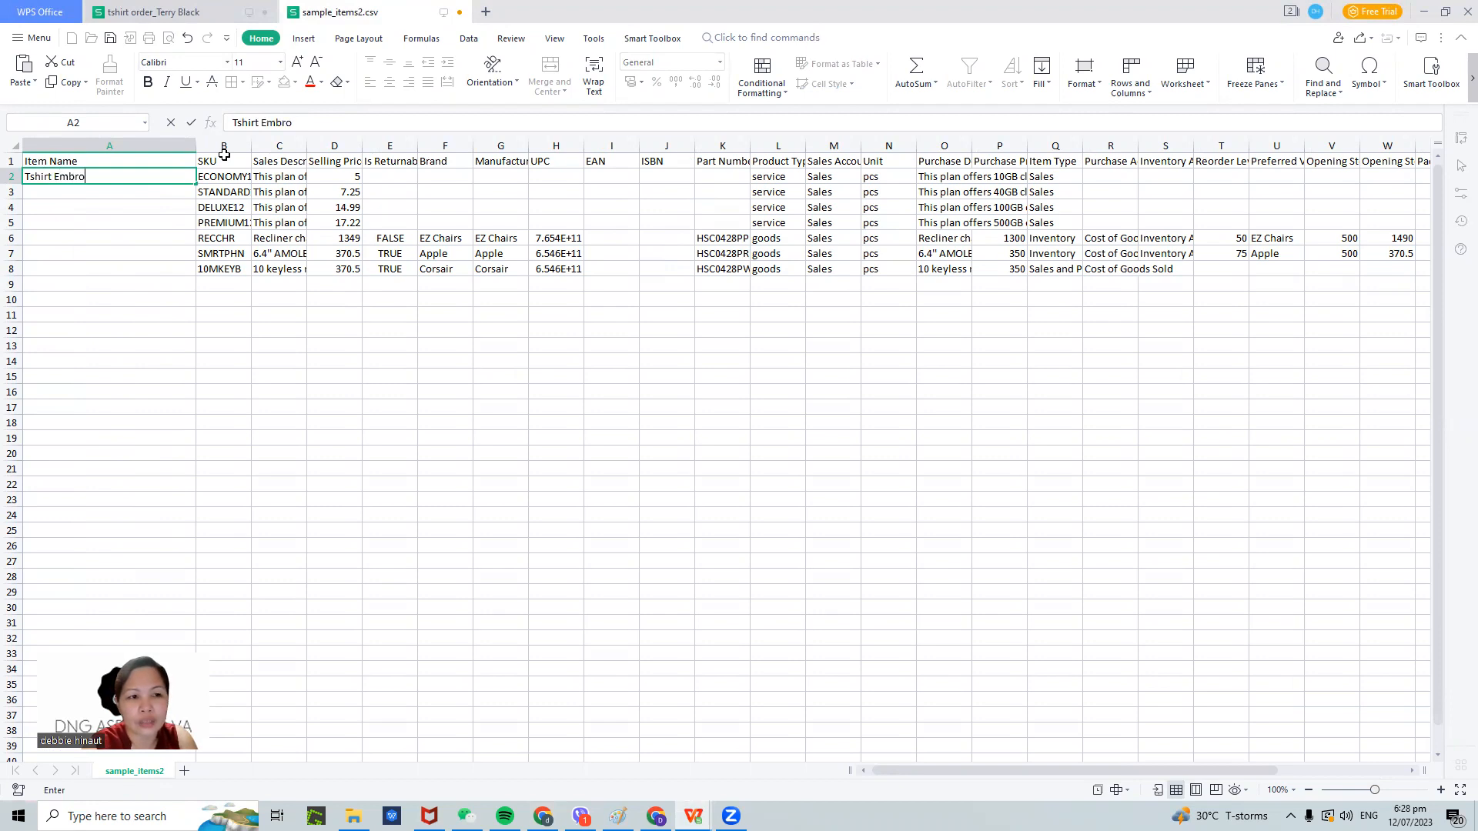
pyautogui.write('idered Logo')
pyautogui.click(231, 181)
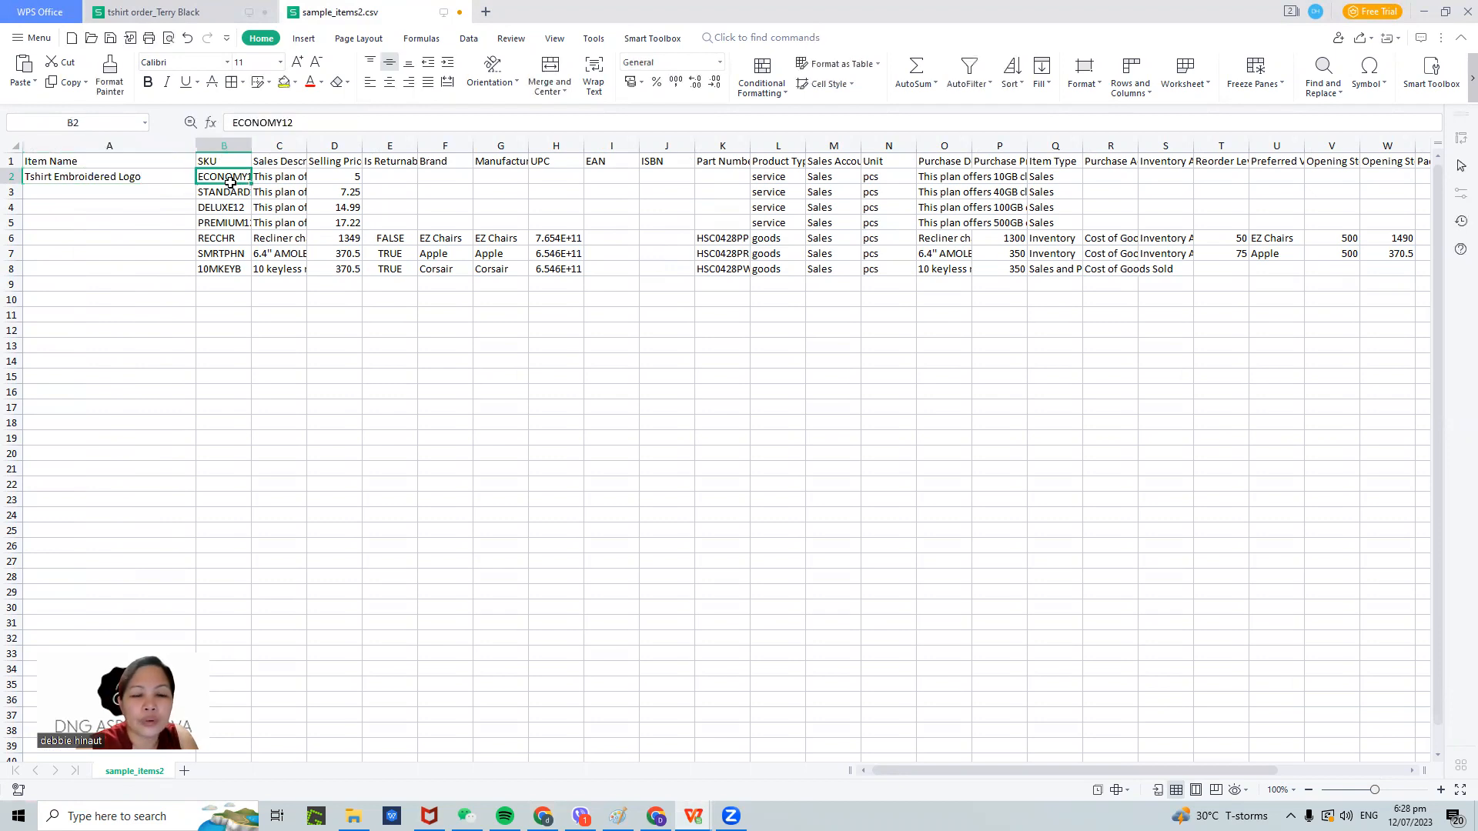
pyautogui.write('TB-001')
pyautogui.click(279, 268)
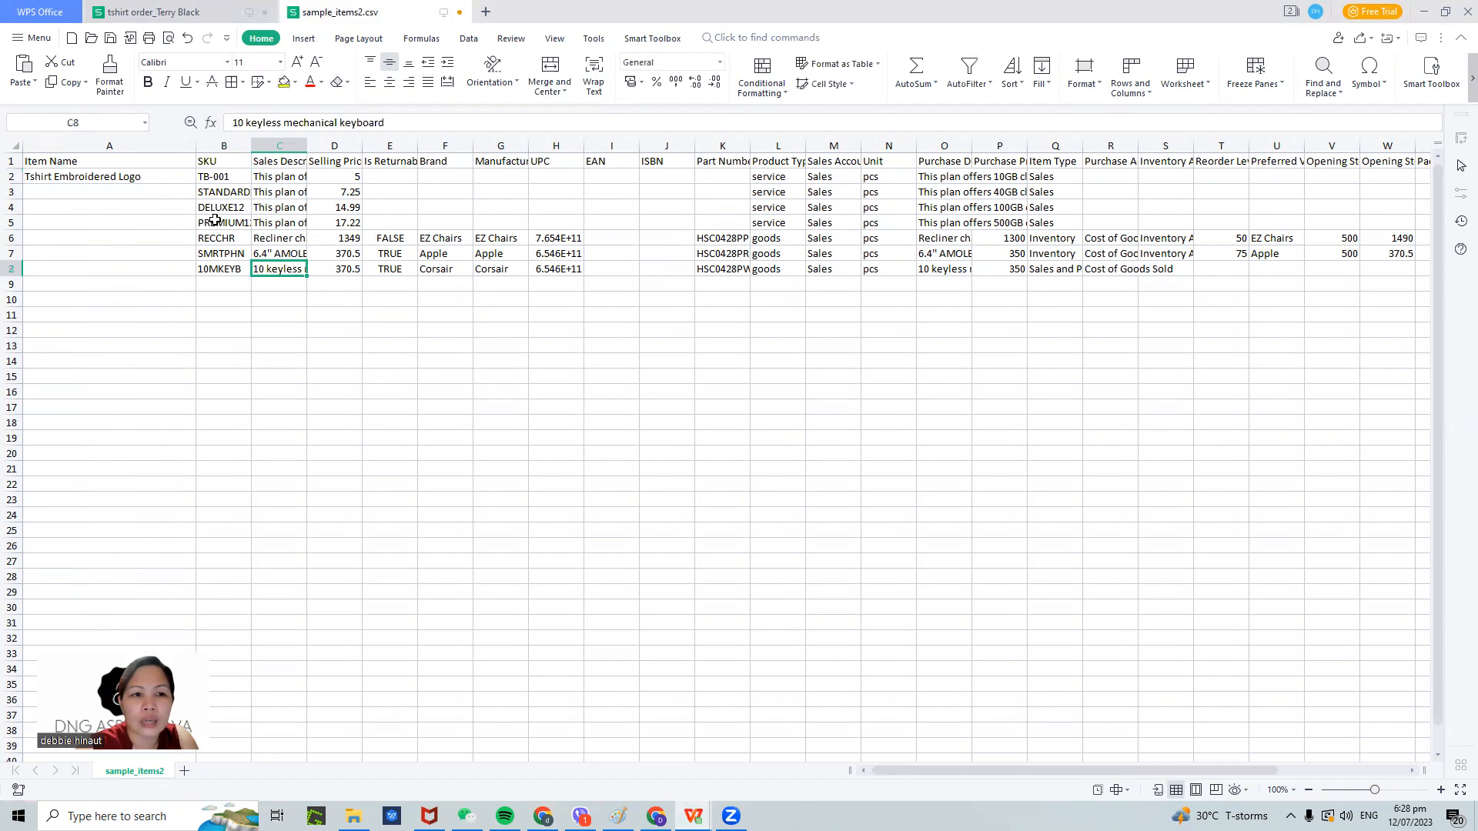
# - Clear leftover sample rows 3 to 12 and widen column C for Sales Description
pyautogui.moveTo(11, 192); pyautogui.dragTo(20, 332)
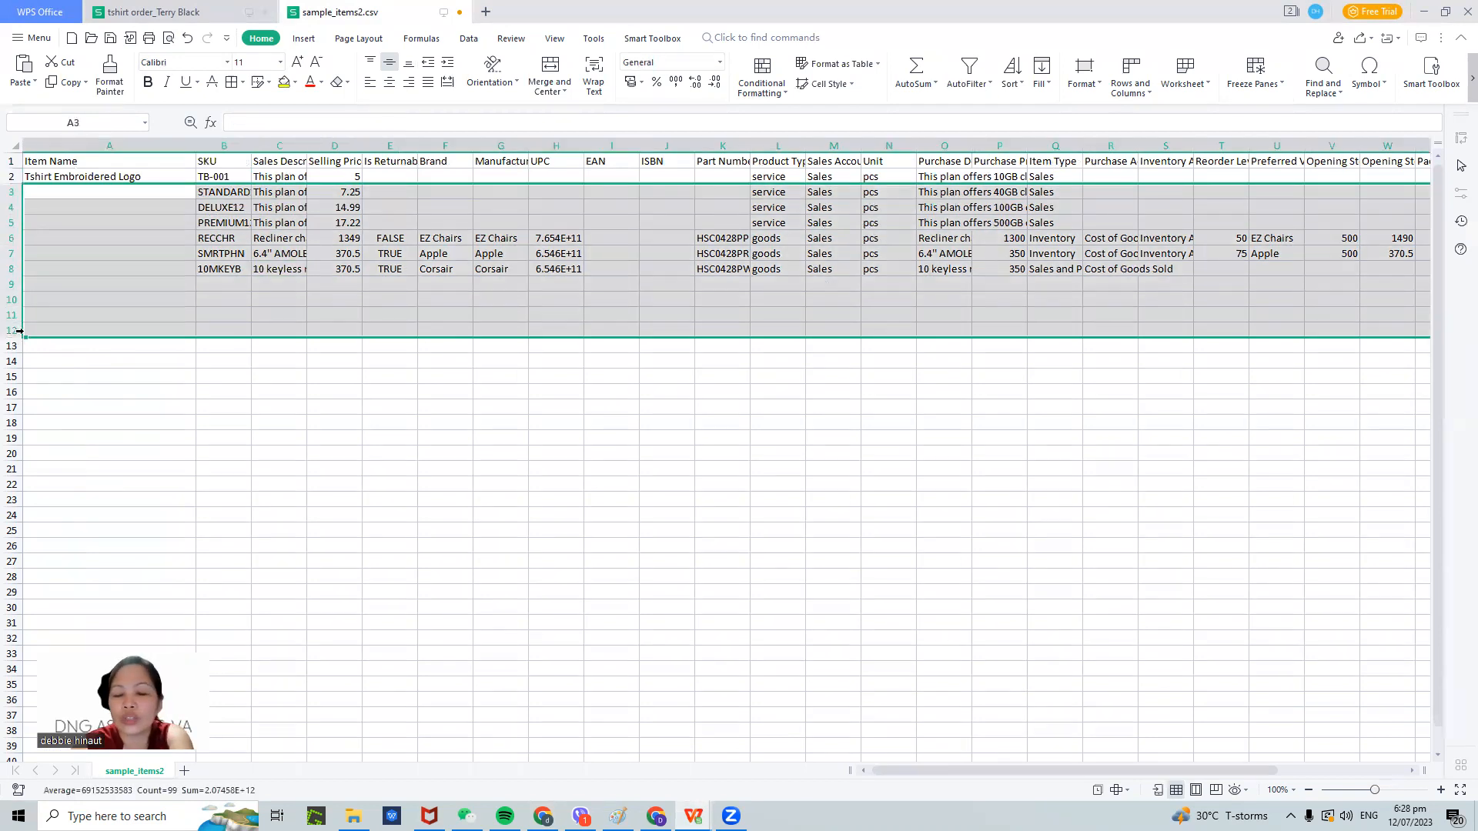
pyautogui.press('Delete')
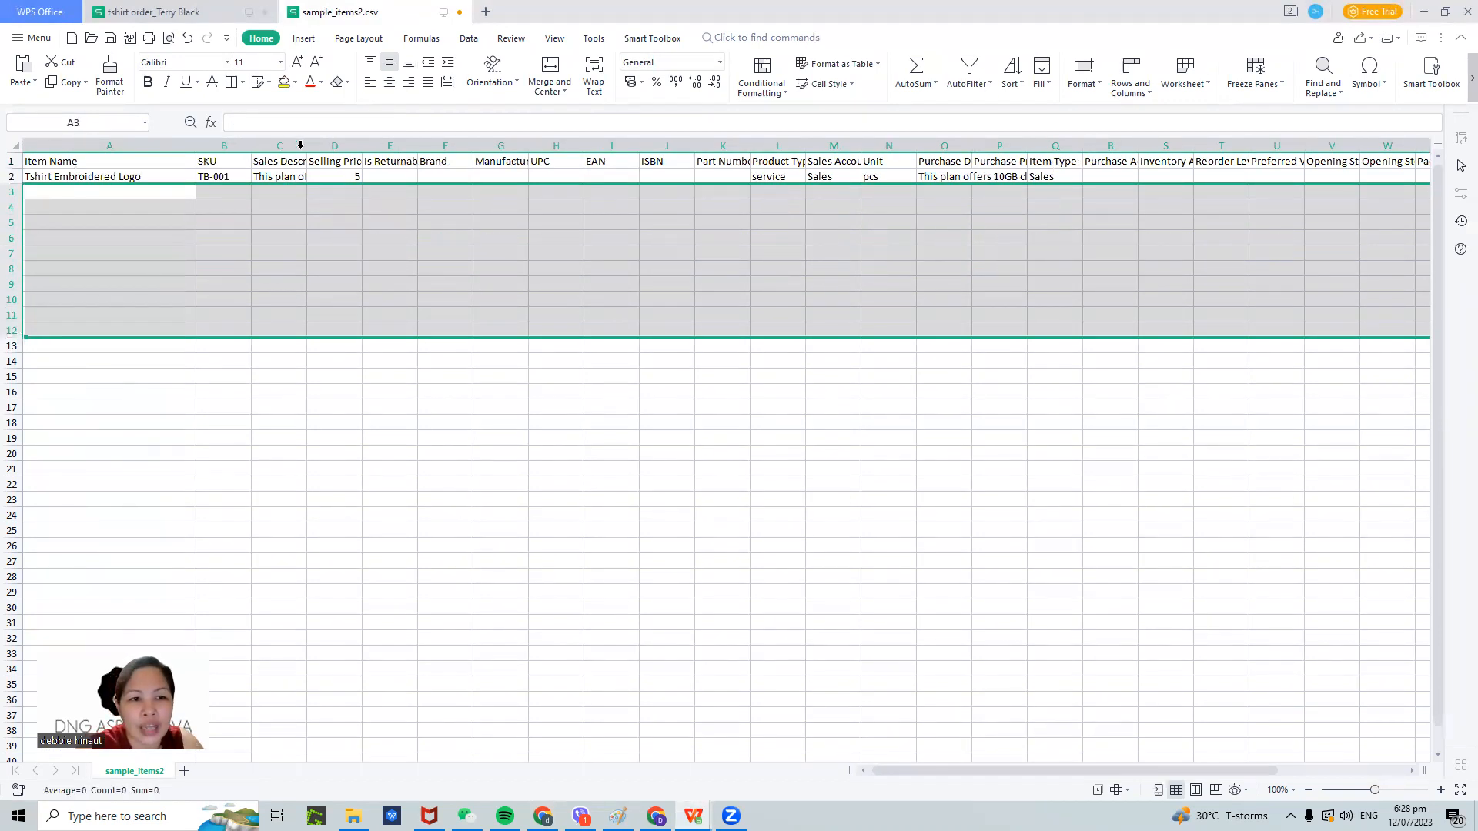
pyautogui.moveTo(300, 145); pyautogui.dragTo(556, 143)
pyautogui.click(791, 390)
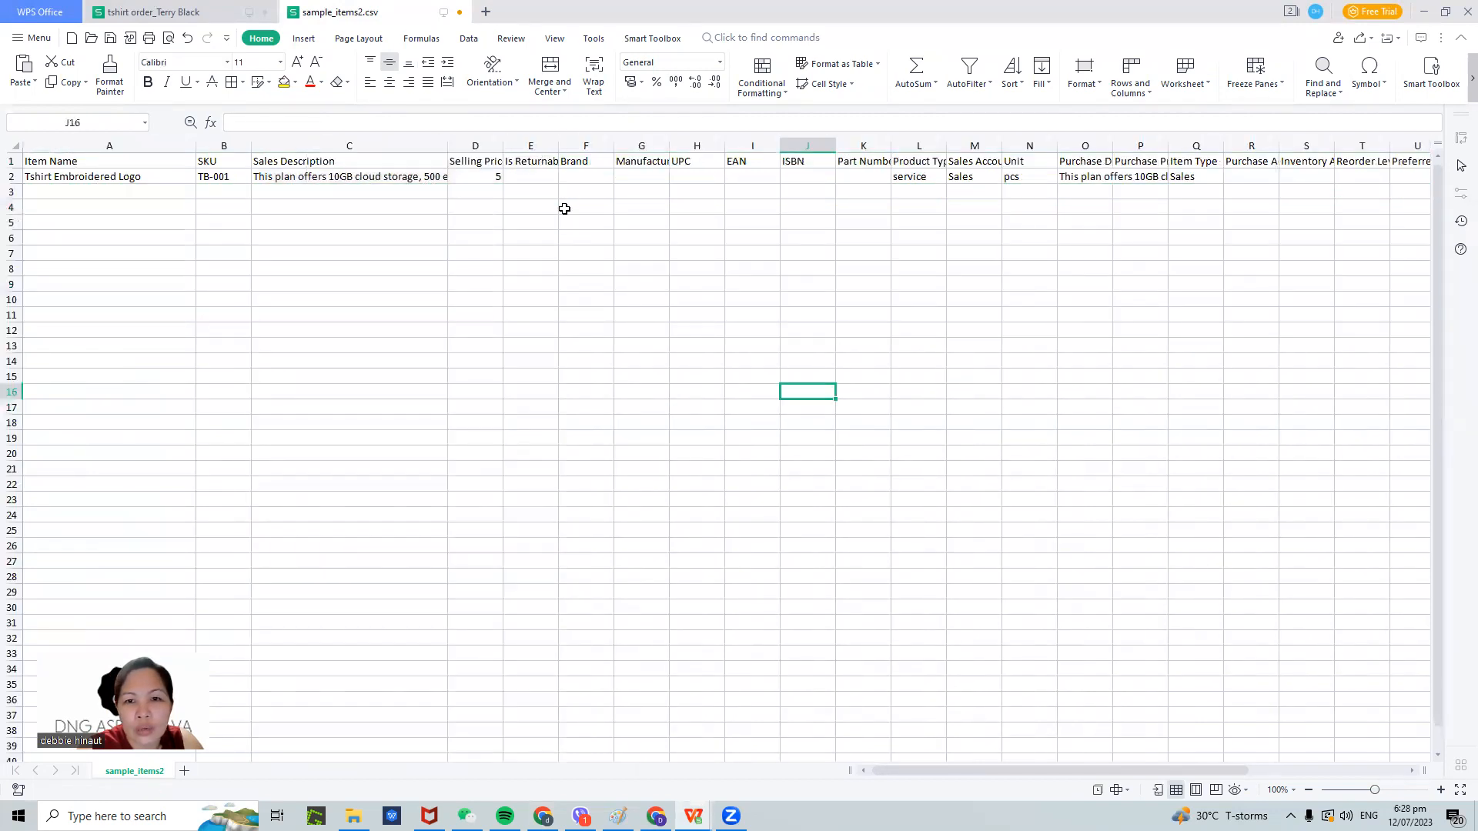
pyautogui.moveTo(448, 146); pyautogui.dragTo(595, 146)
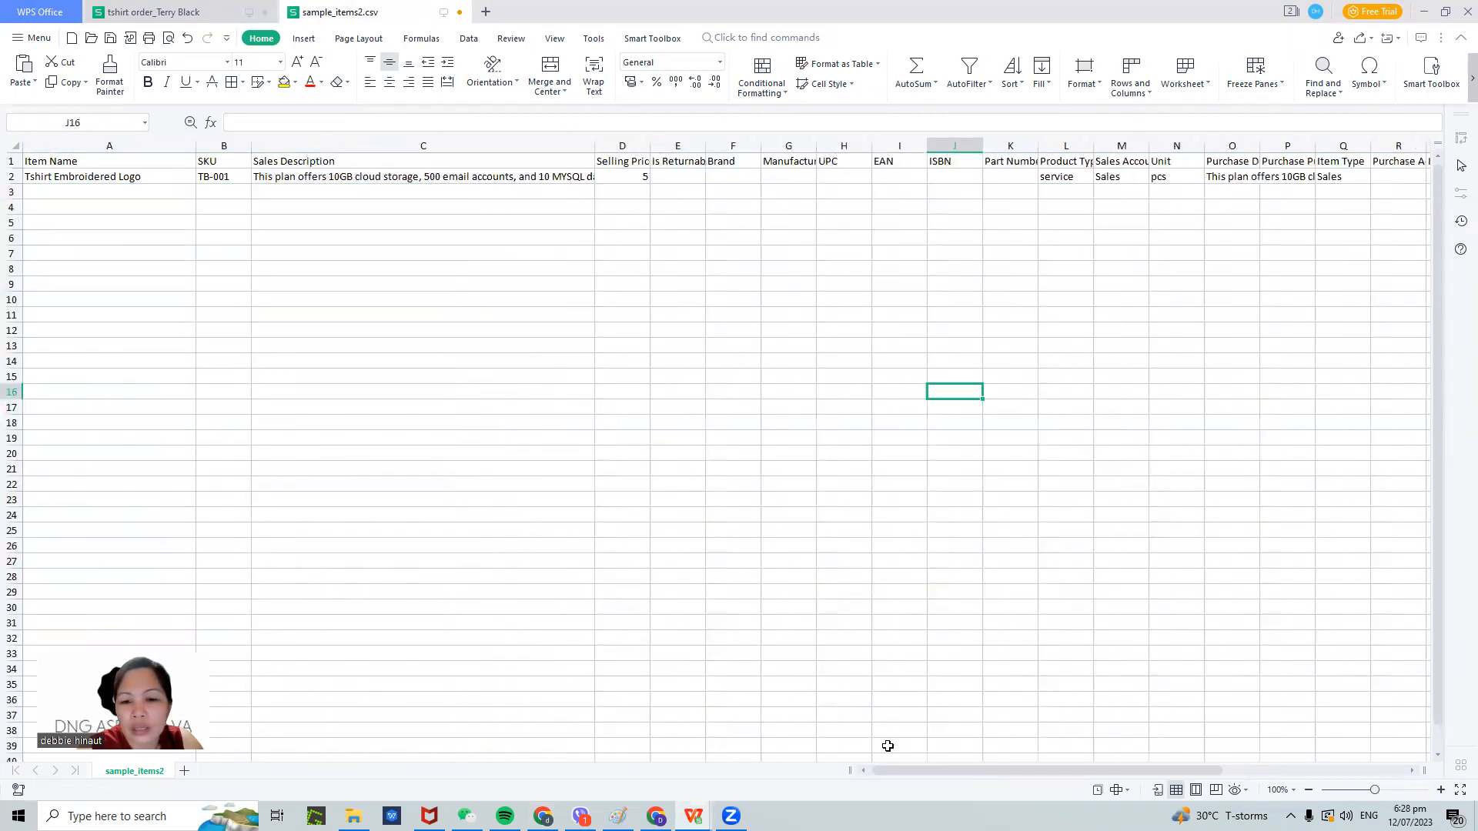
pyautogui.moveTo(961, 769)
pyautogui.mouseDown()
pyautogui.moveTo(1181, 769)
pyautogui.moveTo(962, 769)
pyautogui.mouseUp()
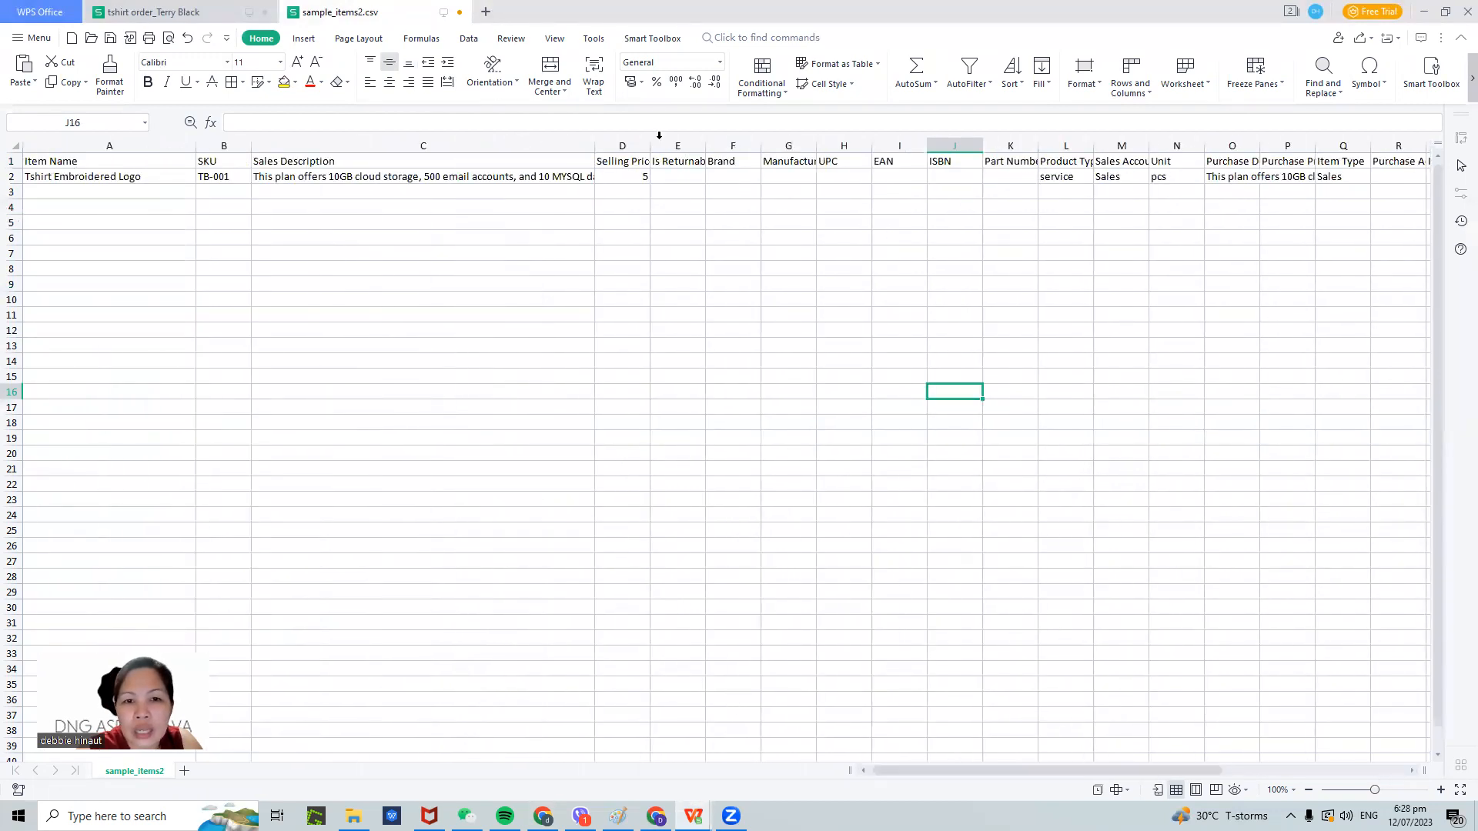
pyautogui.click(894, 175)
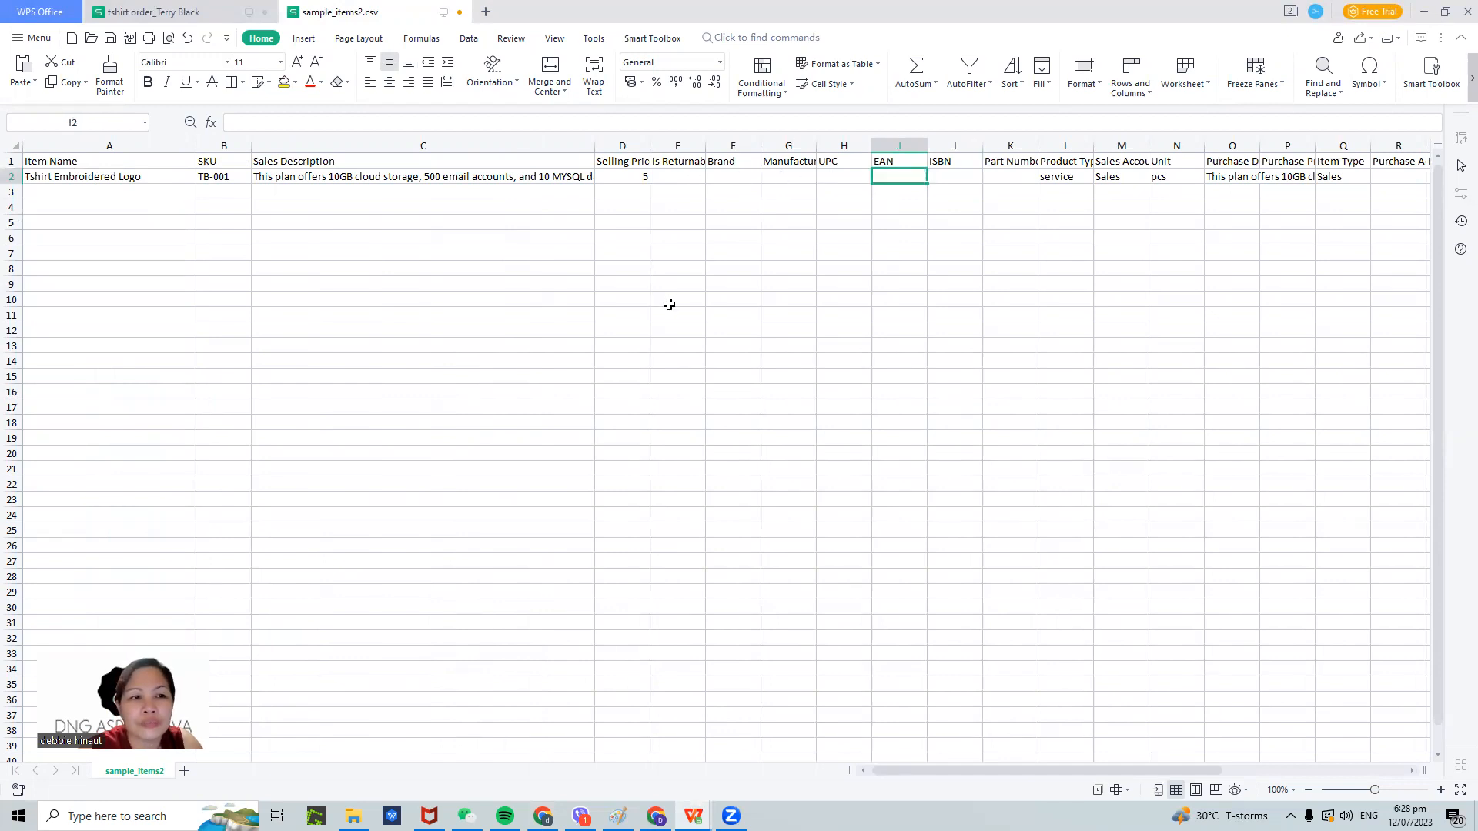
# - Start a Save As for the sheet and browse to Documents > BHONG > FREELANCING VIDS
pyautogui.click(31, 38)
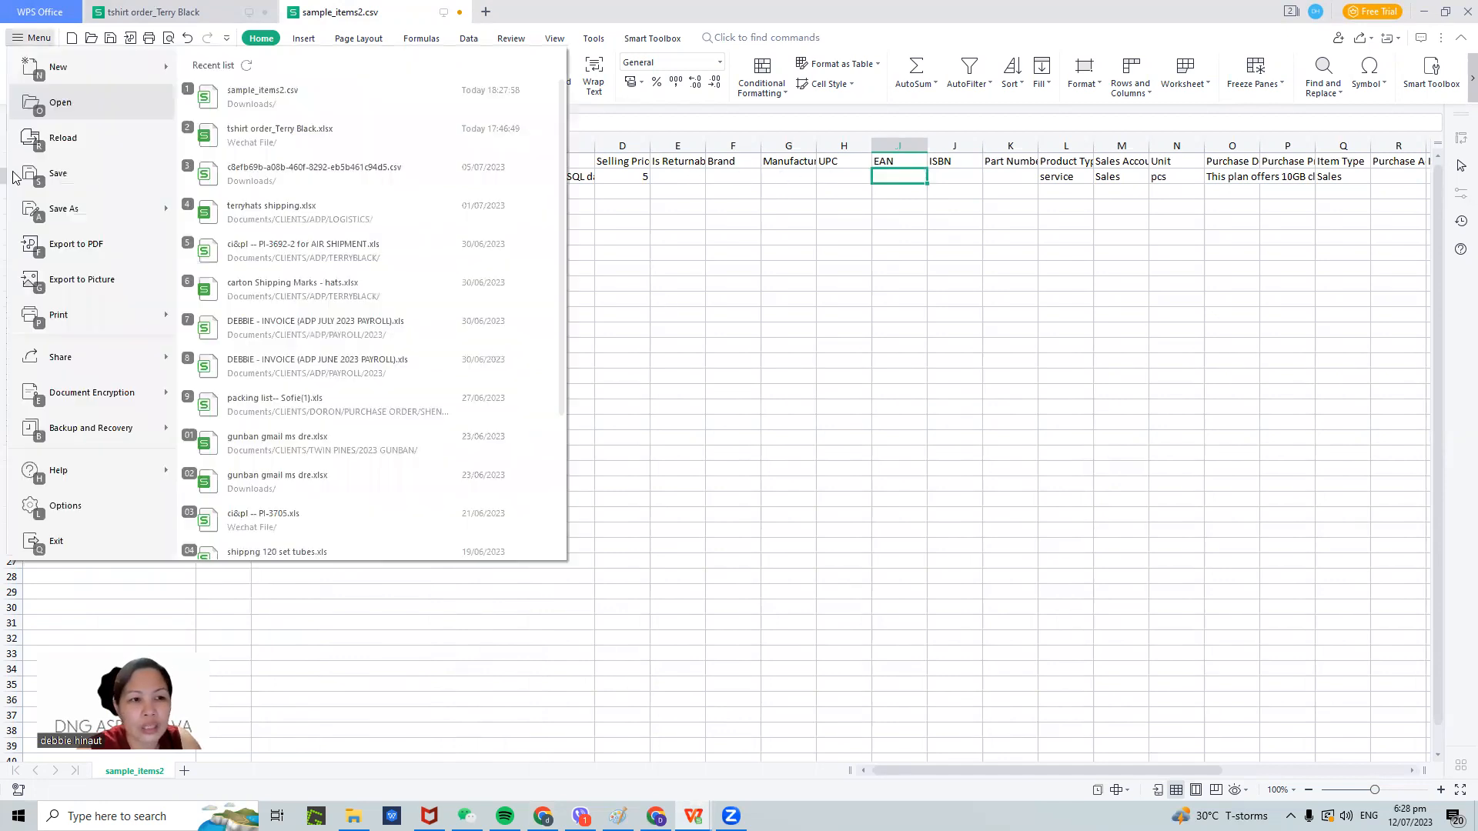
pyautogui.click(50, 207)
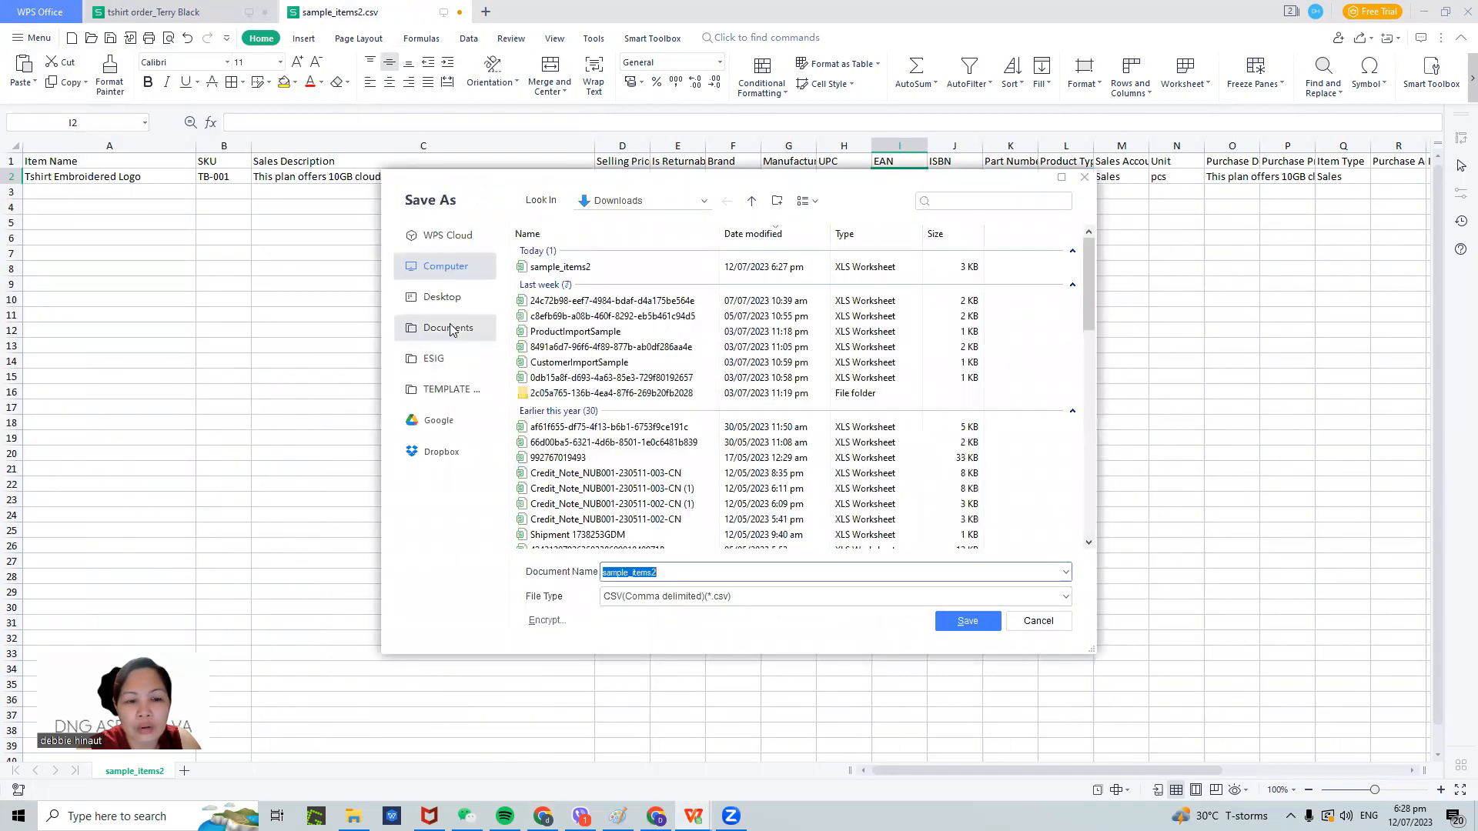
pyautogui.click(451, 324)
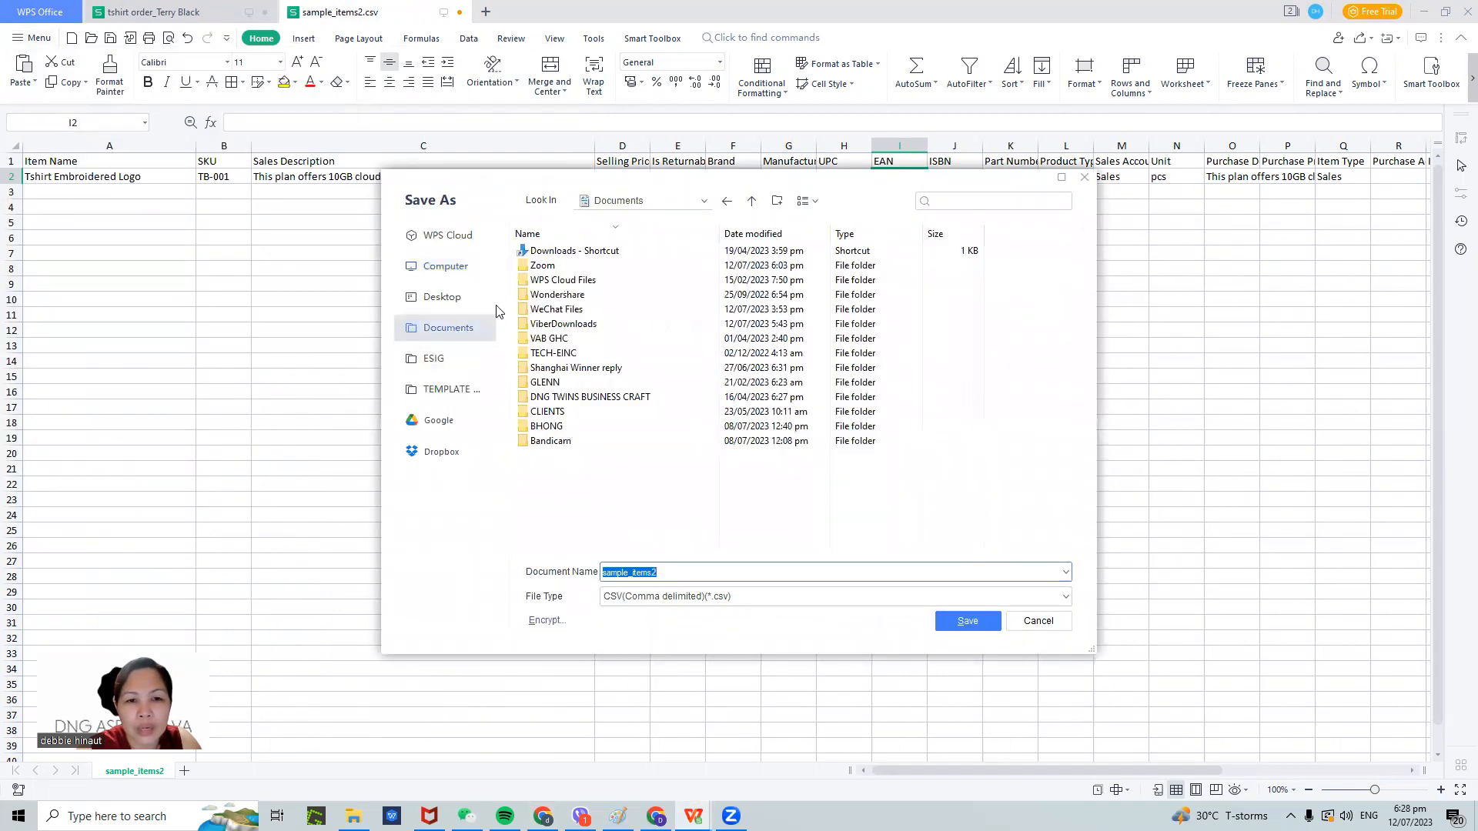
pyautogui.doubleClick(541, 413)
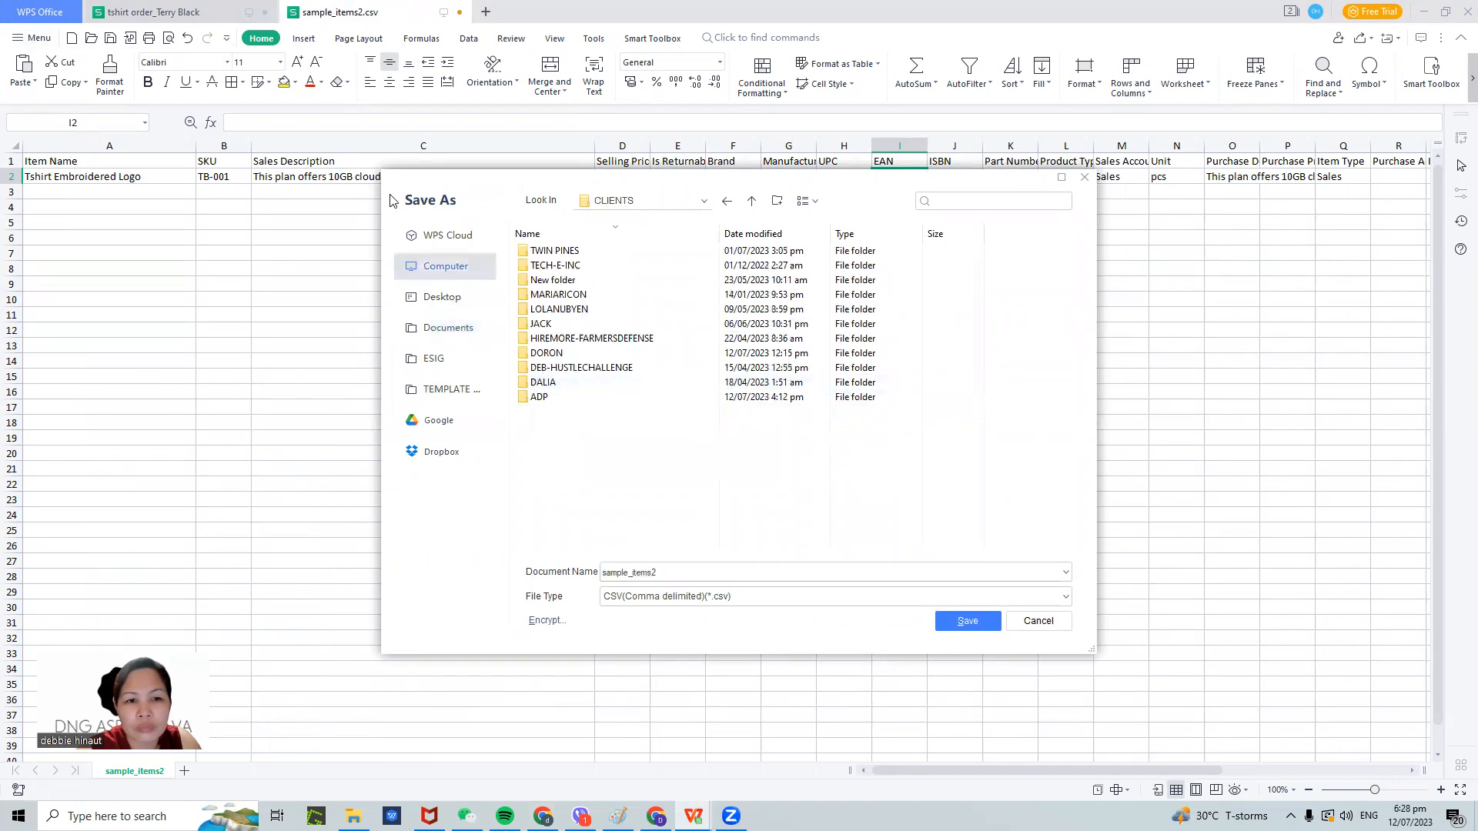
pyautogui.click(443, 332)
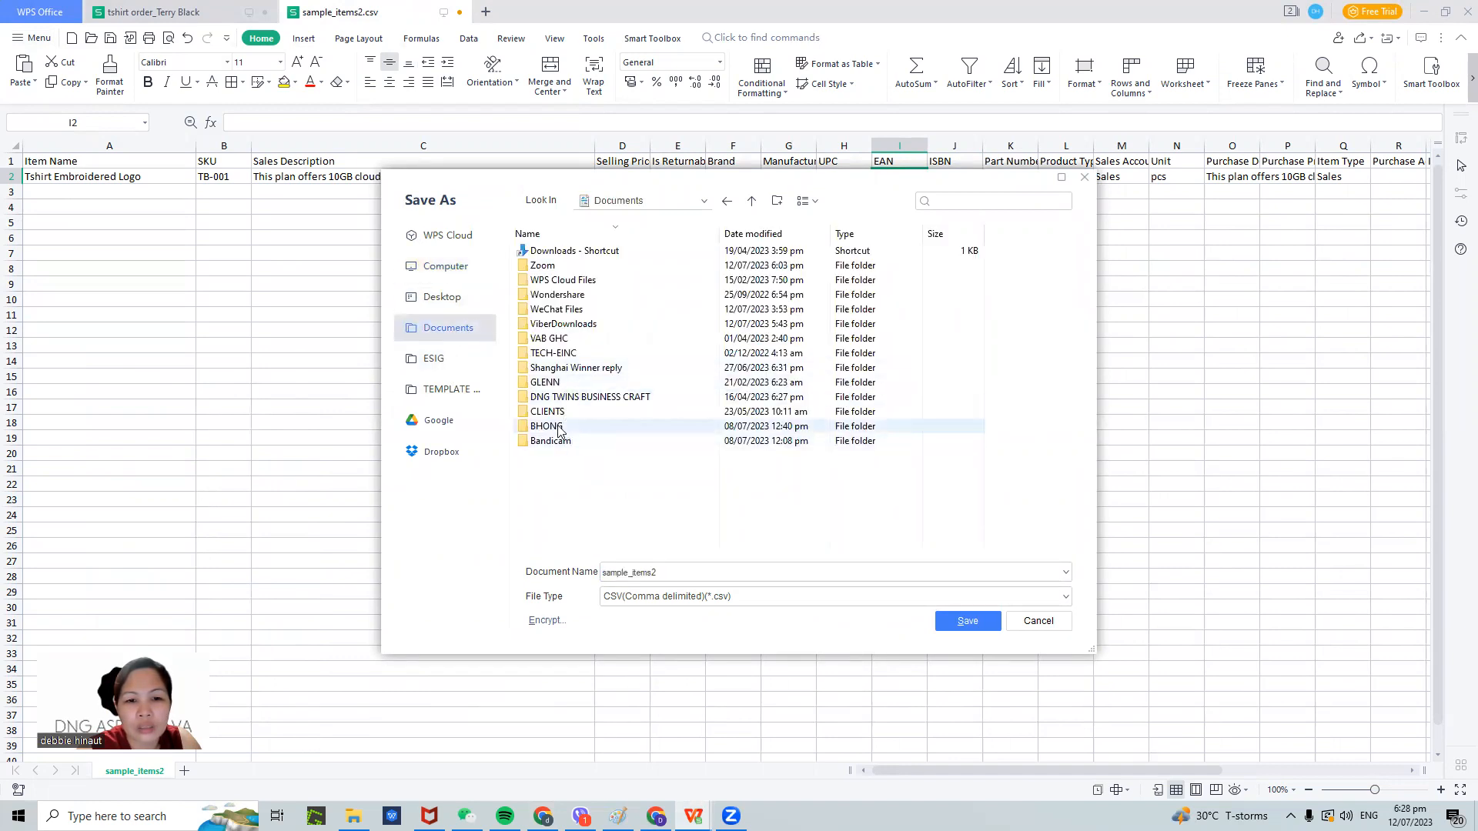
pyautogui.doubleClick(548, 426)
pyautogui.scroll(-3, 933, 382)
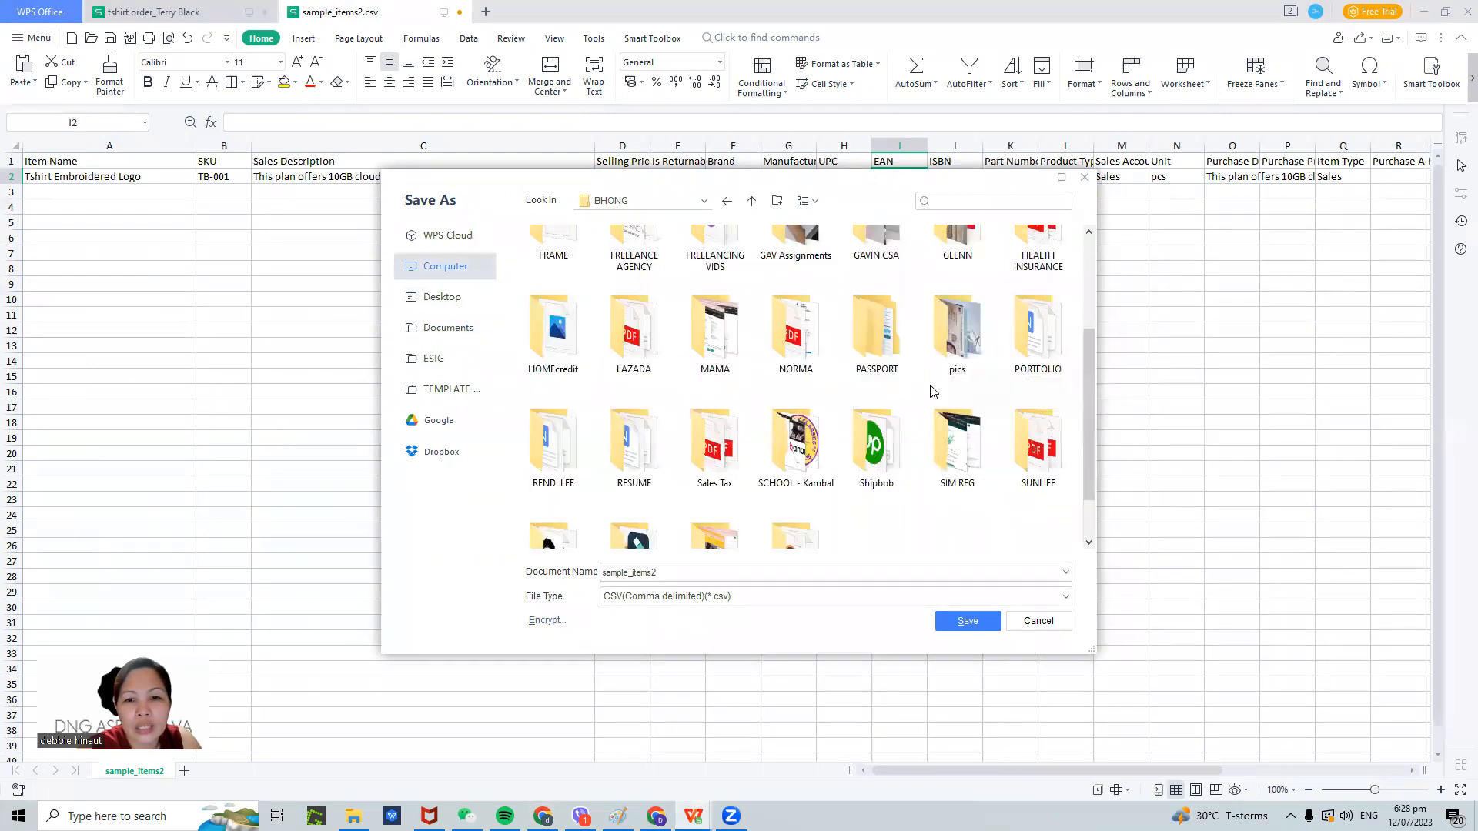
pyautogui.scroll(3, 696, 374)
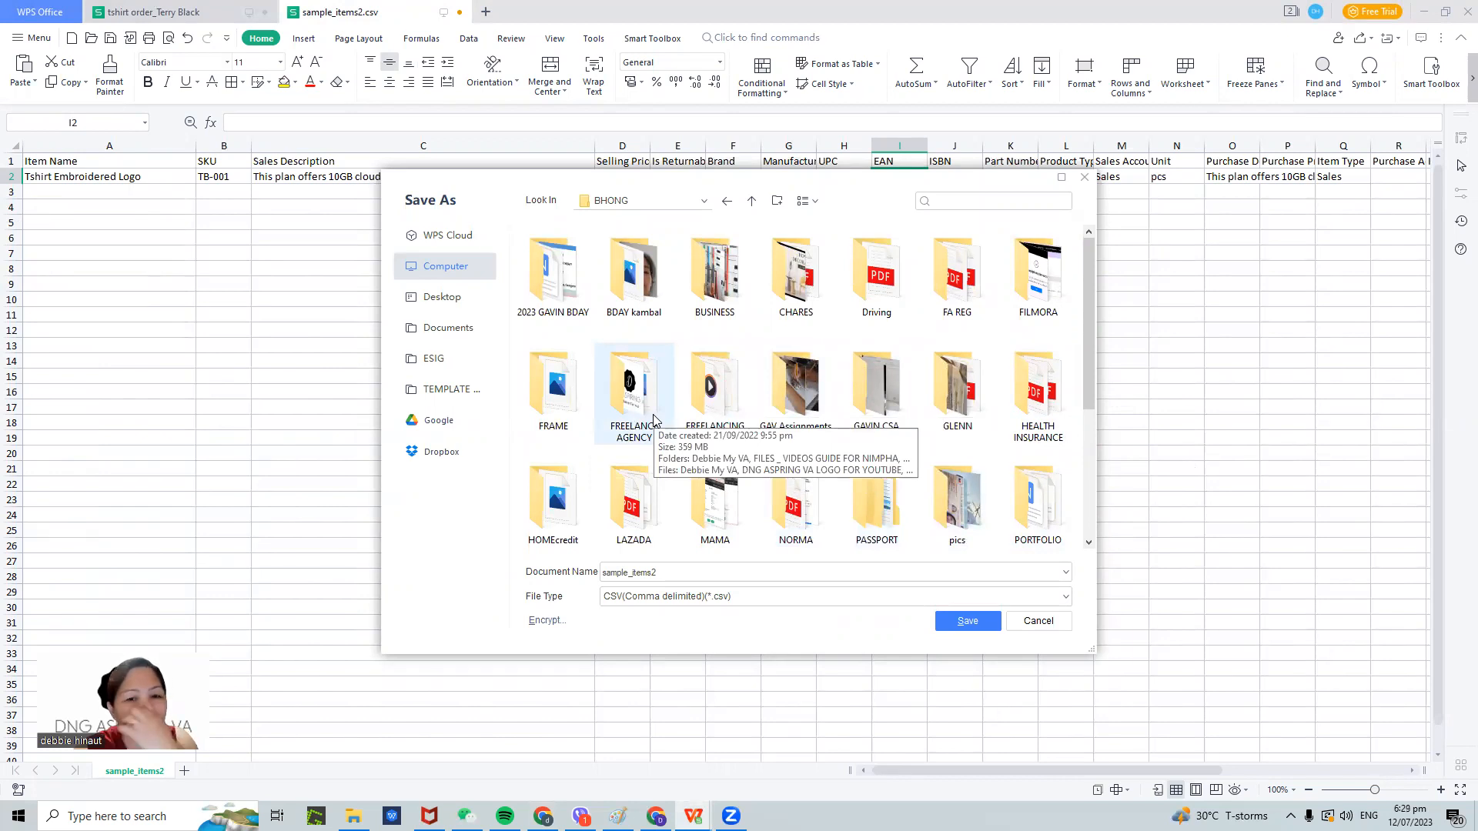
pyautogui.doubleClick(732, 437)
pyautogui.click(652, 579)
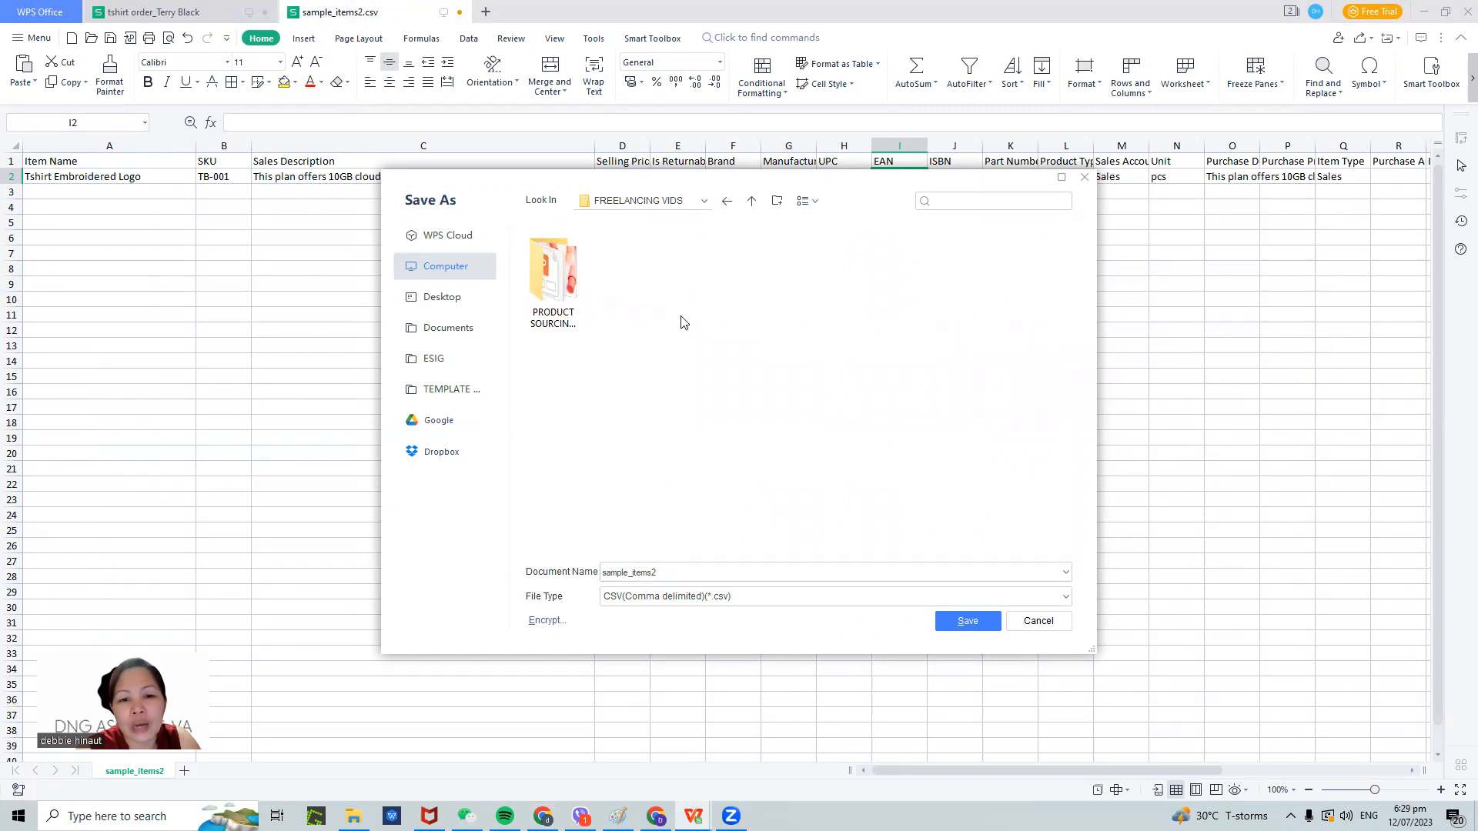
# - Save sample_items2.csv as CSV in a new INVENTORY folder, then return to Zoho's import page
pyautogui.click(778, 201)
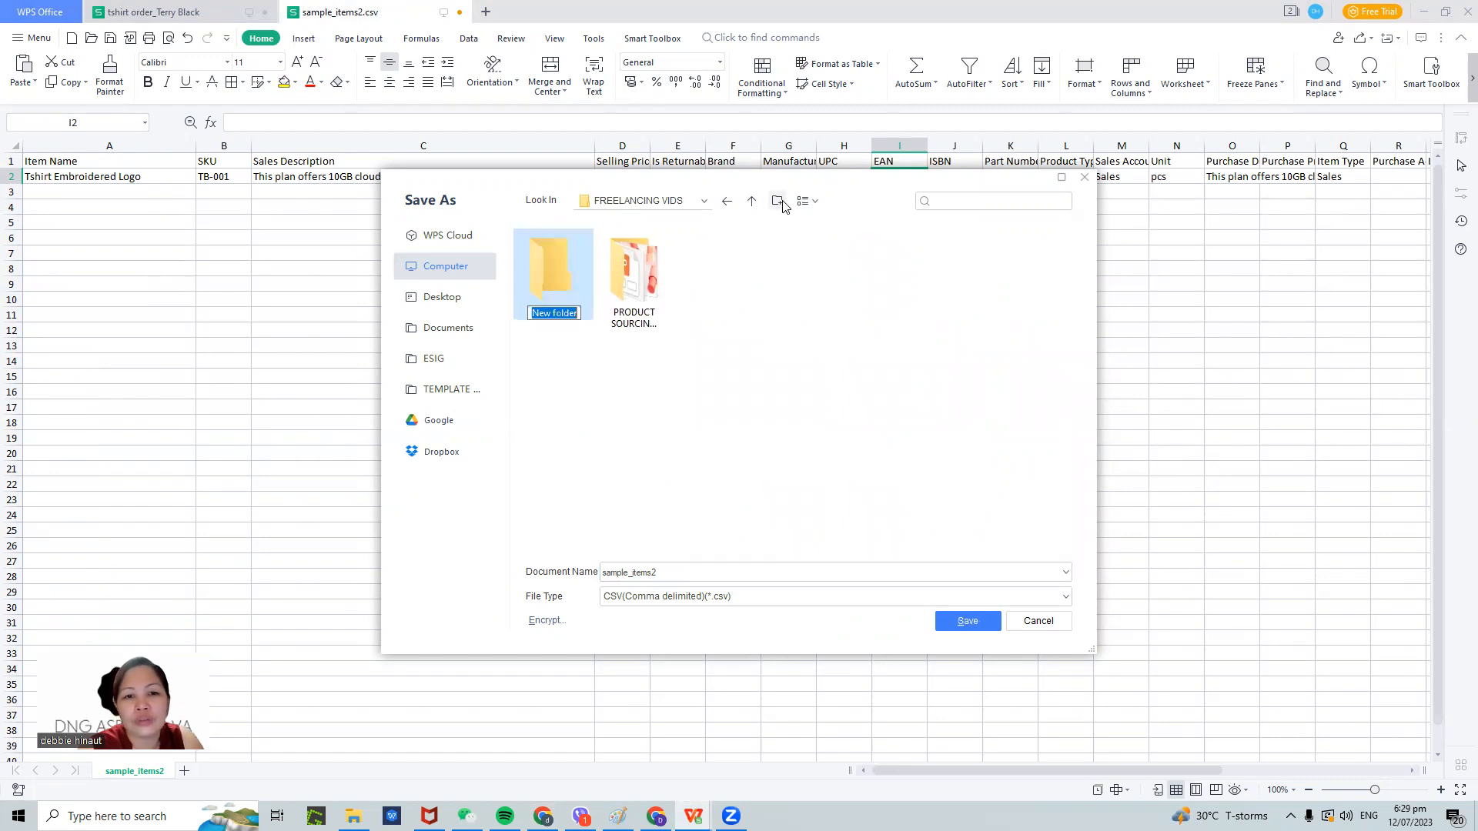
pyautogui.write('INVENTORY')
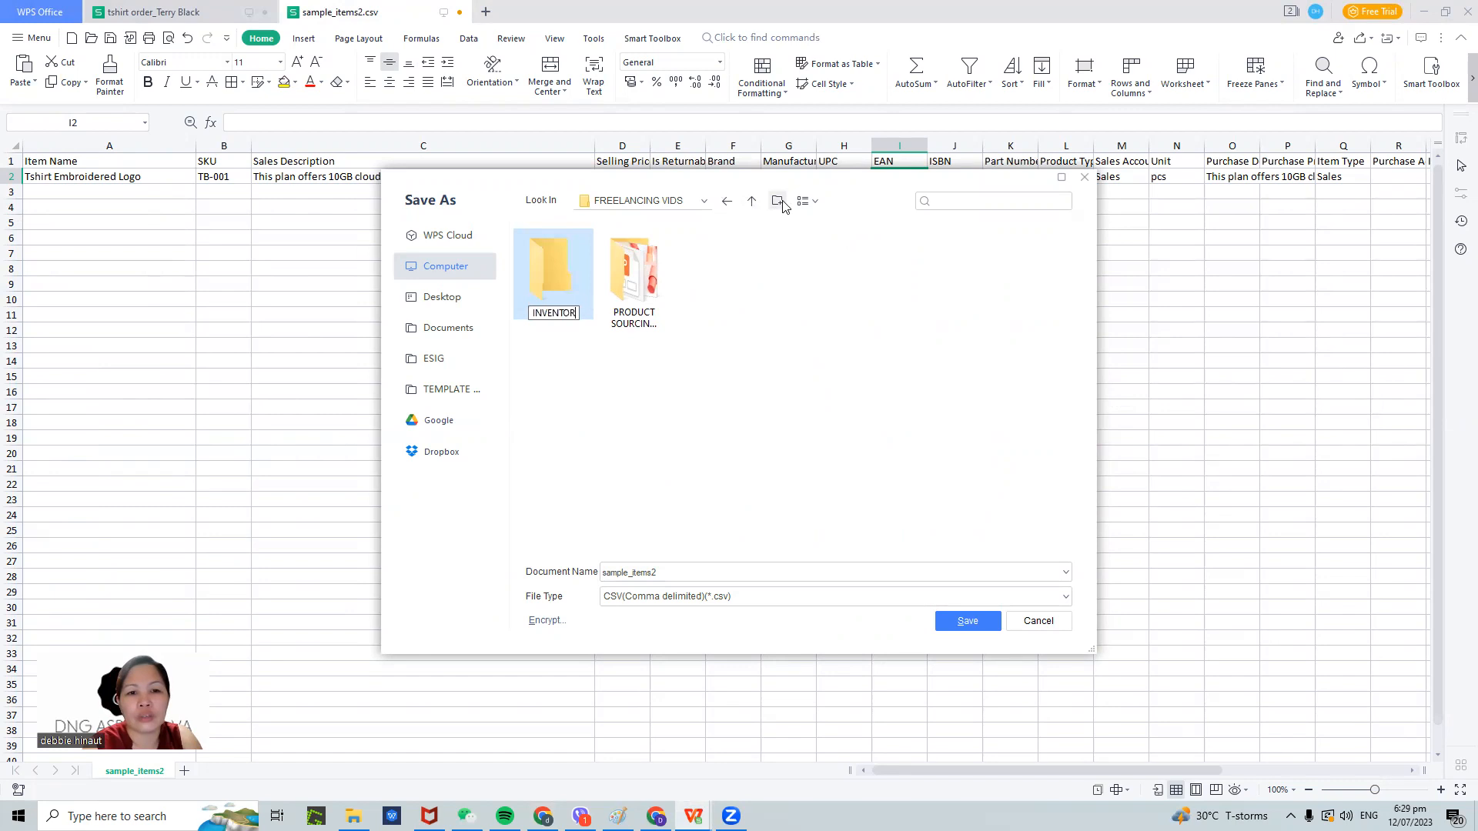
pyautogui.doubleClick(576, 310)
pyautogui.click(963, 625)
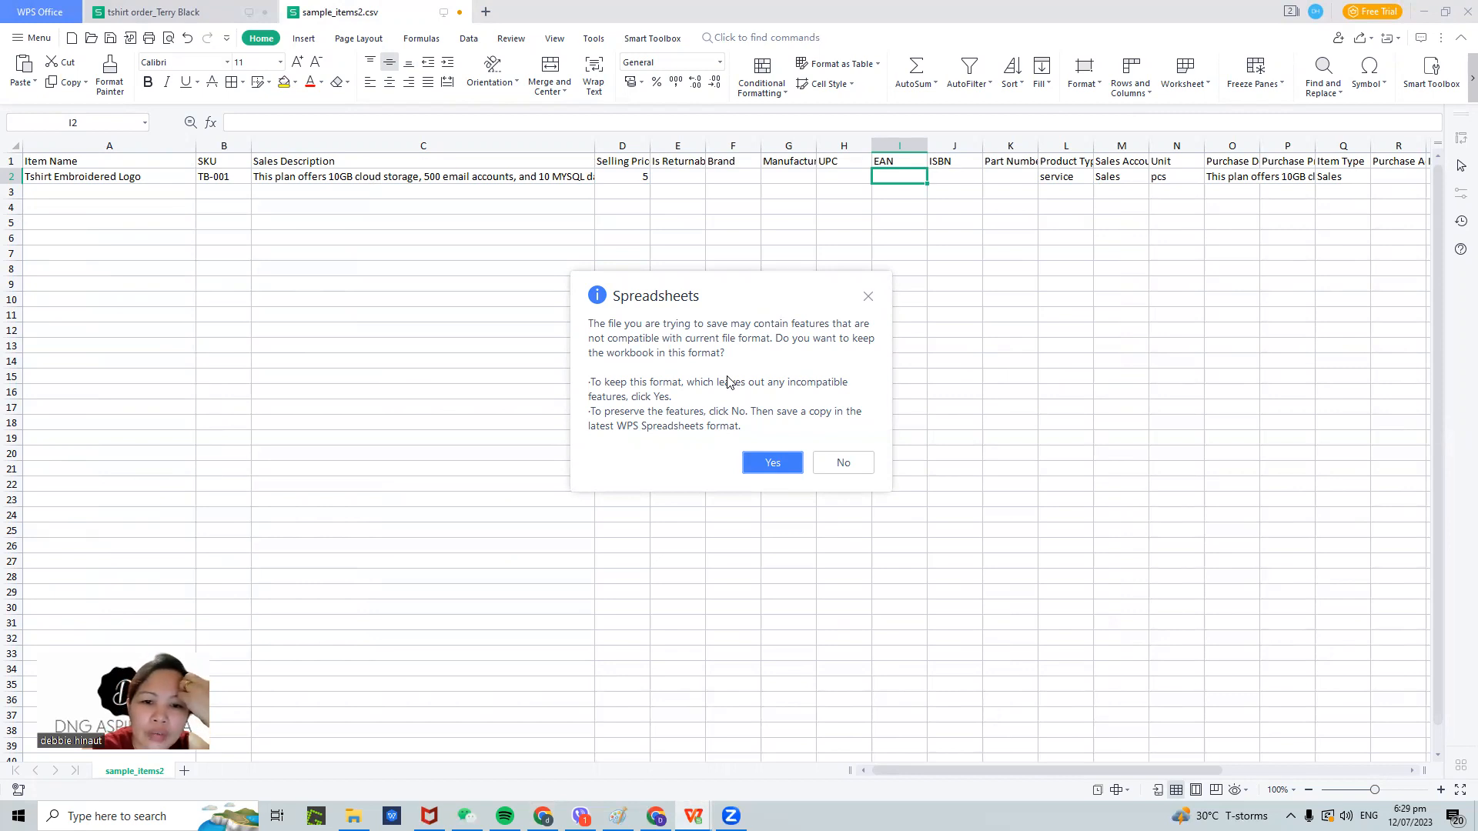
pyautogui.click(763, 464)
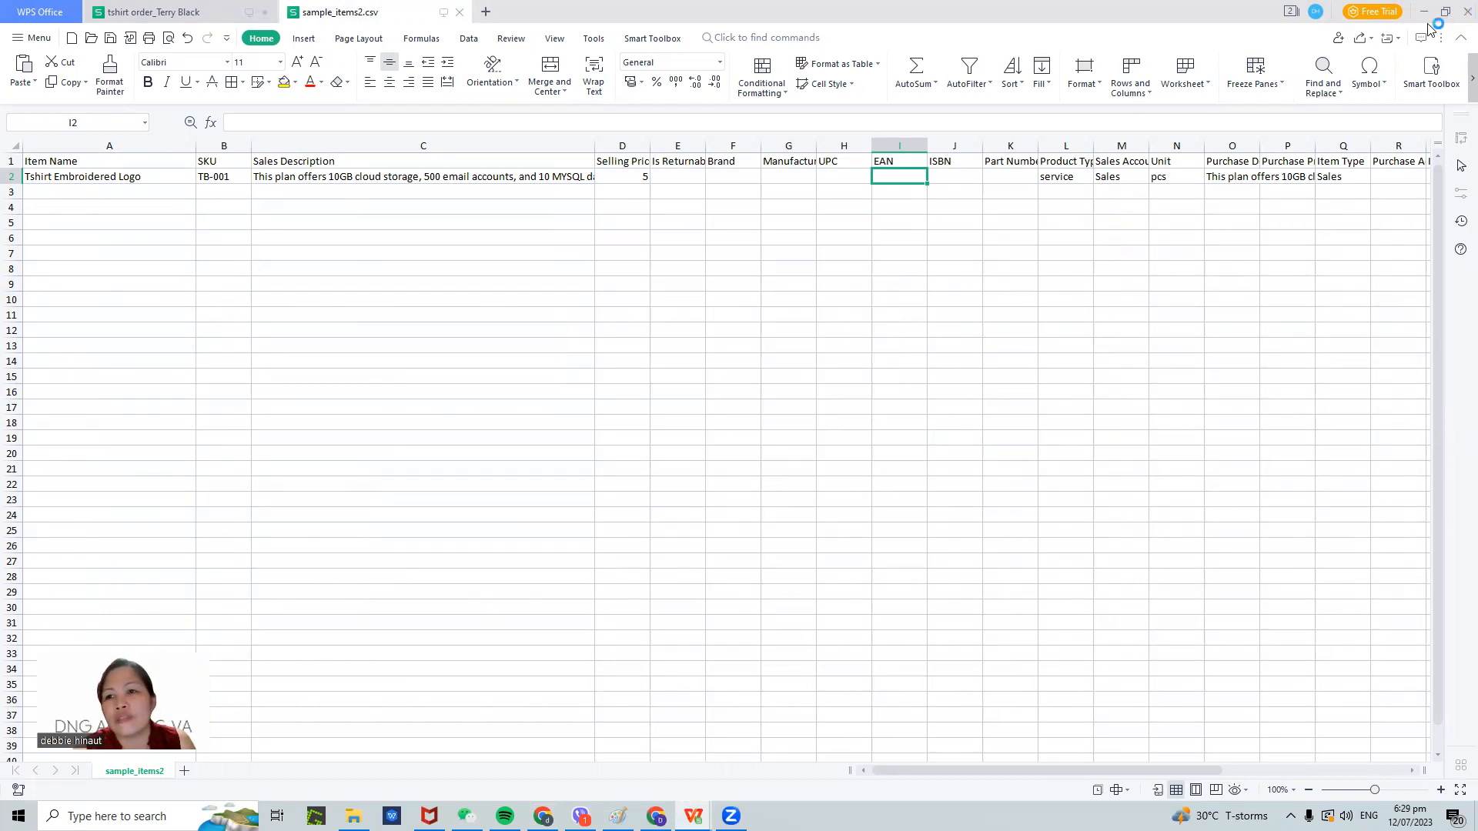
pyautogui.hotkey('alt', 'Tab')
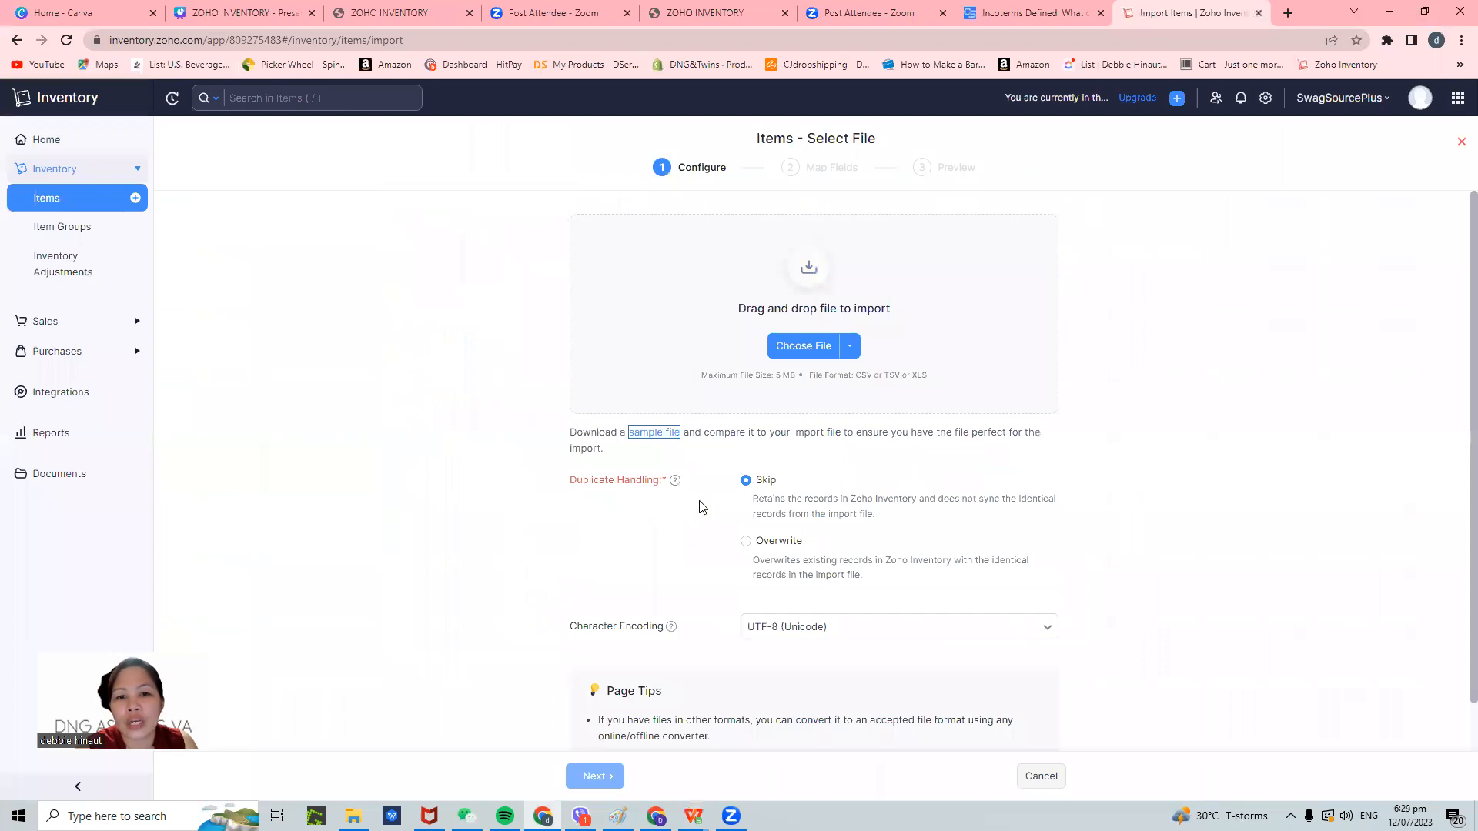
# - Open the import file picker, browse back to FREELANCE AGENCY, then bring sample_items2.csv forward
pyautogui.click(801, 348)
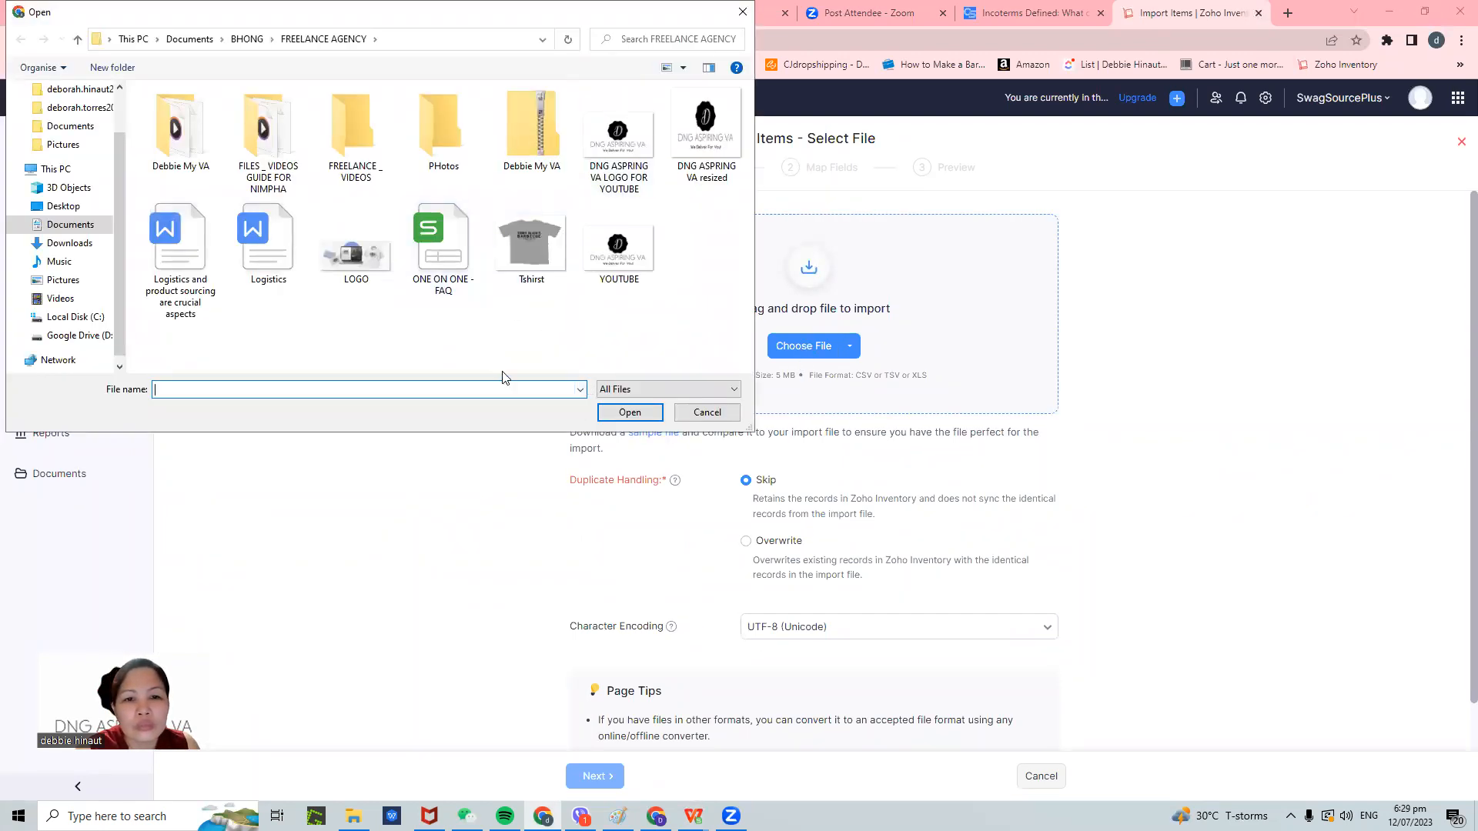
pyautogui.doubleClick(338, 122)
pyautogui.click(649, 389)
pyautogui.click(649, 407)
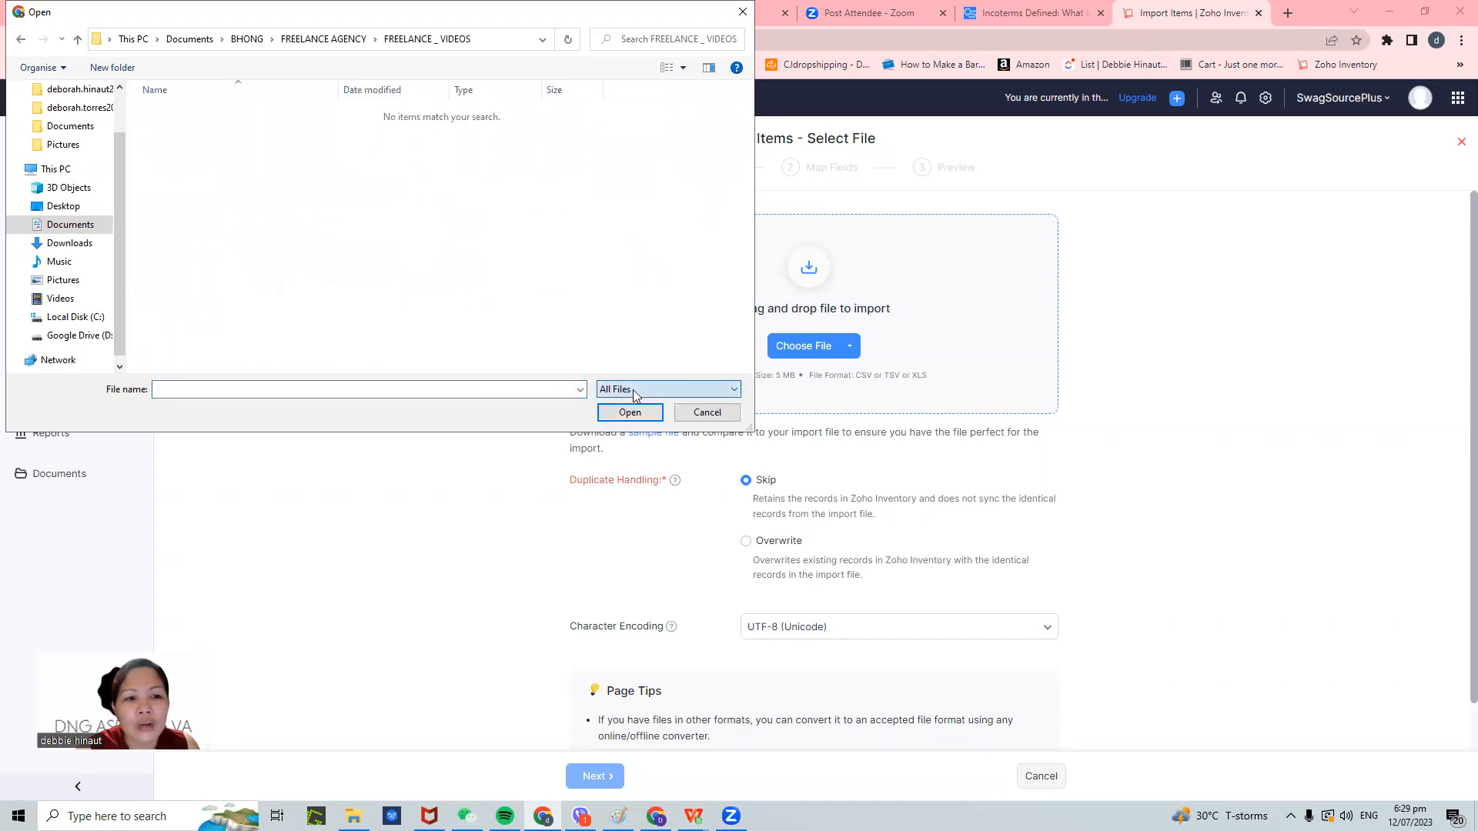
pyautogui.click(19, 40)
pyautogui.doubleClick(265, 135)
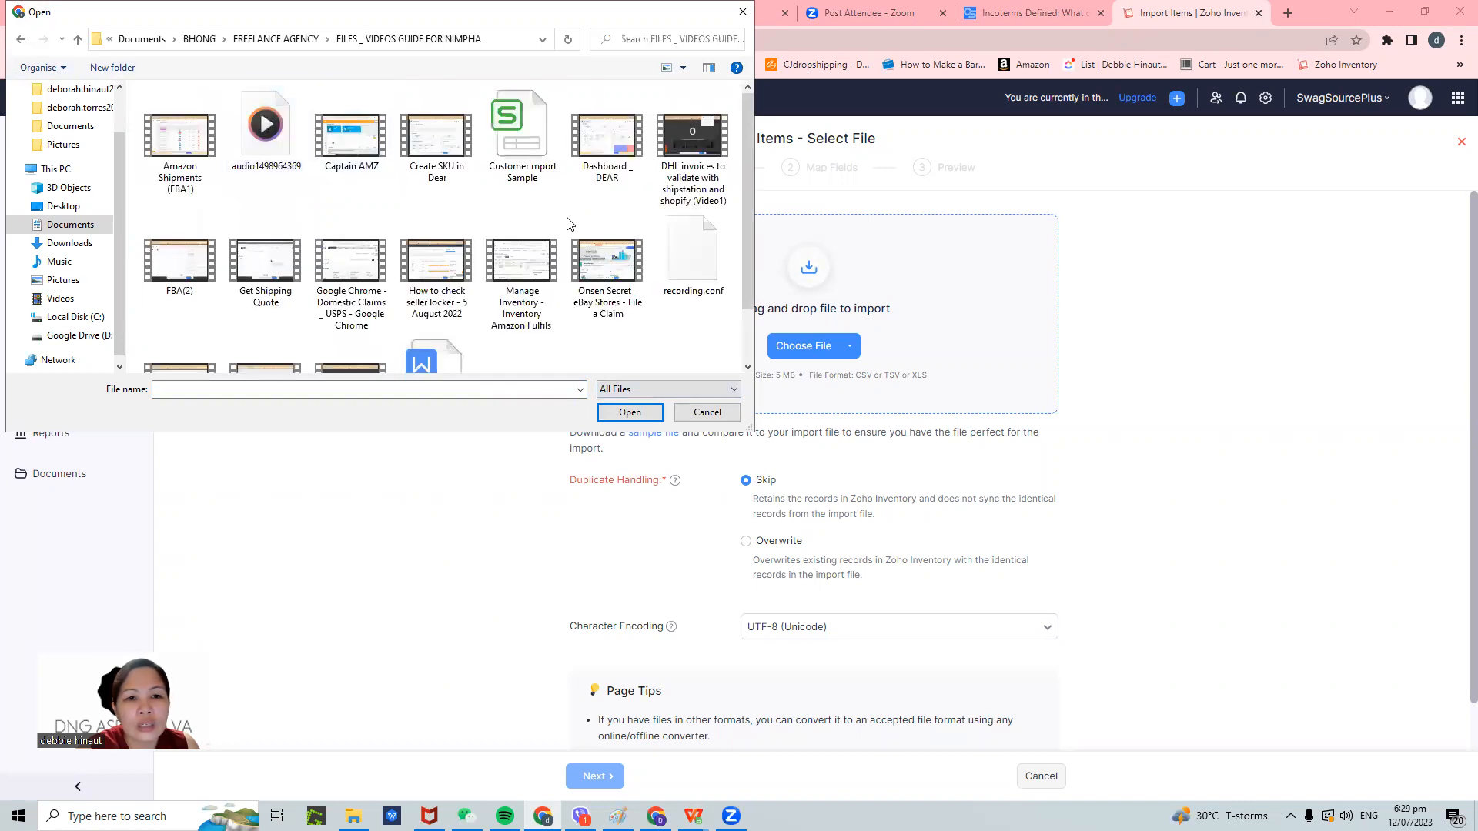
pyautogui.scroll(-1, 568, 224)
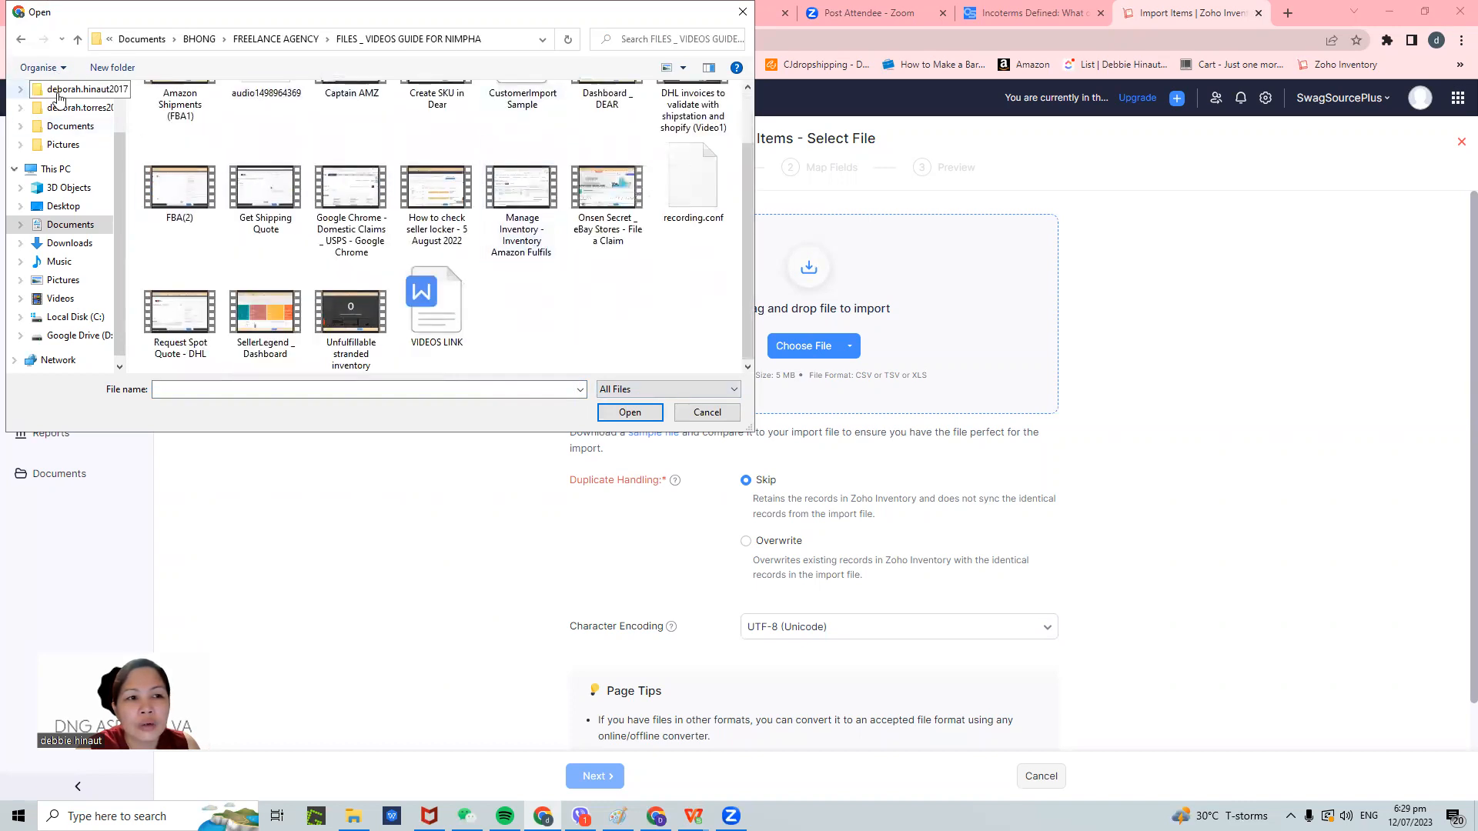
pyautogui.click(21, 39)
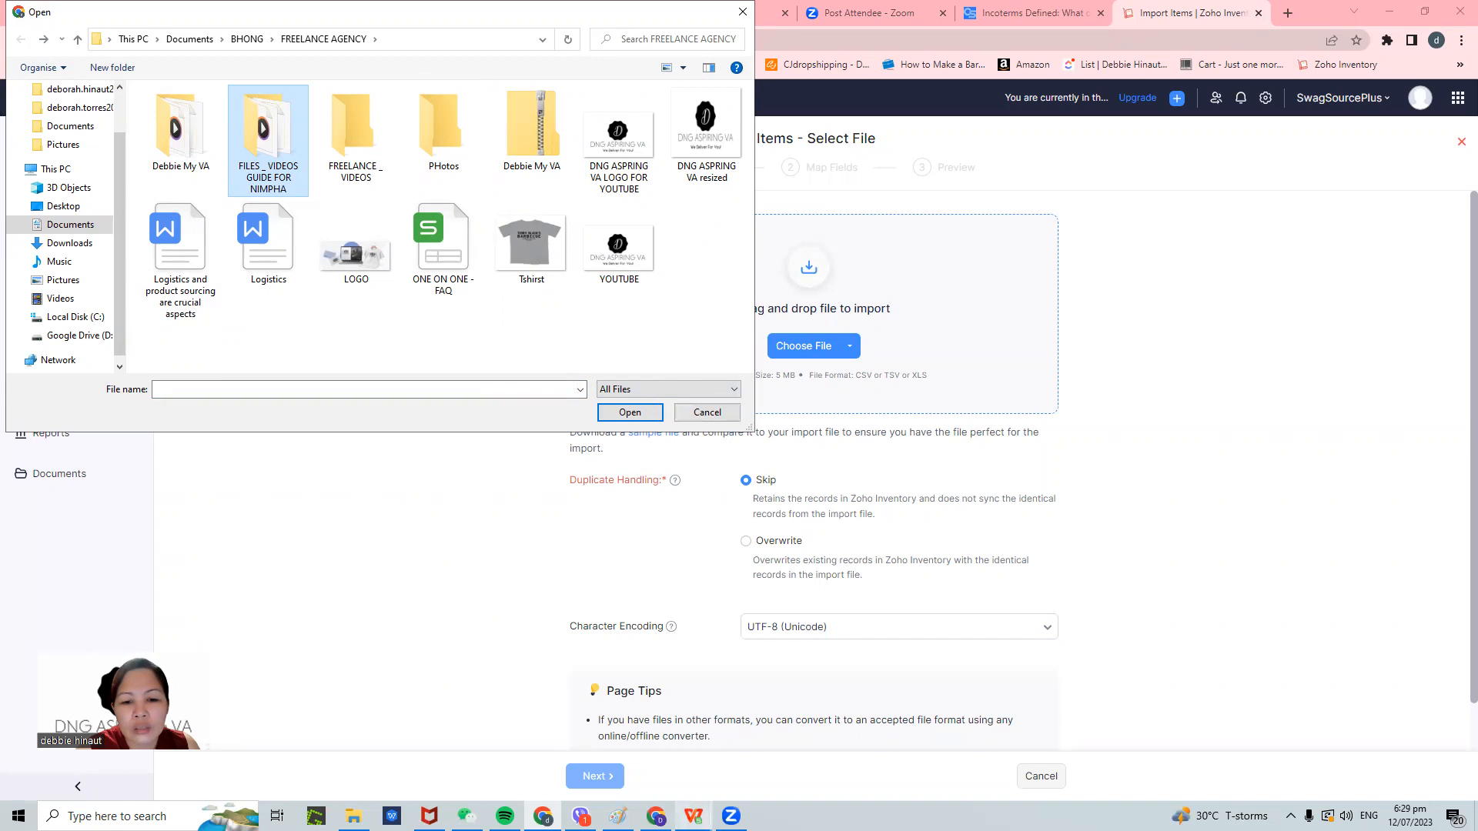
pyautogui.moveTo(693, 816)
pyautogui.click(751, 751)
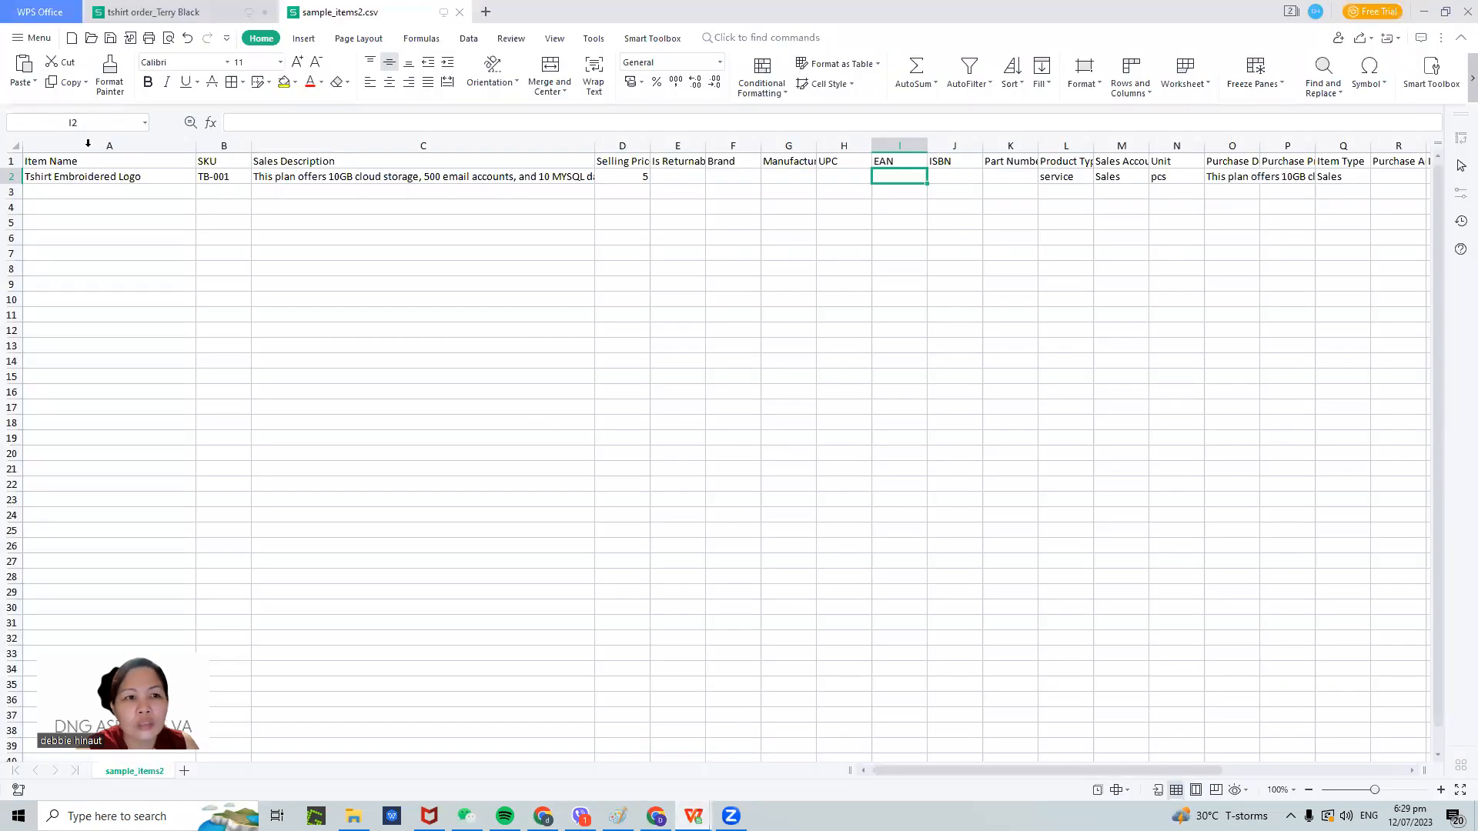
# - Cancel saving sample_items2.csv in WPS and return to the Zoho file picker
pyautogui.click(32, 38)
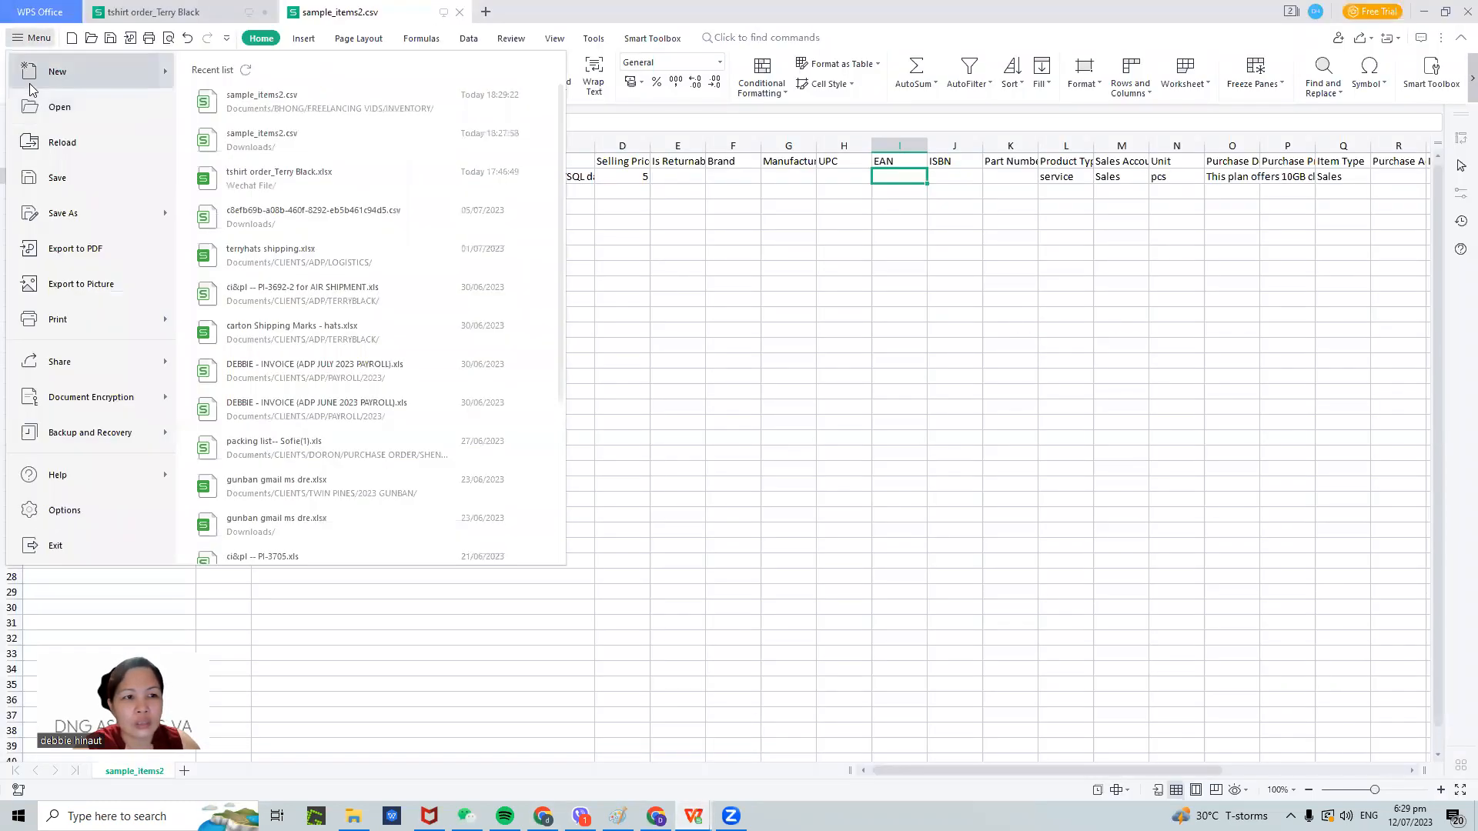
pyautogui.click(65, 211)
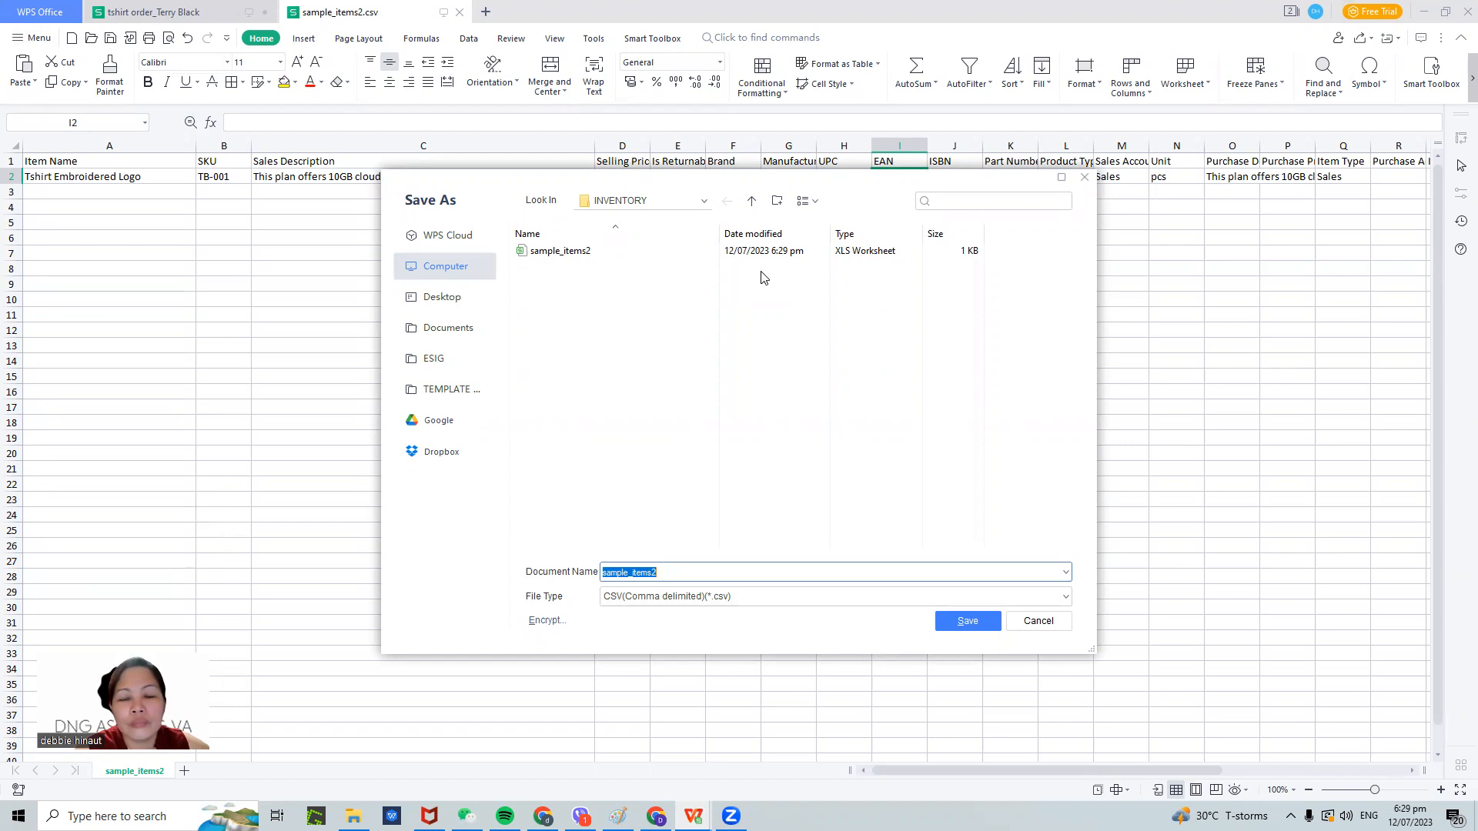
pyautogui.click(1036, 620)
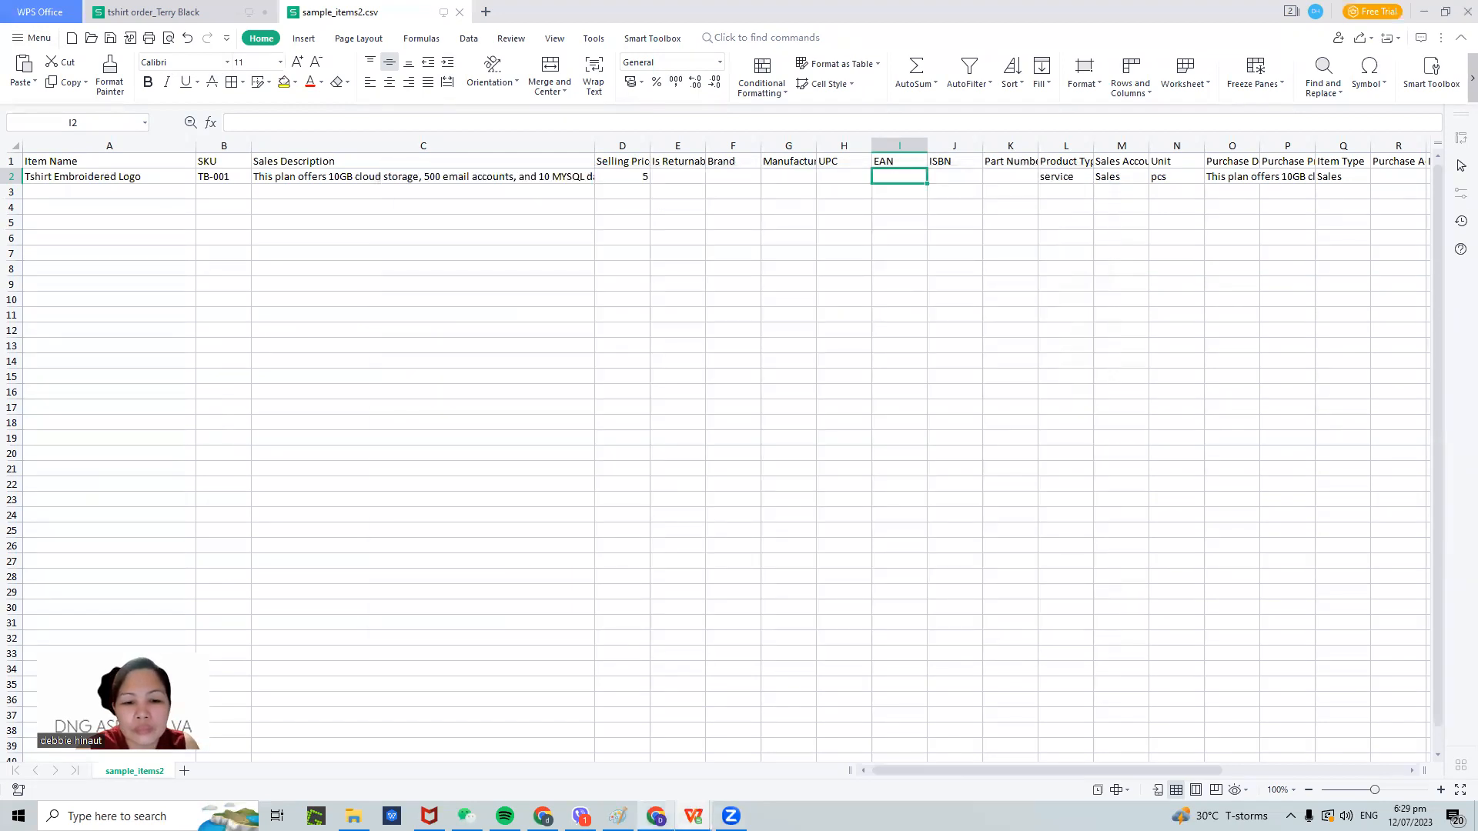
pyautogui.click(543, 816)
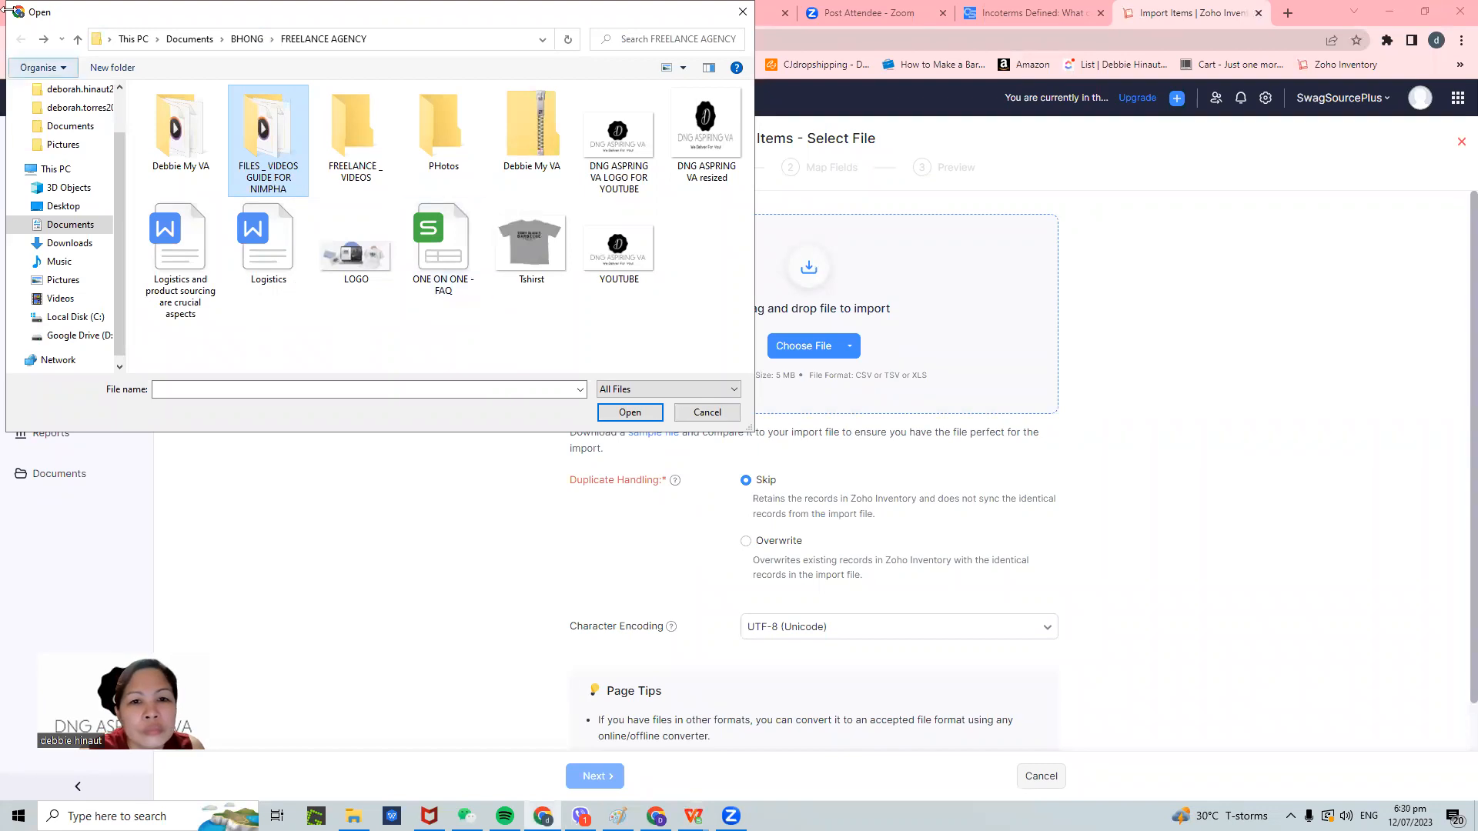
# - Attach sample_items2.csv from Documents > BHONG > FREELANCING VIDS > INVENTORY to the import
pyautogui.click(83, 229)
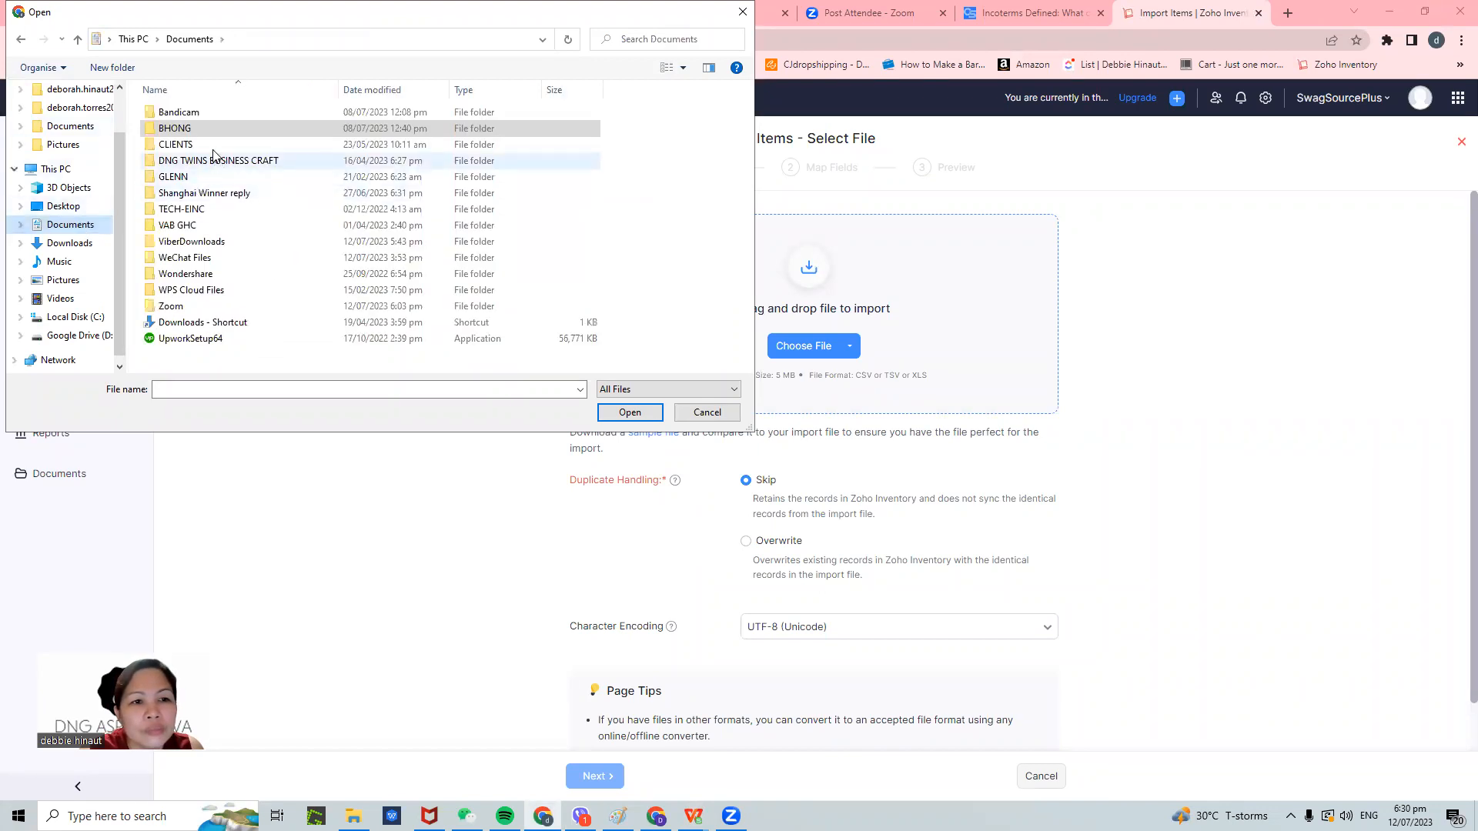
pyautogui.doubleClick(180, 131)
pyautogui.doubleClick(351, 231)
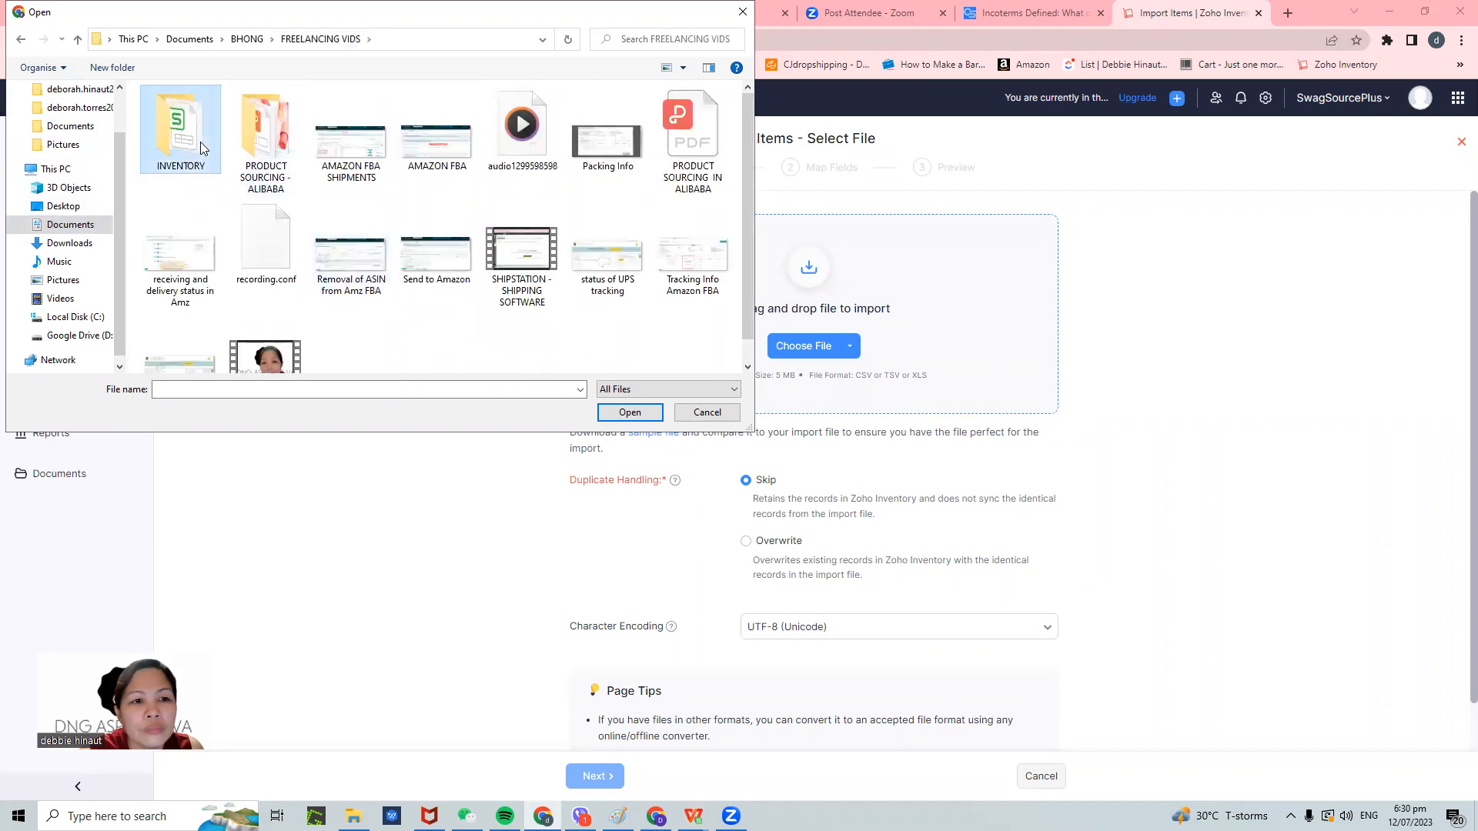
pyautogui.doubleClick(181, 129)
pyautogui.click(189, 112)
pyautogui.click(629, 413)
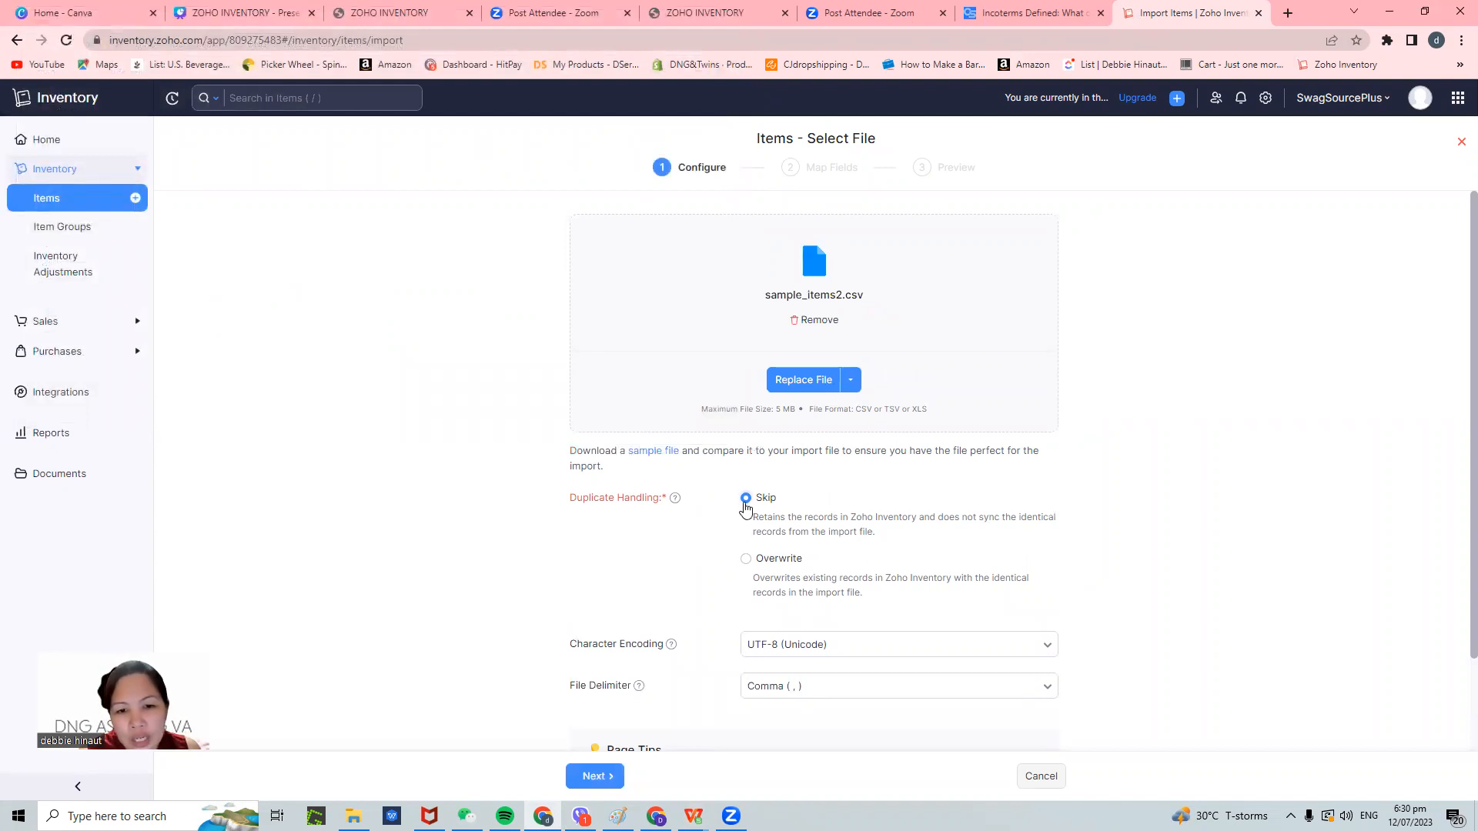
# - Set duplicate handling to Skip, keeping UTF-8 encoding and Comma delimiter
pyautogui.scroll(-1, 908, 566)
pyautogui.scroll(1, 908, 566)
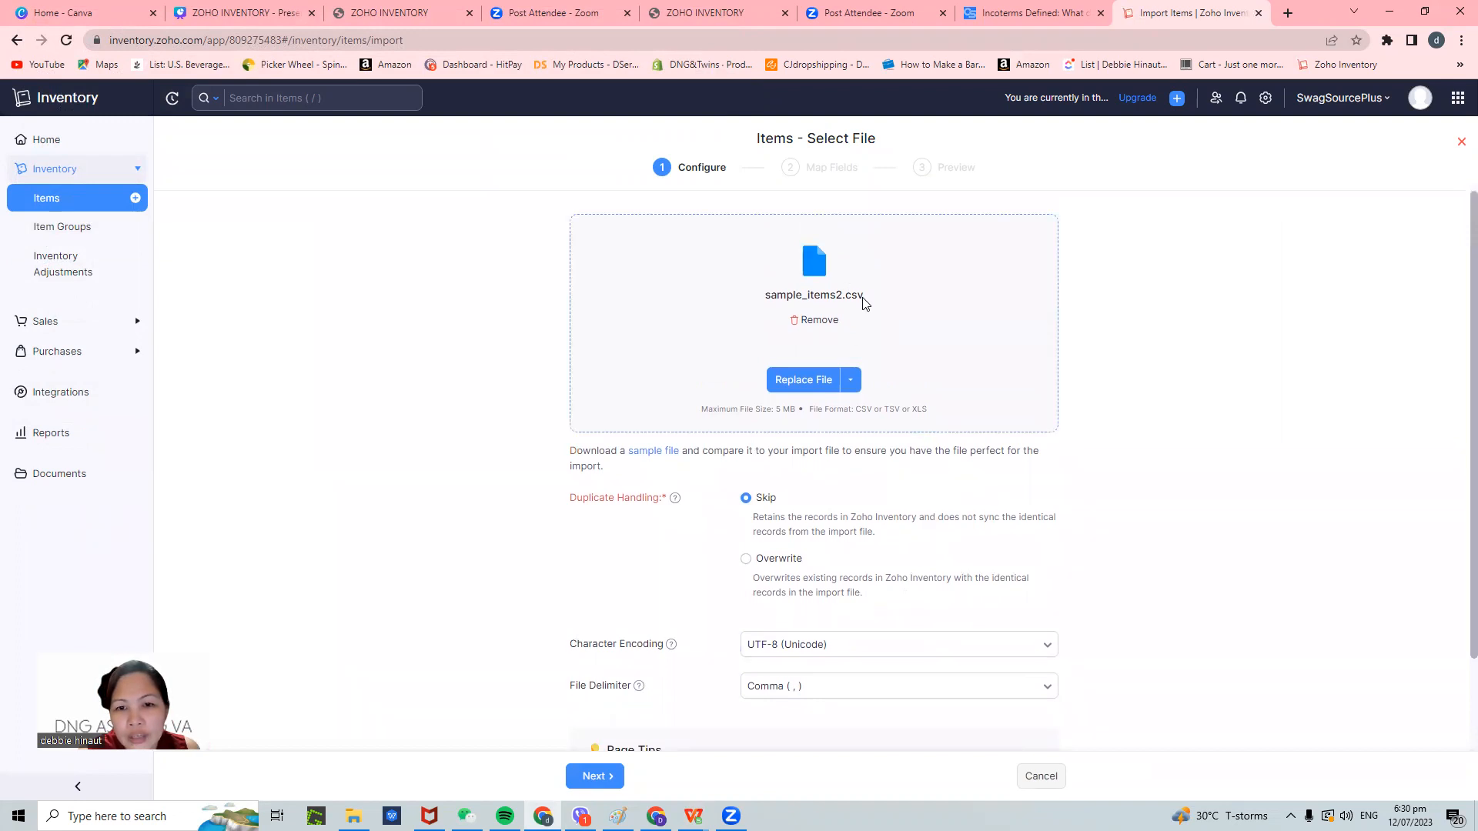
pyautogui.scroll(-1, 846, 578)
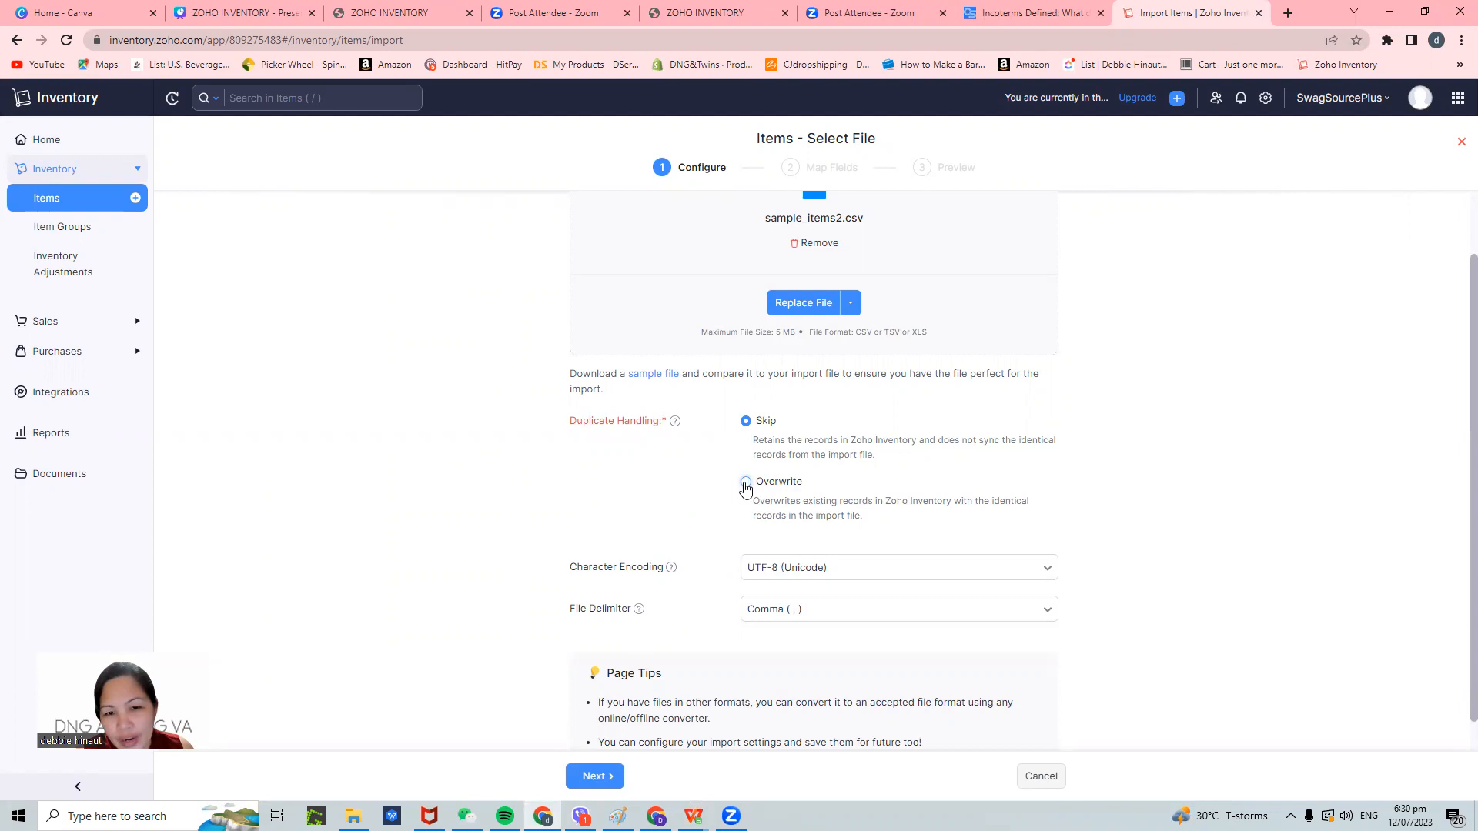
pyautogui.click(746, 422)
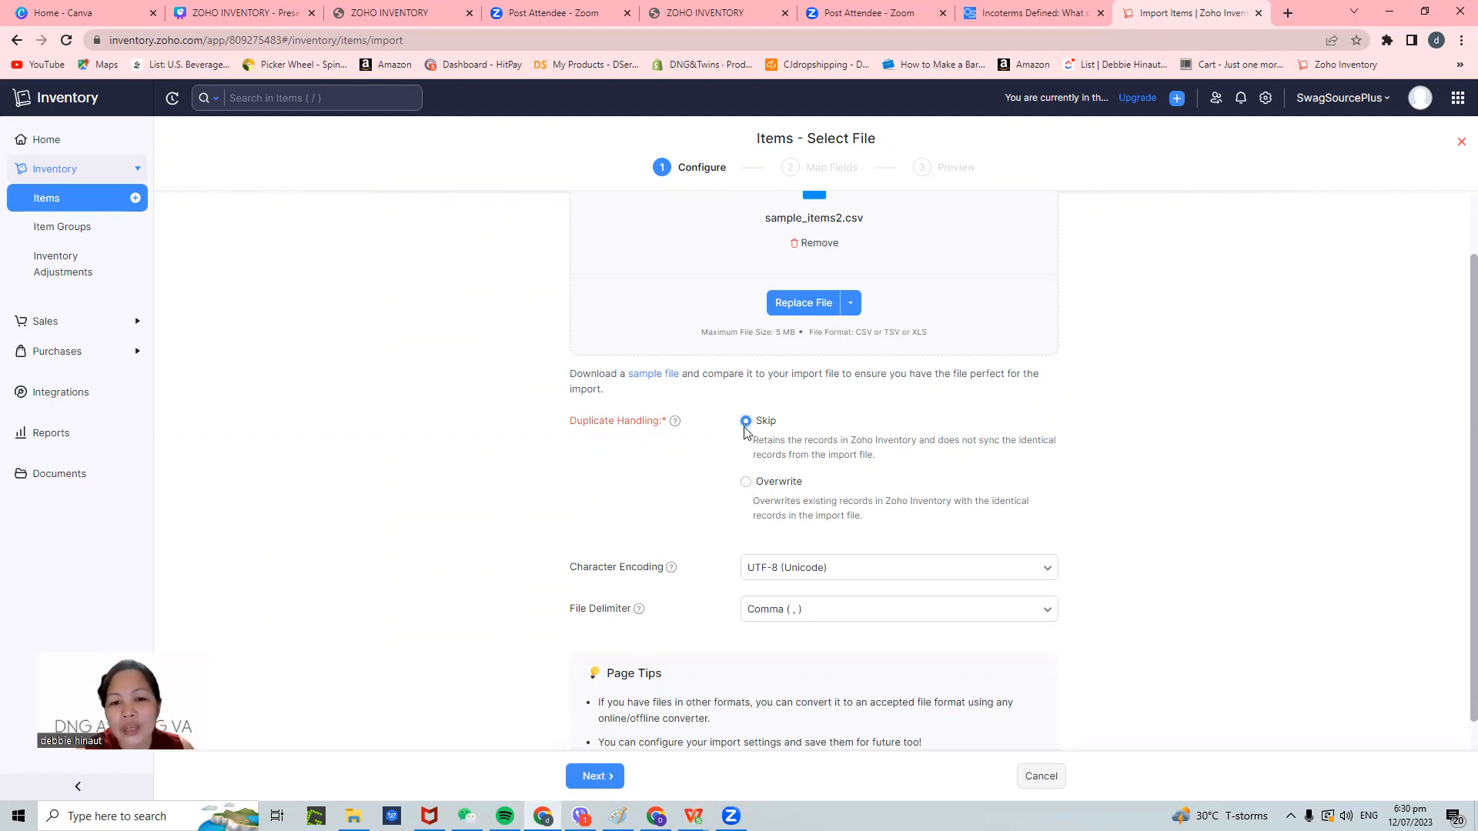
pyautogui.scroll(-1, 953, 580)
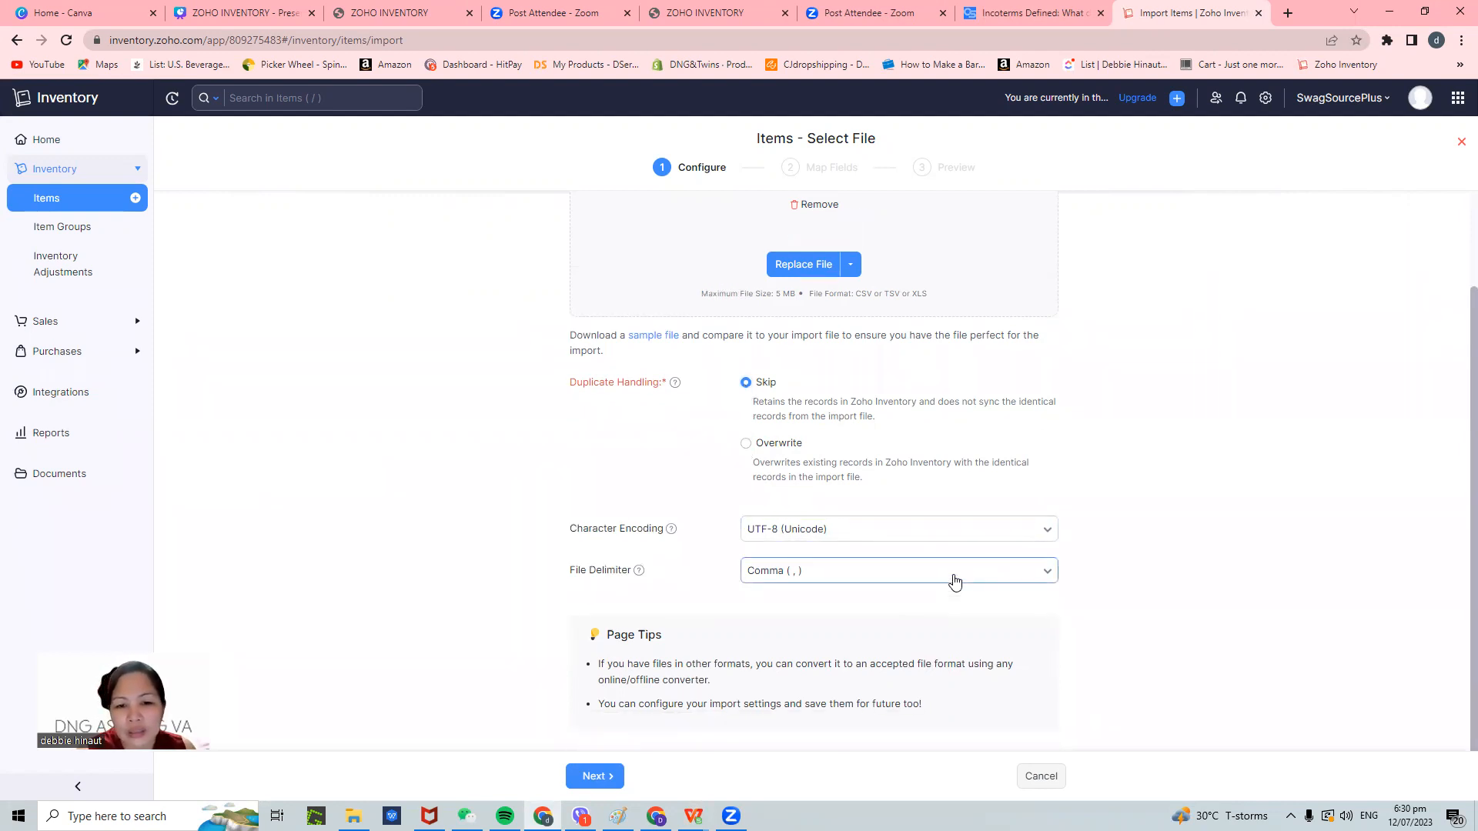
# - Move to Map Fields and clear the Item Name mapping
pyautogui.click(597, 779)
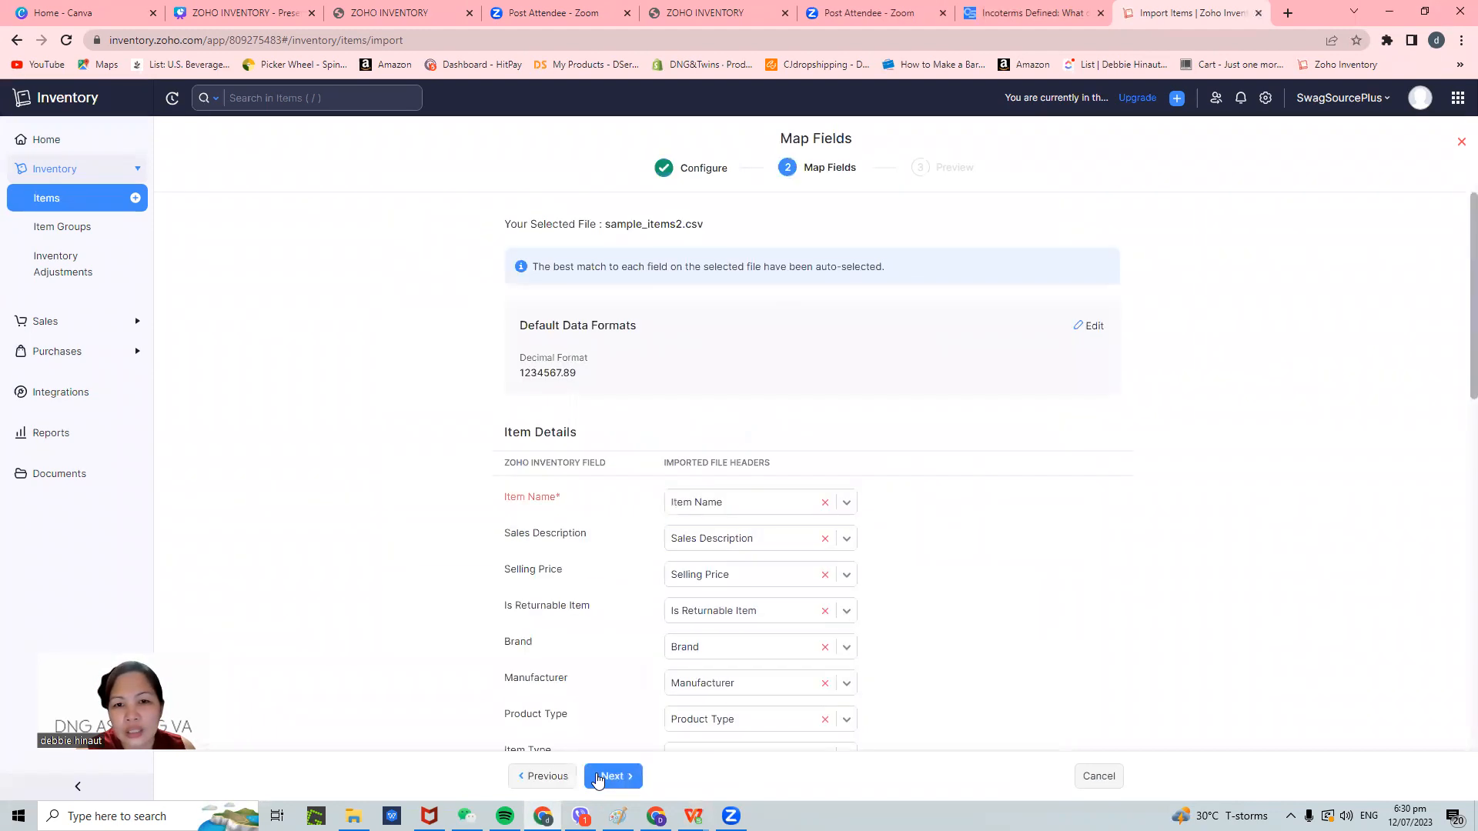
pyautogui.scroll(-2, 1137, 469)
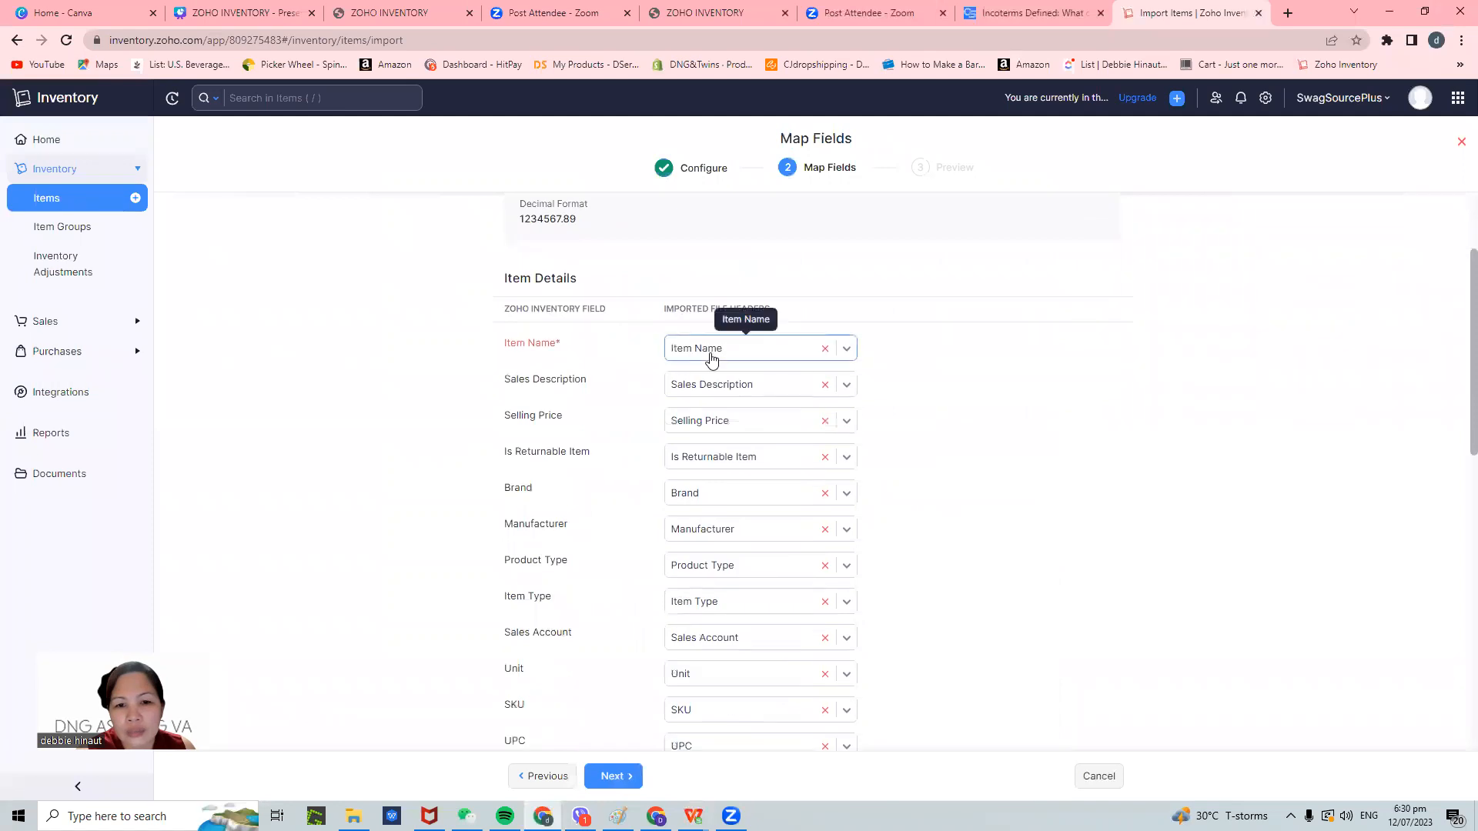
pyautogui.click(792, 356)
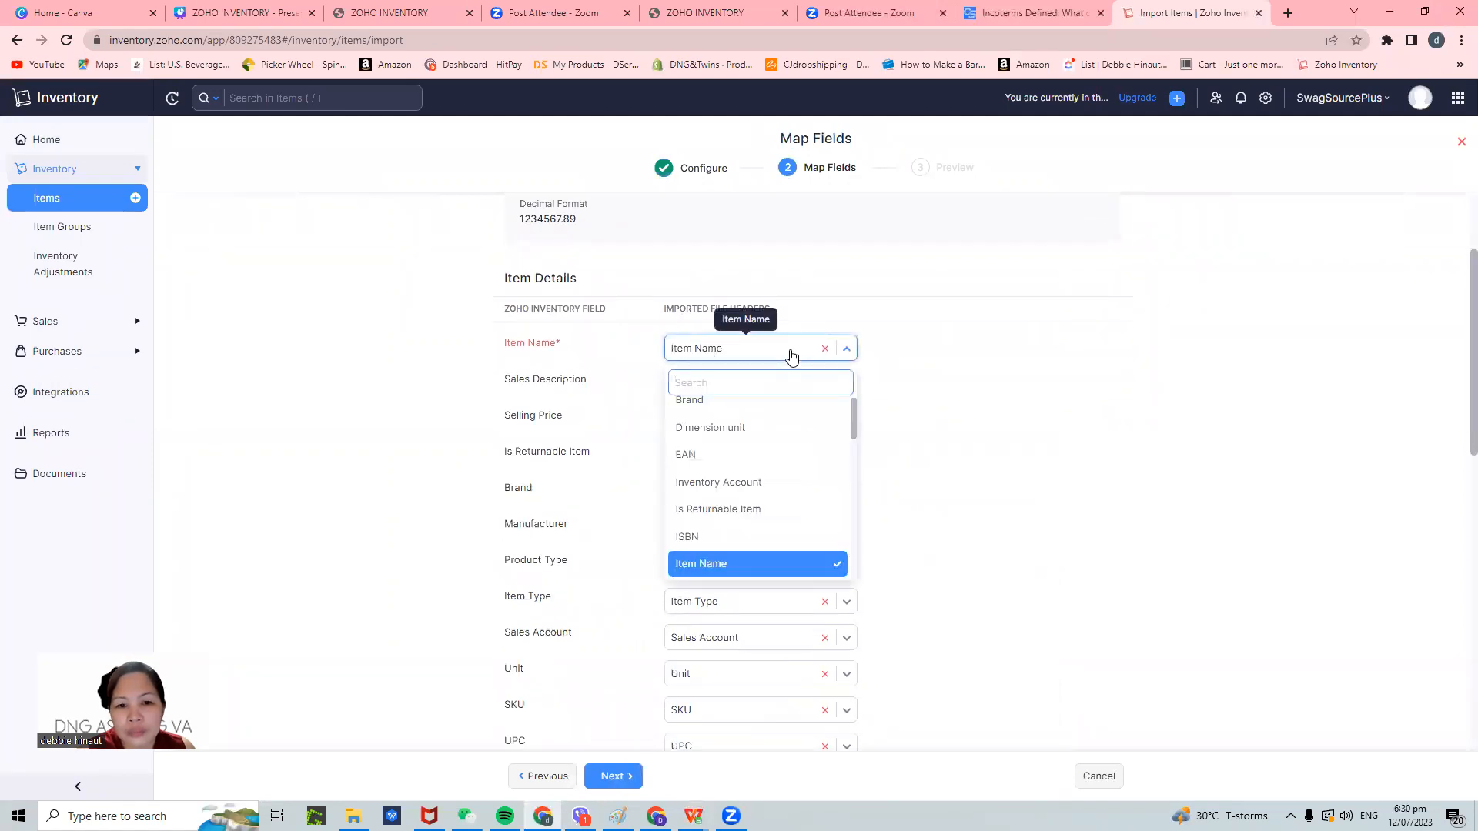
pyautogui.click(1062, 445)
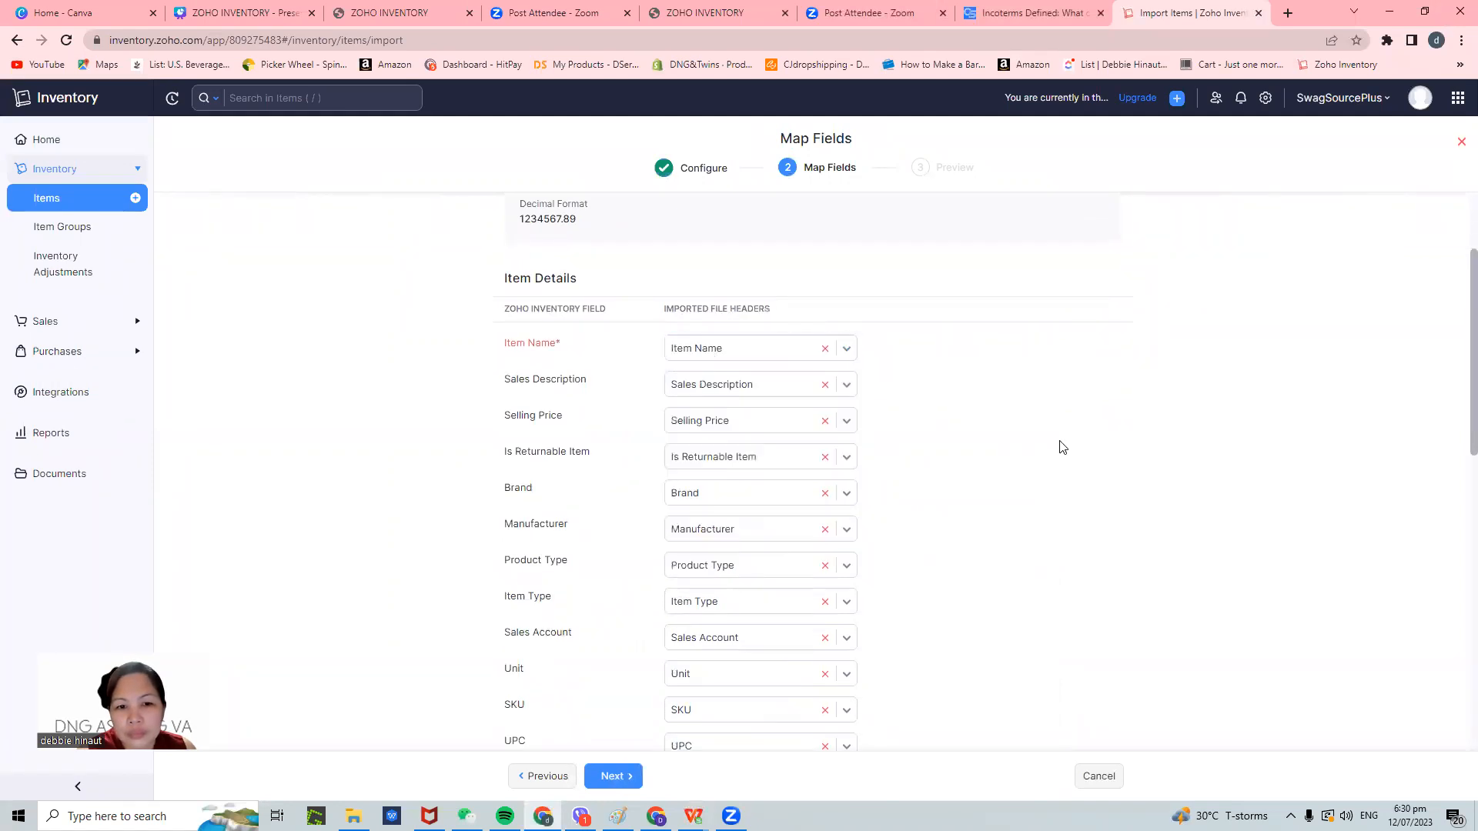
pyautogui.click(846, 350)
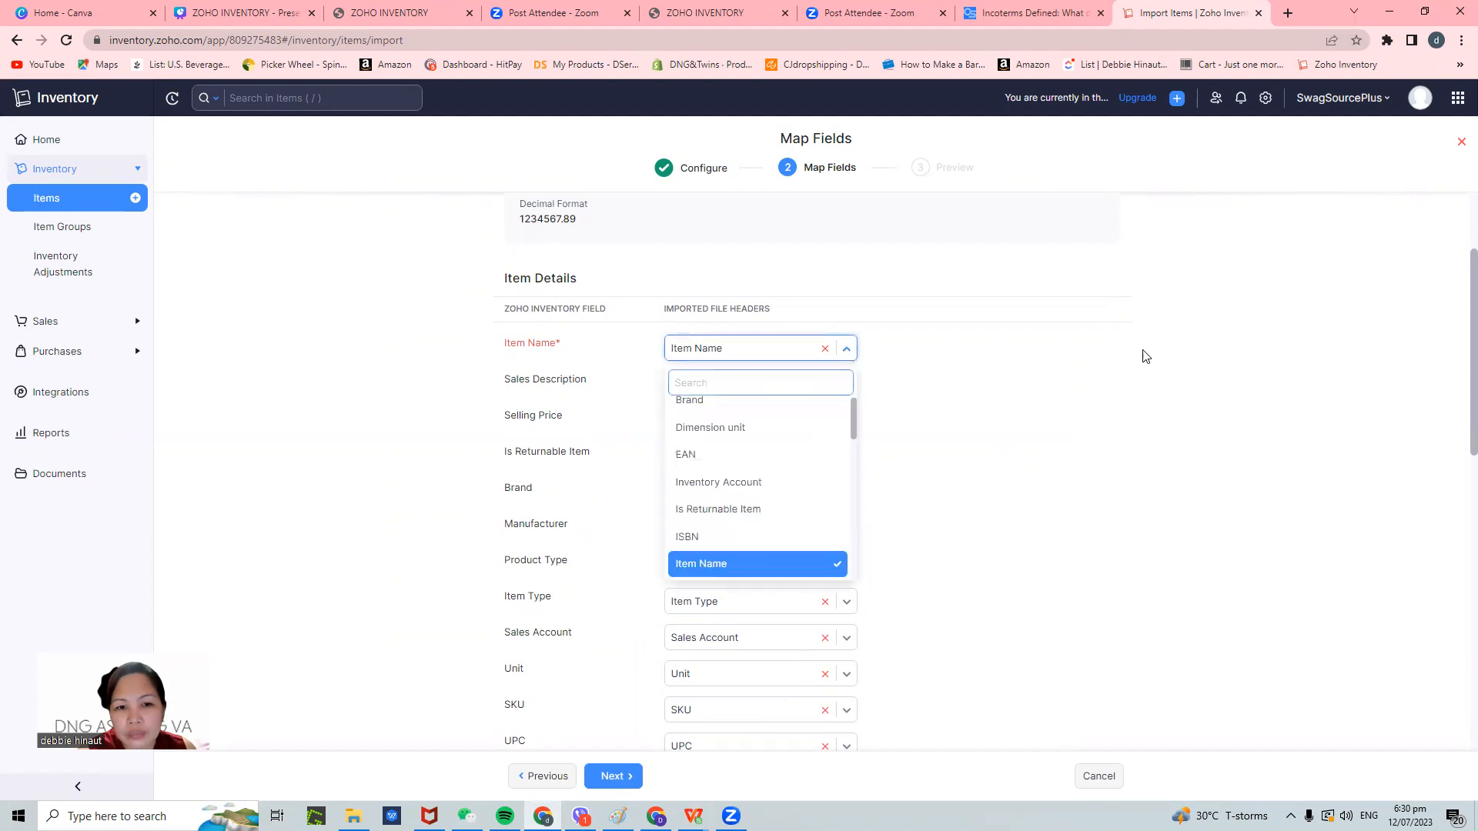
pyautogui.click(1157, 356)
pyautogui.click(773, 350)
pyautogui.click(826, 351)
# - Map Item Name to the file's Item Name column and review the remaining mappings
pyautogui.click(801, 351)
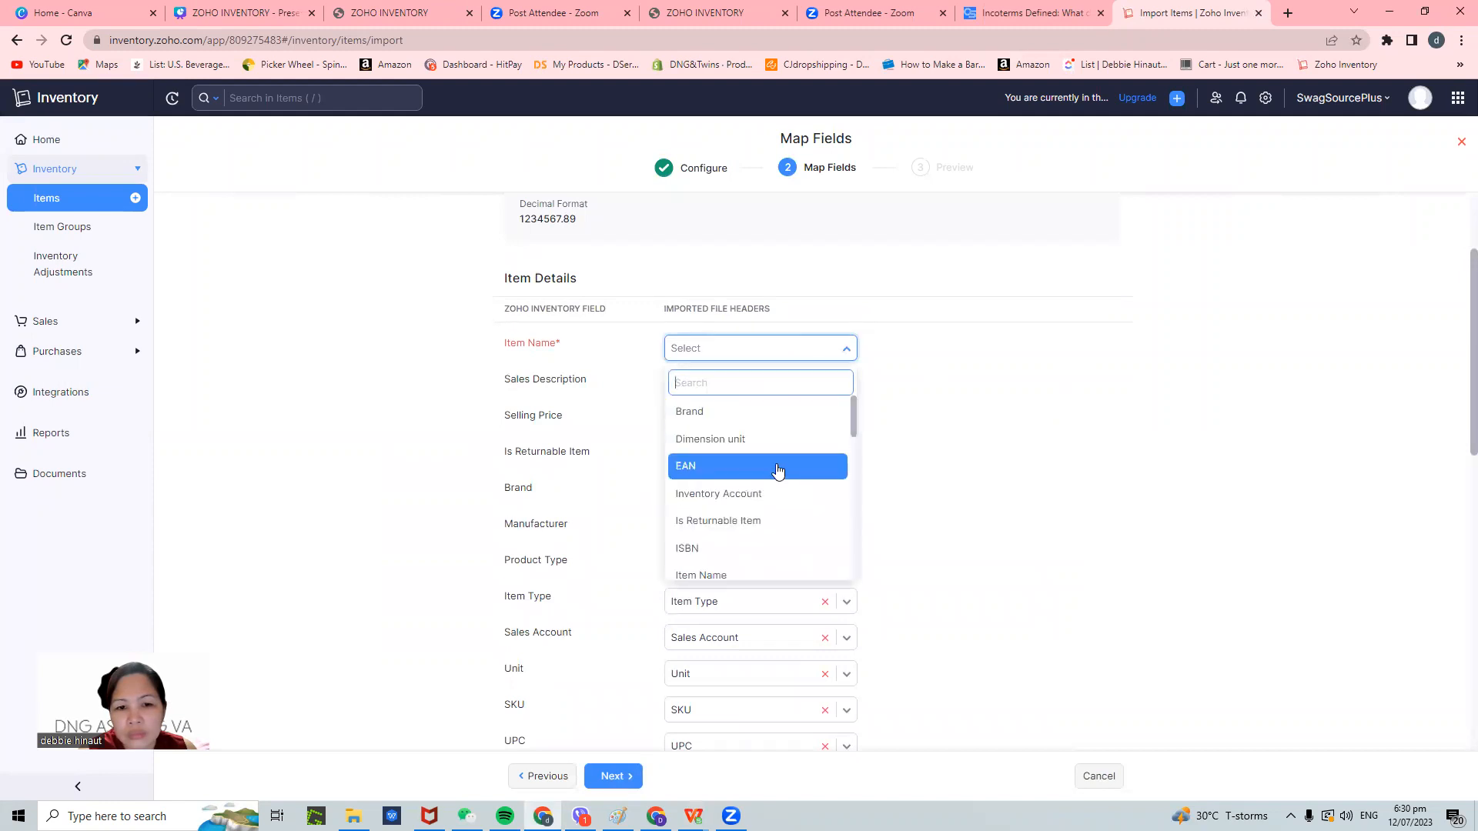
pyautogui.scroll(-1, 762, 537)
pyautogui.click(746, 504)
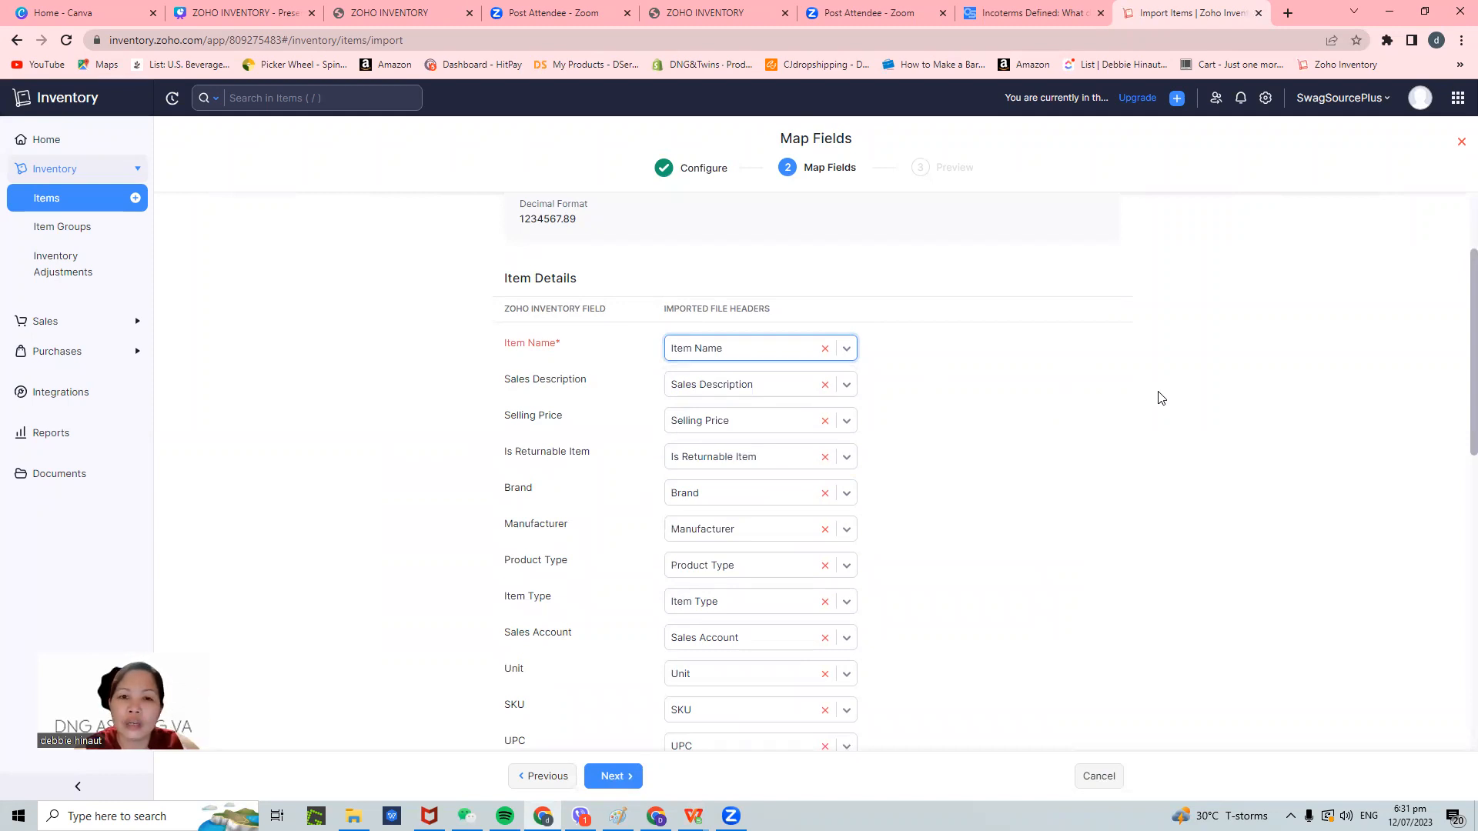
pyautogui.scroll(-1, 1149, 427)
pyautogui.scroll(-10, 1149, 427)
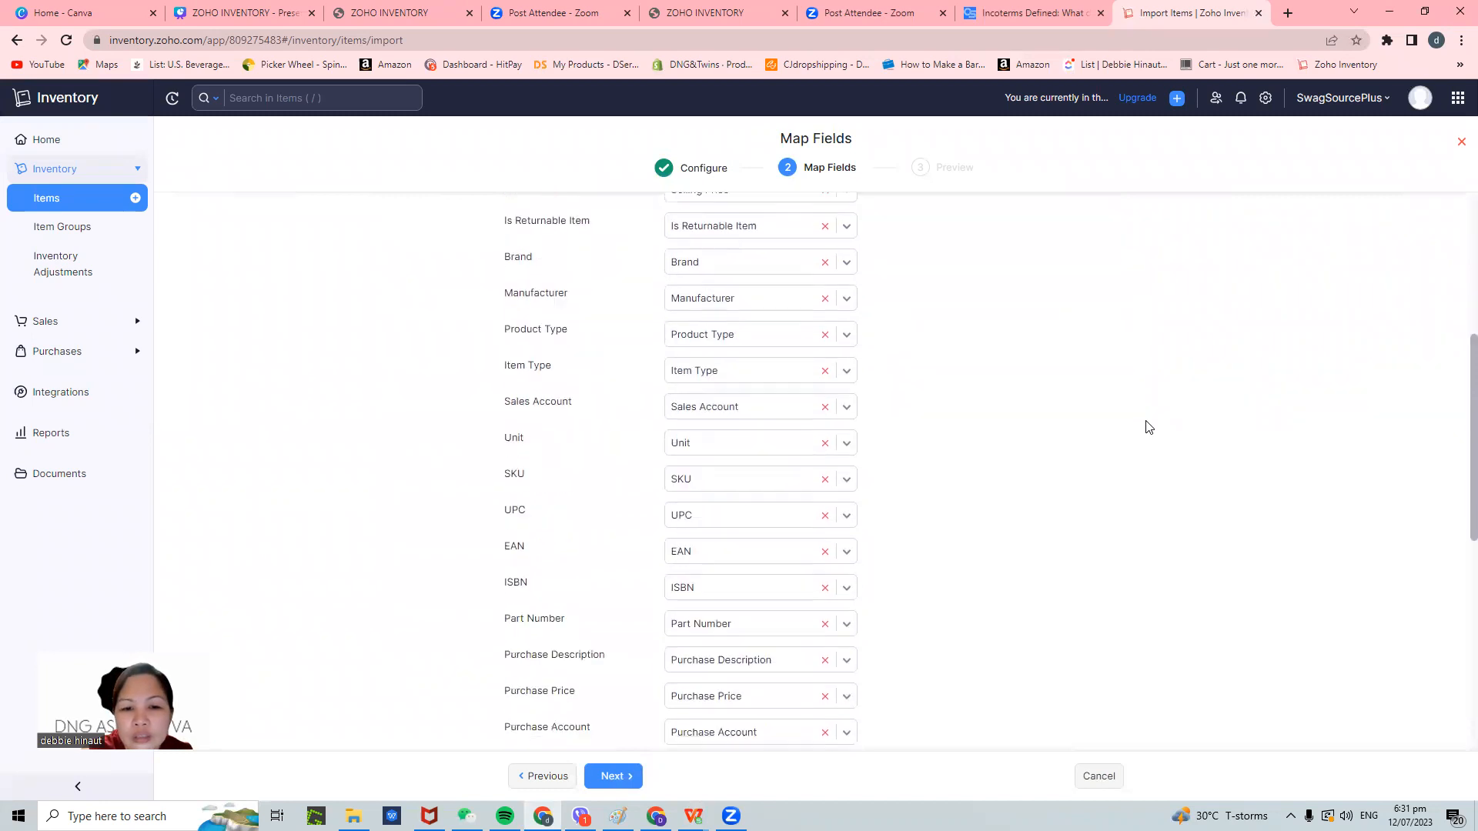
pyautogui.scroll(-1, 850, 697)
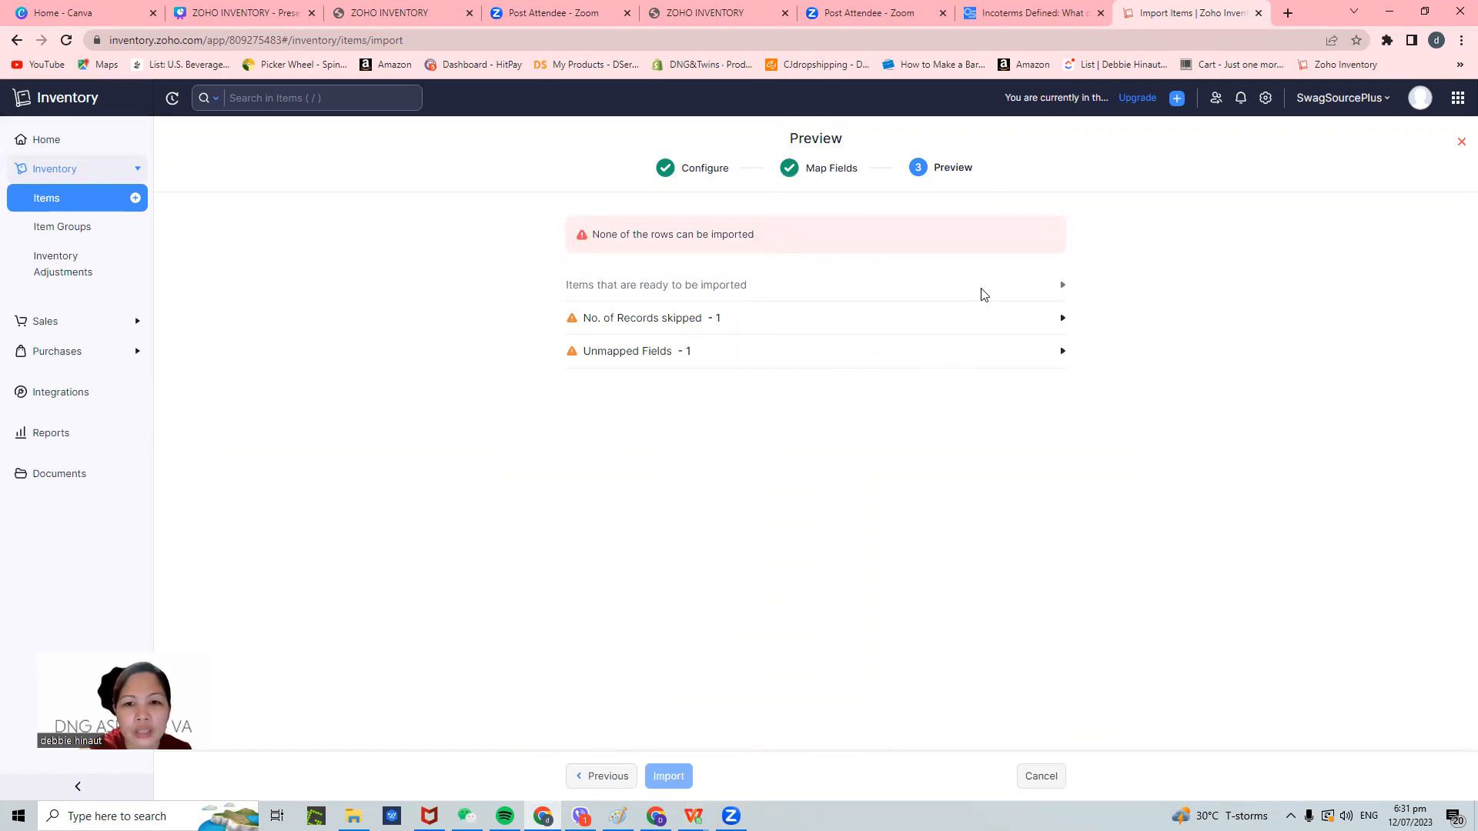
# - Bring sample_items2.csv forward, then minimize it to check the Zoho import preview
pyautogui.moveTo(693, 816)
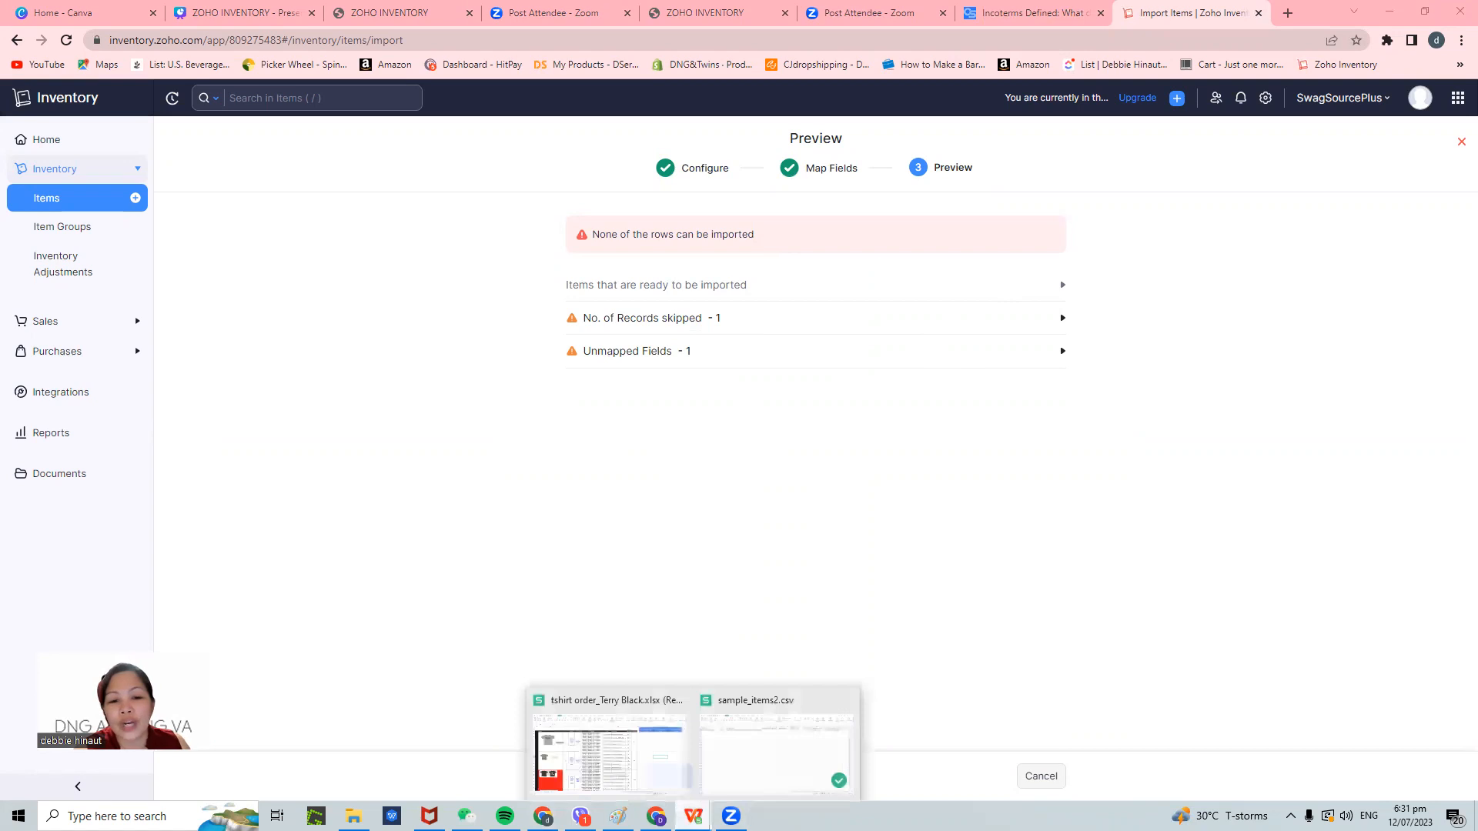
pyautogui.click(773, 746)
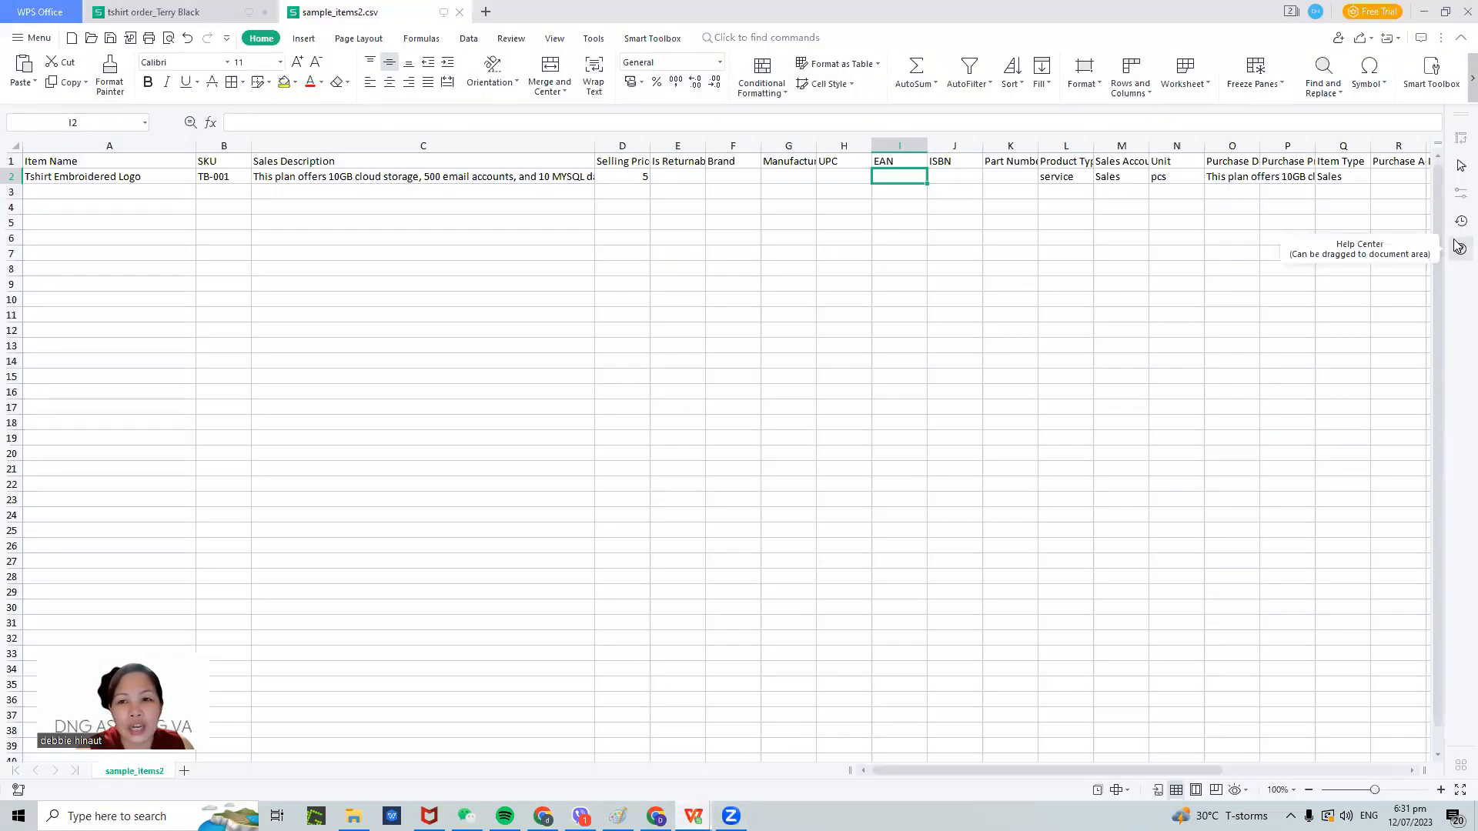
pyautogui.click(1423, 13)
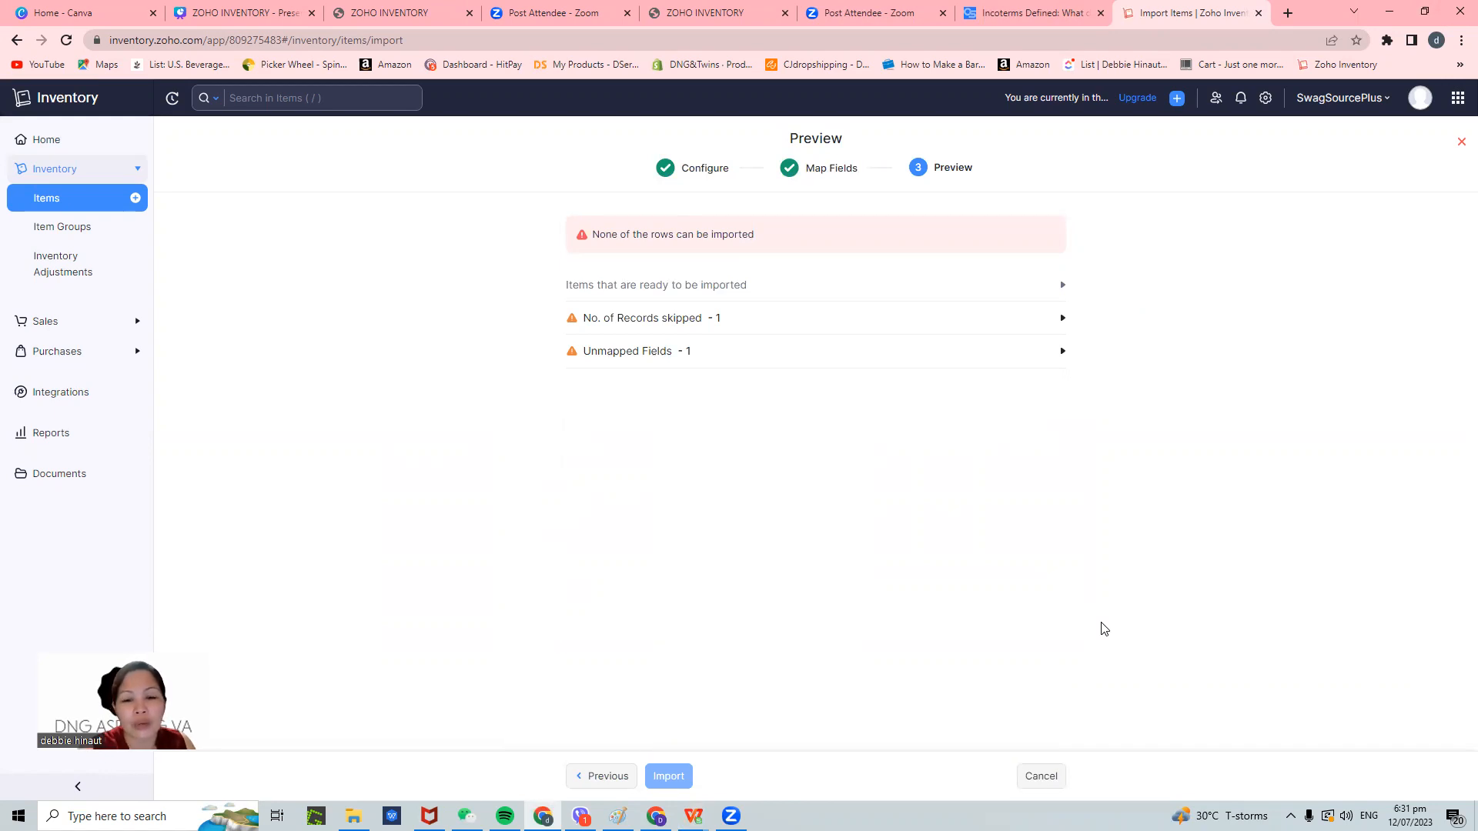
# - Reopen sample_items2.csv, select cells E2:K2 and R3:AD3, then minimize it
pyautogui.moveTo(693, 816)
pyautogui.click(762, 743)
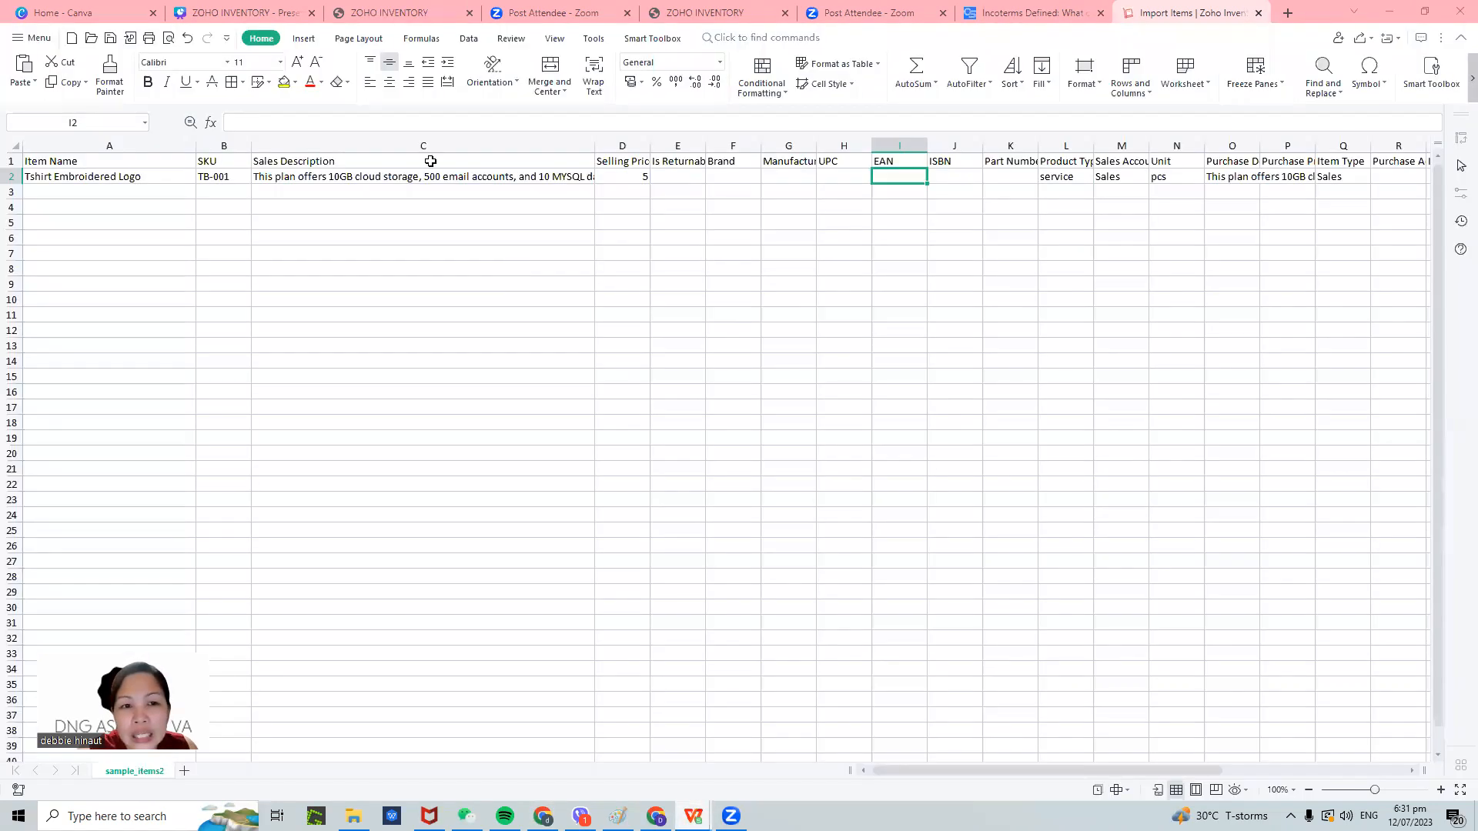
pyautogui.moveTo(653, 174); pyautogui.dragTo(991, 172)
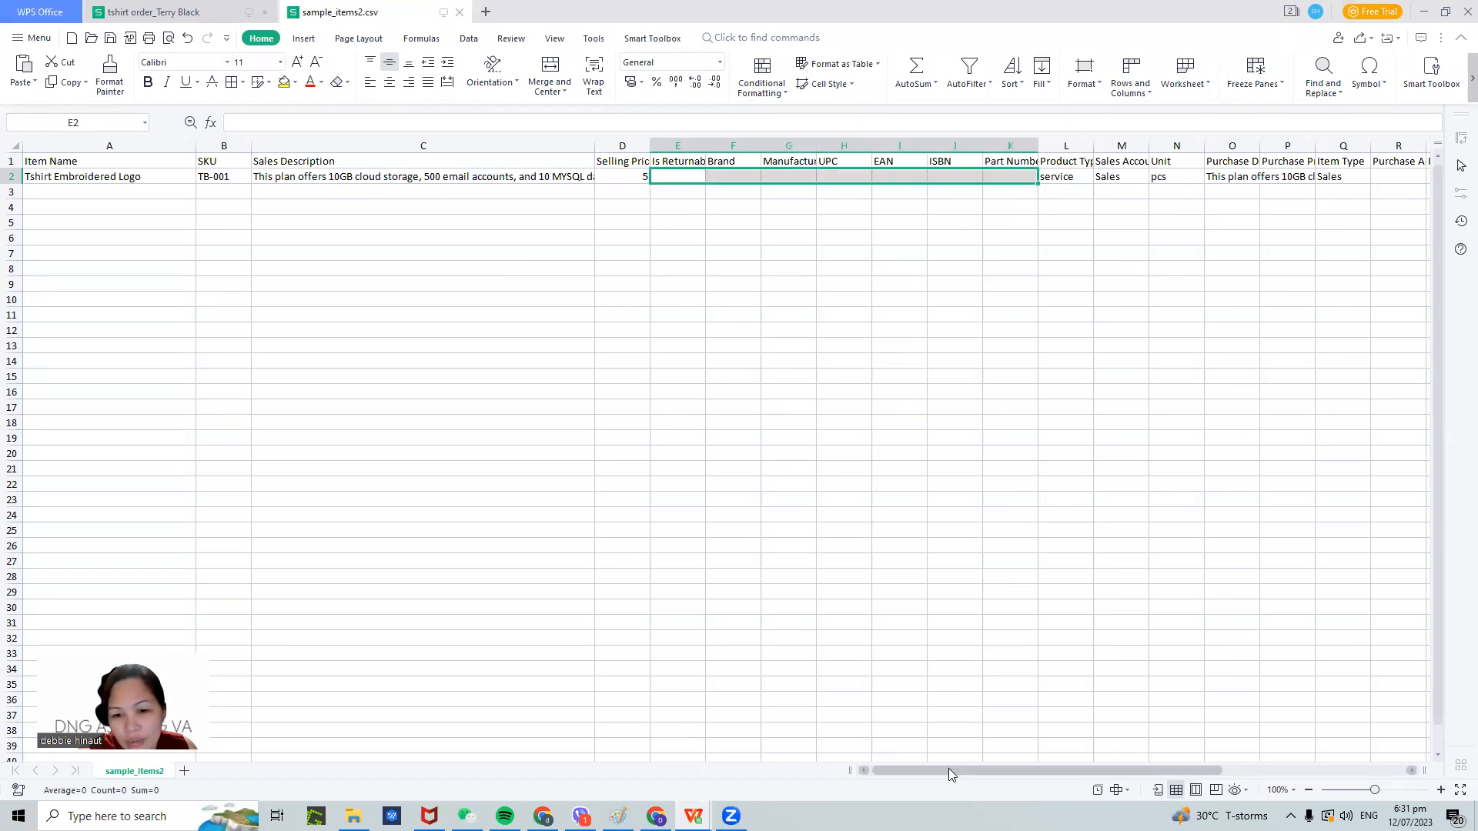
pyautogui.moveTo(949, 770); pyautogui.dragTo(1228, 733)
pyautogui.moveTo(669, 191); pyautogui.dragTo(1362, 175)
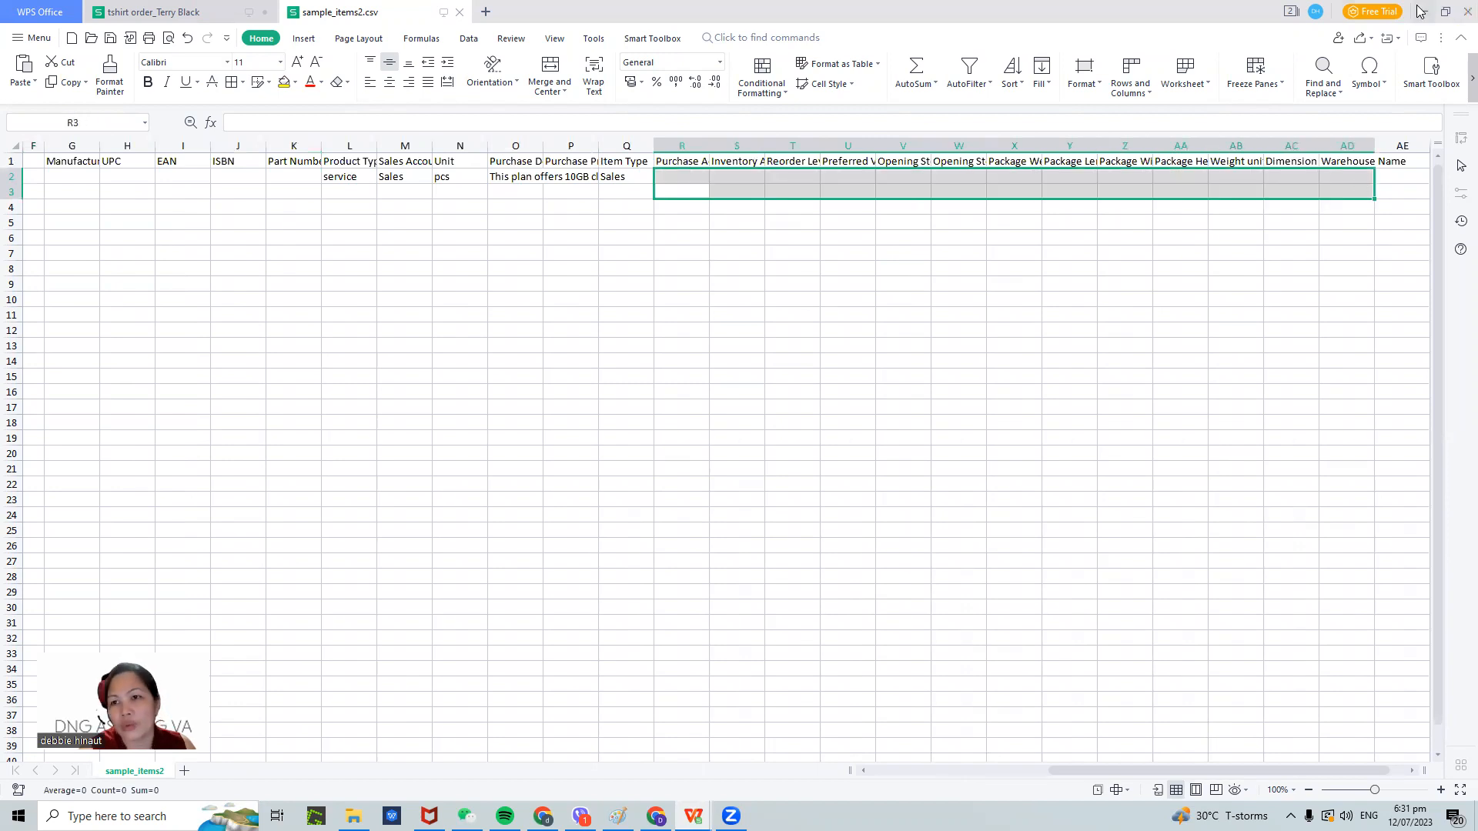
pyautogui.click(1421, 10)
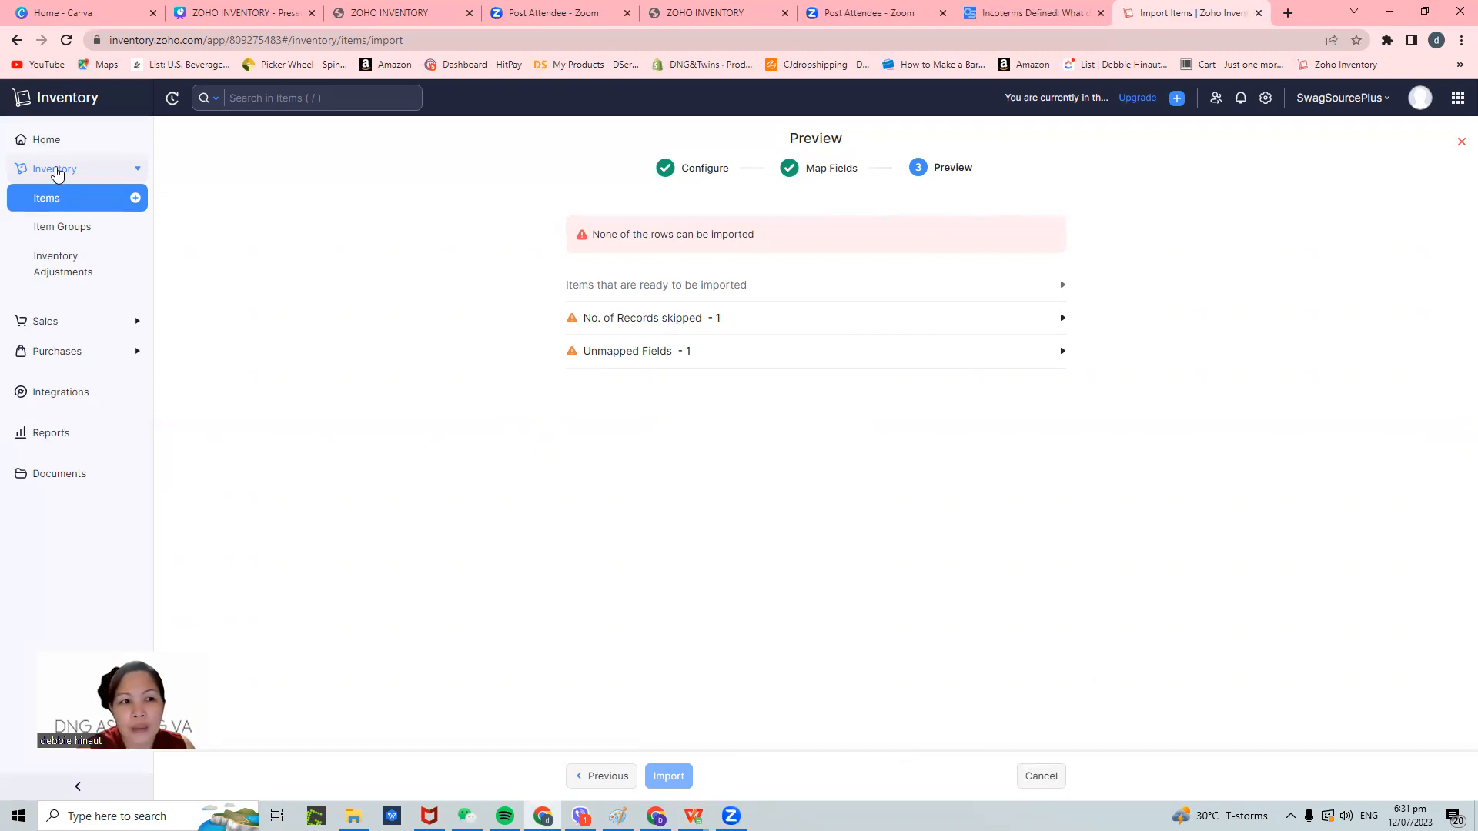
# - Open the Export Items dialog from the Items list
pyautogui.click(53, 201)
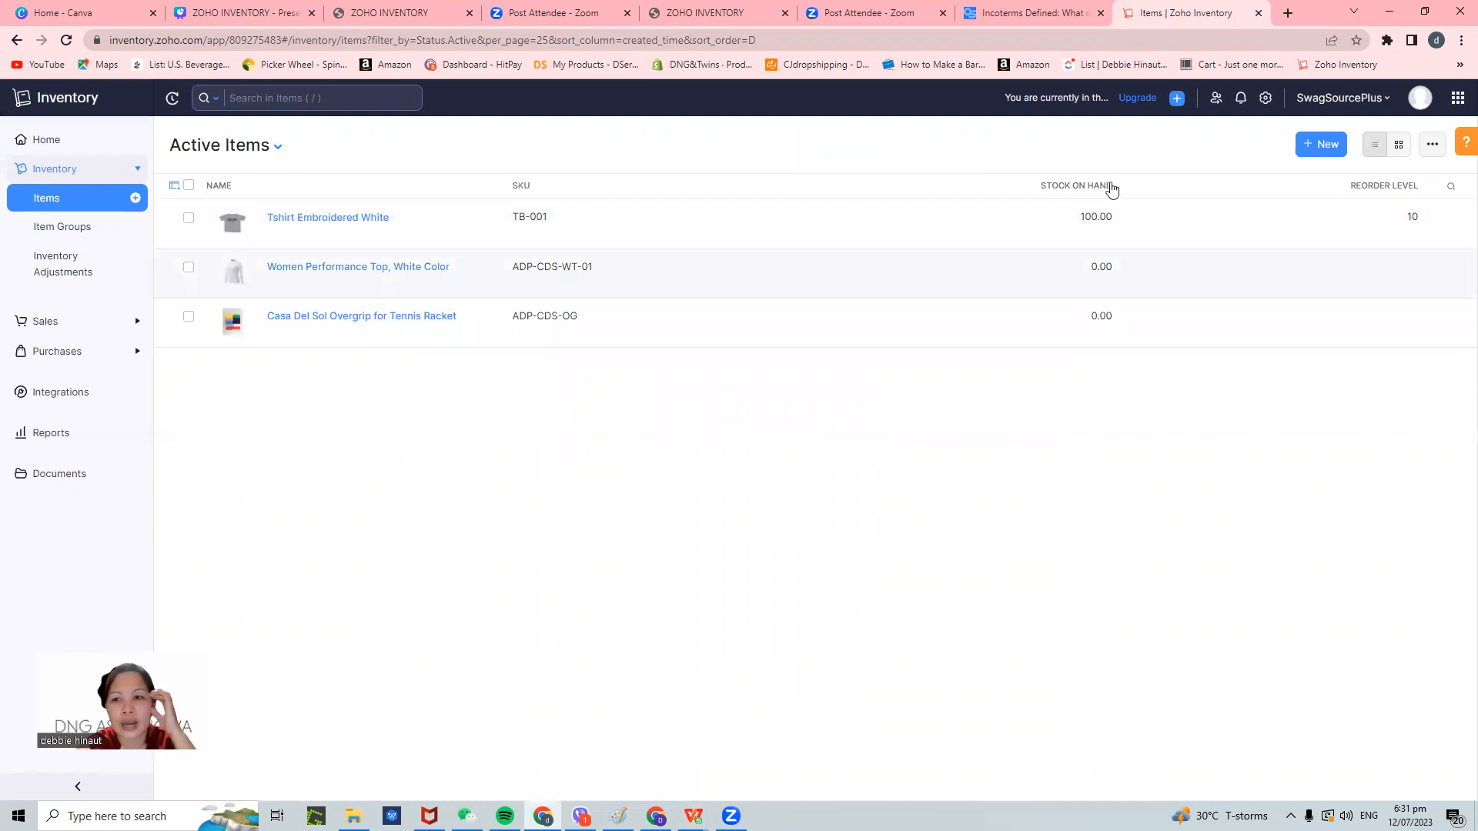
pyautogui.click(1430, 147)
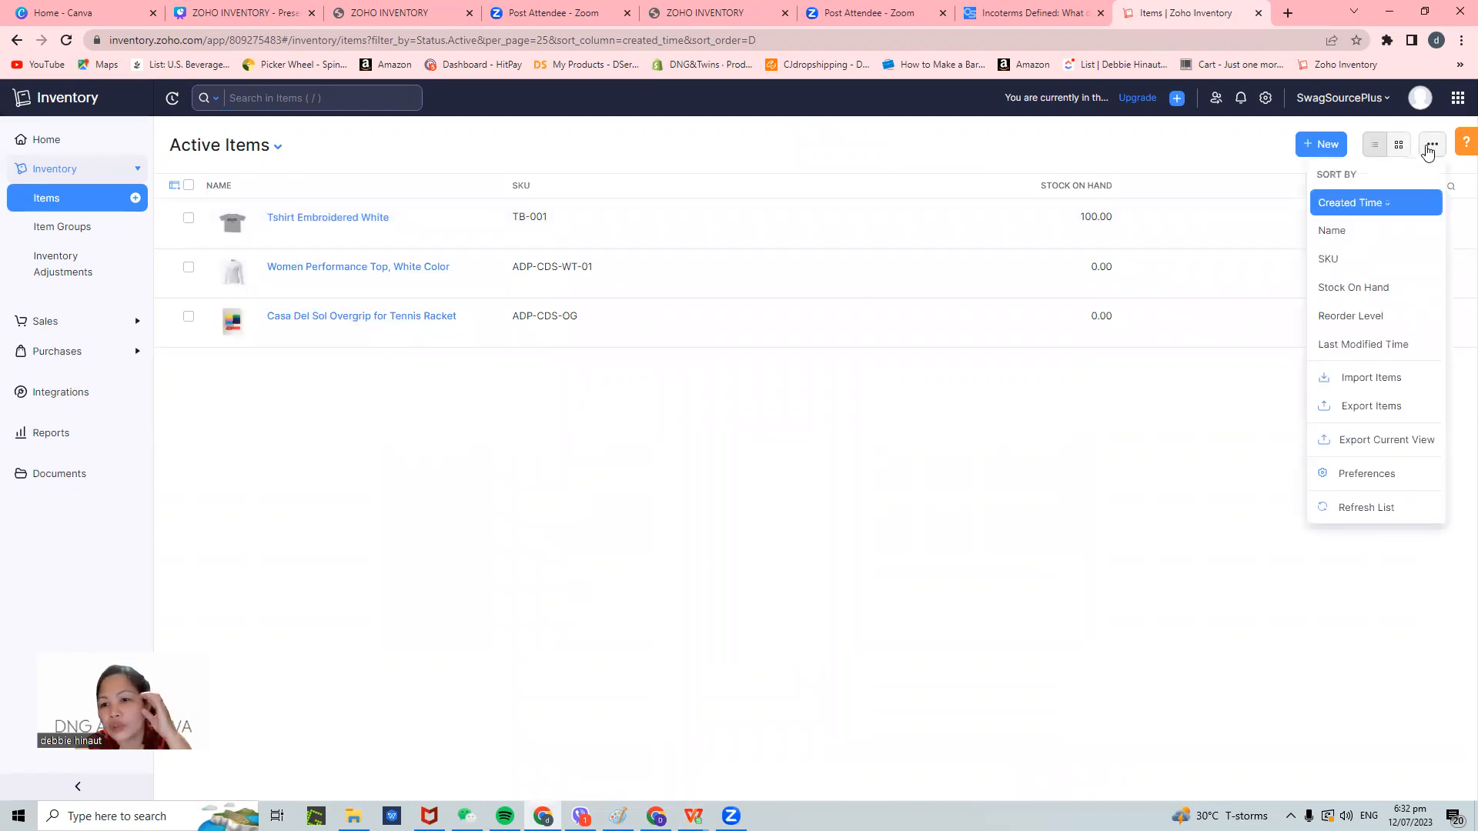
pyautogui.click(1393, 414)
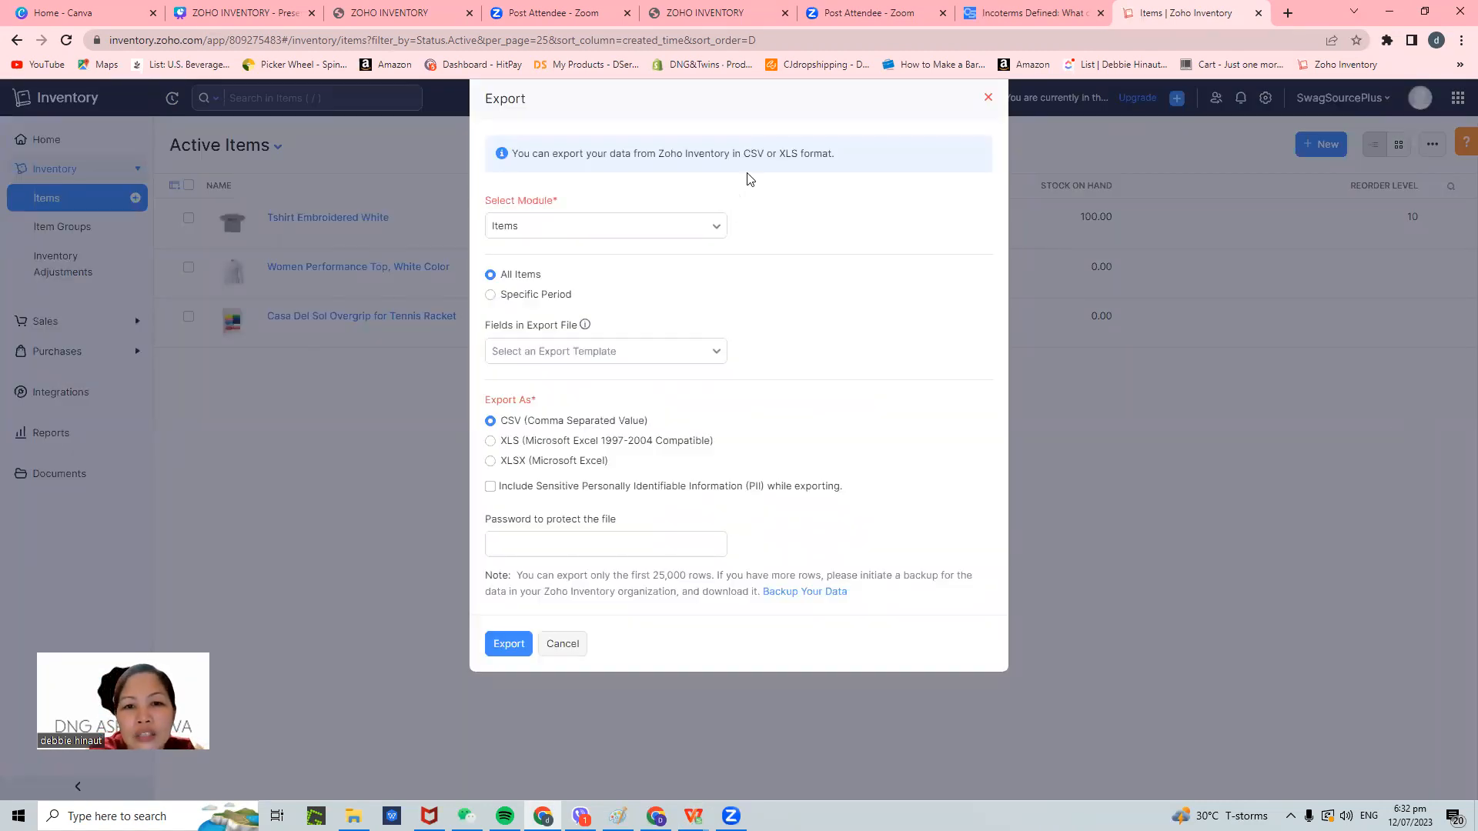
# - Export all items from the Items module as an XLSX file
pyautogui.click(722, 228)
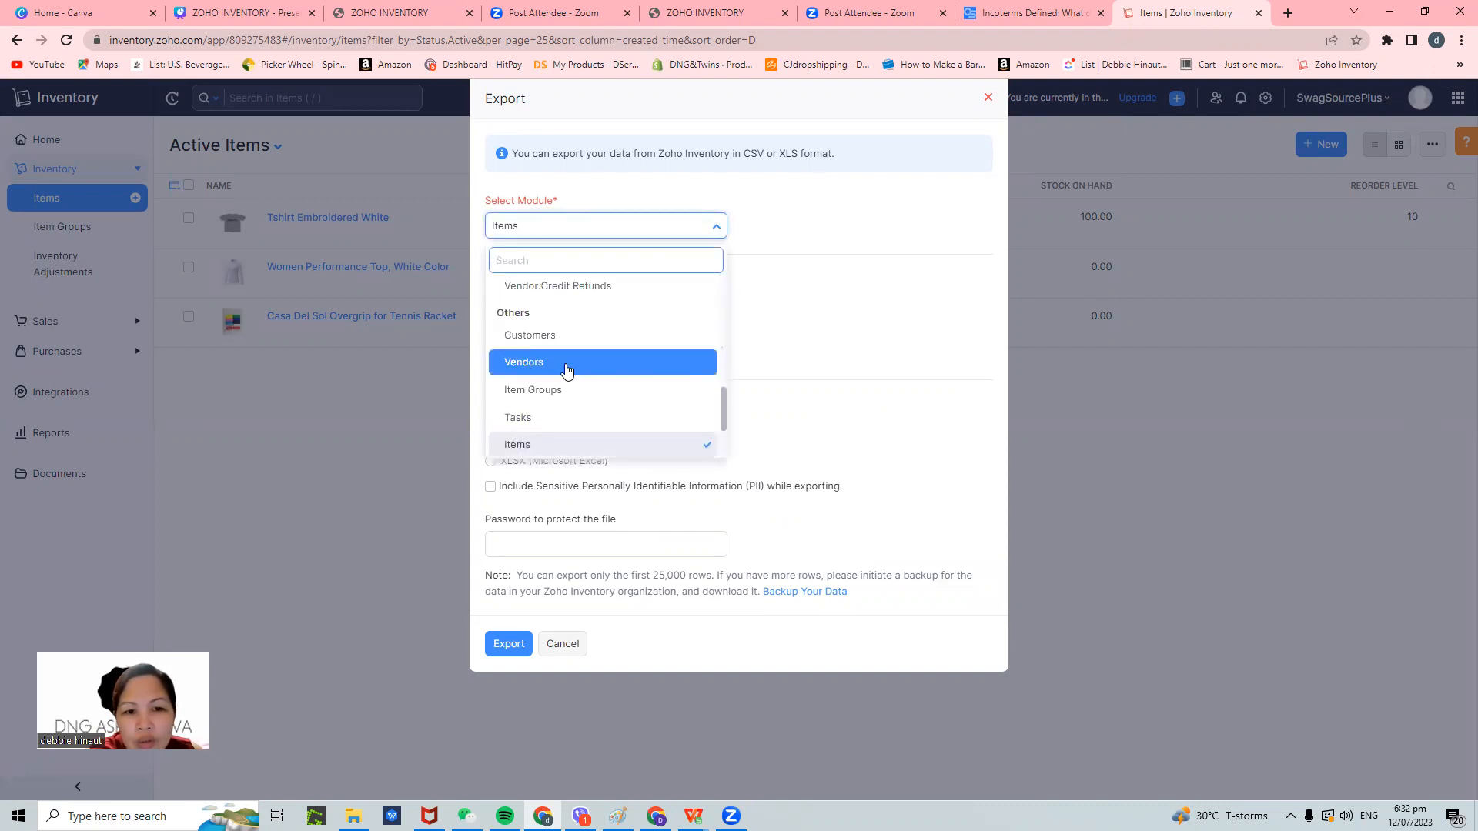
pyautogui.click(546, 446)
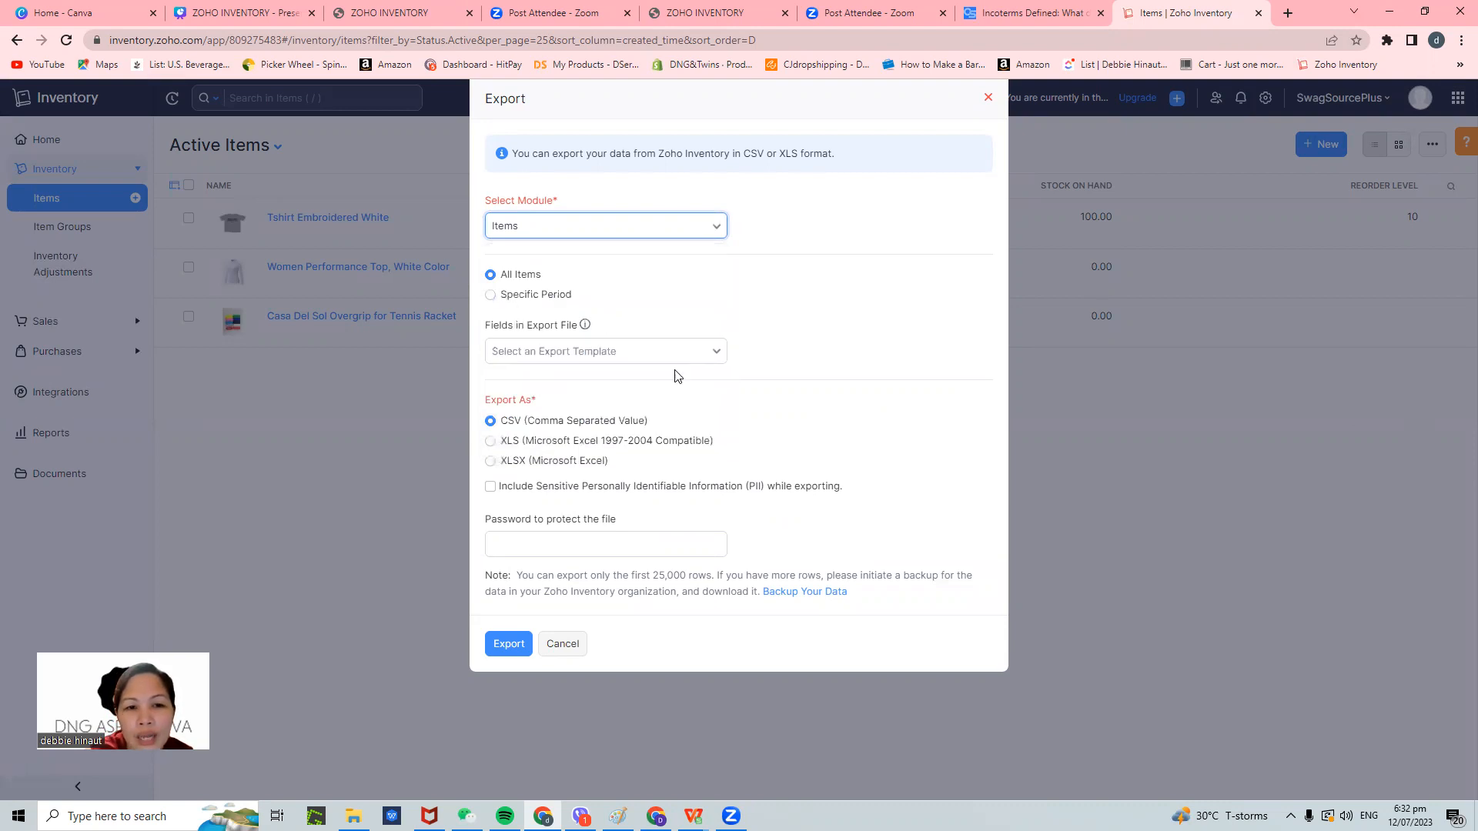
pyautogui.click(491, 297)
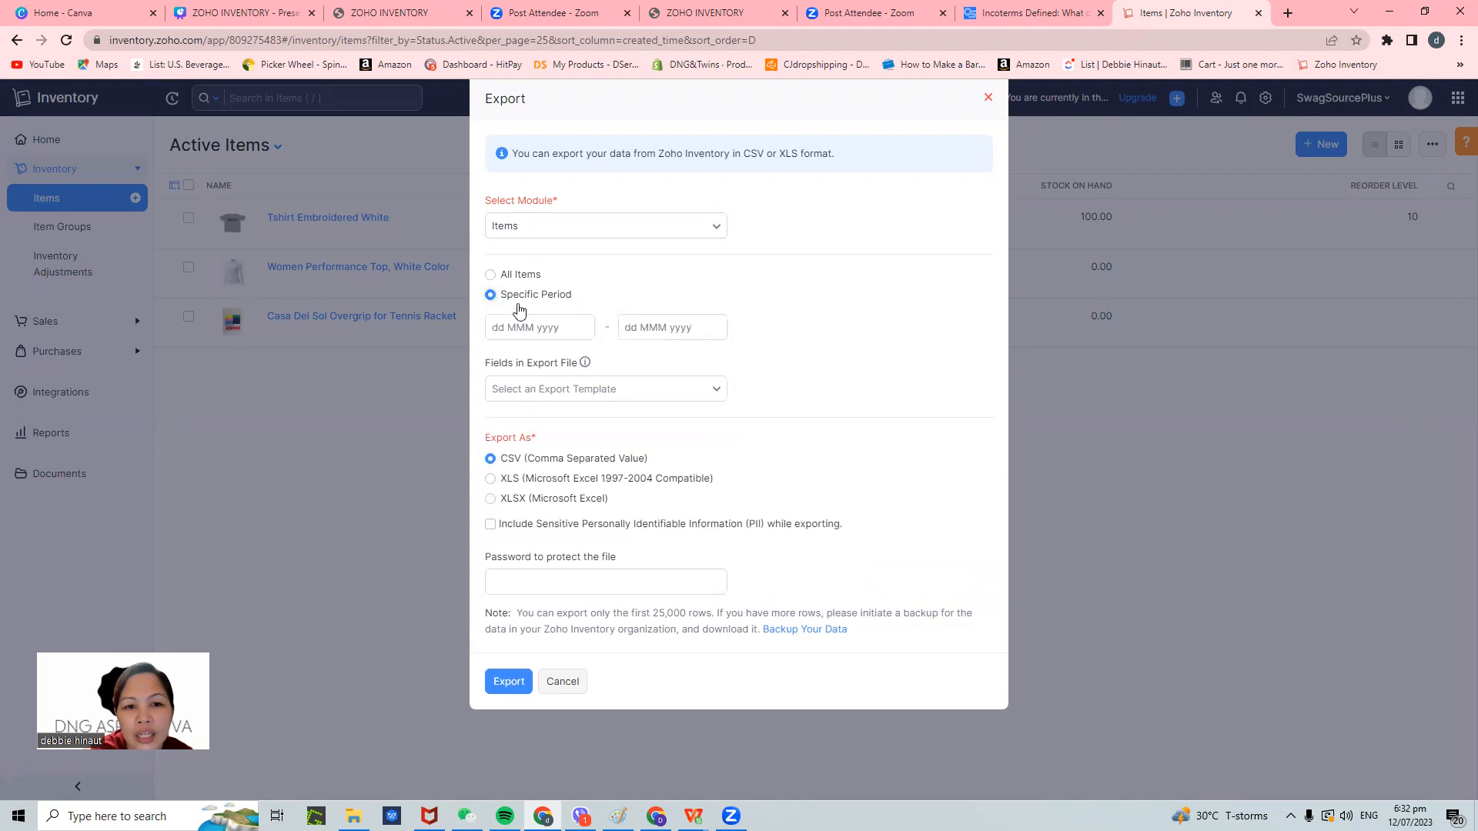
pyautogui.click(491, 275)
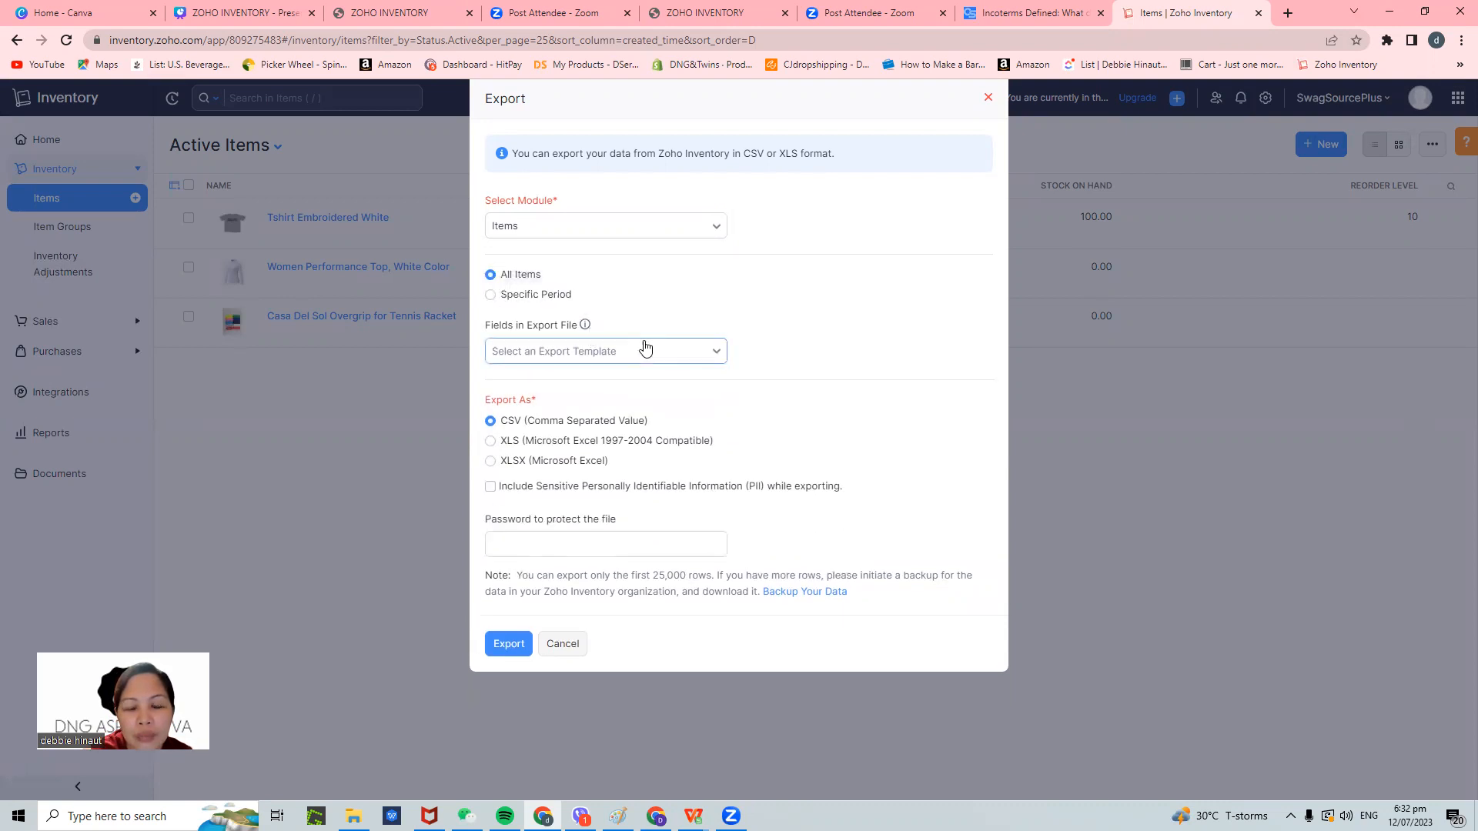
pyautogui.click(699, 355)
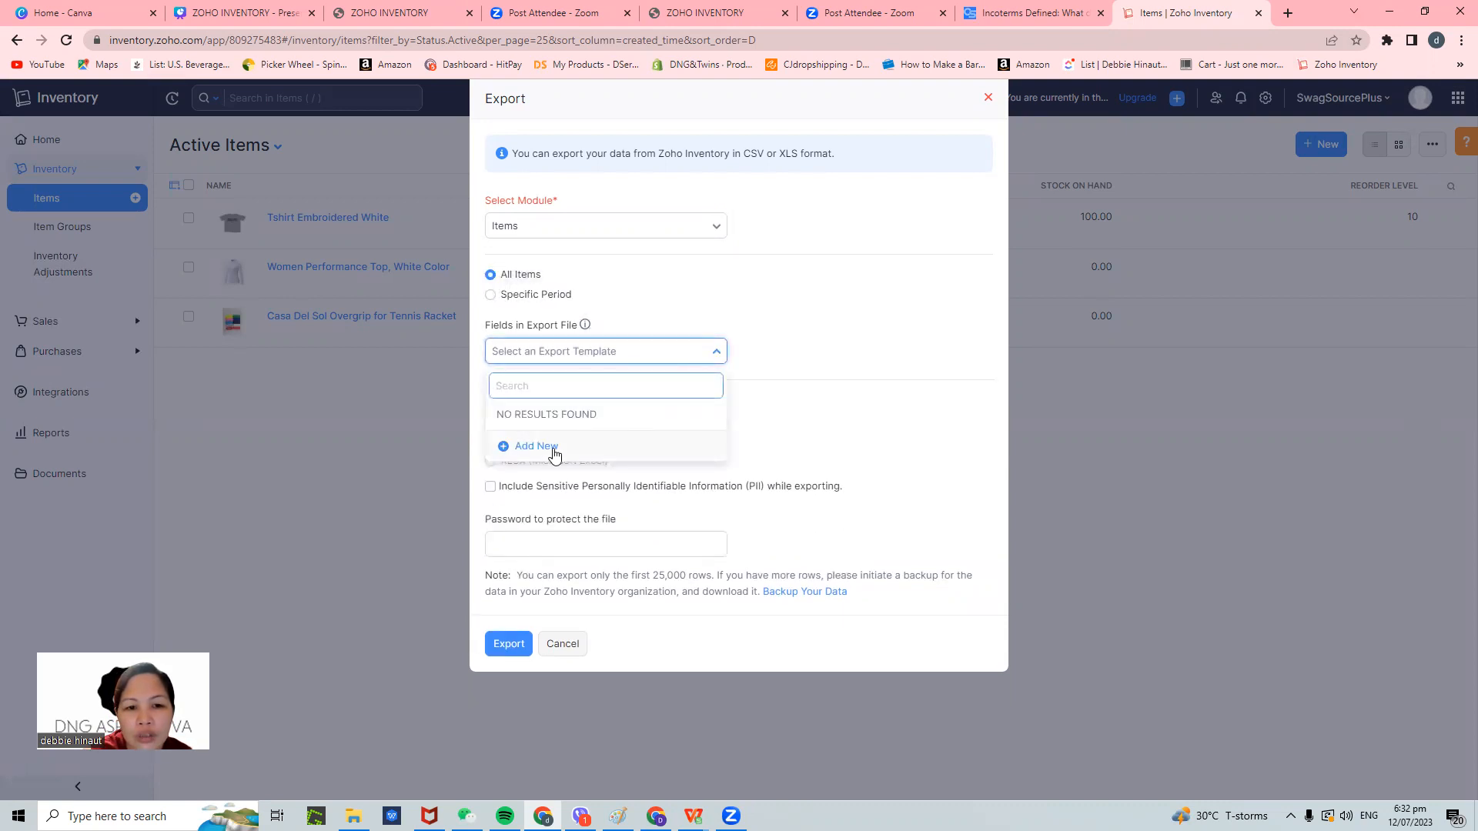
pyautogui.click(851, 300)
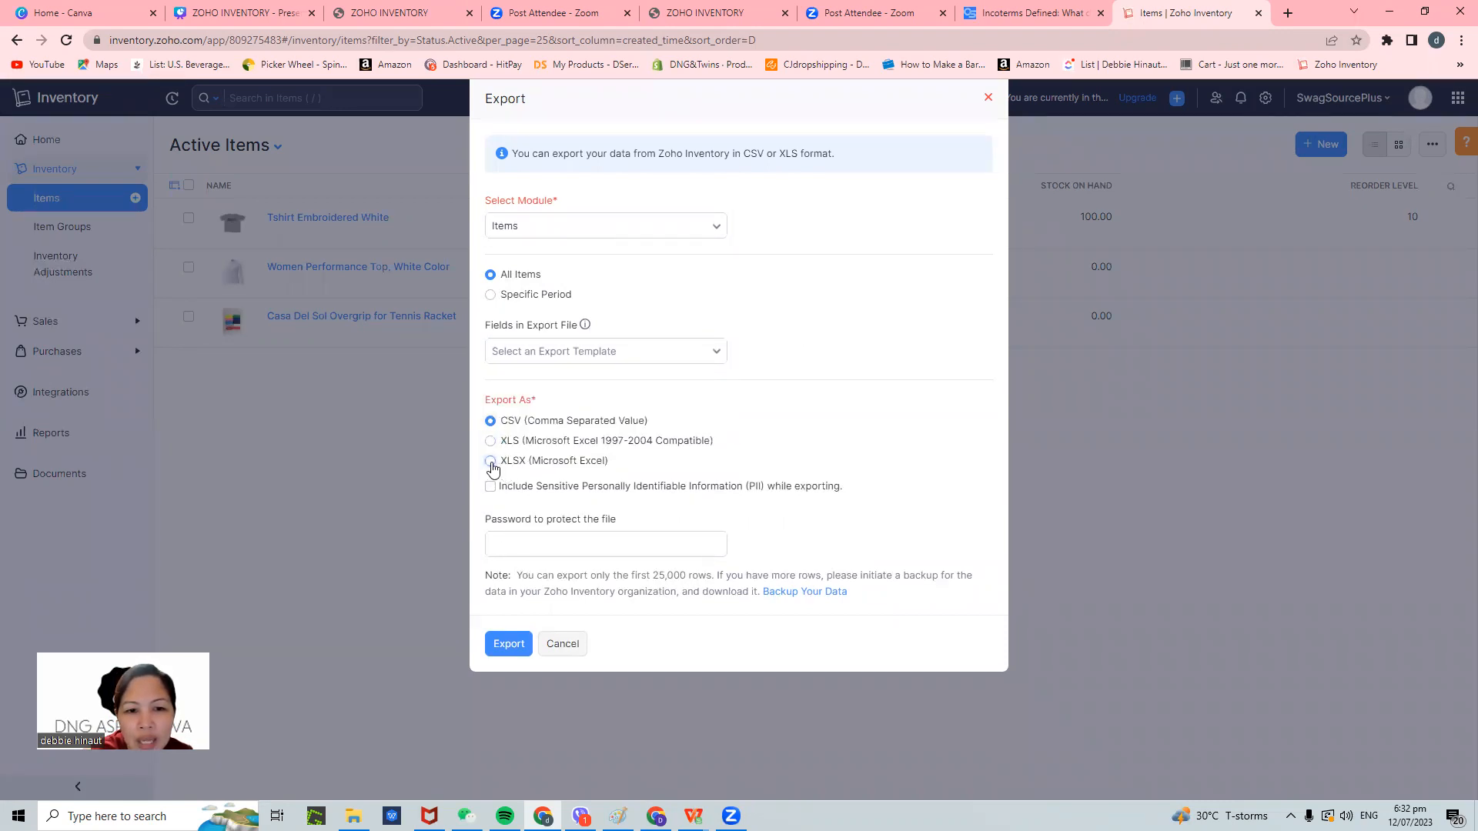
pyautogui.click(489, 462)
pyautogui.click(536, 545)
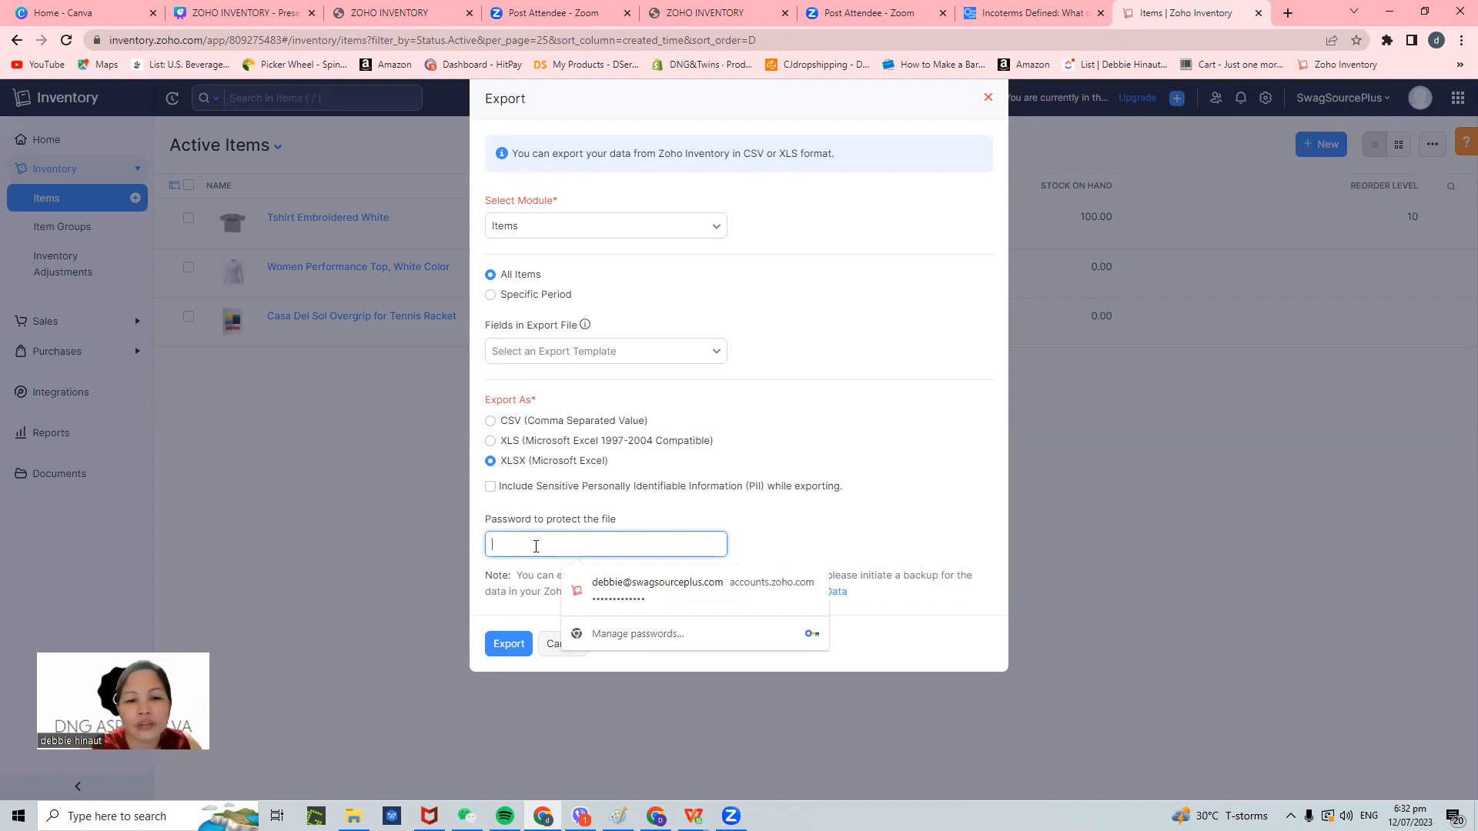
pyautogui.click(496, 644)
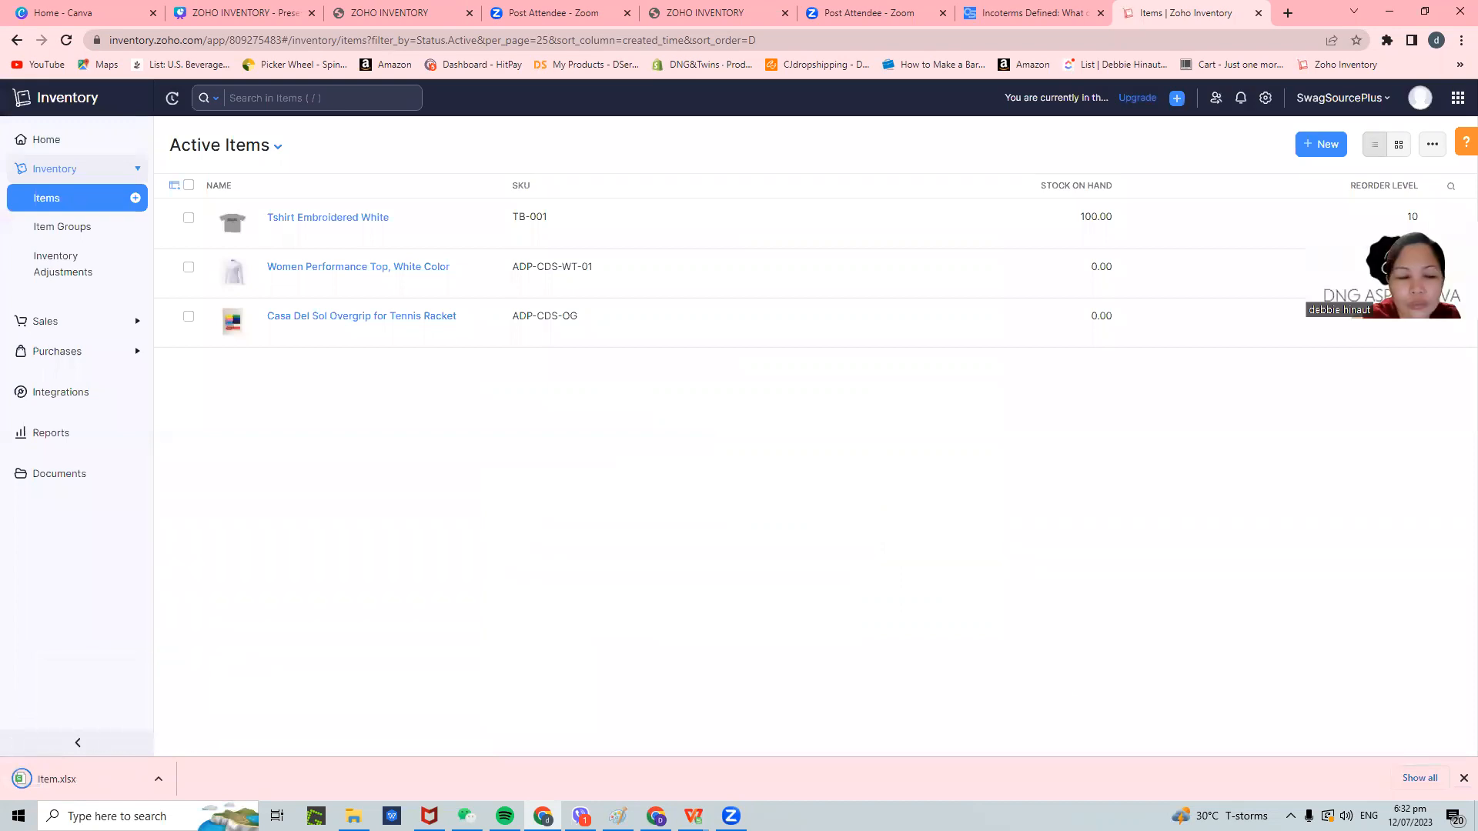
# - Open the downloaded Item.xlsx and widen columns A and B to show full IDs and names
pyautogui.click(93, 775)
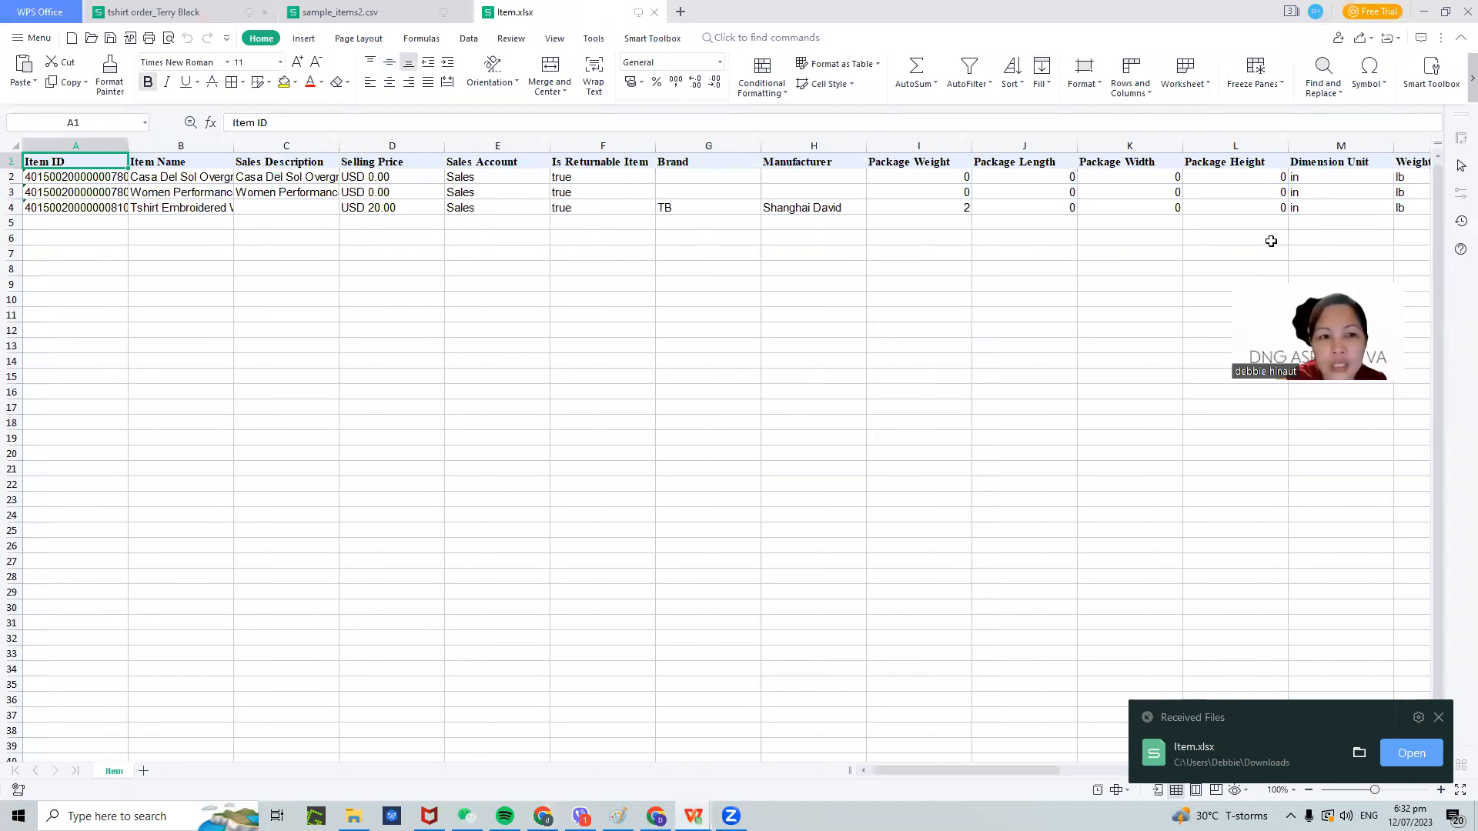
pyautogui.moveTo(127, 163); pyautogui.dragTo(185, 163)
pyautogui.moveTo(283, 144); pyautogui.dragTo(370, 163)
pyautogui.click(449, 269)
pyautogui.click(374, 162)
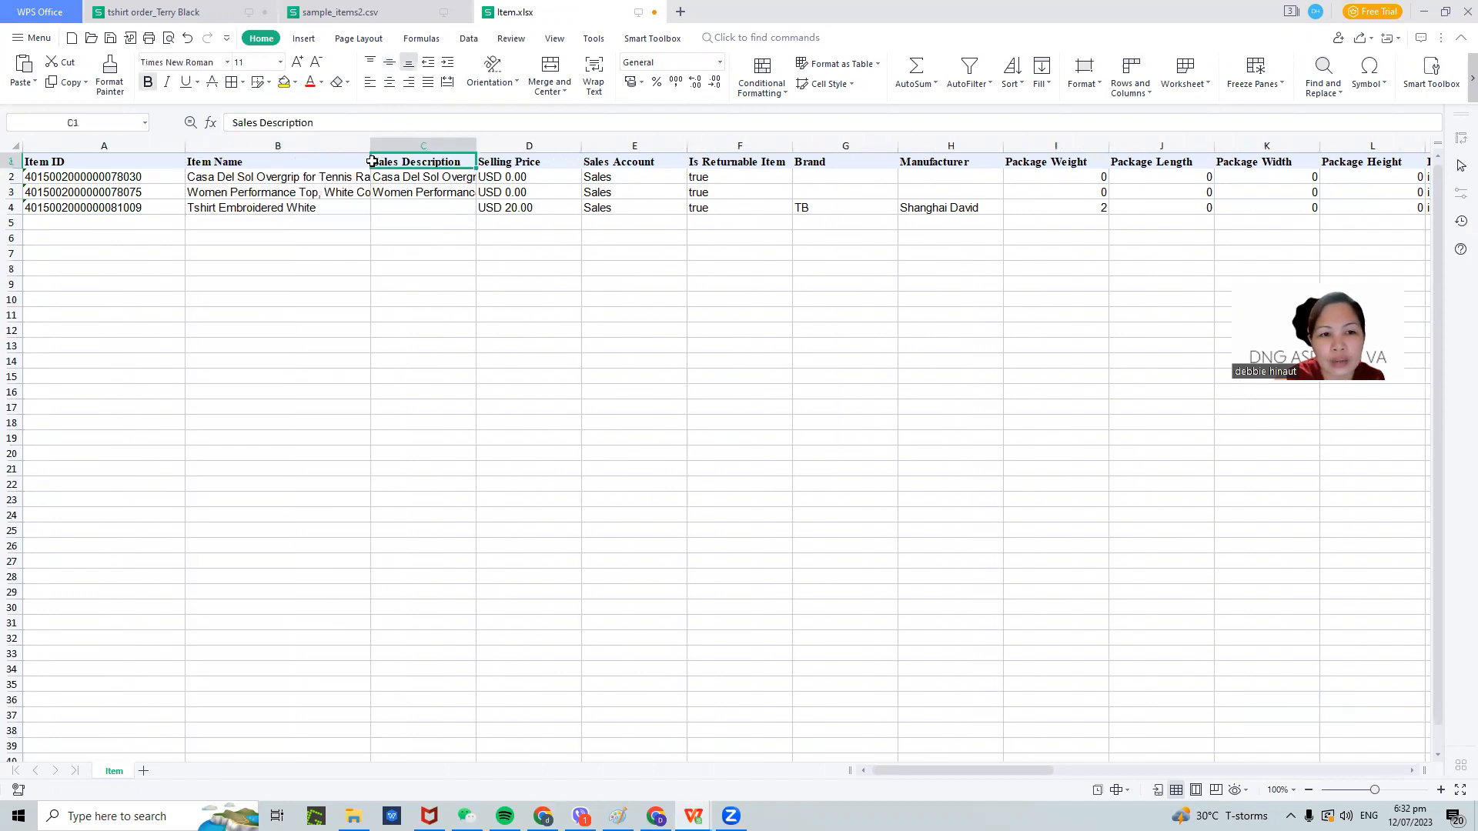
pyautogui.click(855, 360)
pyautogui.moveTo(370, 162); pyautogui.dragTo(455, 162)
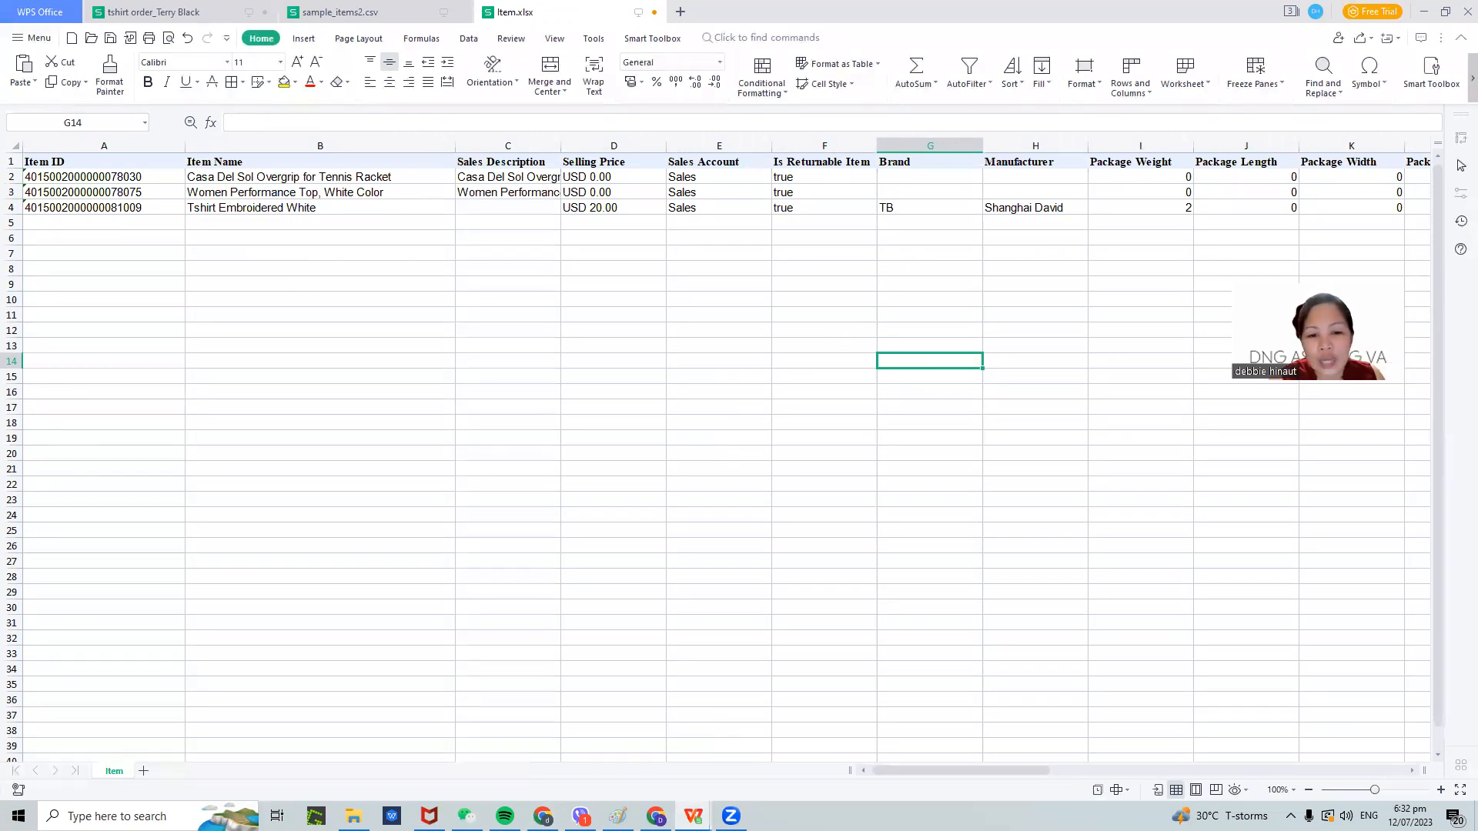
# - Switch back to Zoho Inventory, briefly reopening Item.xlsx before minimizing it
pyautogui.click(543, 816)
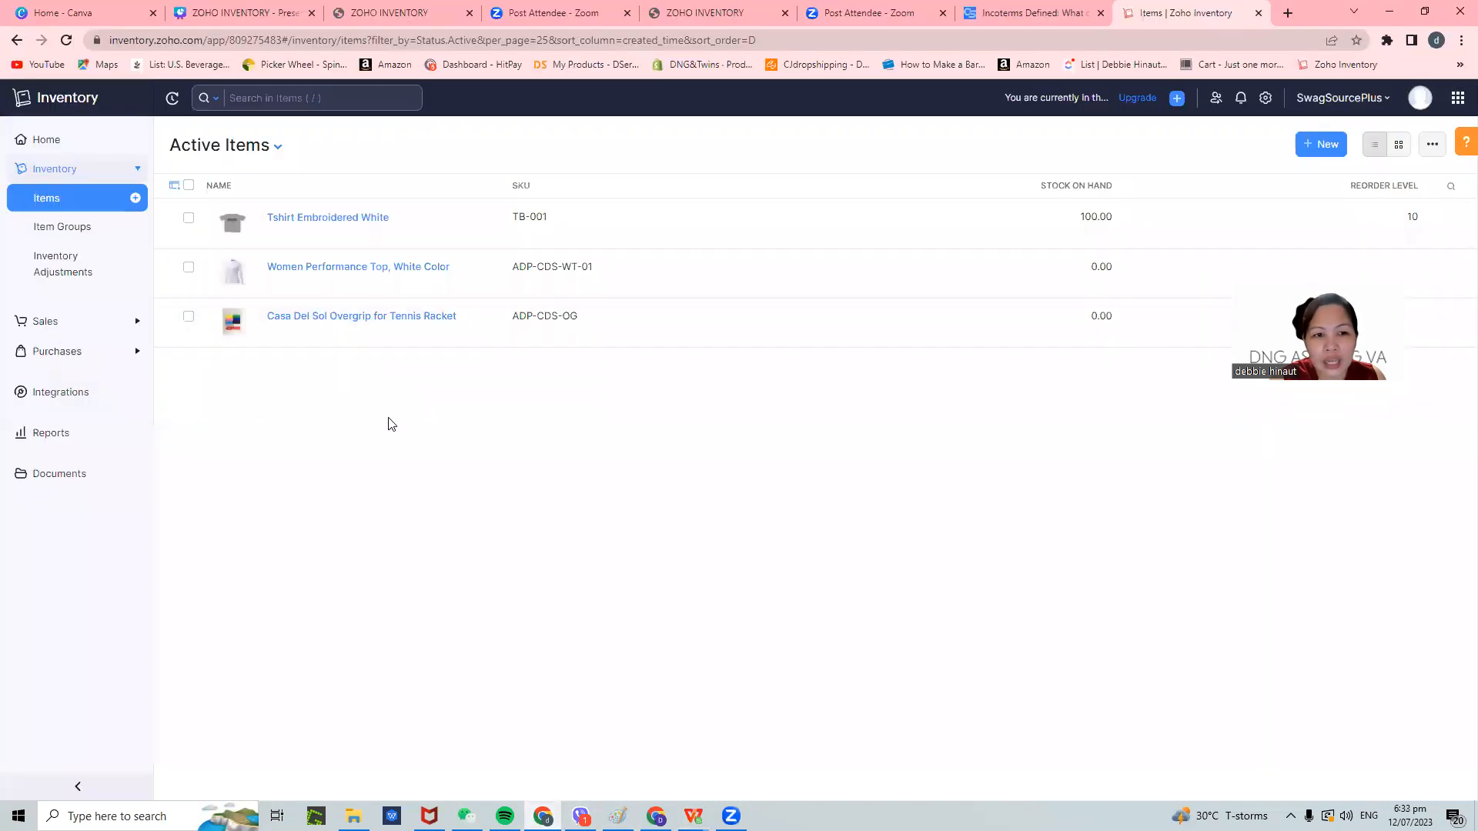
pyautogui.moveTo(693, 816)
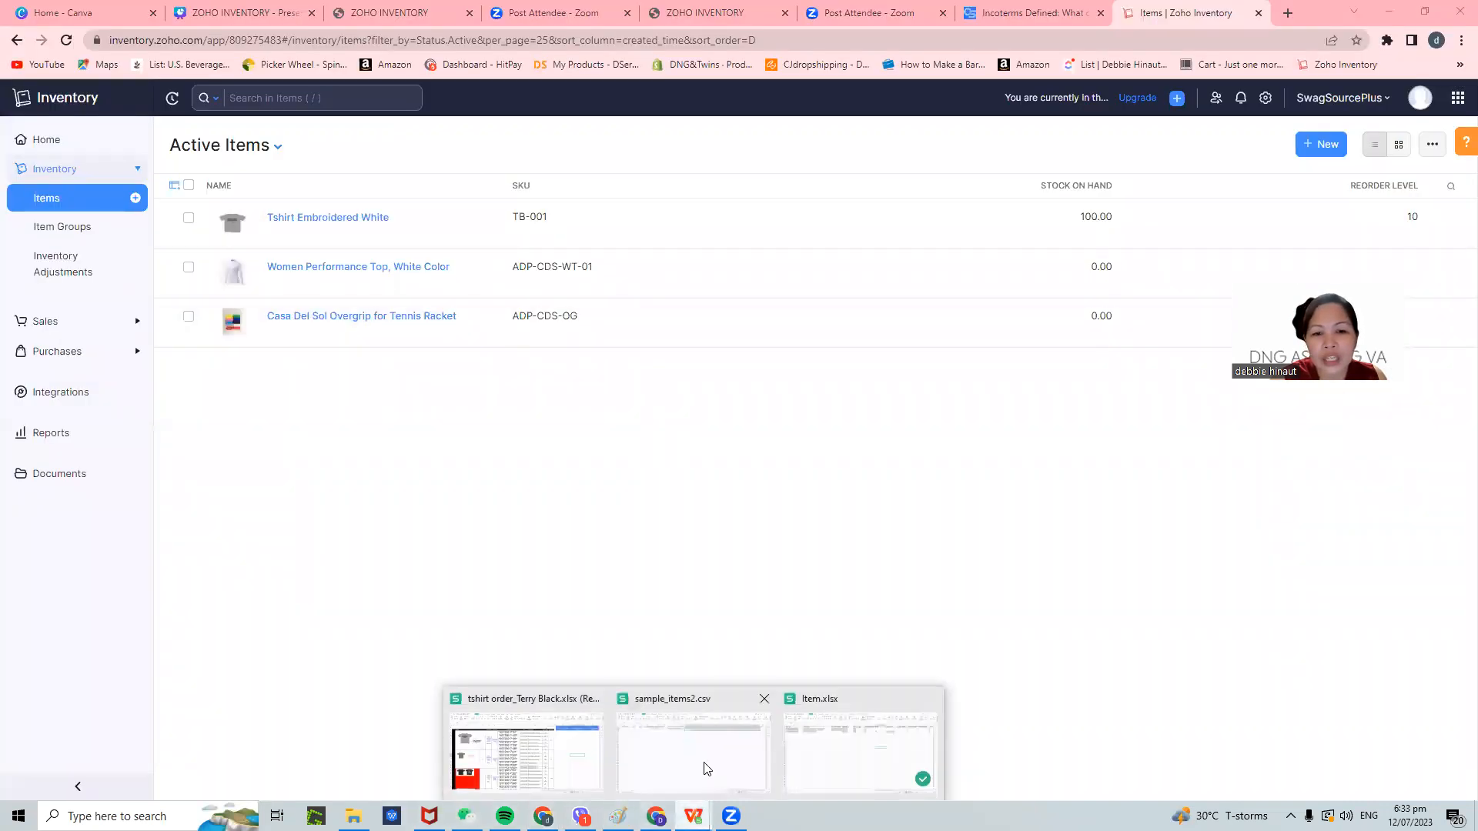
pyautogui.click(830, 748)
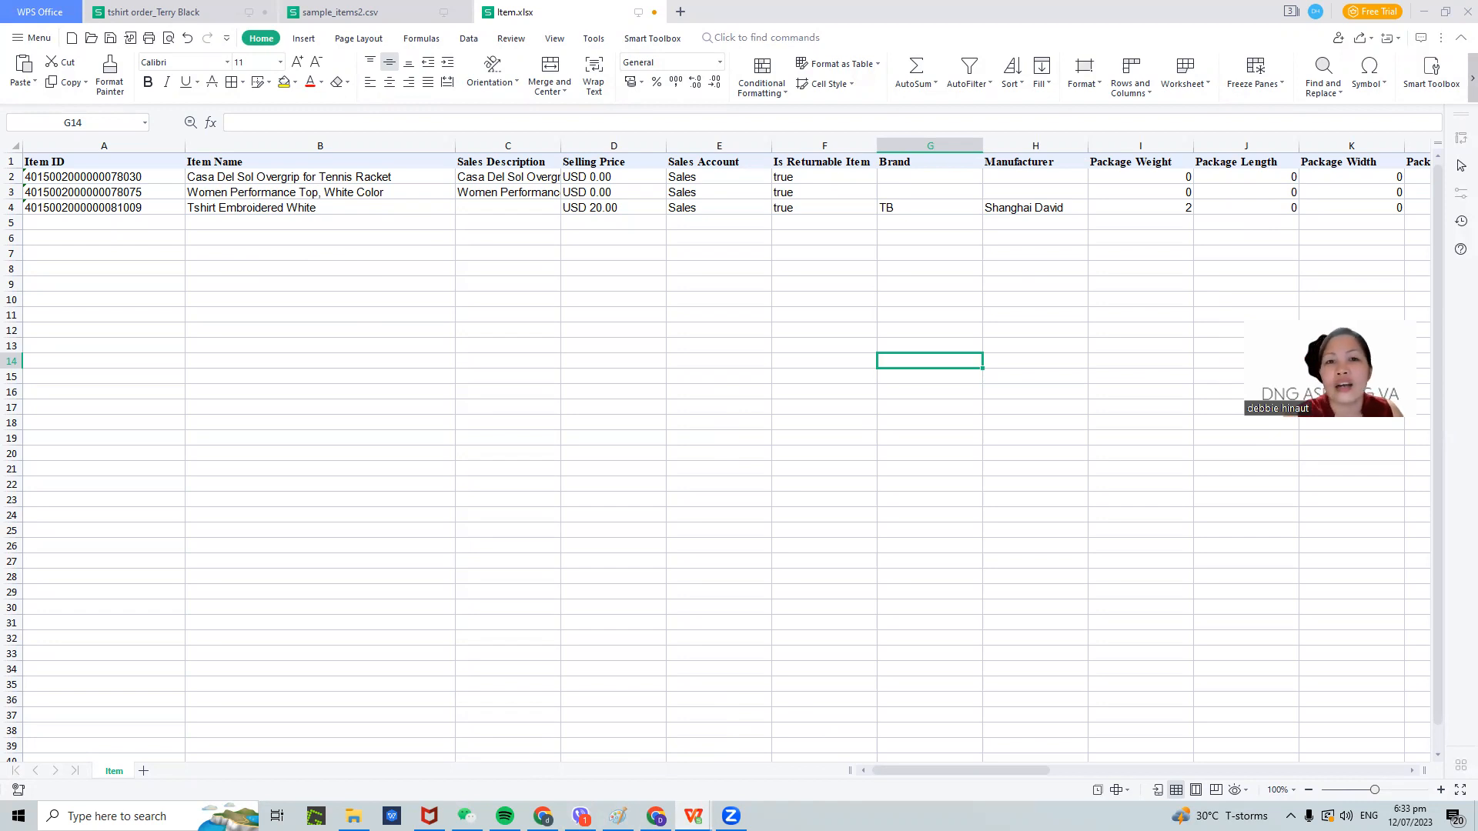
pyautogui.click(1424, 11)
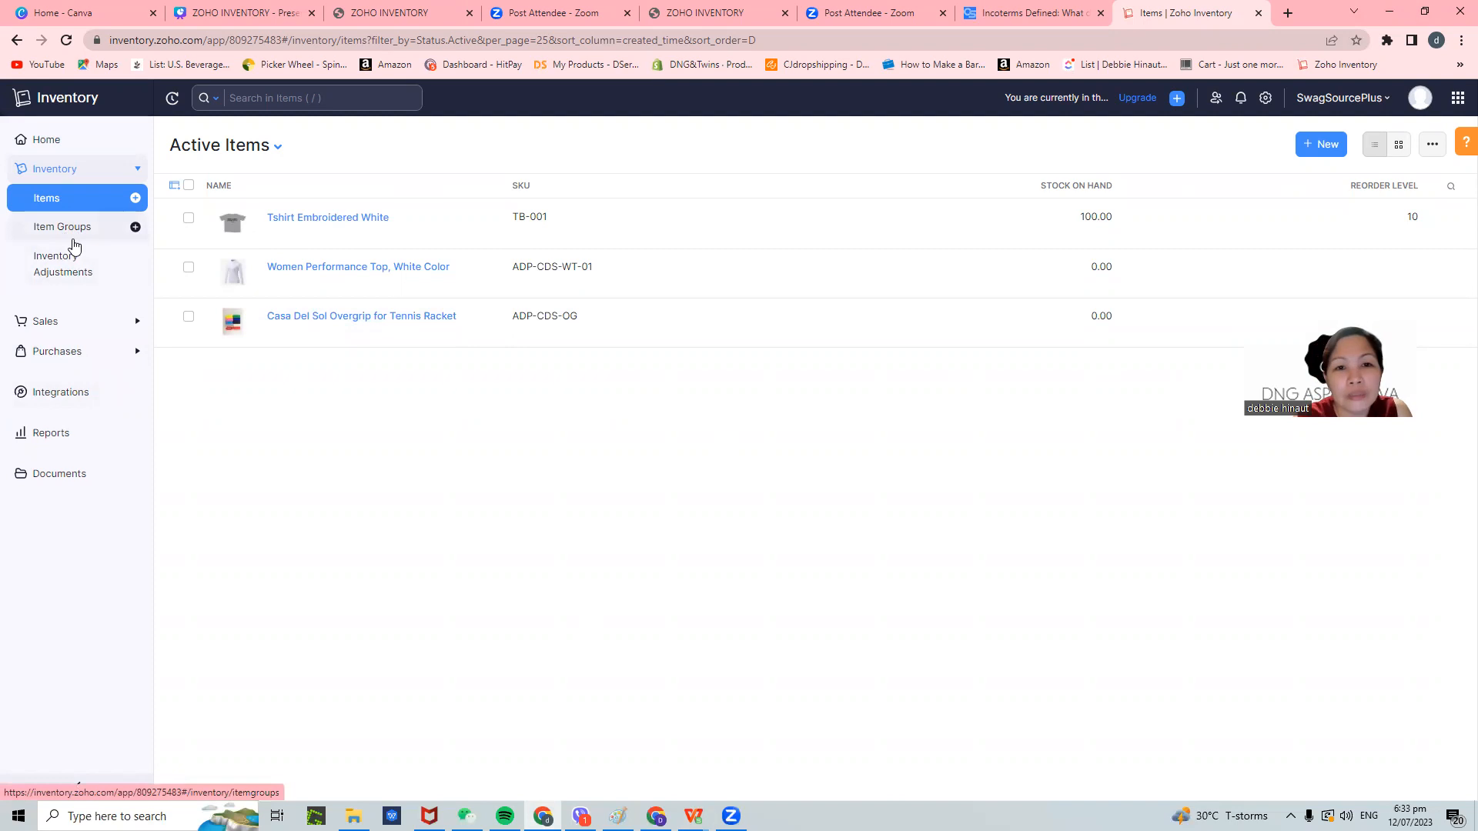
# - Start a new inventory adjustment from the Inventory Adjustments page
pyautogui.click(65, 266)
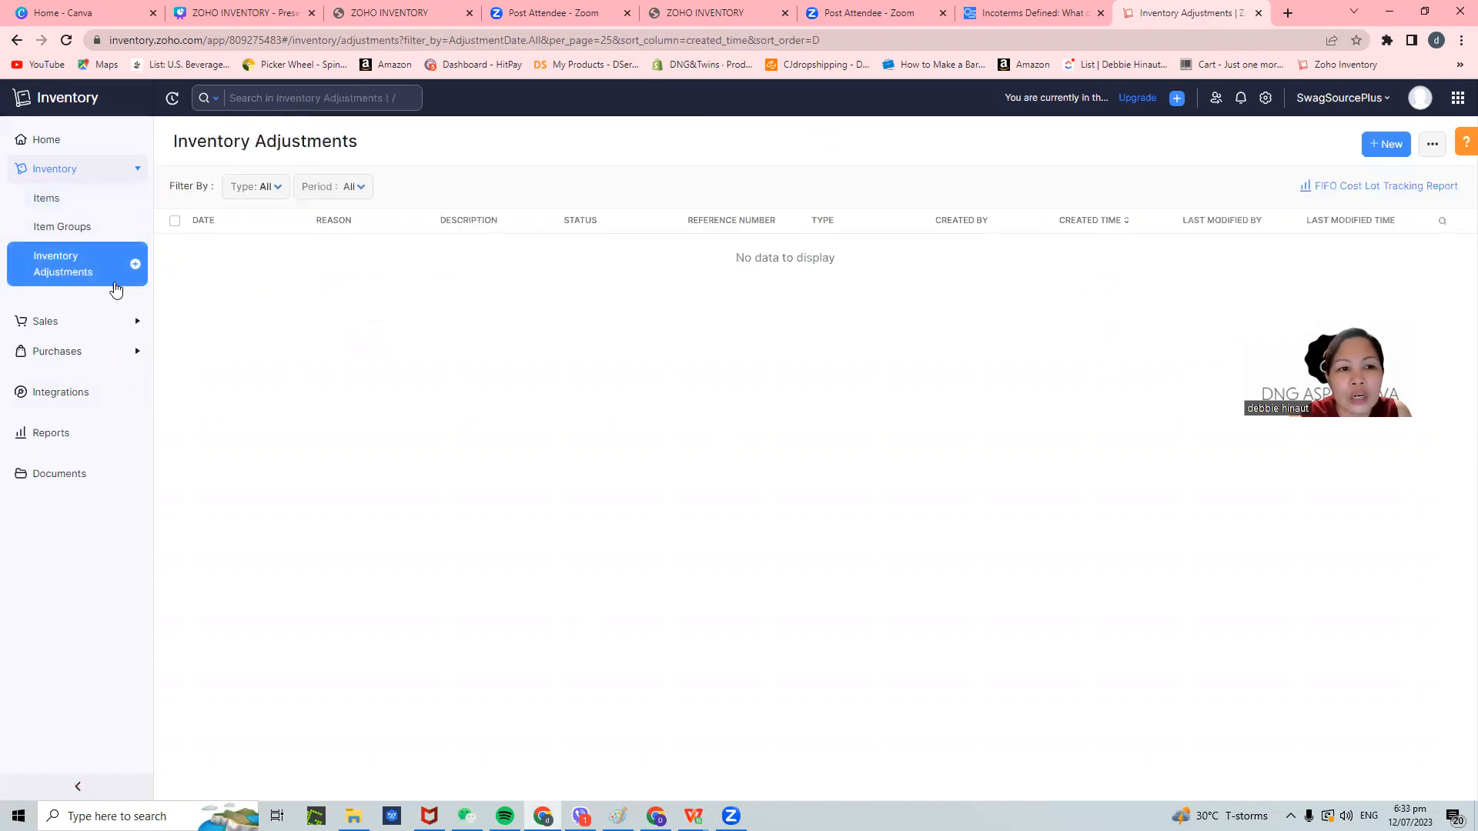
pyautogui.click(137, 264)
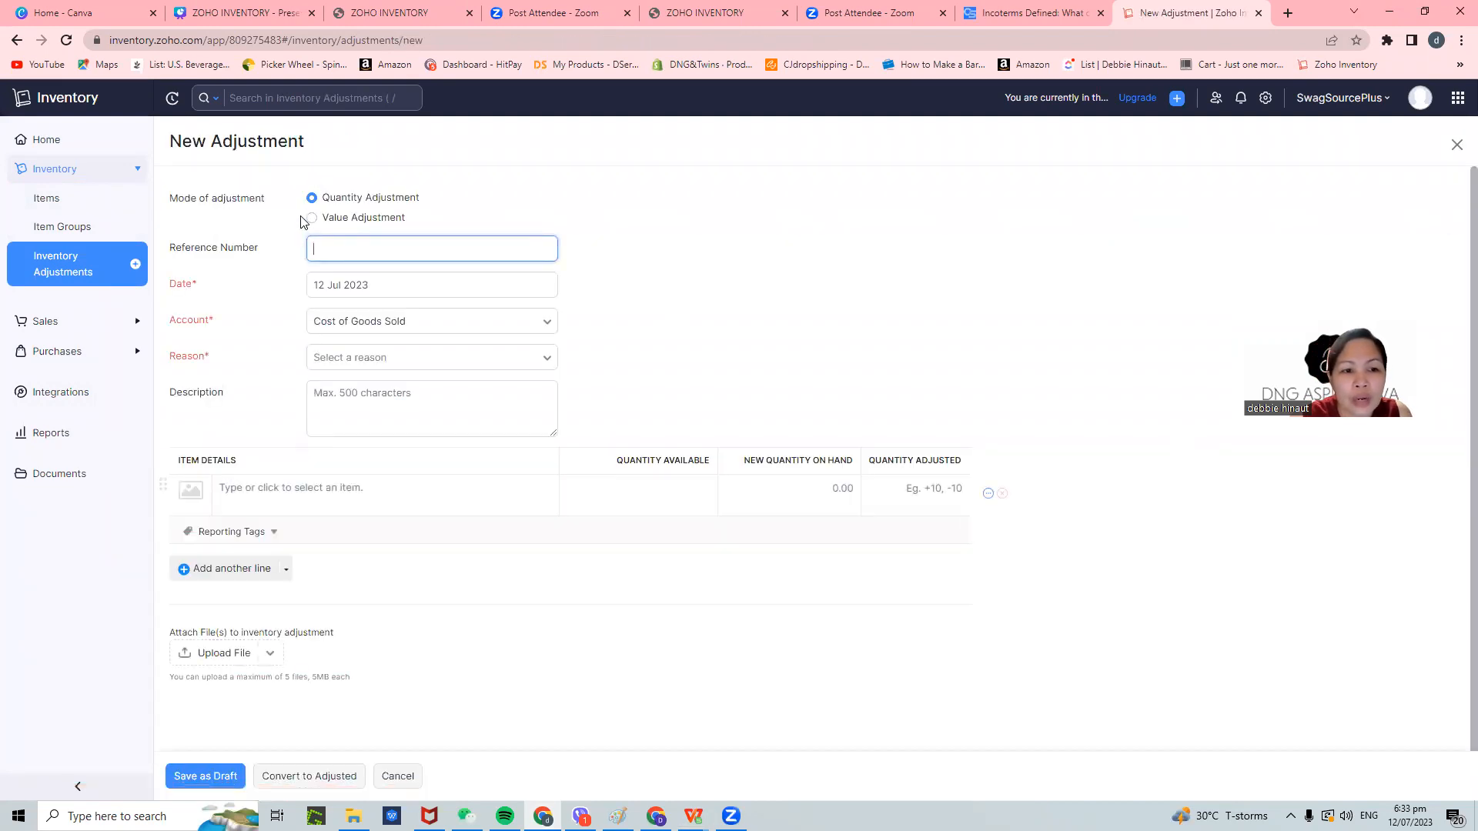
pyautogui.scroll(-1, 656, 539)
pyautogui.scroll(1, 656, 539)
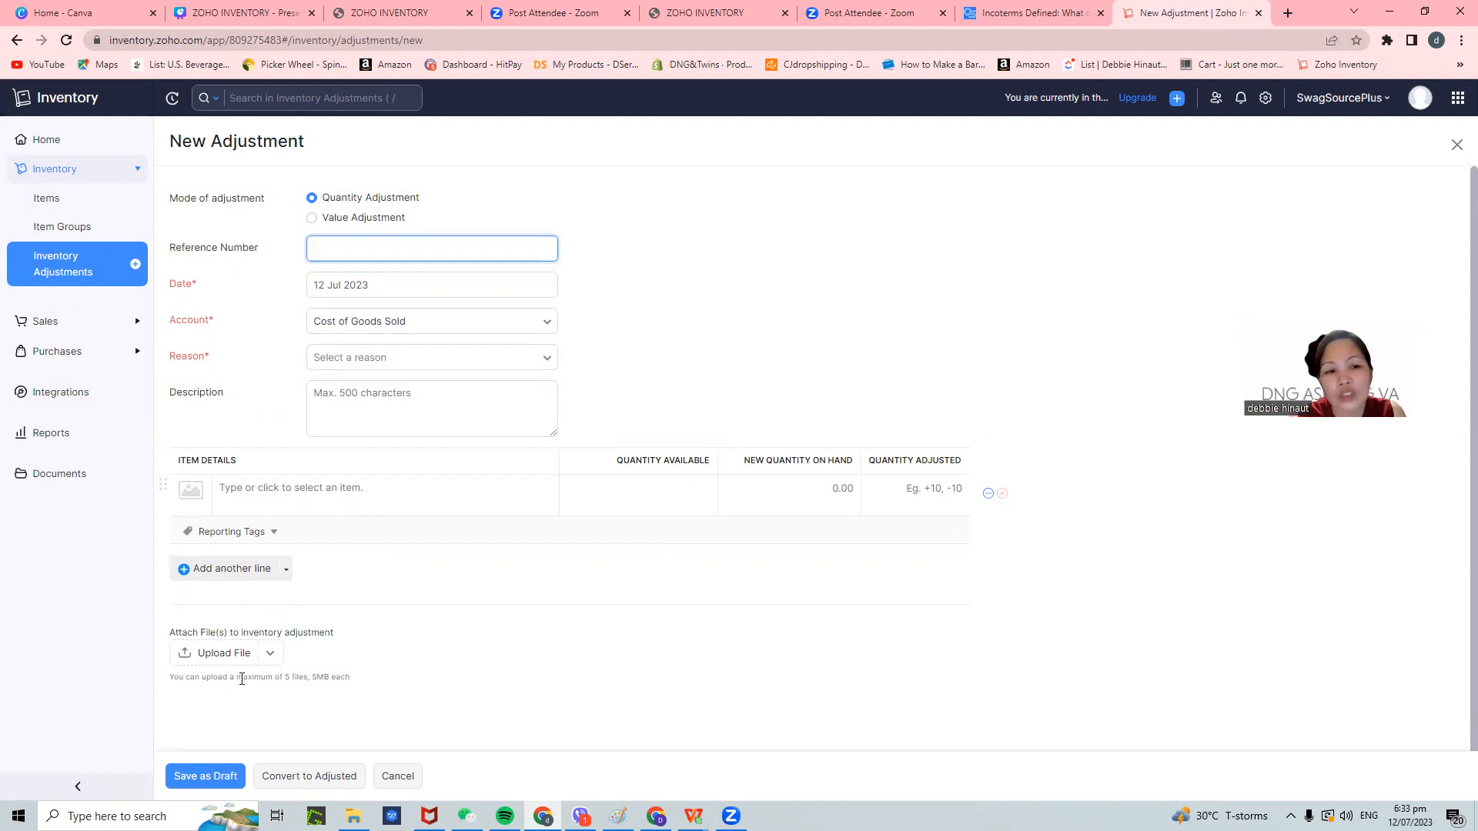
# - Review the Date, Account and Reason fields, keeping 12 Jul 2023 and Cost of Goods Sold
pyautogui.click(366, 285)
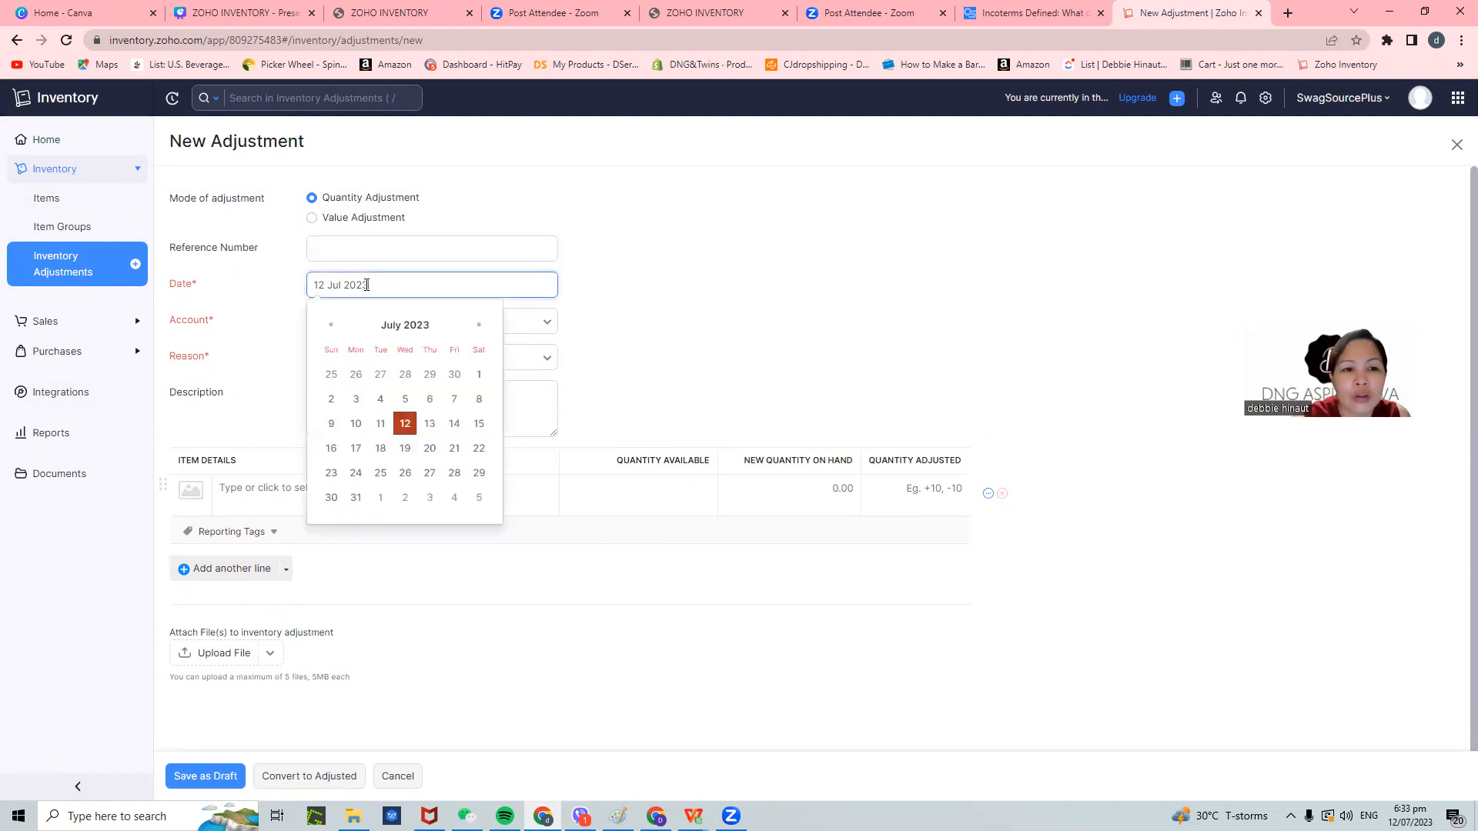
pyautogui.click(741, 394)
pyautogui.click(458, 323)
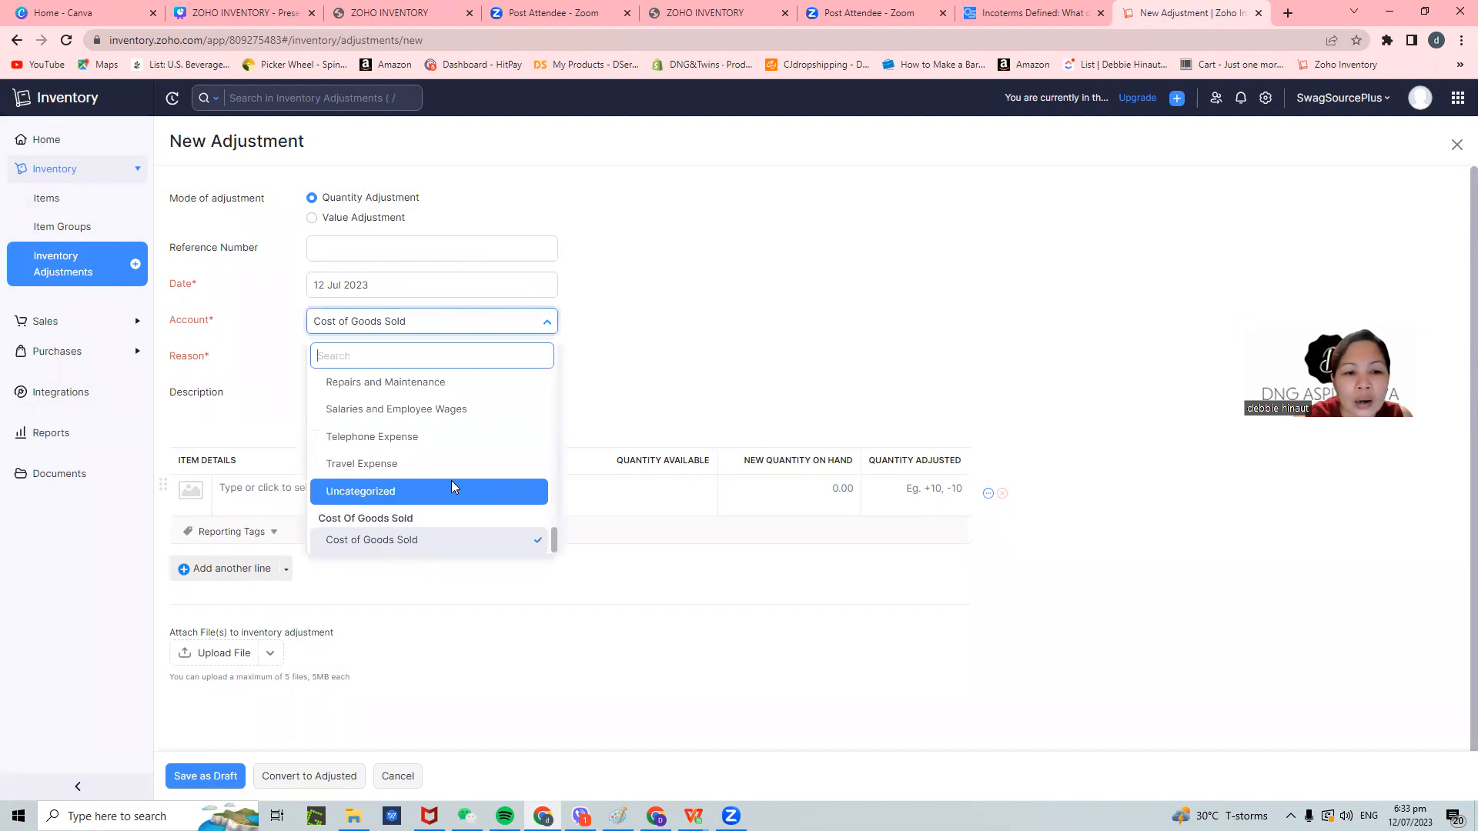
pyautogui.scroll(4, 451, 477)
pyautogui.scroll(5, 447, 450)
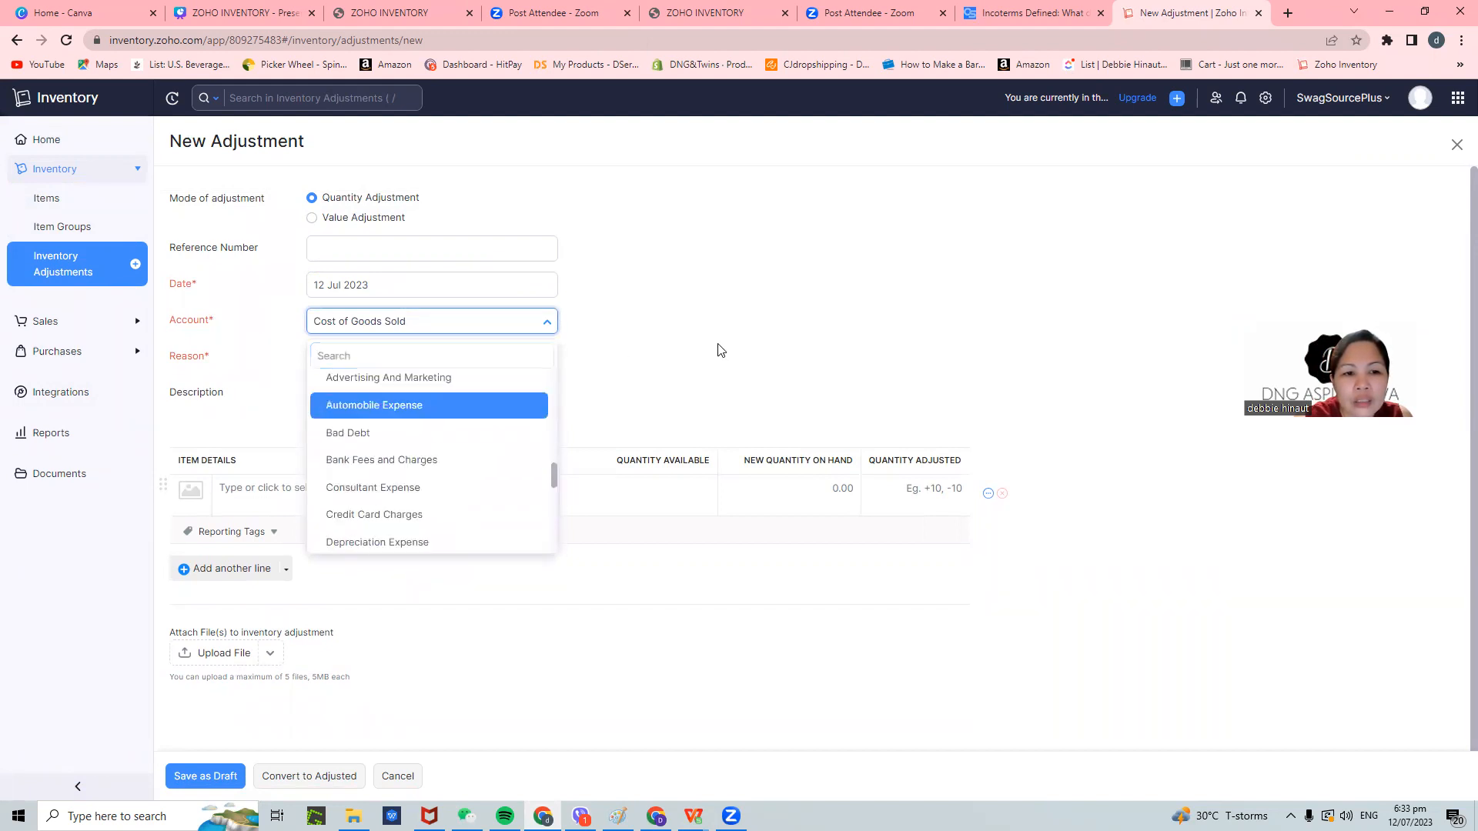
pyautogui.click(440, 374)
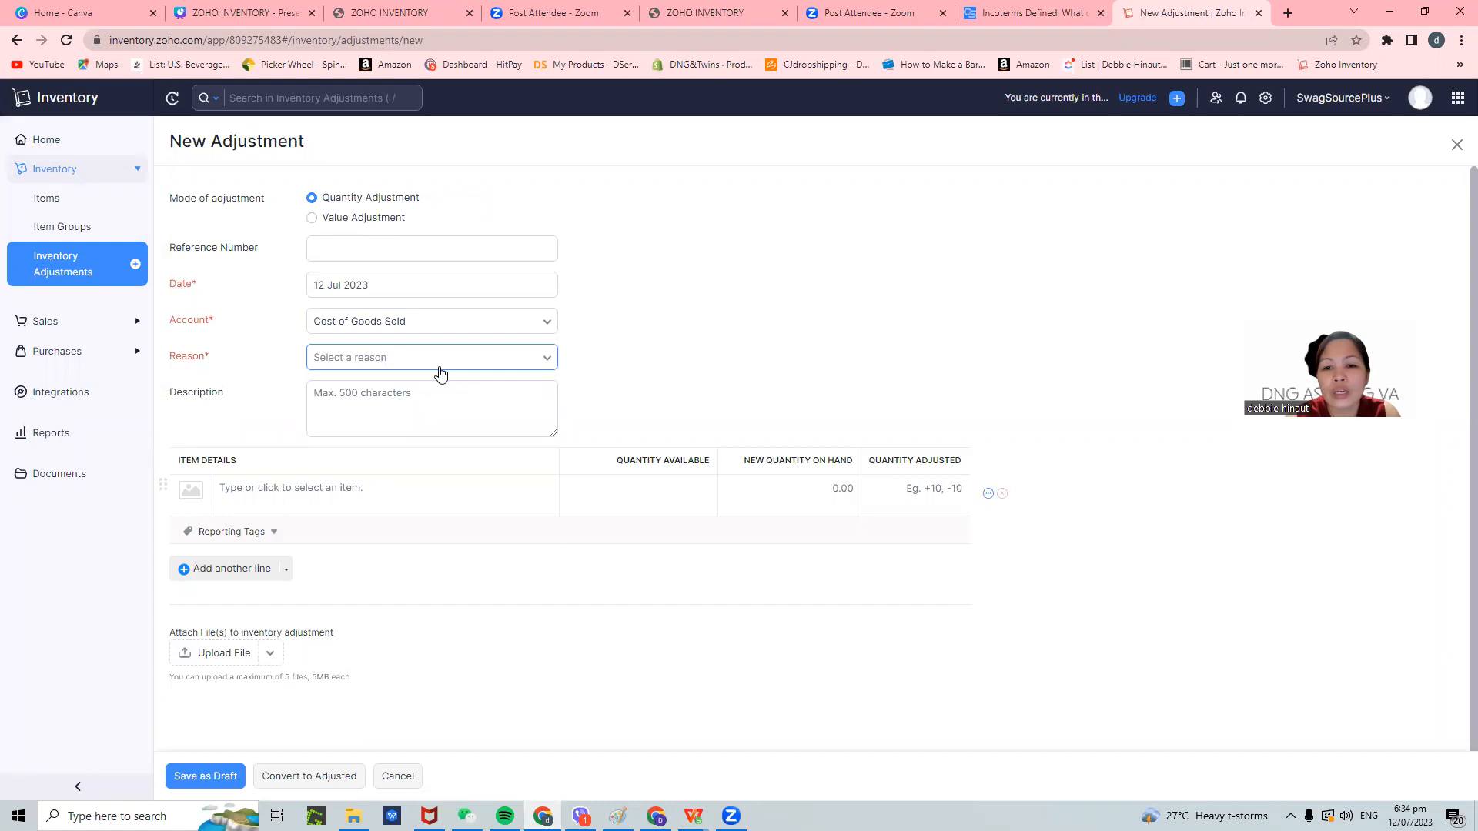
pyautogui.click(443, 344)
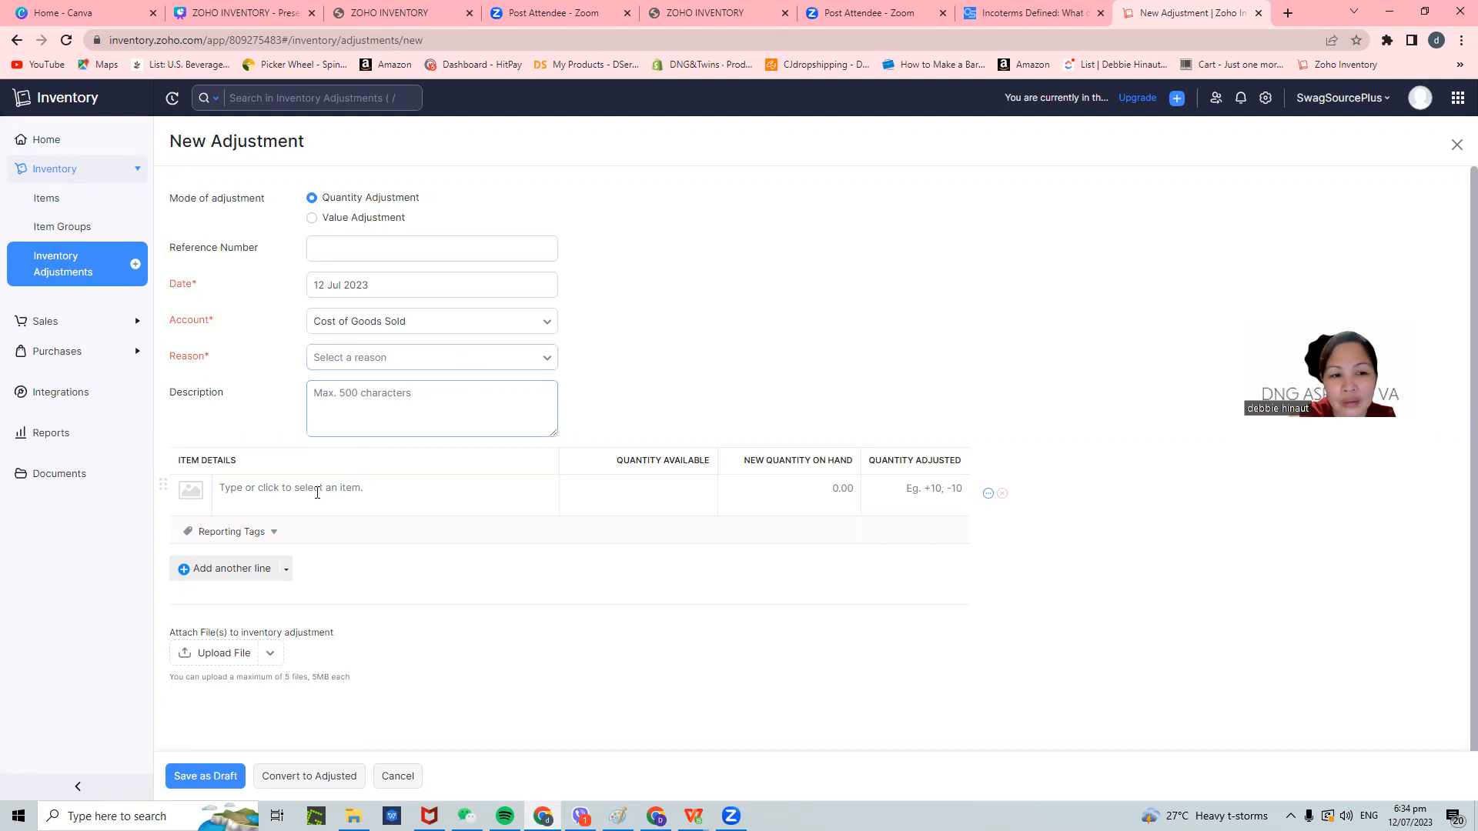
# - Begin an individual New Customer under Sales, then abandon it via Packages for Sales Orders
pyautogui.click(94, 329)
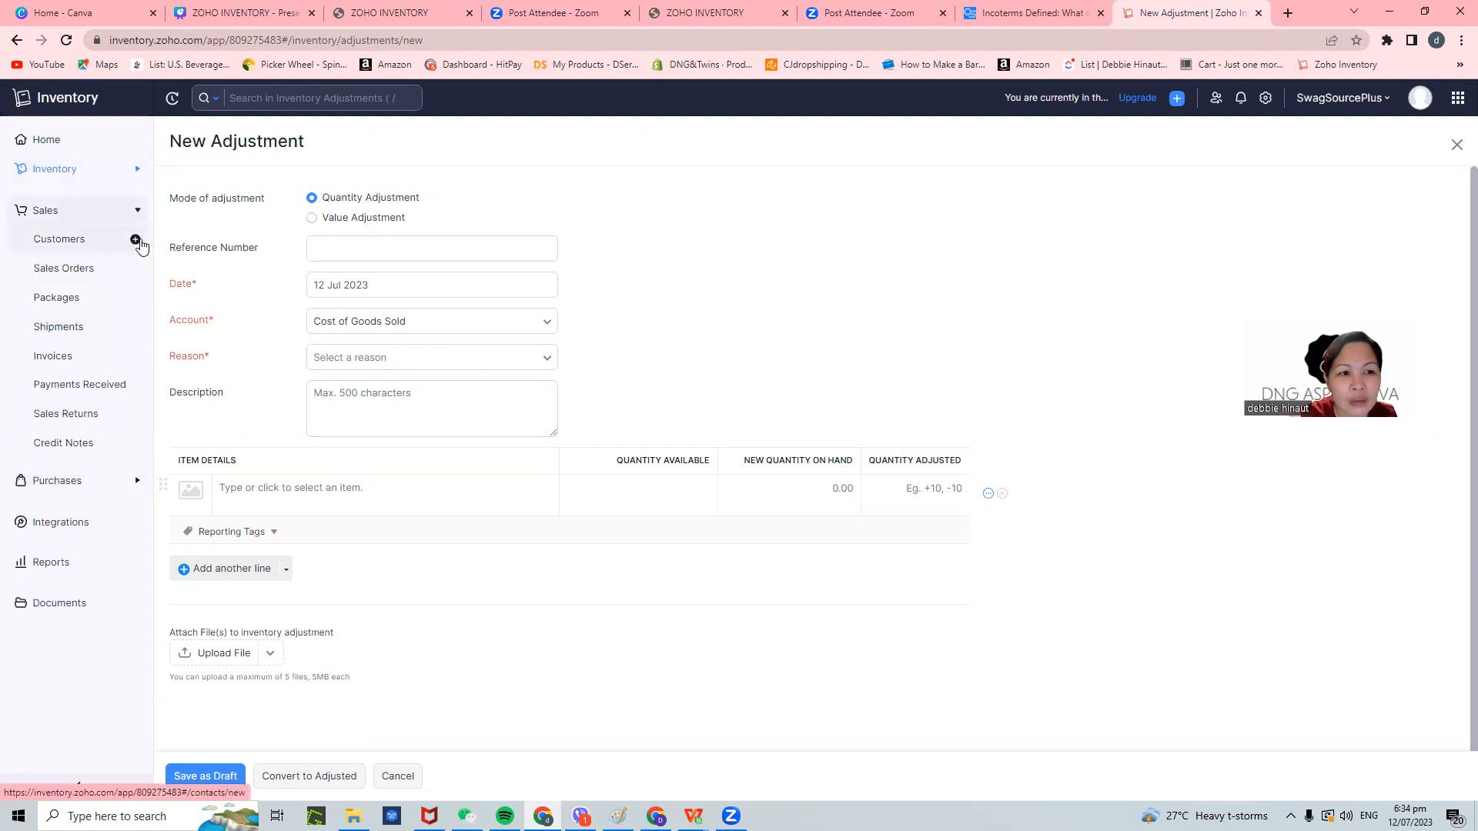
pyautogui.click(136, 241)
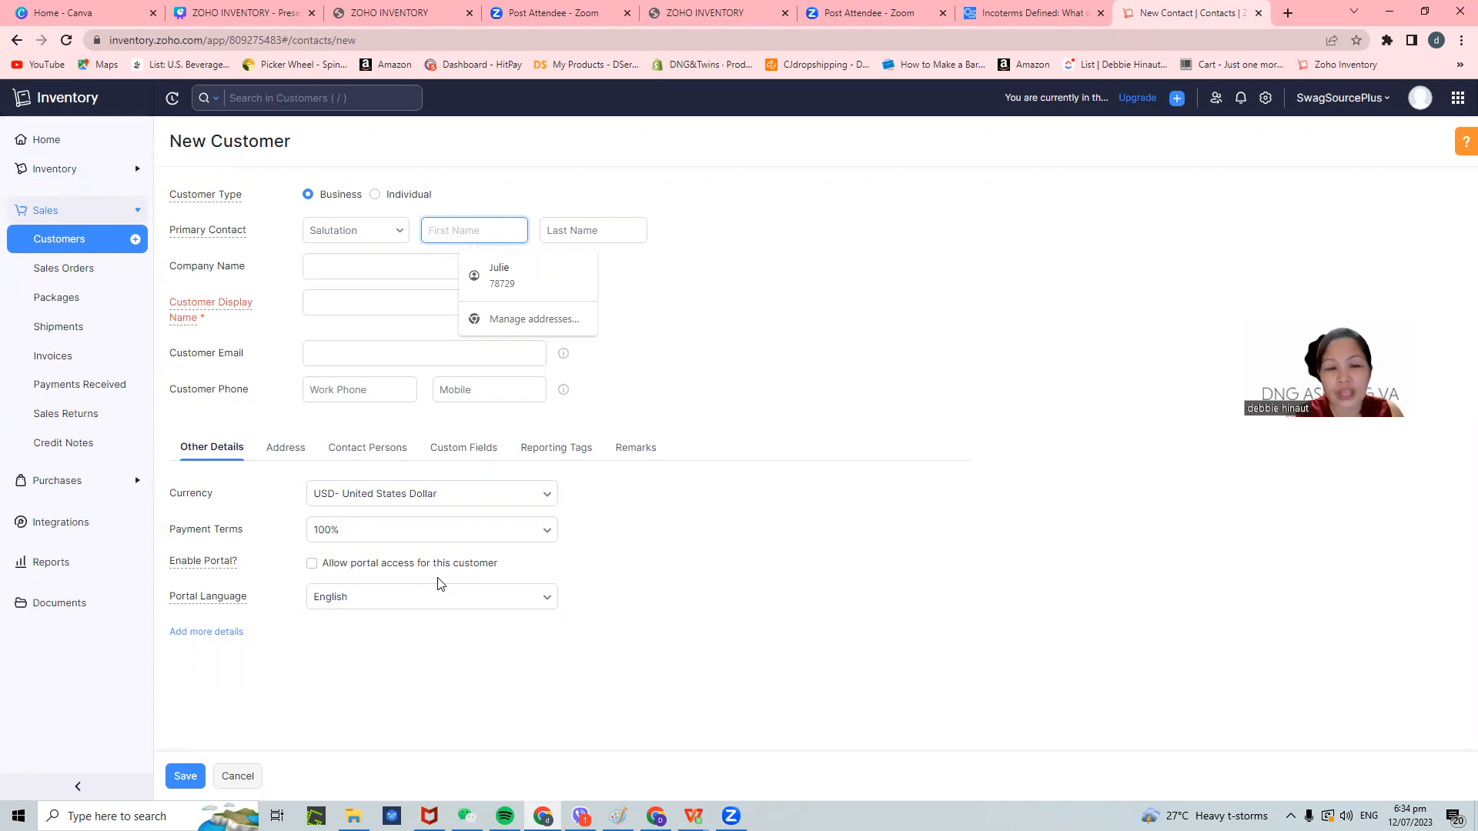
pyautogui.click(375, 195)
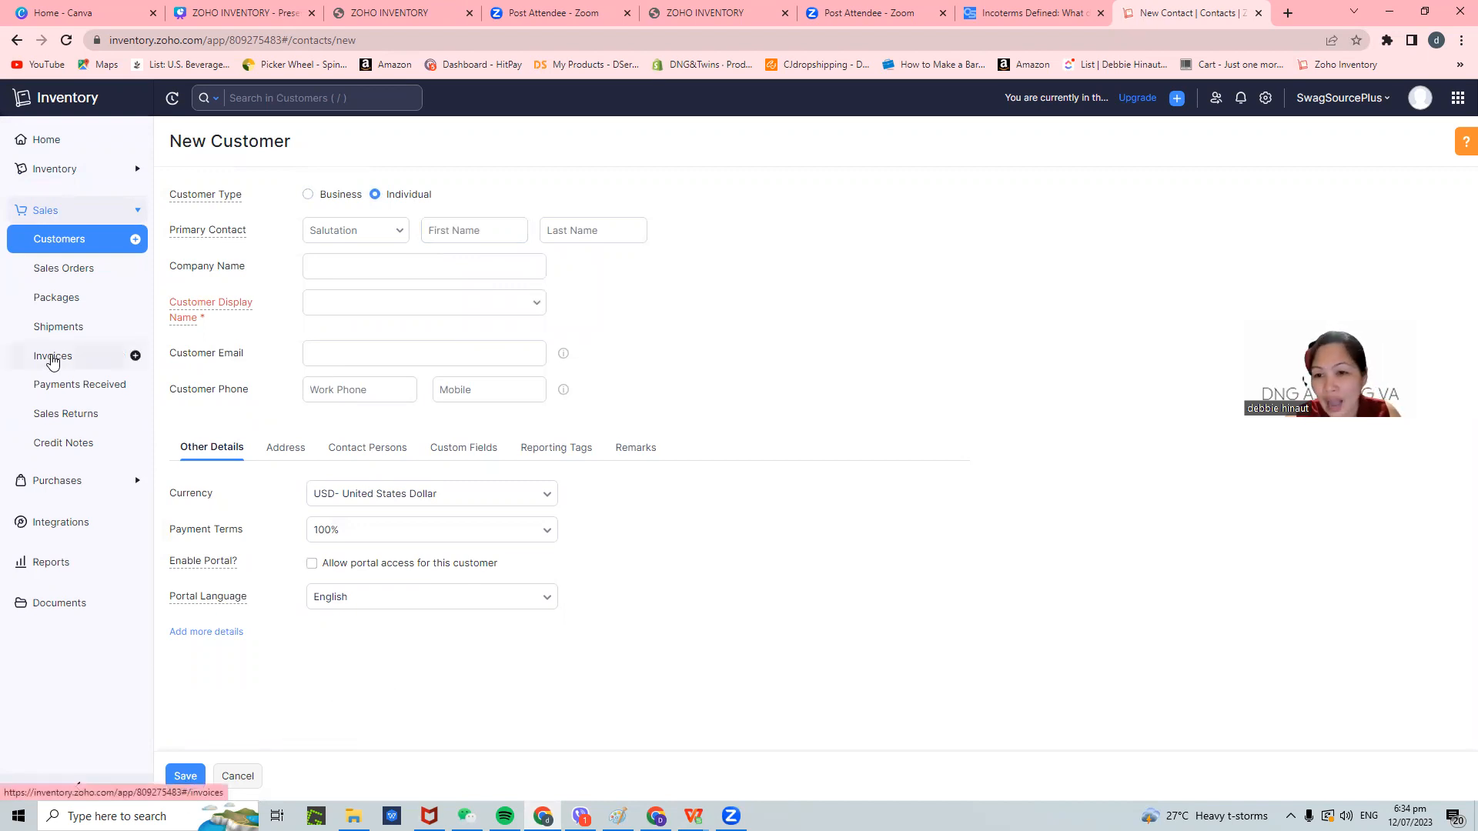
pyautogui.click(462, 306)
pyautogui.click(537, 304)
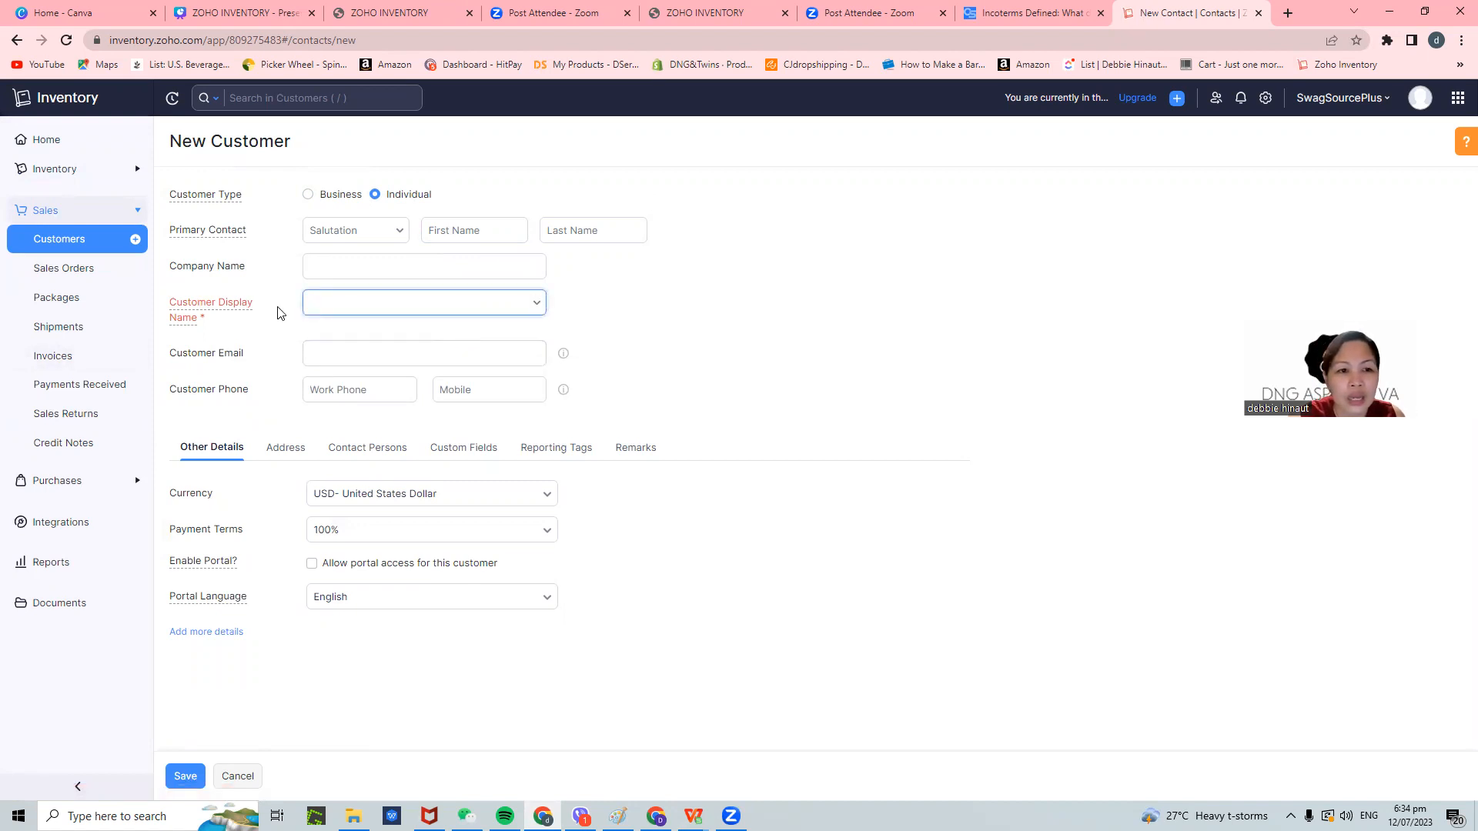
pyautogui.click(45, 307)
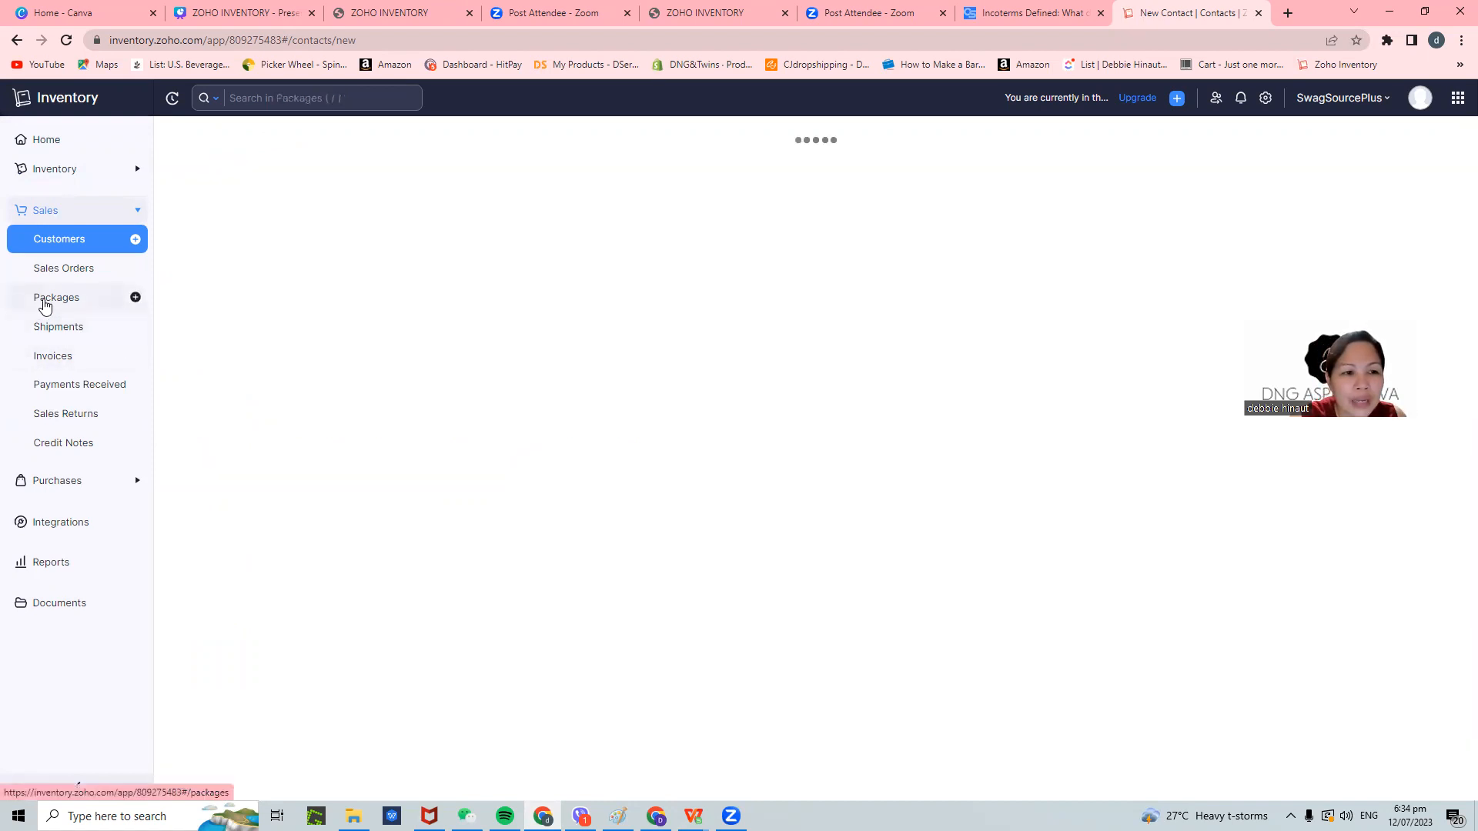
pyautogui.click(80, 271)
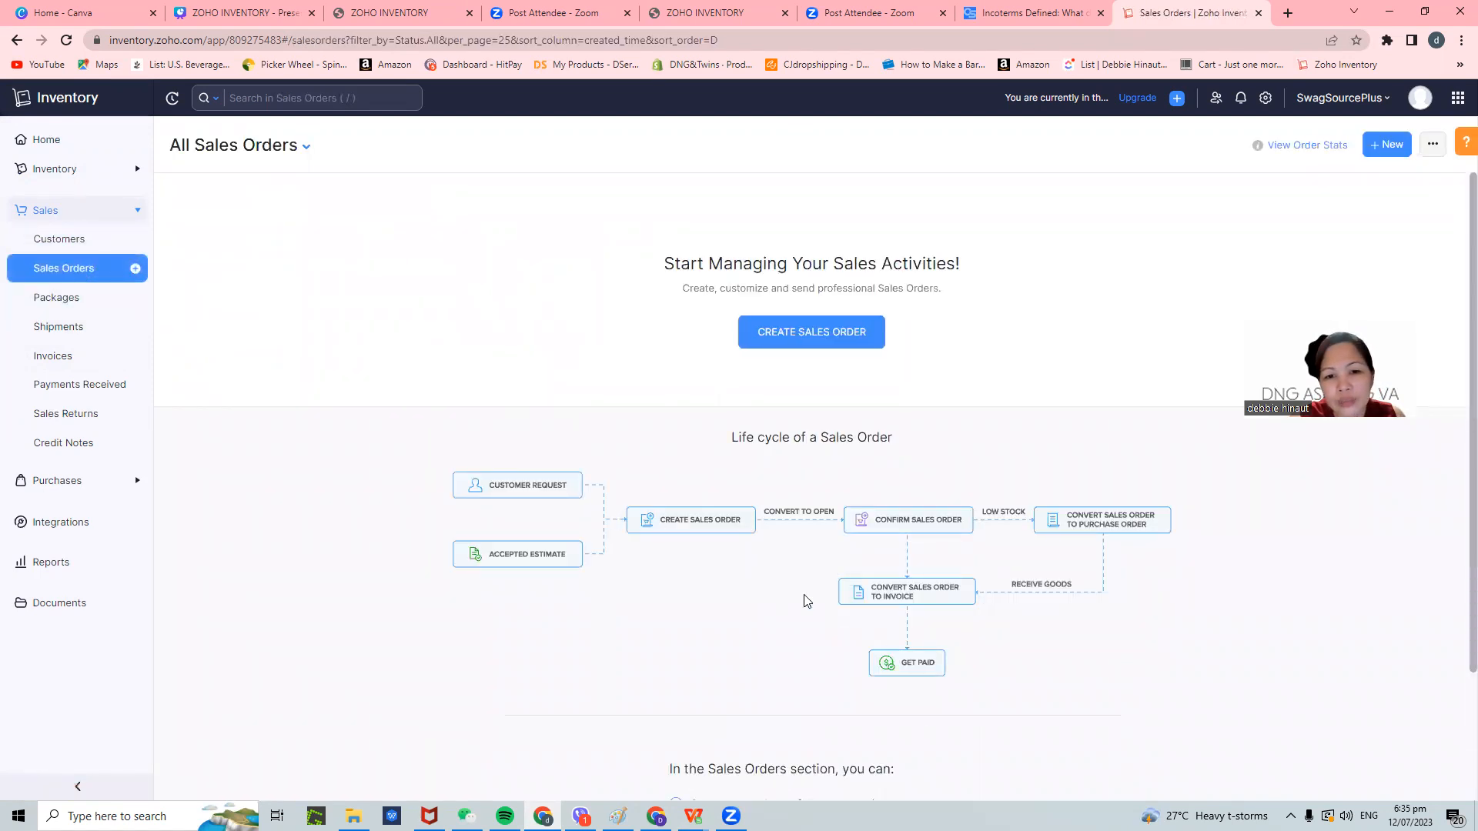
pyautogui.scroll(-1, 768, 474)
pyautogui.scroll(-1, 767, 475)
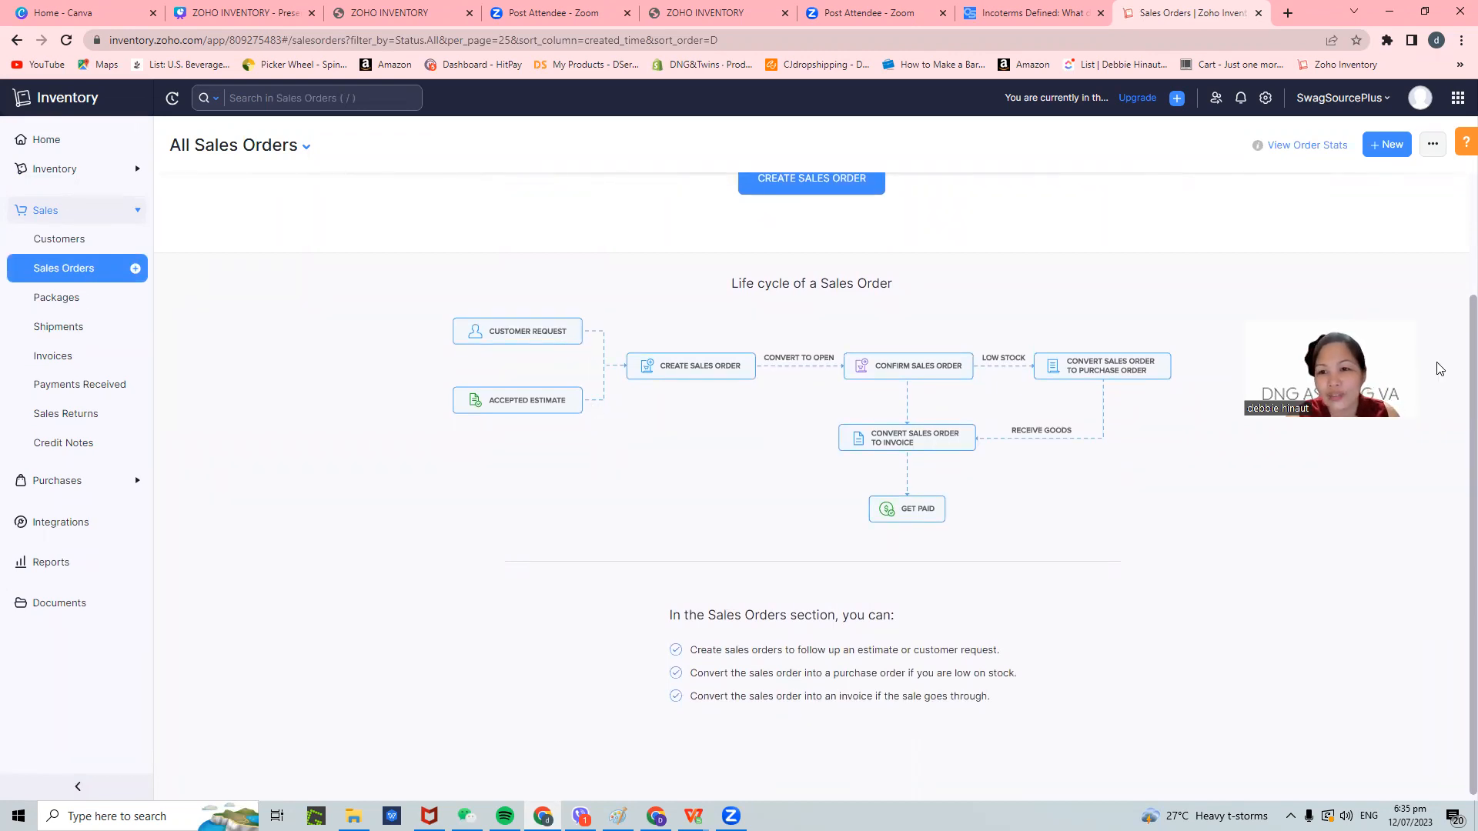
pyautogui.moveTo(1358, 384); pyautogui.dragTo(1408, 261)
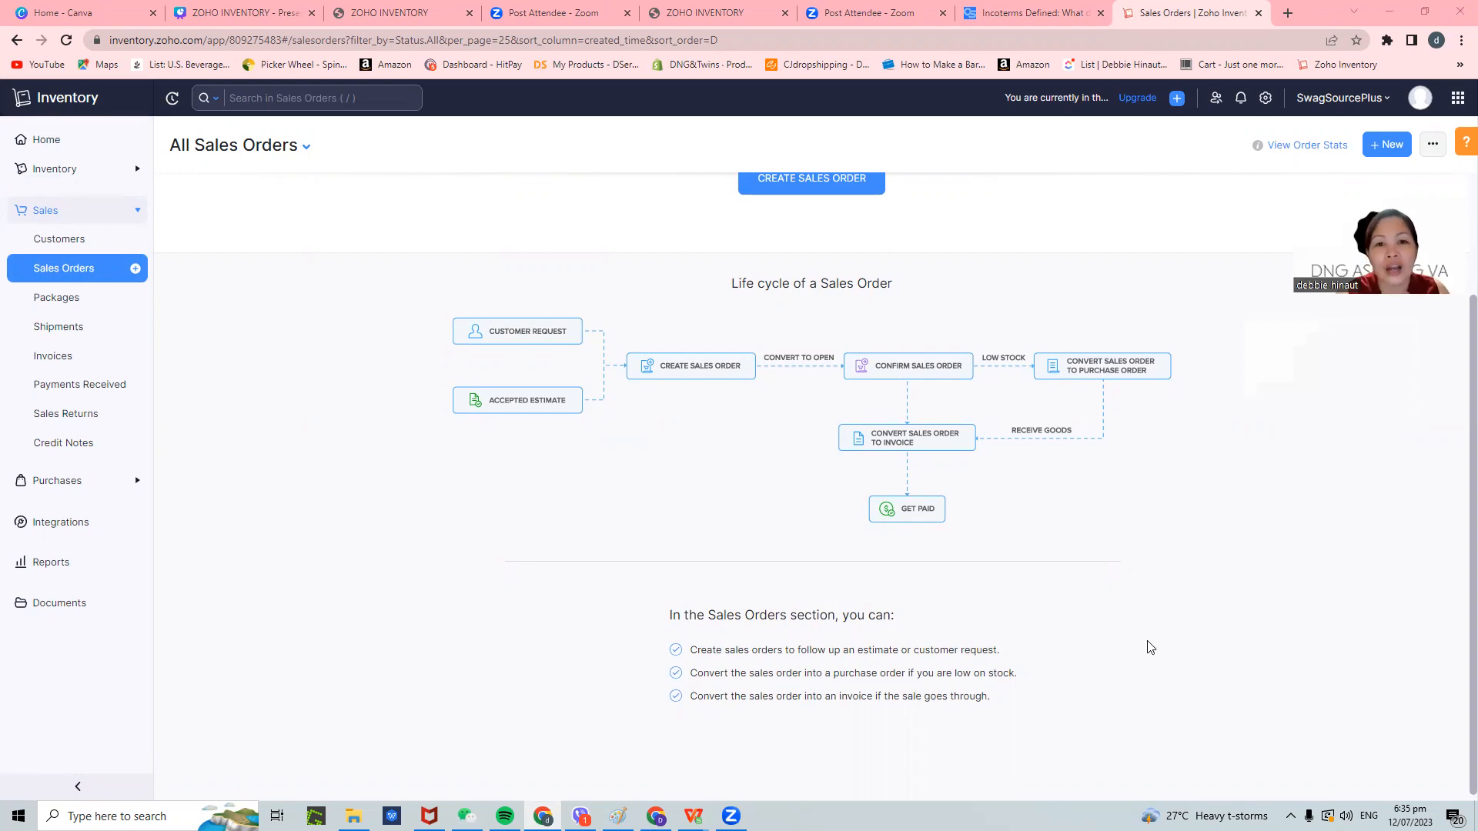
pyautogui.scroll(1, 1102, 605)
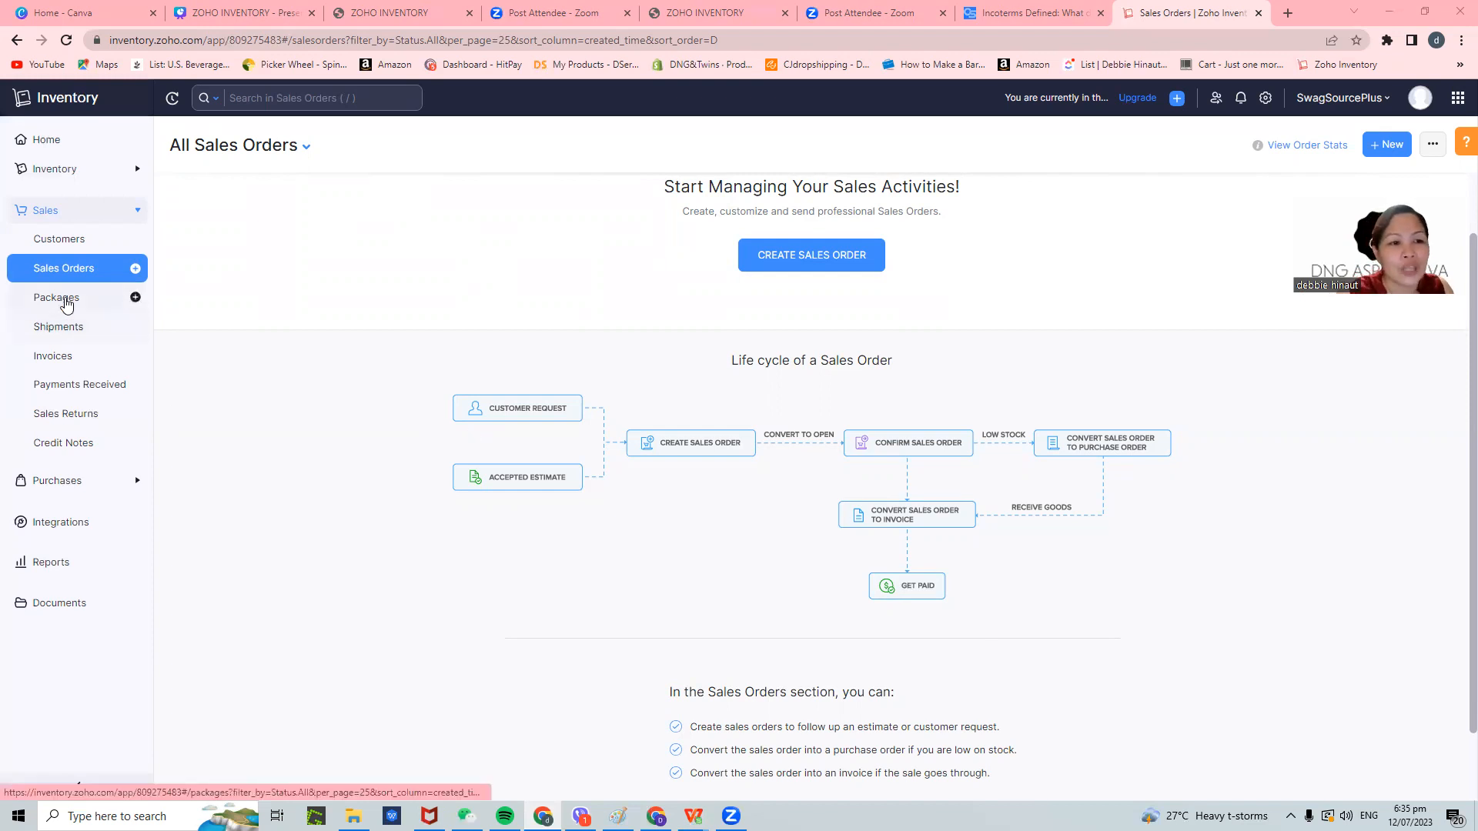
# - Review the empty Packages and Shipments lists and the shipment Status filter, then go to Invoices
pyautogui.click(66, 306)
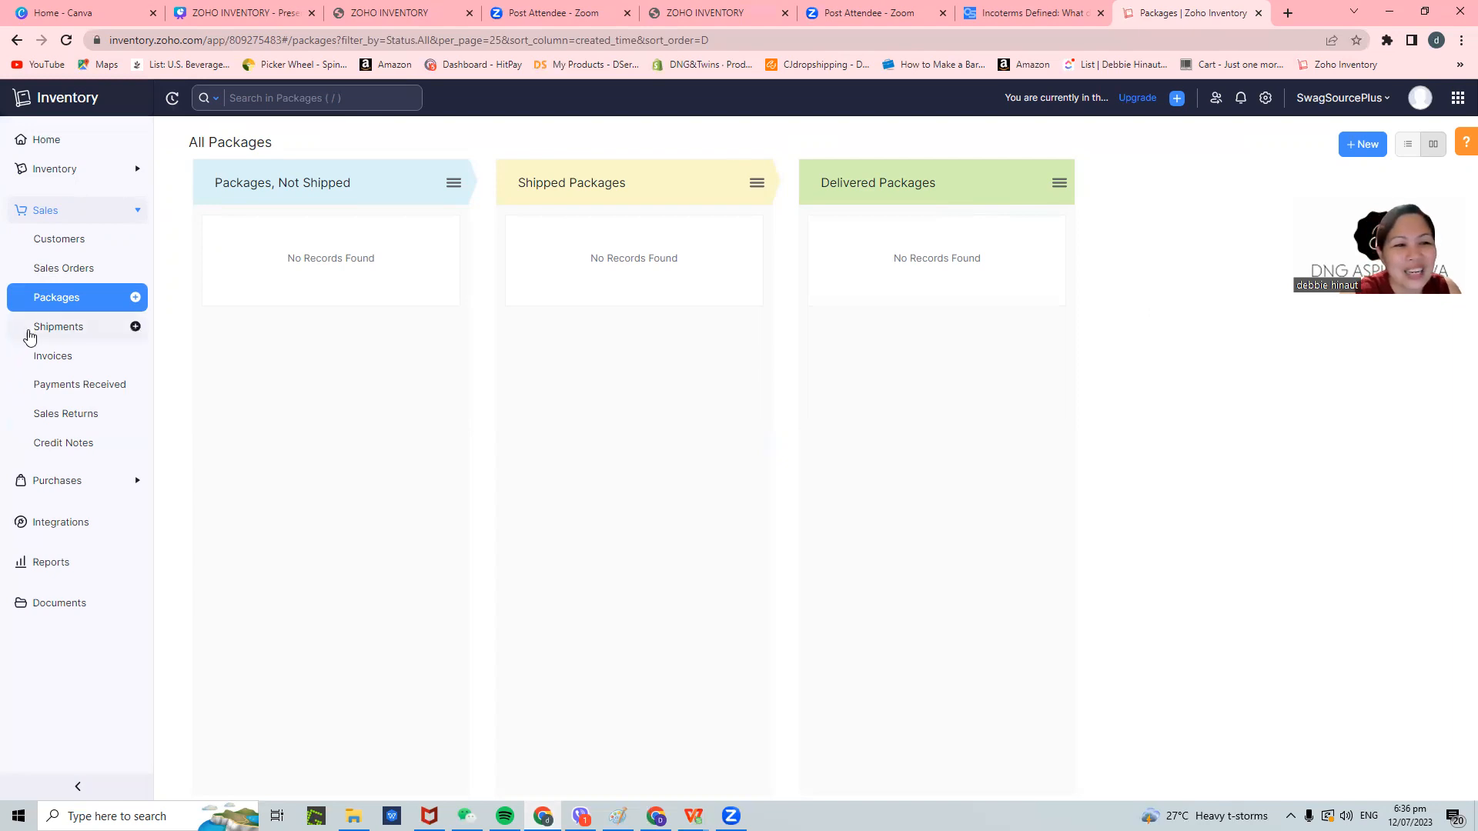
pyautogui.click(69, 329)
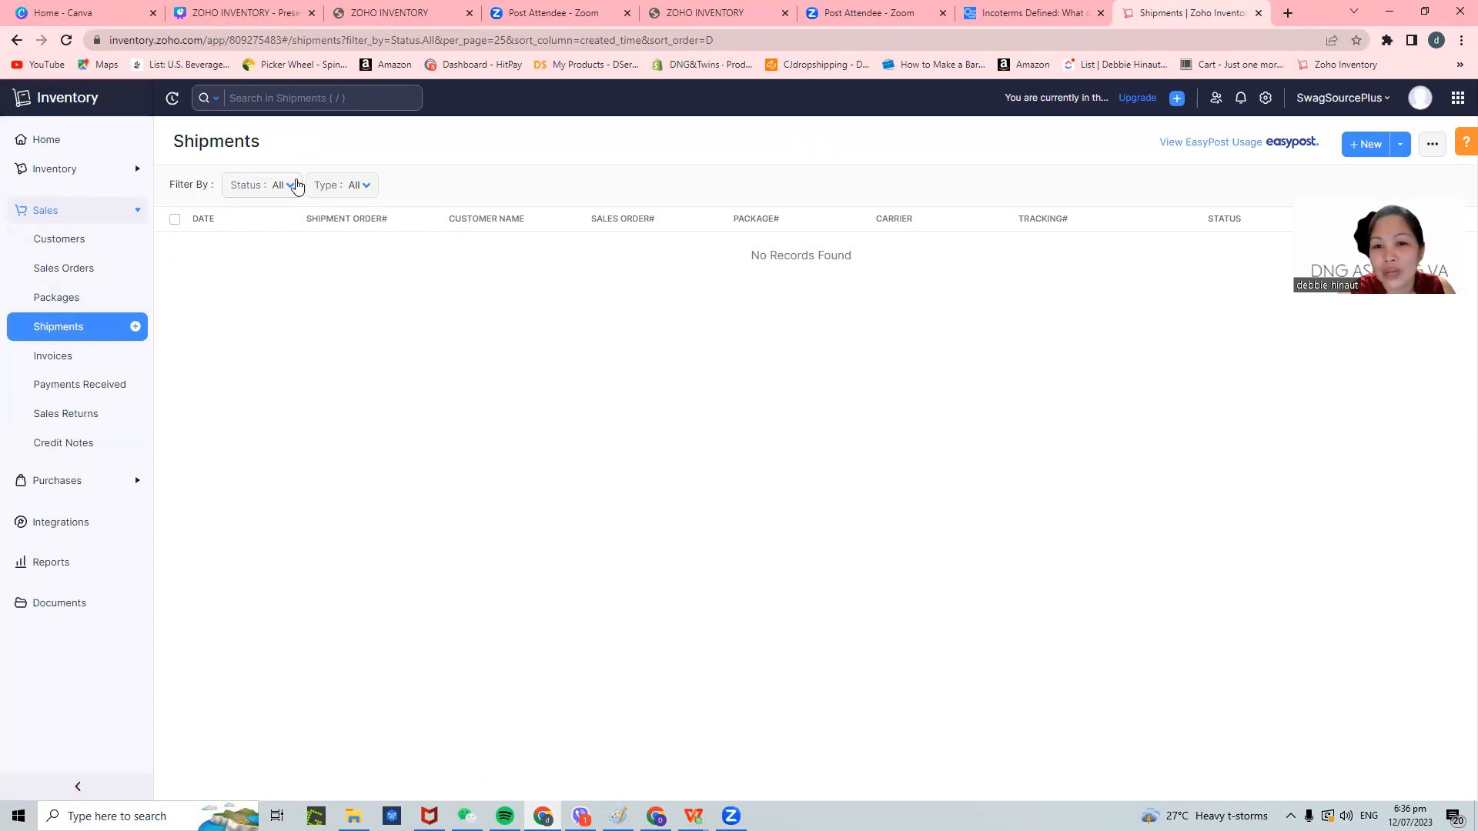
pyautogui.click(289, 189)
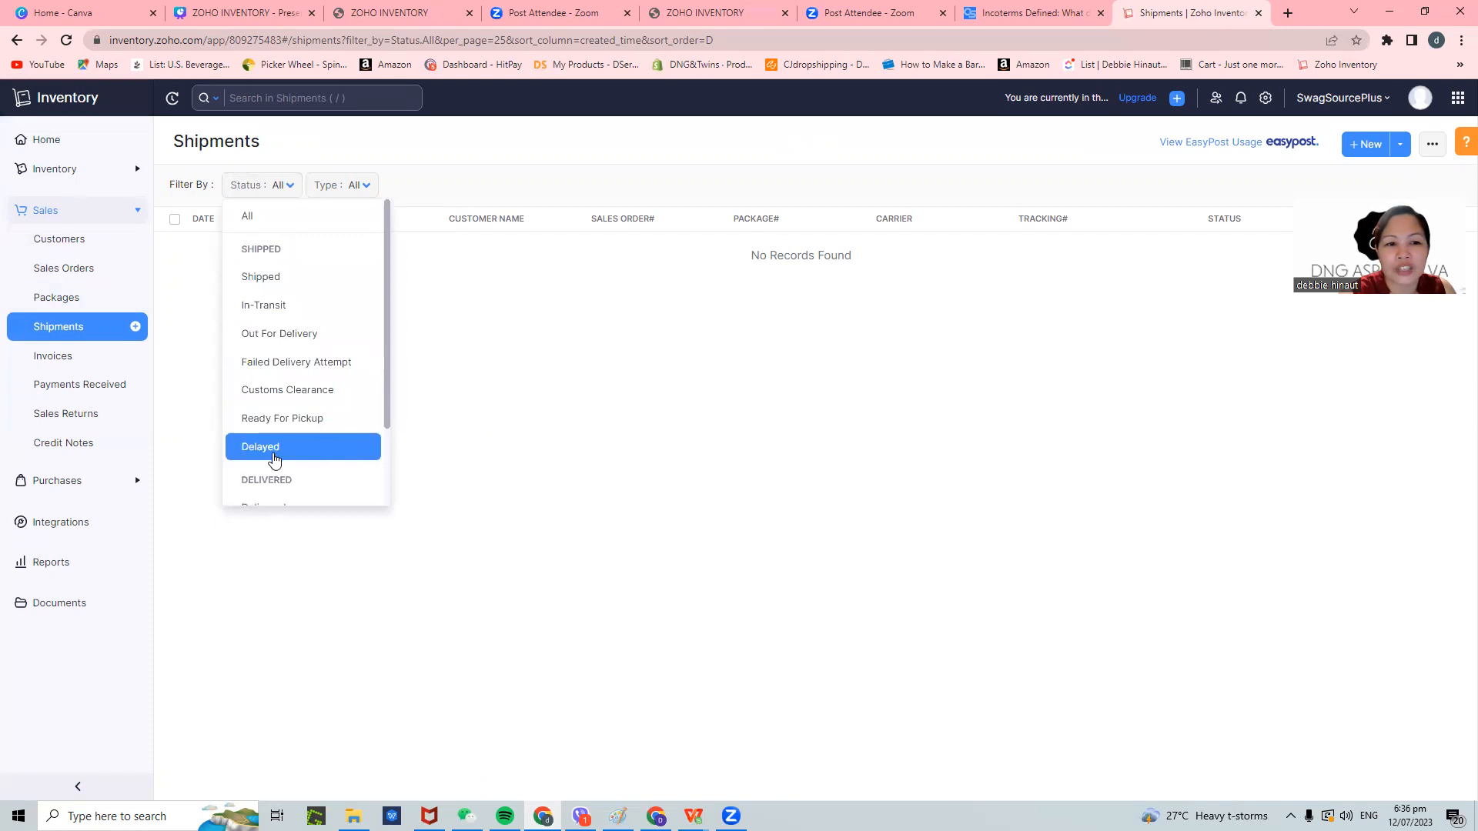
pyautogui.scroll(-1, 269, 492)
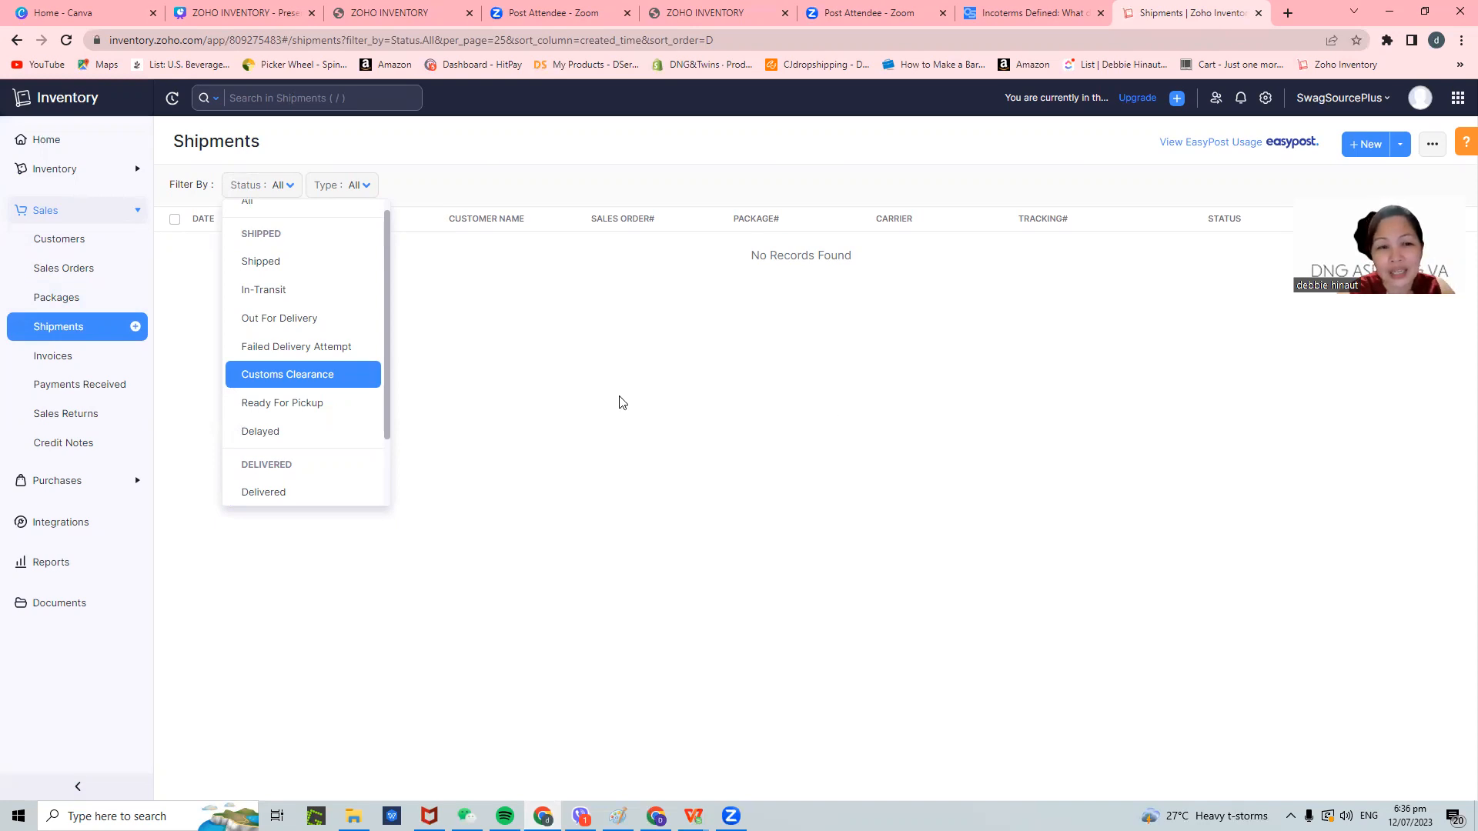
pyautogui.click(52, 359)
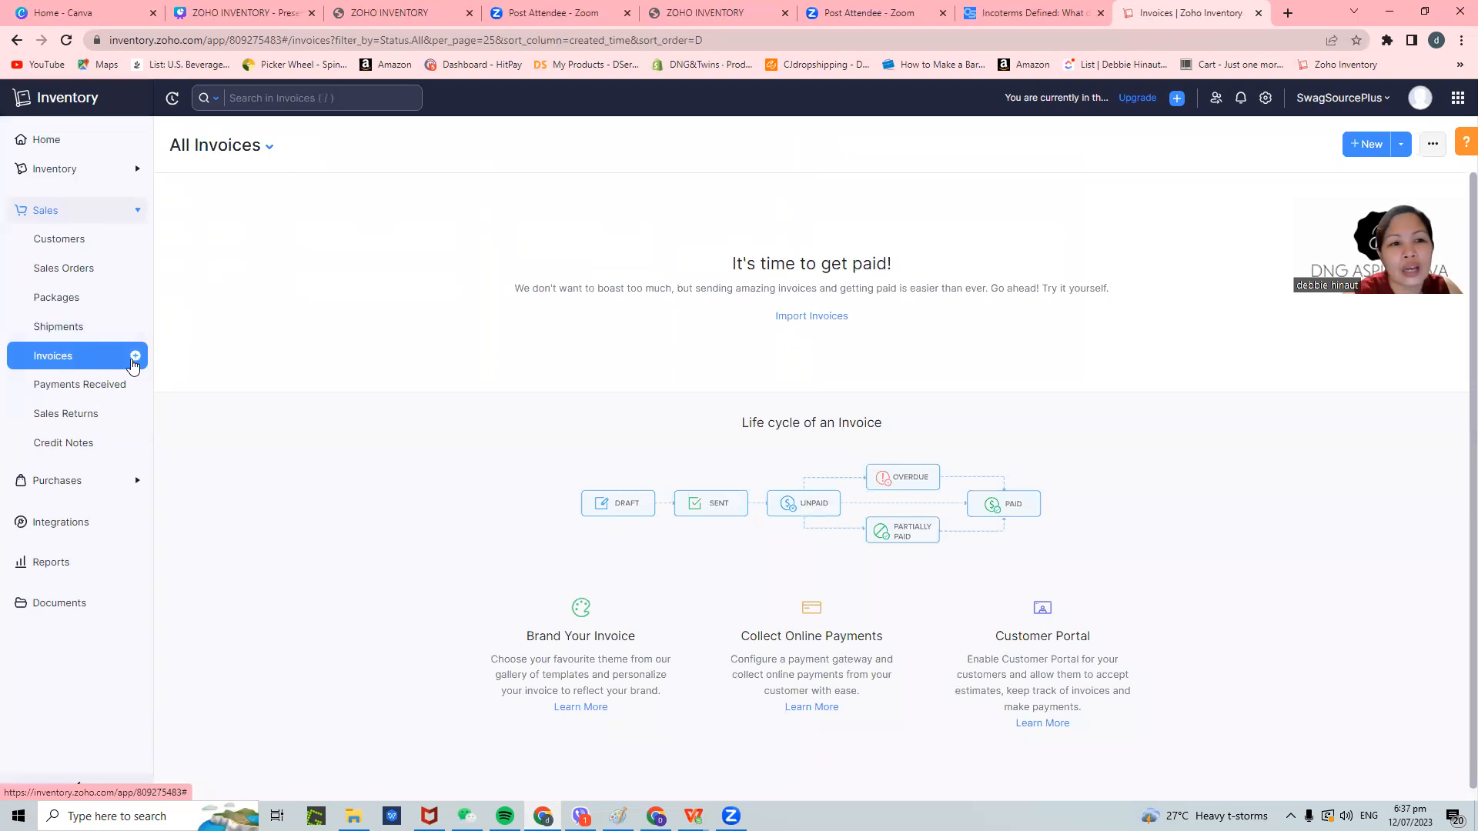
# - Start a new invoice, save its transaction preferences, and pick New Customer from the customer list
pyautogui.click(133, 356)
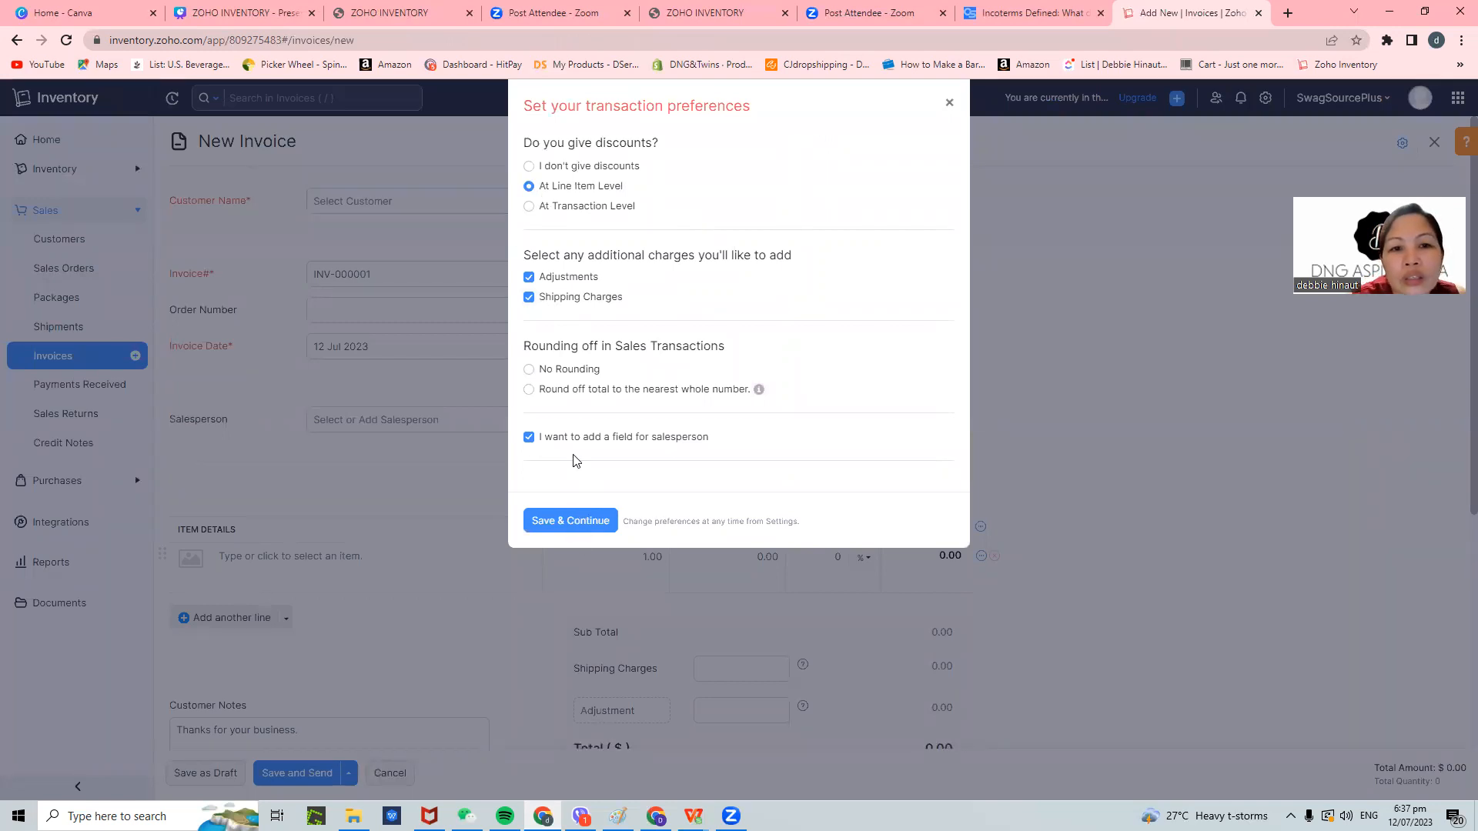
pyautogui.click(570, 522)
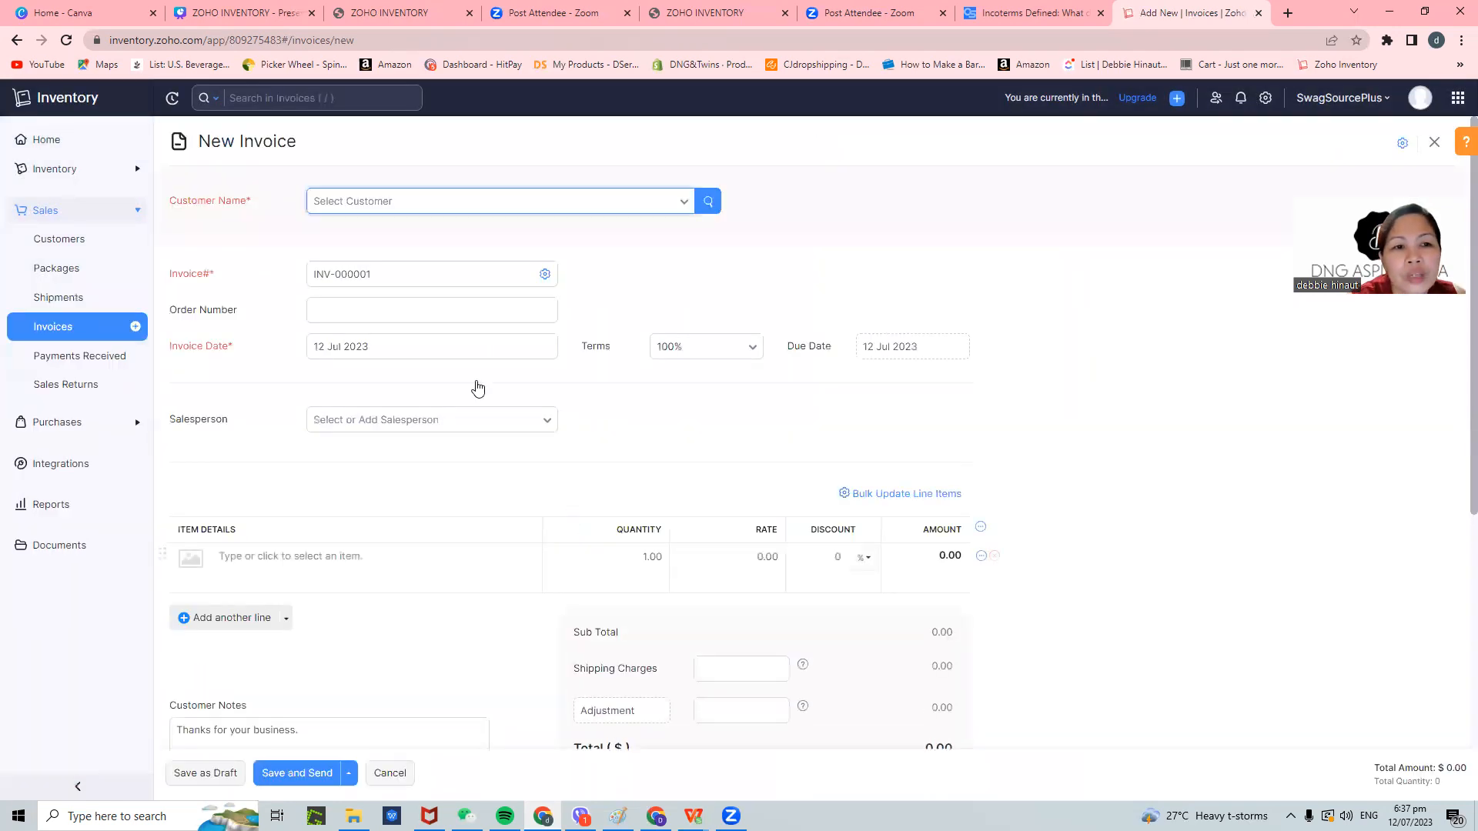
pyautogui.click(686, 207)
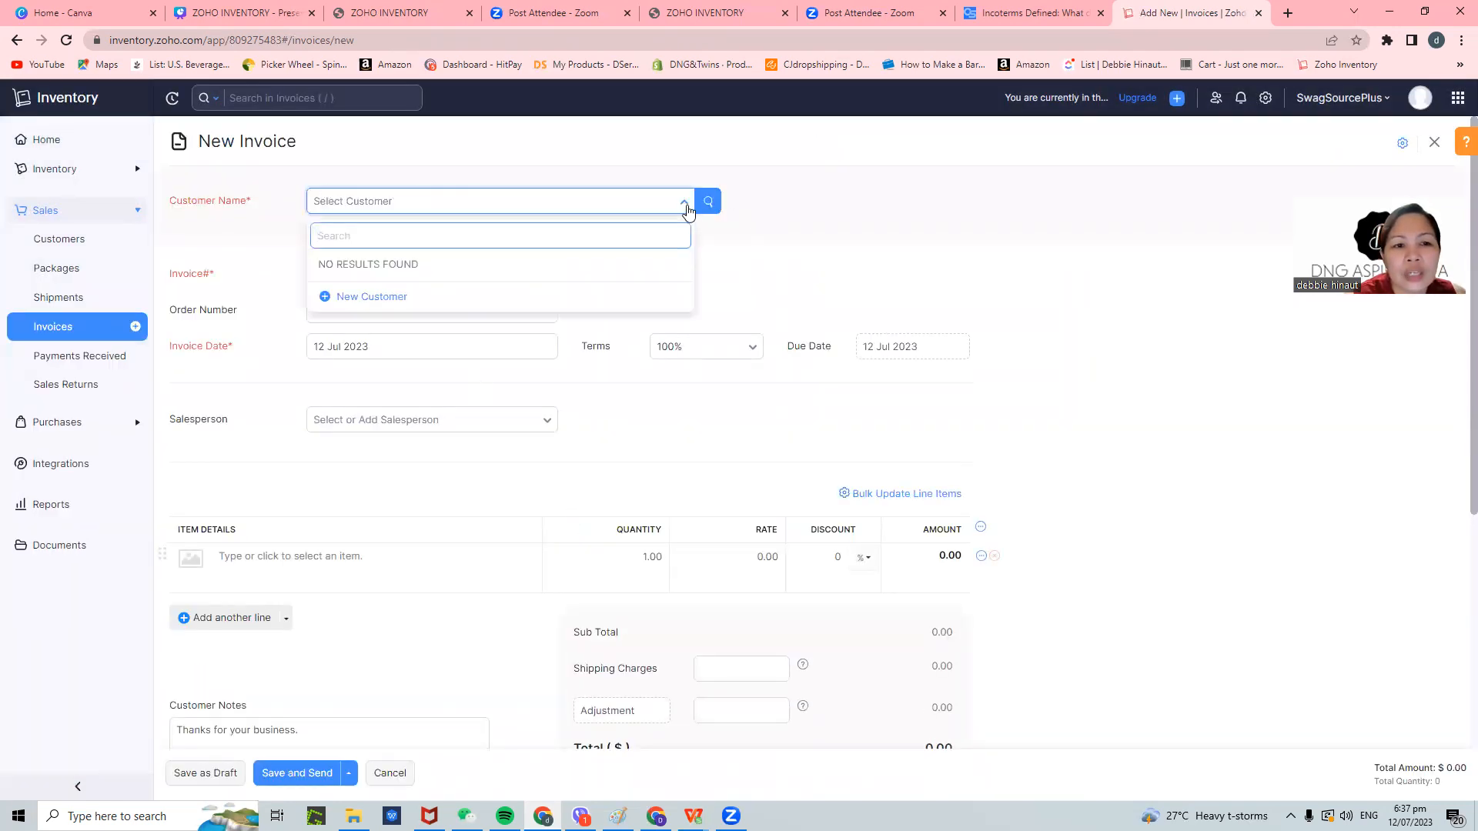
pyautogui.click(756, 211)
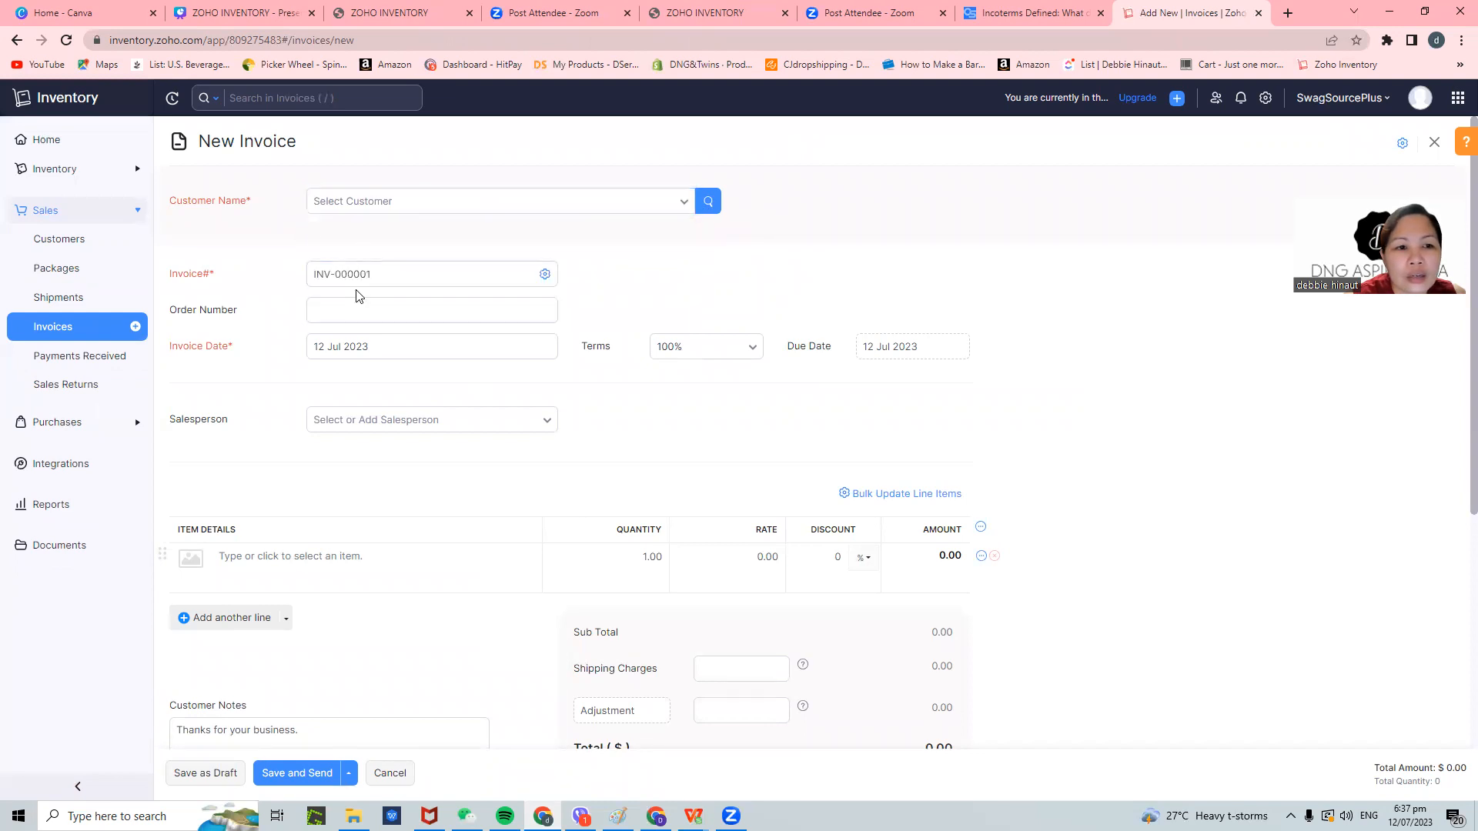
pyautogui.click(412, 207)
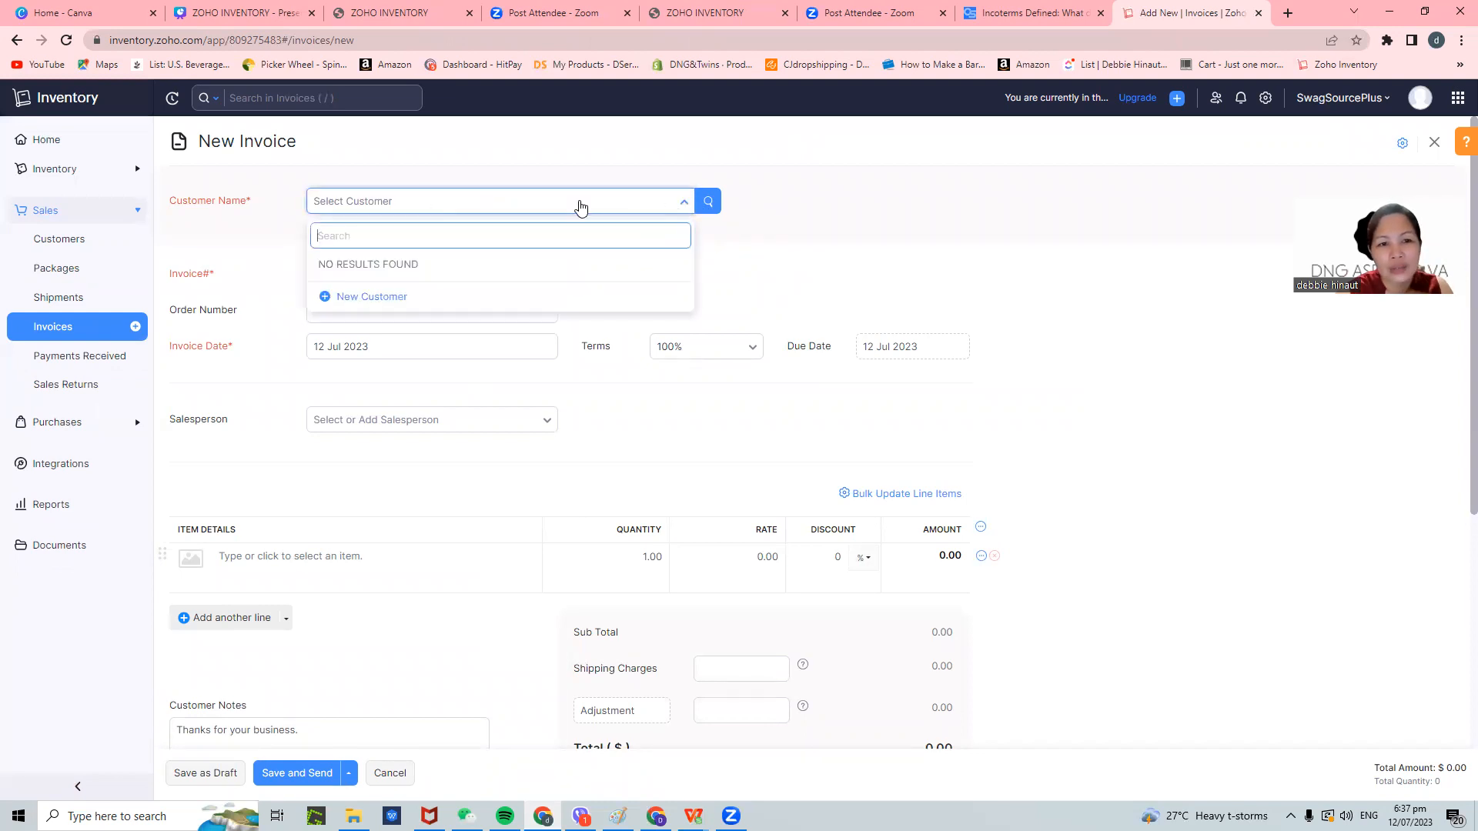
pyautogui.click(581, 205)
pyautogui.click(575, 204)
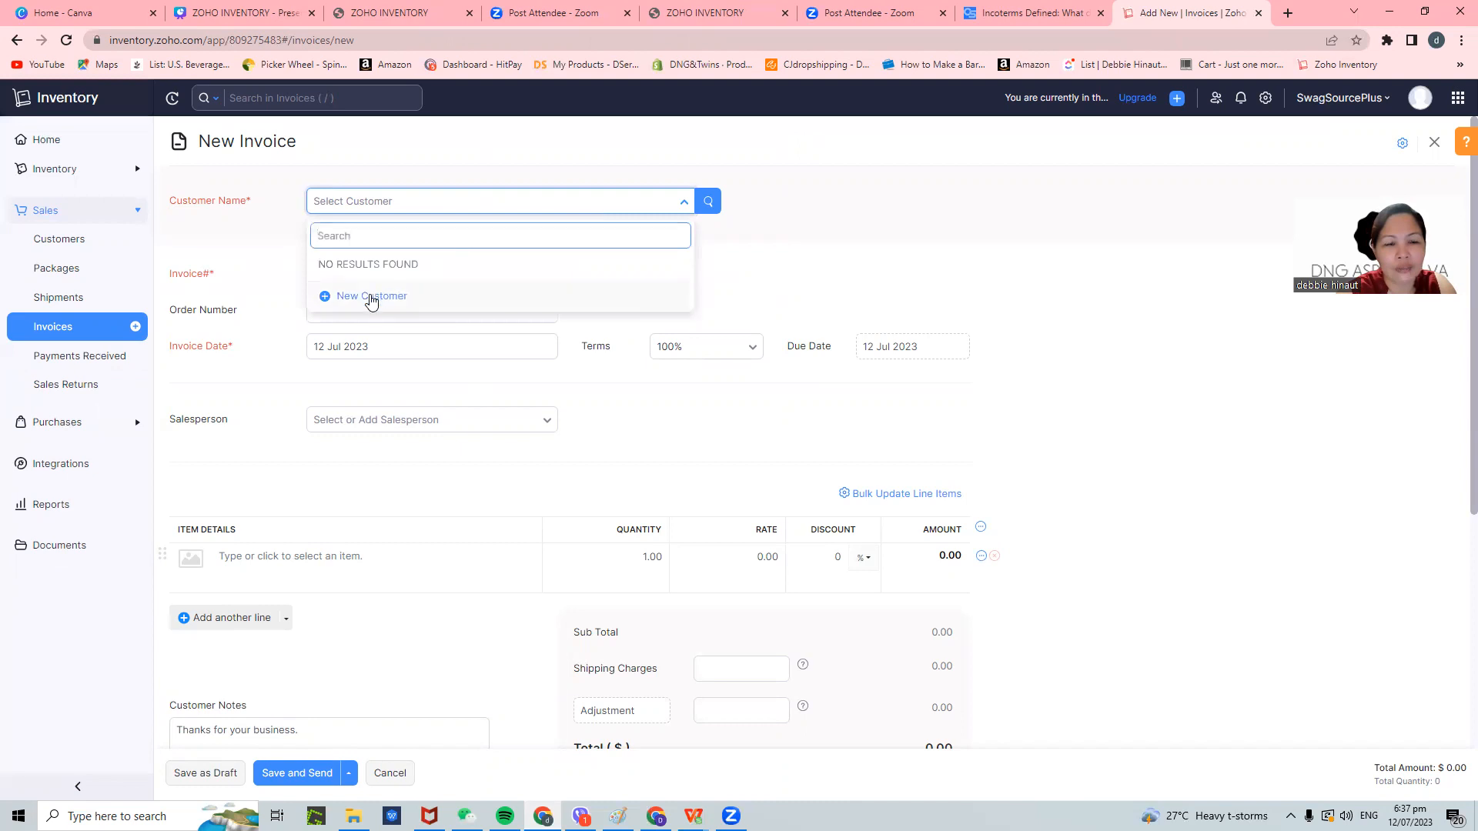
pyautogui.click(371, 297)
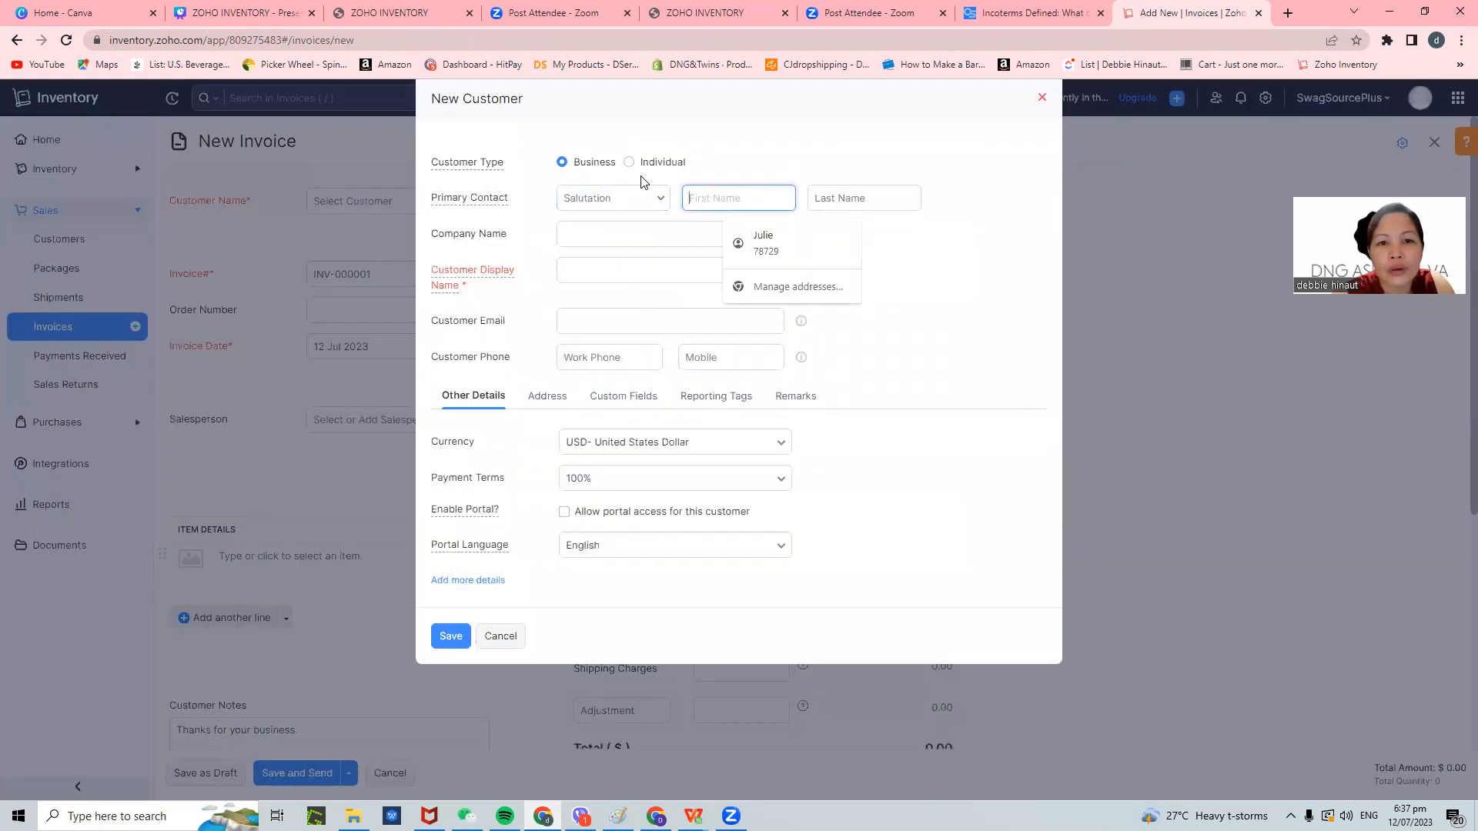
# - Fill in the new customer's salutation Mr., first and last name, and company TB
pyautogui.click(613, 198)
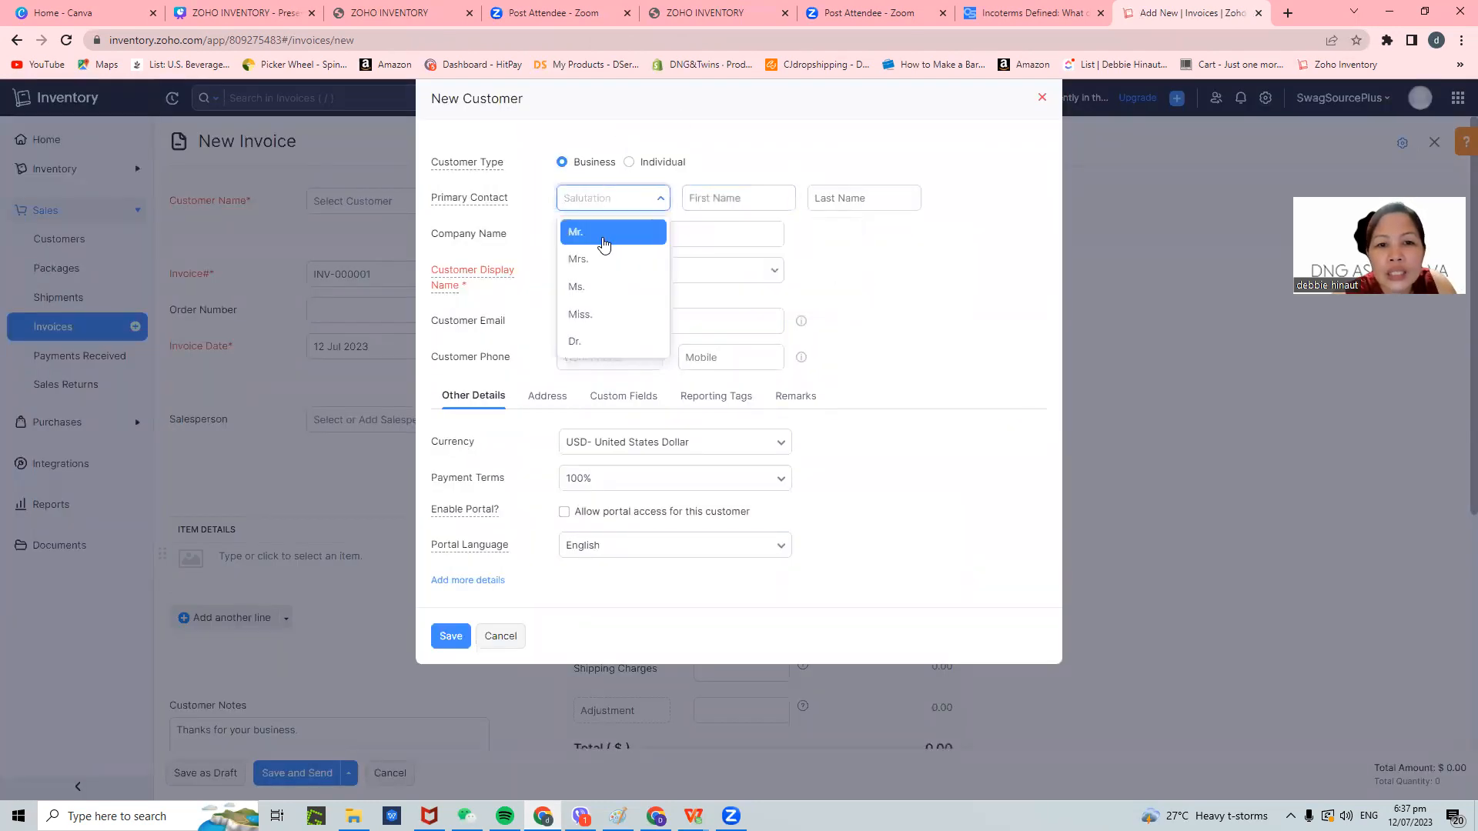
pyautogui.click(604, 241)
pyautogui.click(711, 202)
pyautogui.press('Tab')
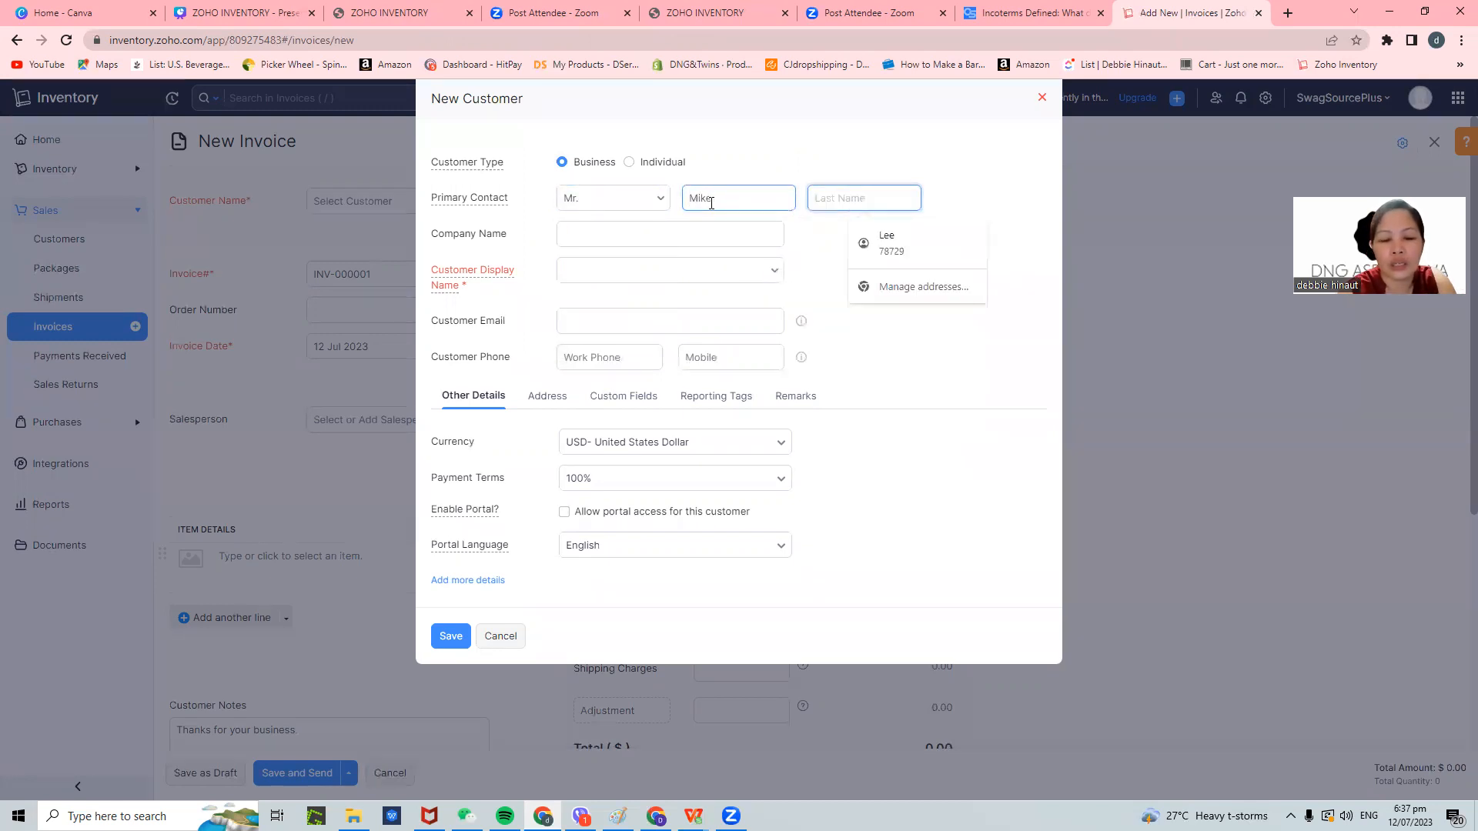
pyautogui.click(617, 225)
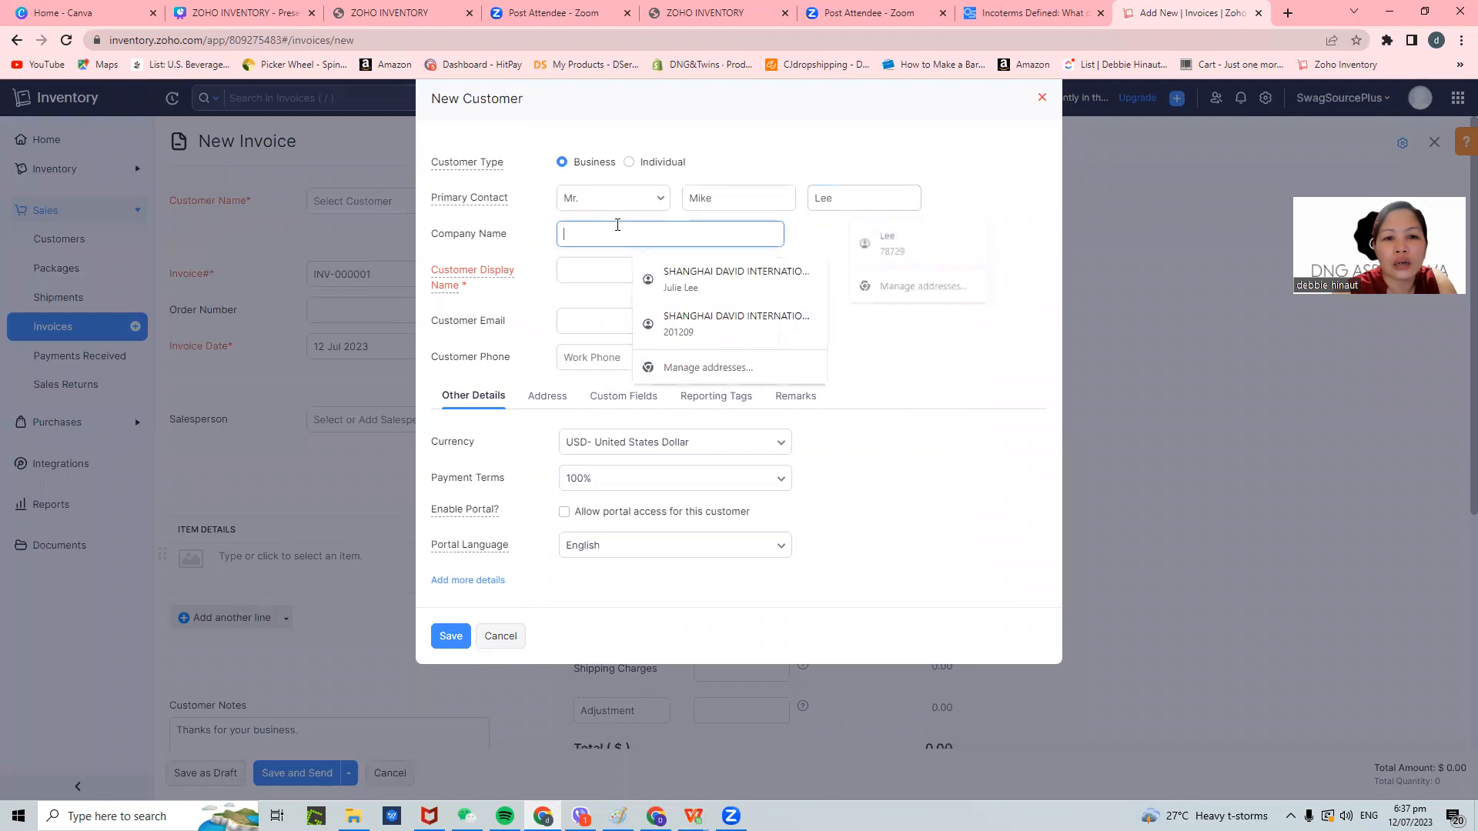
pyautogui.write('TB')
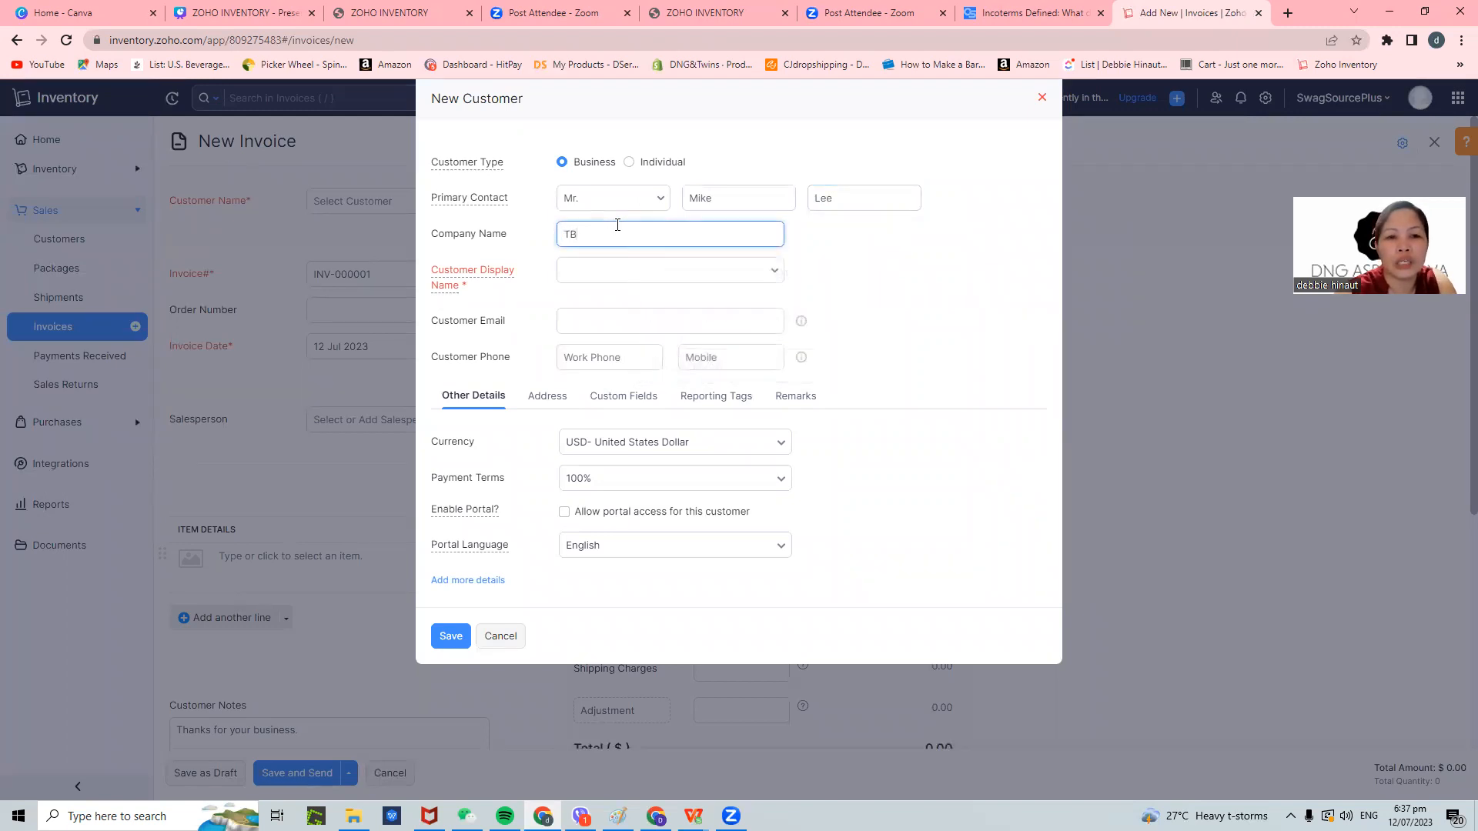
# - Set the customer's display name to the contact's full name and save the customer
pyautogui.click(627, 271)
pyautogui.click(605, 387)
pyautogui.click(644, 316)
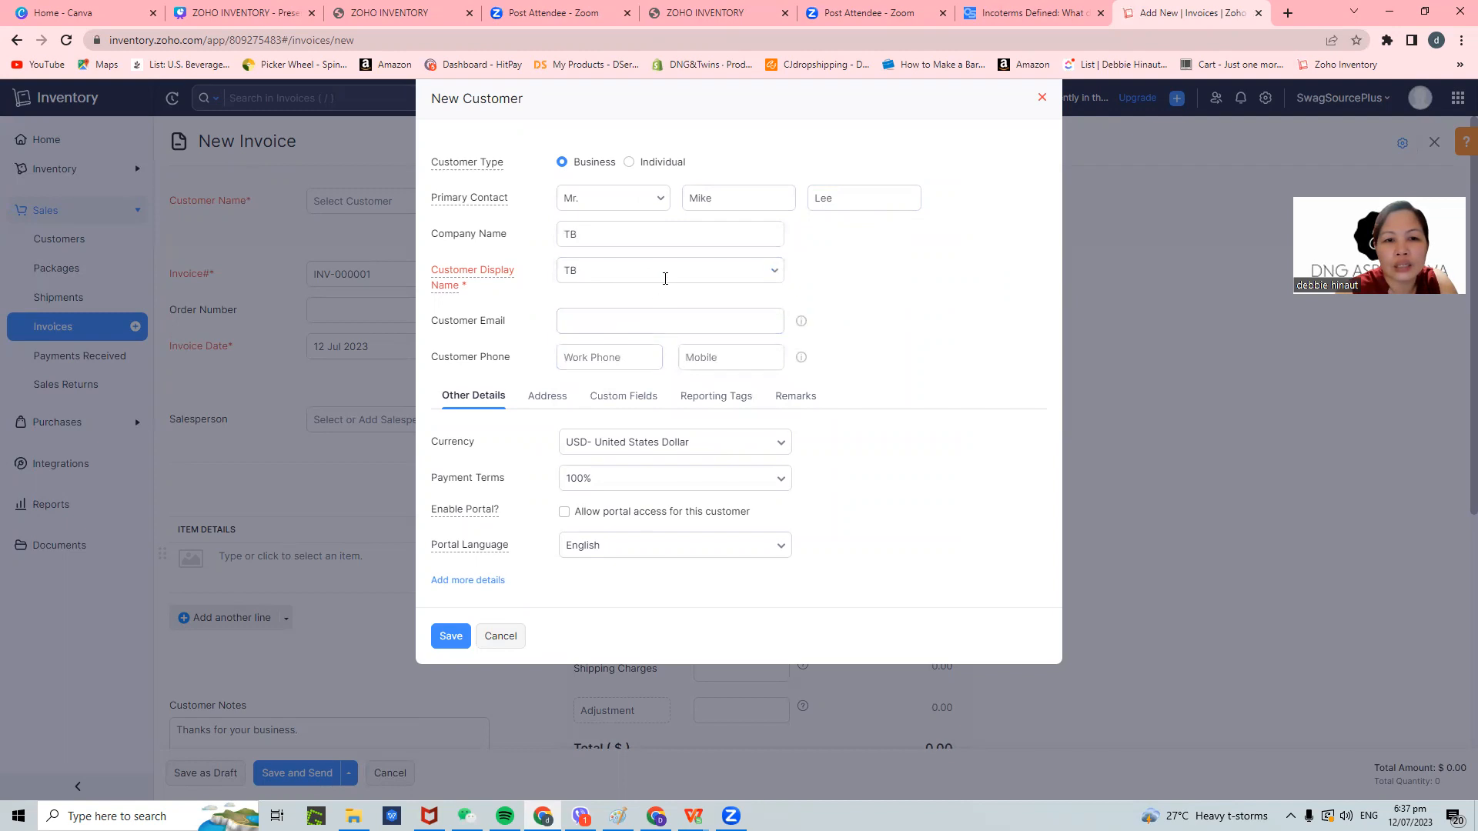
pyautogui.click(662, 274)
pyautogui.click(641, 308)
pyautogui.click(631, 324)
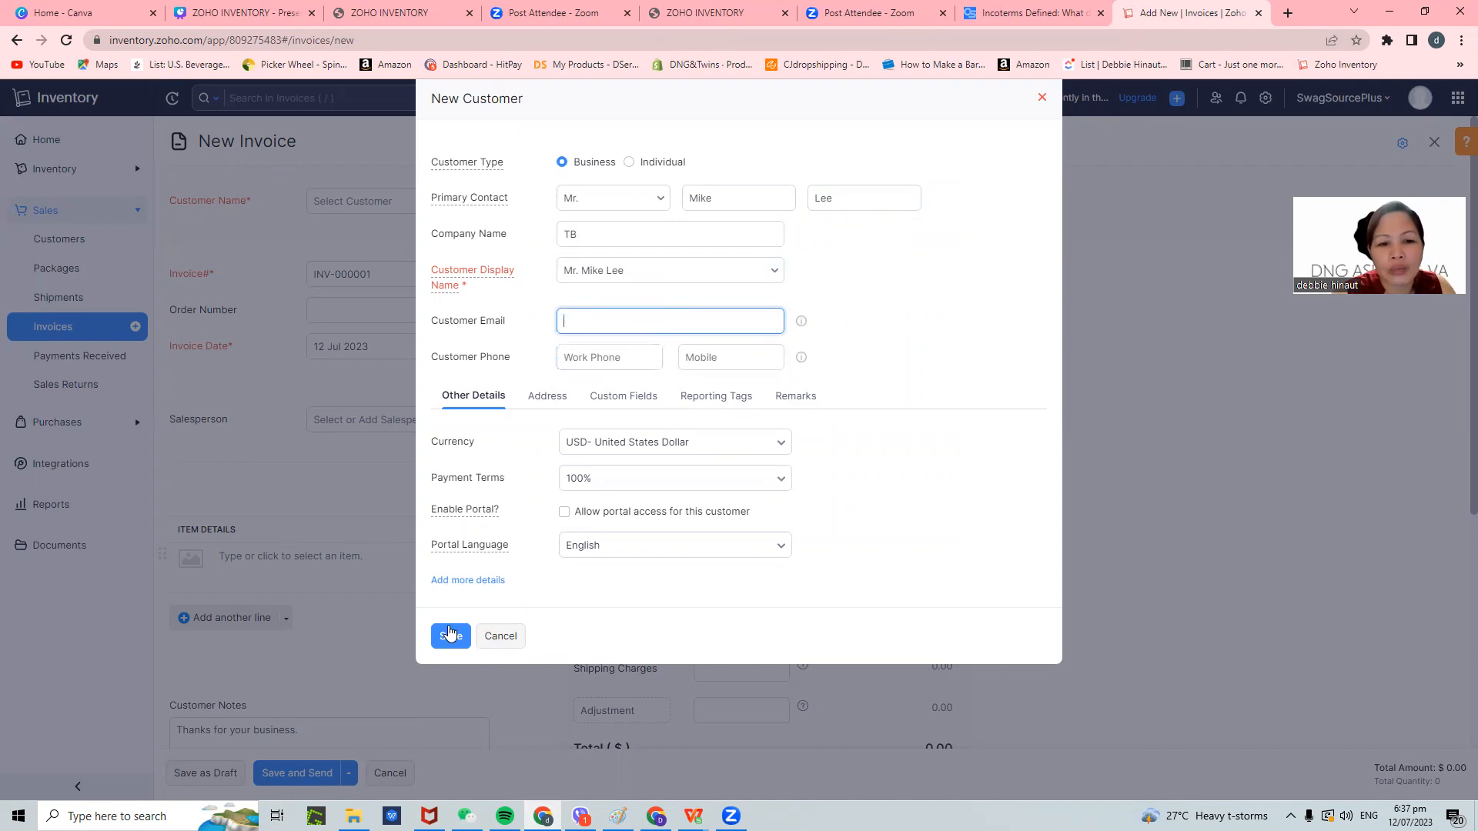
pyautogui.click(451, 633)
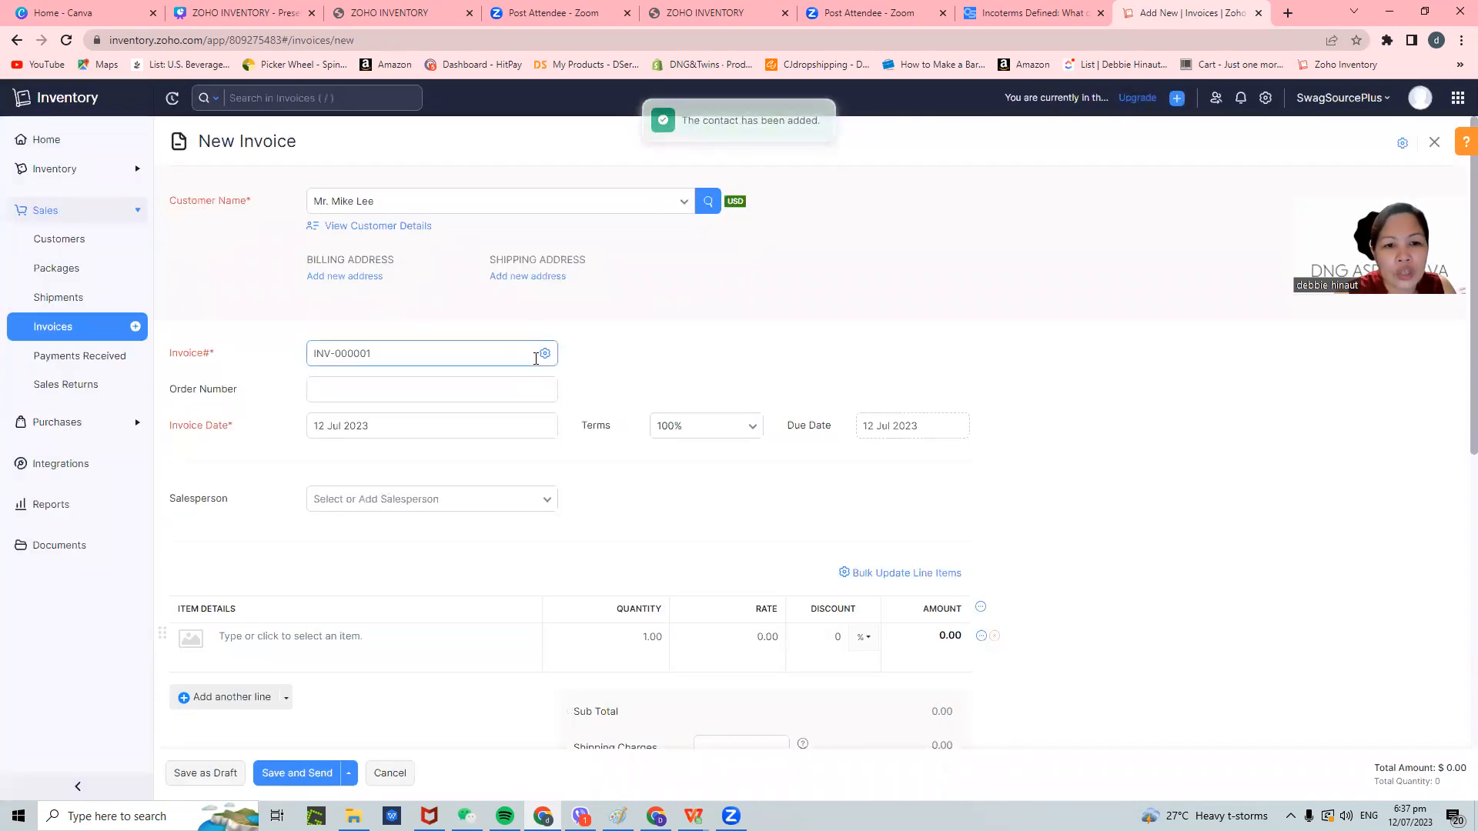
# - Enter order number SO-001 and keep the invoice date at 12 Jul 2023
pyautogui.click(485, 397)
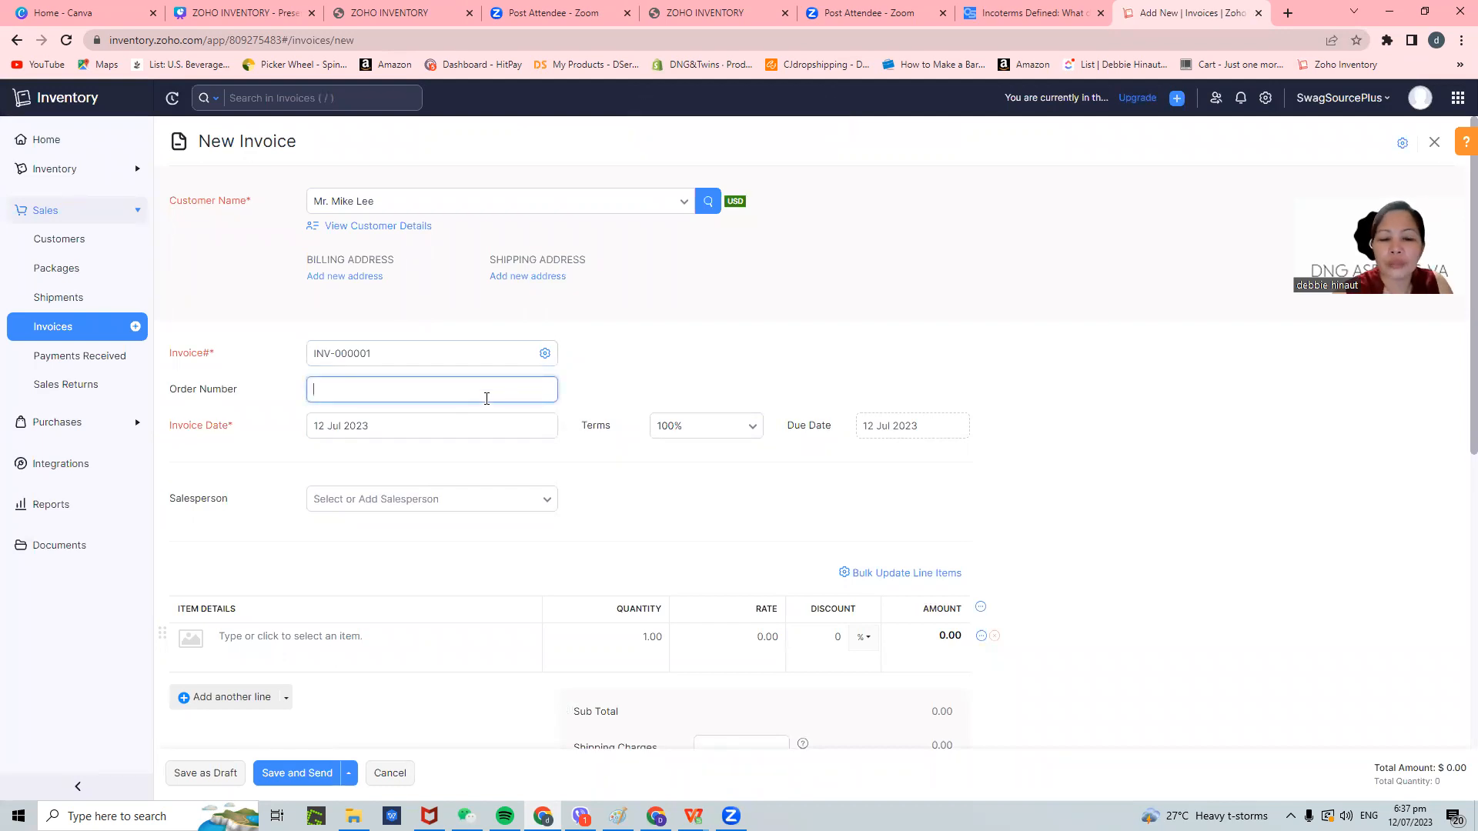
pyautogui.write('SO')
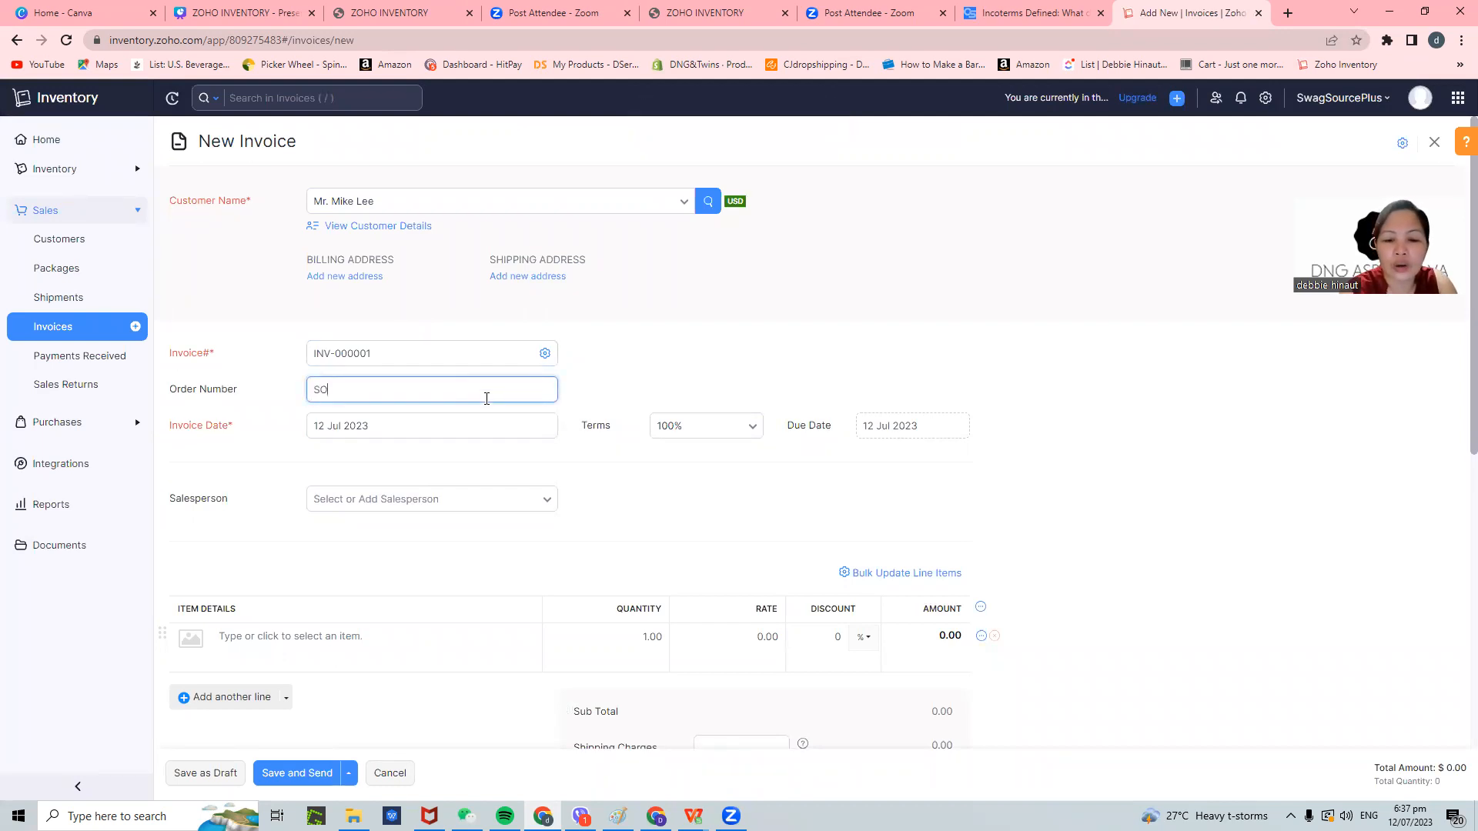
pyautogui.write('-001')
pyautogui.click(479, 423)
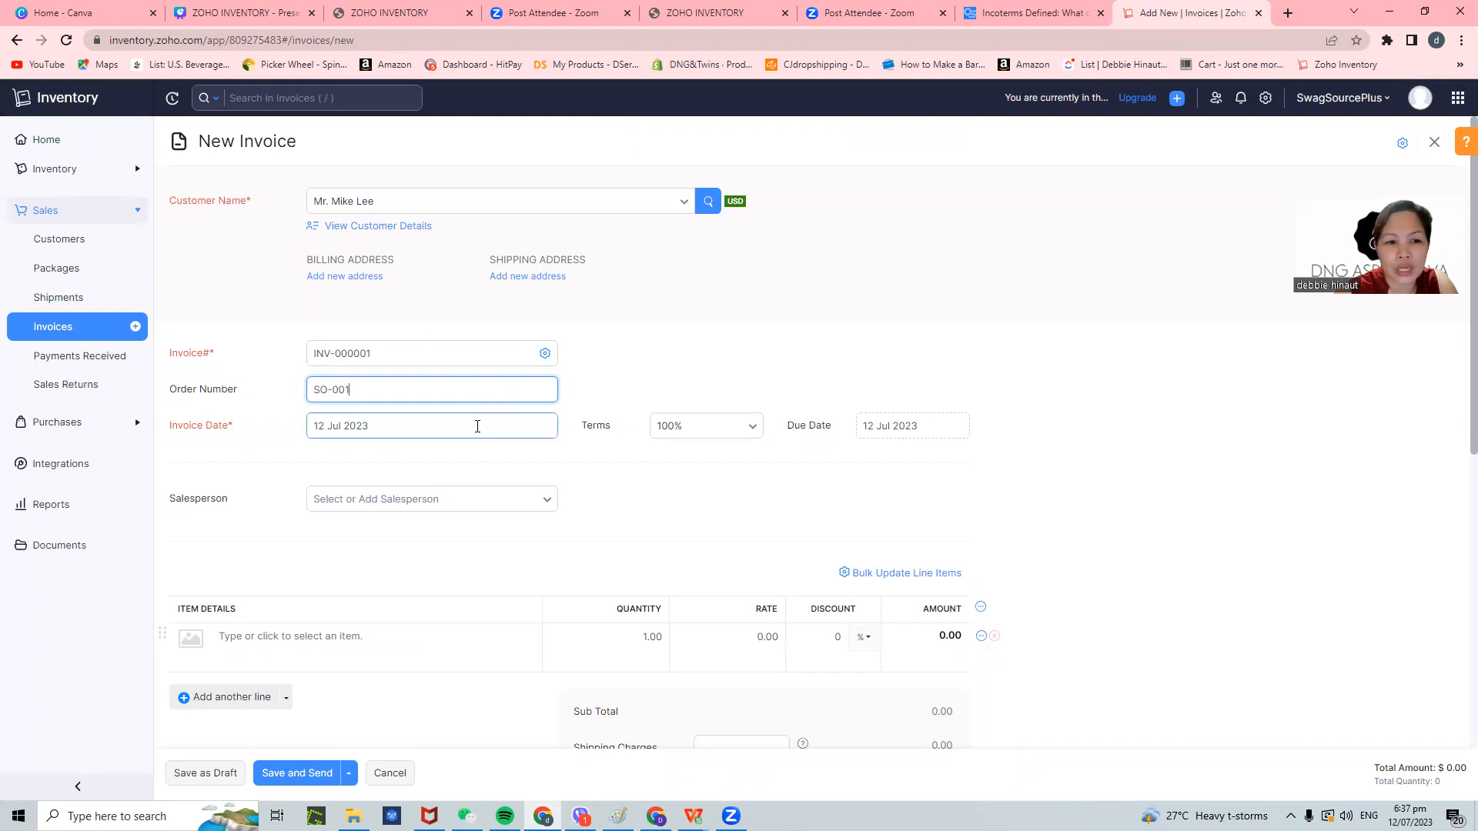
pyautogui.click(491, 462)
pyautogui.scroll(-2, 822, 452)
pyautogui.click(493, 346)
# - Create a new salesperson by name and assign them to the invoice
pyautogui.click(412, 442)
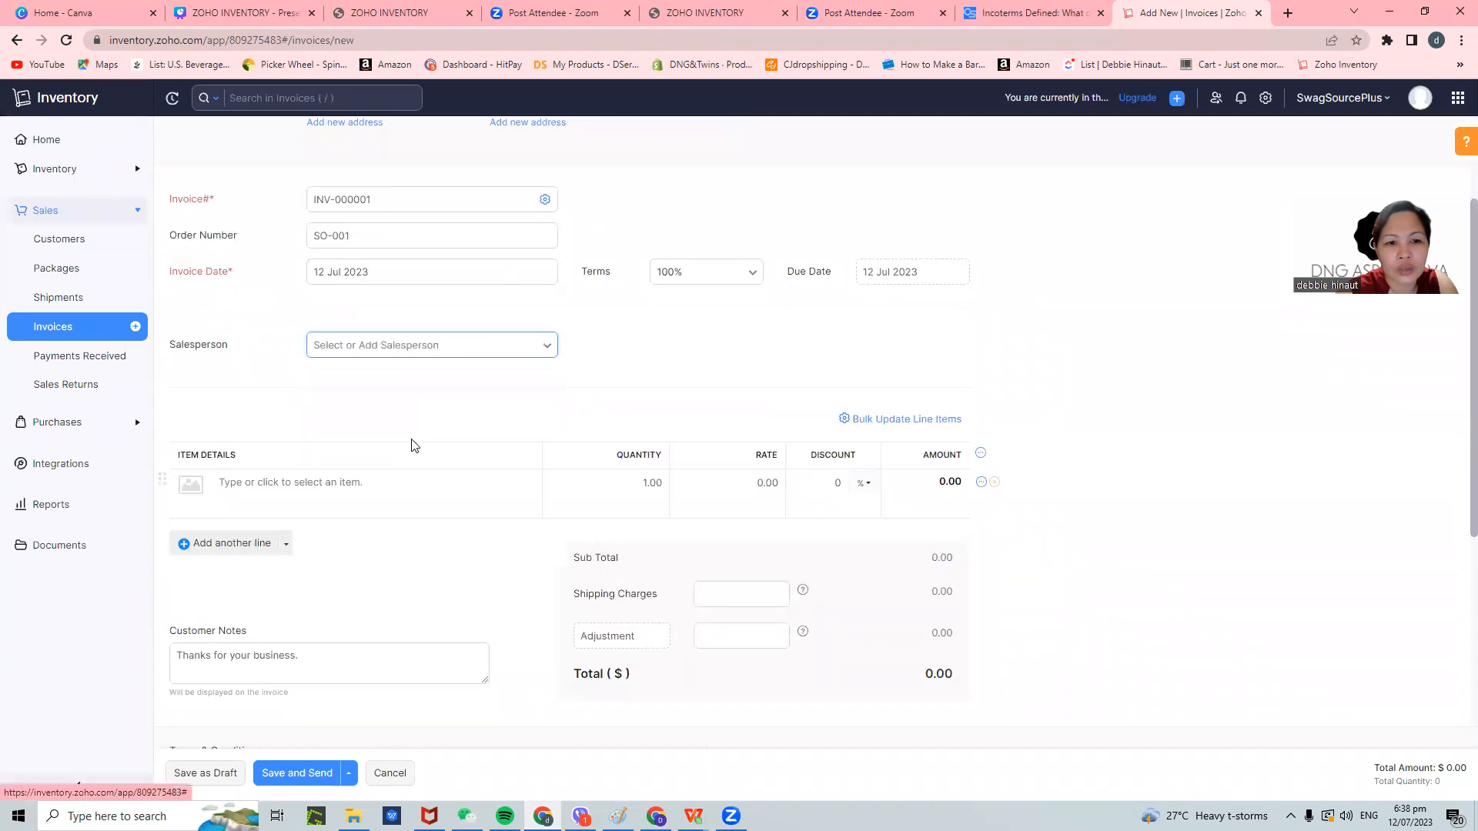
pyautogui.write('Debbie')
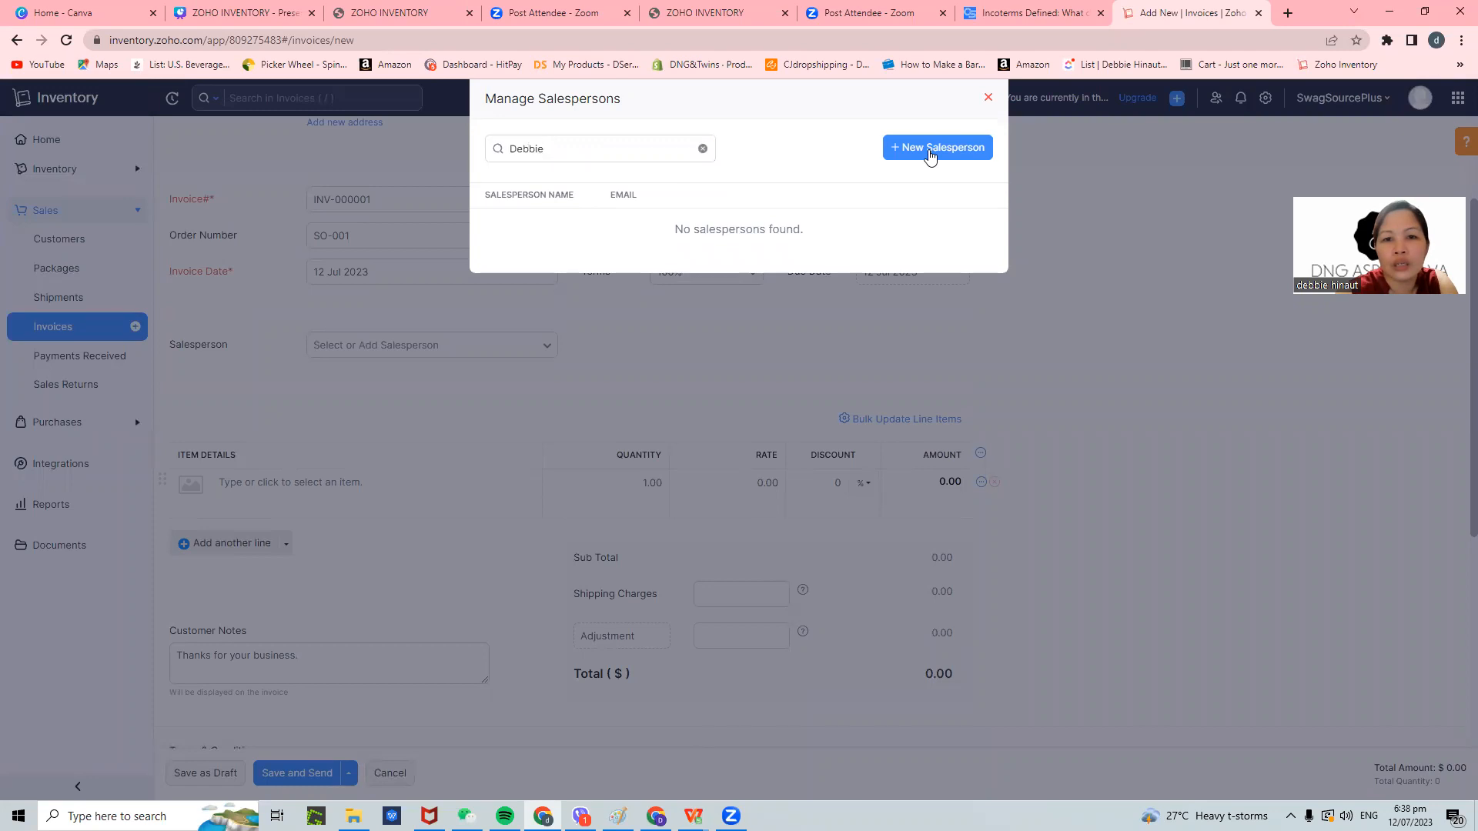
pyautogui.click(931, 156)
pyautogui.click(568, 183)
pyautogui.write('Debbie')
pyautogui.press('Tab')
pyautogui.click(549, 216)
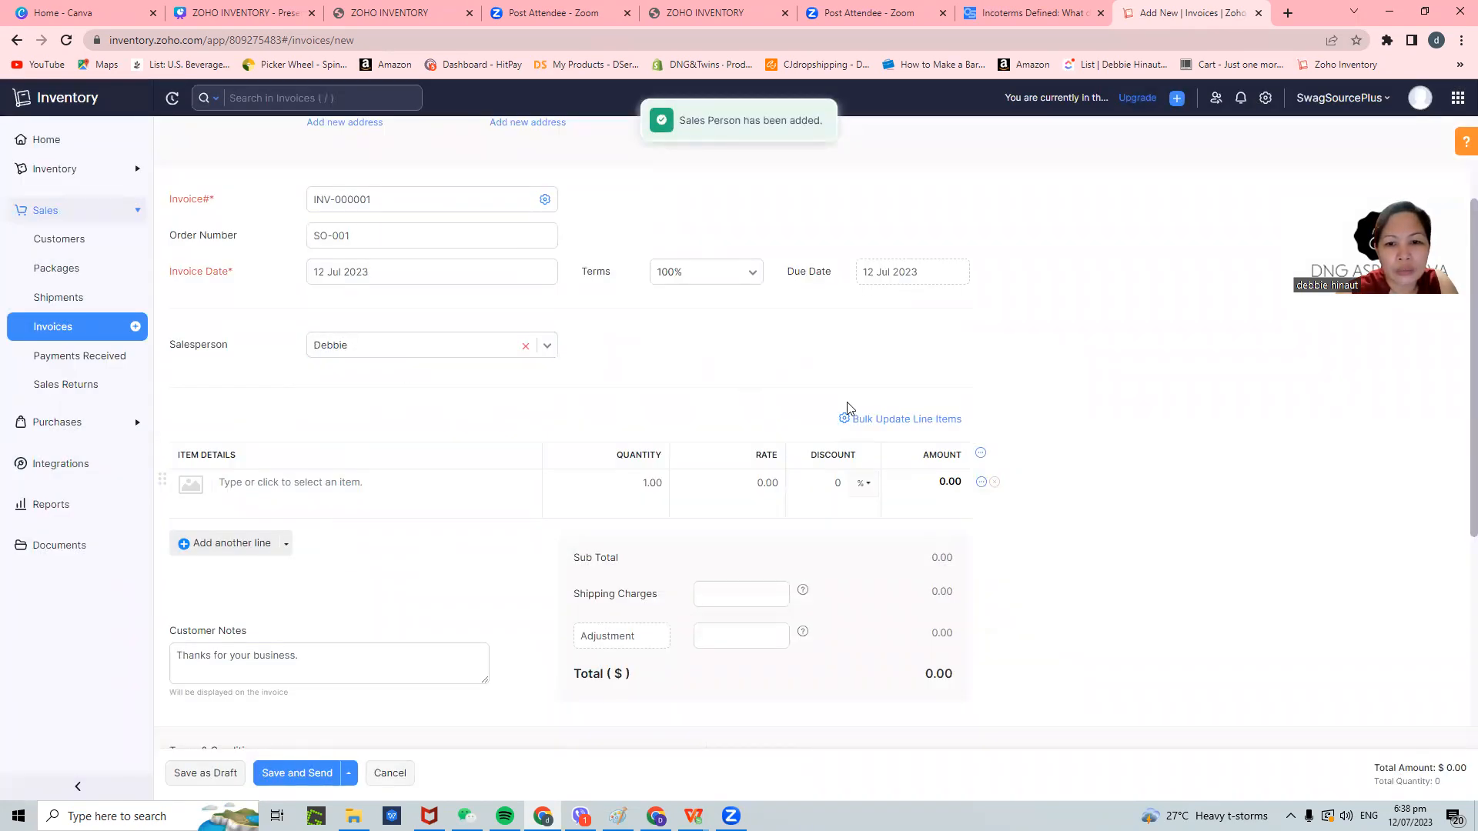
# - Add Tshirt Embroidered White as the invoice's first line item at rate 20
pyautogui.scroll(-1, 745, 393)
pyautogui.scroll(-1, 293, 419)
pyautogui.scroll(2, 293, 429)
pyautogui.click(259, 510)
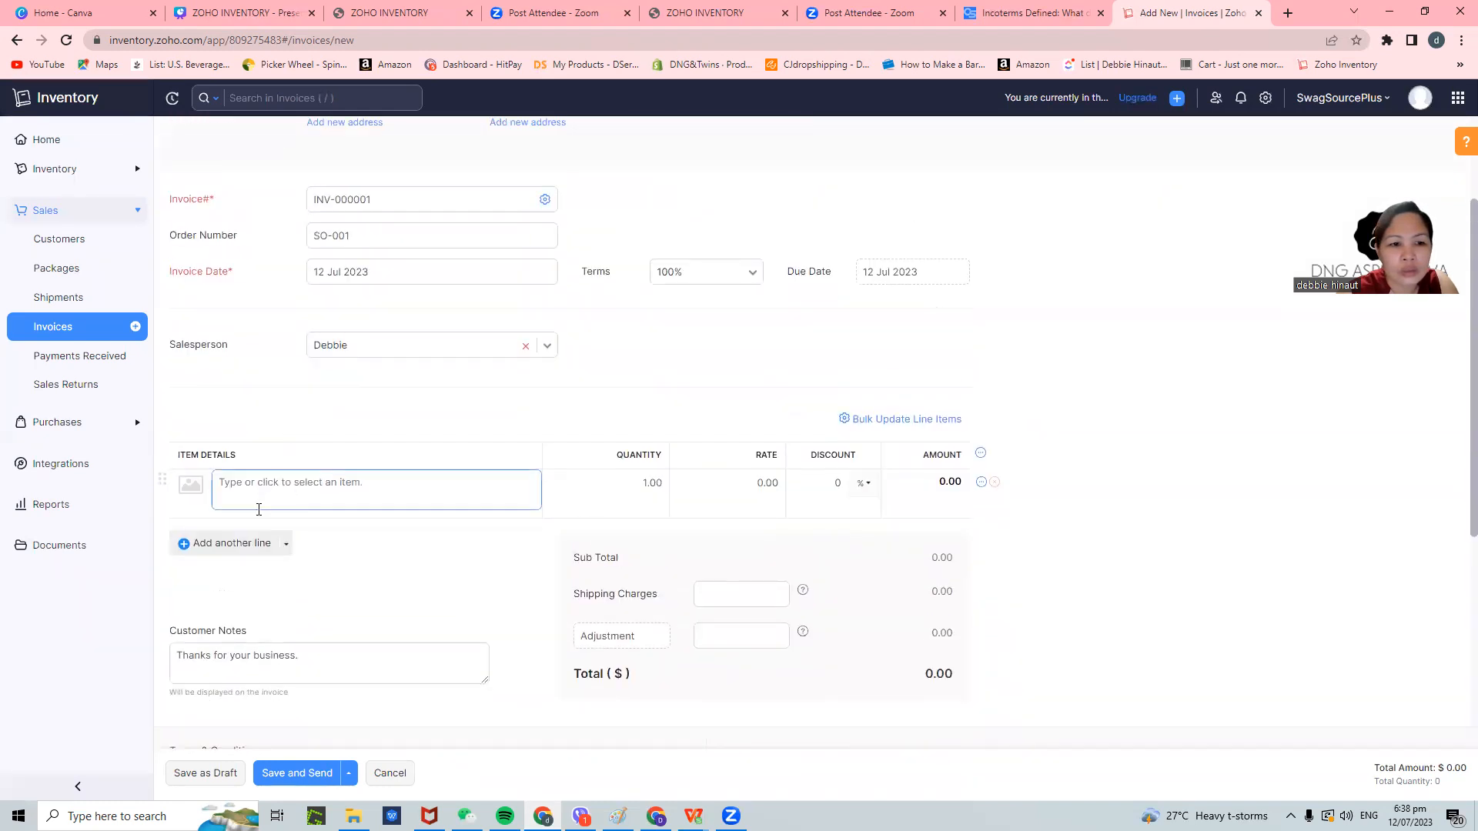
pyautogui.click(269, 481)
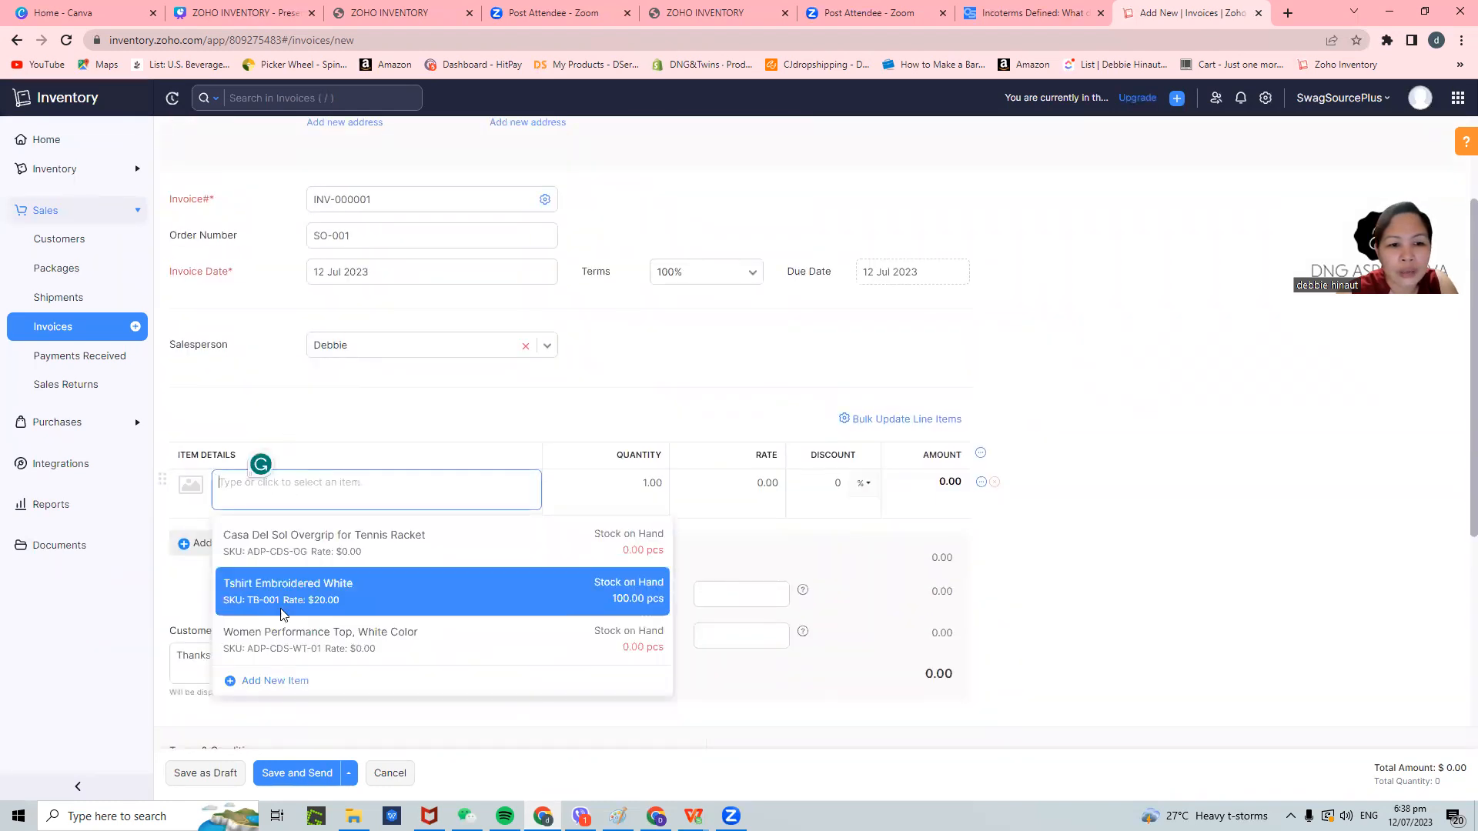
pyautogui.click(286, 599)
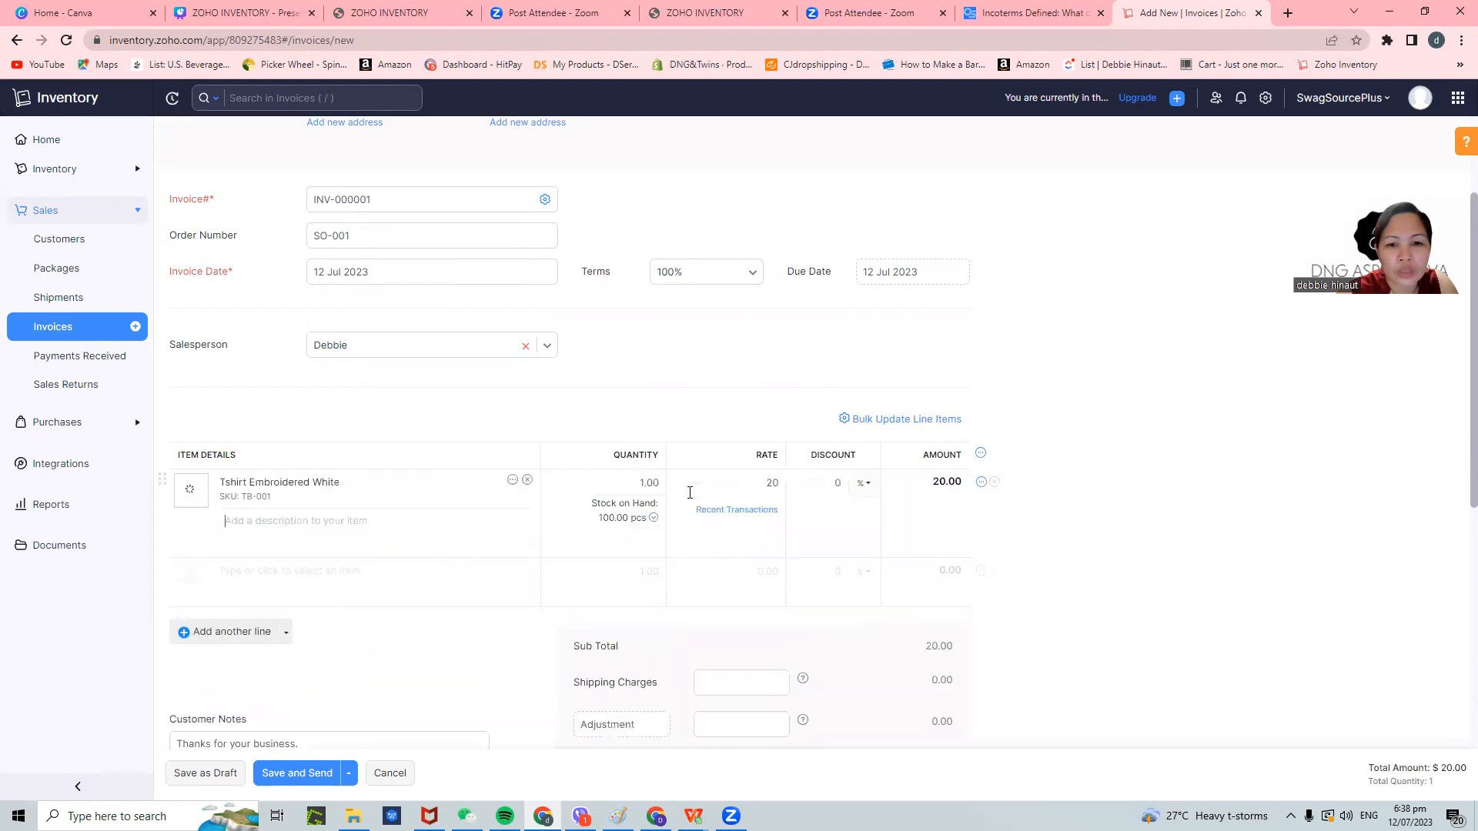
# - Enter a shipping charge of 10, bringing the invoice total to $30.00
pyautogui.scroll(-1, 801, 531)
pyautogui.scroll(-2, 347, 585)
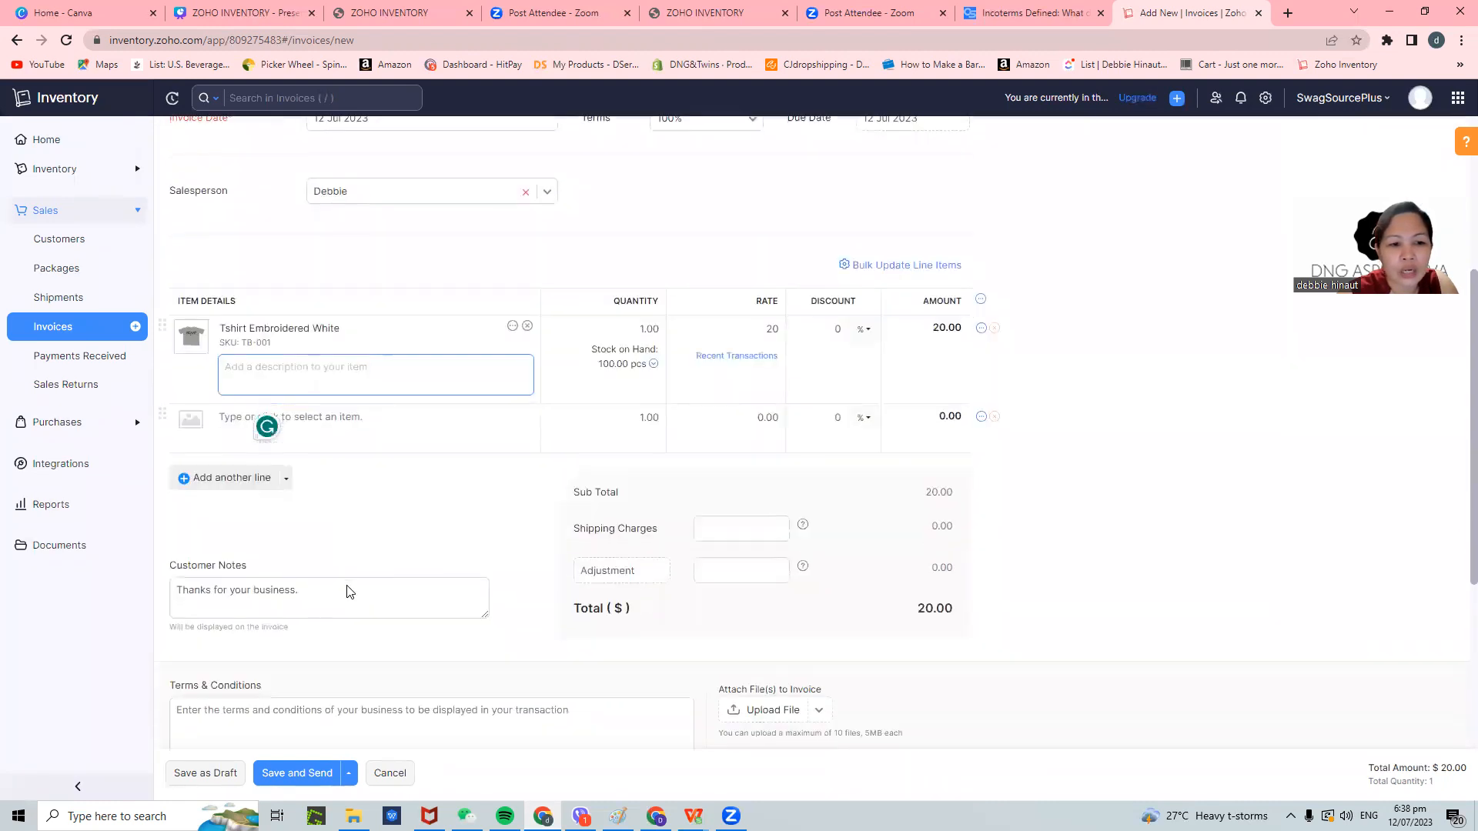
pyautogui.click(343, 525)
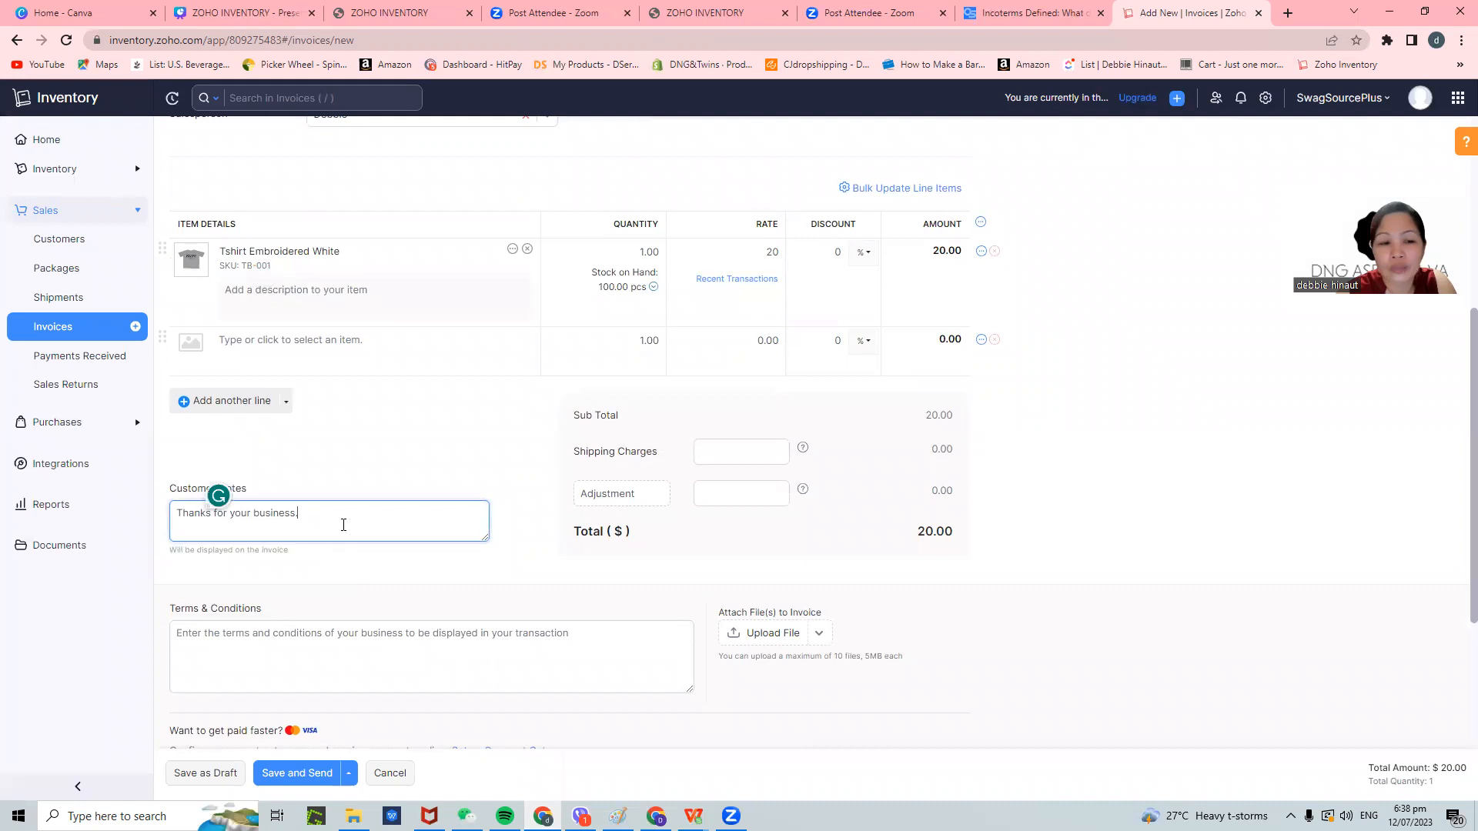
pyautogui.moveTo(343, 520); pyautogui.dragTo(214, 515)
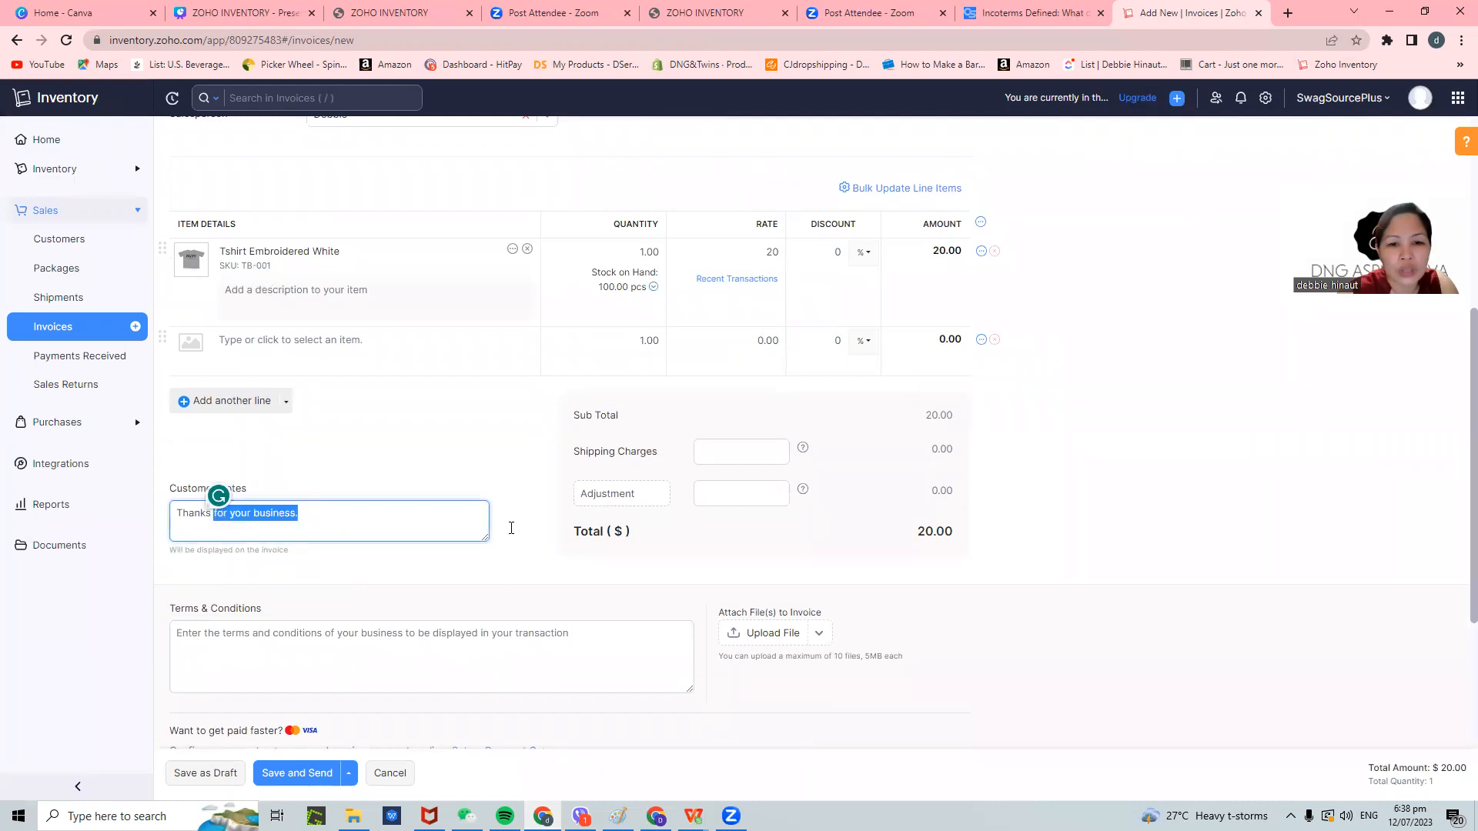
pyautogui.click(1034, 533)
pyautogui.click(695, 450)
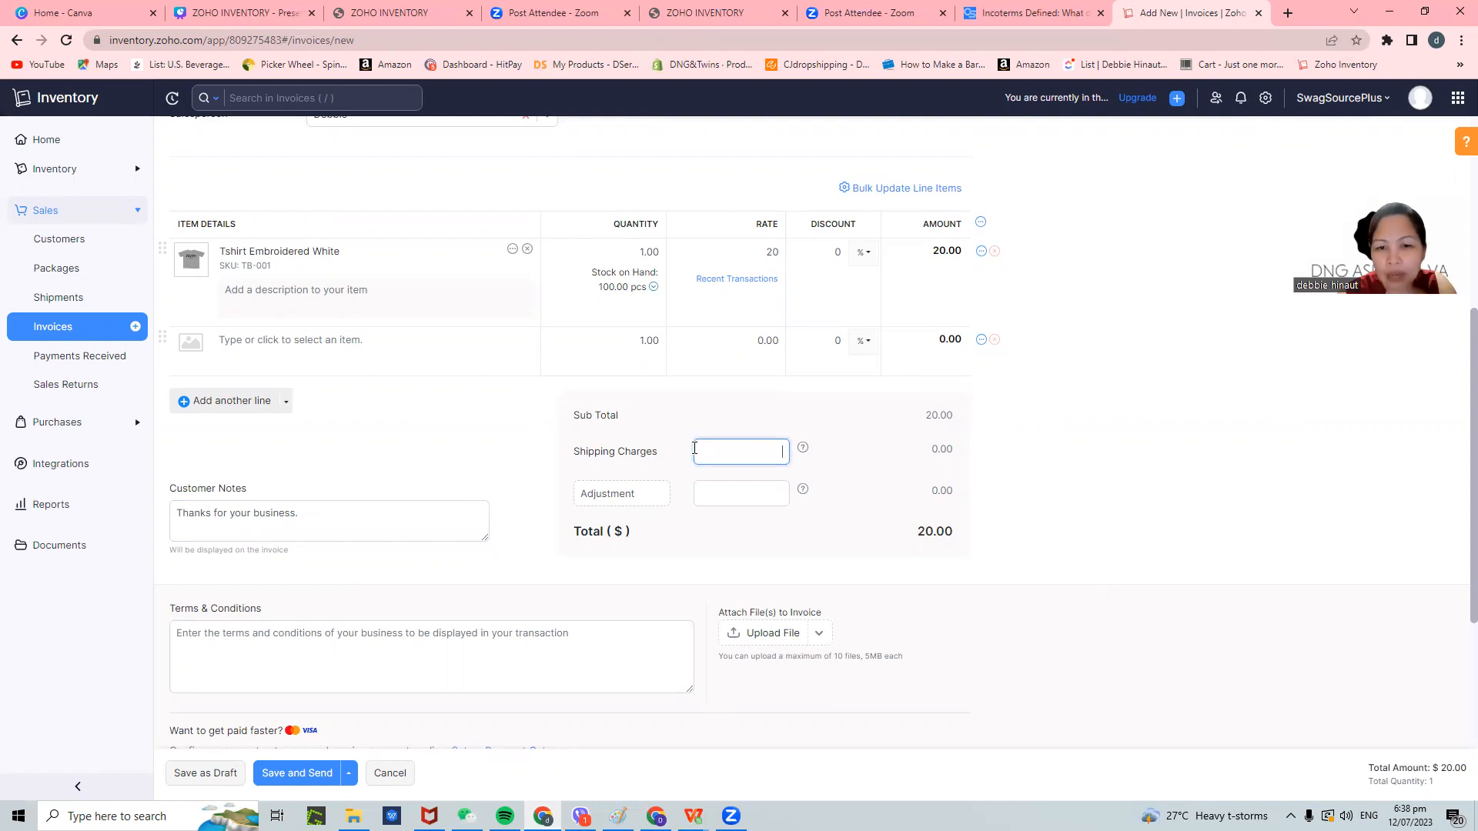
pyautogui.write('10')
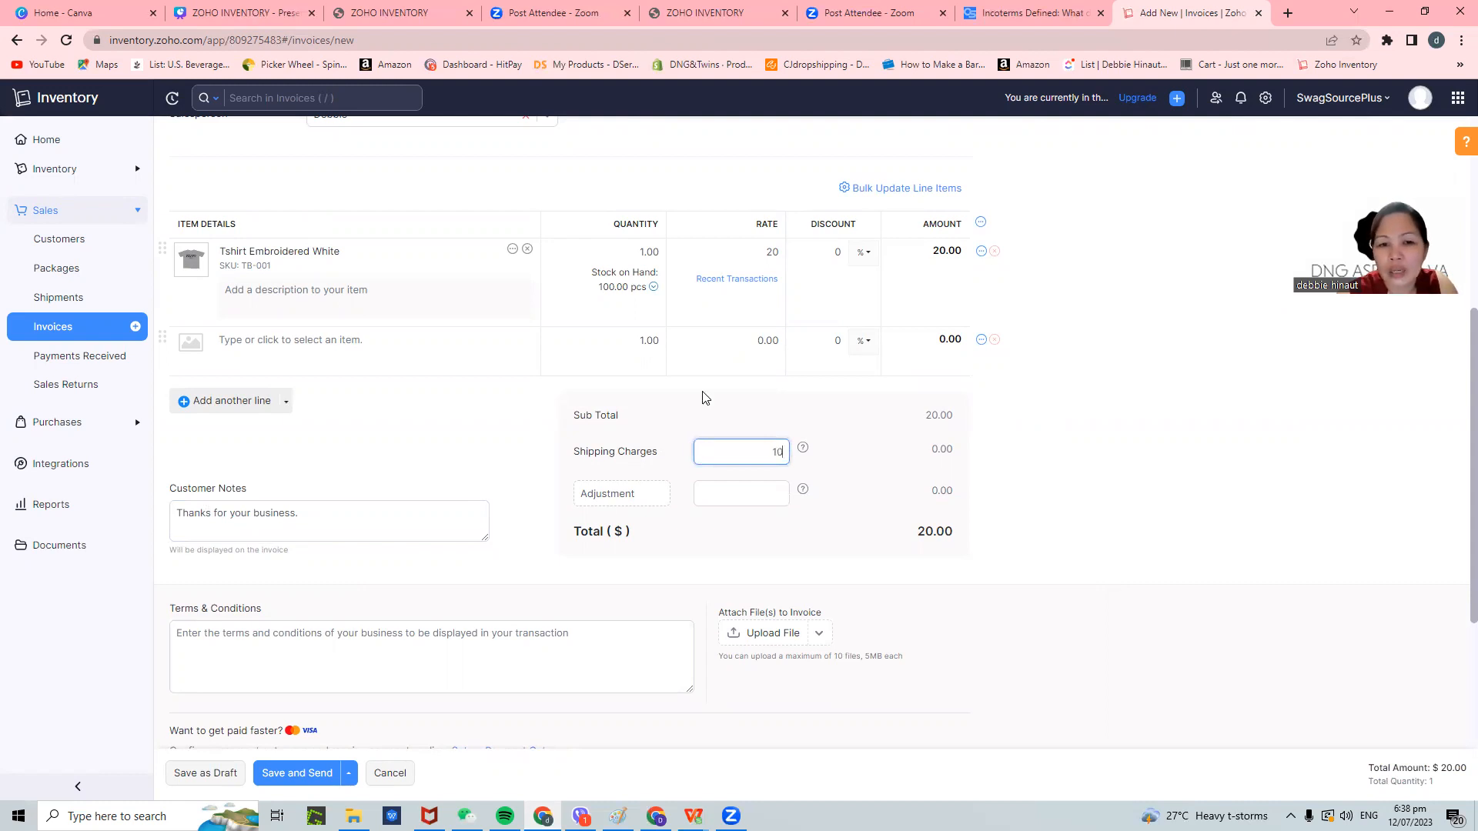
pyautogui.click(1045, 560)
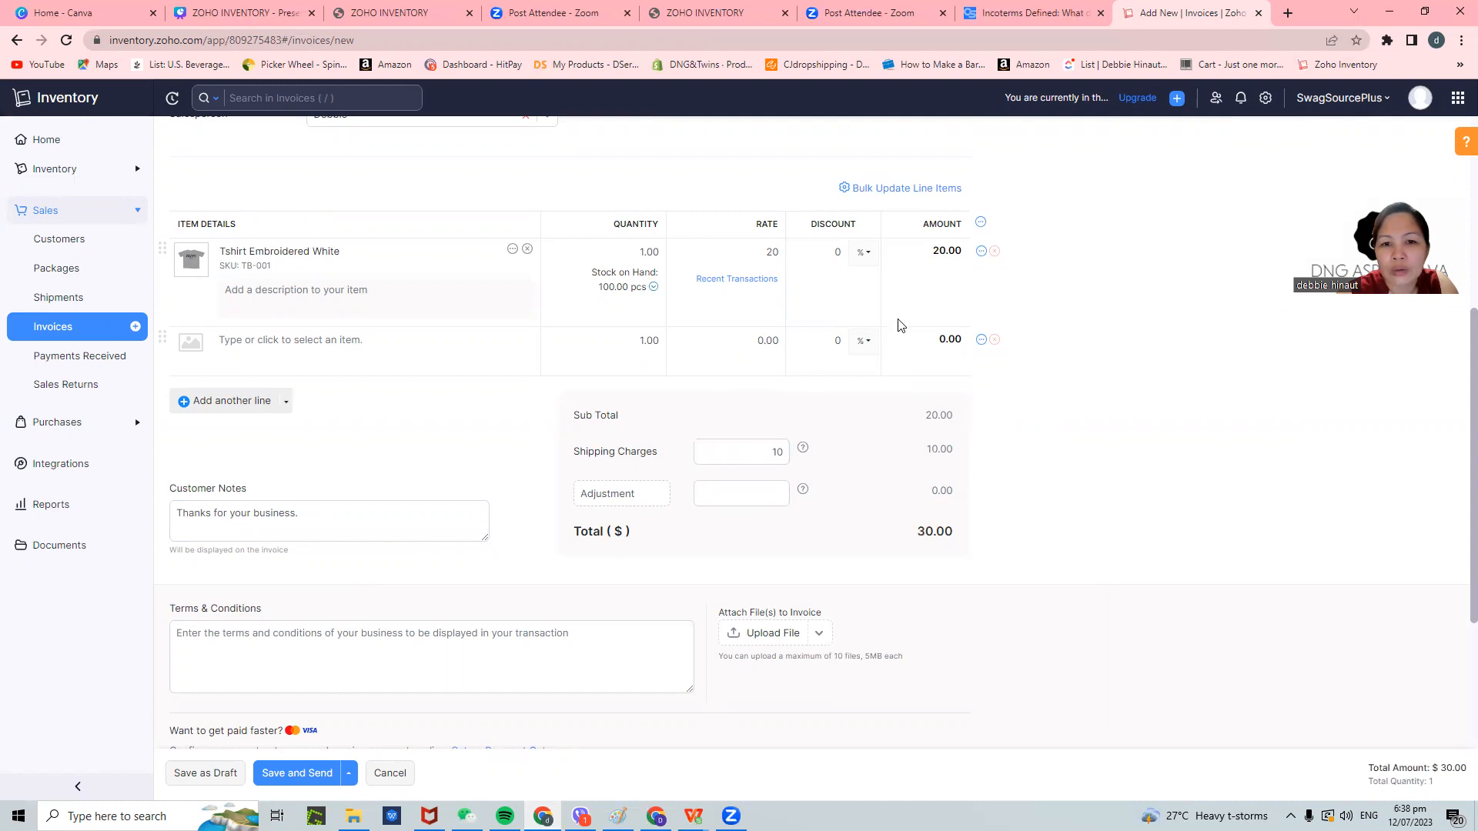
# - Write '1-2 day shipping' into the invoice's Terms & Conditions box, replacing the draft 'Delivery Lead' text
pyautogui.scroll(-3, 390, 384)
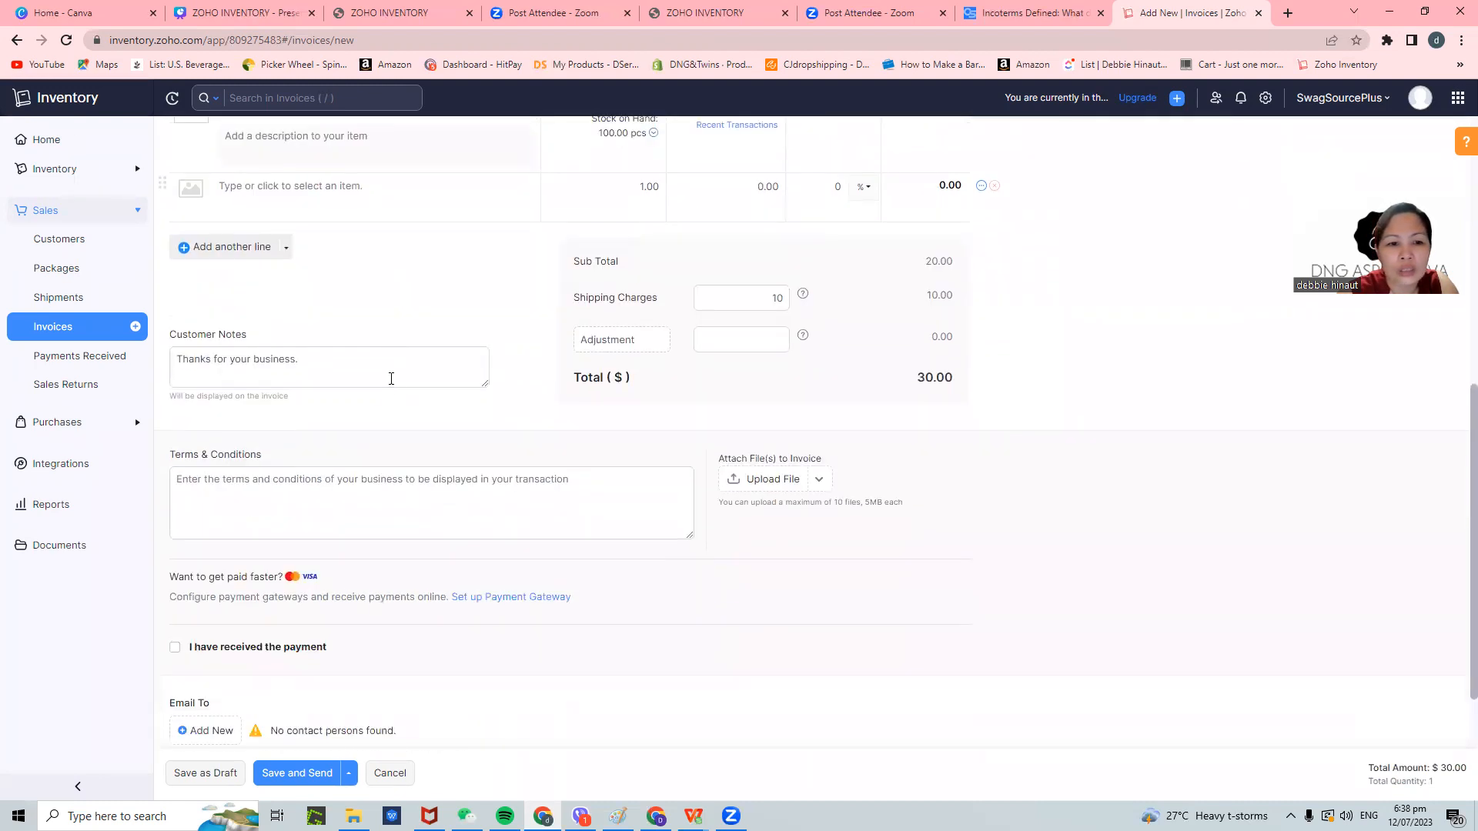
pyautogui.scroll(2, 390, 384)
pyautogui.click(261, 555)
pyautogui.scroll(6, 495, 421)
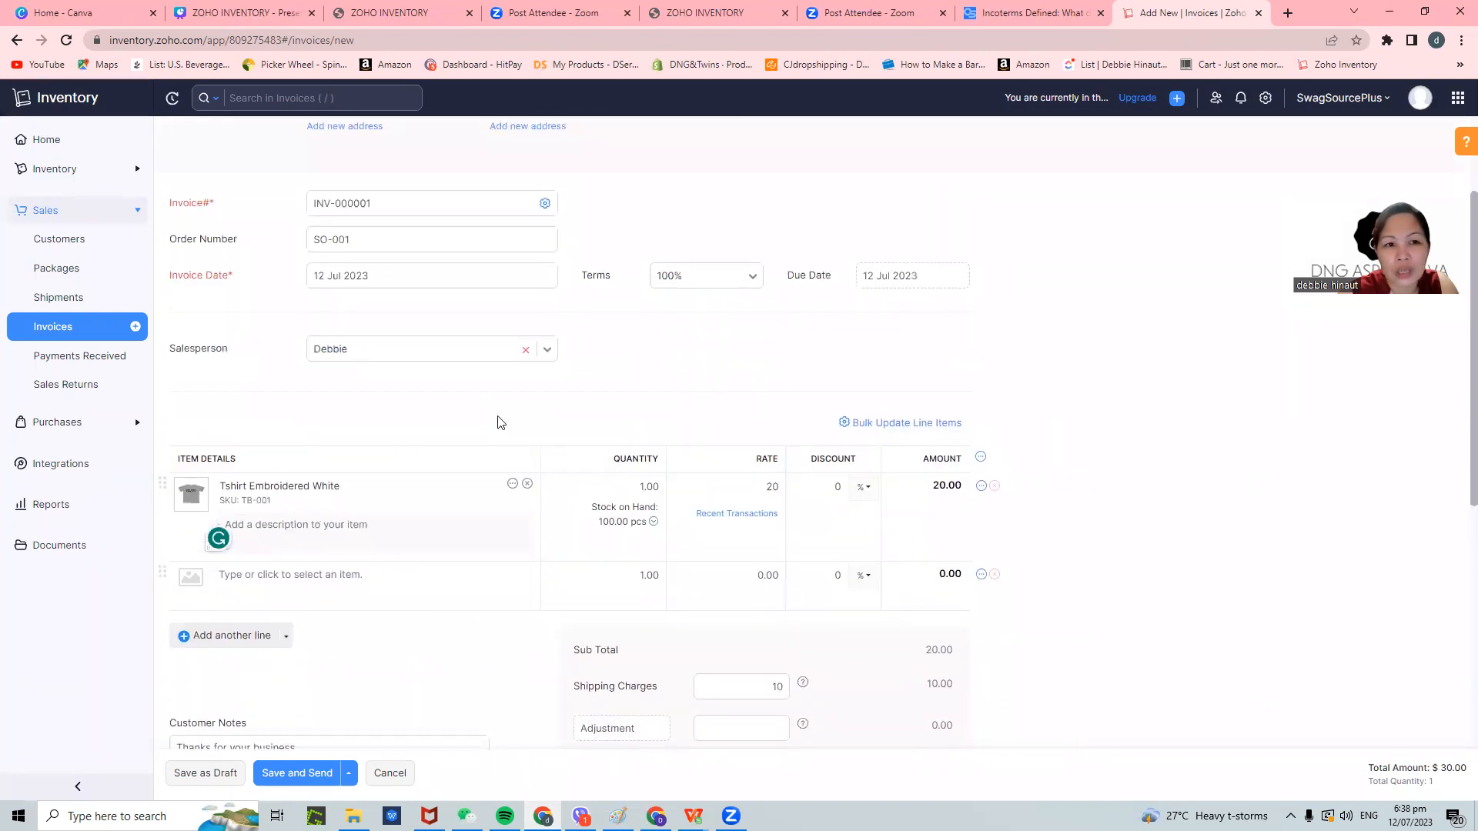
pyautogui.scroll(-3, 499, 426)
pyautogui.scroll(-5, 499, 426)
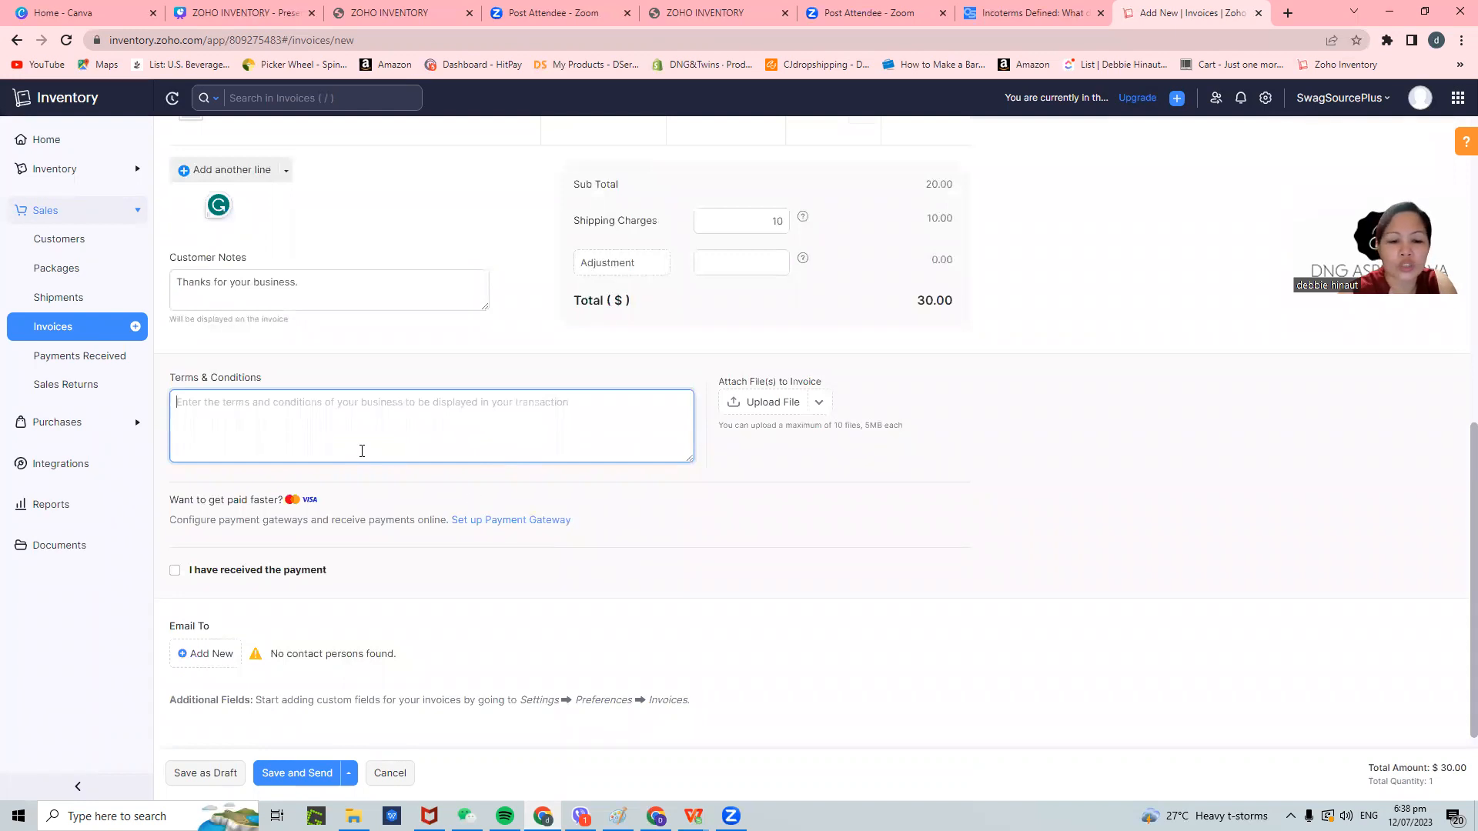
pyautogui.write('Delivery Lead')
pyautogui.press('BackSpace')
pyautogui.press('BackSpace')
pyautogui.press('BackSpace')
pyautogui.press('BackSpace')
pyautogui.press('BackSpace')
pyautogui.press('BackSpace')
pyautogui.press('BackSpace')
pyautogui.press('BackSpace')
pyautogui.press('BackSpace')
pyautogui.press('BackSpace')
pyautogui.press('BackSpace')
pyautogui.press('BackSpace')
pyautogui.write('1')
pyautogui.write('2 ')
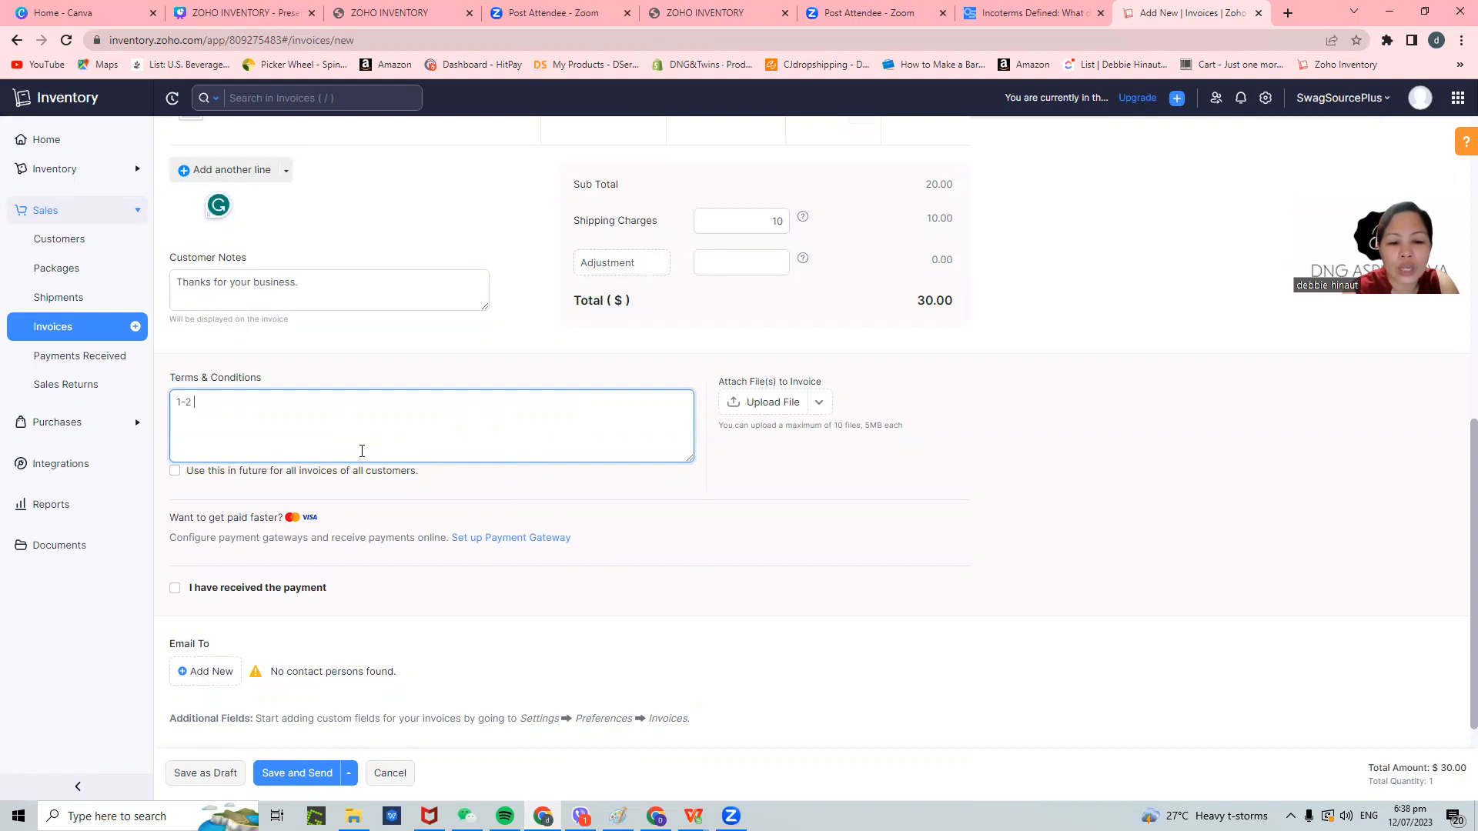
pyautogui.write('day shipping')
pyautogui.press('Return')
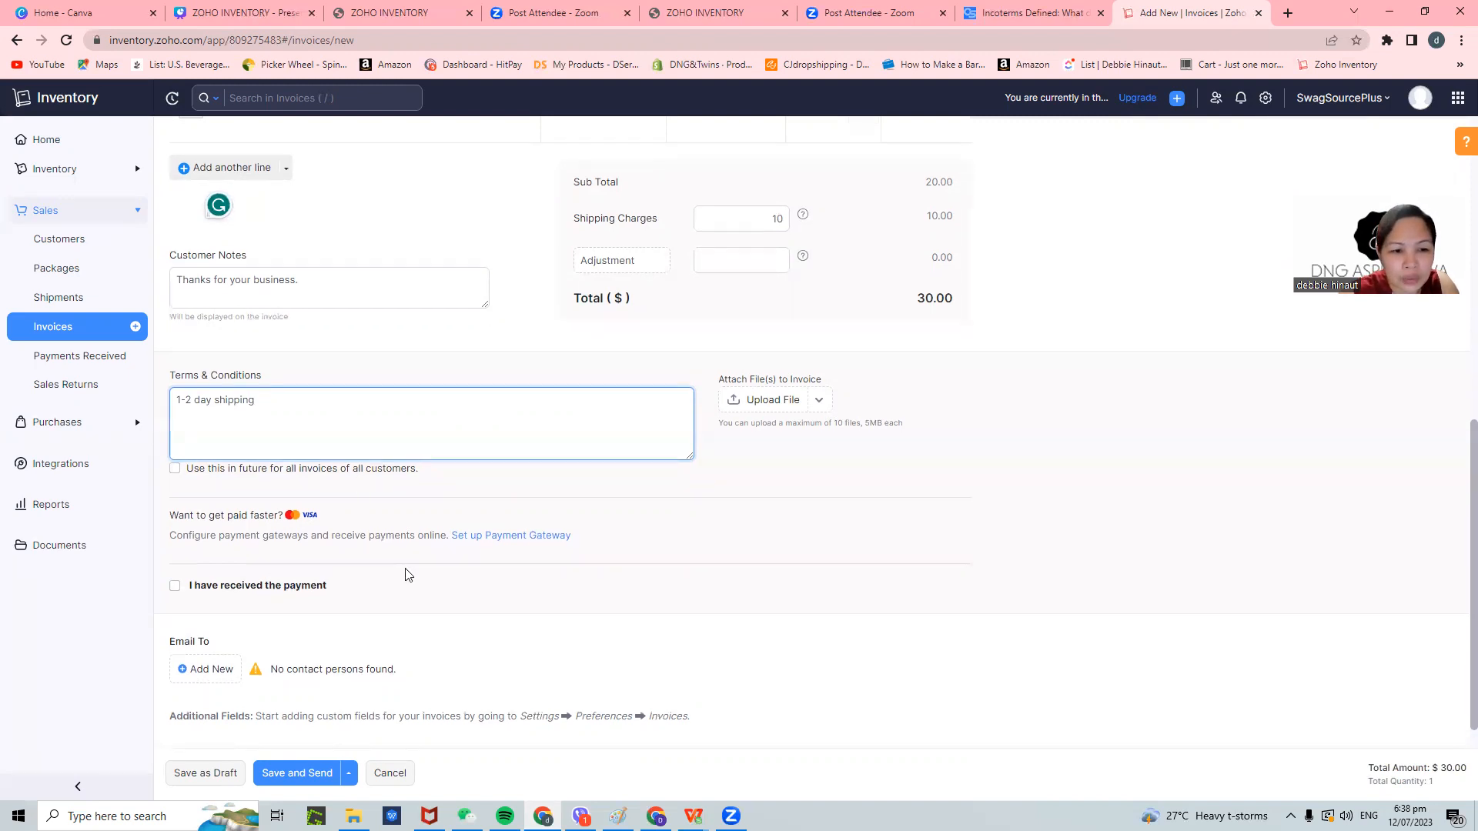
pyautogui.scroll(-1, 408, 576)
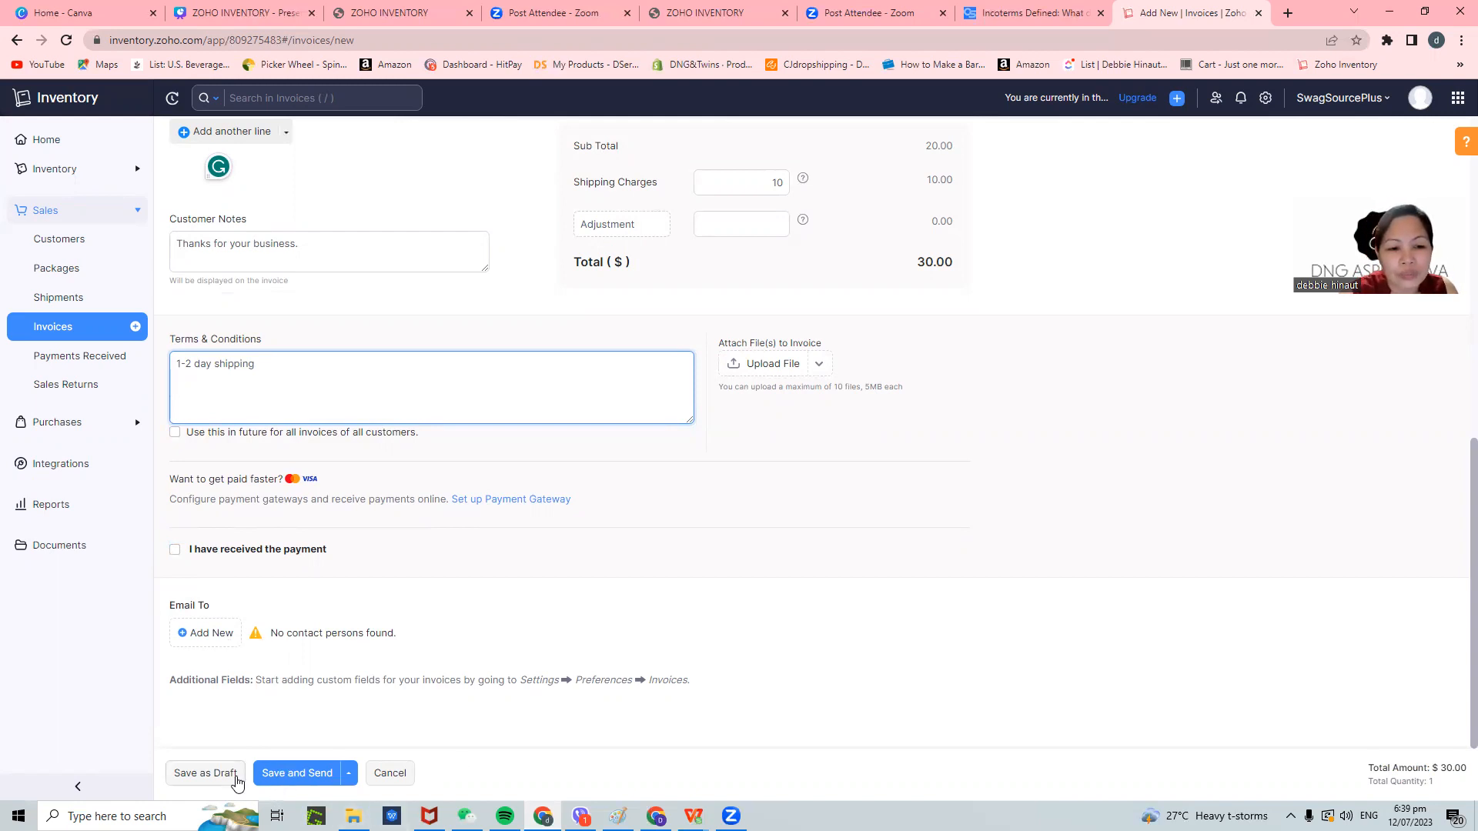
# - Save invoice INV-000001 as a $30.00 draft and review its preview
pyautogui.click(236, 776)
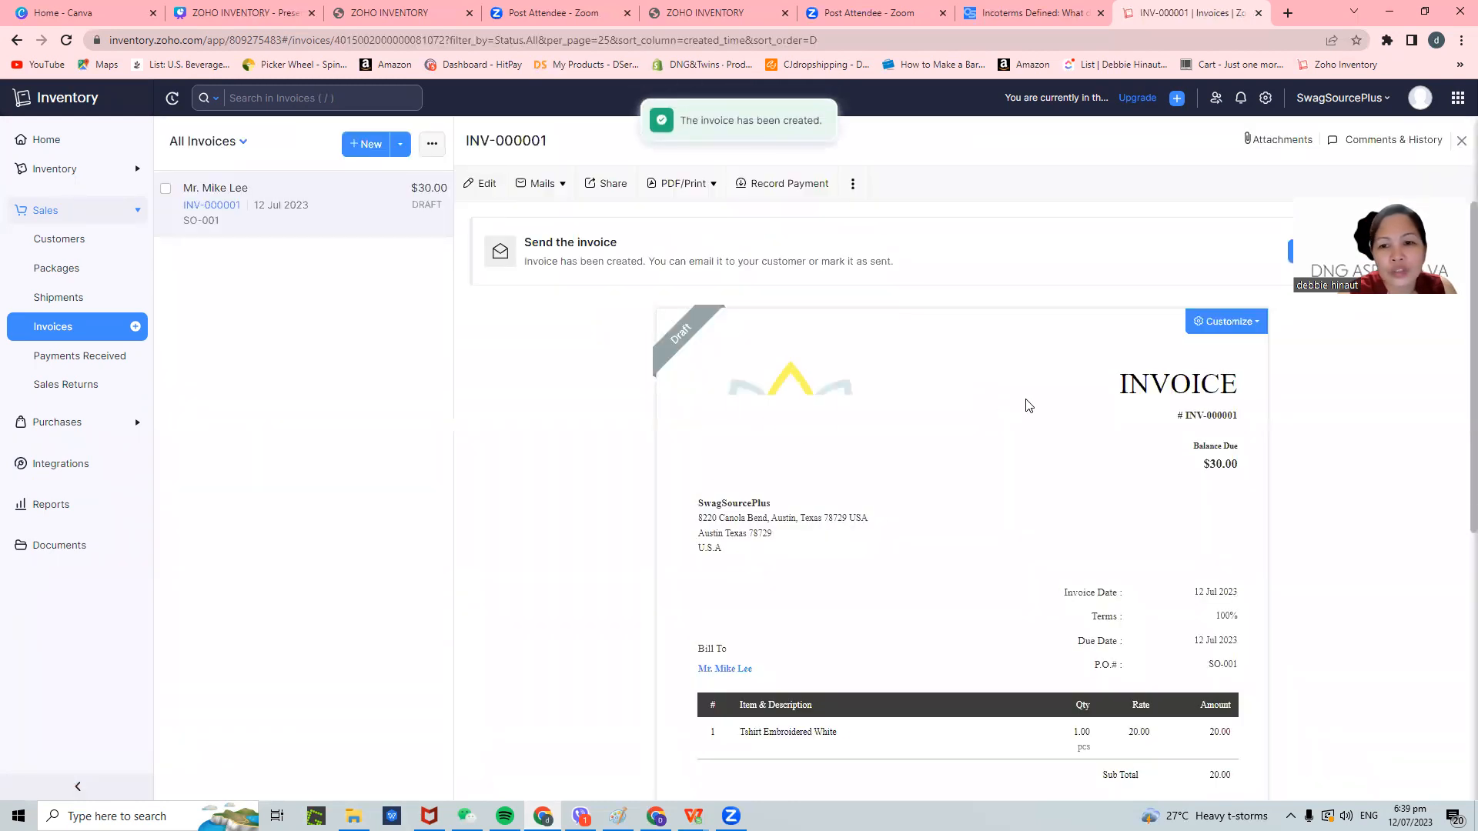
pyautogui.scroll(-4, 1027, 424)
pyautogui.scroll(3, 1030, 443)
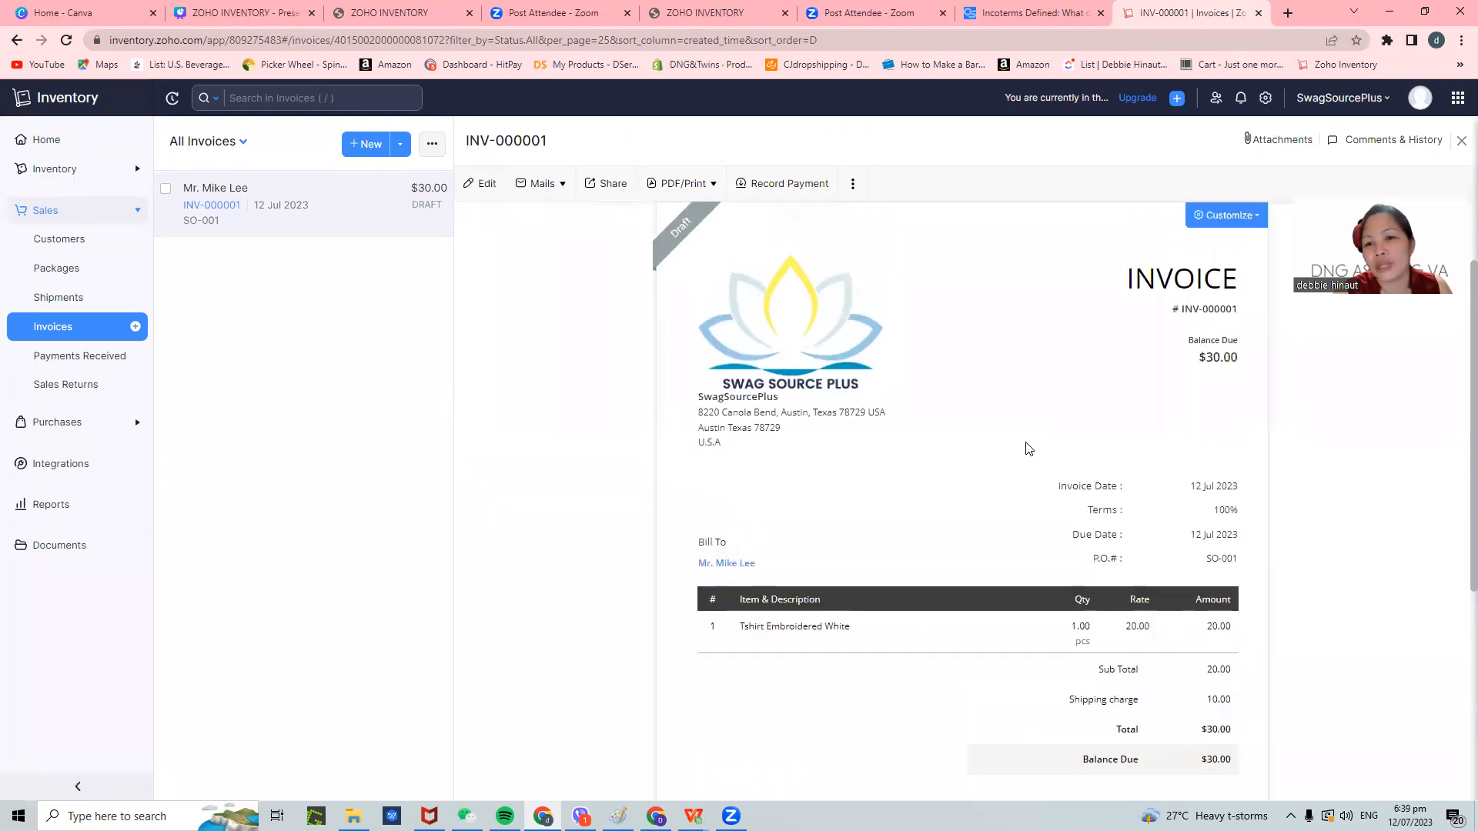
pyautogui.scroll(1, 1029, 449)
pyautogui.scroll(-1, 1029, 449)
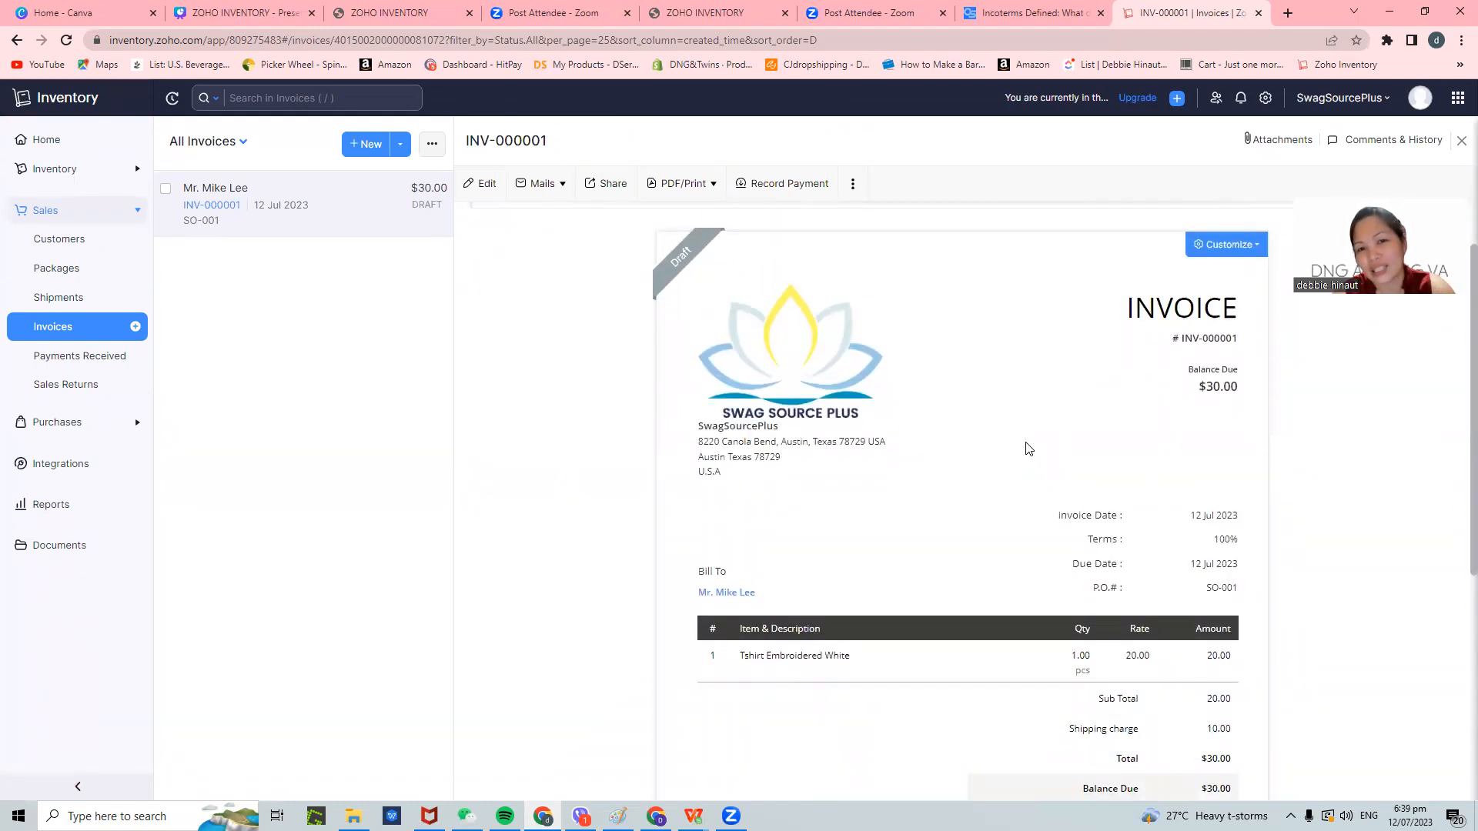
pyautogui.scroll(-2, 1030, 449)
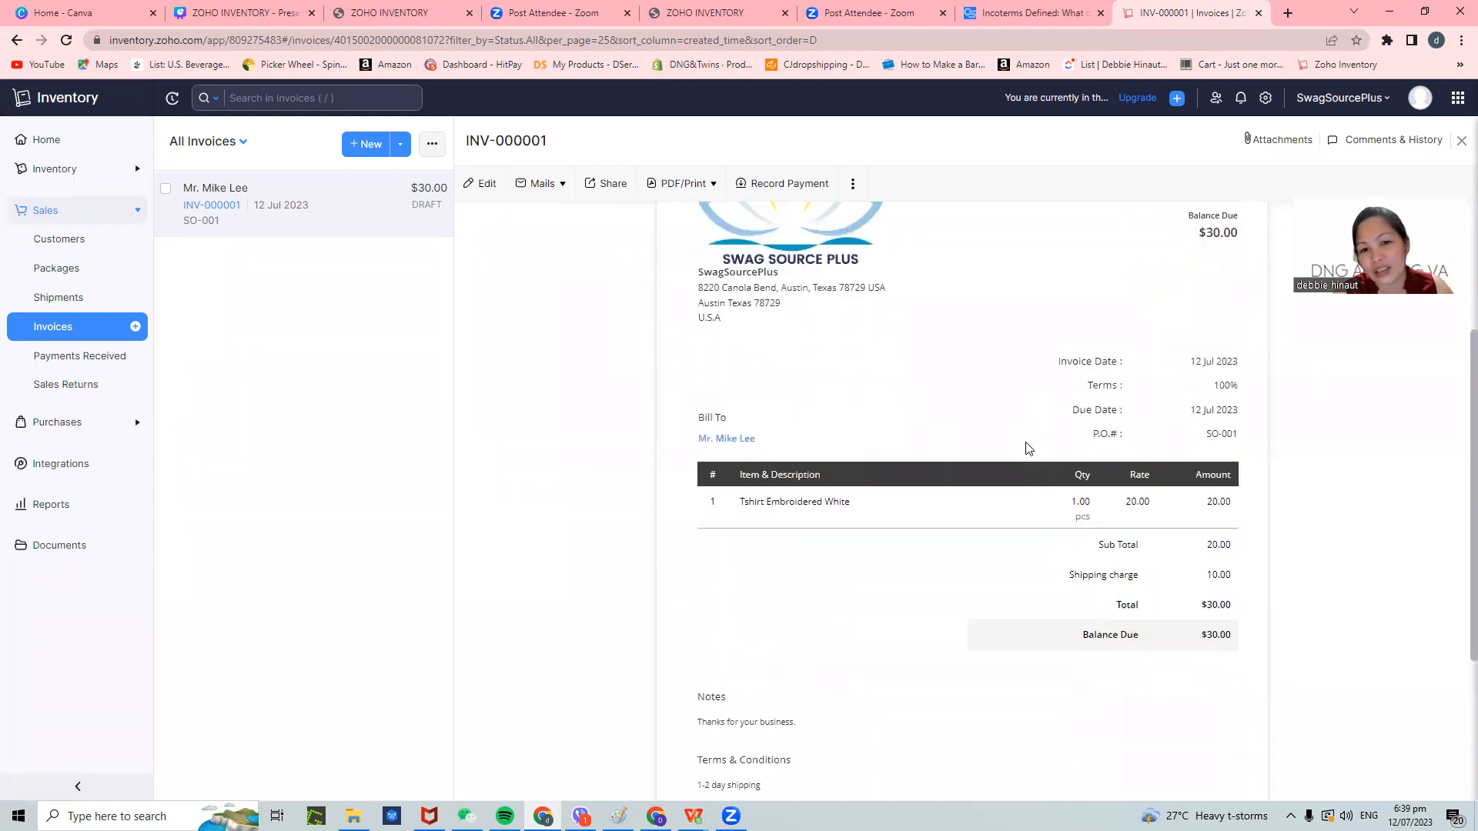
pyautogui.scroll(1, 1030, 449)
pyautogui.scroll(-4, 1030, 448)
pyautogui.scroll(5, 1029, 449)
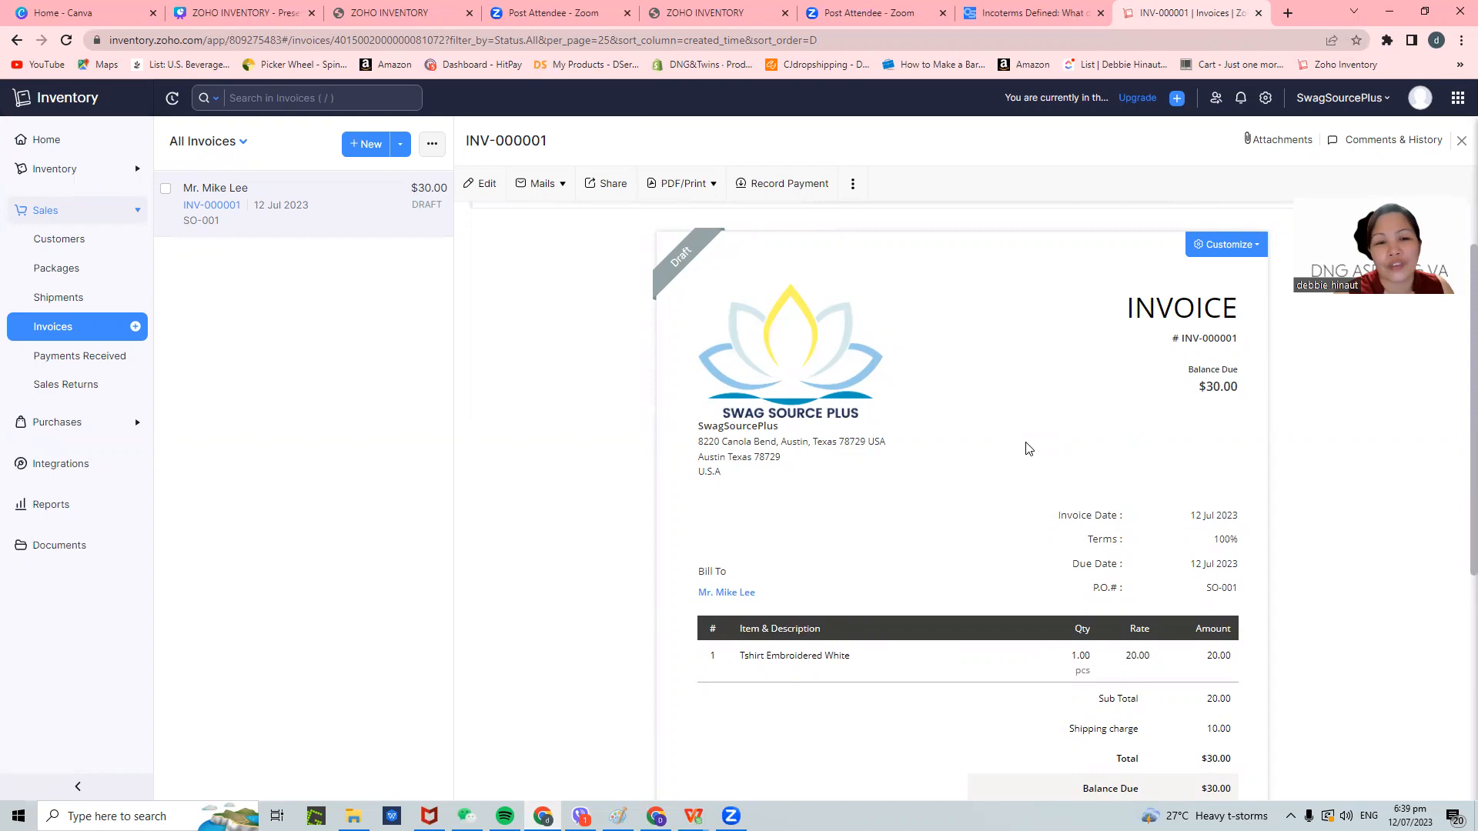
# - Download the invoice as INV-000001.pdf and open the downloaded file
pyautogui.moveTo(684, 256)
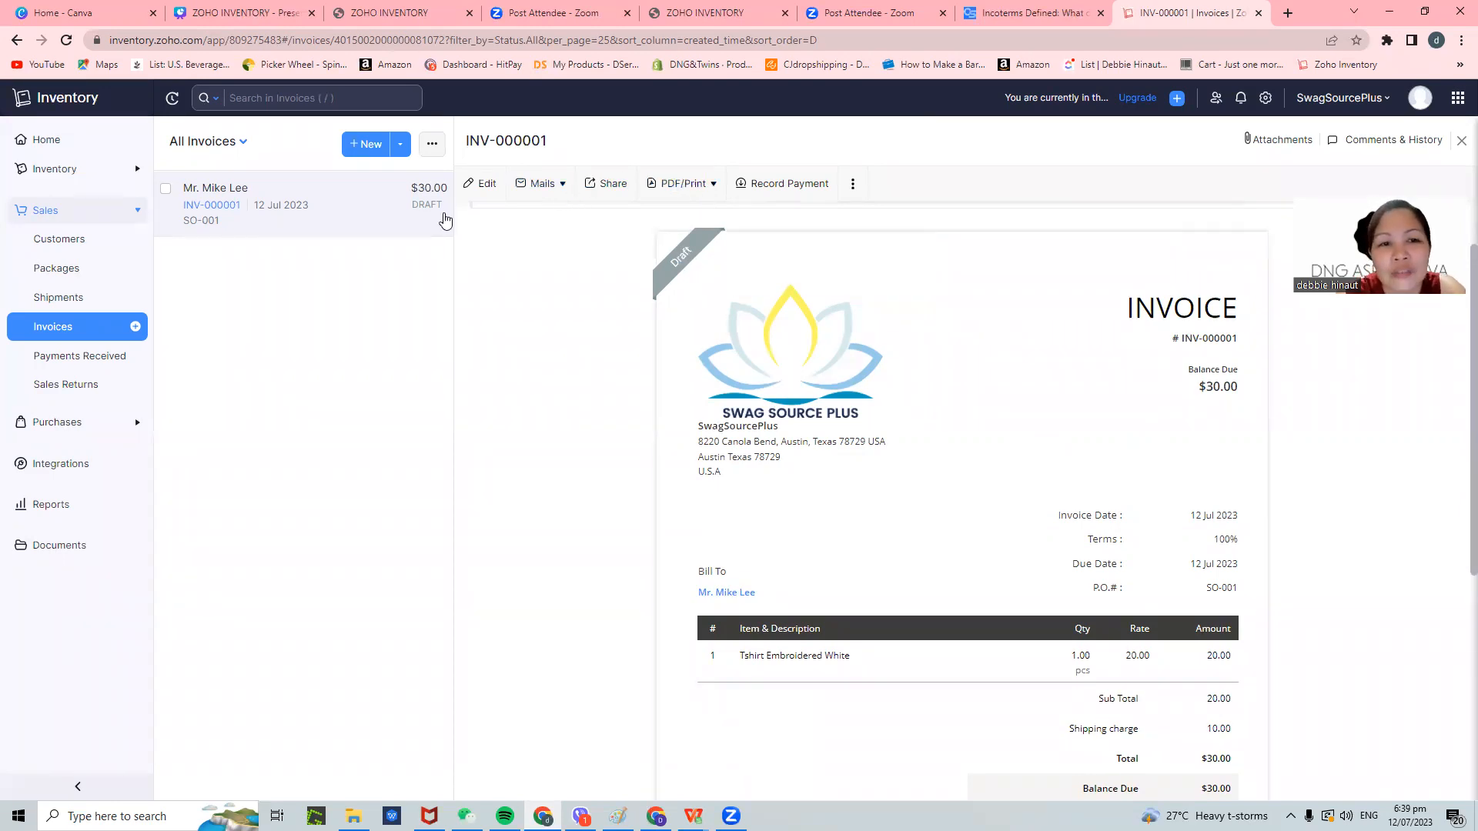
pyautogui.click(692, 186)
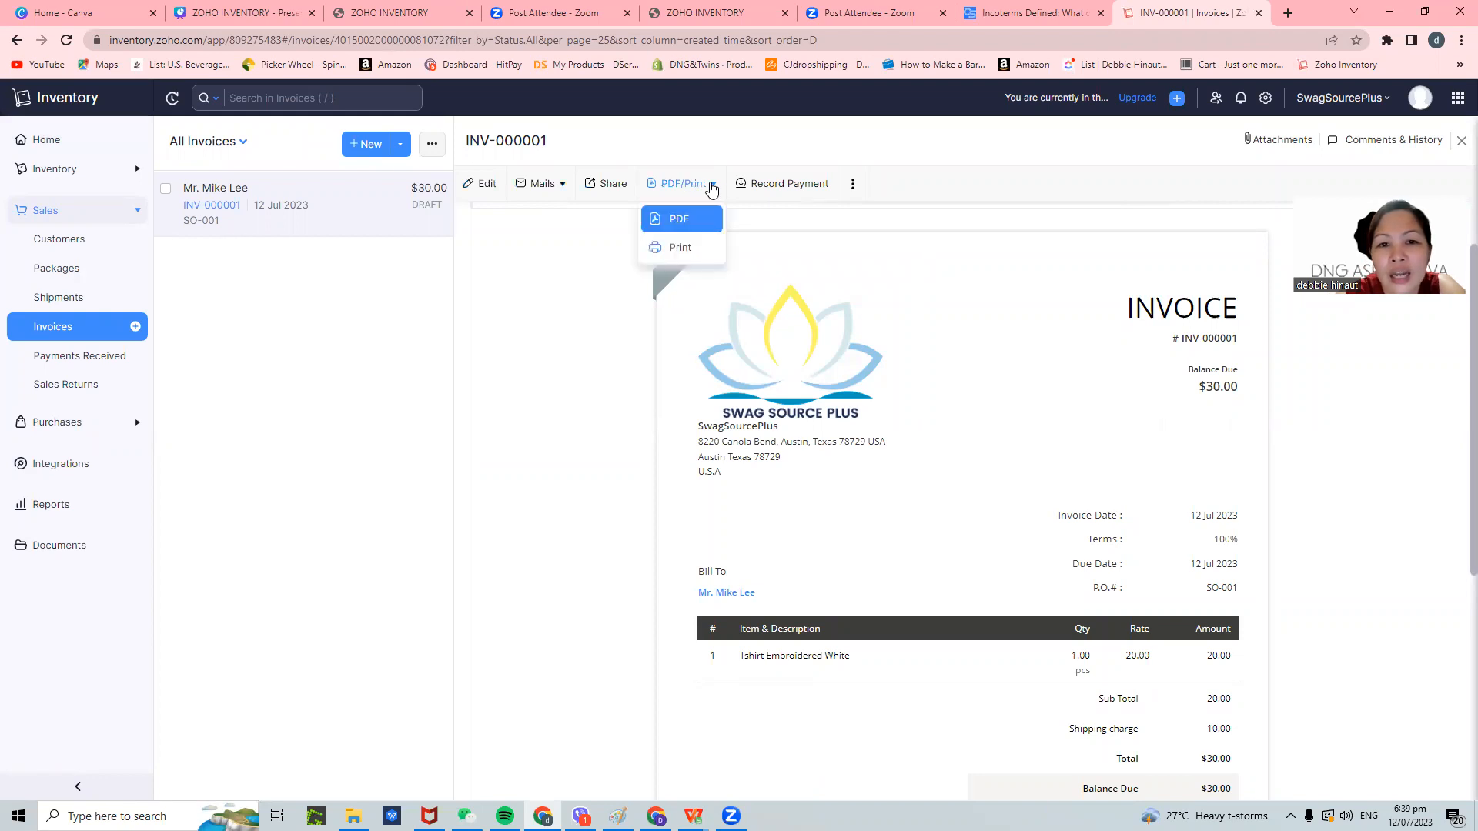
pyautogui.click(679, 221)
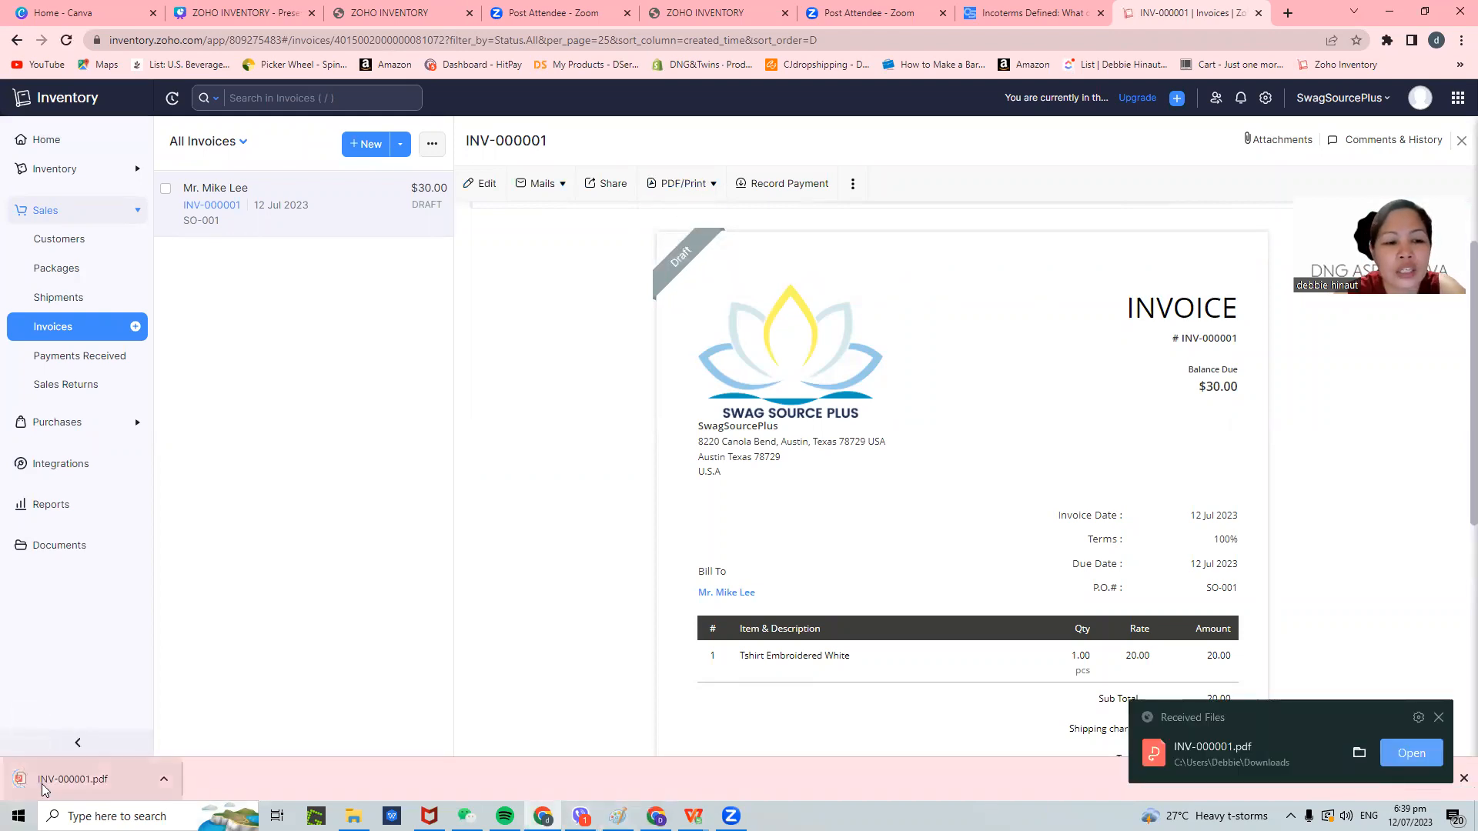
pyautogui.click(43, 785)
# - Scroll through INV-000001.pdf, then return to the Zoho Inventory invoice tab
pyautogui.scroll(-3, 775, 322)
pyautogui.scroll(3, 776, 322)
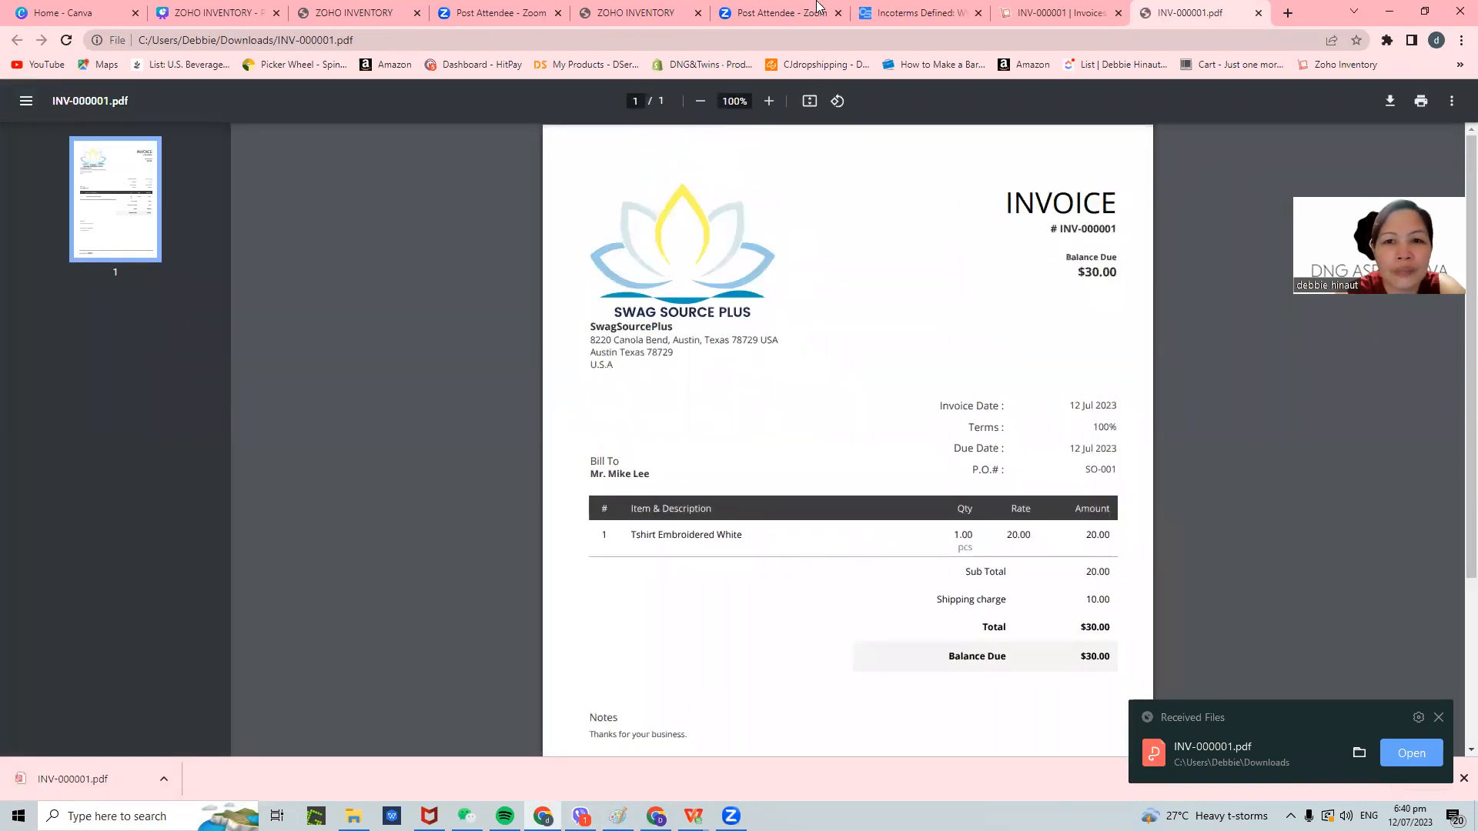
pyautogui.click(1086, 13)
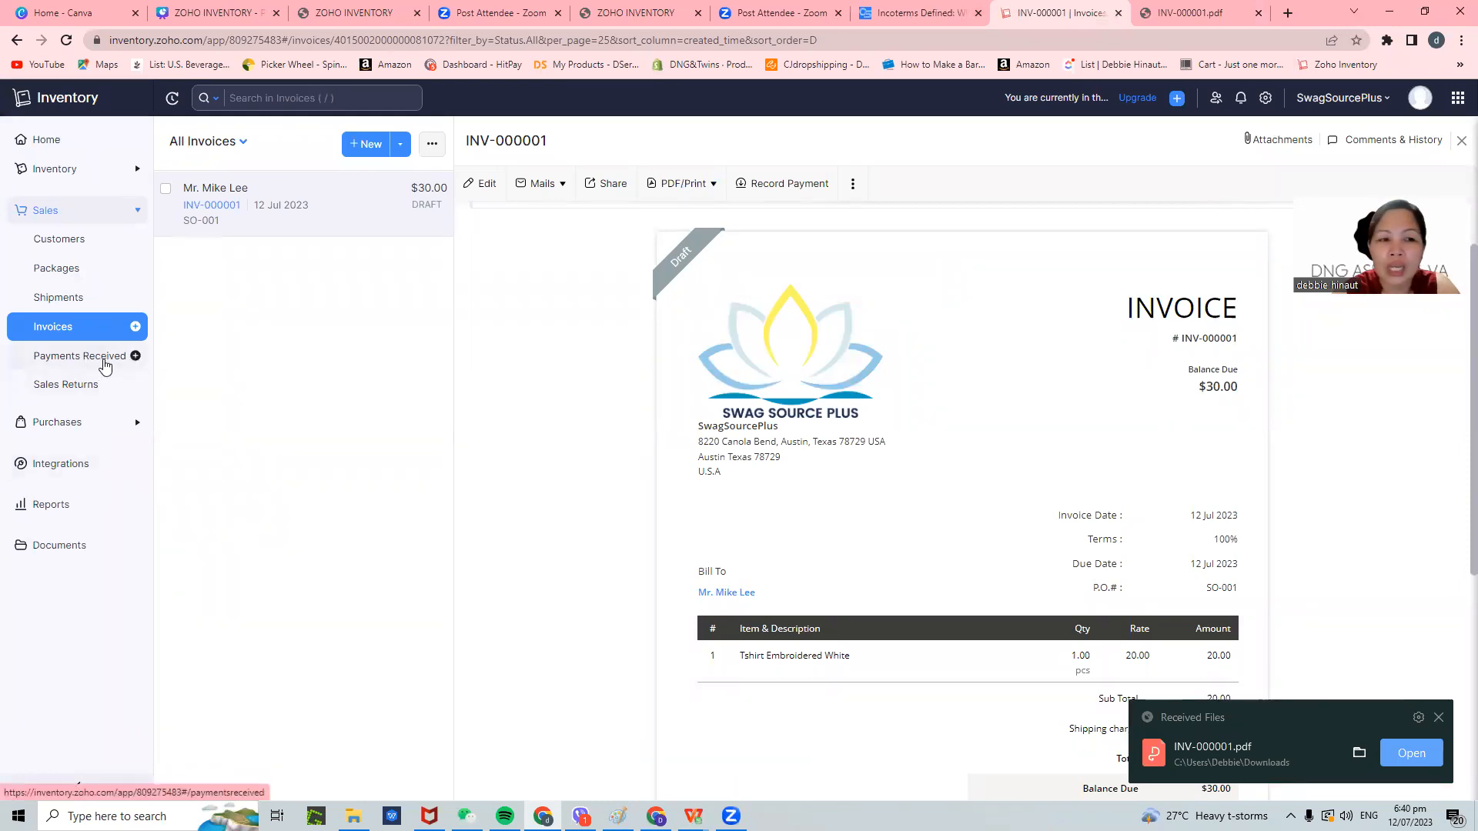
# - Visit Payments Received and the empty Sales Returns page, then expand the Purchases section
pyautogui.click(105, 365)
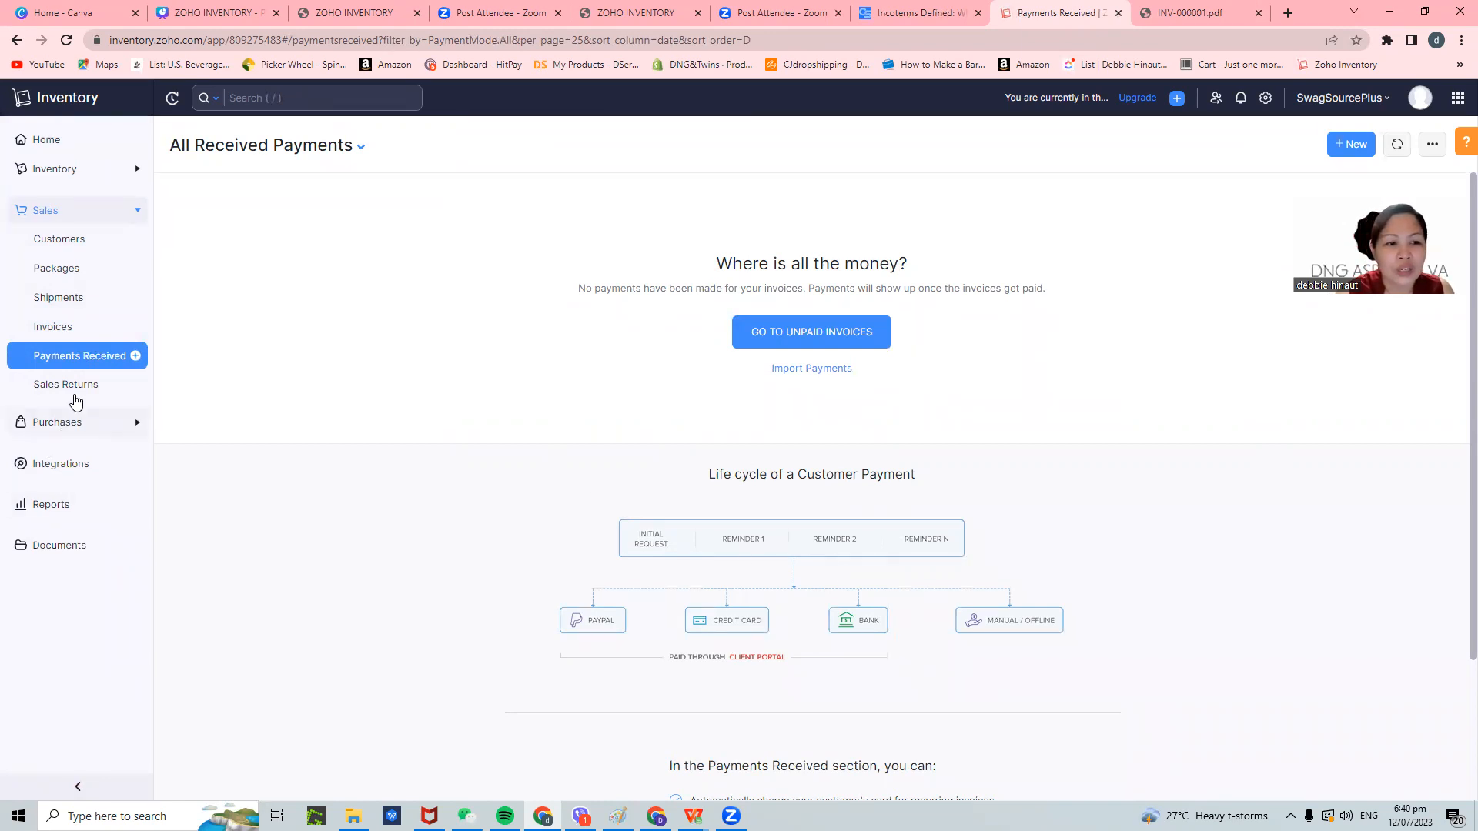
pyautogui.click(77, 390)
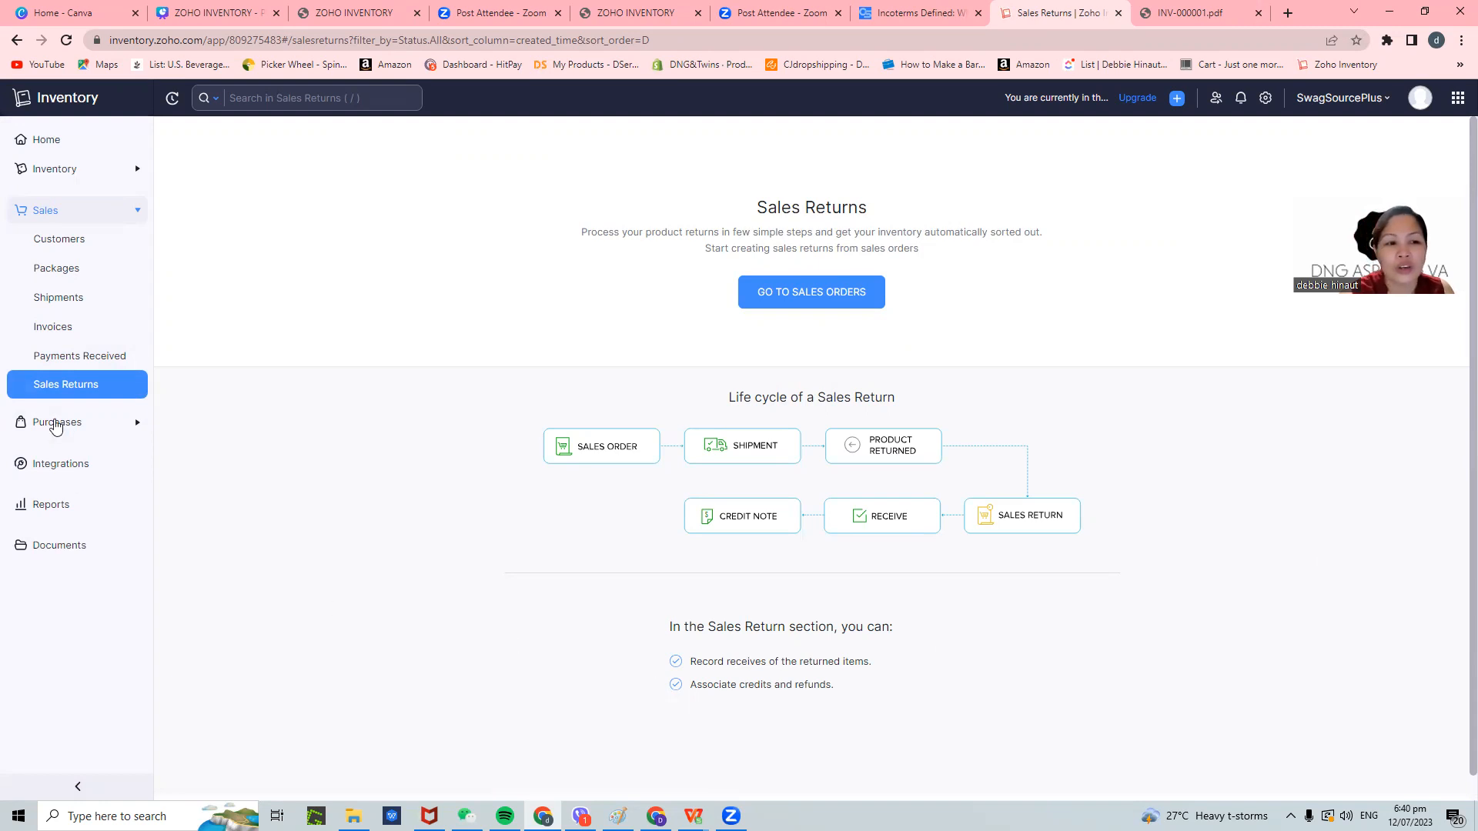
pyautogui.click(63, 422)
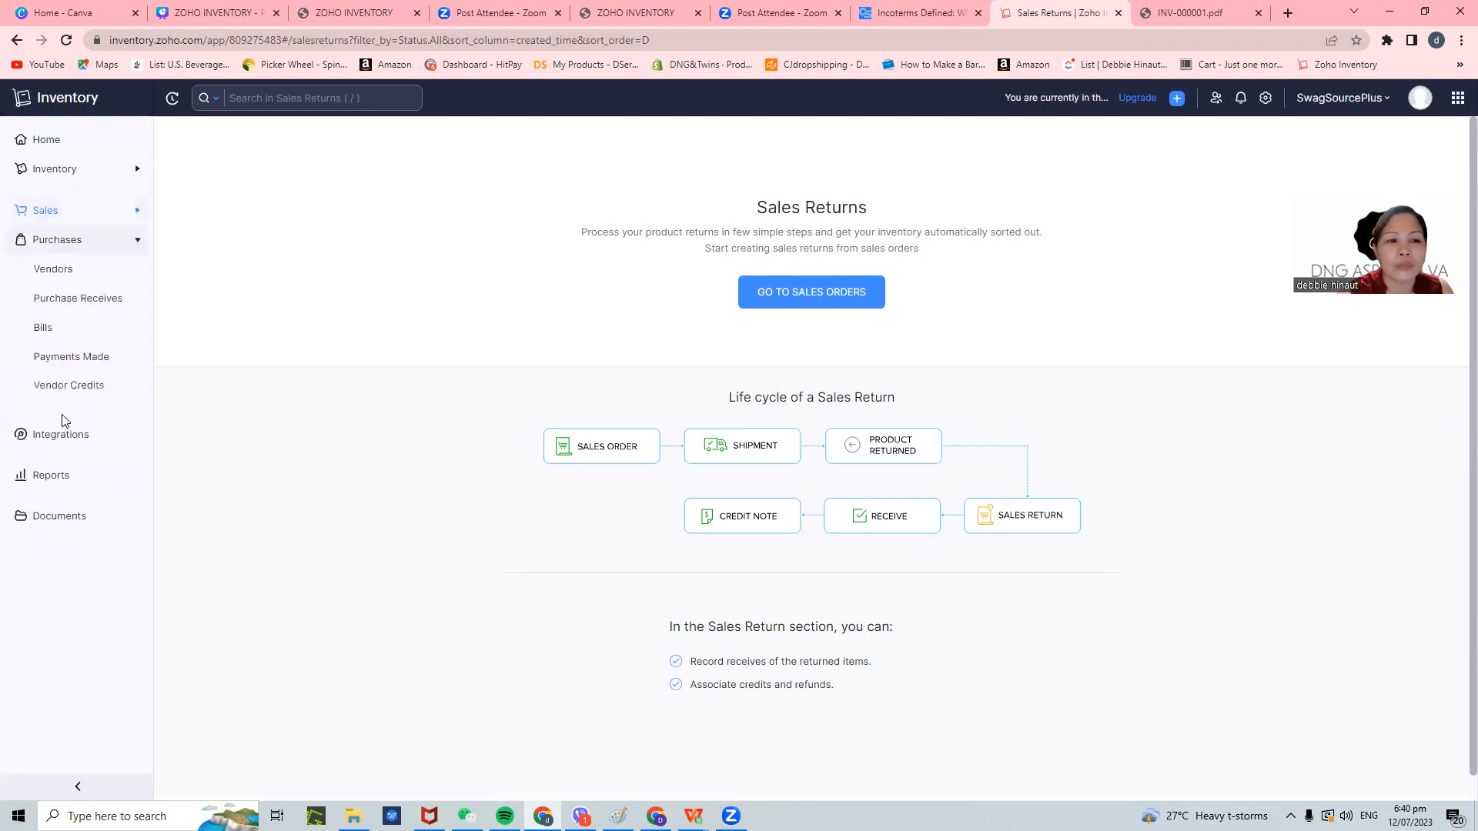
# - View vendor Shanghai David International Trade, then Guangzhou Bowen Gifts with PO-00001 for $1,625.00
pyautogui.click(50, 271)
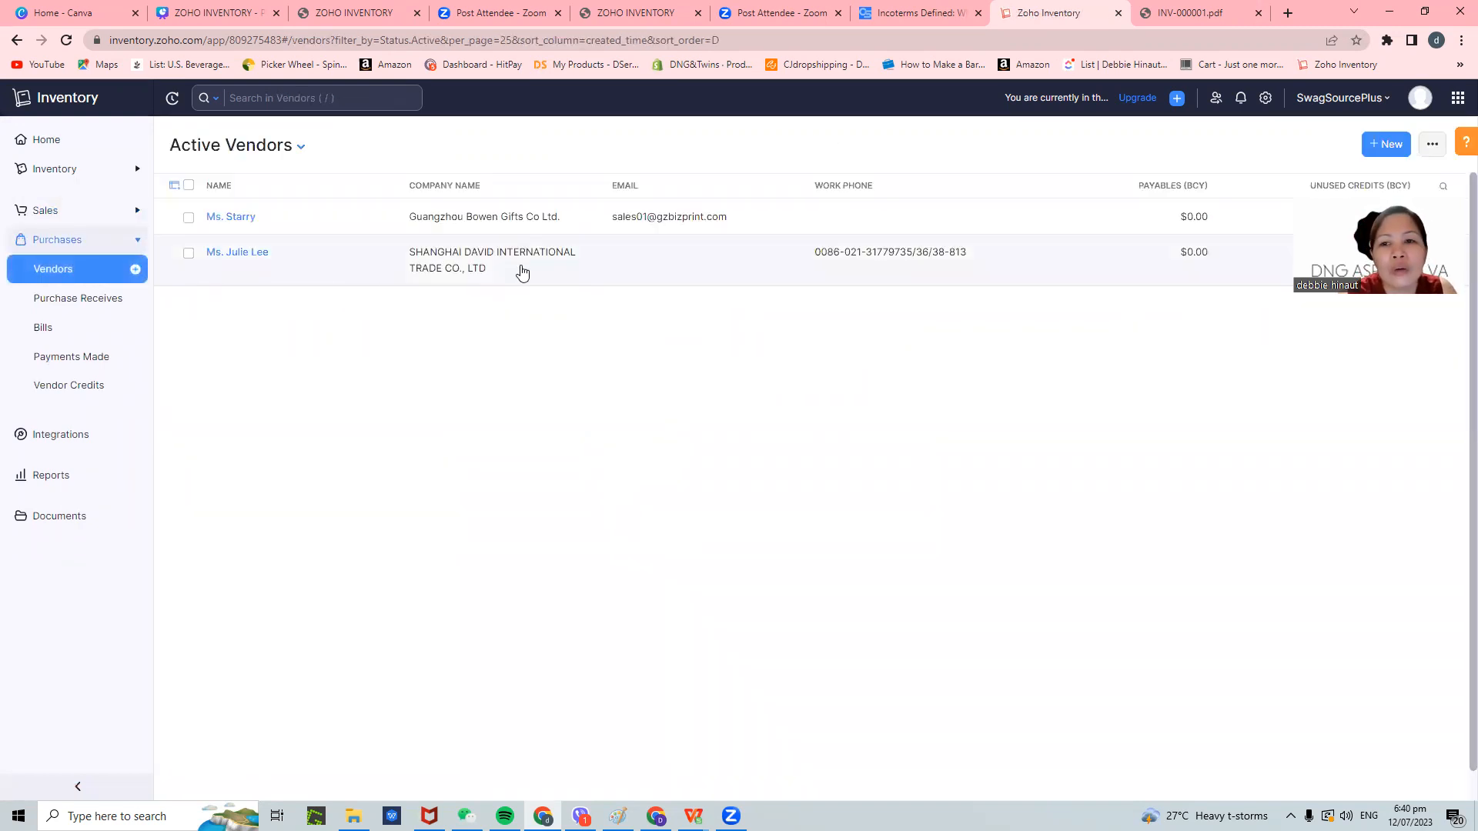
pyautogui.click(521, 262)
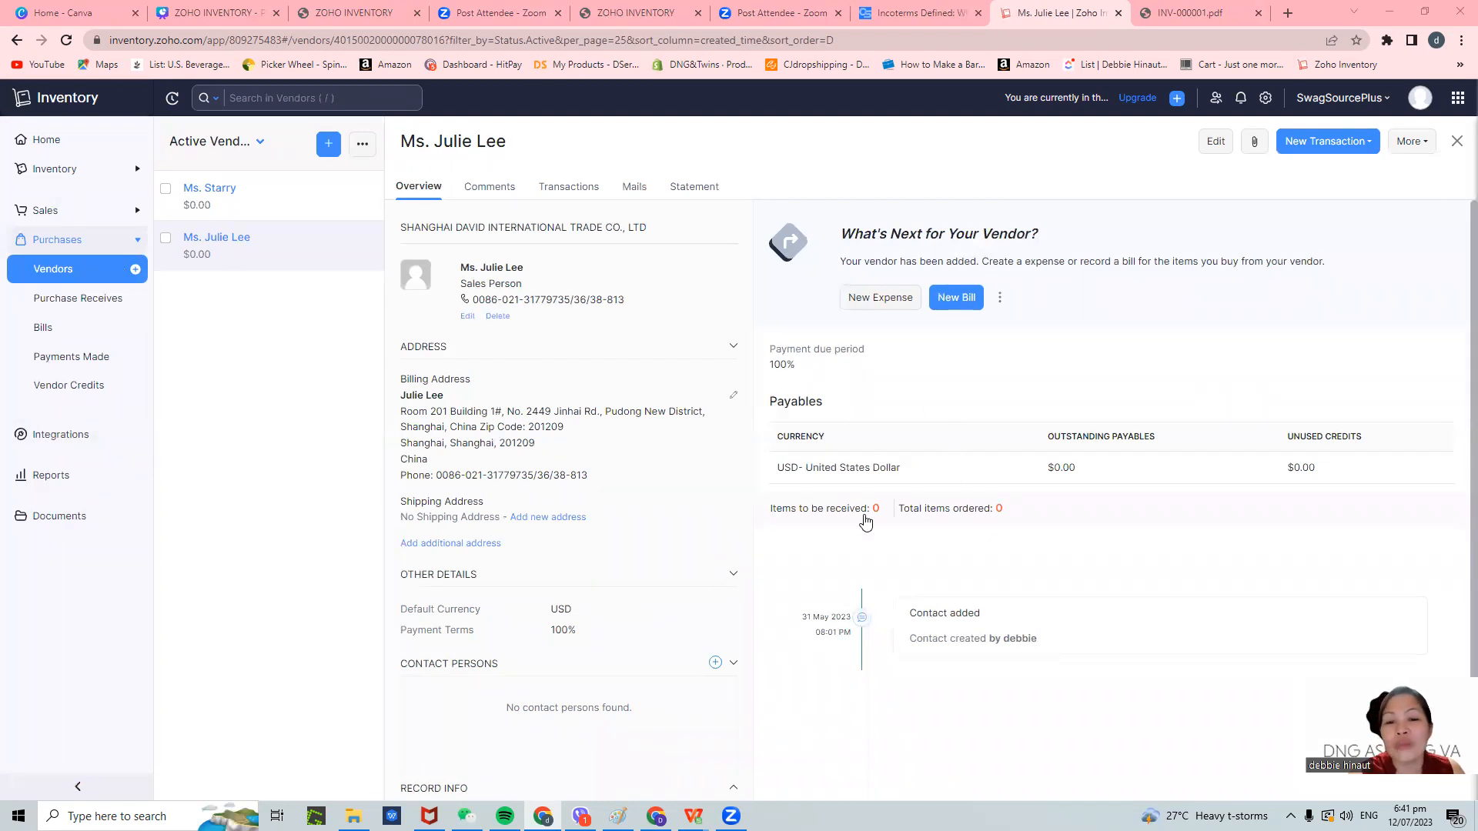
pyautogui.scroll(-1, 633, 536)
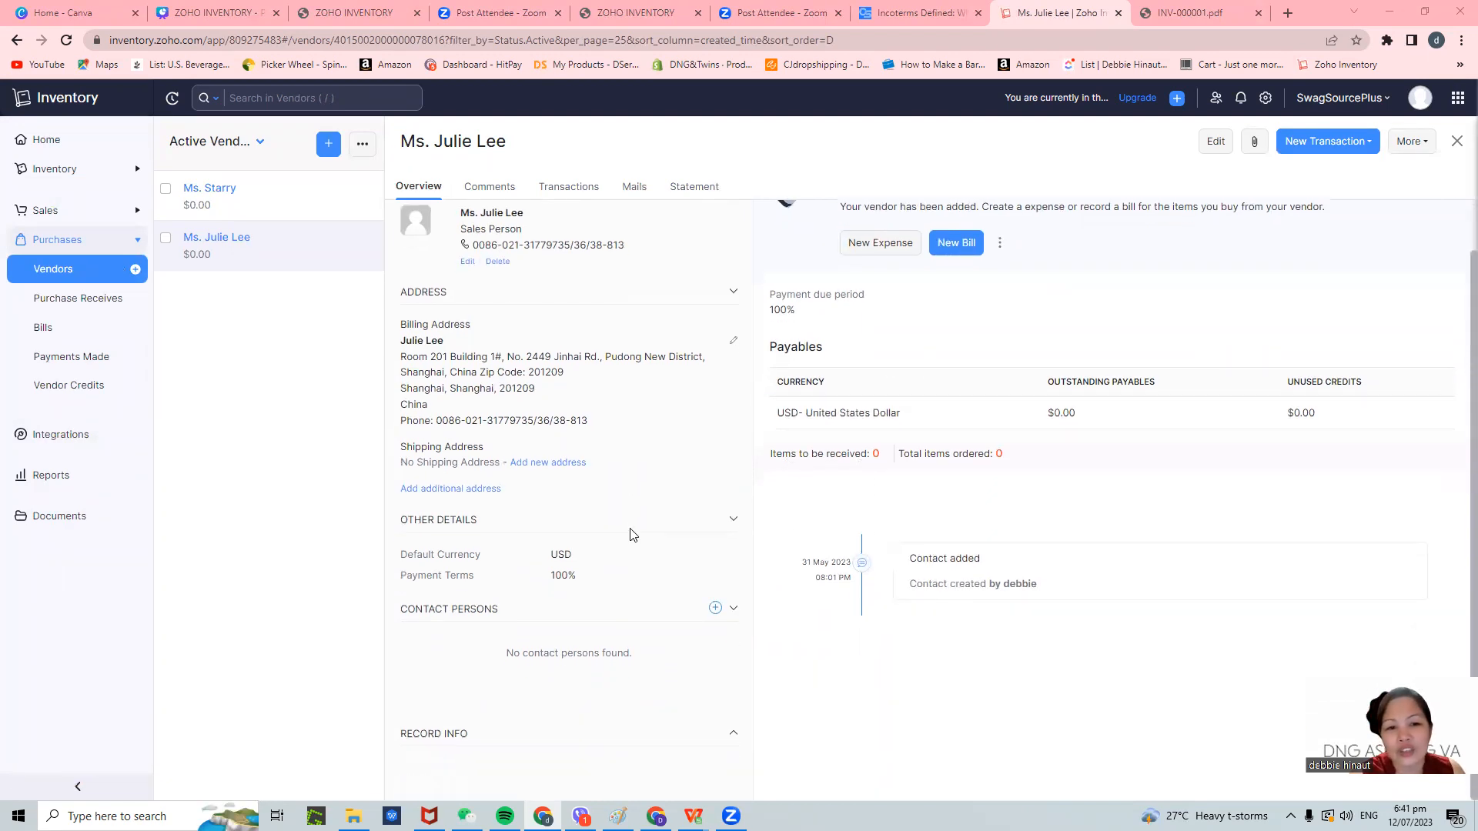
pyautogui.scroll(1, 633, 539)
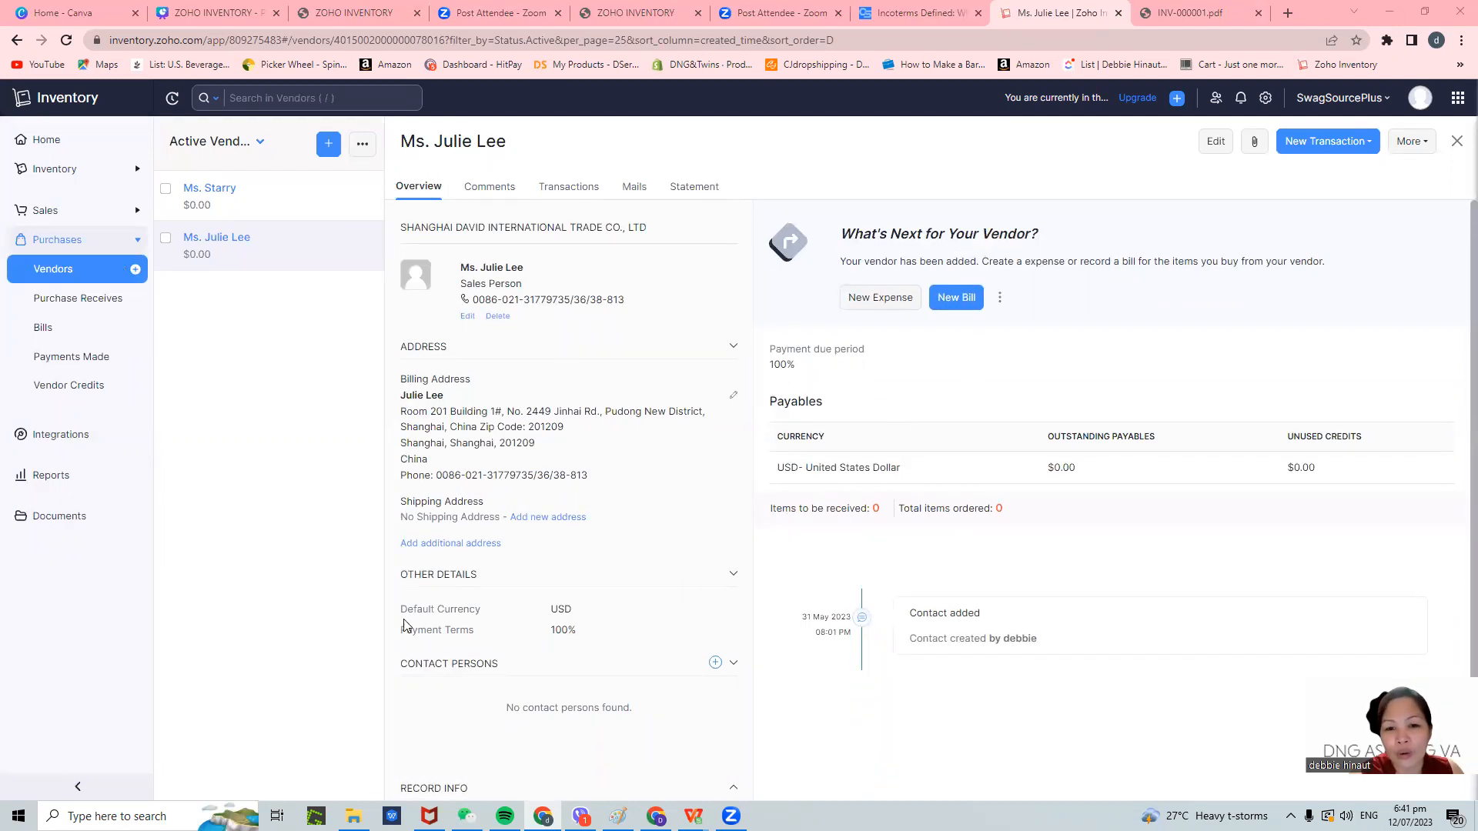
pyautogui.click(209, 201)
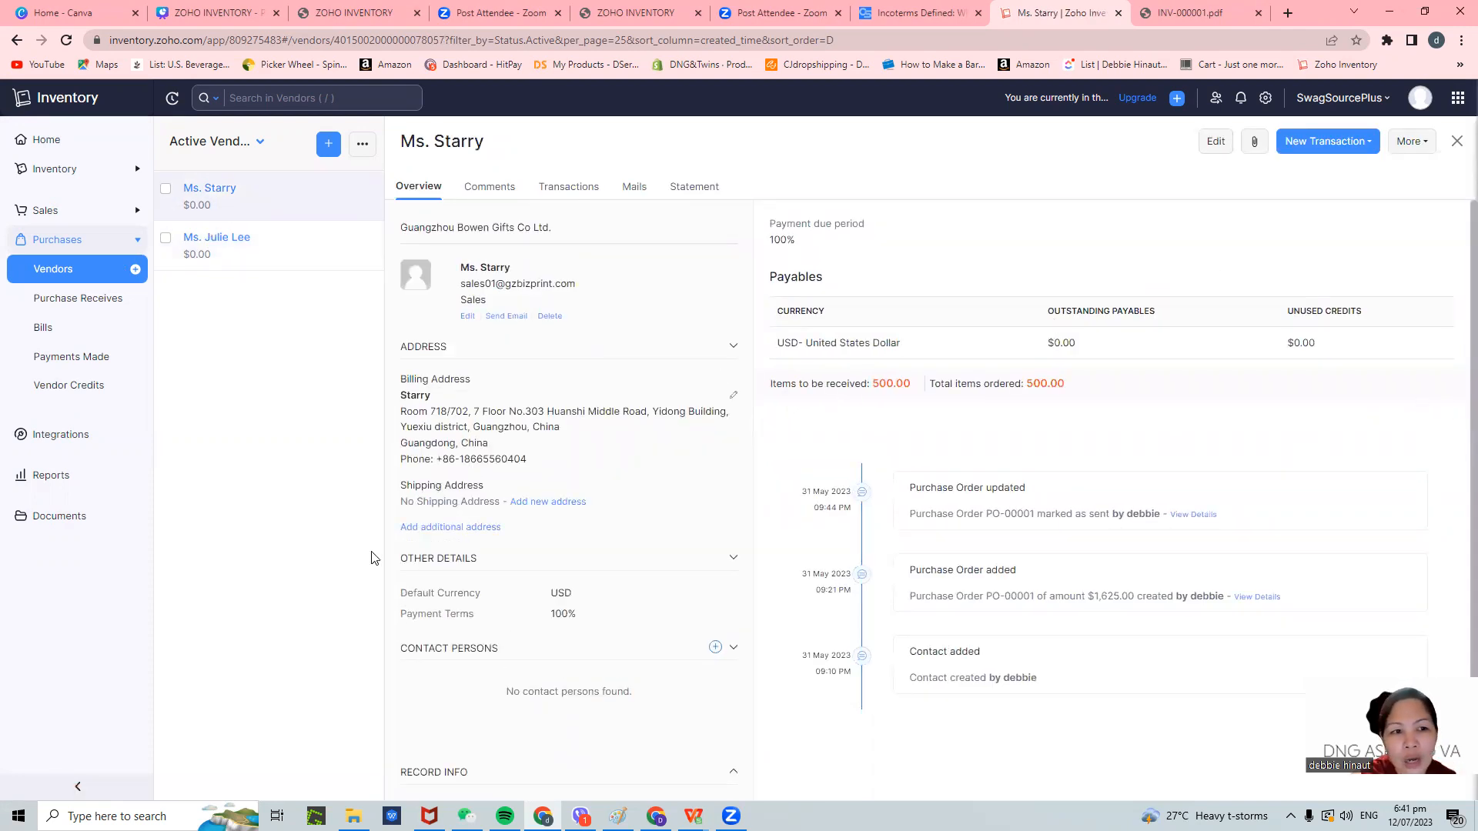
# - Visit Purchase Receives and Vendor Credits, then open the Active Vendors list
pyautogui.click(91, 299)
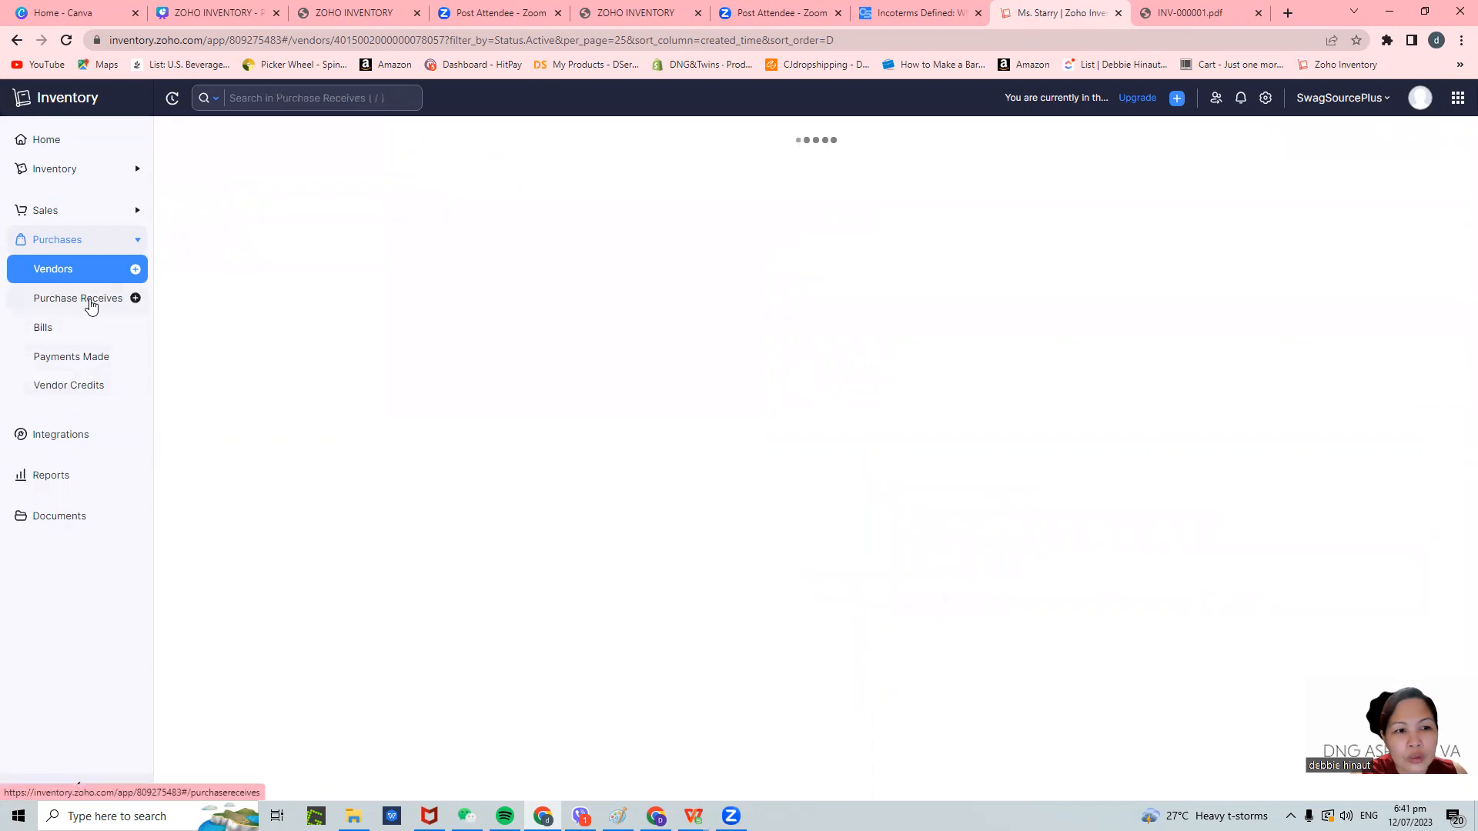
pyautogui.click(71, 385)
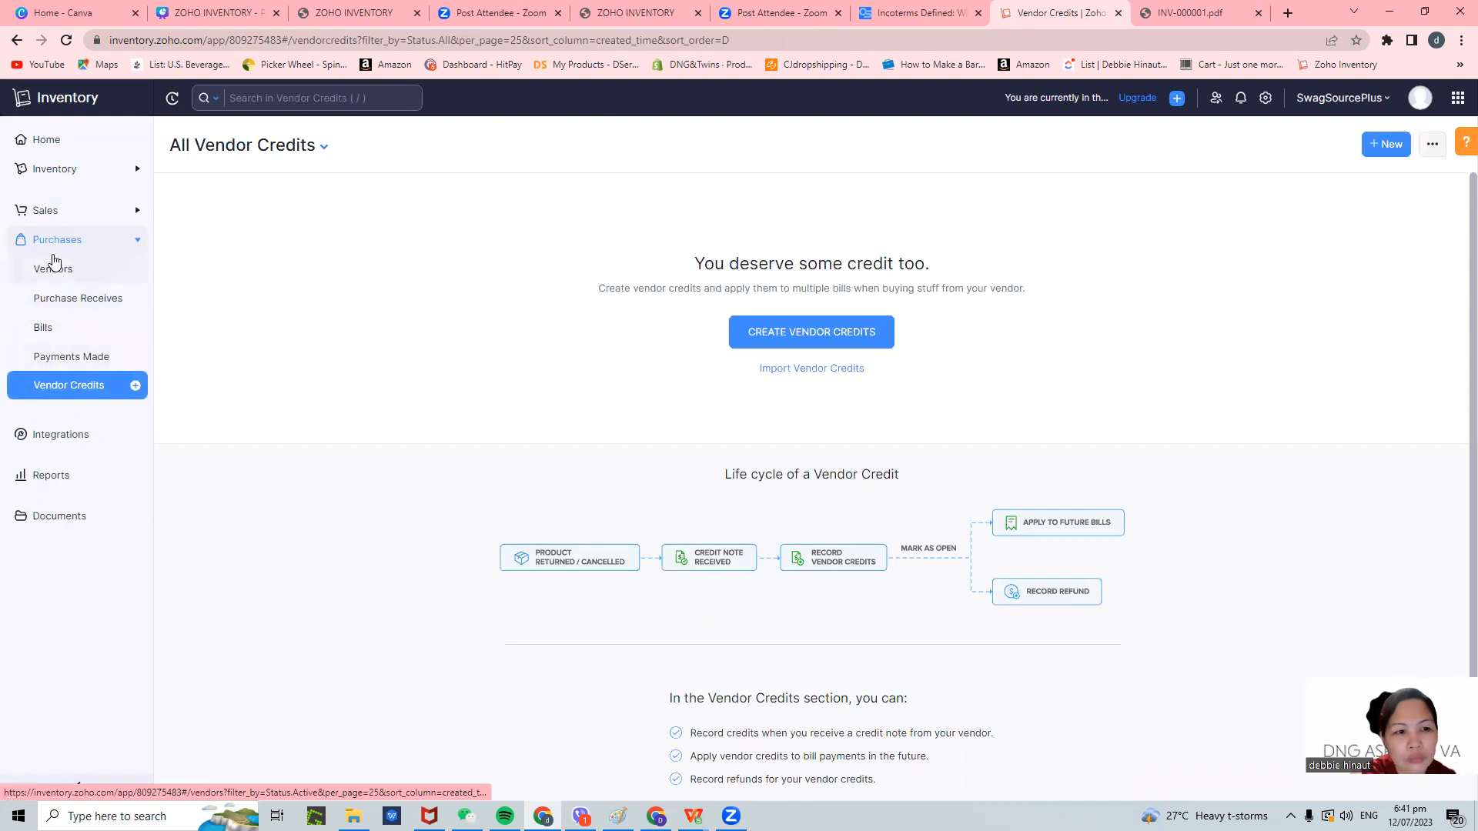
pyautogui.click(56, 302)
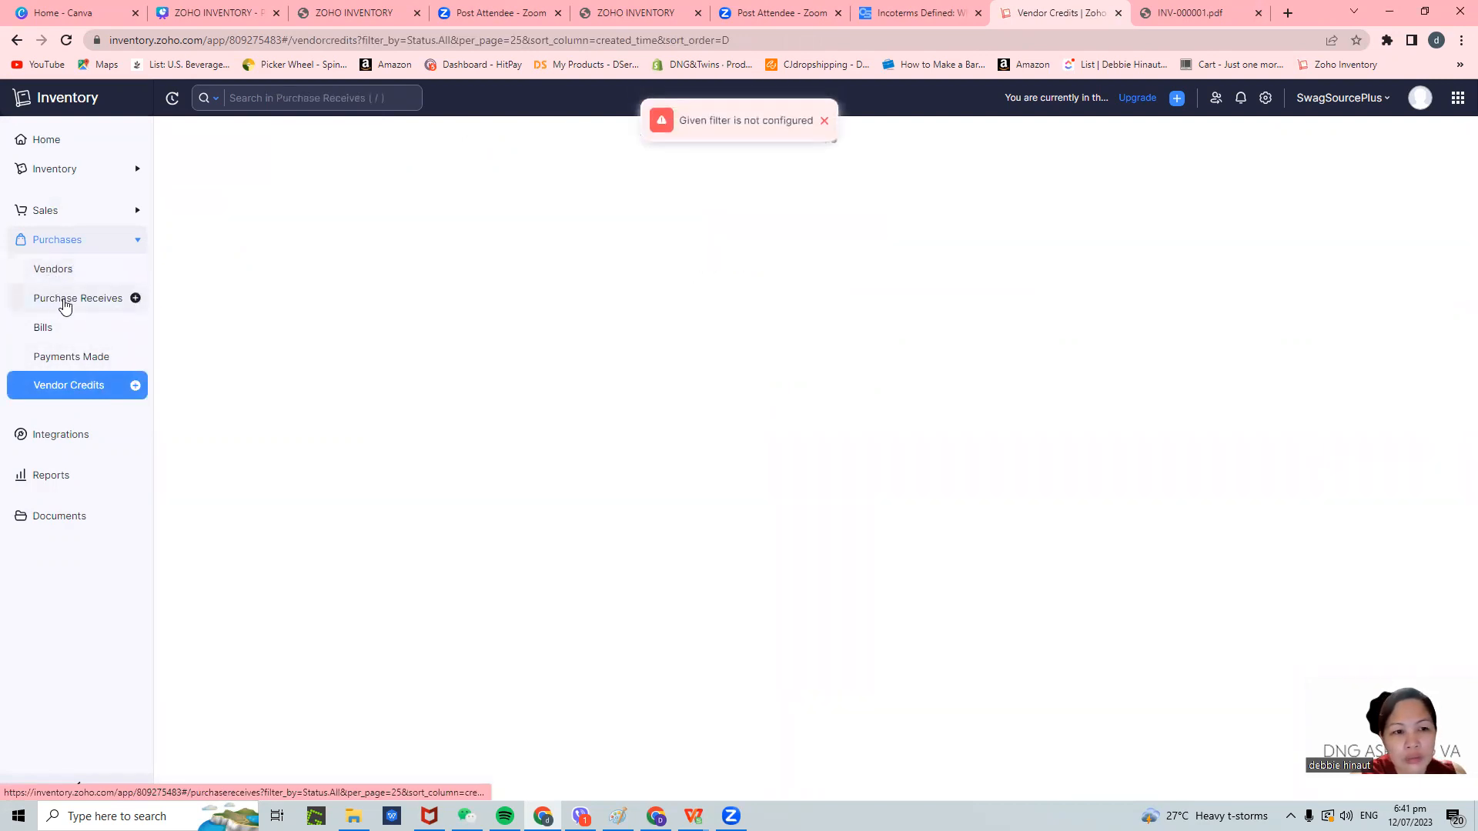
pyautogui.click(68, 243)
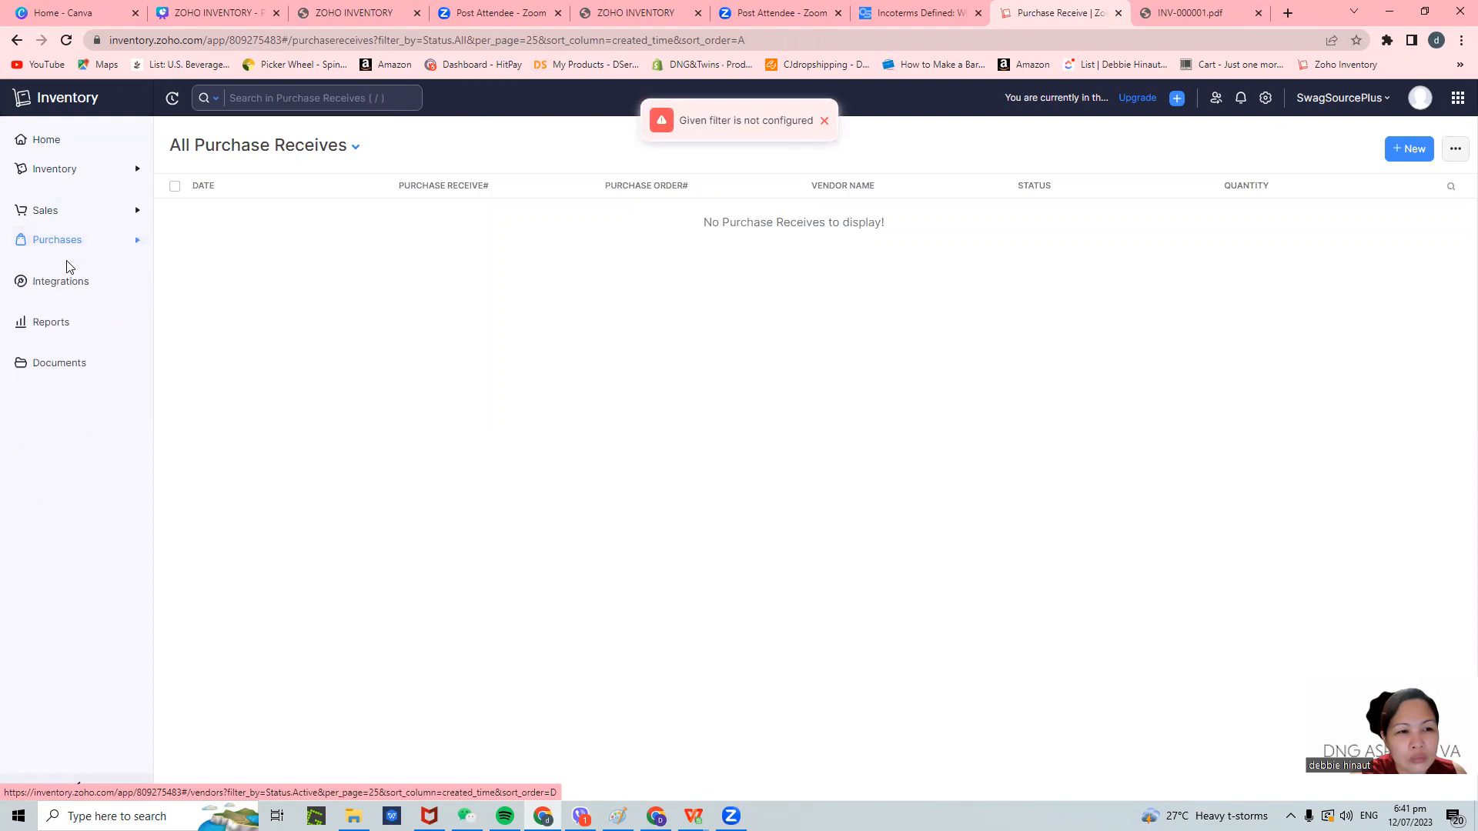
pyautogui.click(77, 245)
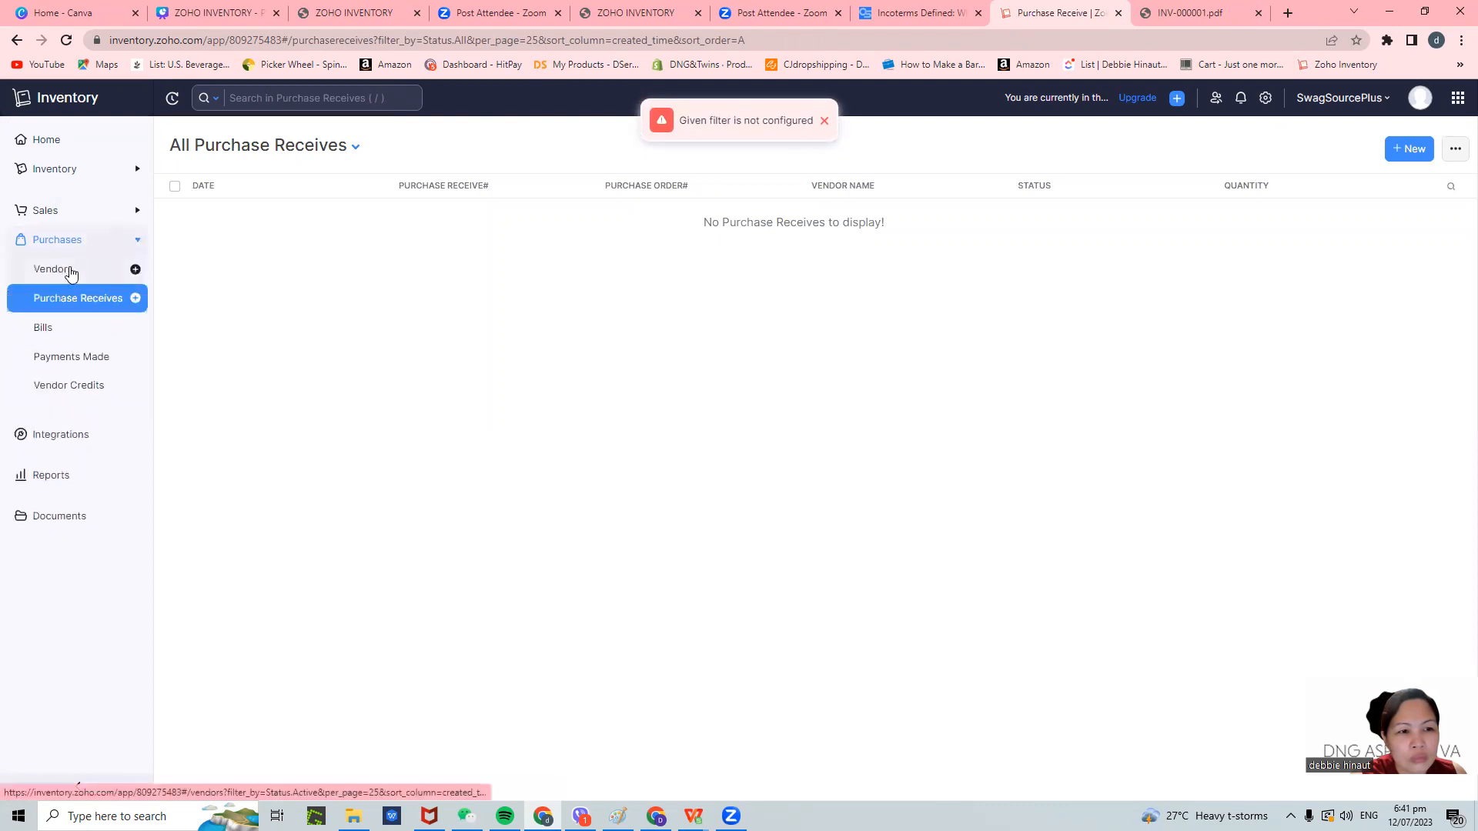
pyautogui.click(69, 271)
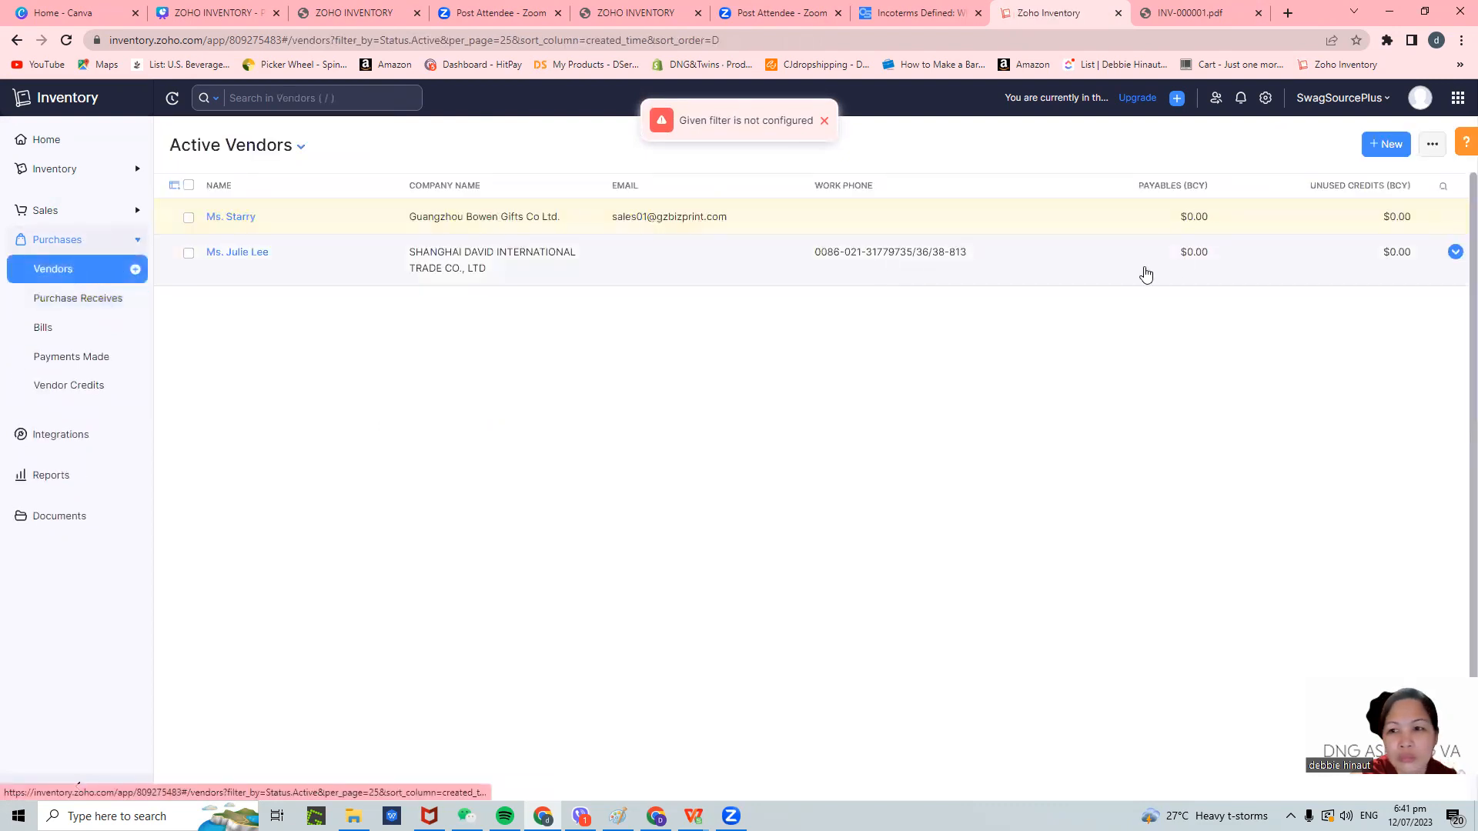
# - Check the vendor sort/import options, tour Vendor Credits, Payments Made, Bills and Purchase Receives, then return to Vendors
pyautogui.click(1430, 146)
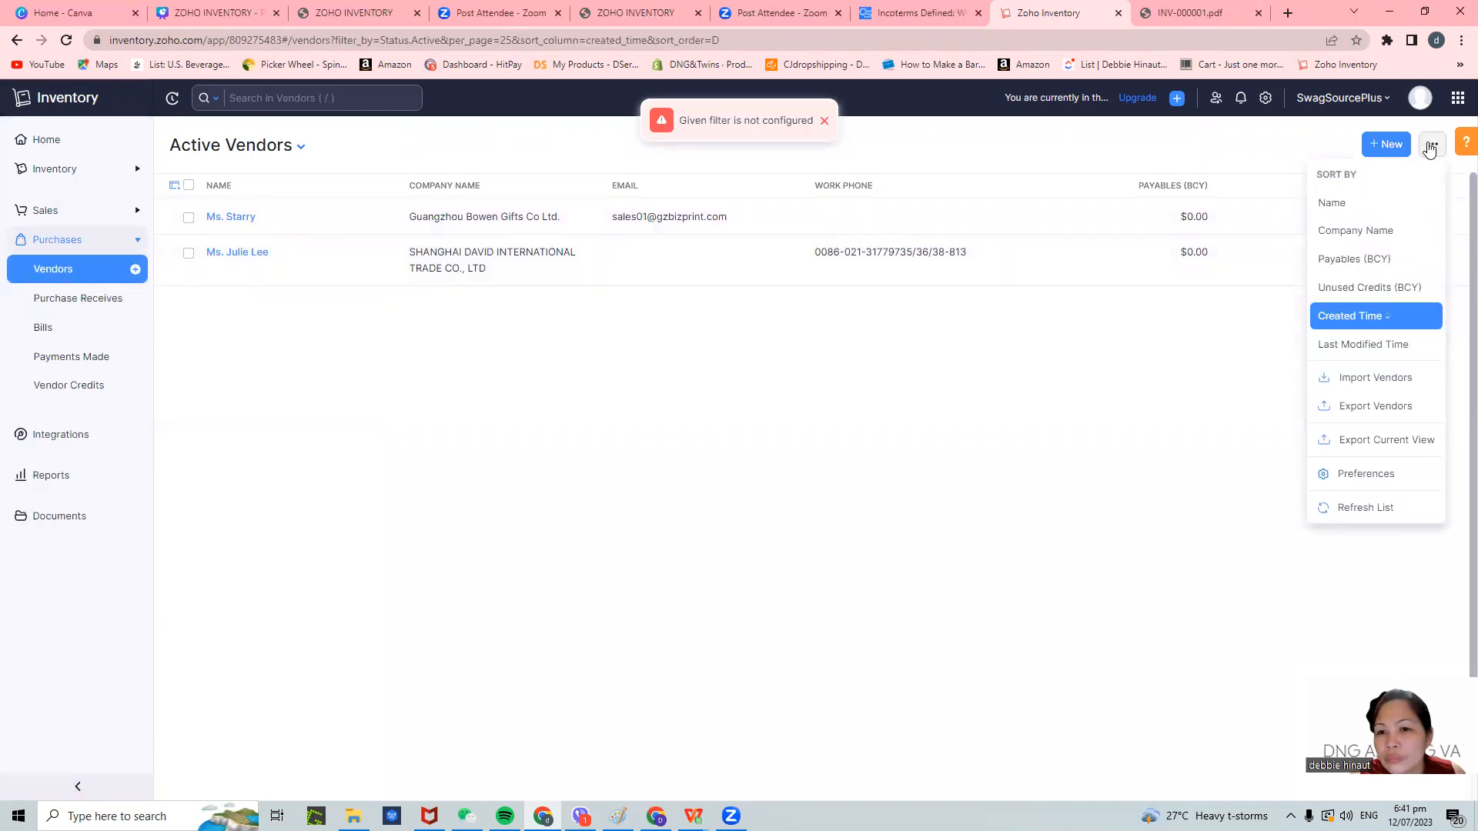
pyautogui.click(62, 390)
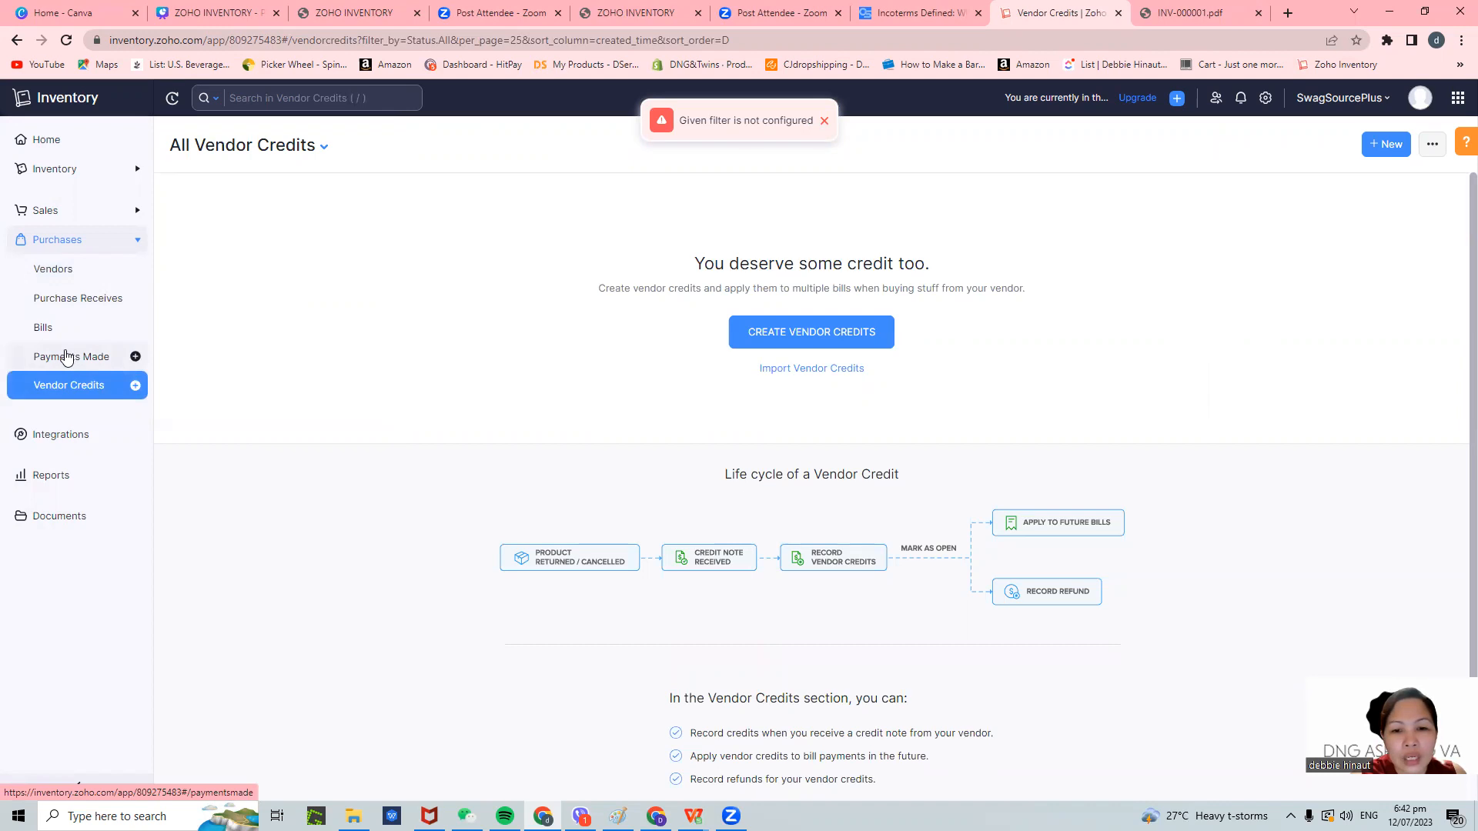
pyautogui.click(66, 357)
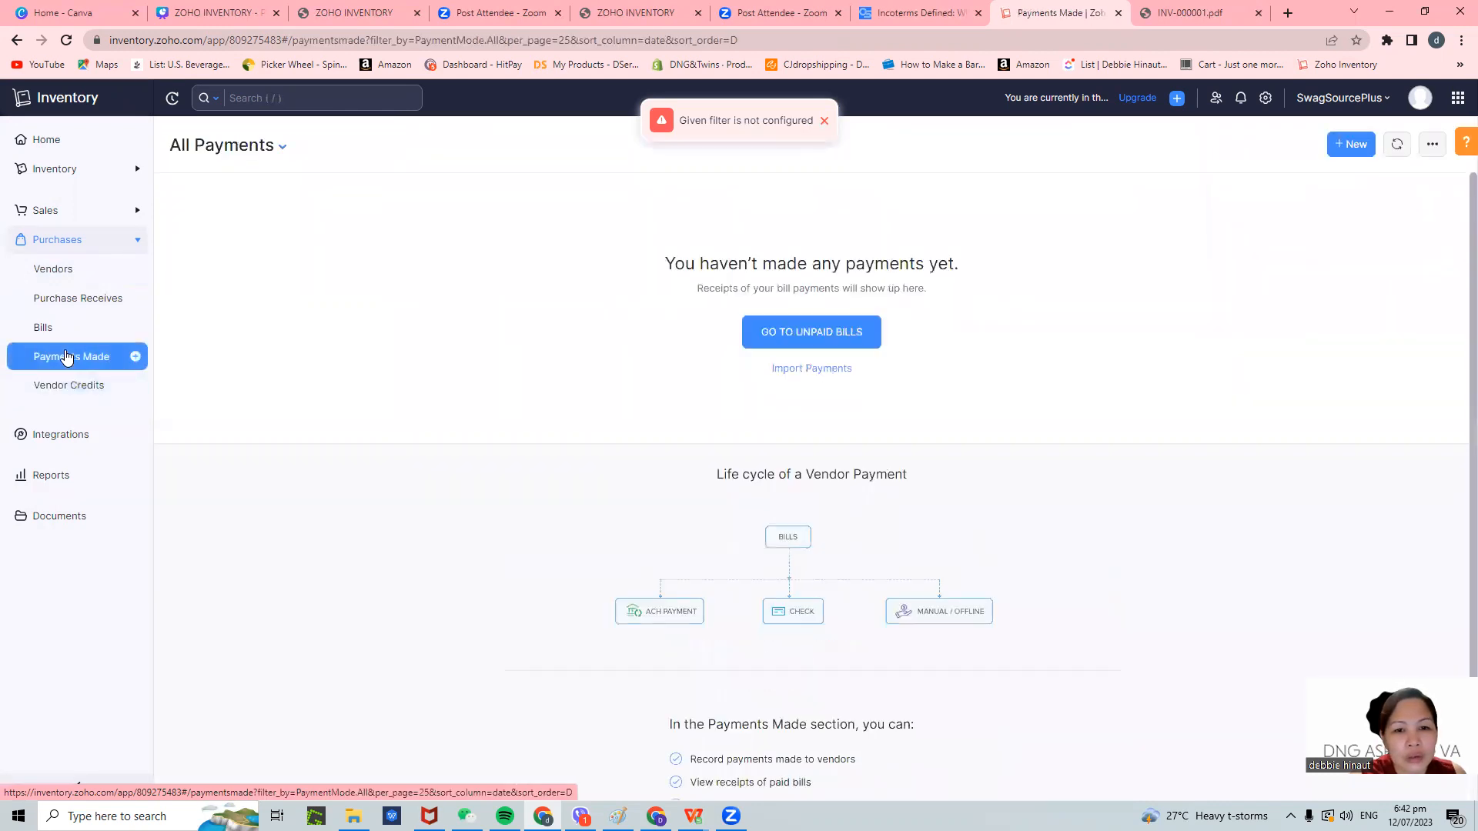
pyautogui.click(46, 327)
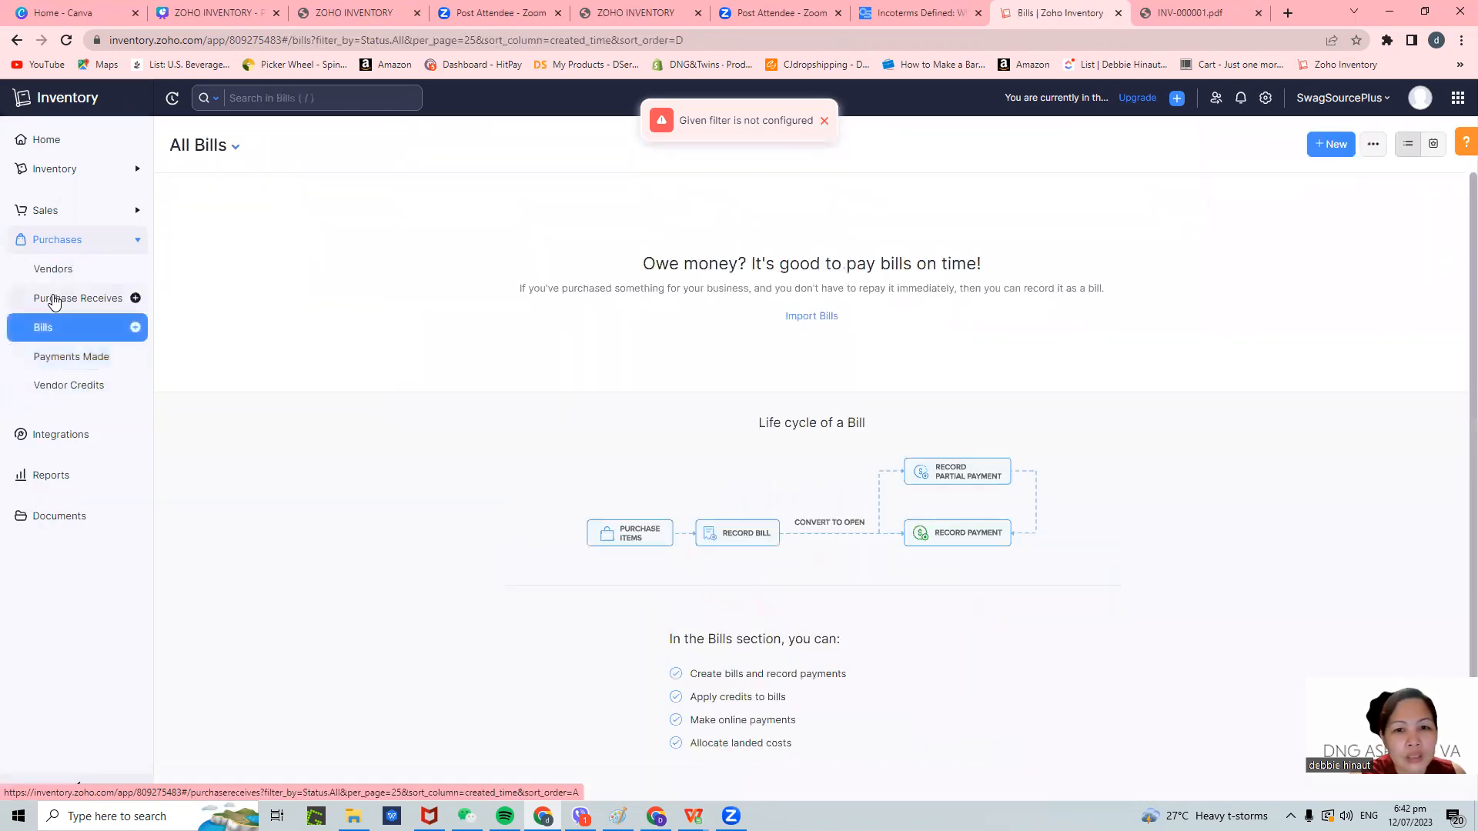
pyautogui.click(54, 302)
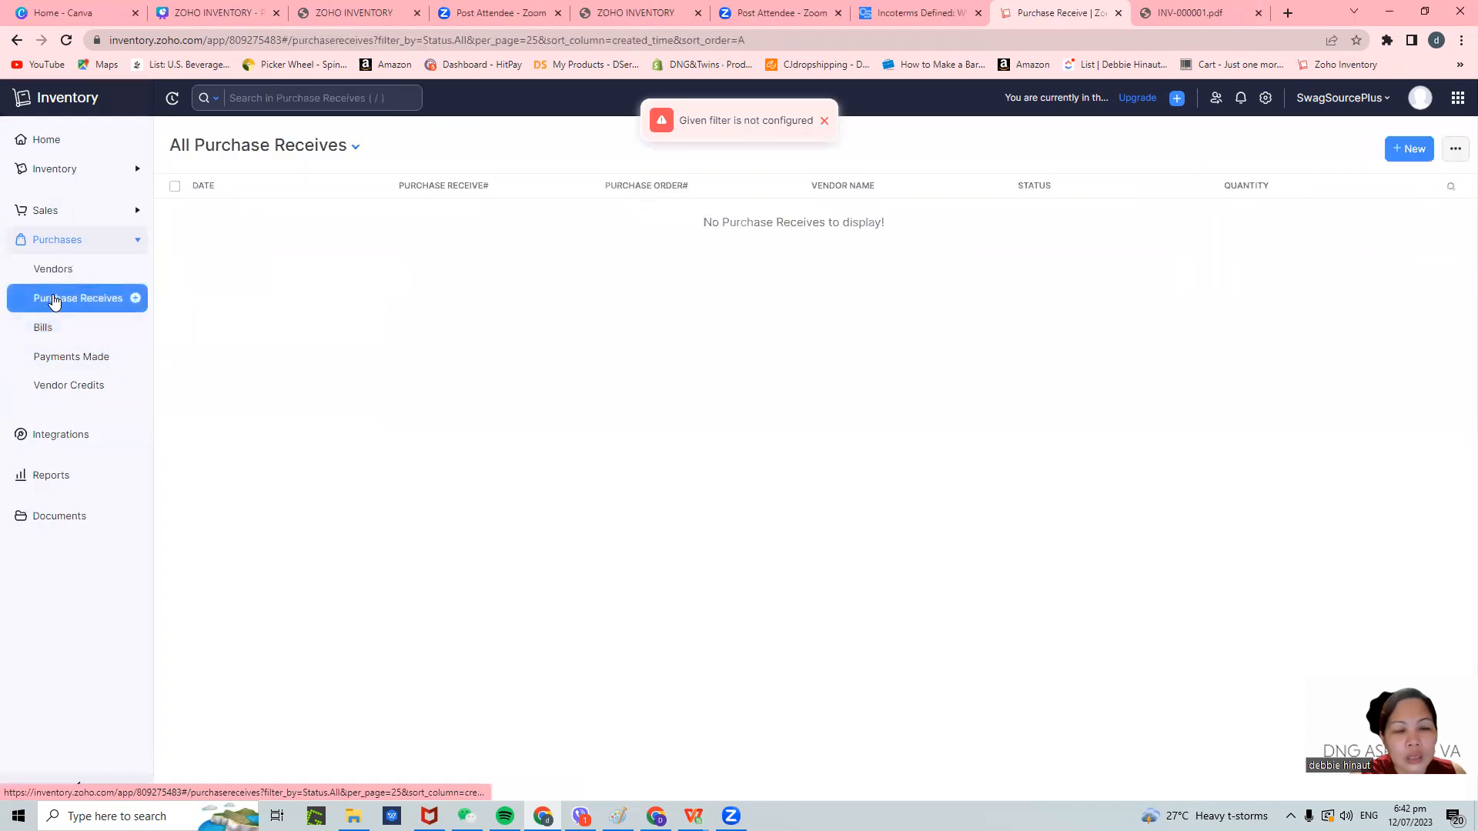
pyautogui.click(54, 271)
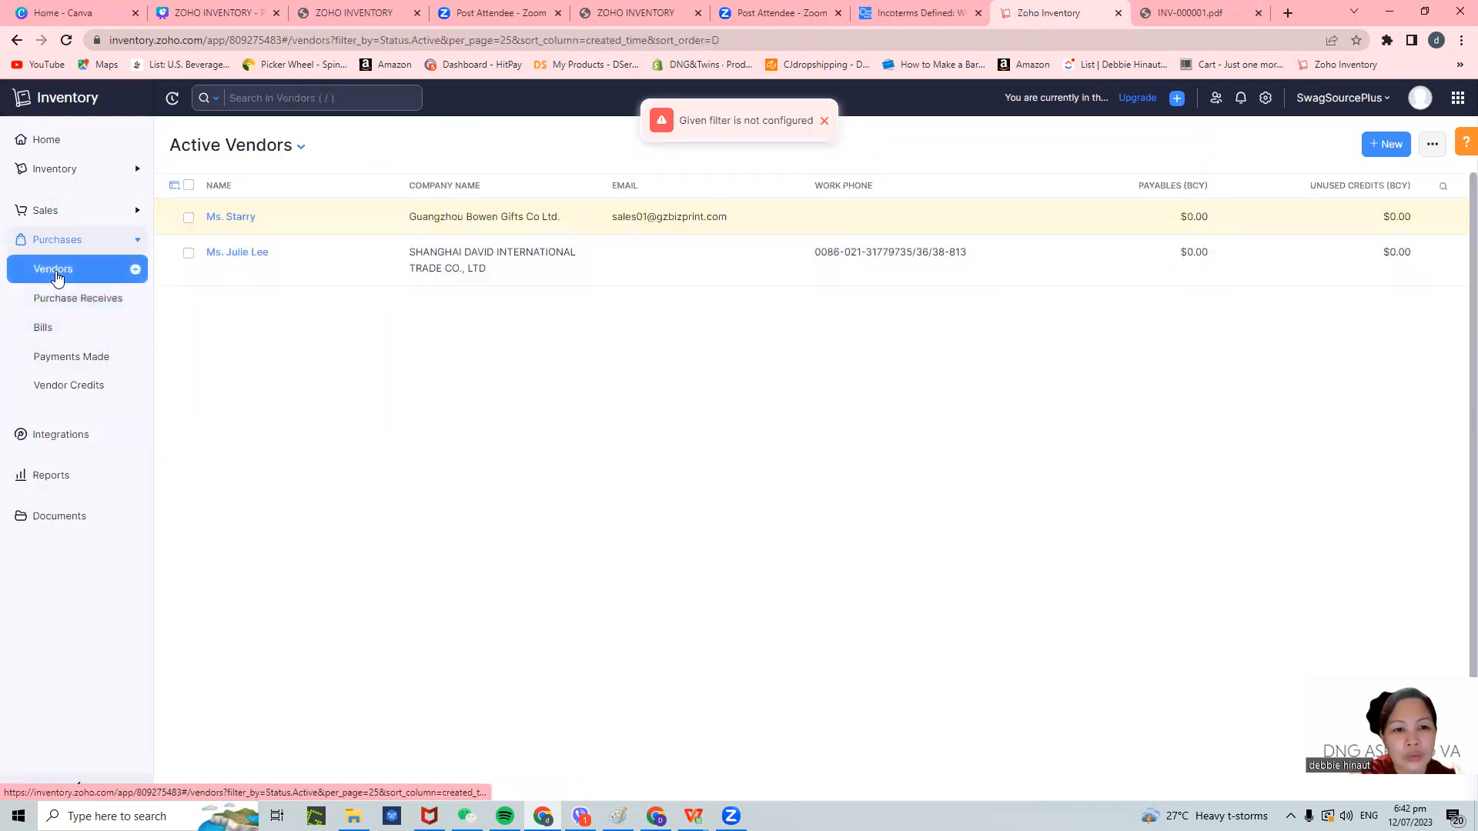
# - Select only the Guangzhou Bowen Gifts vendor and view, then dismiss, its bulk actions menu
pyautogui.click(188, 252)
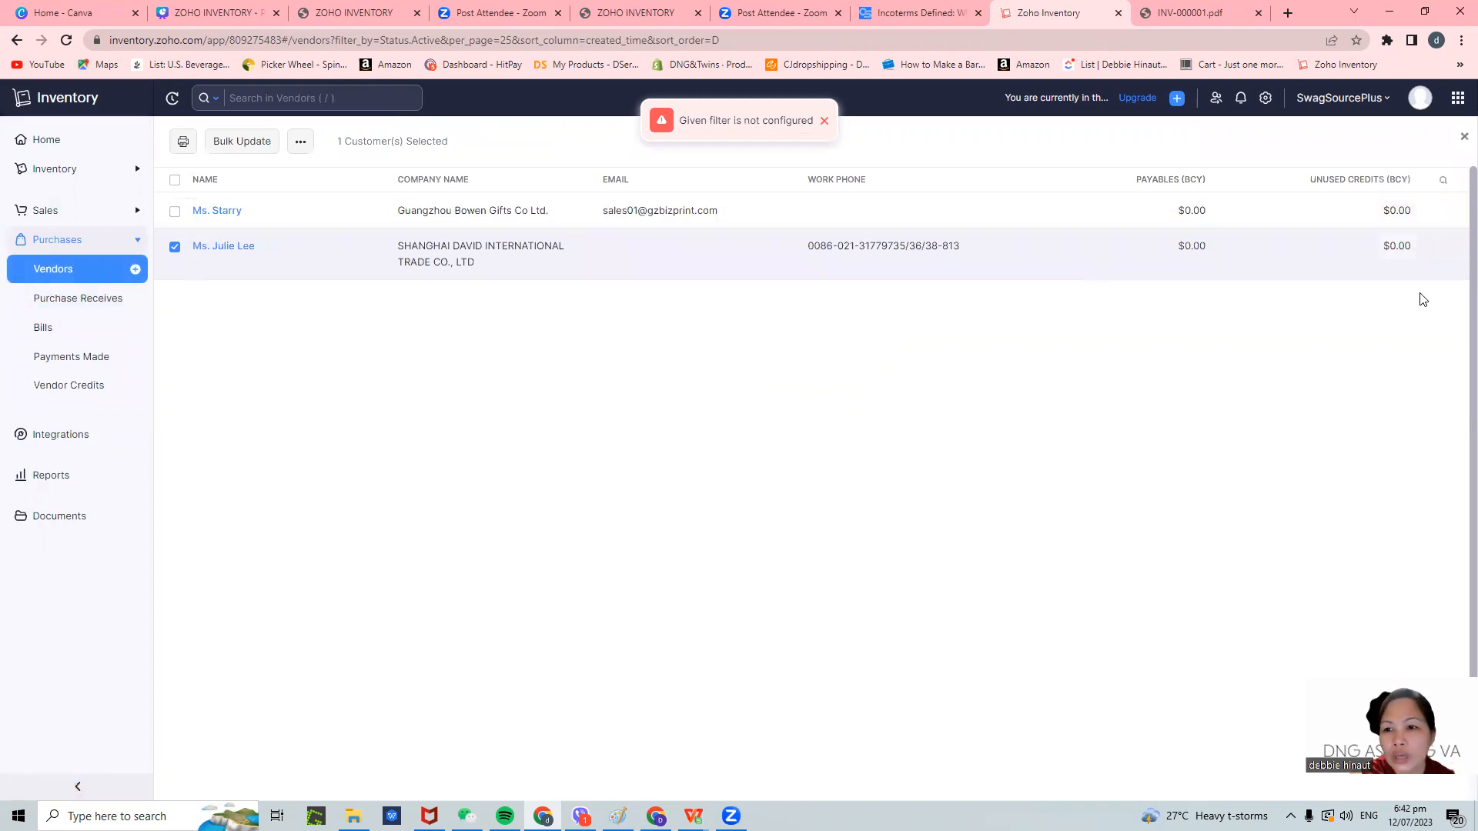
pyautogui.click(176, 212)
pyautogui.click(175, 246)
pyautogui.click(302, 142)
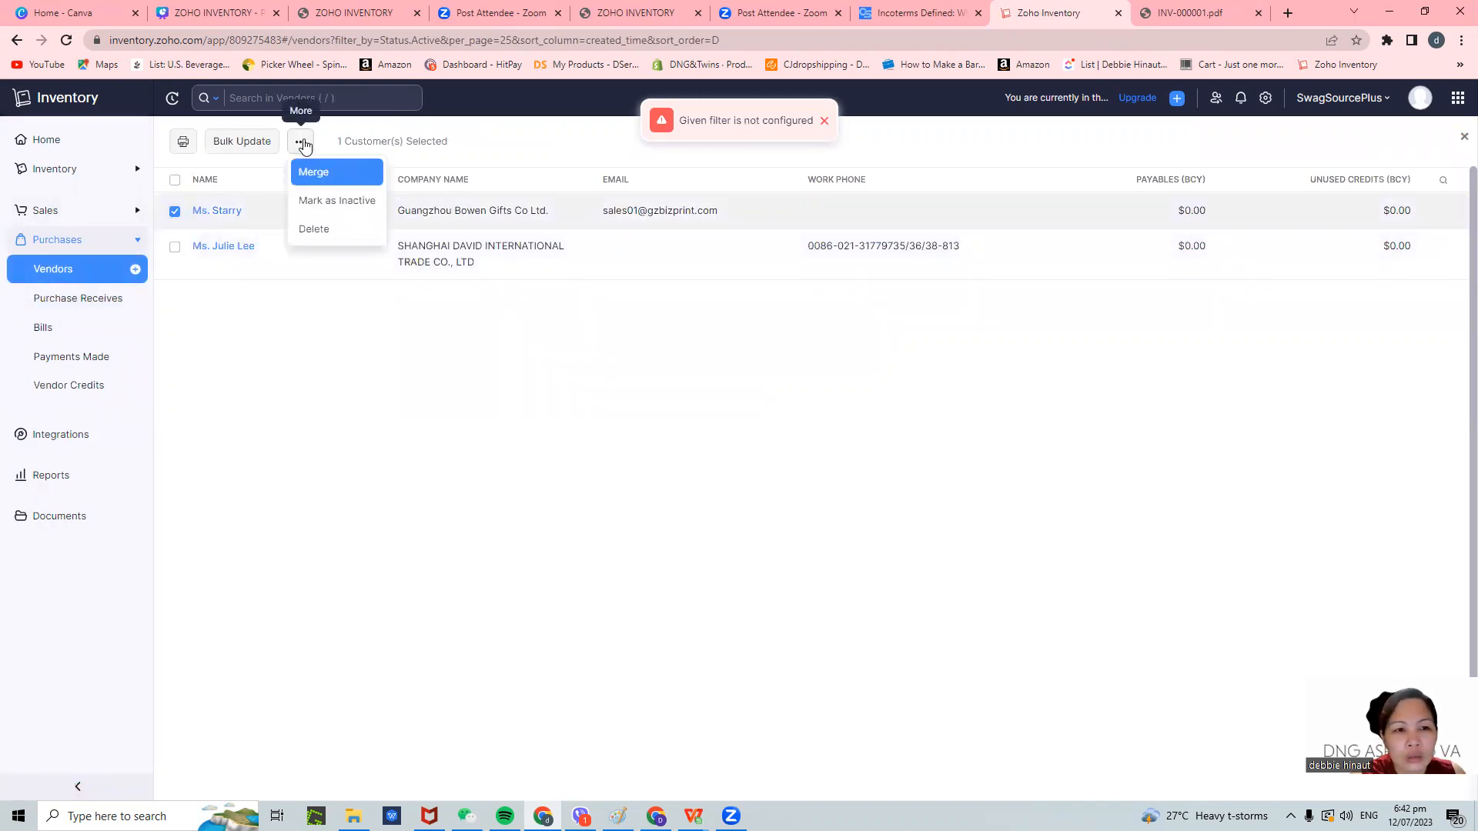
pyautogui.click(587, 498)
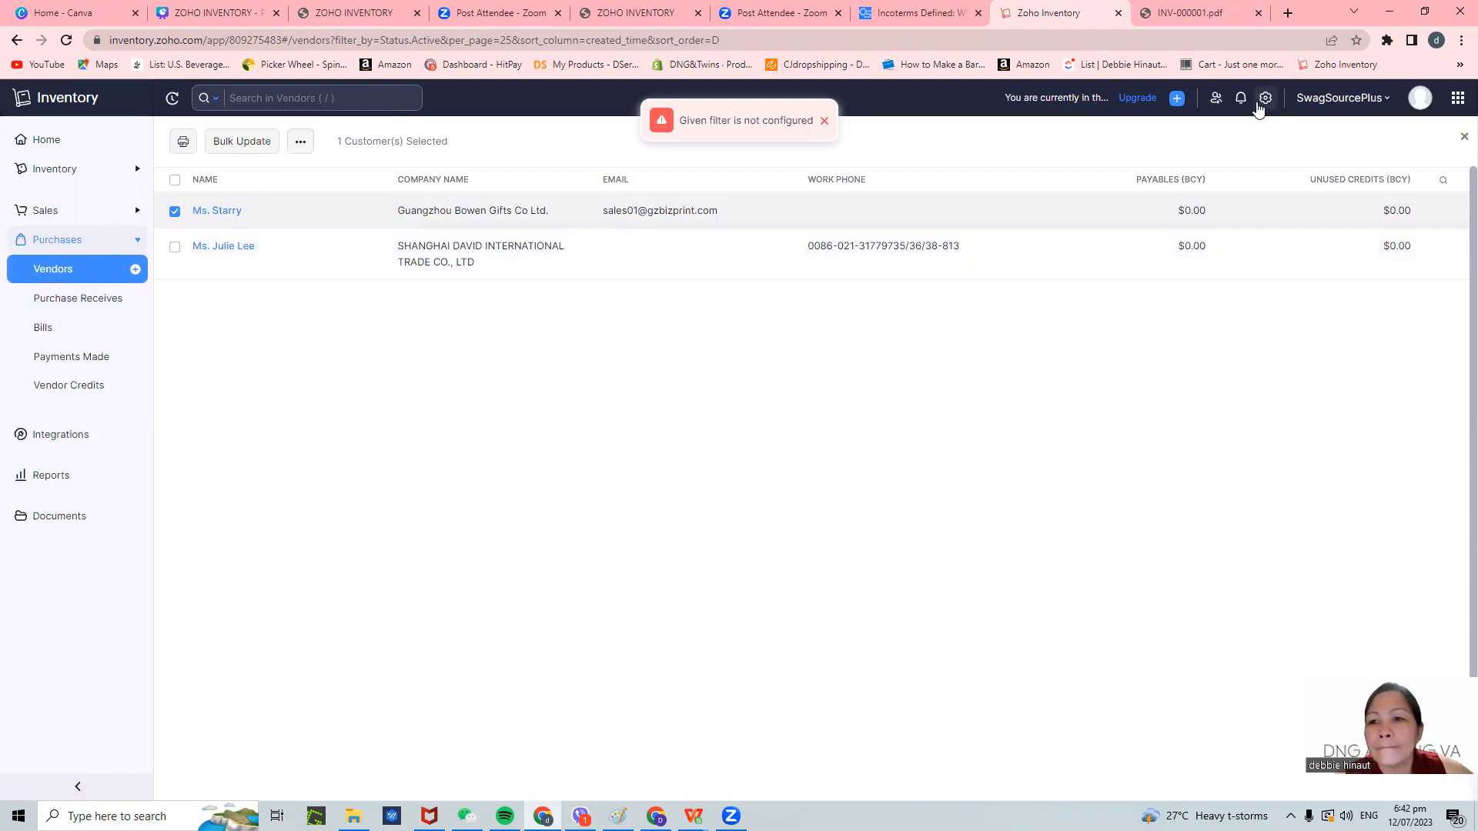
# - Open the Guangzhou Bowen Gifts Co. Ltd. vendor record and glance at its More actions
pyautogui.click(487, 209)
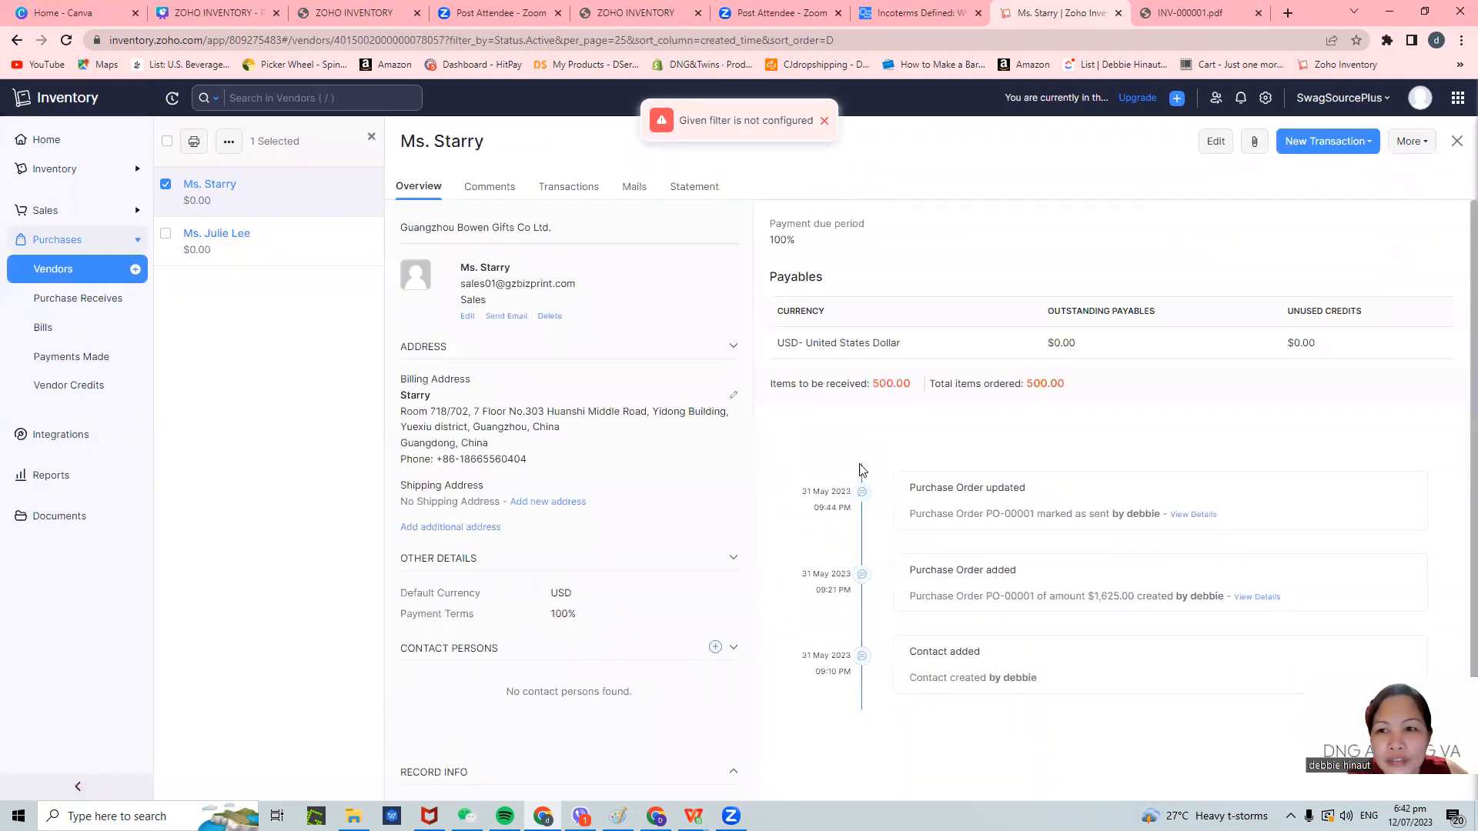
pyautogui.click(1415, 142)
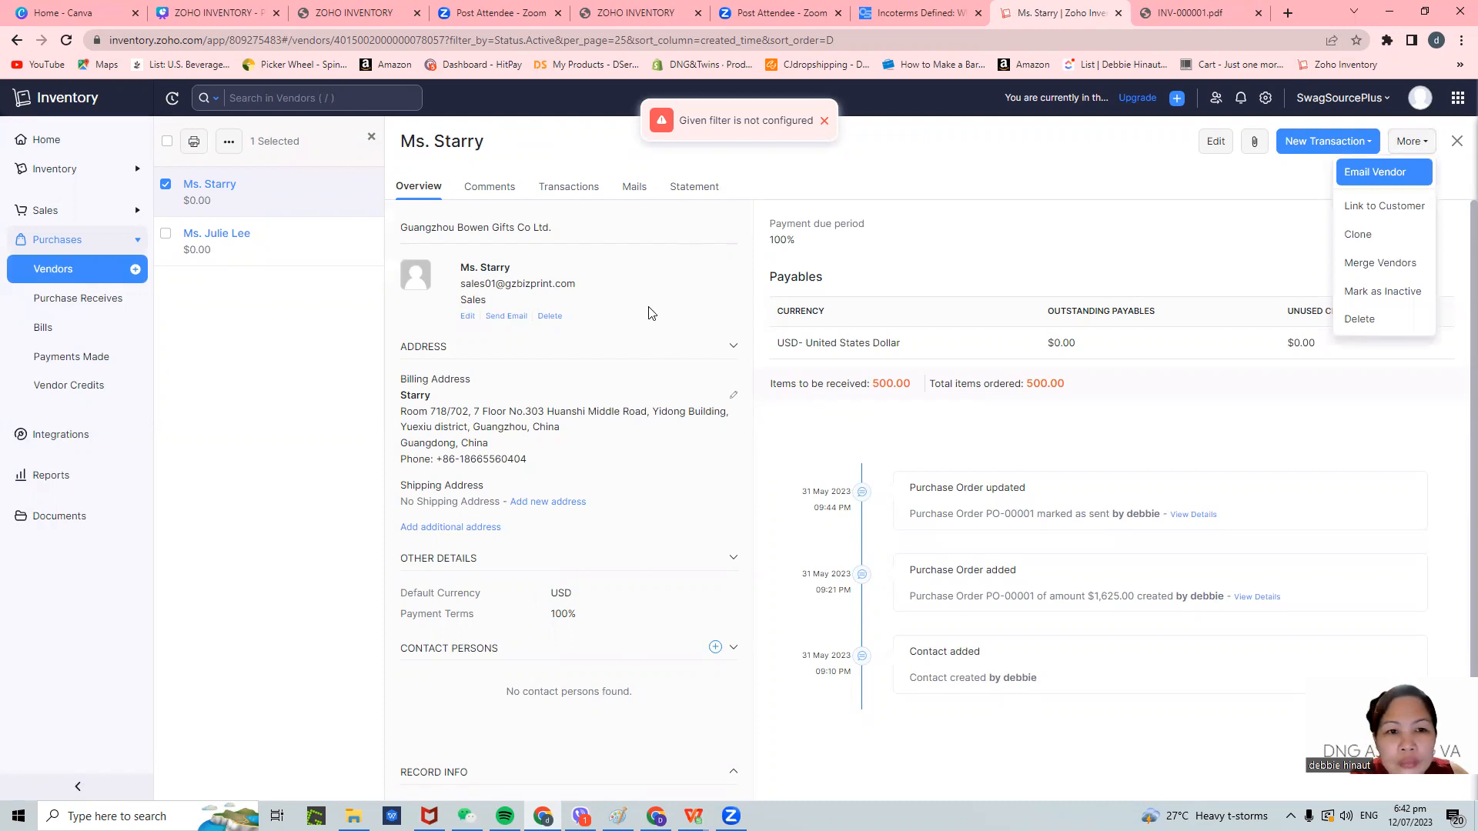
pyautogui.click(620, 262)
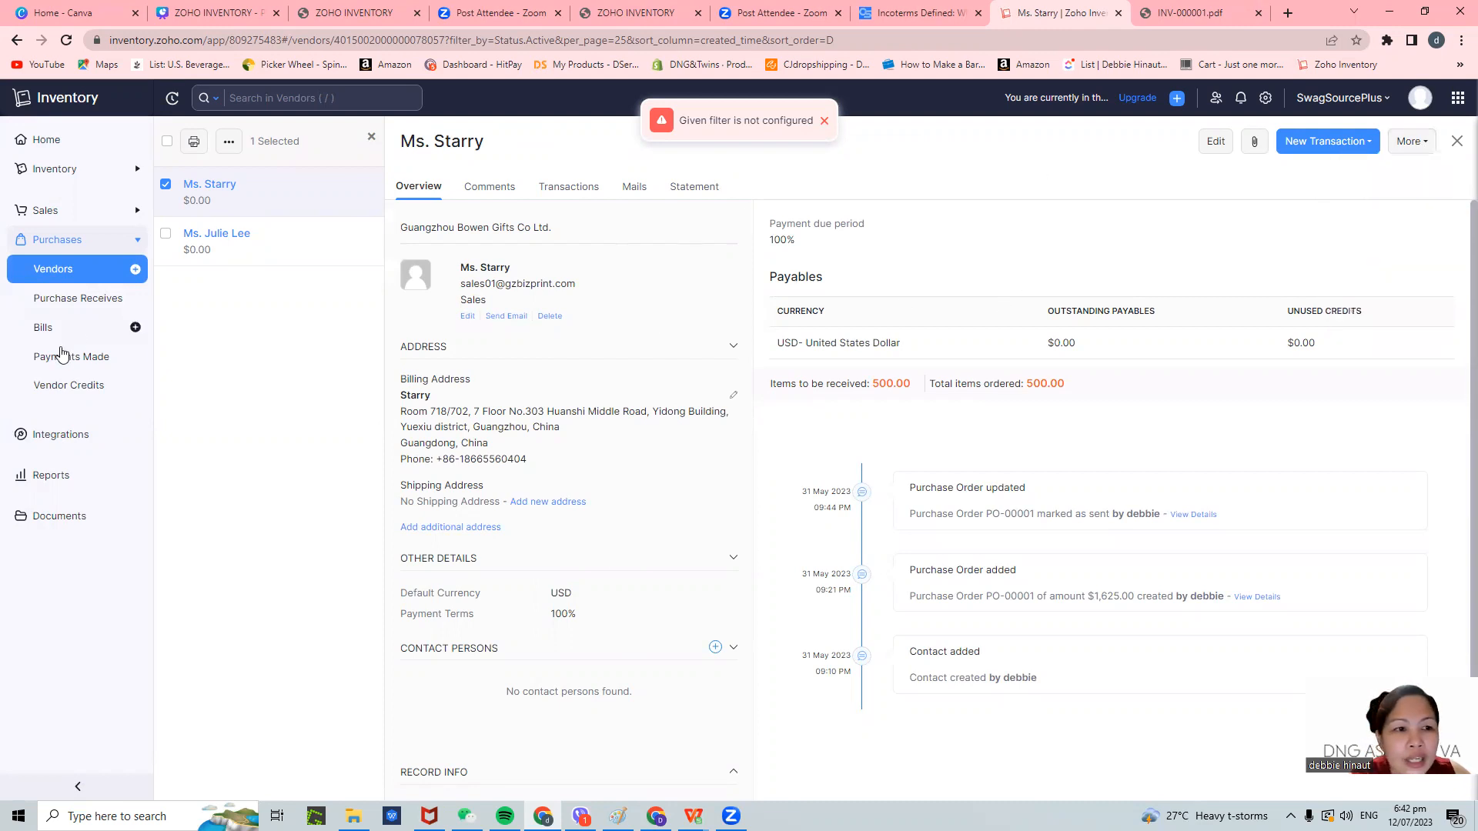
# - Start a new purchase receive, trying the Shanghai vendor, then choosing Guangzhou Bowen Gifts with PO-00001
pyautogui.click(134, 303)
pyautogui.click(462, 203)
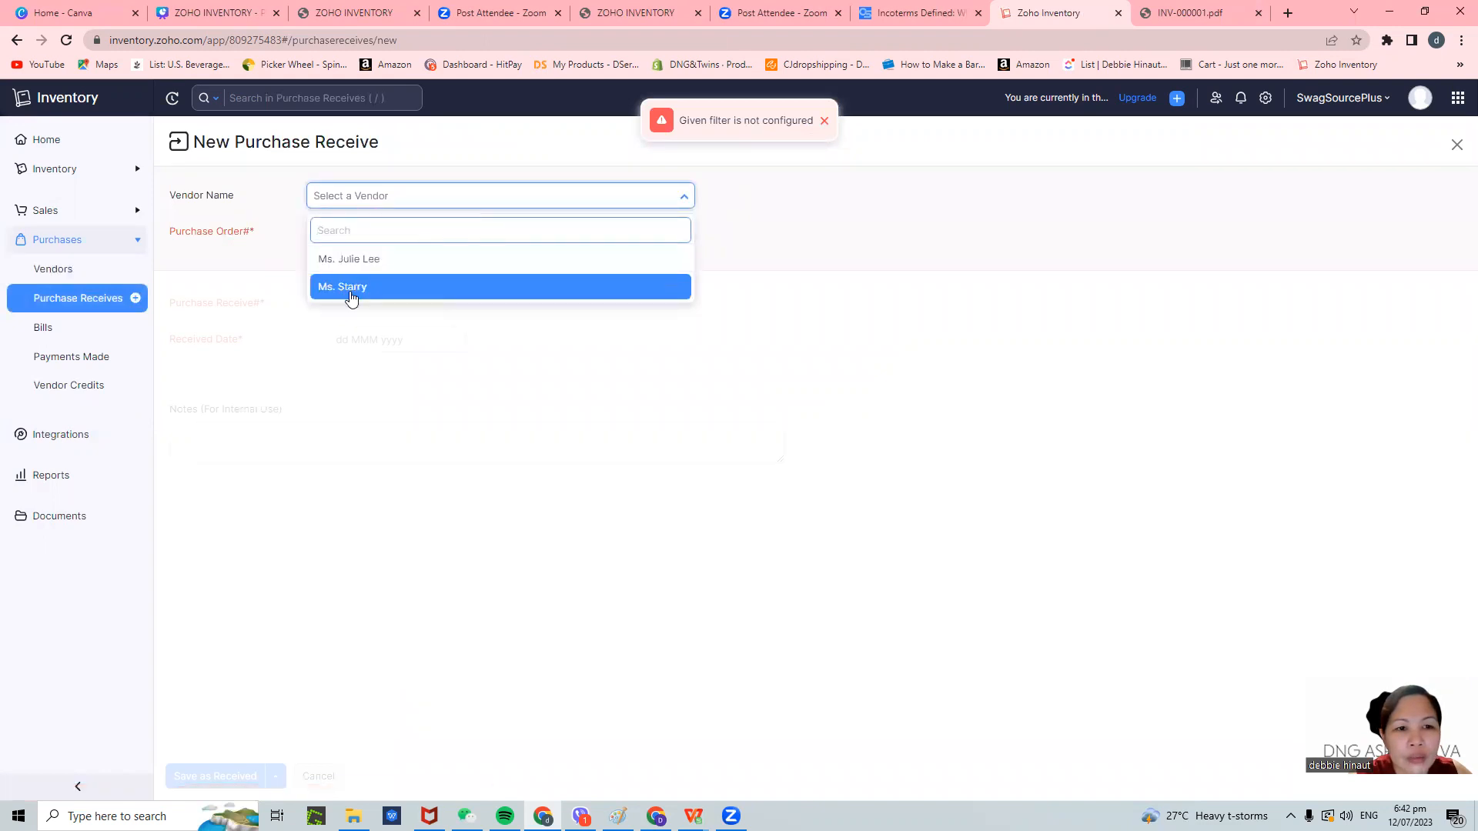
pyautogui.click(364, 268)
pyautogui.click(458, 245)
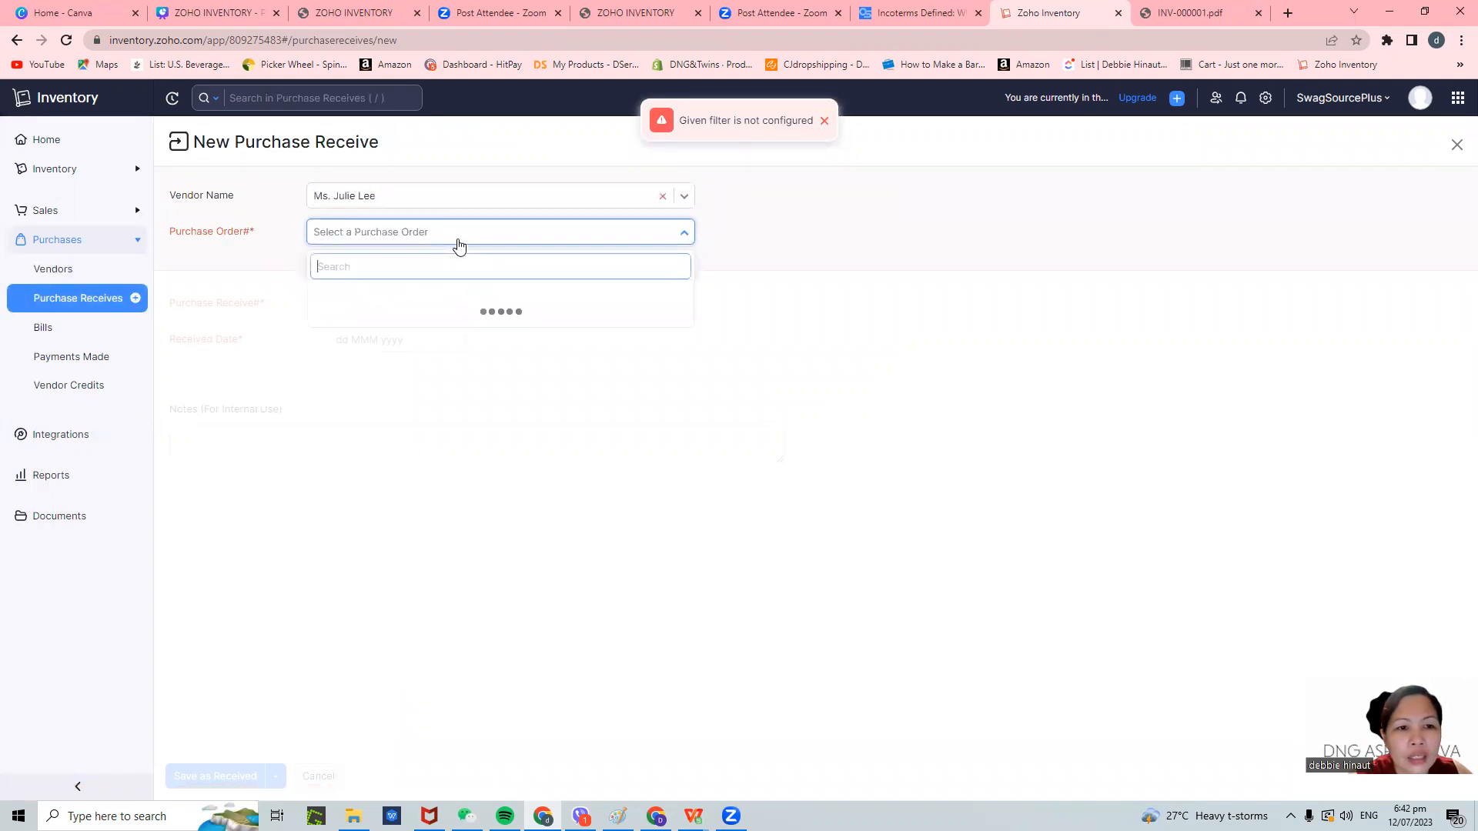
pyautogui.click(784, 382)
pyautogui.click(408, 201)
pyautogui.click(351, 286)
pyautogui.click(551, 241)
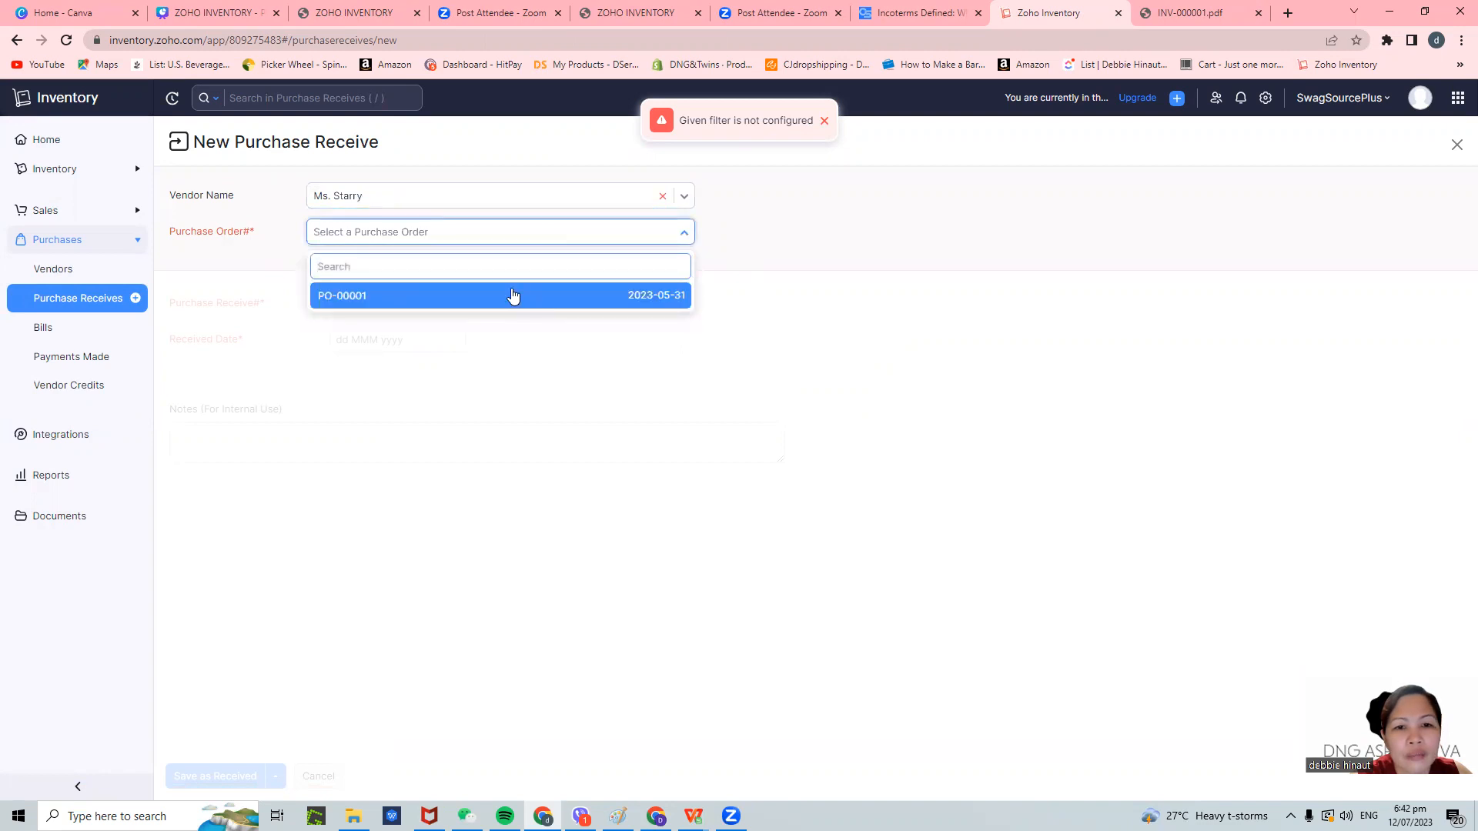
pyautogui.click(514, 296)
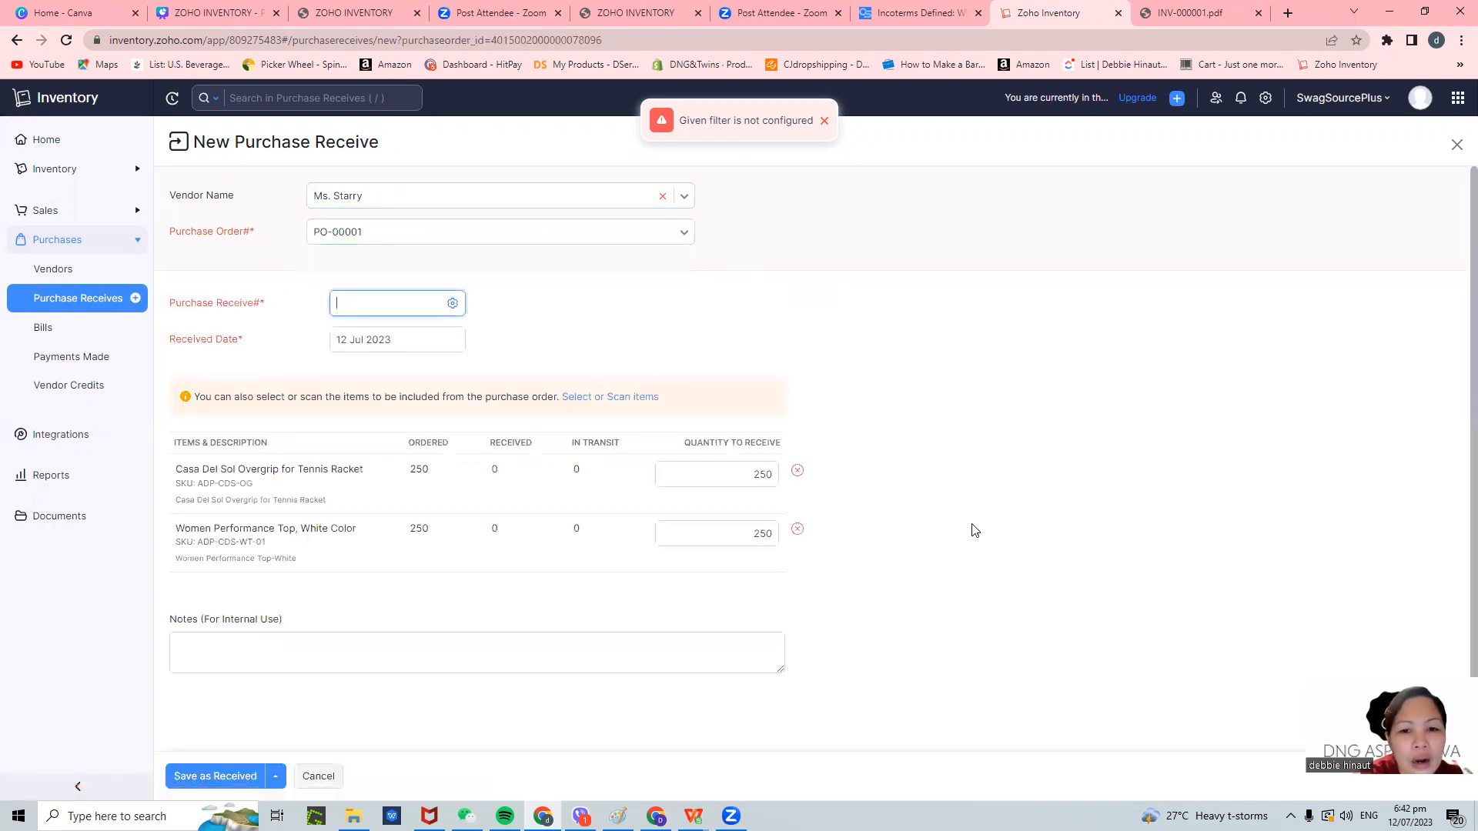
# - Review the save options, internal notes and receive number fields, keeping PO-00001 selected
pyautogui.scroll(-1, 950, 518)
pyautogui.click(277, 778)
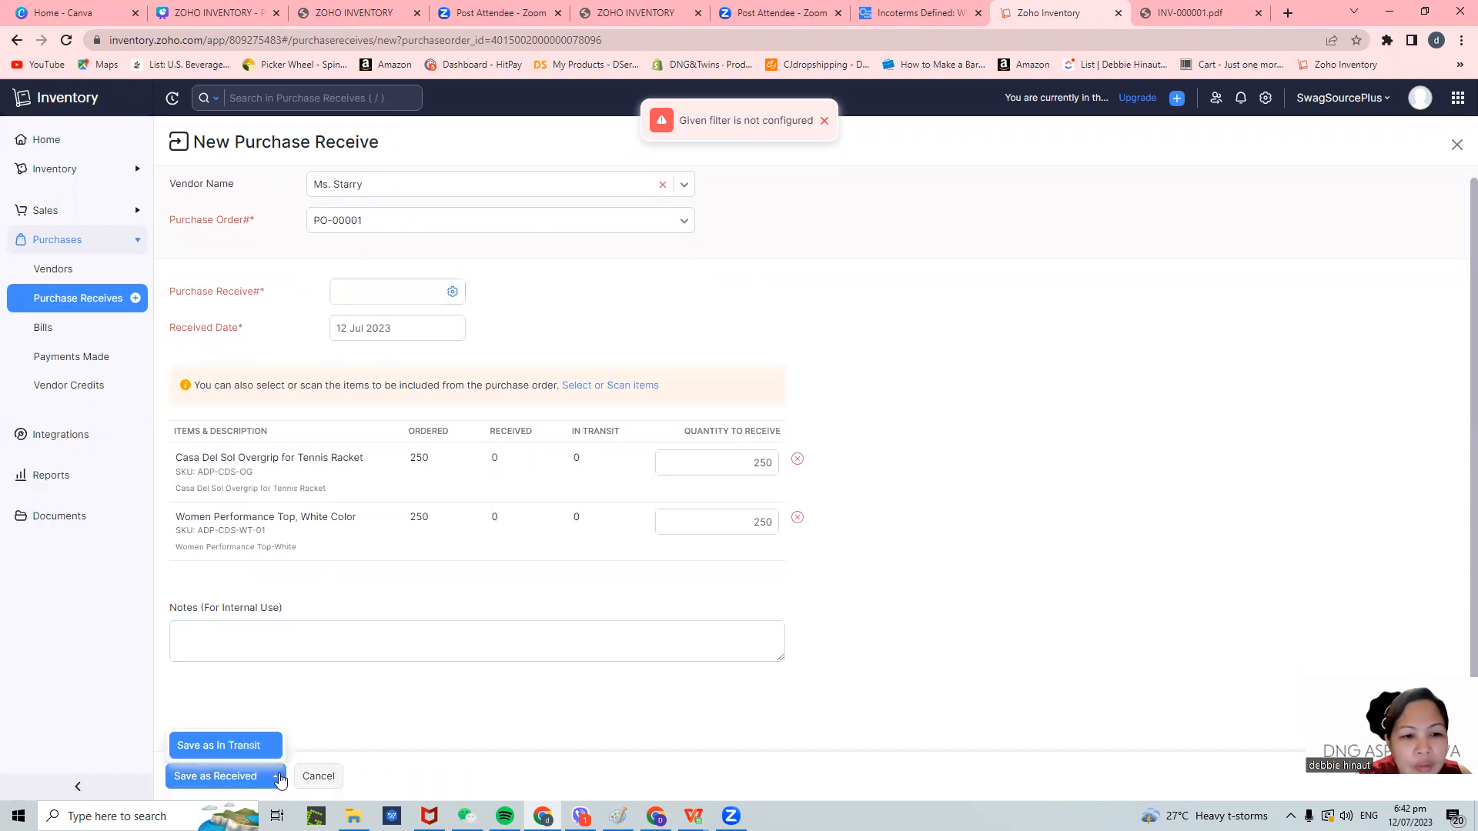
pyautogui.click(583, 481)
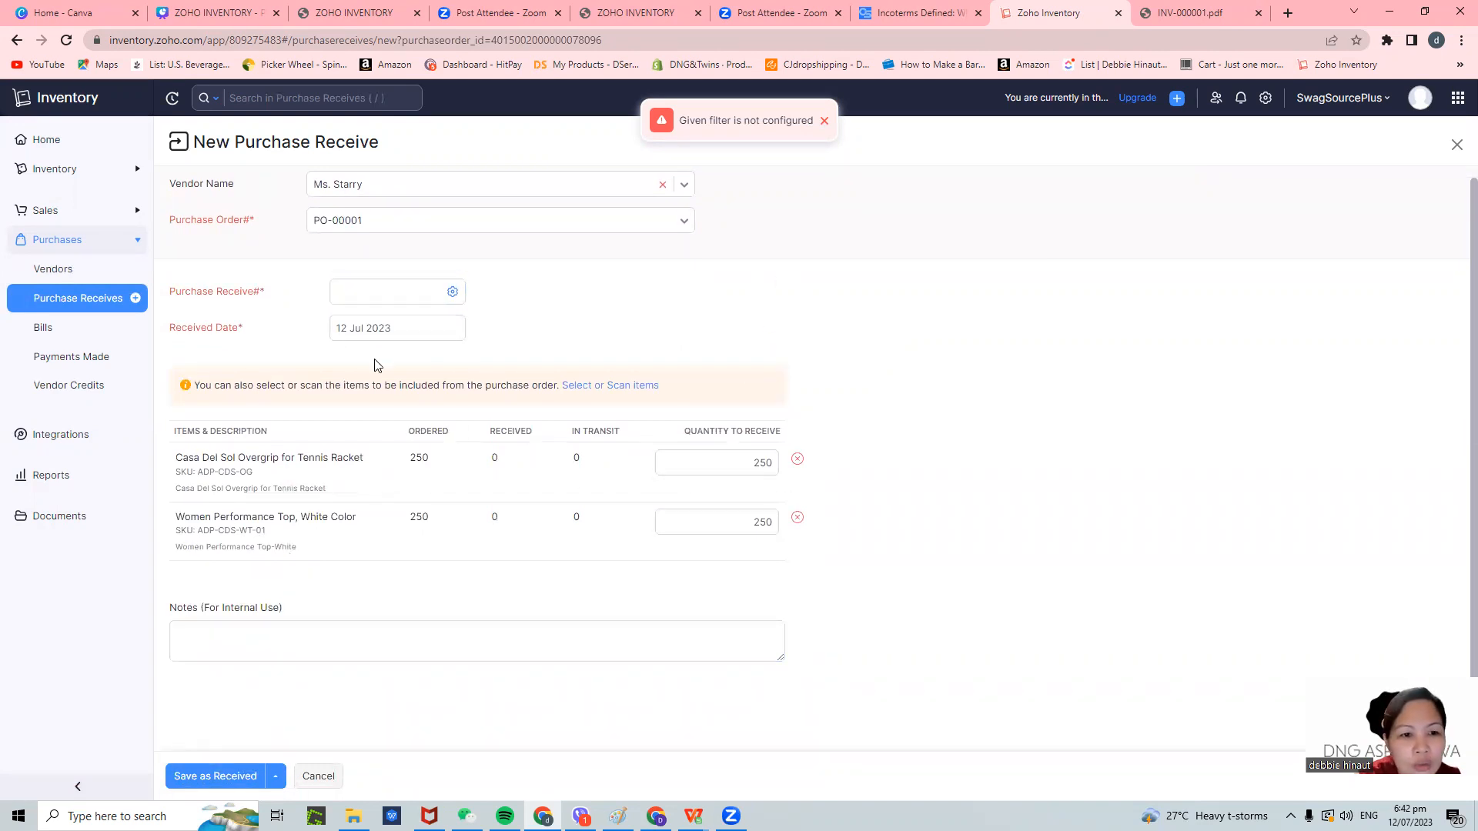
pyautogui.click(304, 633)
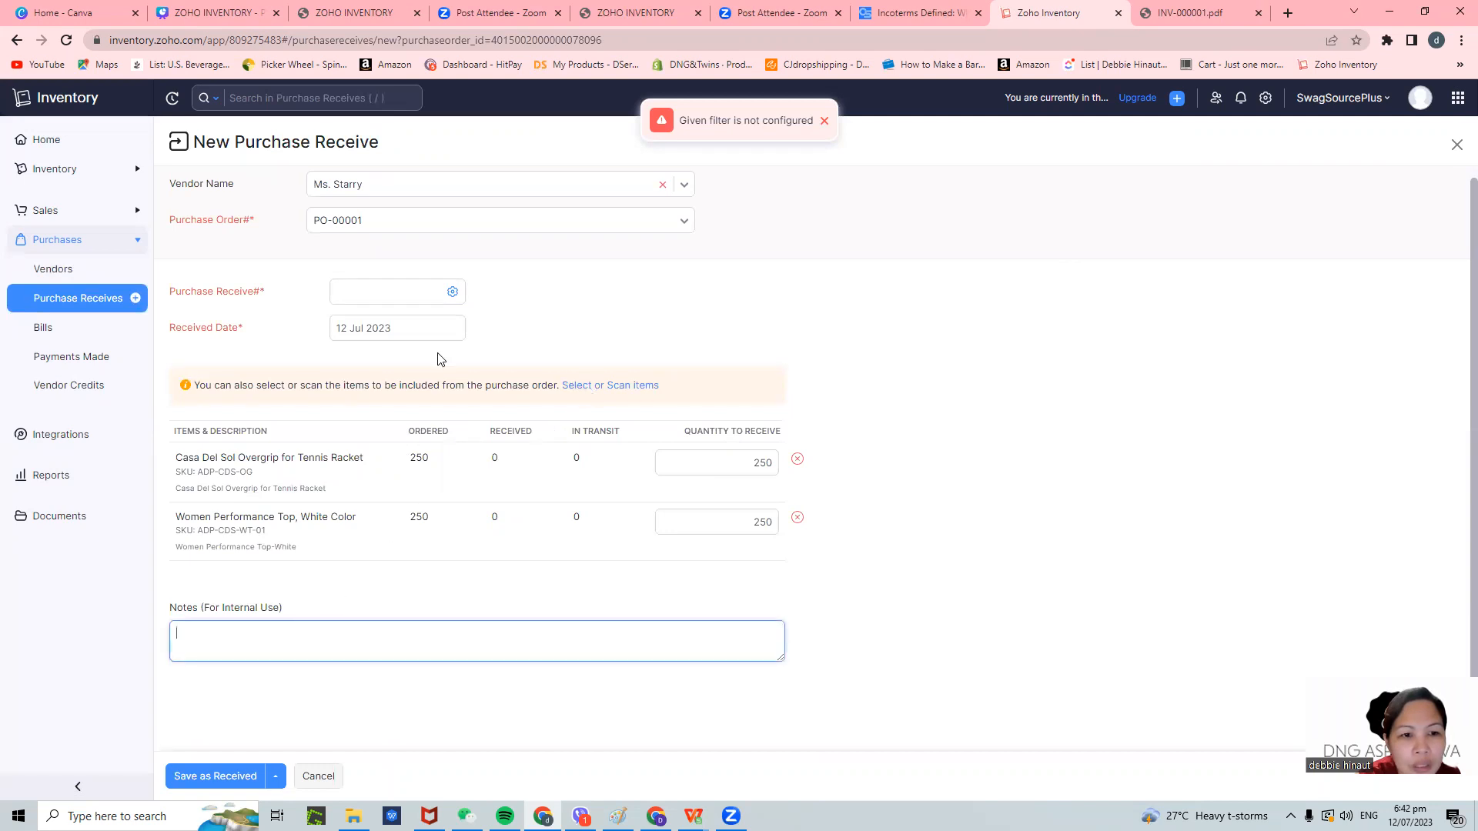
pyautogui.click(370, 289)
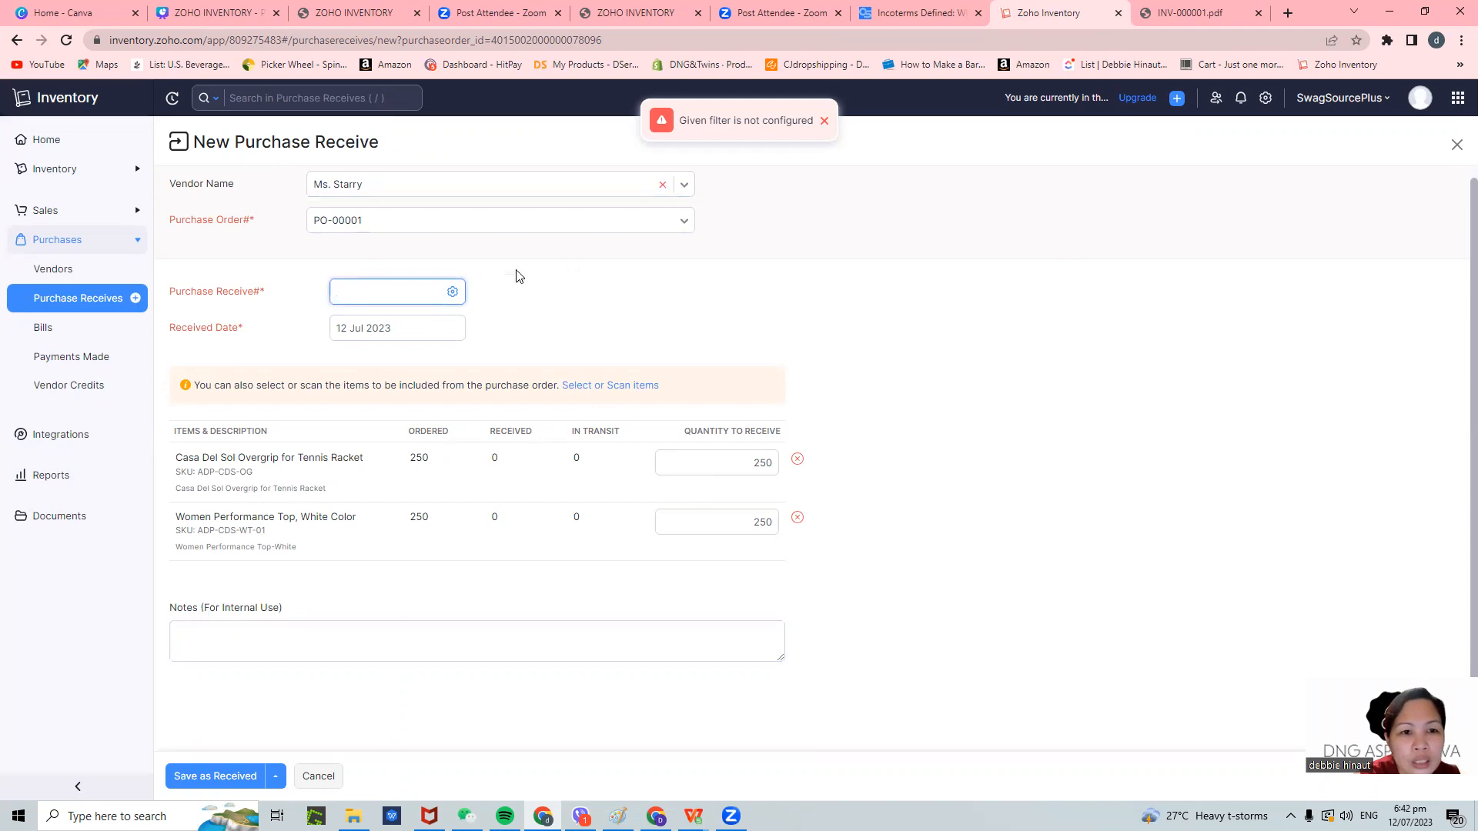
pyautogui.click(316, 223)
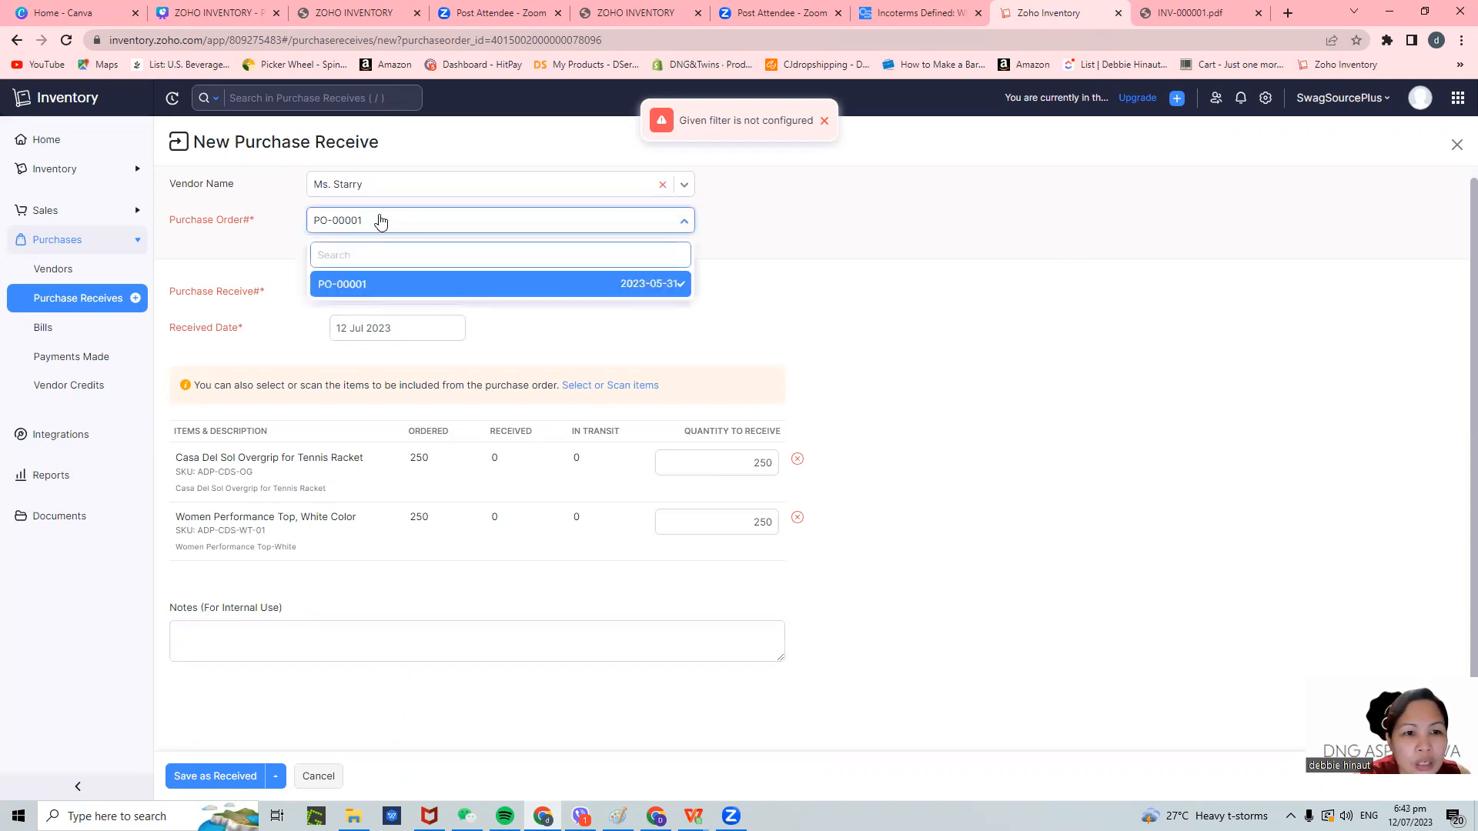
pyautogui.click(364, 289)
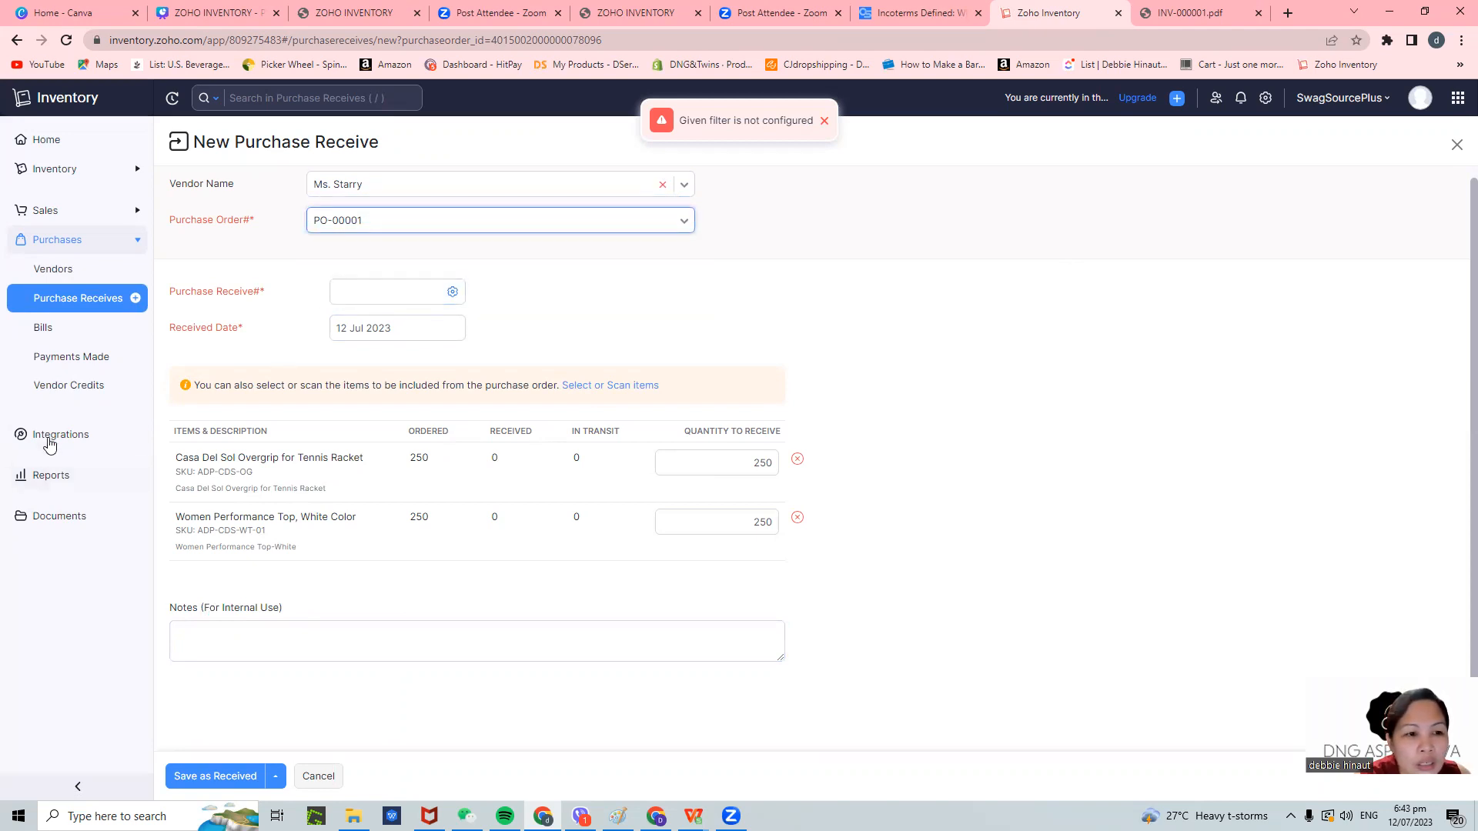
# - Attempt to leave for Reports but stay, then try saving the receive as in transit
pyautogui.click(54, 485)
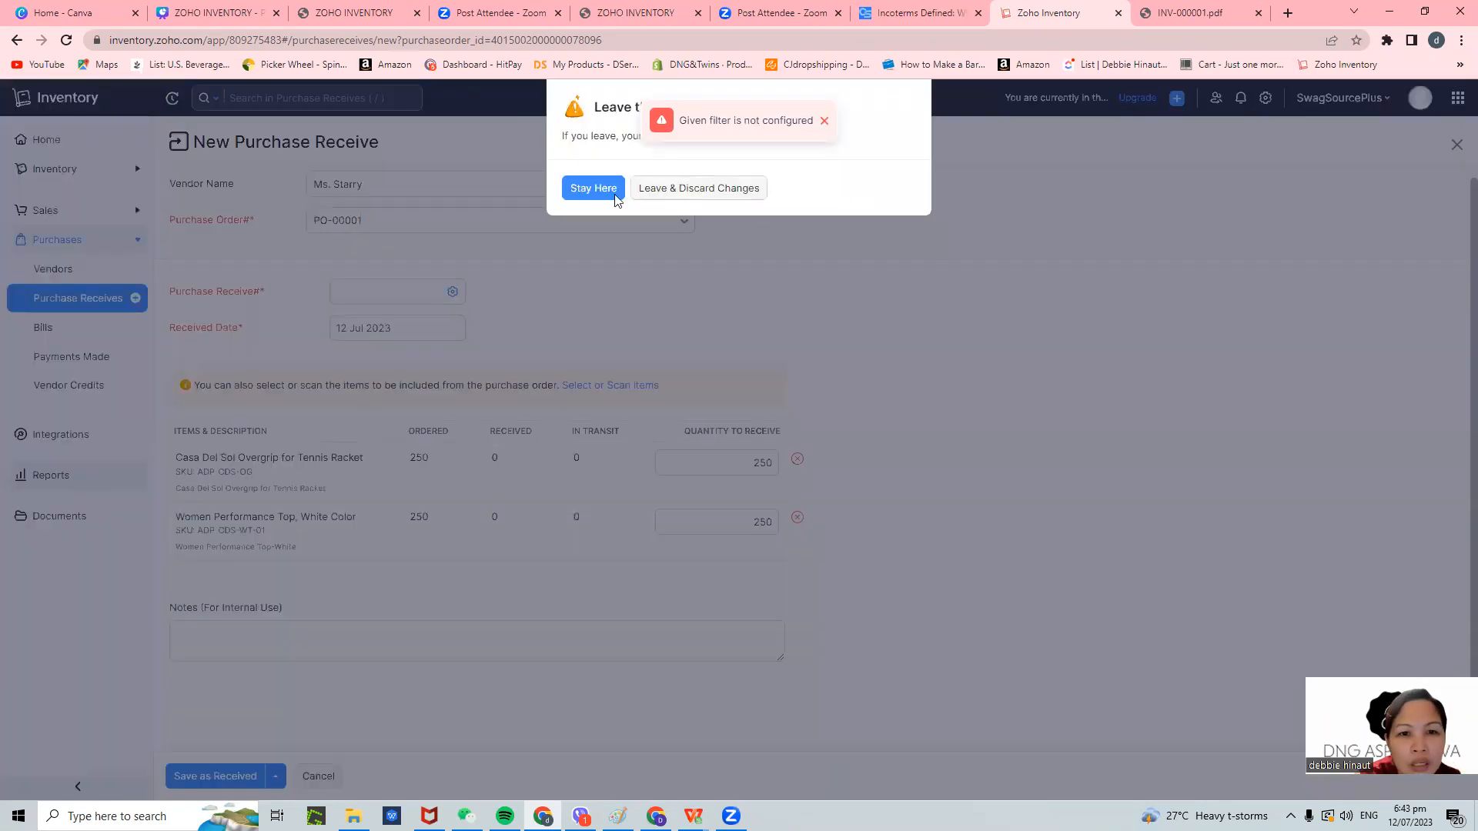
pyautogui.click(599, 198)
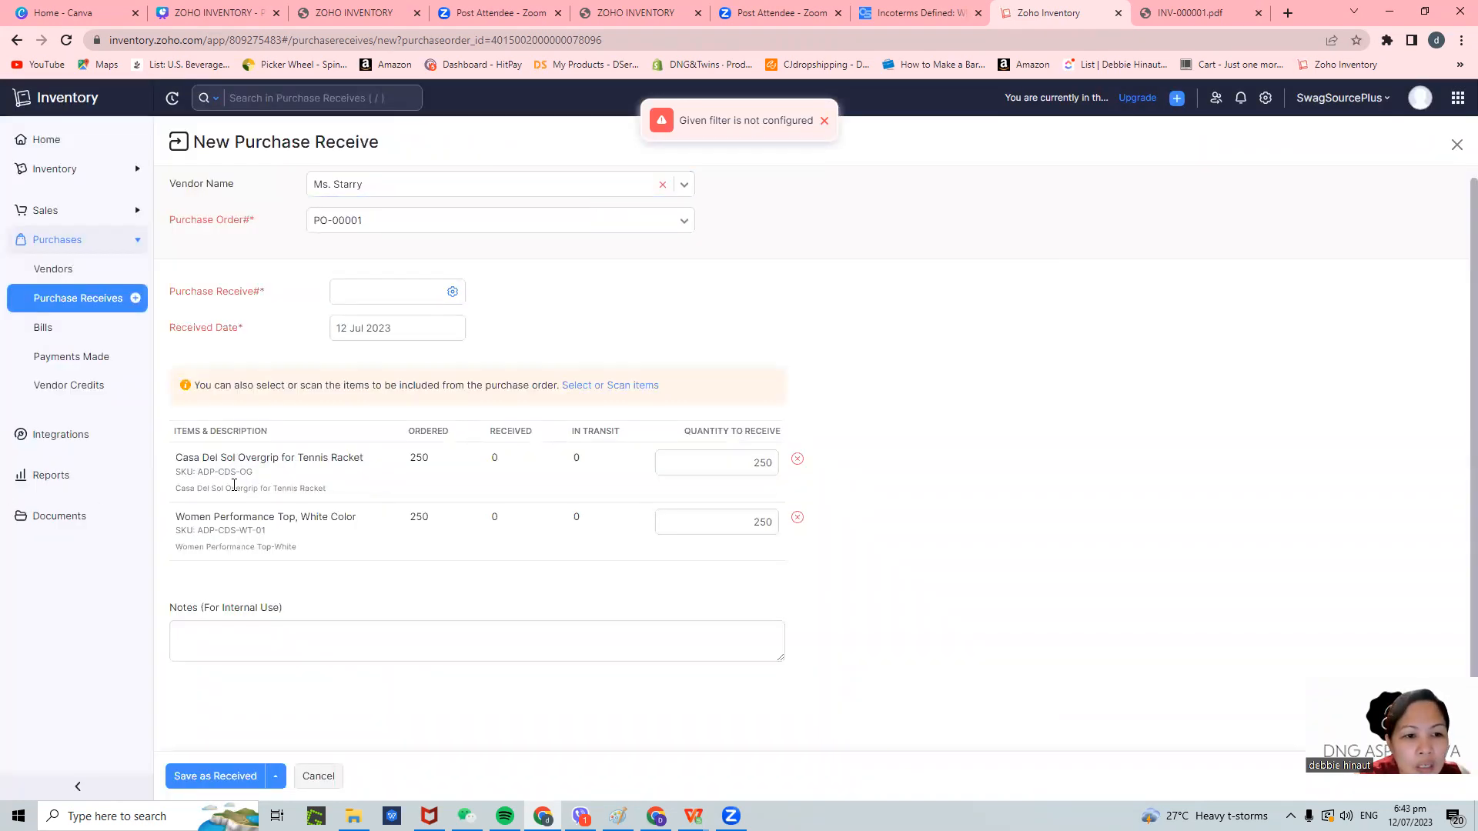
pyautogui.click(276, 774)
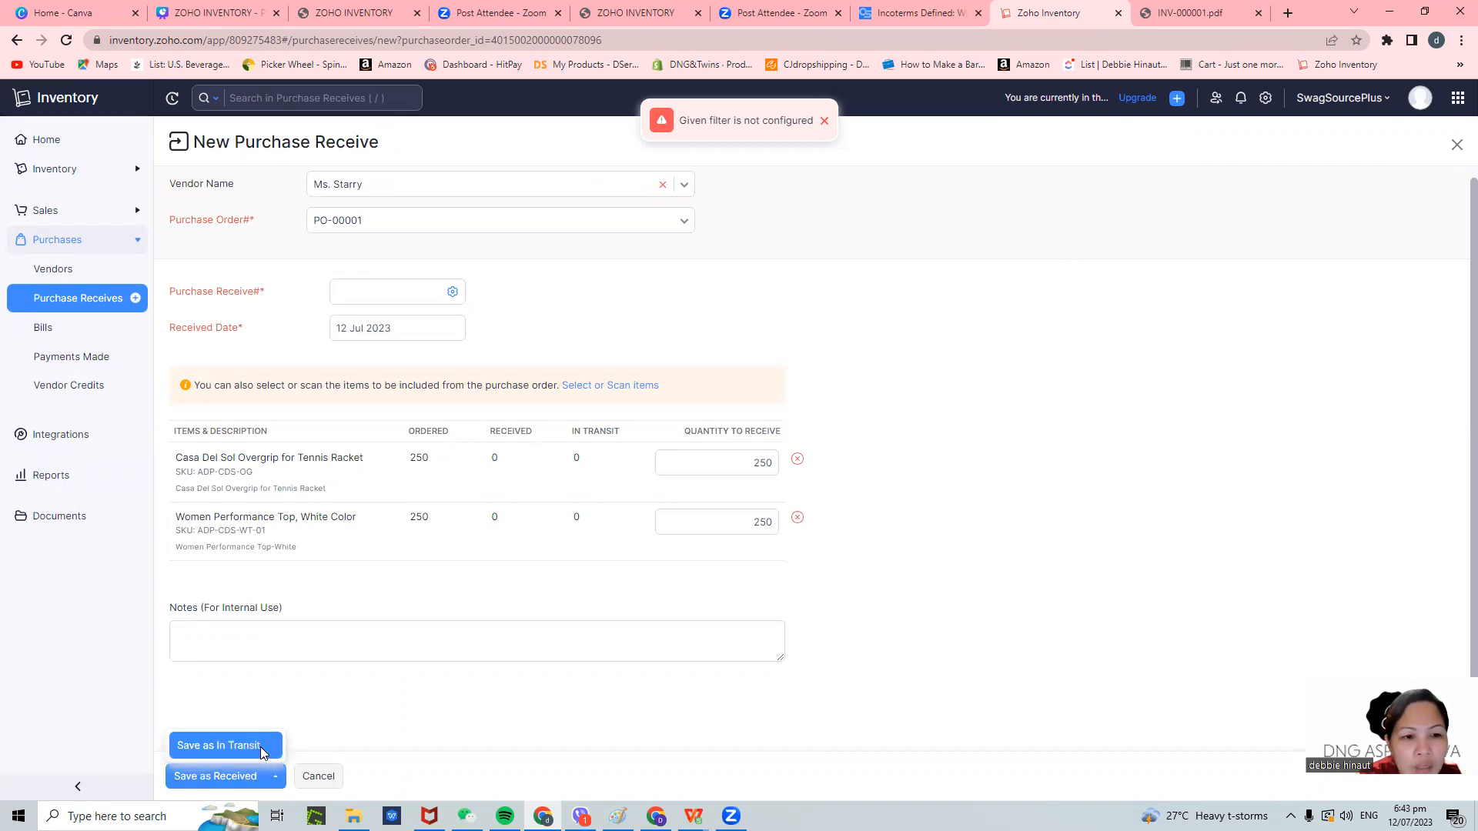
pyautogui.click(260, 746)
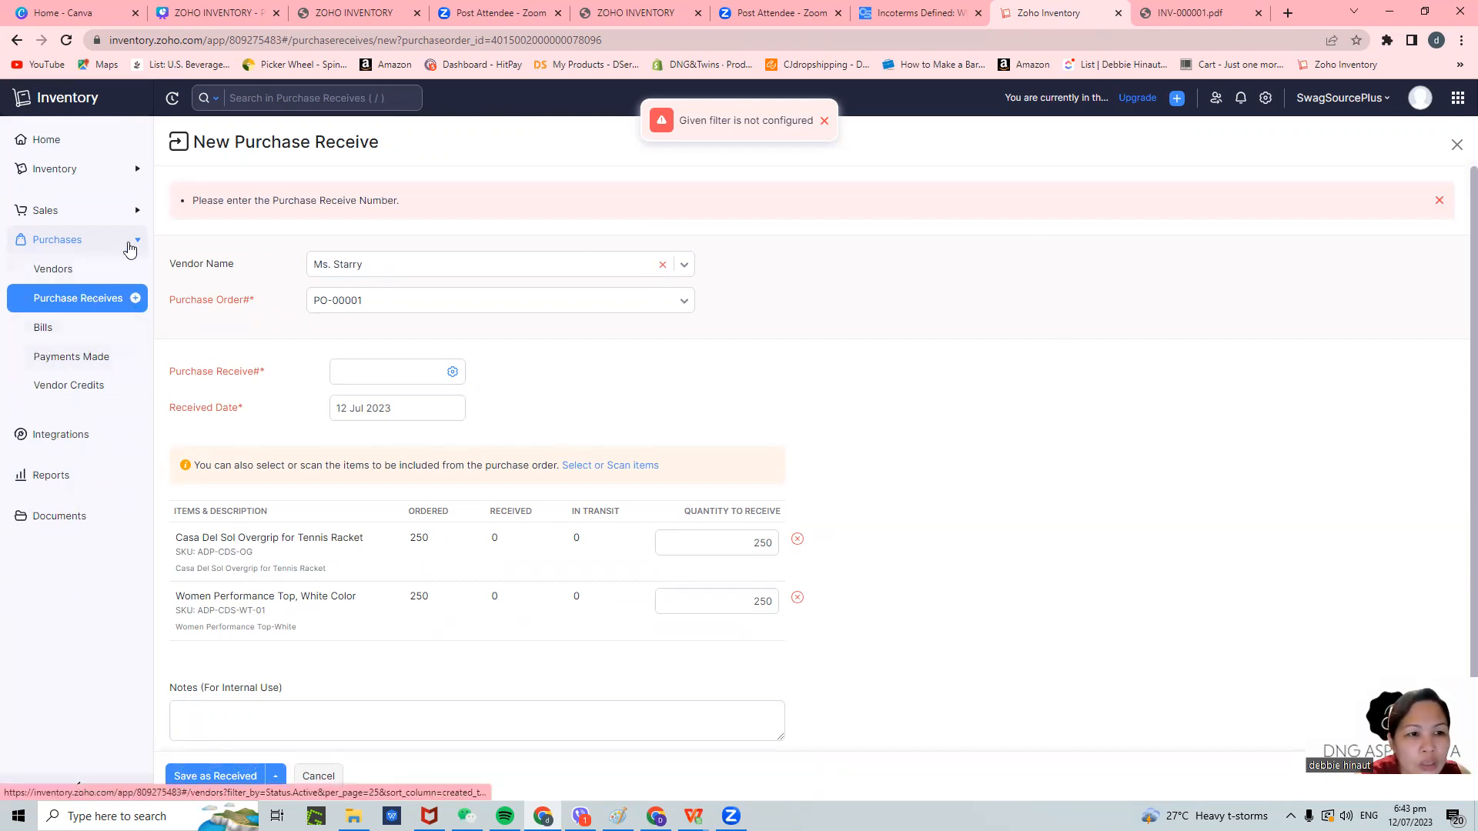
# - Go to Purchases > Vendors and close the 'Given filter is not configured' error
pyautogui.click(57, 242)
pyautogui.click(57, 241)
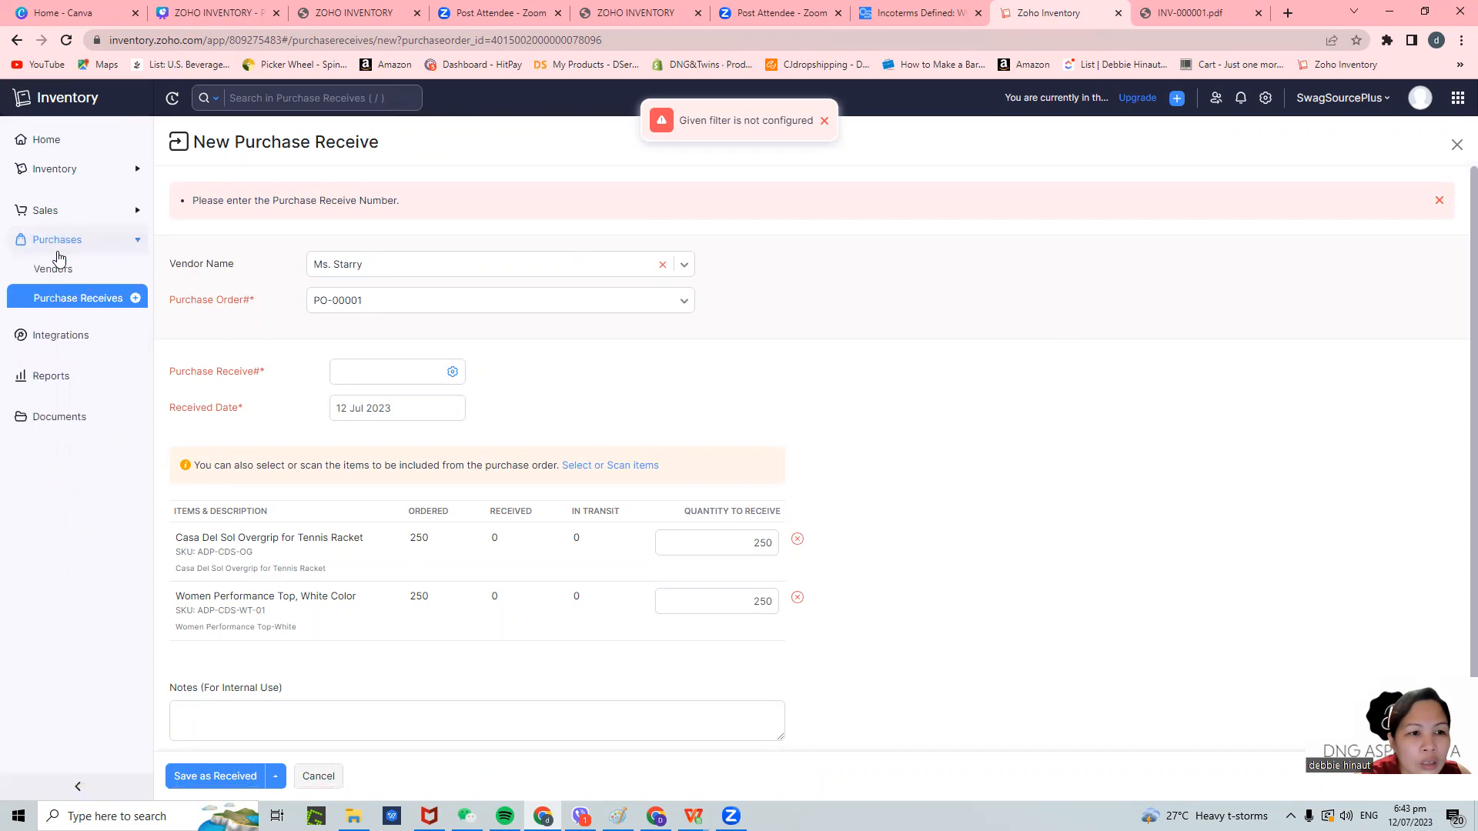
pyautogui.click(53, 271)
pyautogui.click(823, 121)
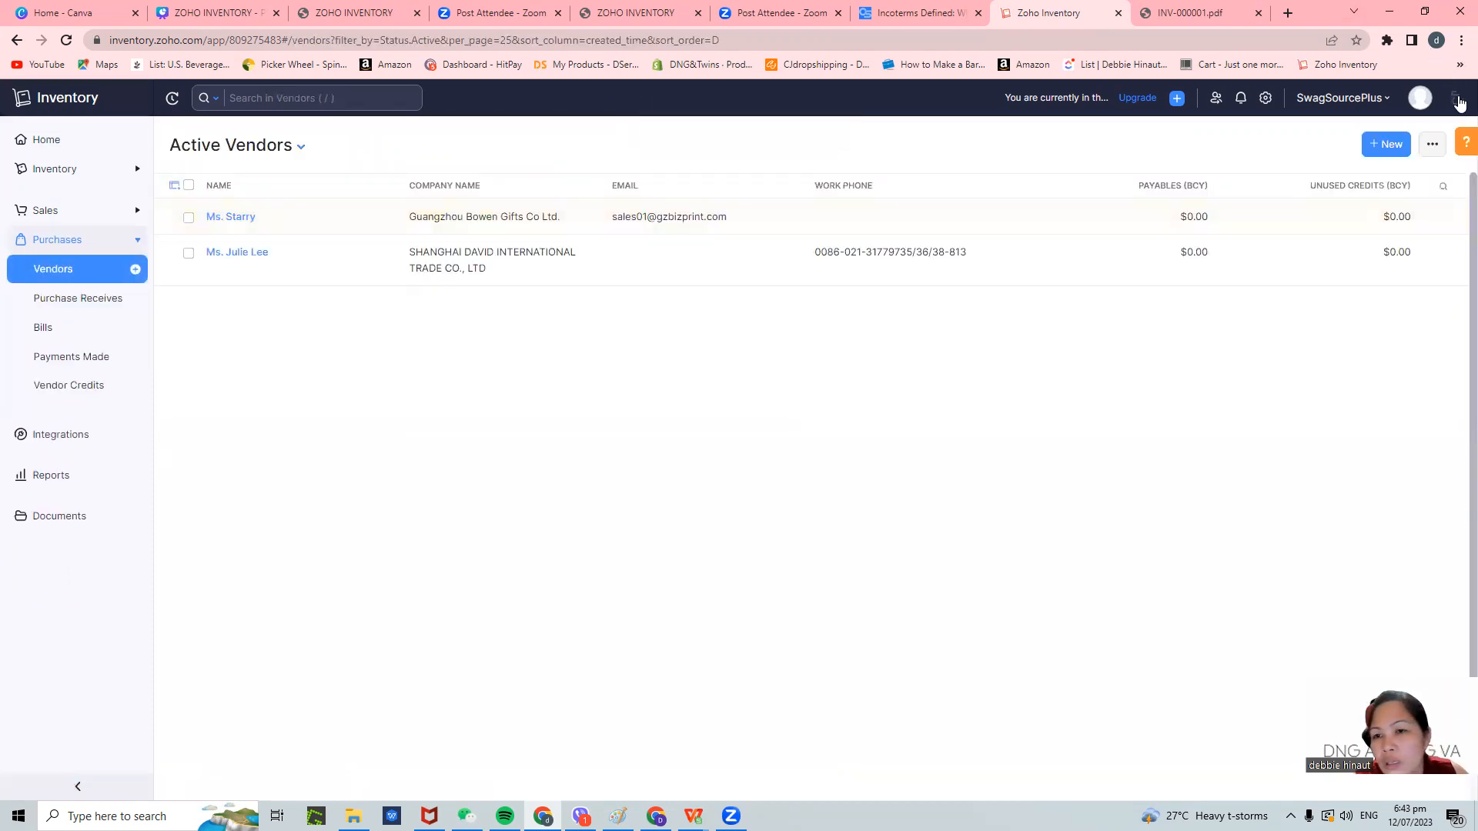
pyautogui.click(1458, 98)
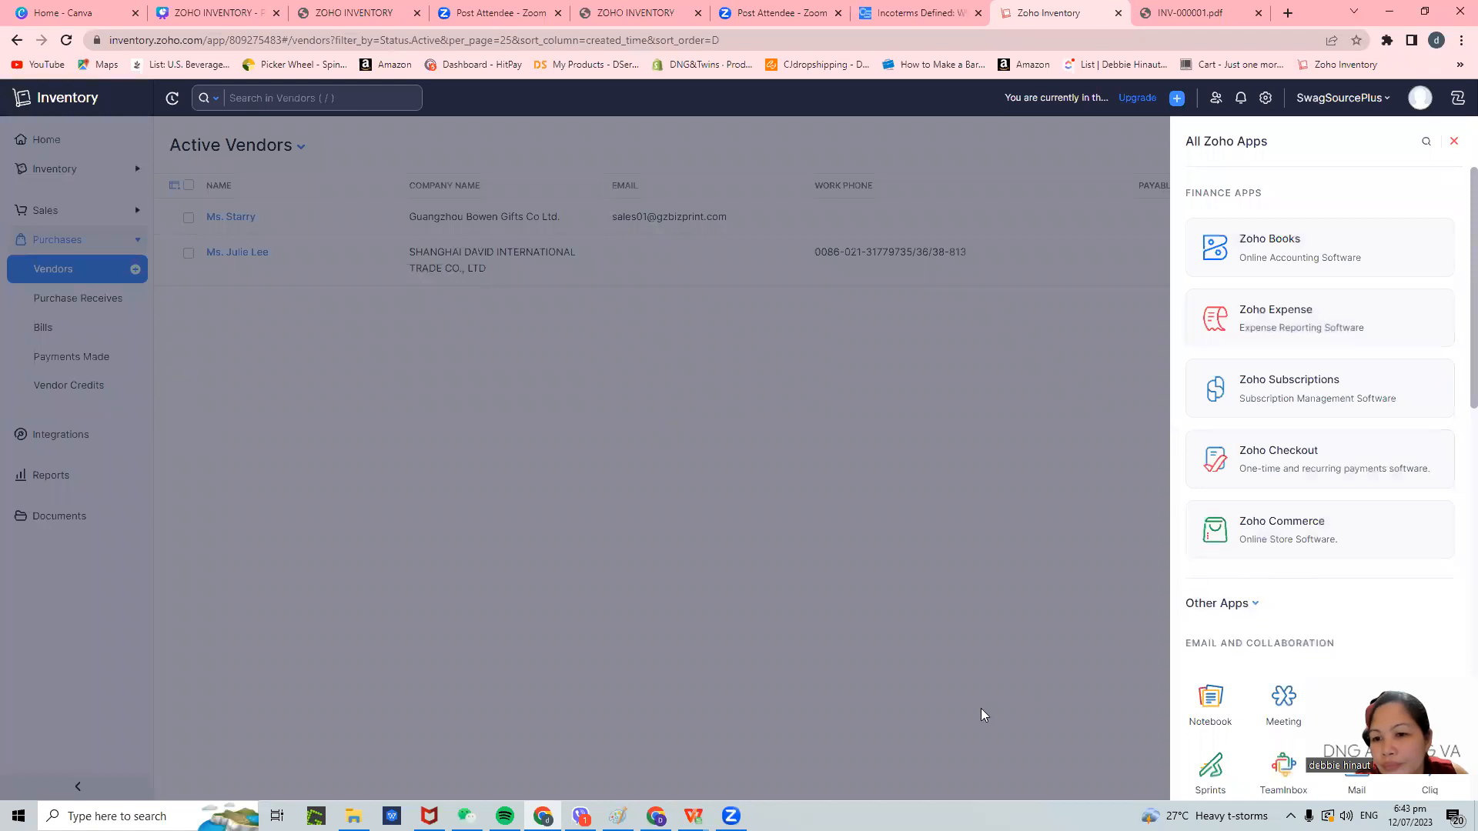
pyautogui.scroll(-5, 1282, 590)
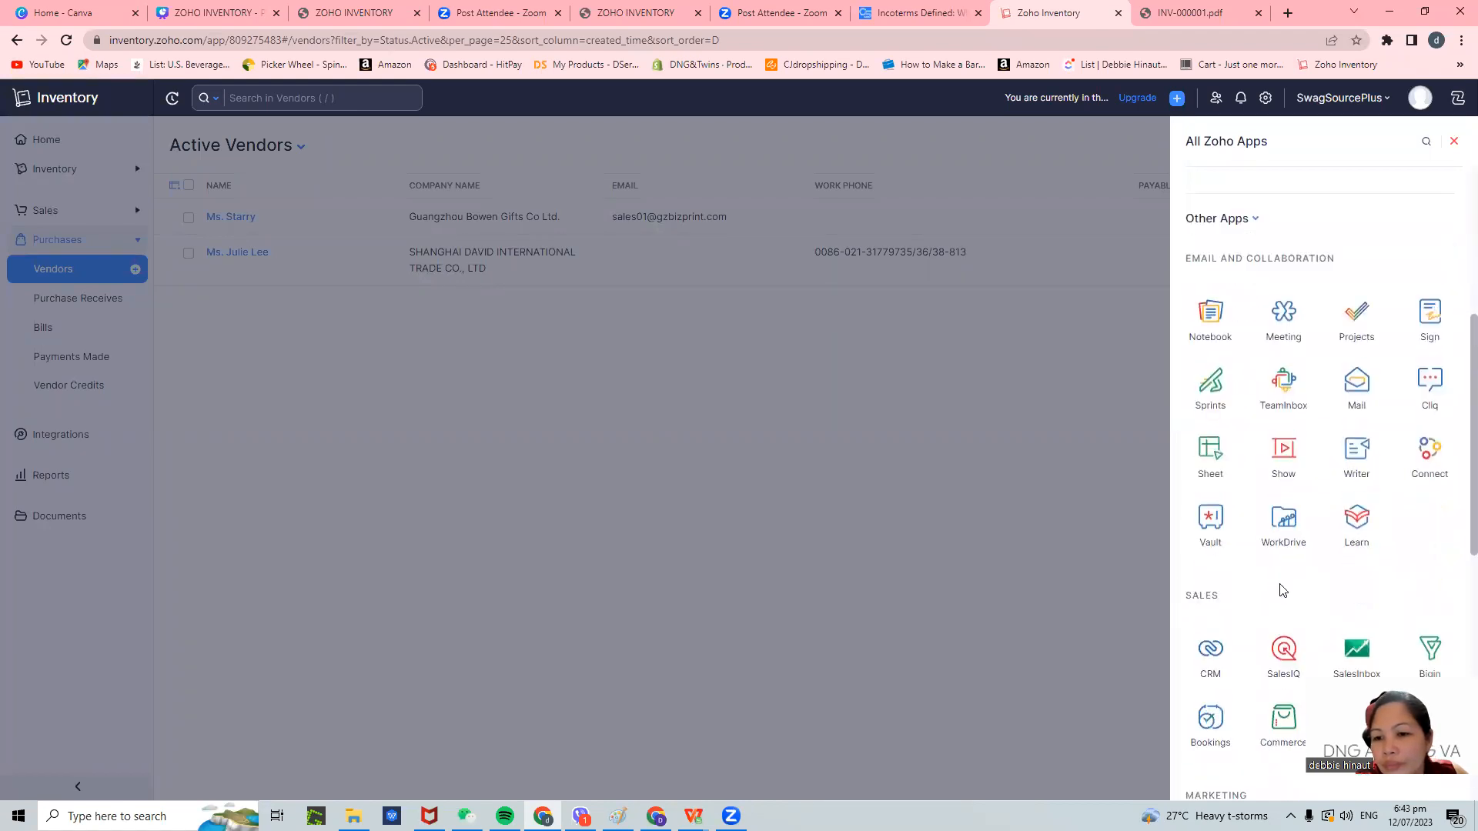
pyautogui.scroll(-3, 1292, 590)
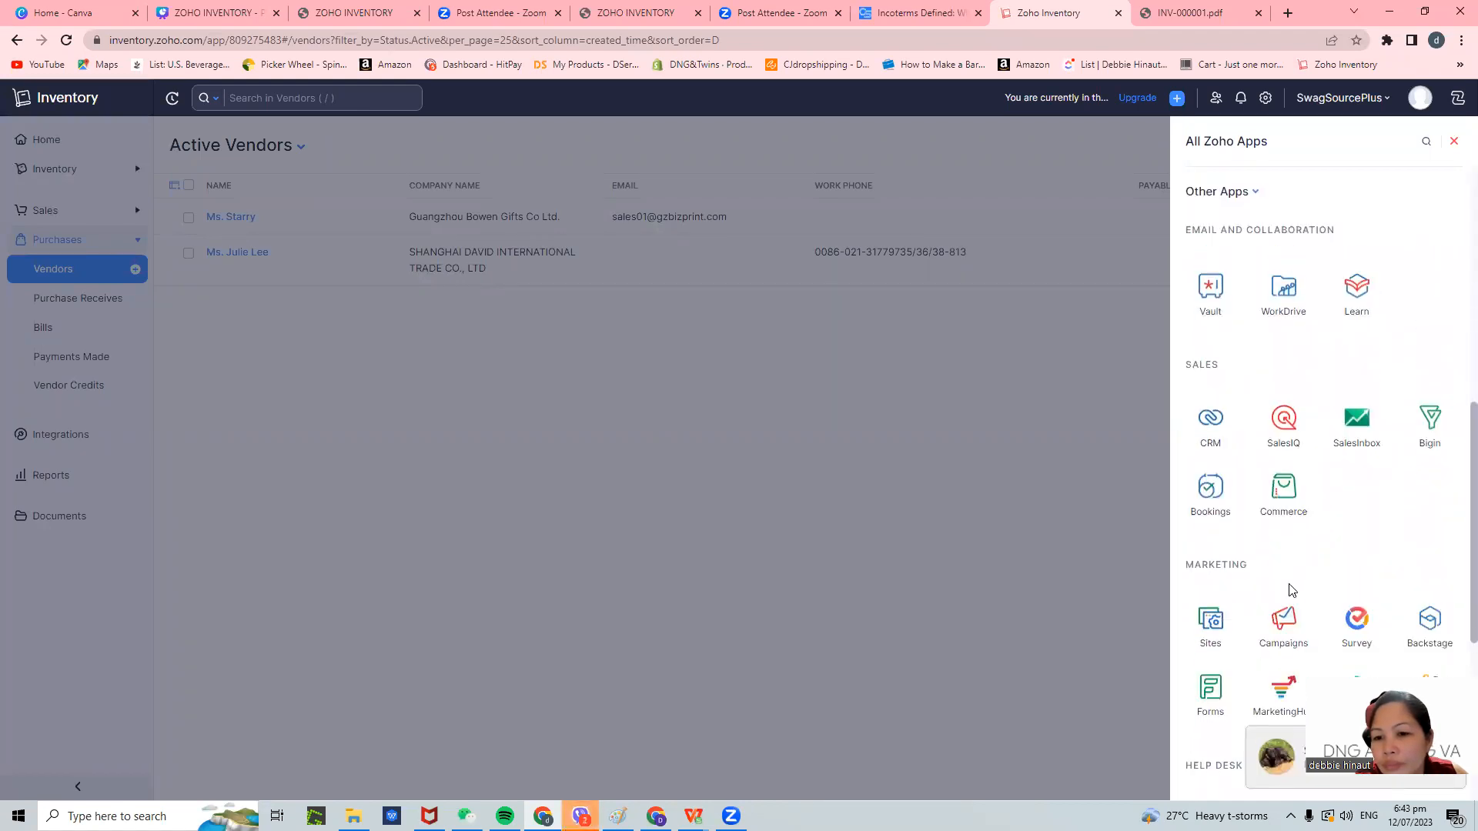
pyautogui.scroll(3, 1290, 589)
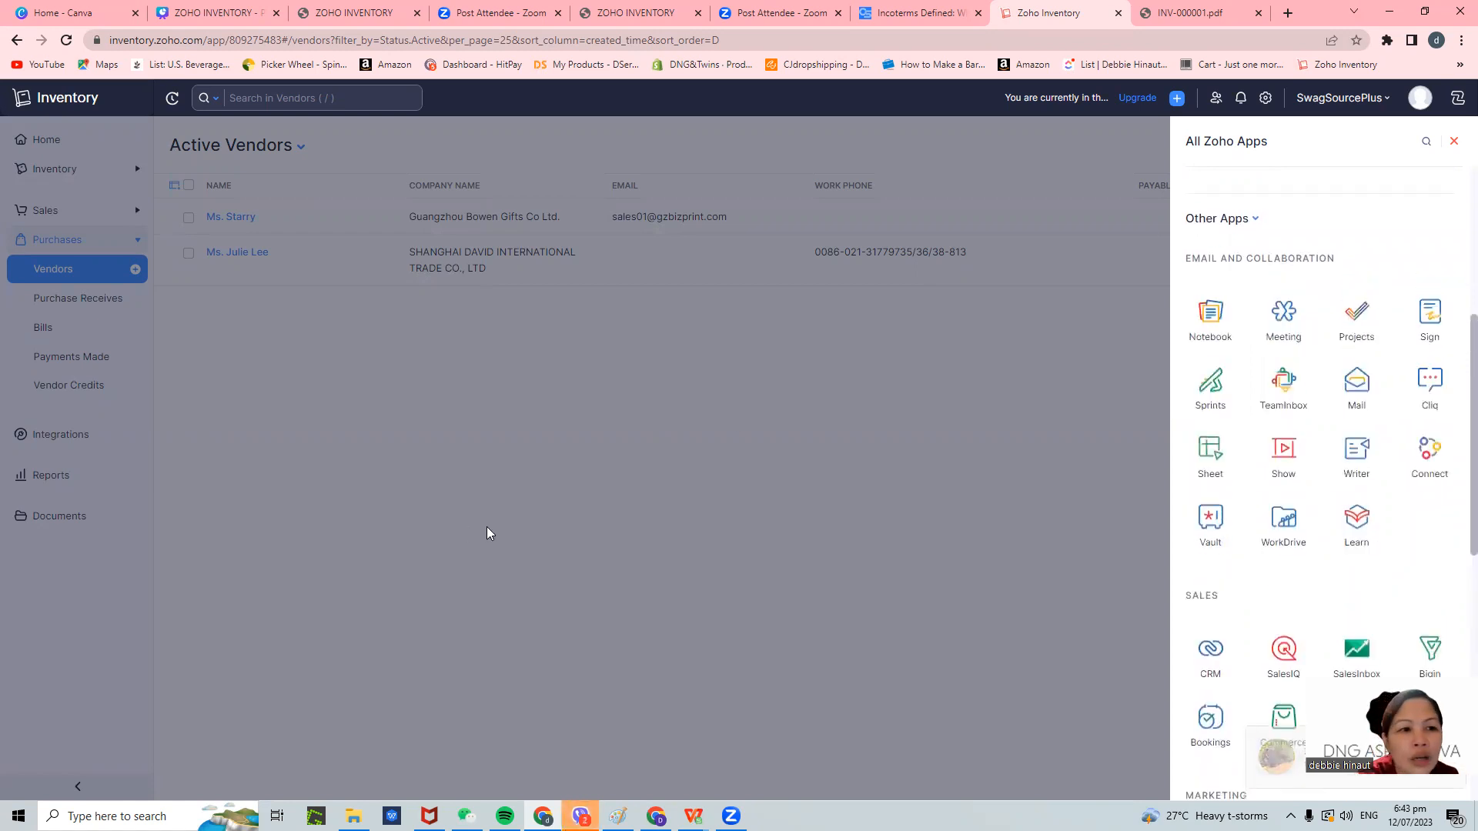
pyautogui.click(487, 527)
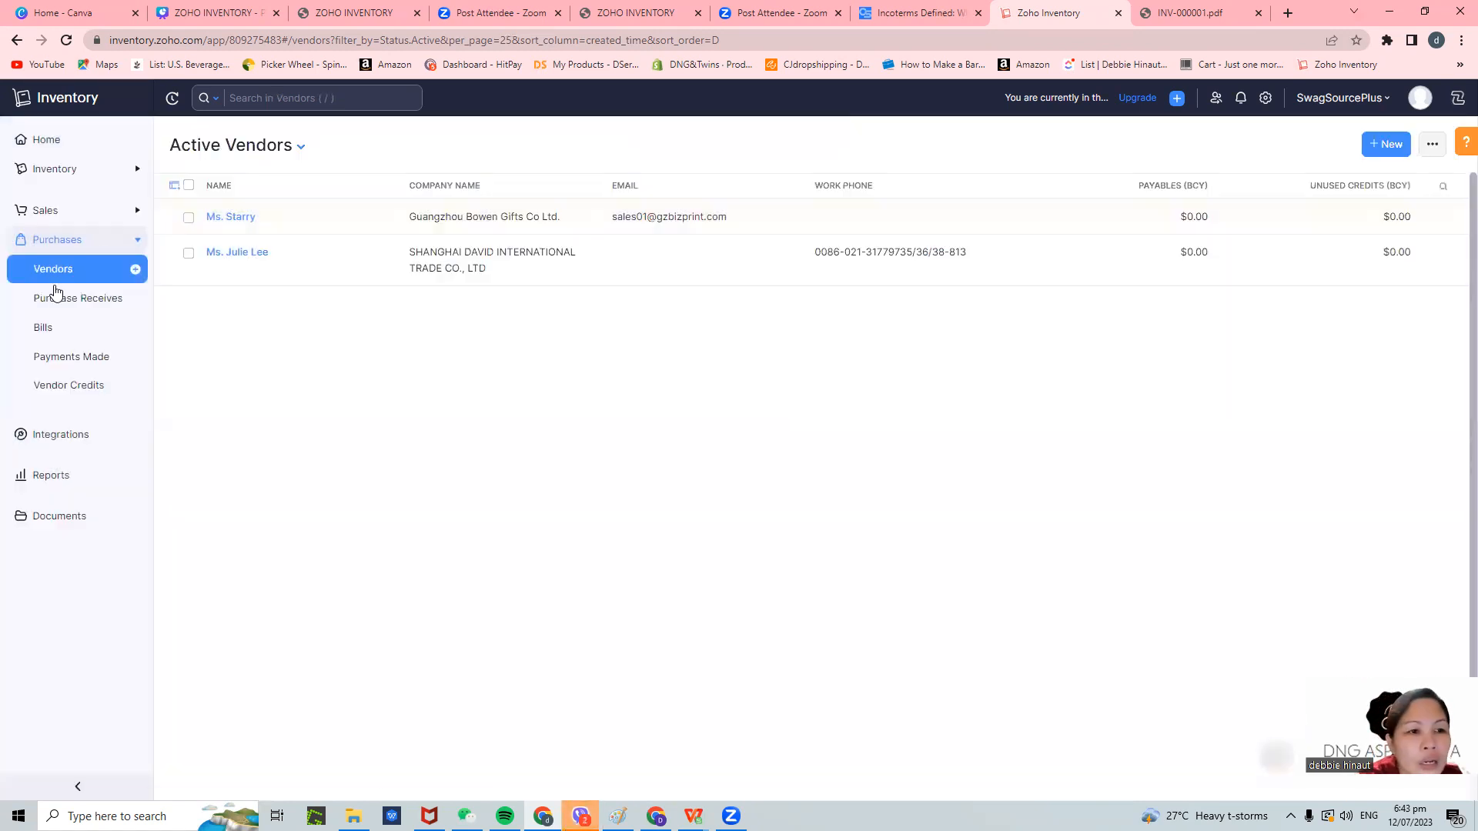
# - Start a new vendor with salutation Mr. and fill the contact from the autofill suggestion
pyautogui.click(136, 272)
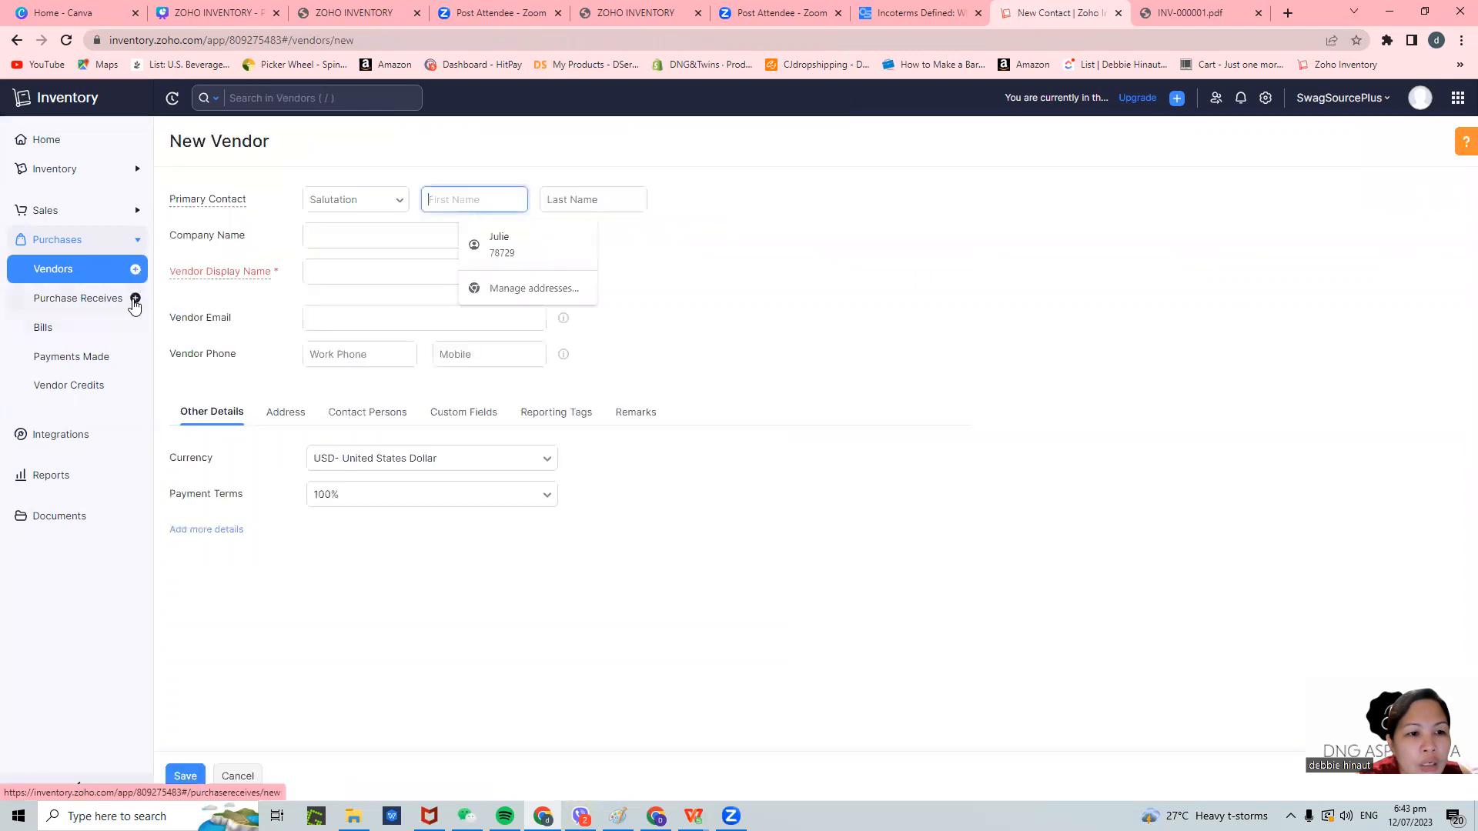
pyautogui.click(341, 202)
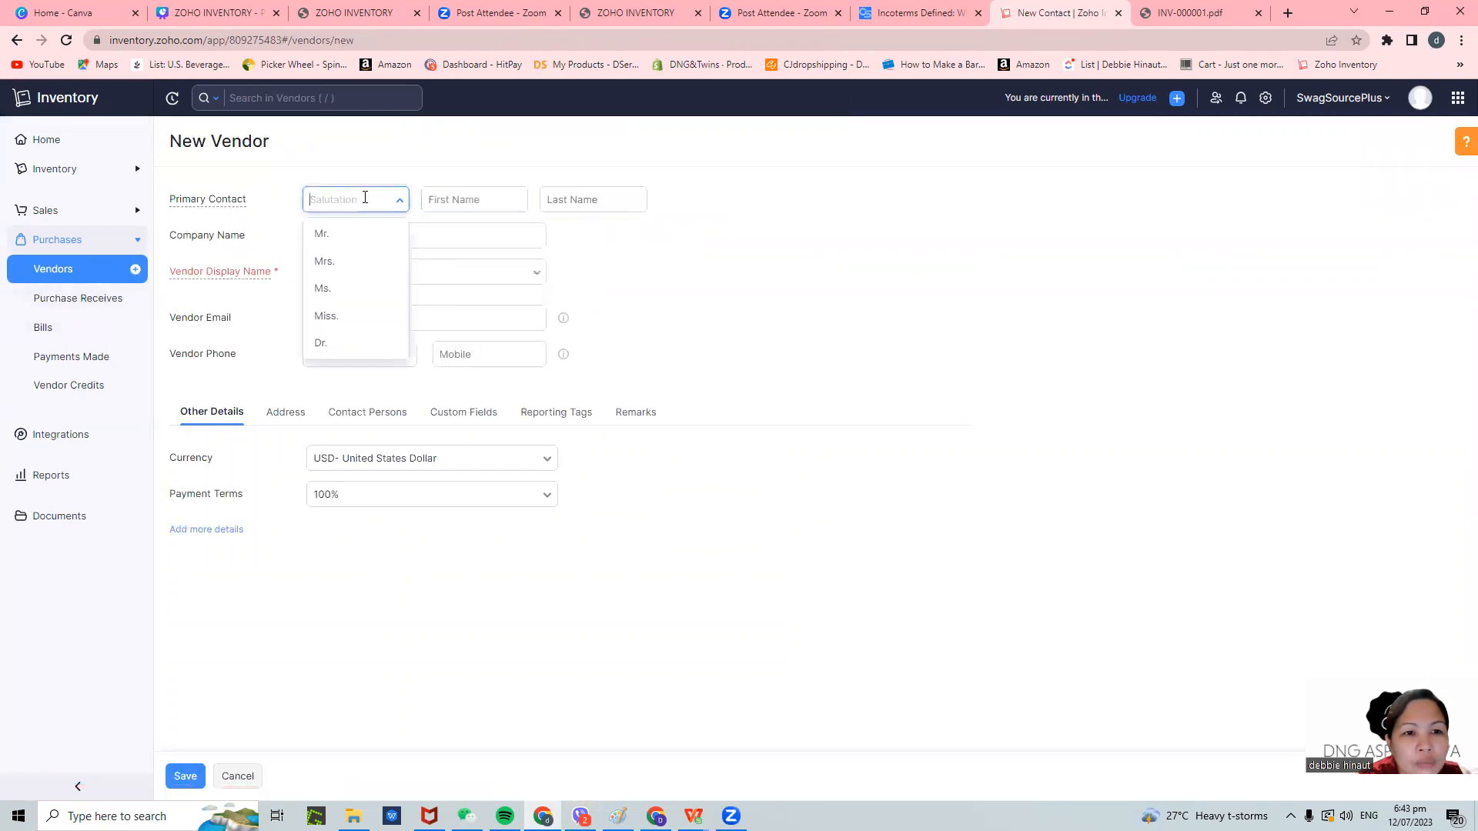
pyautogui.click(339, 234)
pyautogui.click(486, 199)
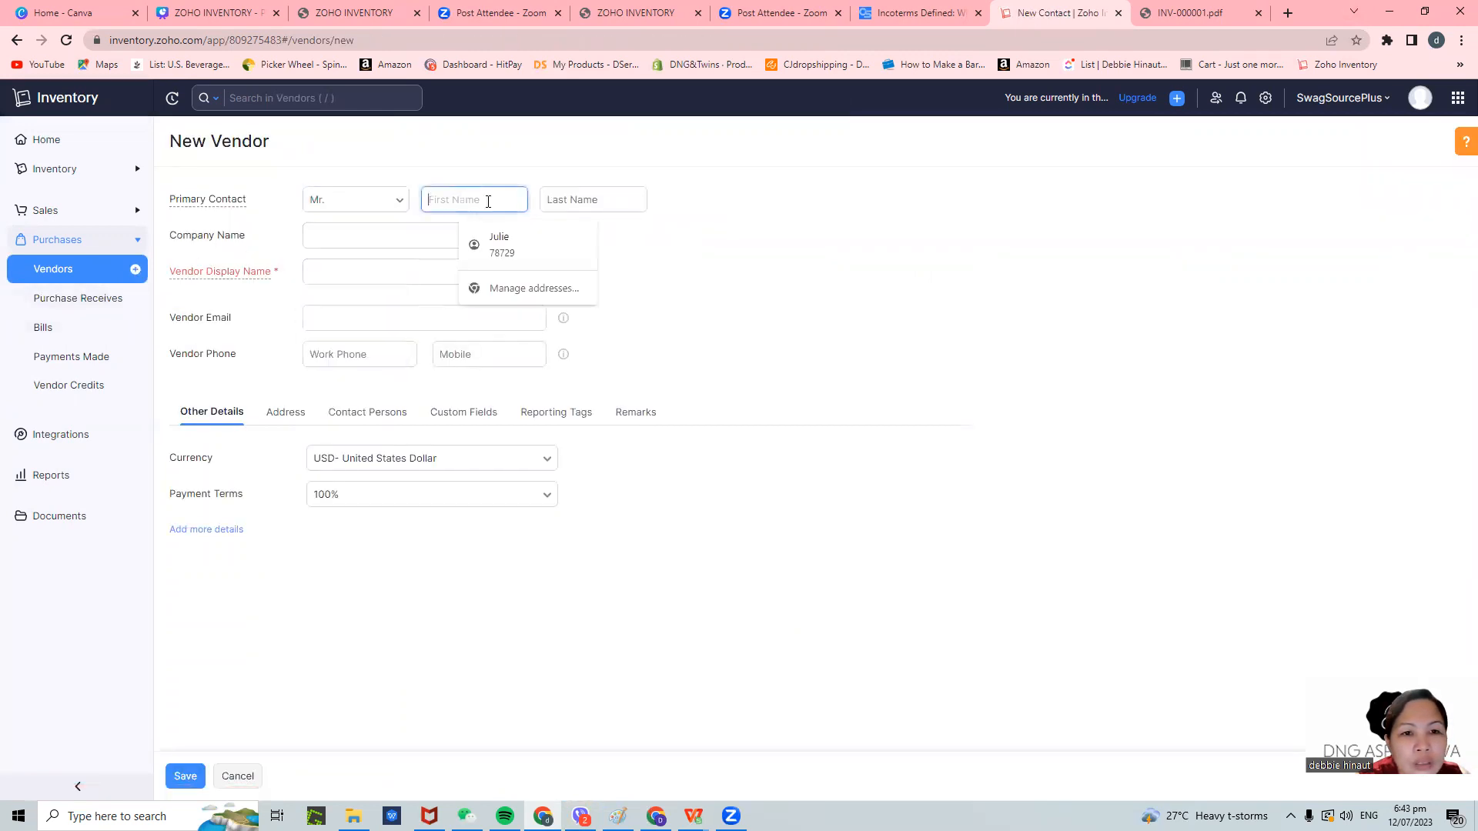
pyautogui.click(501, 244)
pyautogui.click(456, 308)
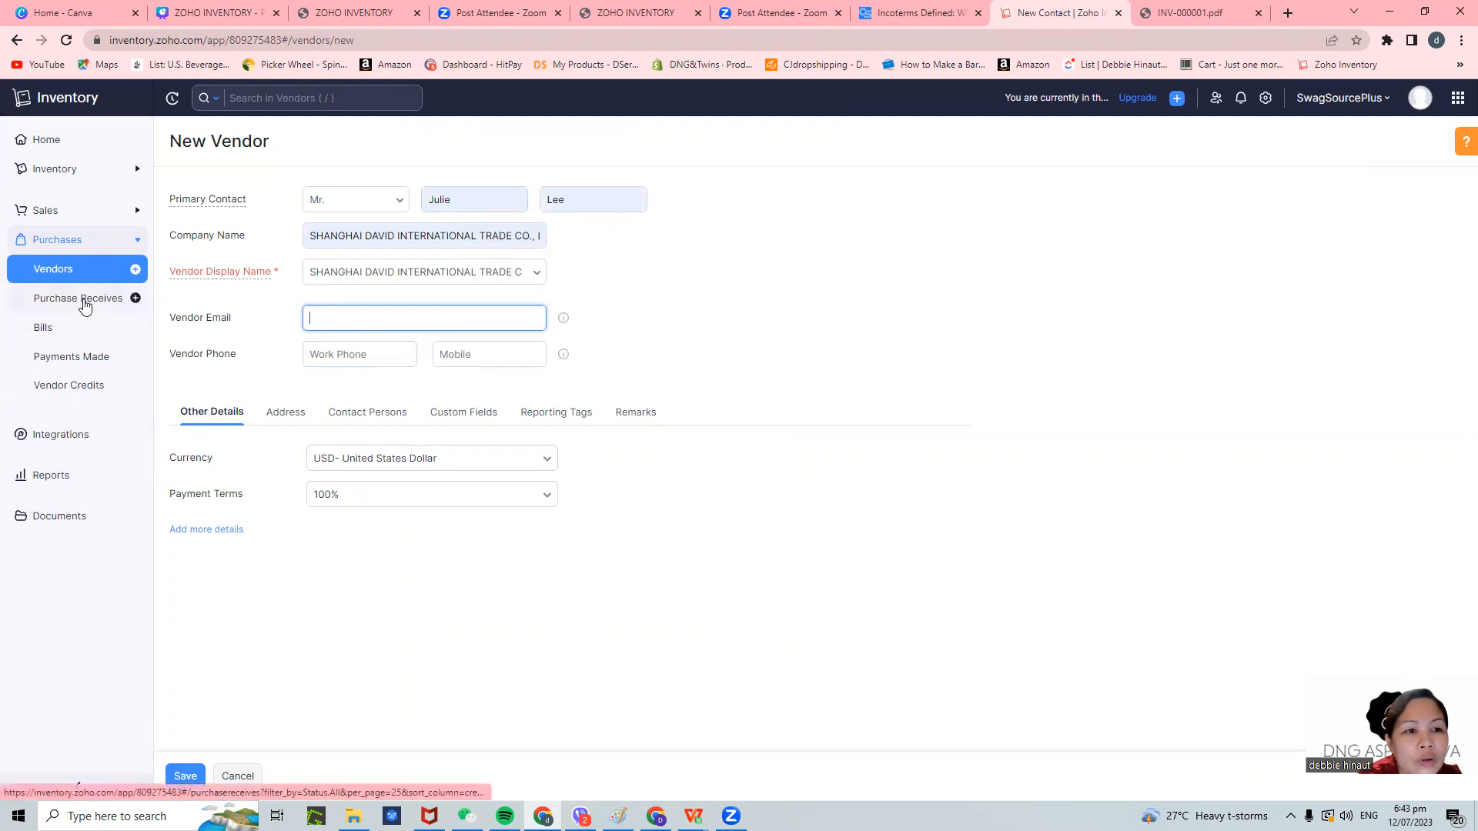
# - Discard the unsaved vendor and start a new purchase receive
pyautogui.click(135, 299)
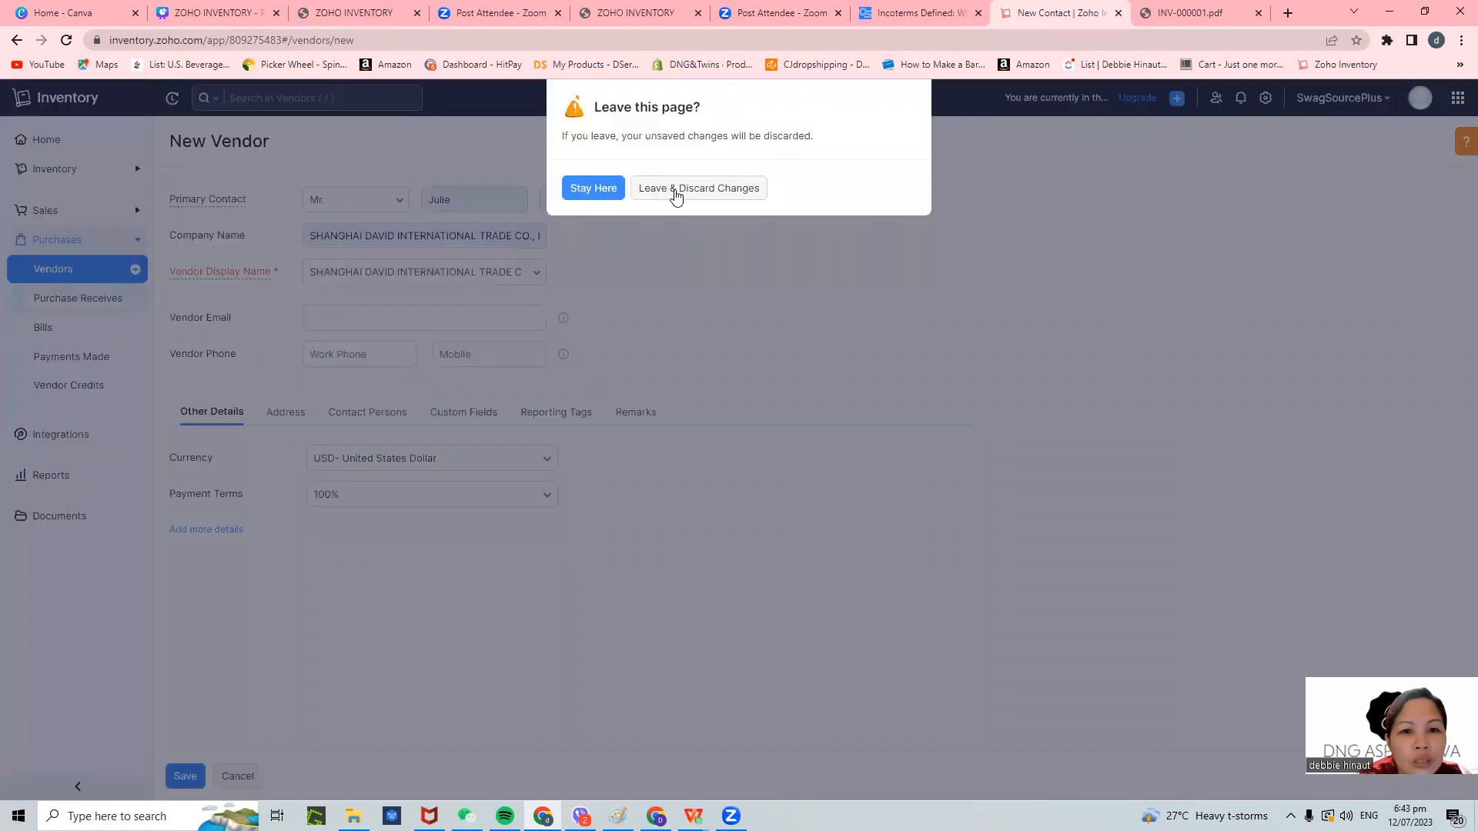
pyautogui.click(677, 190)
pyautogui.click(135, 299)
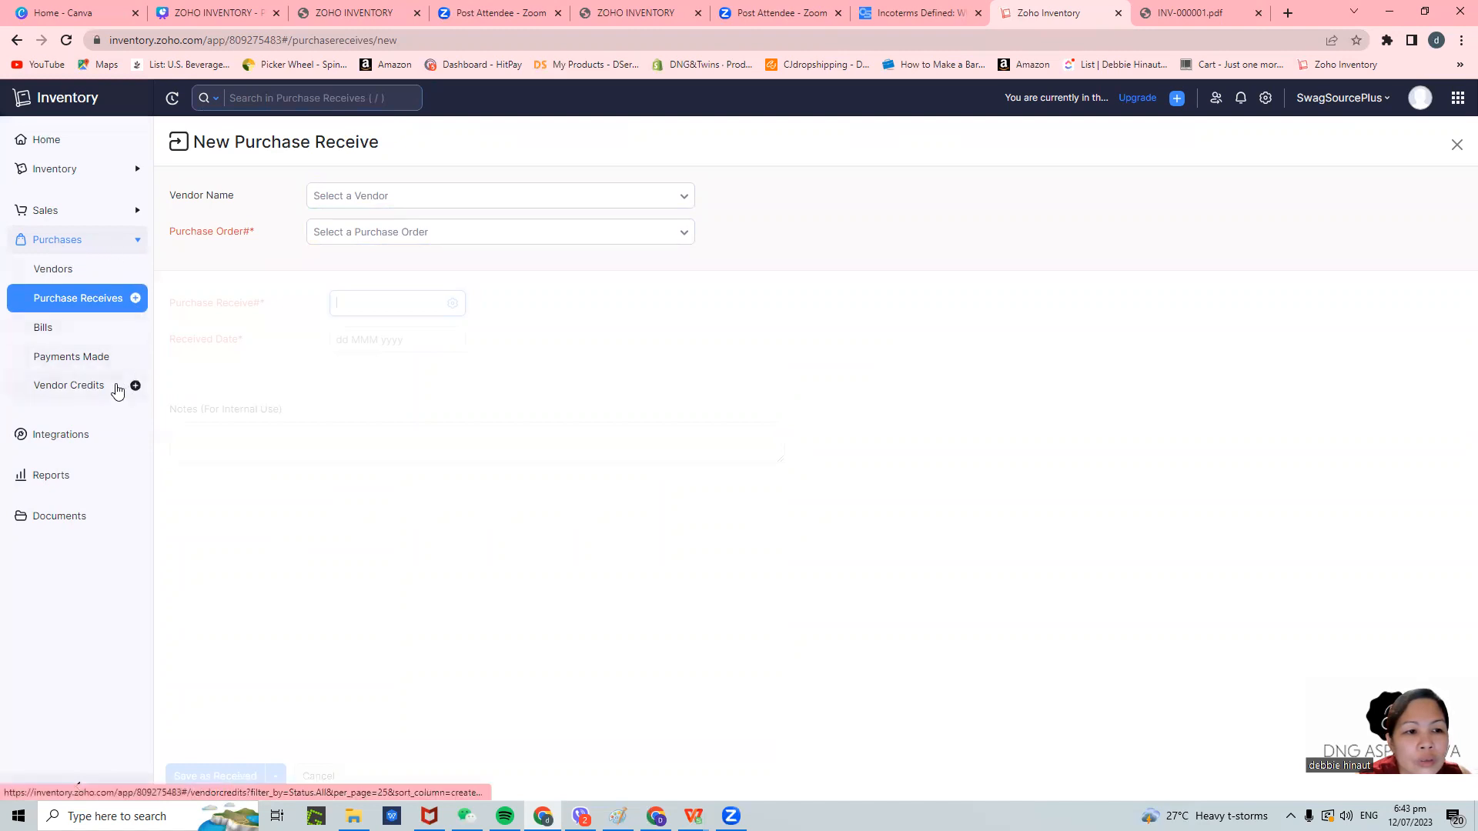
pyautogui.click(136, 243)
pyautogui.click(136, 243)
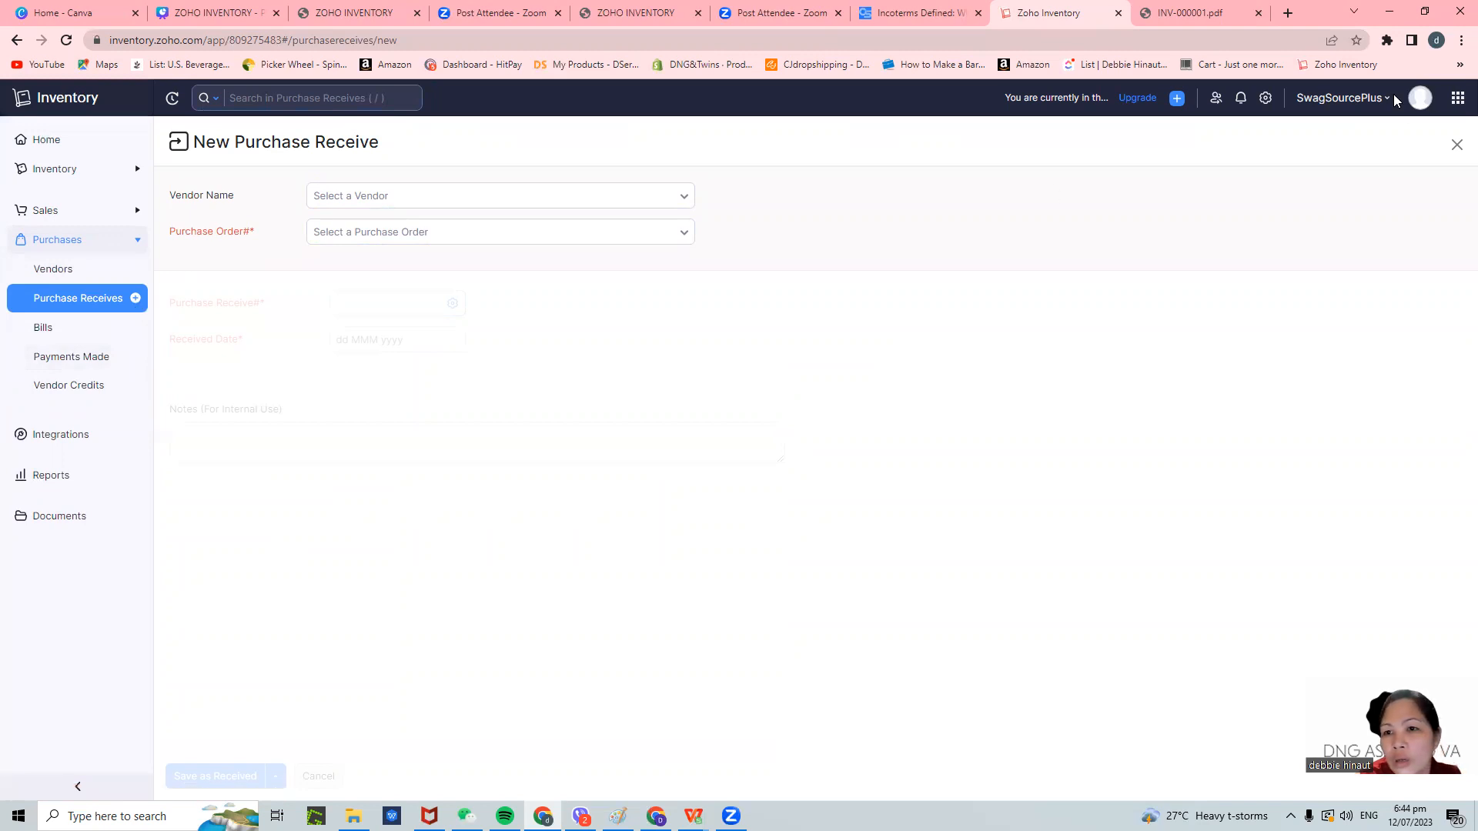
pyautogui.click(1457, 102)
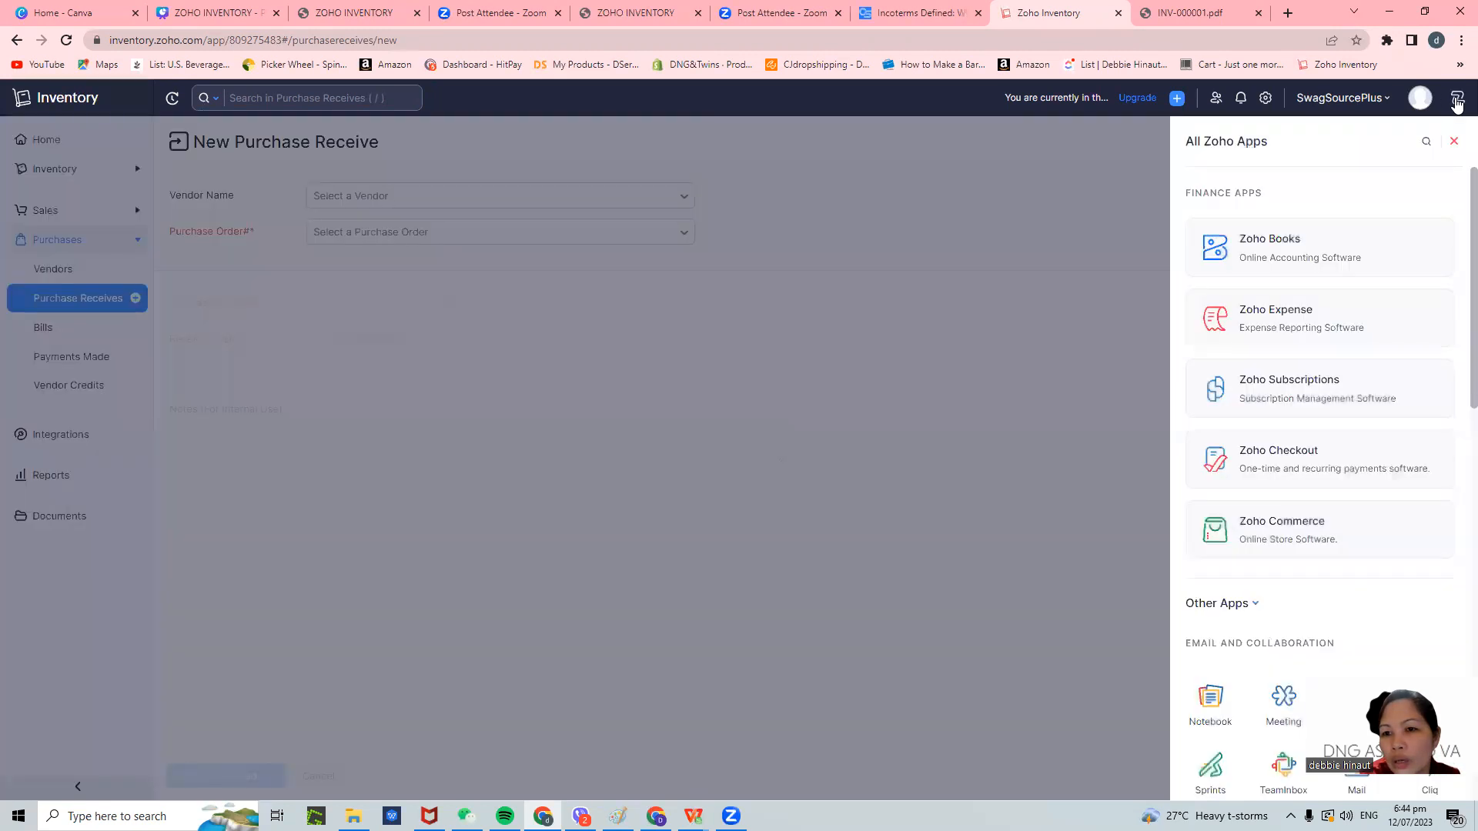
pyautogui.click(737, 332)
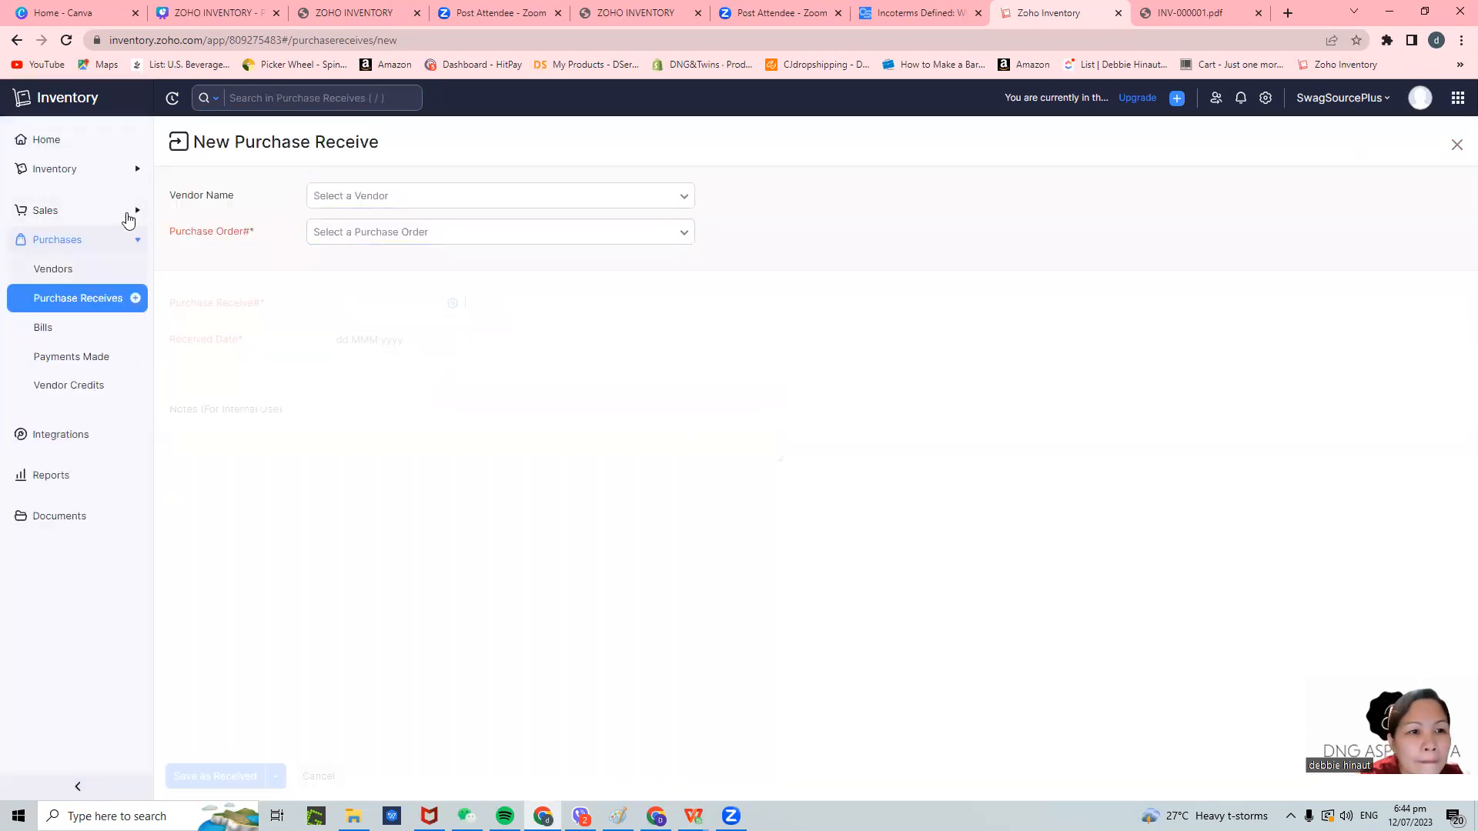
pyautogui.click(128, 212)
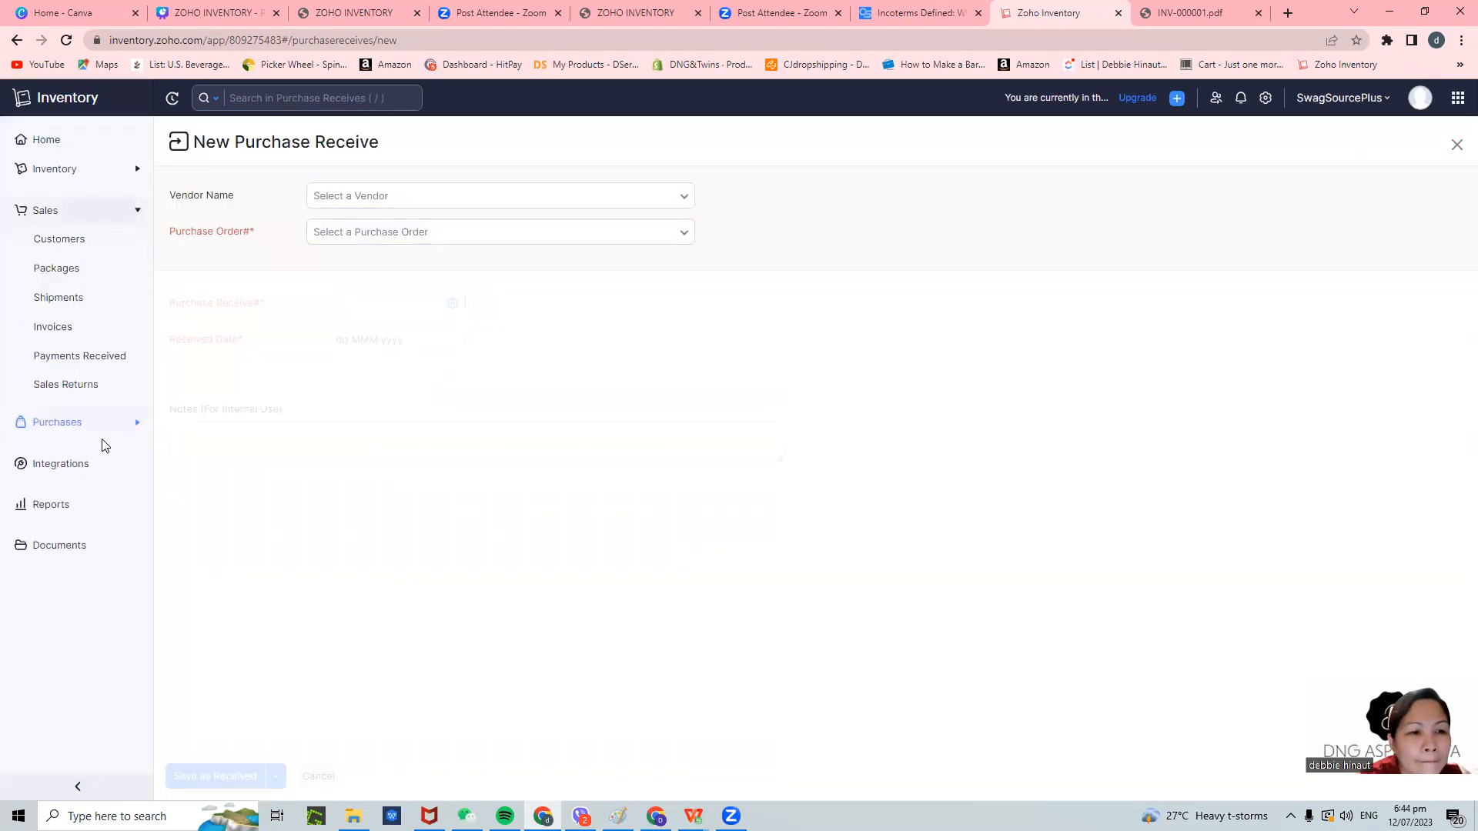
pyautogui.click(21, 424)
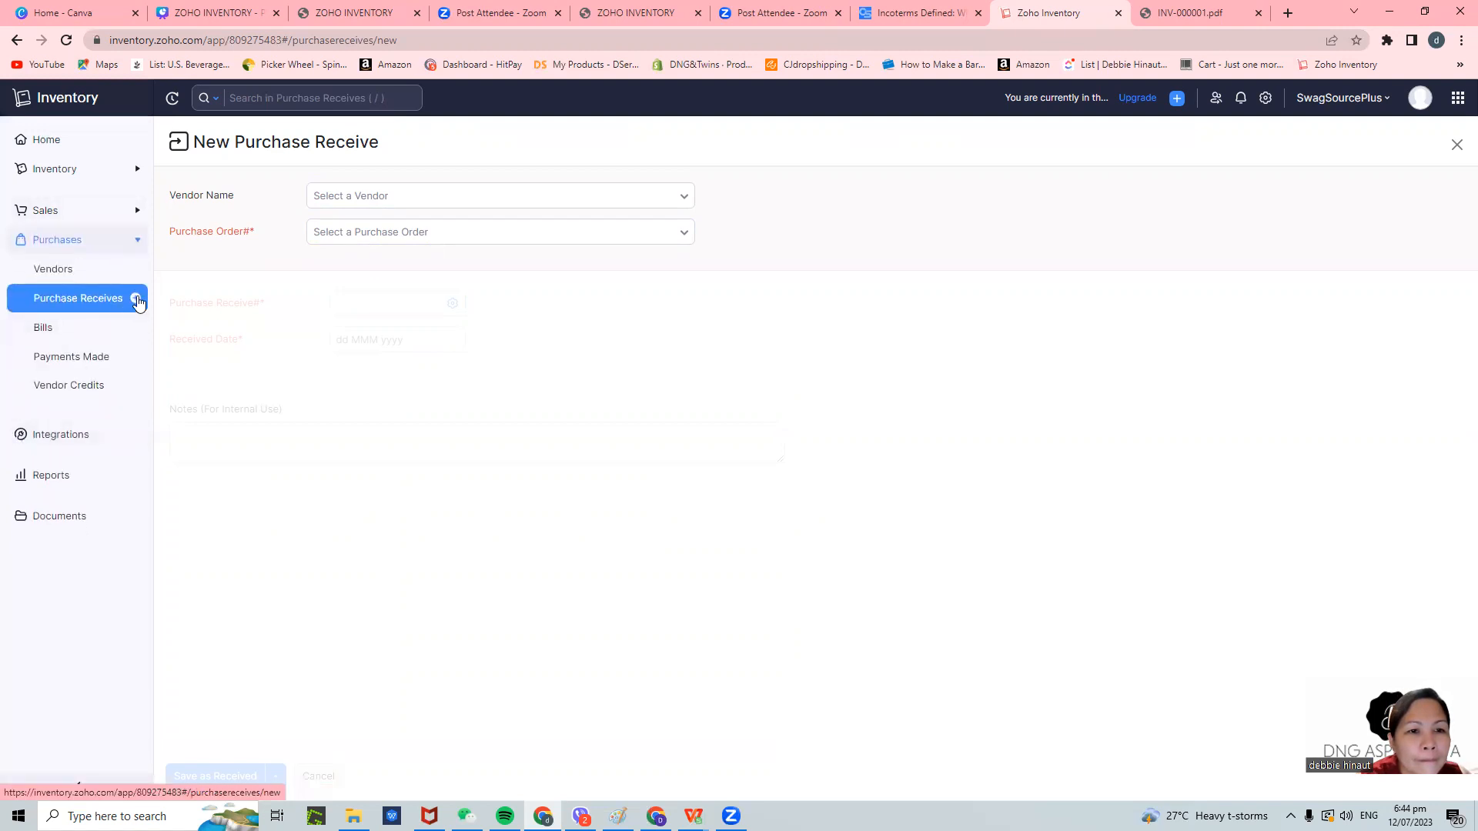
# - Load purchase order PO-00001 into the receive form, leaving the vendor list unchanged
pyautogui.click(423, 200)
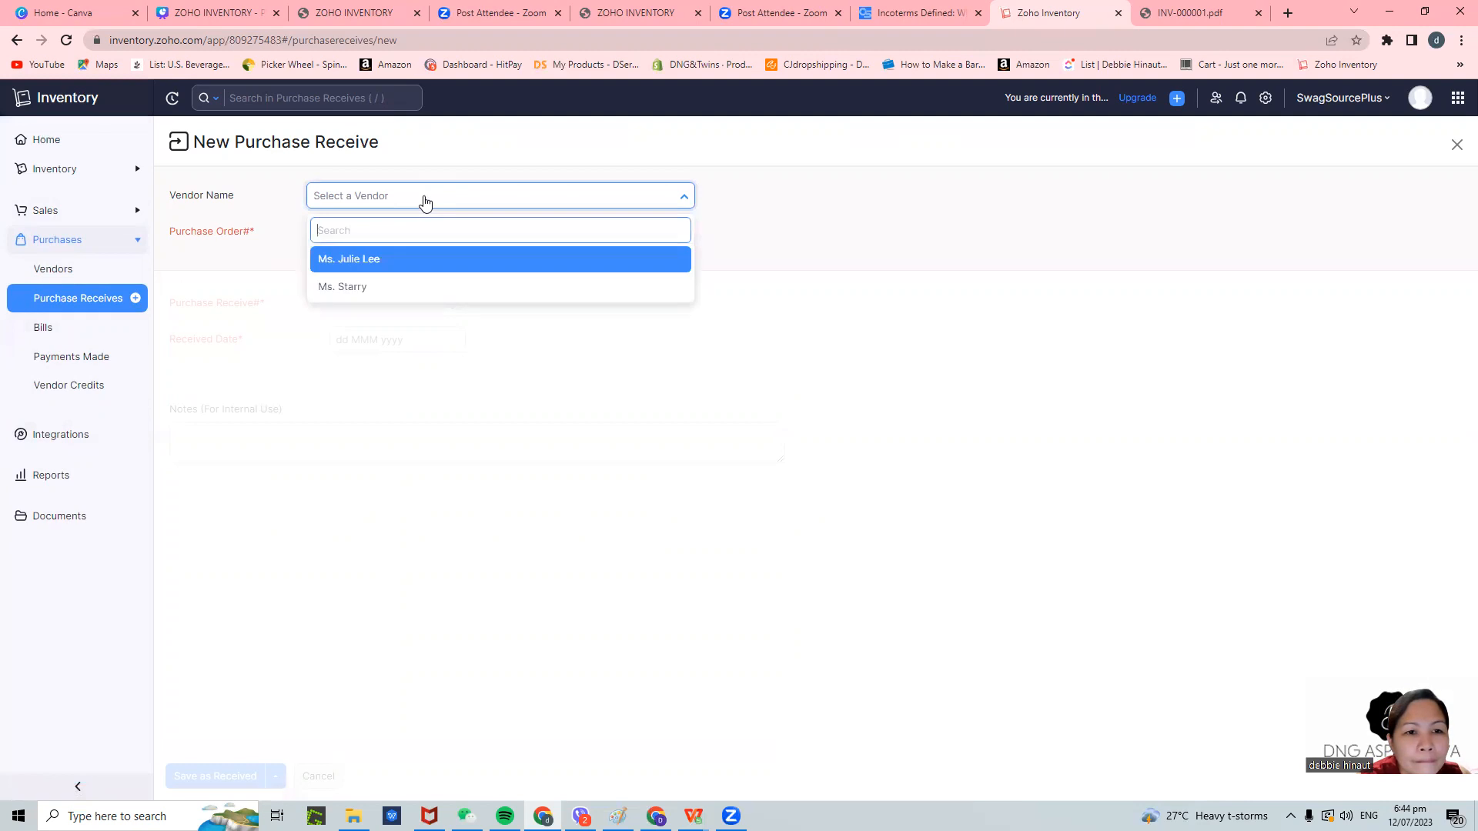
pyautogui.click(267, 149)
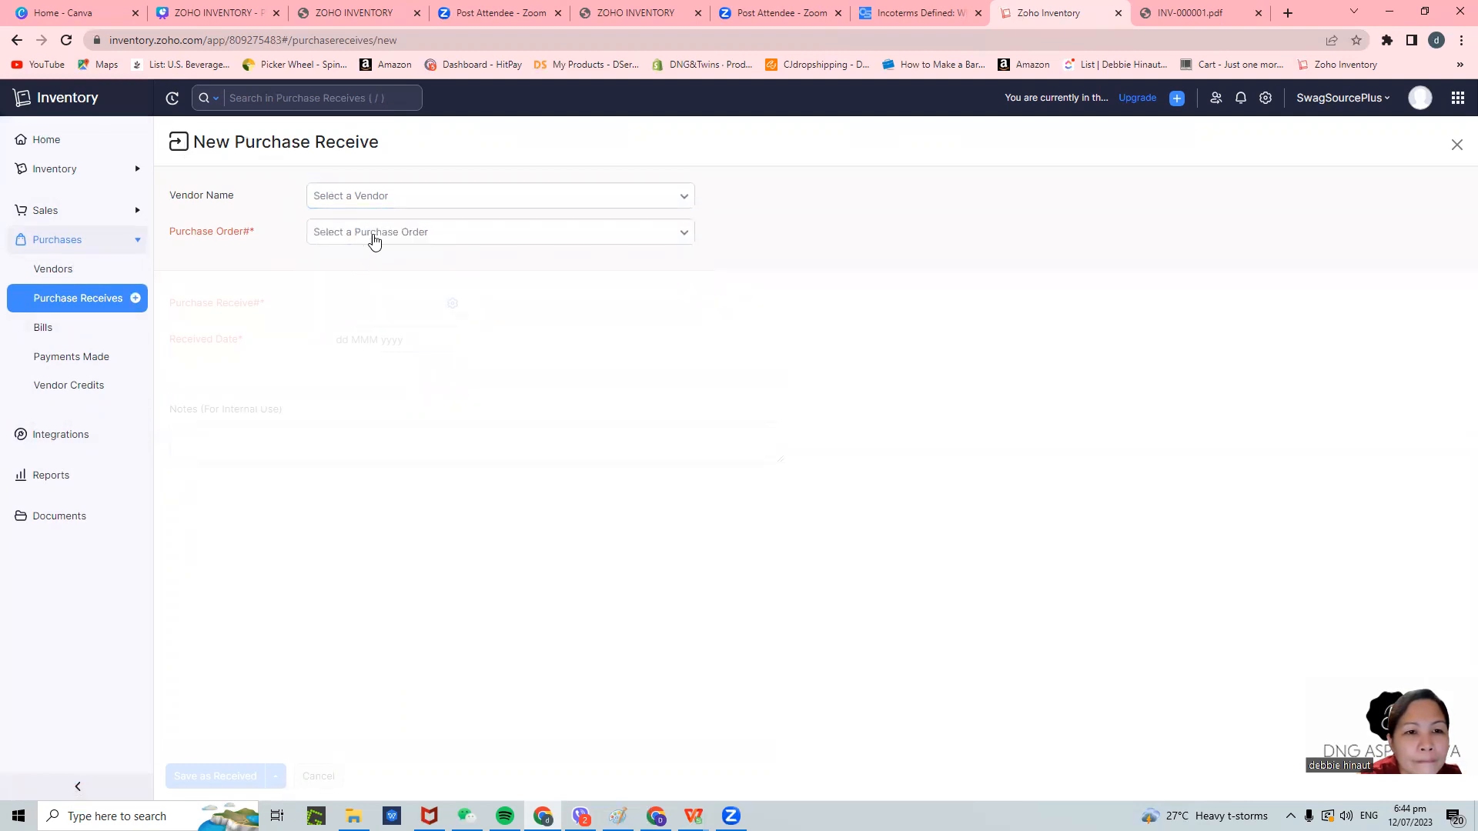
pyautogui.click(376, 236)
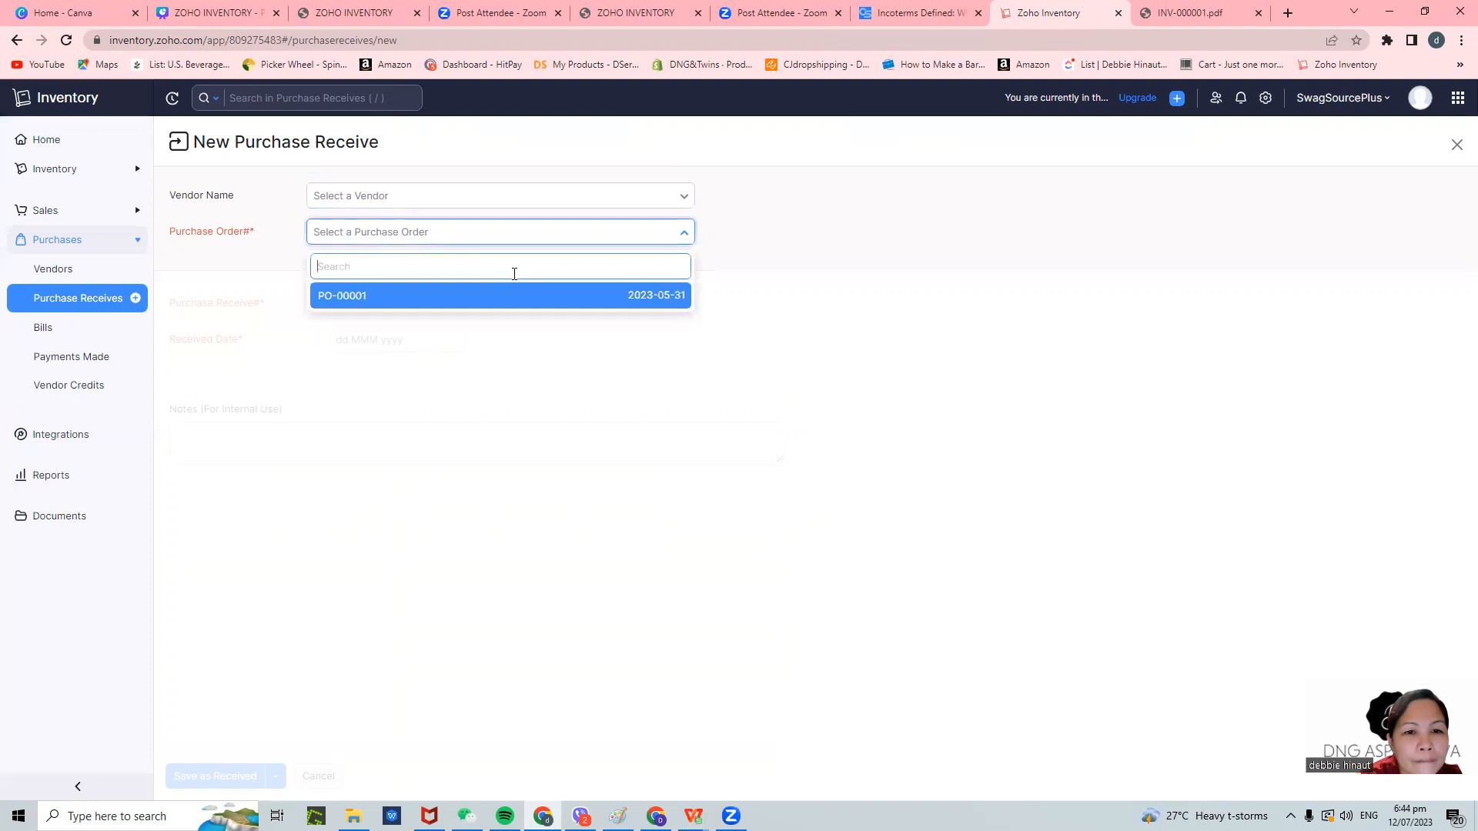
pyautogui.click(597, 301)
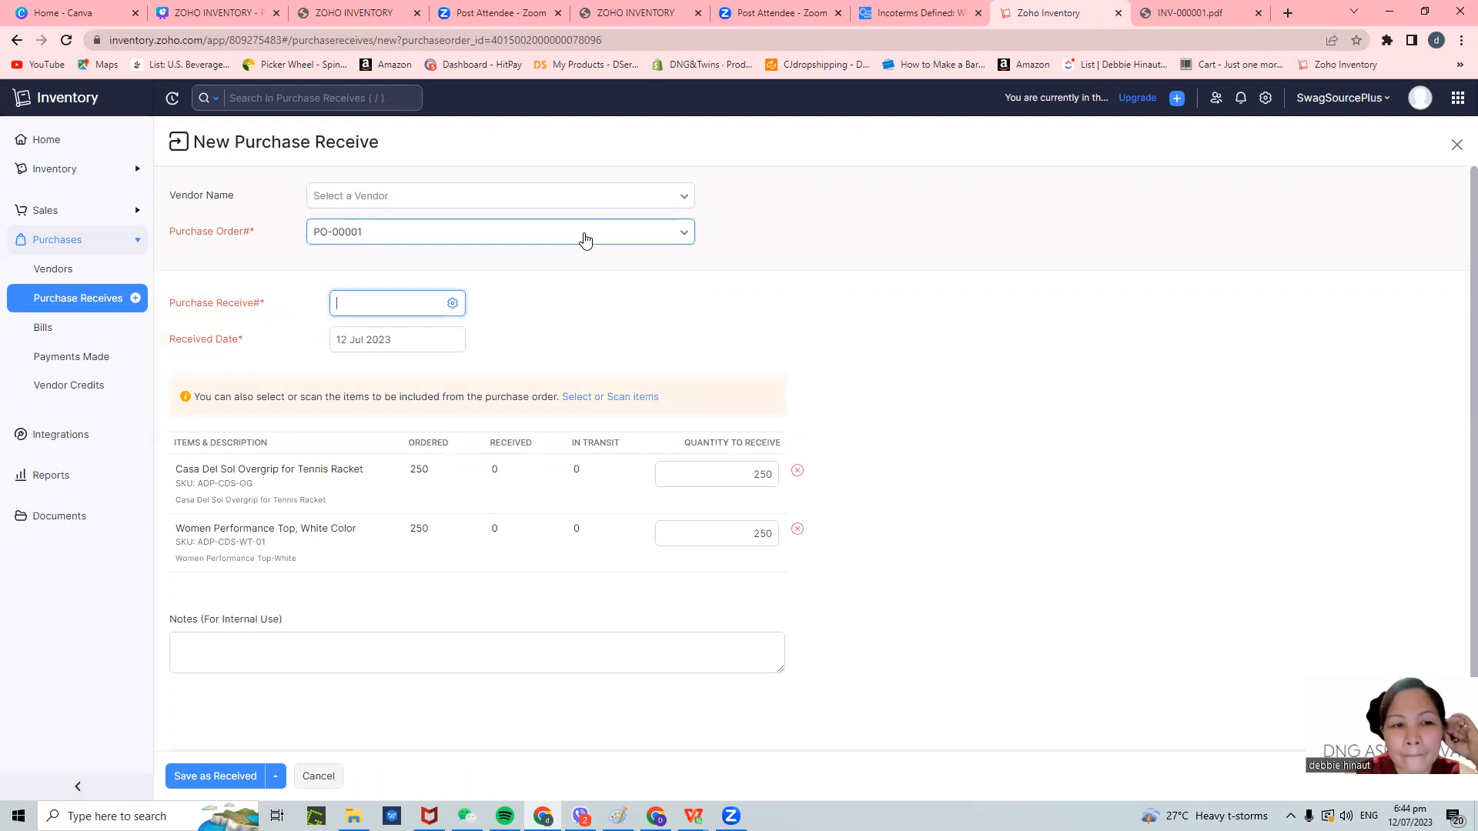
pyautogui.scroll(-1, 508, 699)
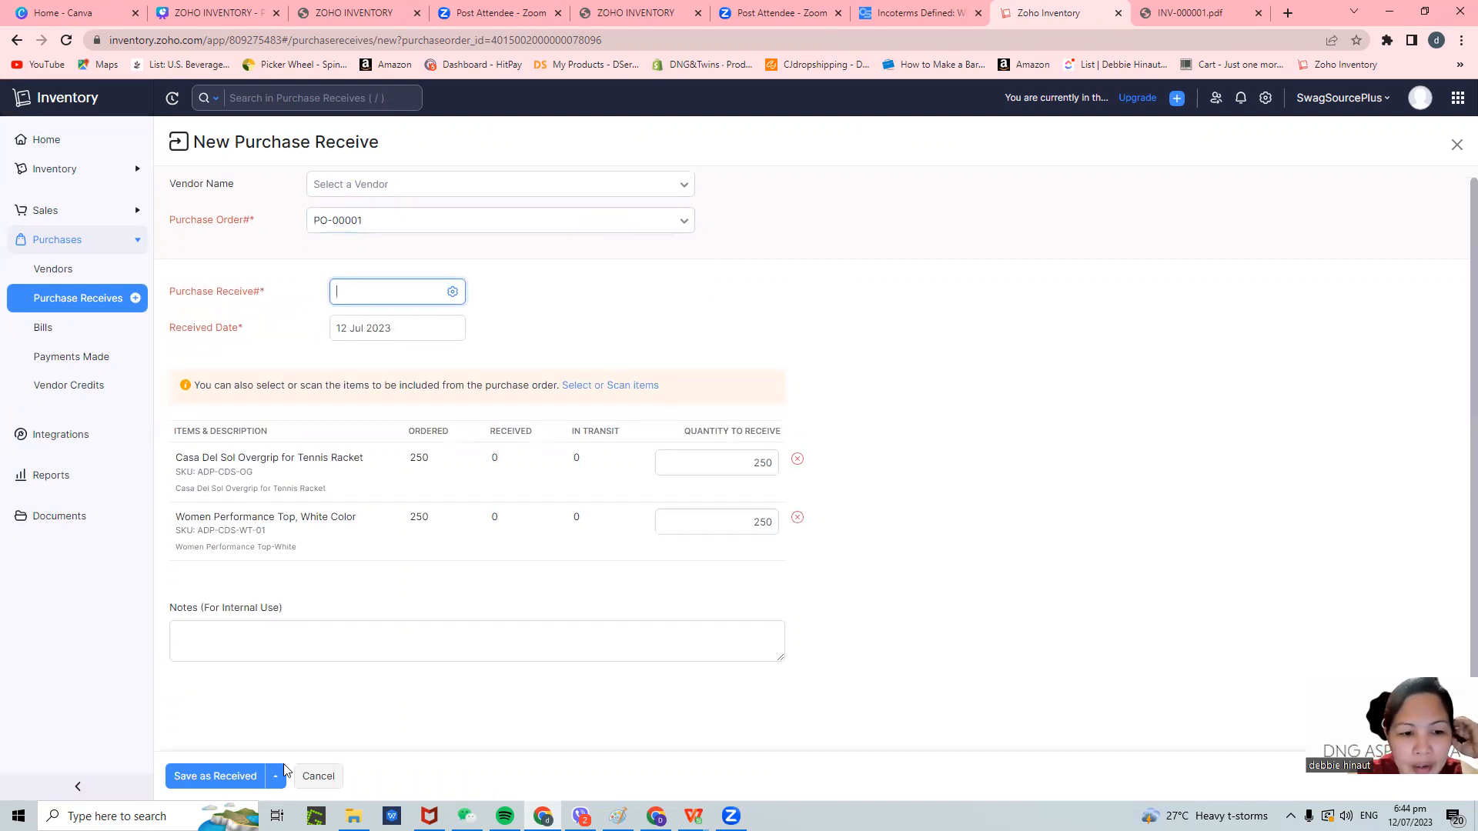
# - Try Save as Received, dismiss the missing receive number warning, and focus the Purchase Receive# field
pyautogui.click(221, 777)
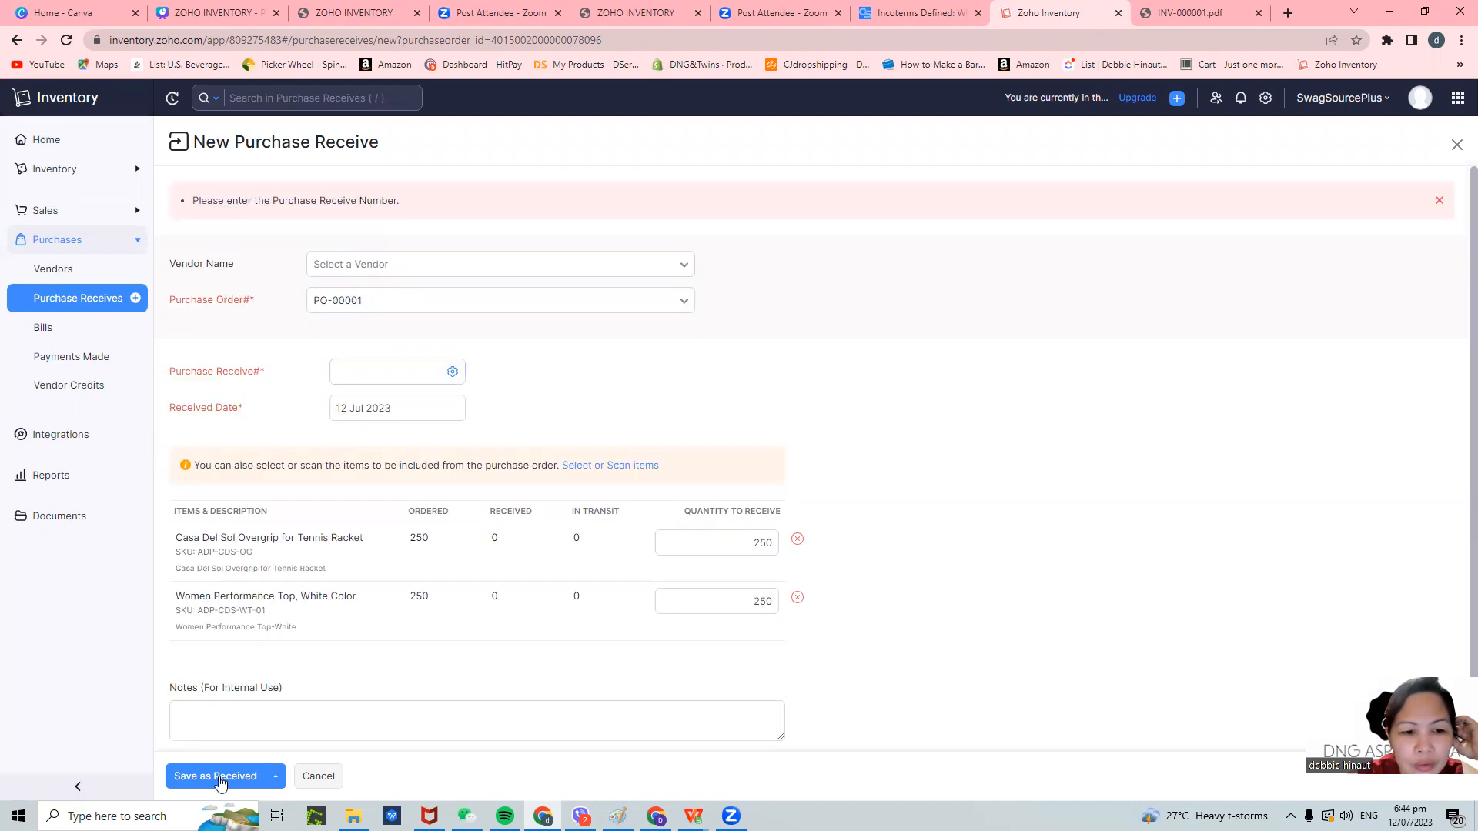
pyautogui.click(409, 703)
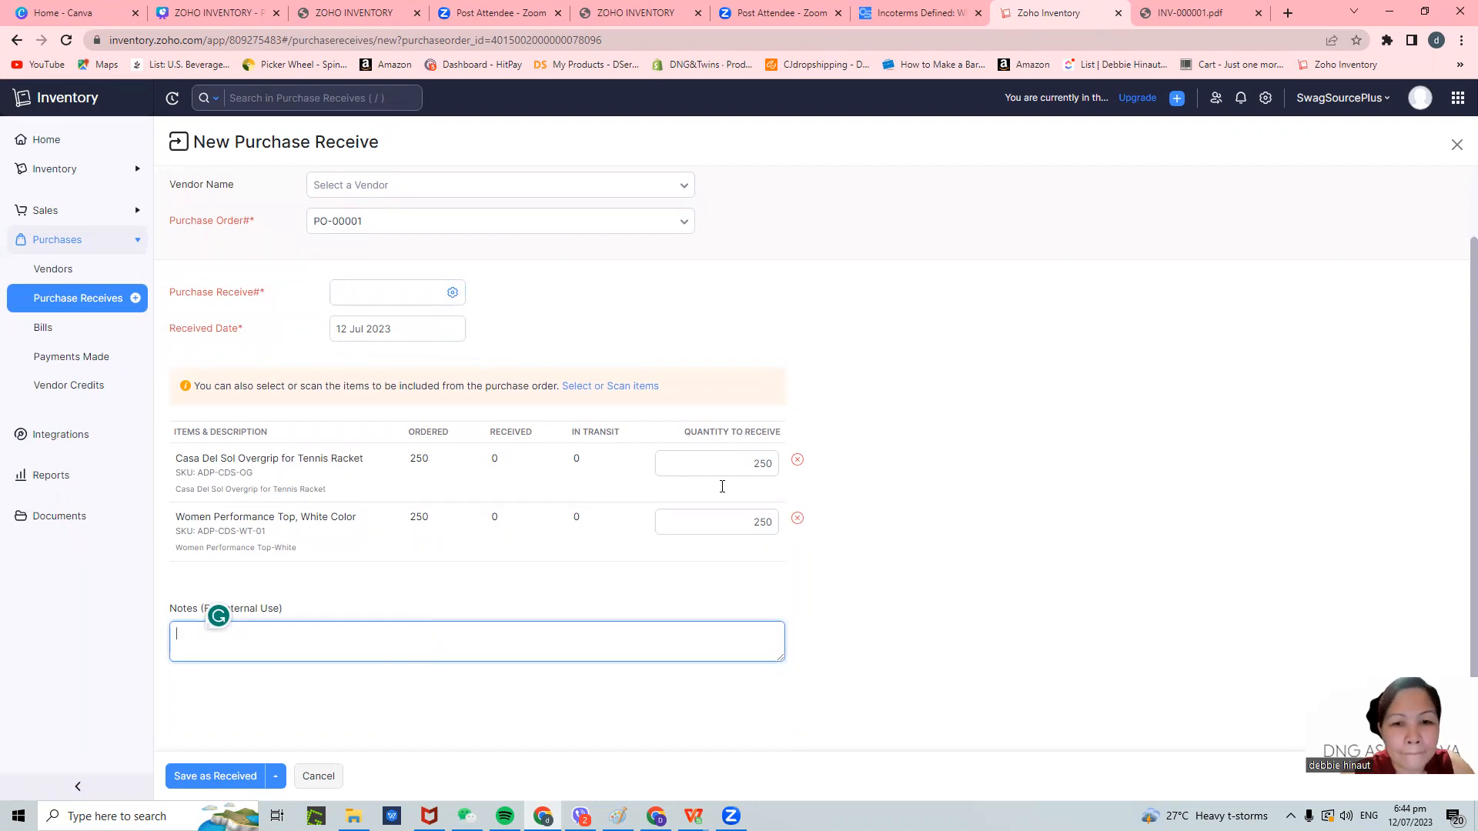
pyautogui.click(402, 292)
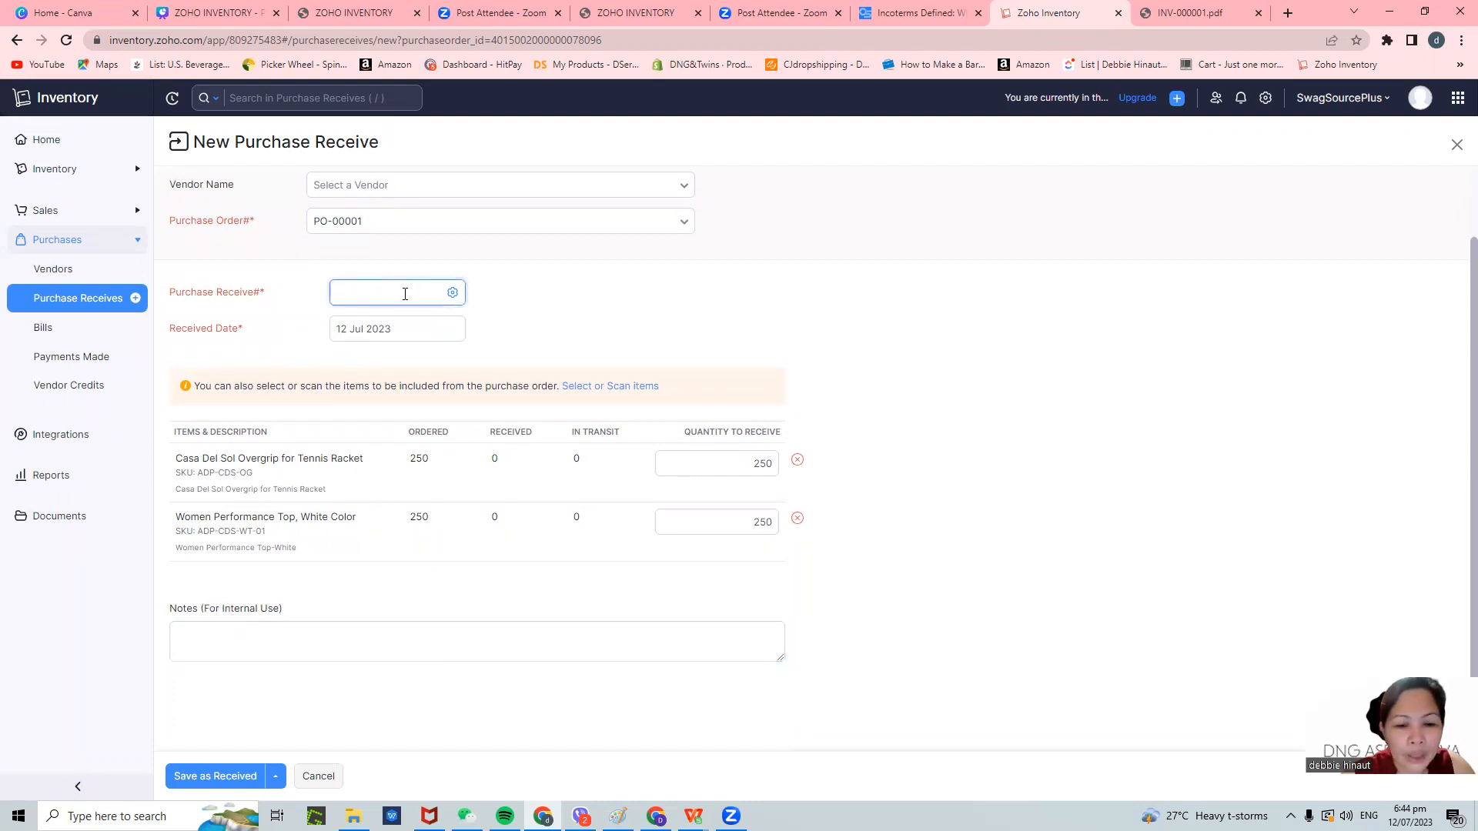
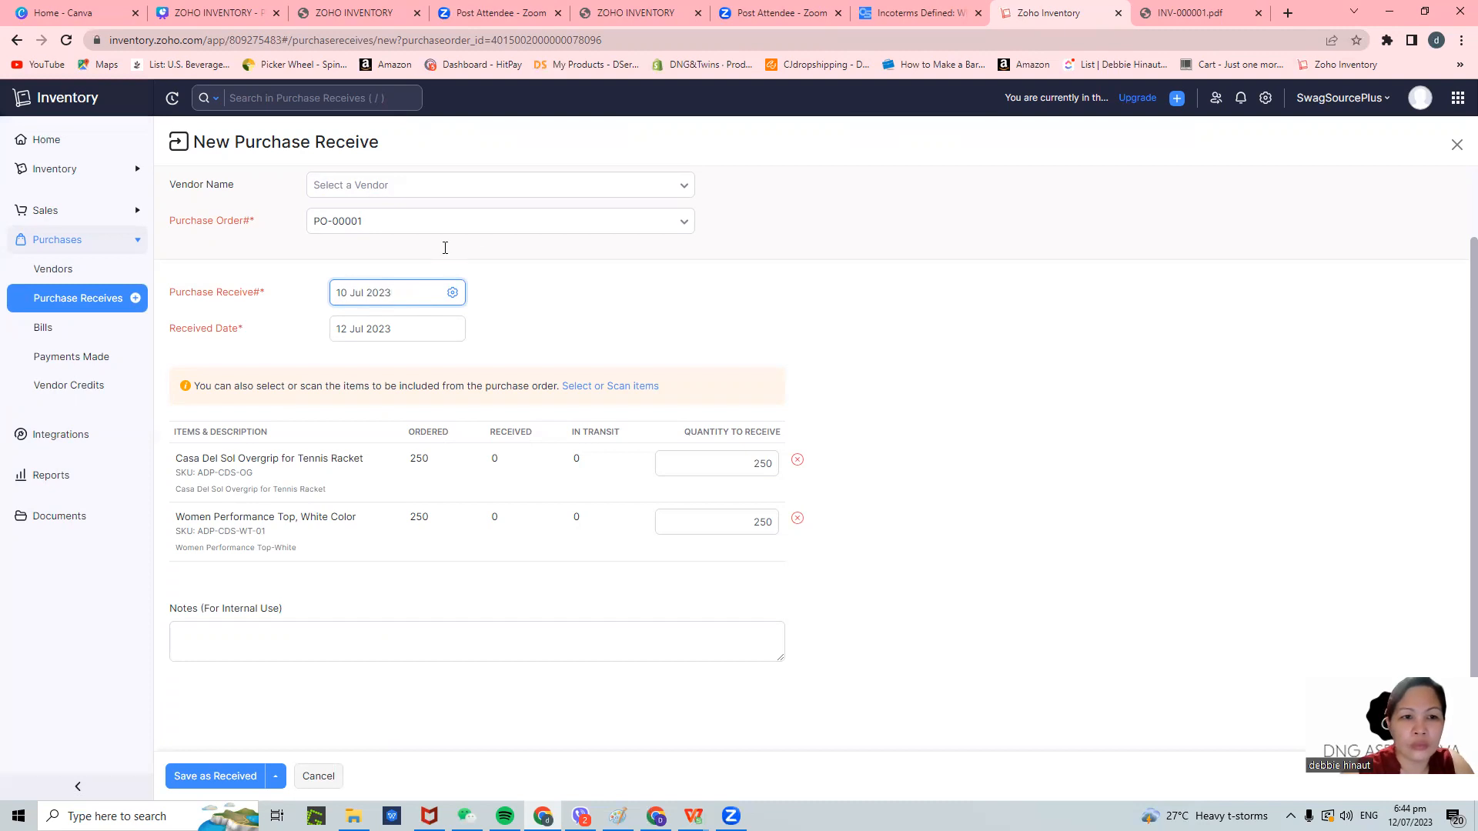
# - Switch the vendor, load PO-00001, and save the 12 Jul 2023 receive as Received with 250 of each item
pyautogui.click(488, 185)
pyautogui.click(390, 280)
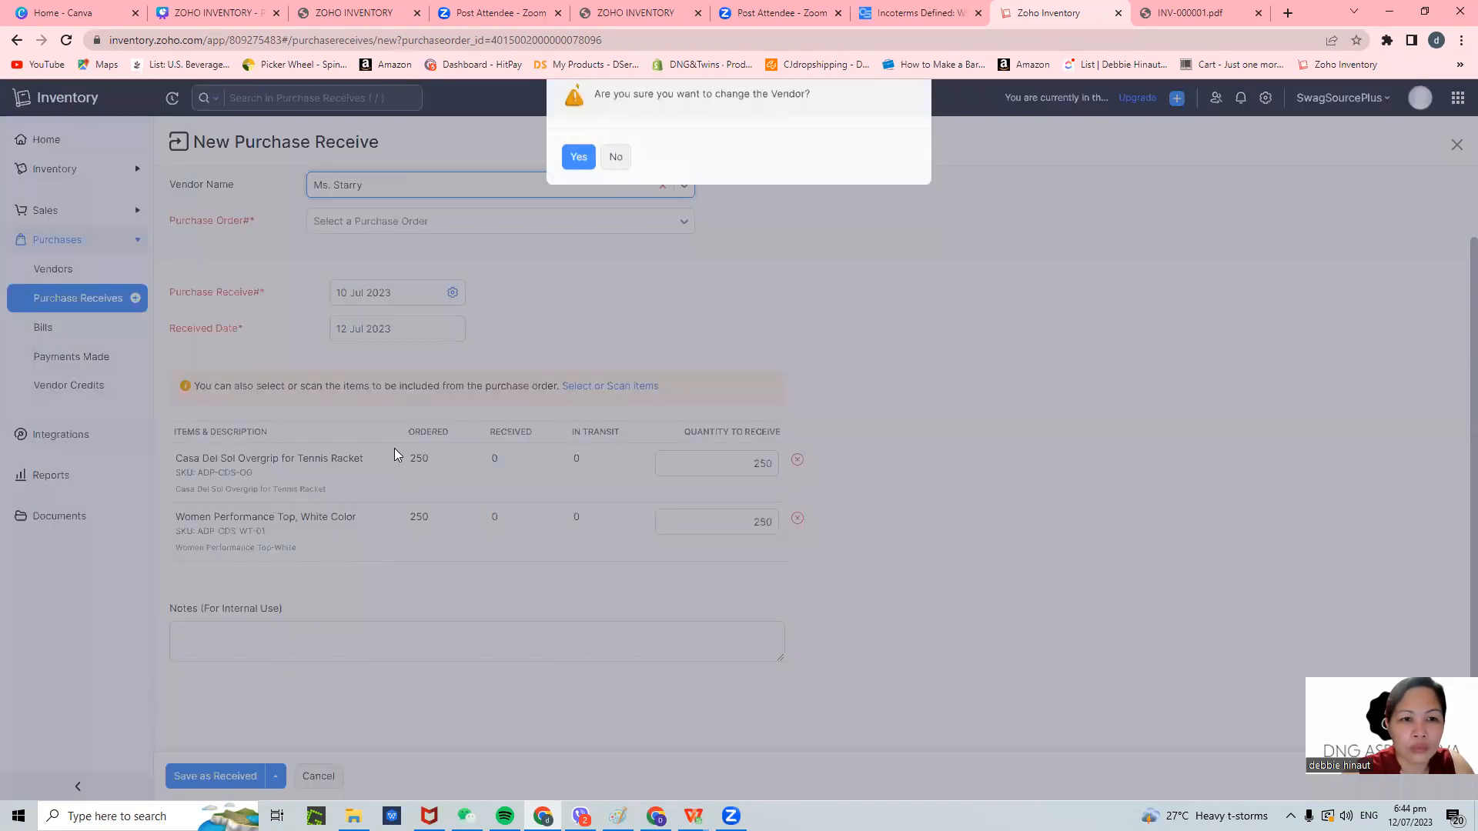
pyautogui.click(579, 168)
pyautogui.click(505, 234)
pyautogui.click(535, 294)
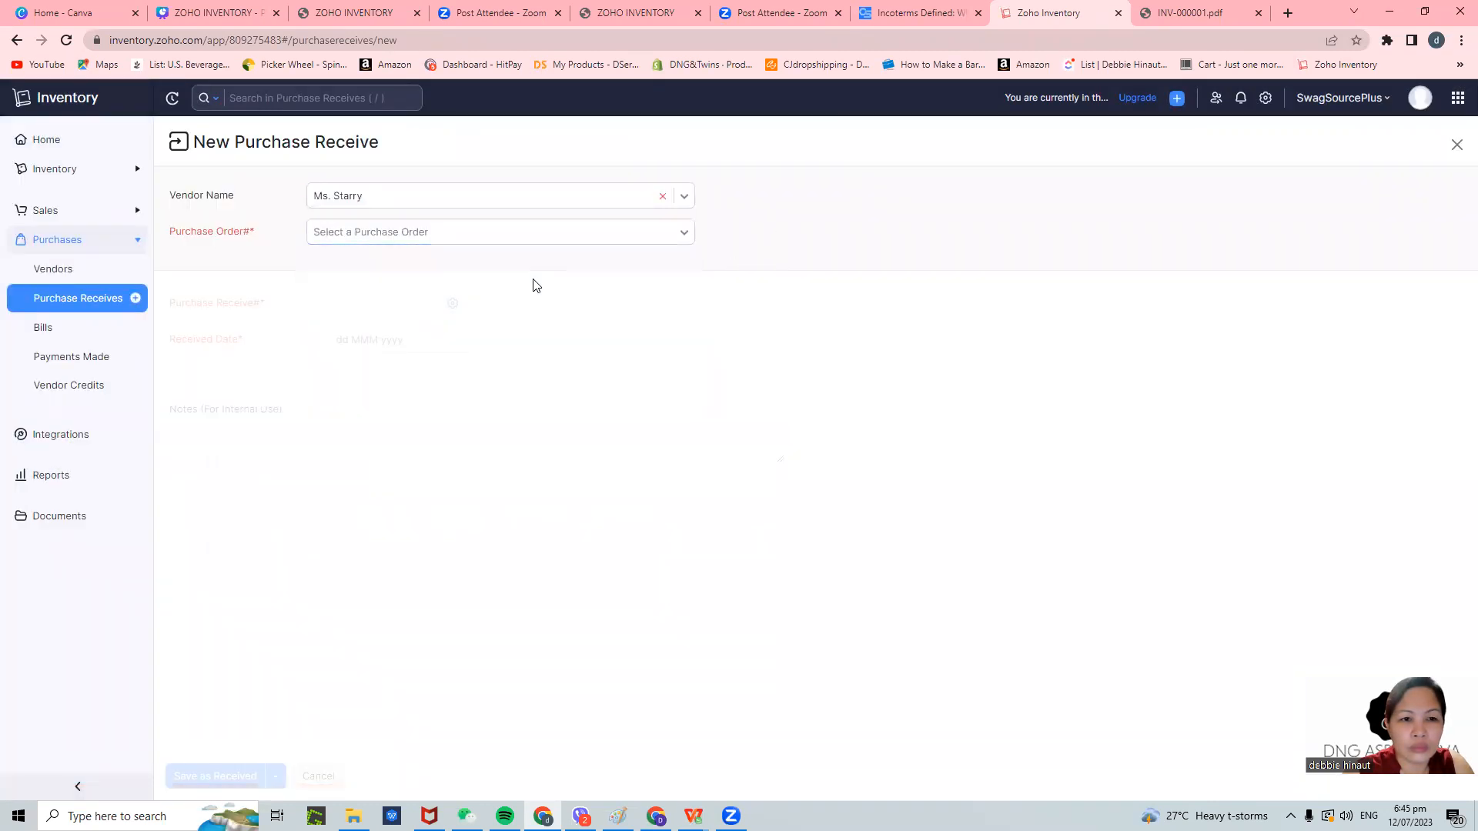
pyautogui.click(656, 232)
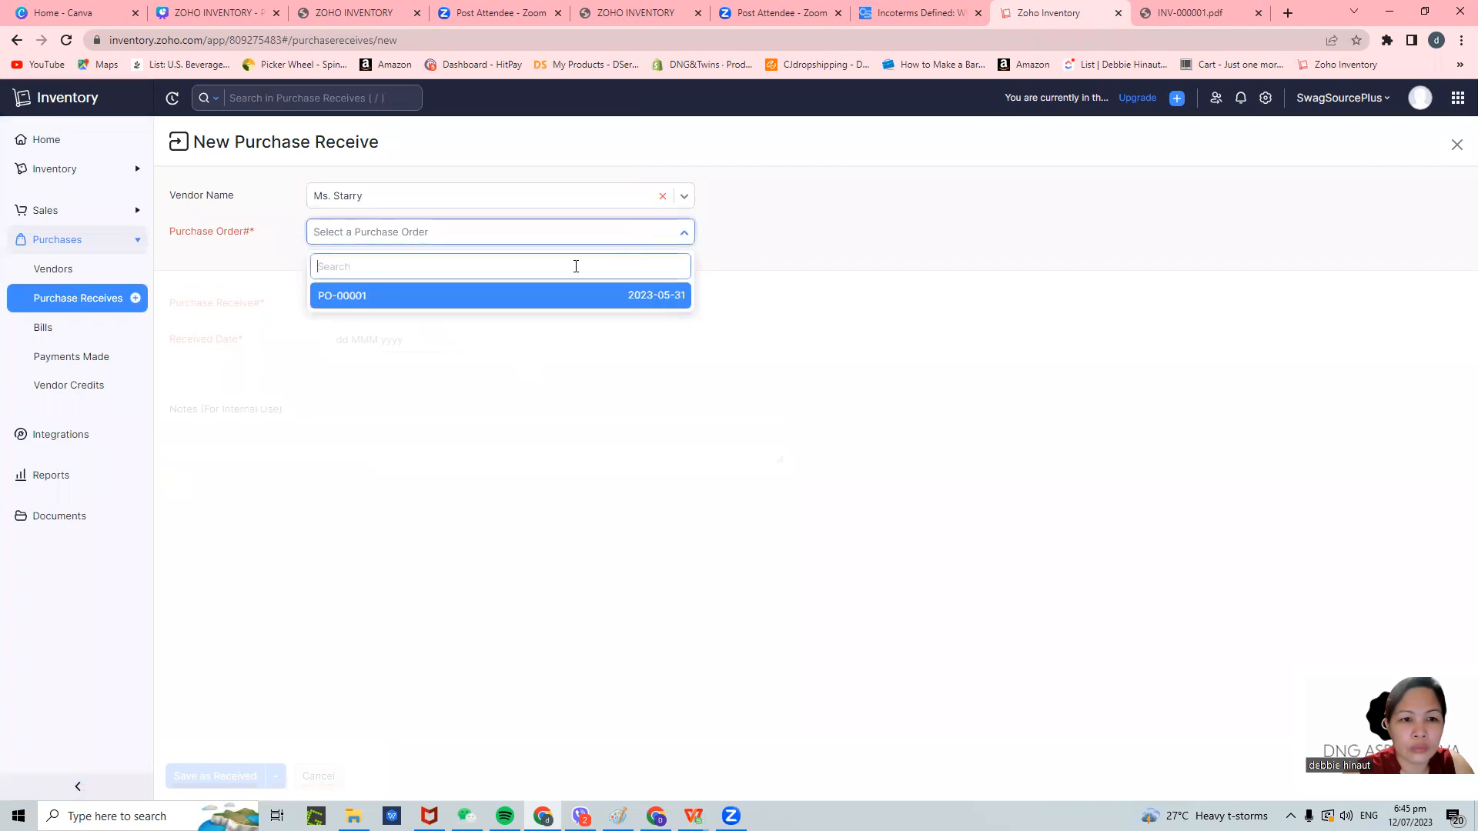
pyautogui.click(473, 308)
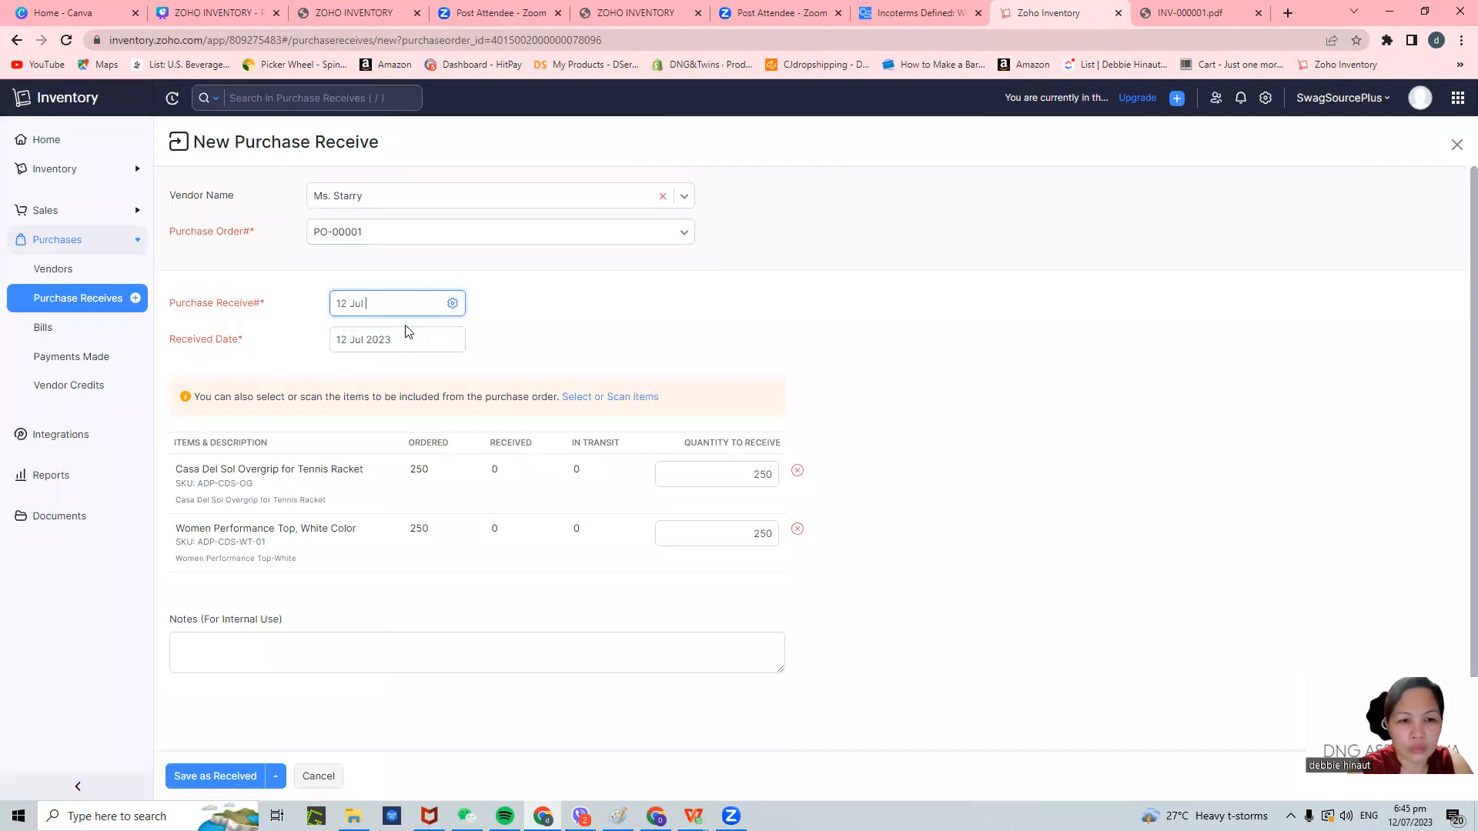
pyautogui.scroll(-1, 308, 585)
pyautogui.click(227, 778)
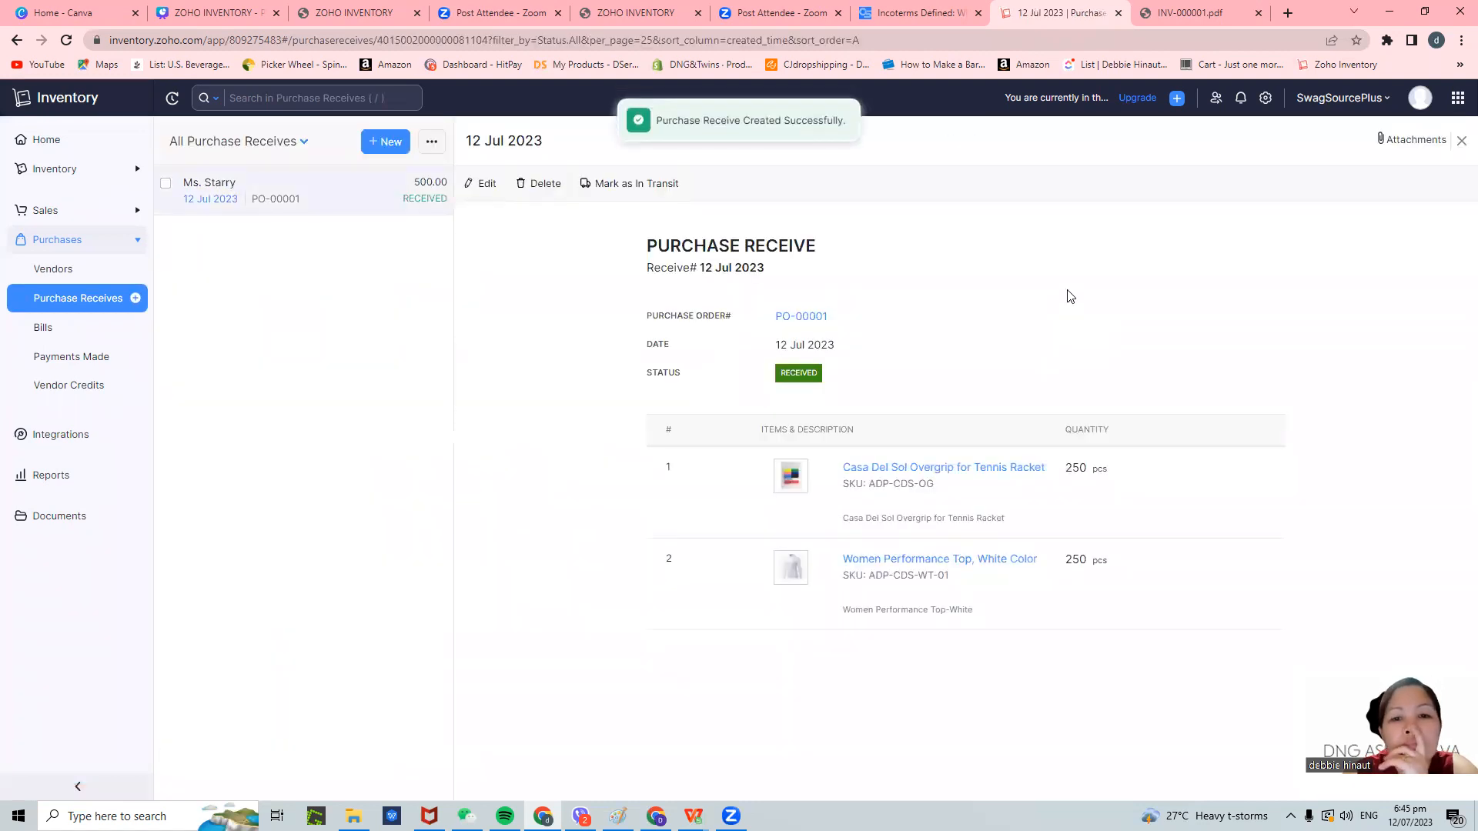
# - Check PO-00001 and Purchase Receives, then return Home showing 100 in hand and 0 to receive
pyautogui.click(820, 322)
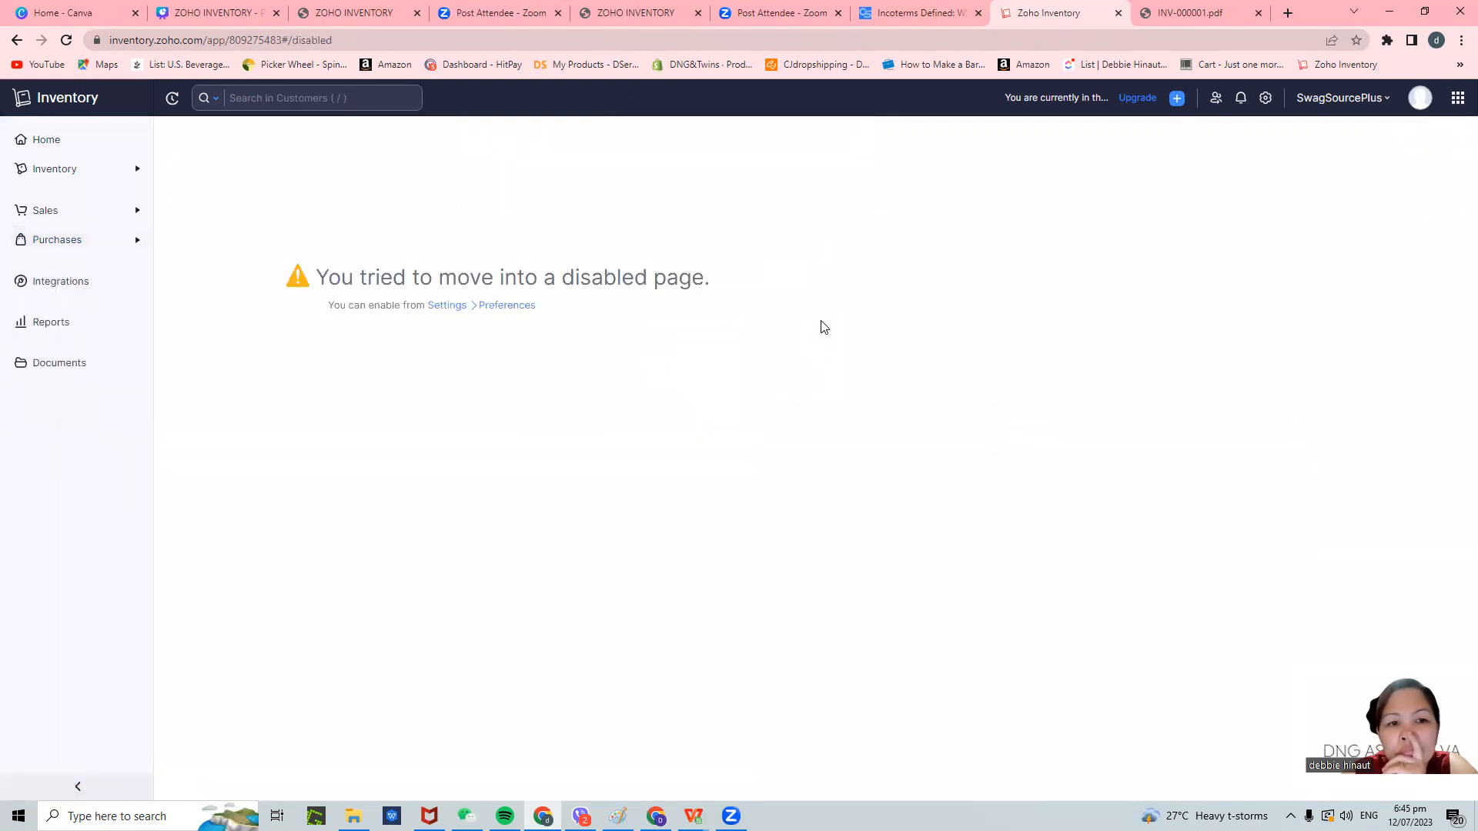
pyautogui.click(75, 239)
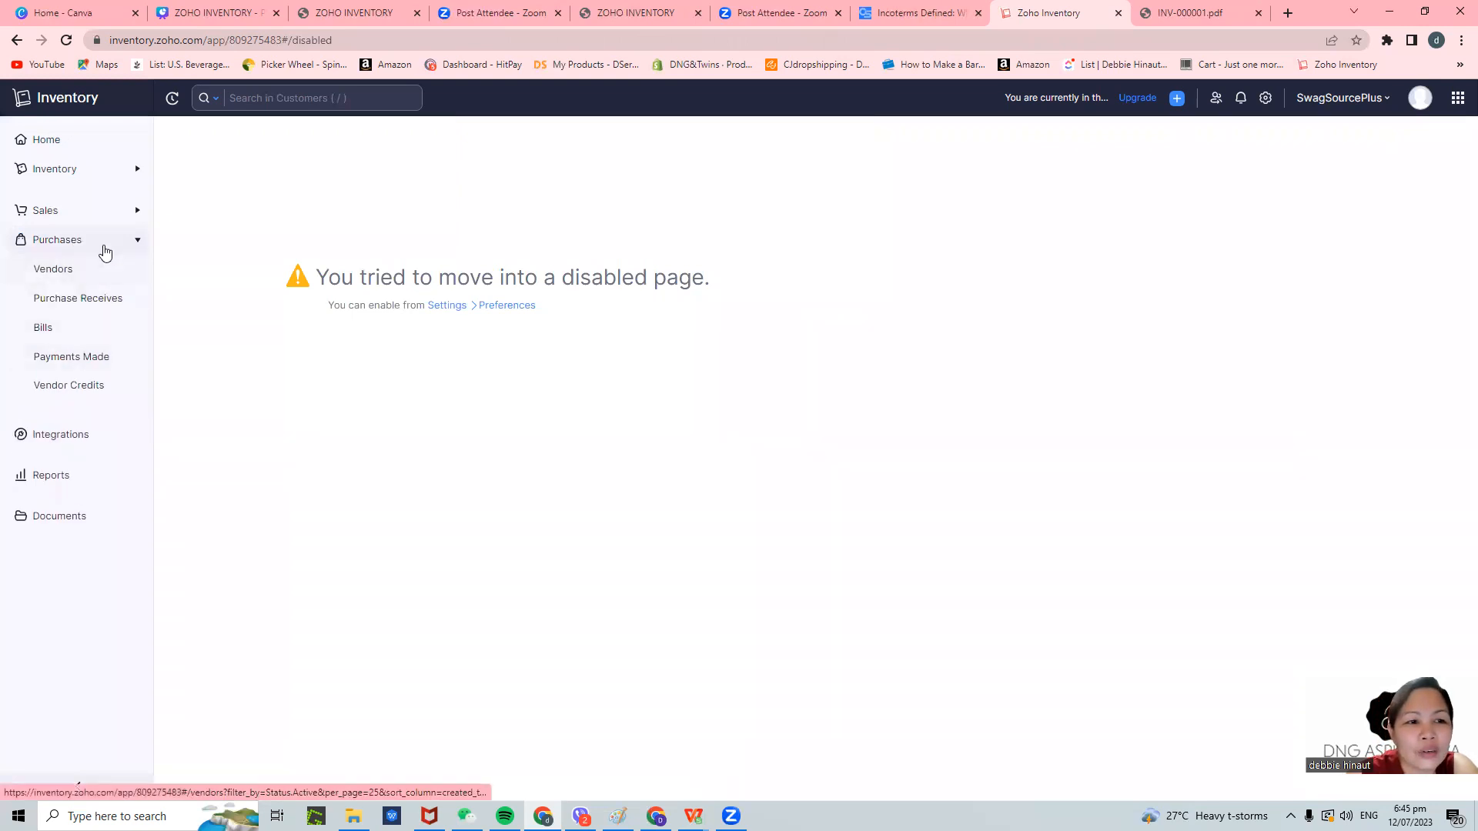
pyautogui.click(106, 306)
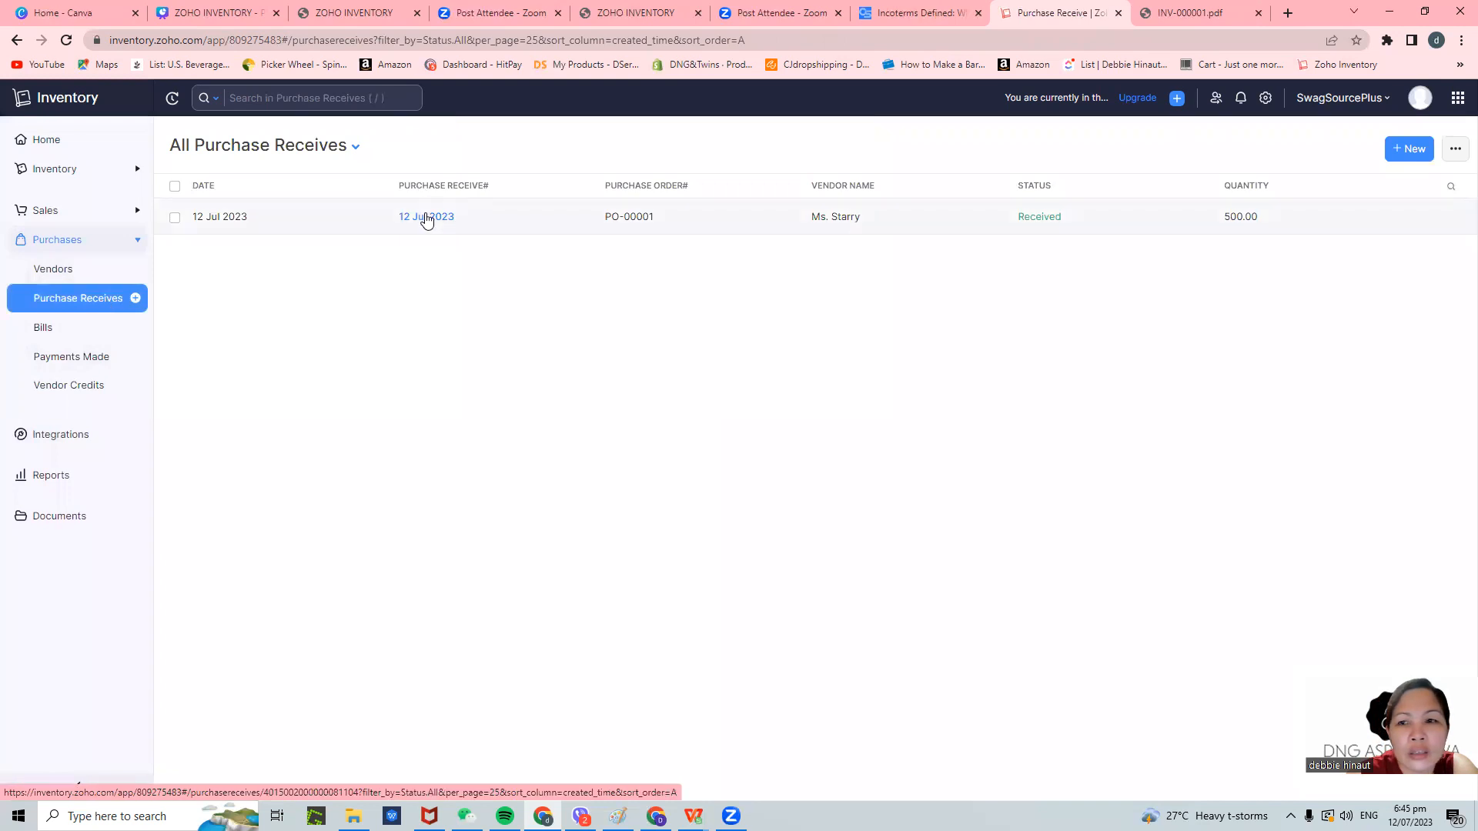
pyautogui.click(1406, 149)
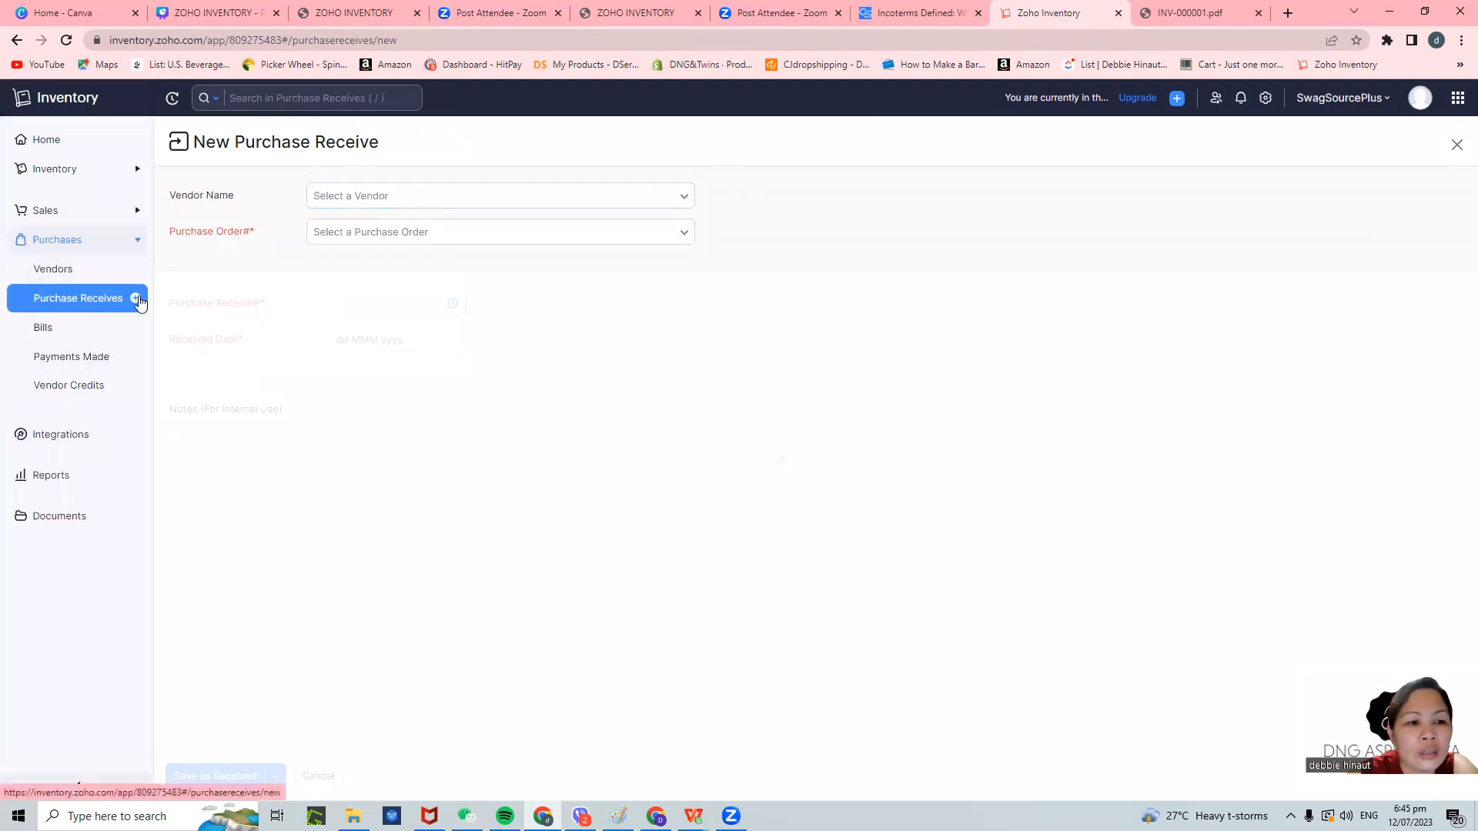
pyautogui.click(62, 142)
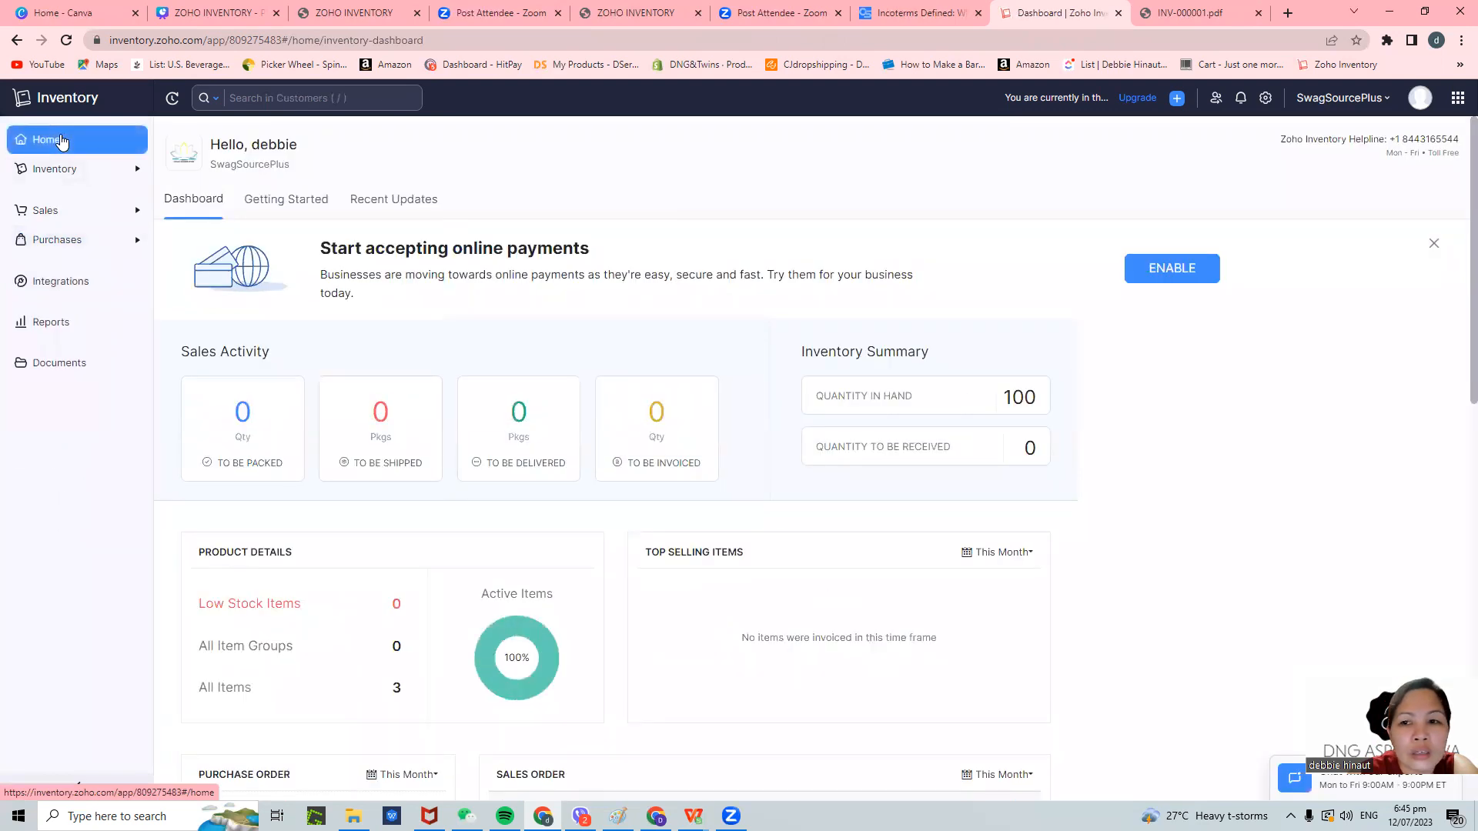
# - Open Reports and expand the Inventory, Sales and Purchases report groups
pyautogui.click(75, 315)
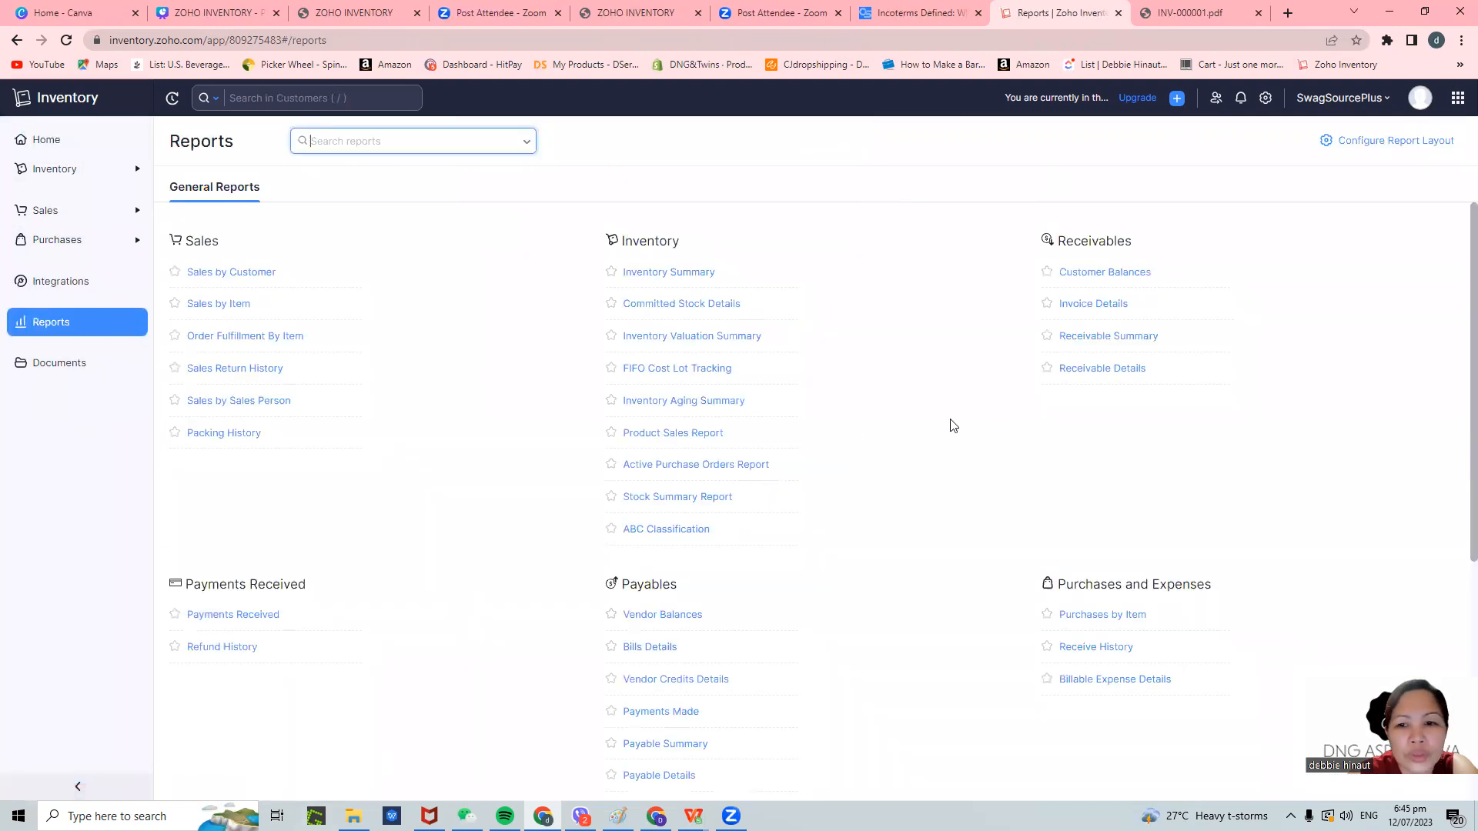
pyautogui.scroll(-2, 1041, 426)
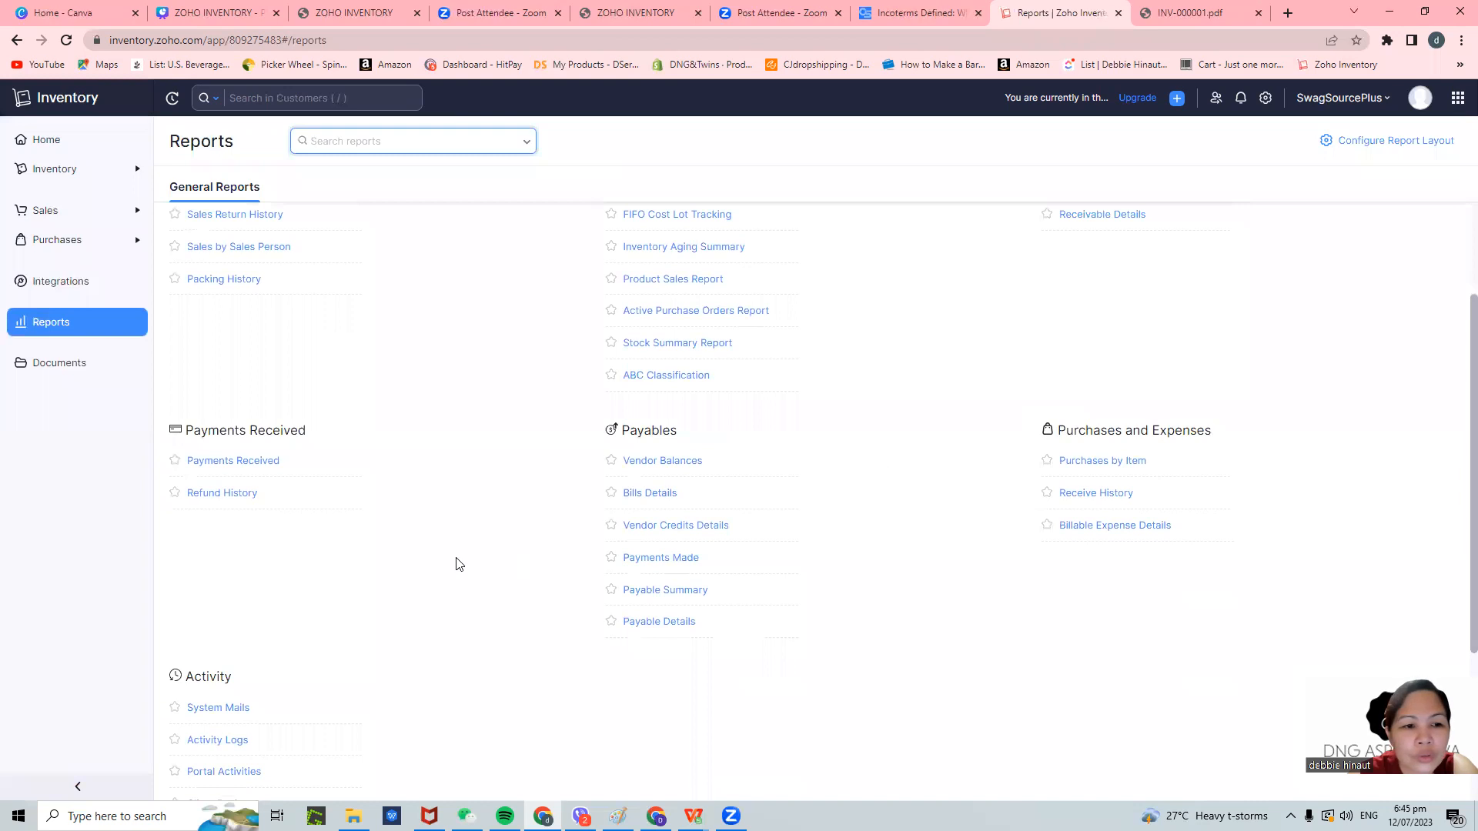
pyautogui.scroll(2, 453, 565)
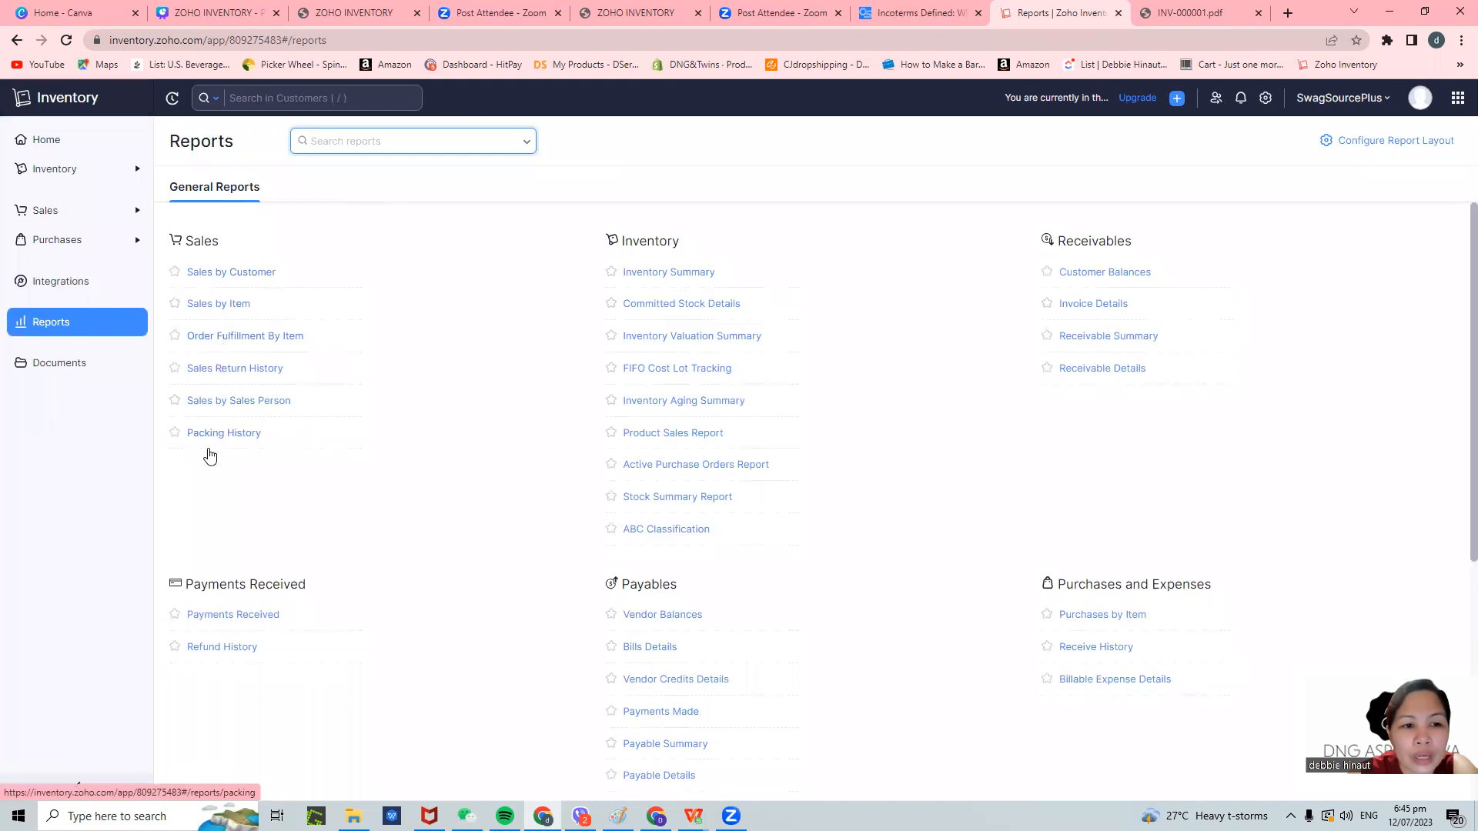
pyautogui.click(82, 177)
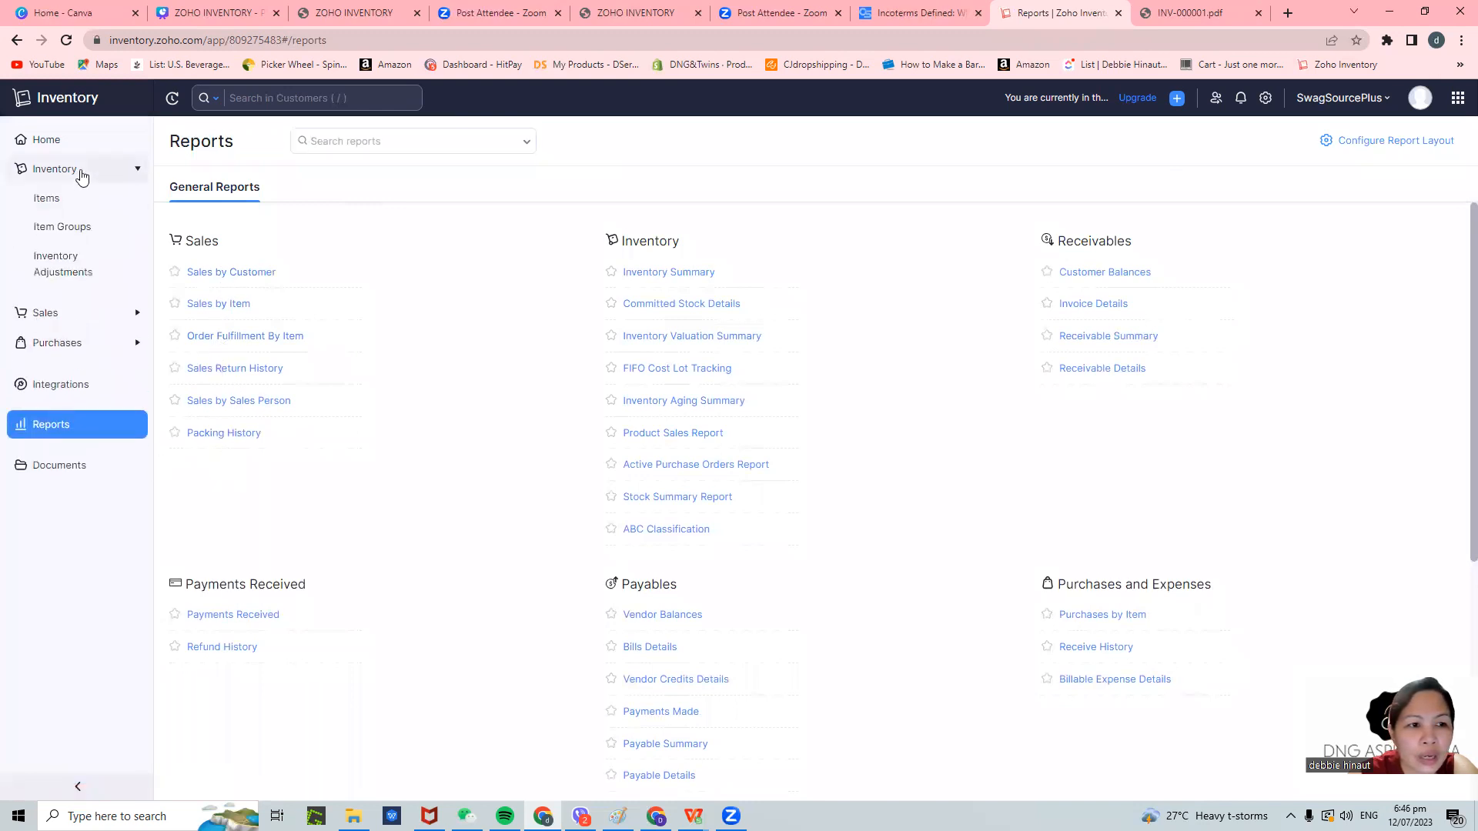
pyautogui.click(100, 321)
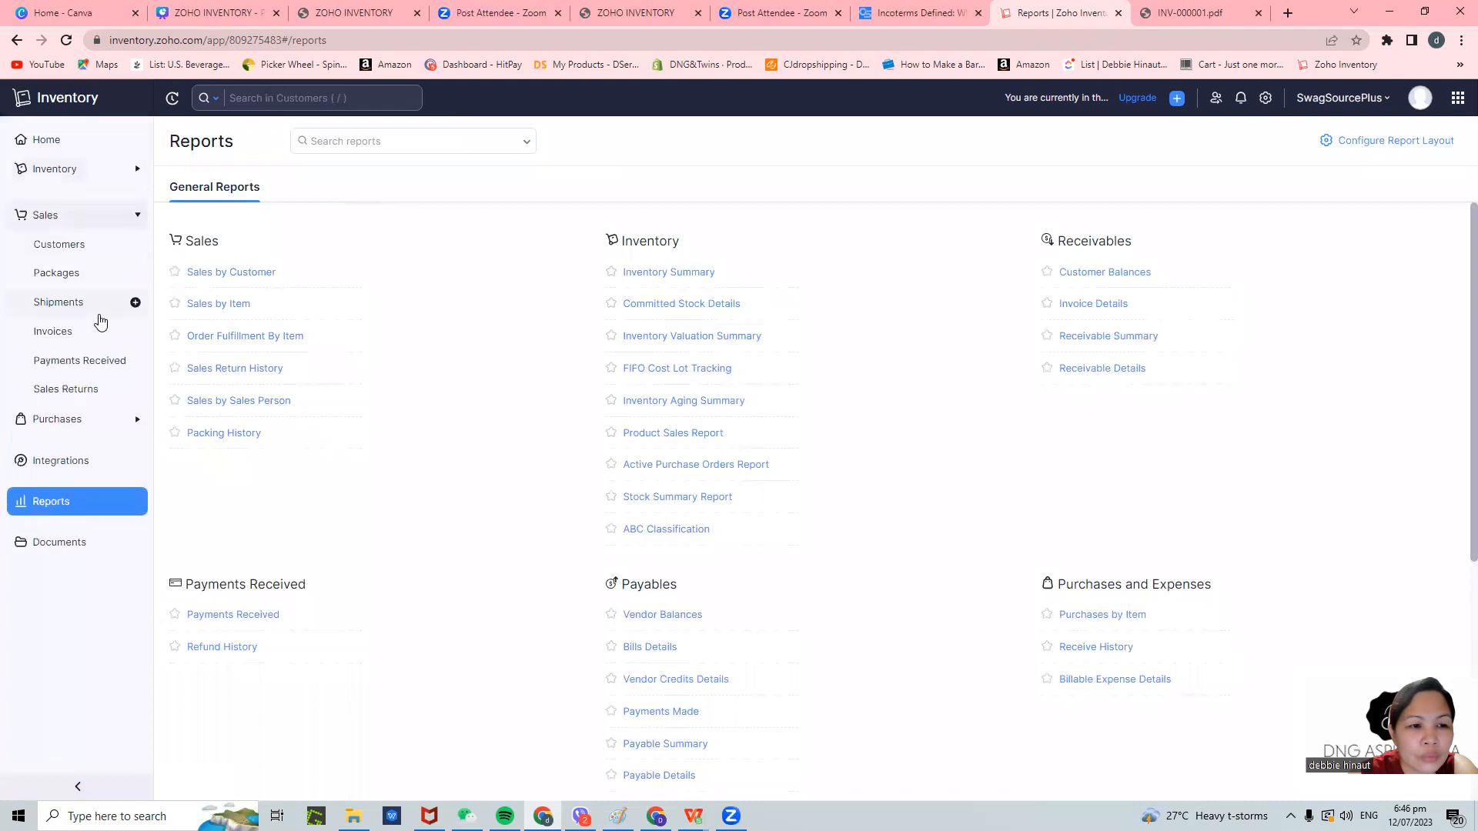
pyautogui.click(85, 423)
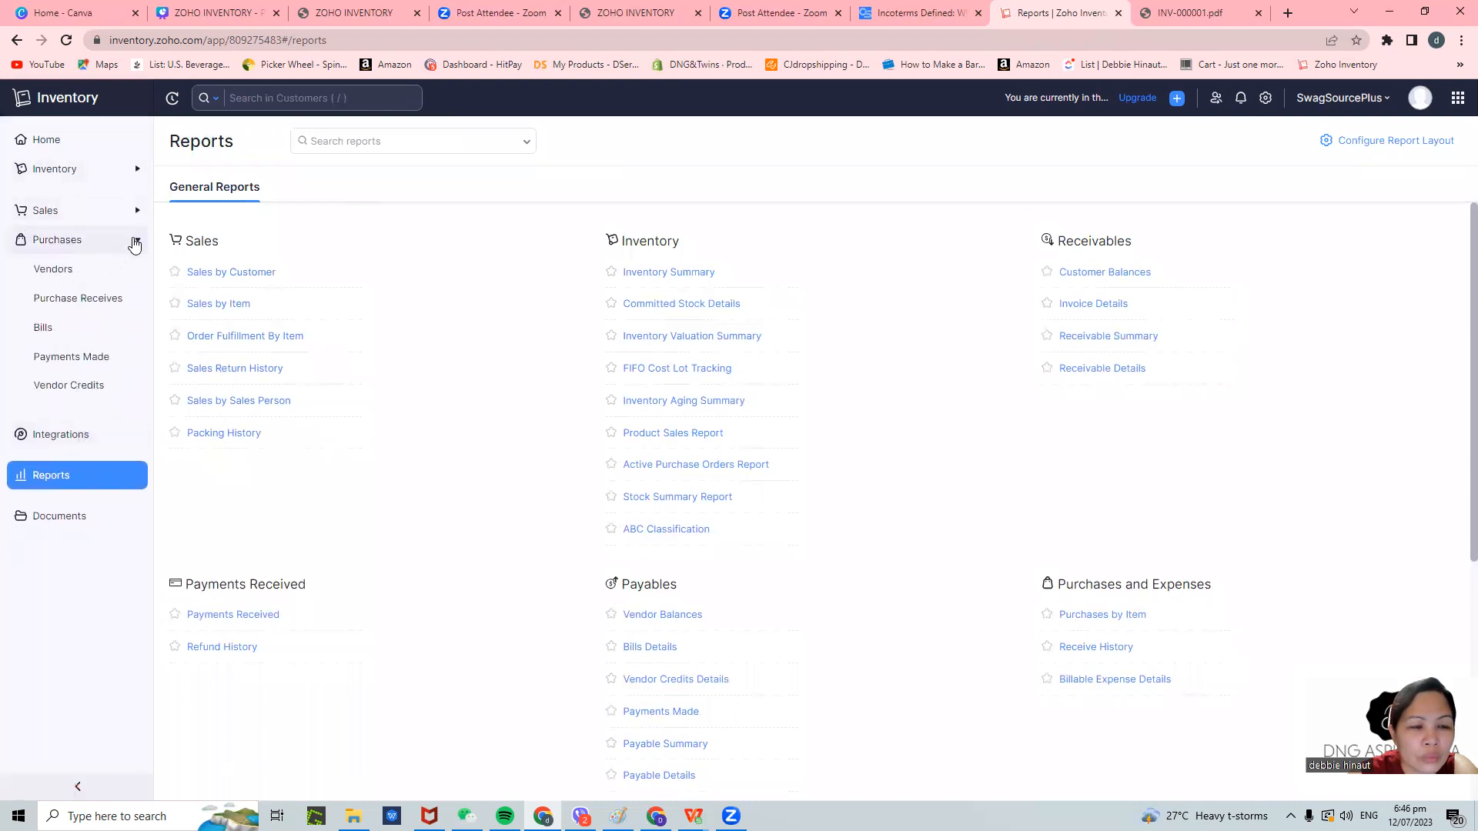
pyautogui.click(134, 242)
pyautogui.click(135, 242)
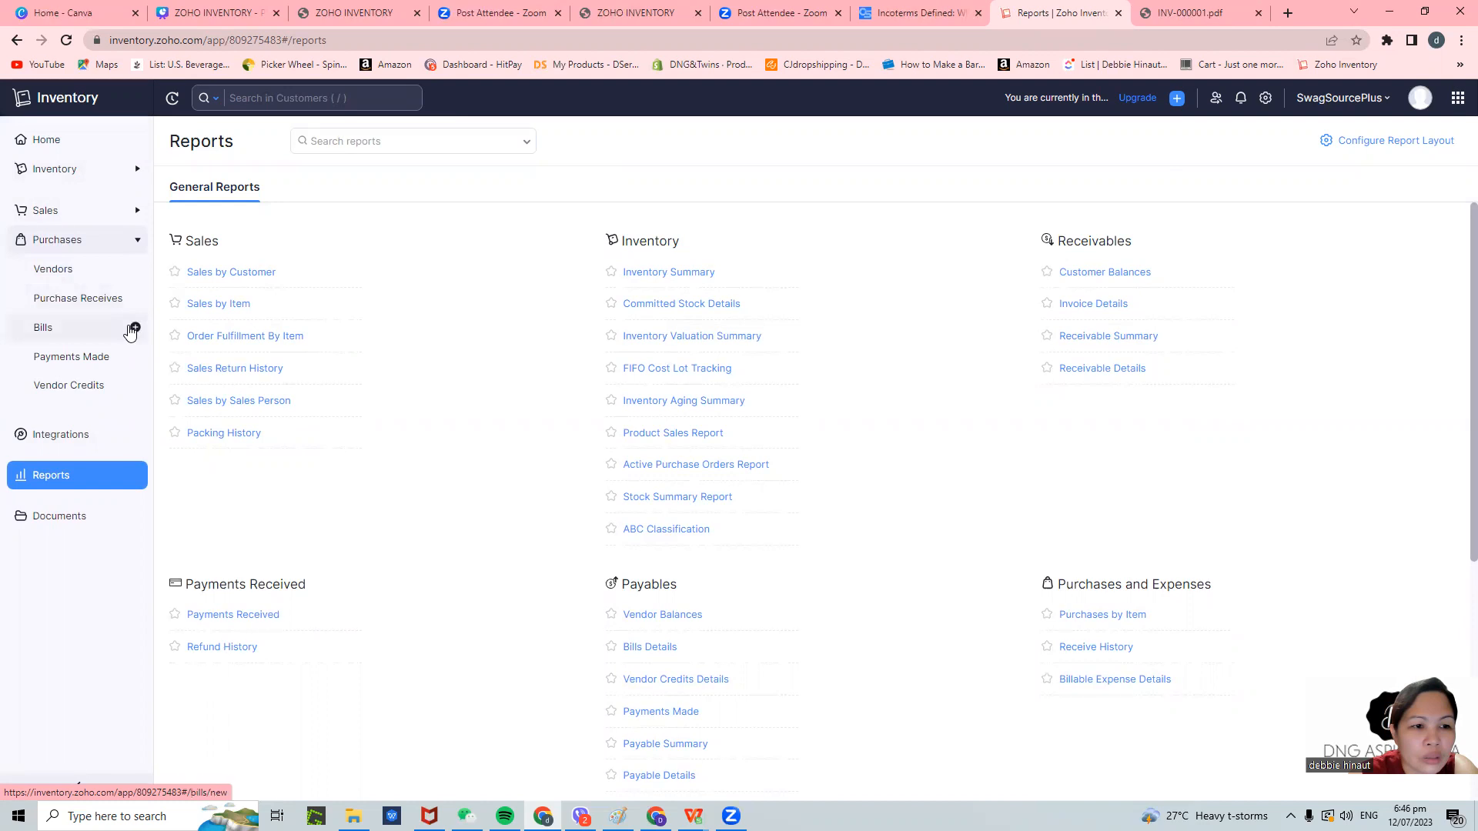
# - Start a new vendor payment and look over the vendor list without choosing one
pyautogui.click(135, 358)
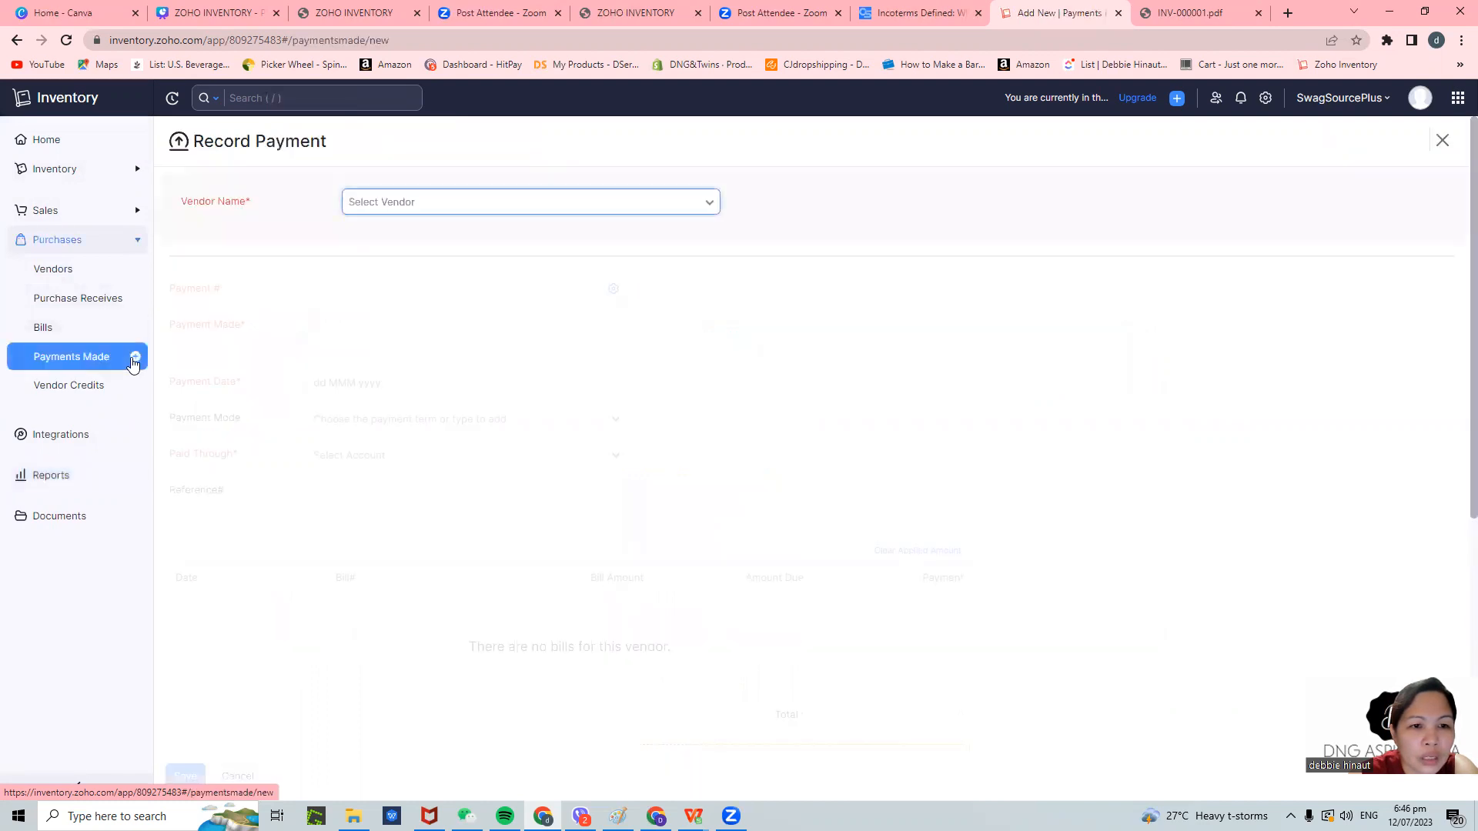
pyautogui.click(432, 200)
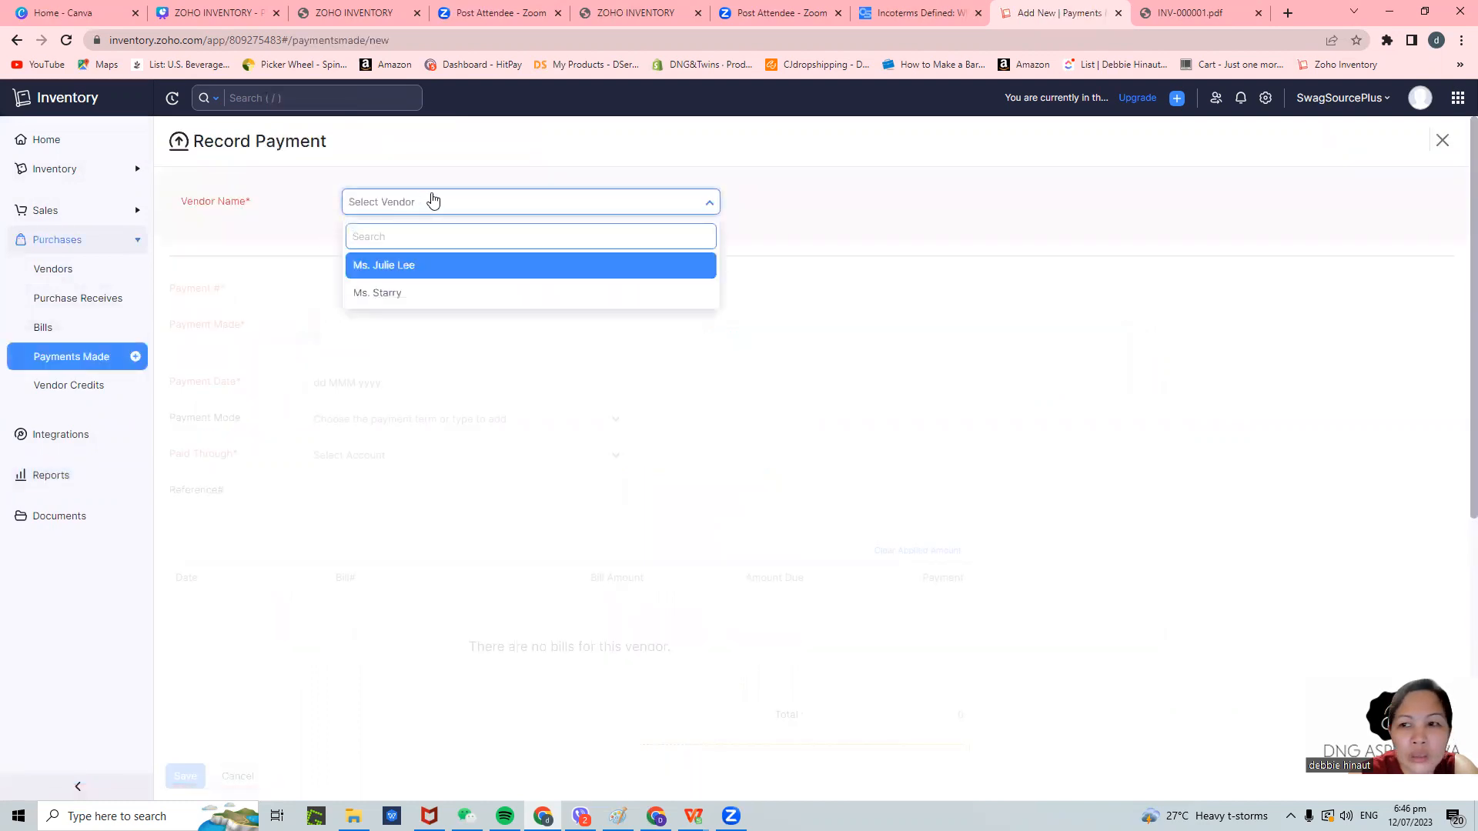
pyautogui.press('Escape')
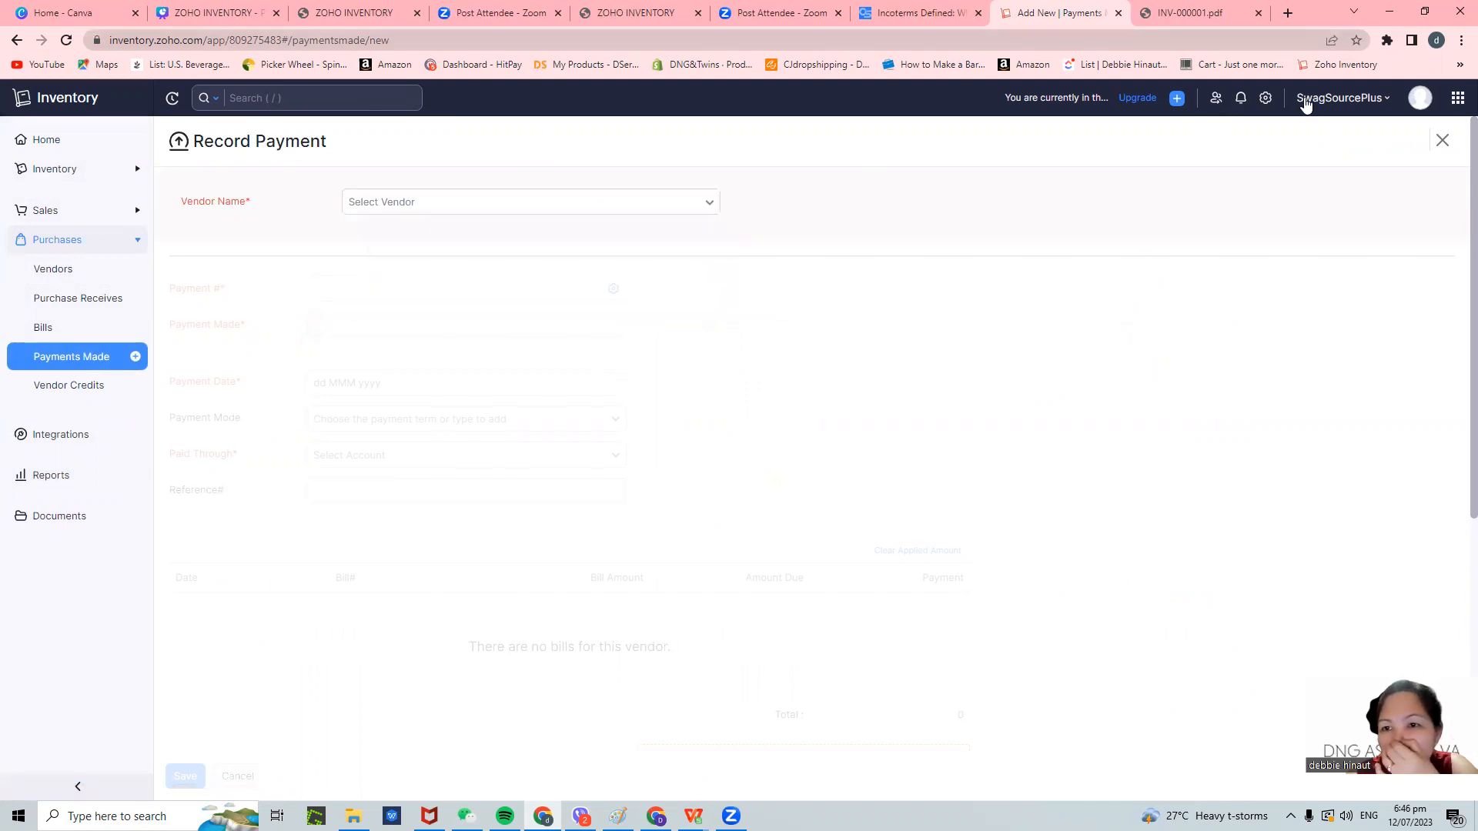
# - Switch to Zoho Books from the apps grid, abandoning the unsaved payment
pyautogui.click(1179, 99)
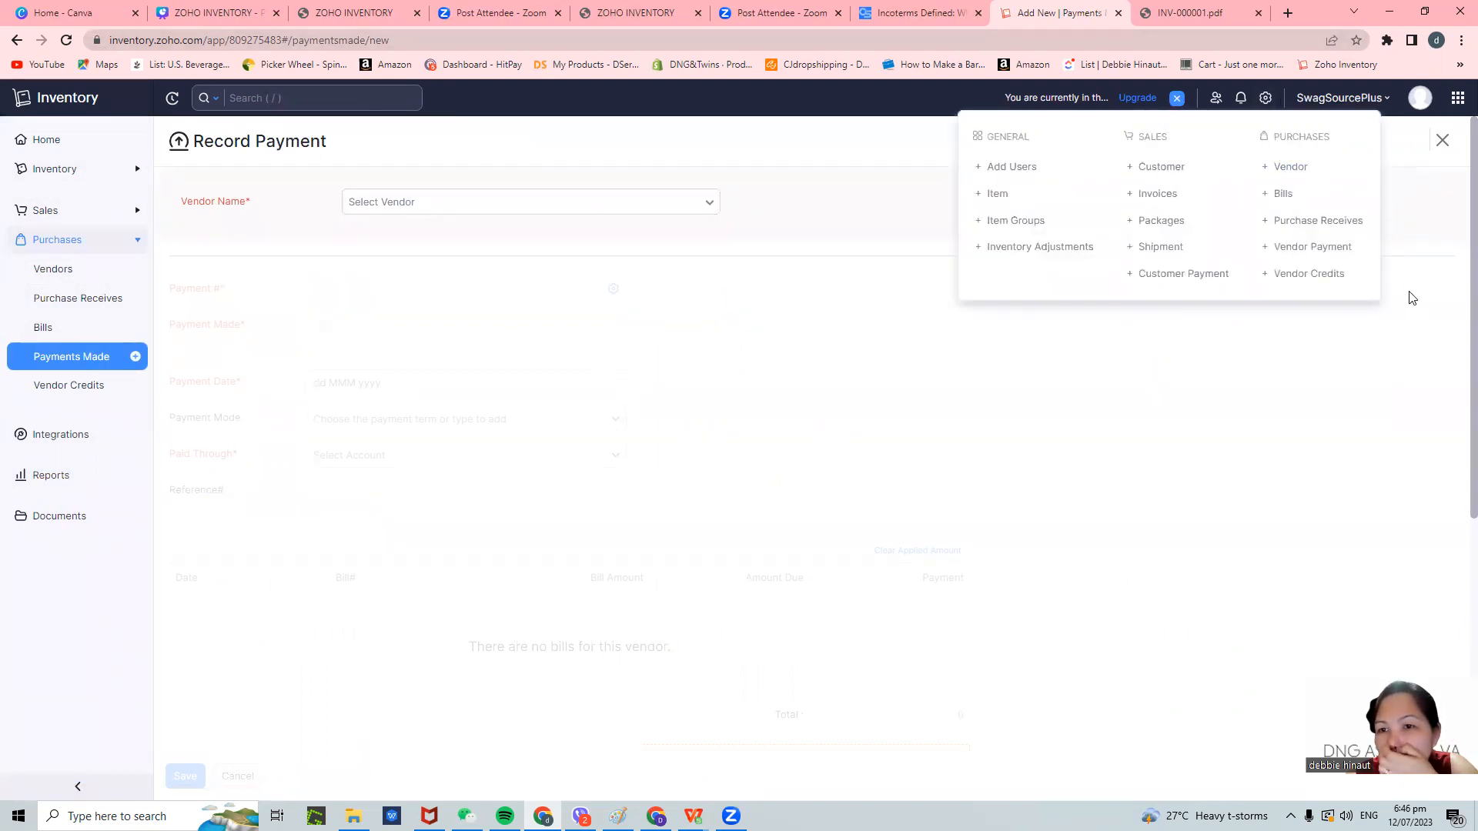
pyautogui.click(1458, 98)
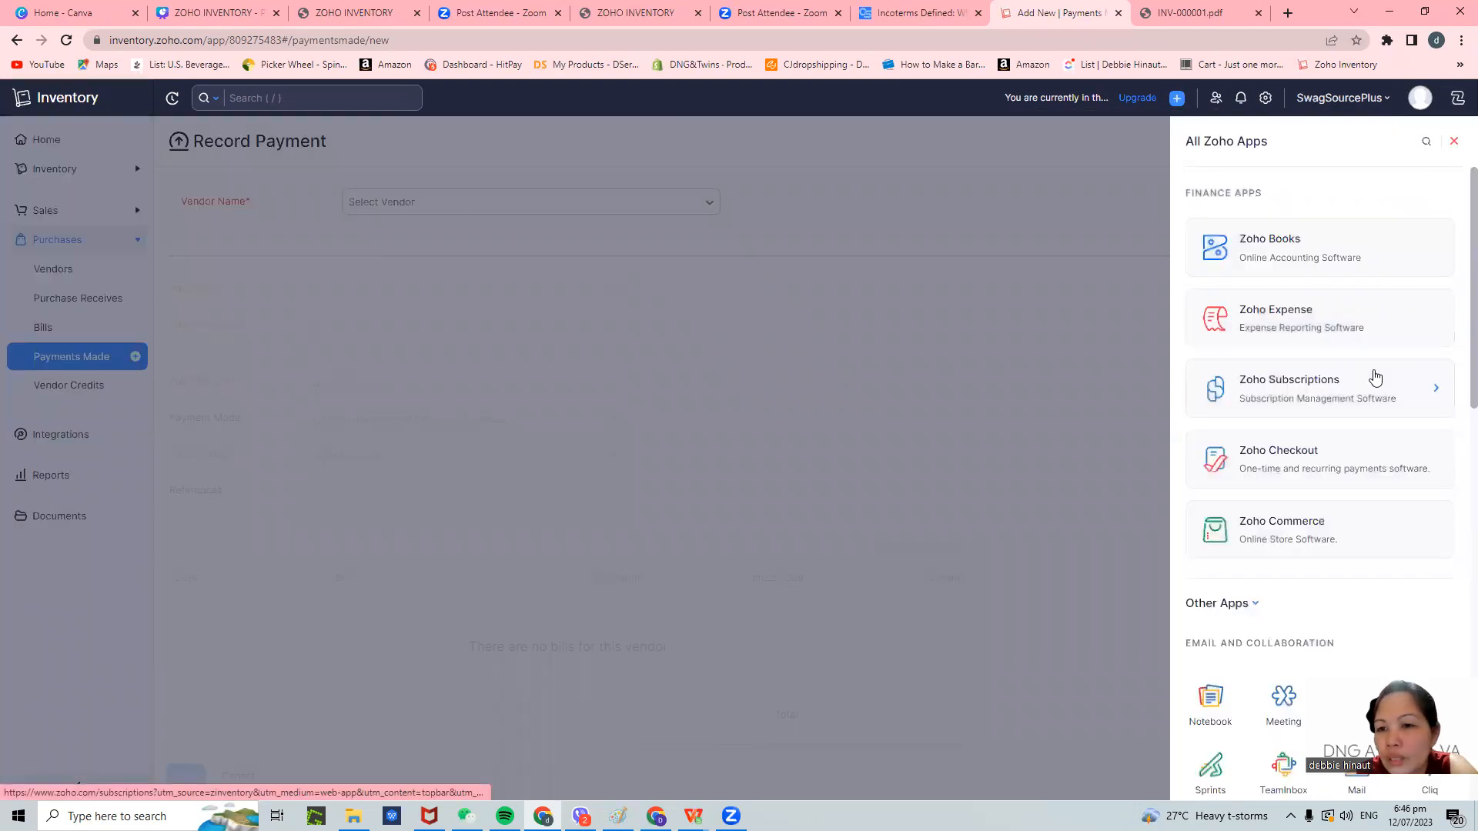
pyautogui.click(1314, 248)
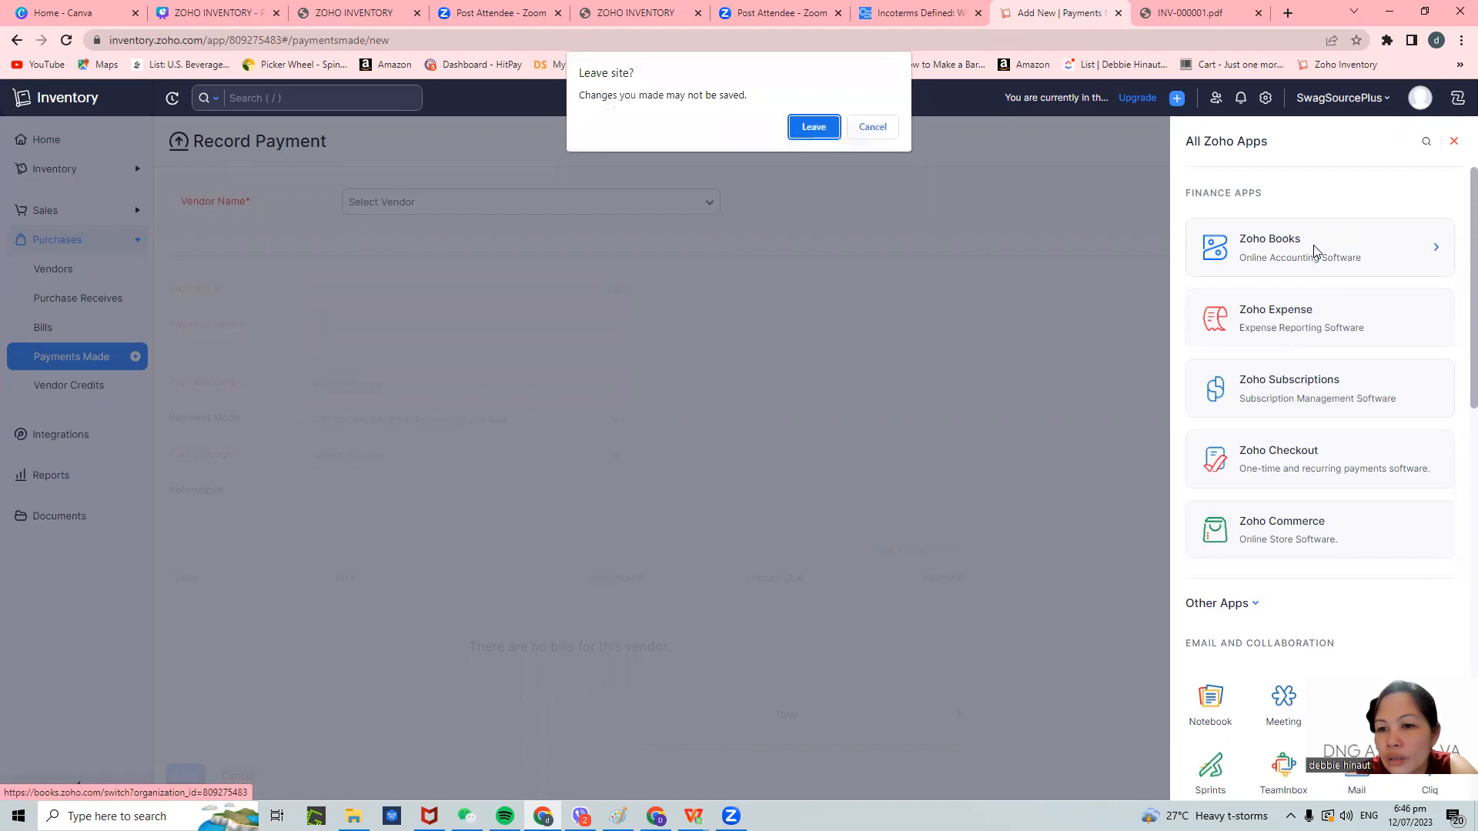
pyautogui.click(813, 128)
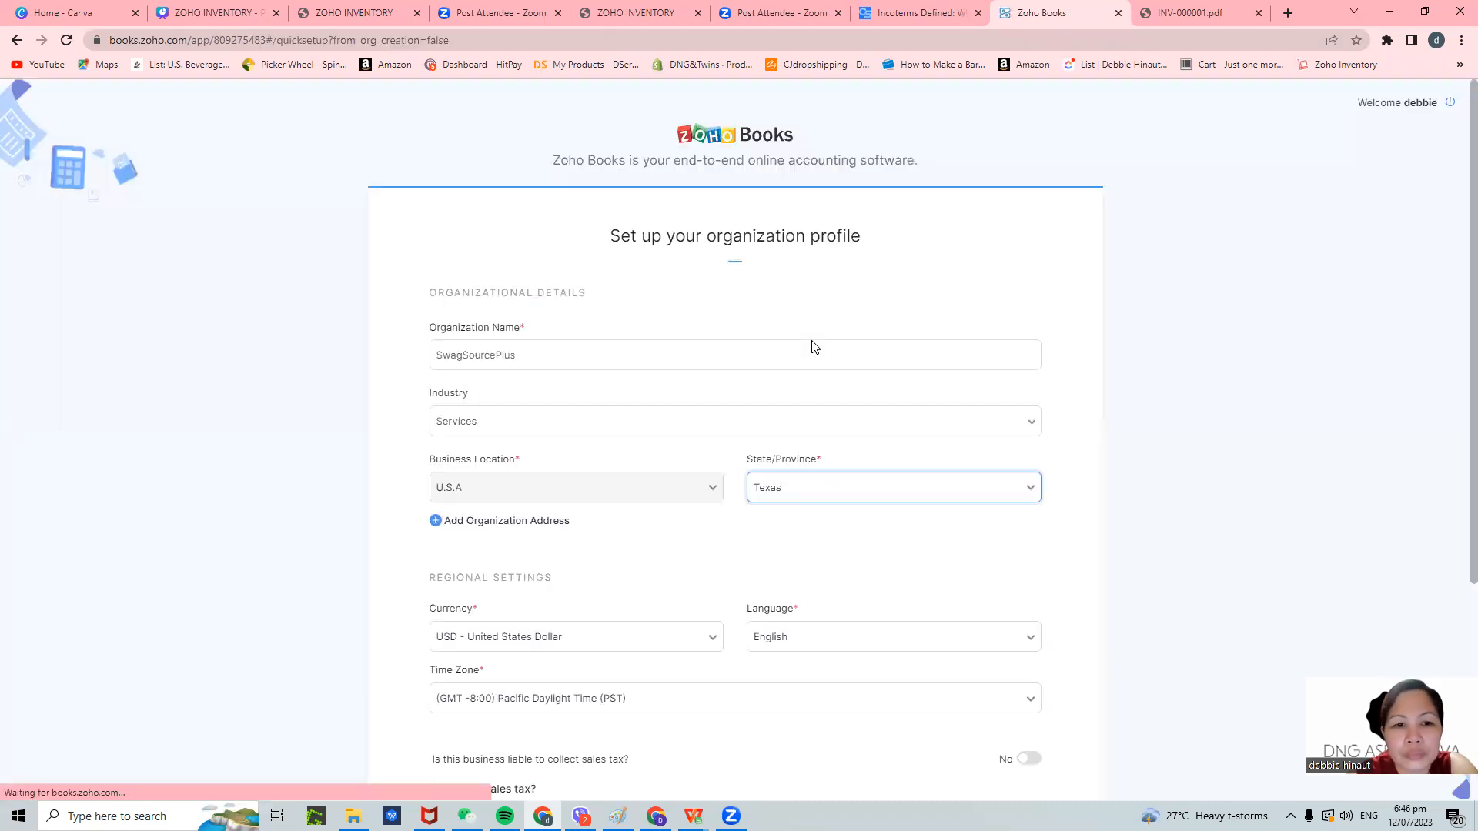
# - Glance at the Incoterms and agenda slide tabs, then go back to Inventory's Record Payment form
pyautogui.click(928, 13)
pyautogui.click(1039, 15)
pyautogui.click(633, 11)
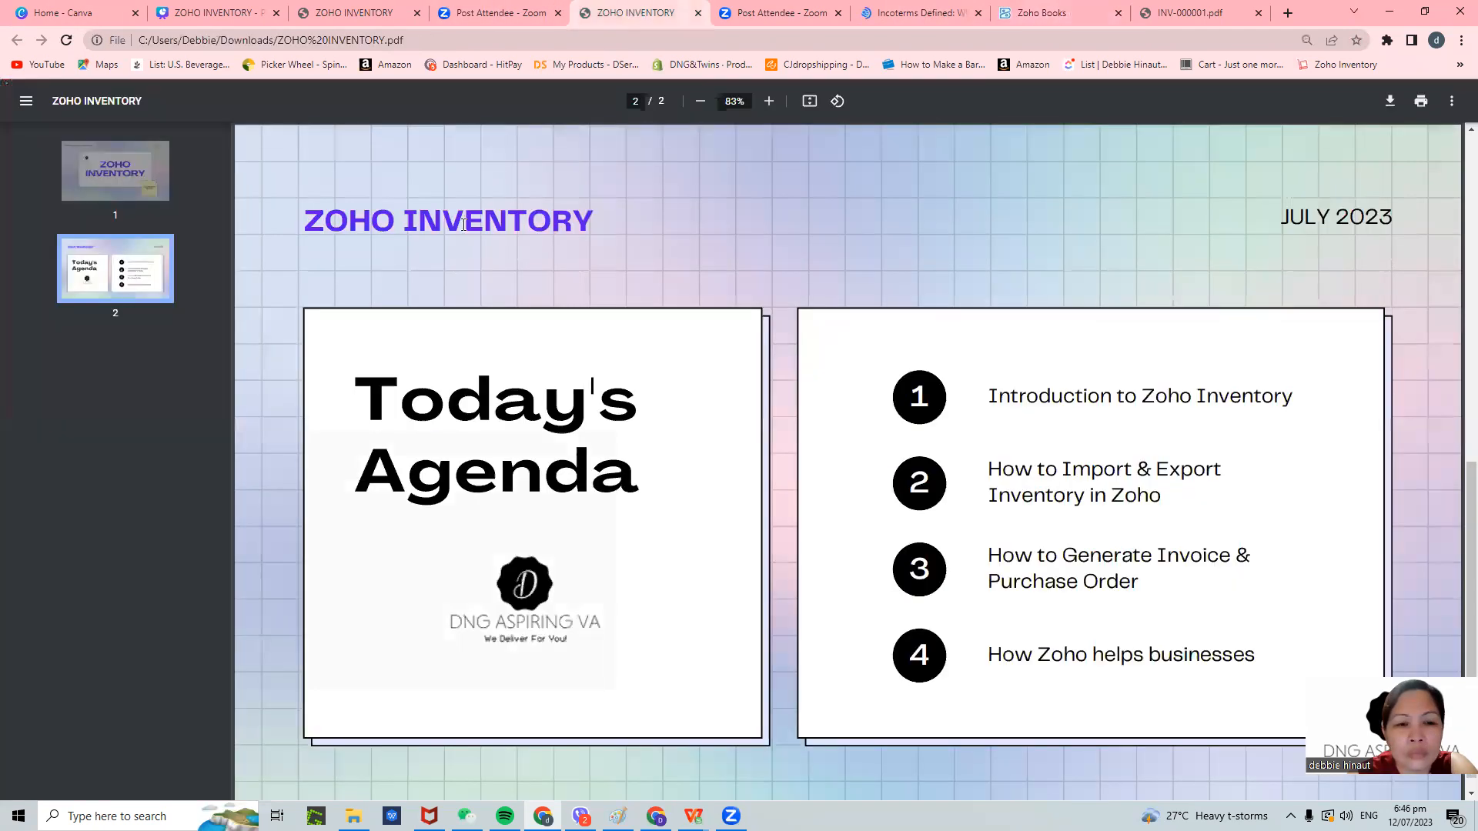
pyautogui.click(1035, 12)
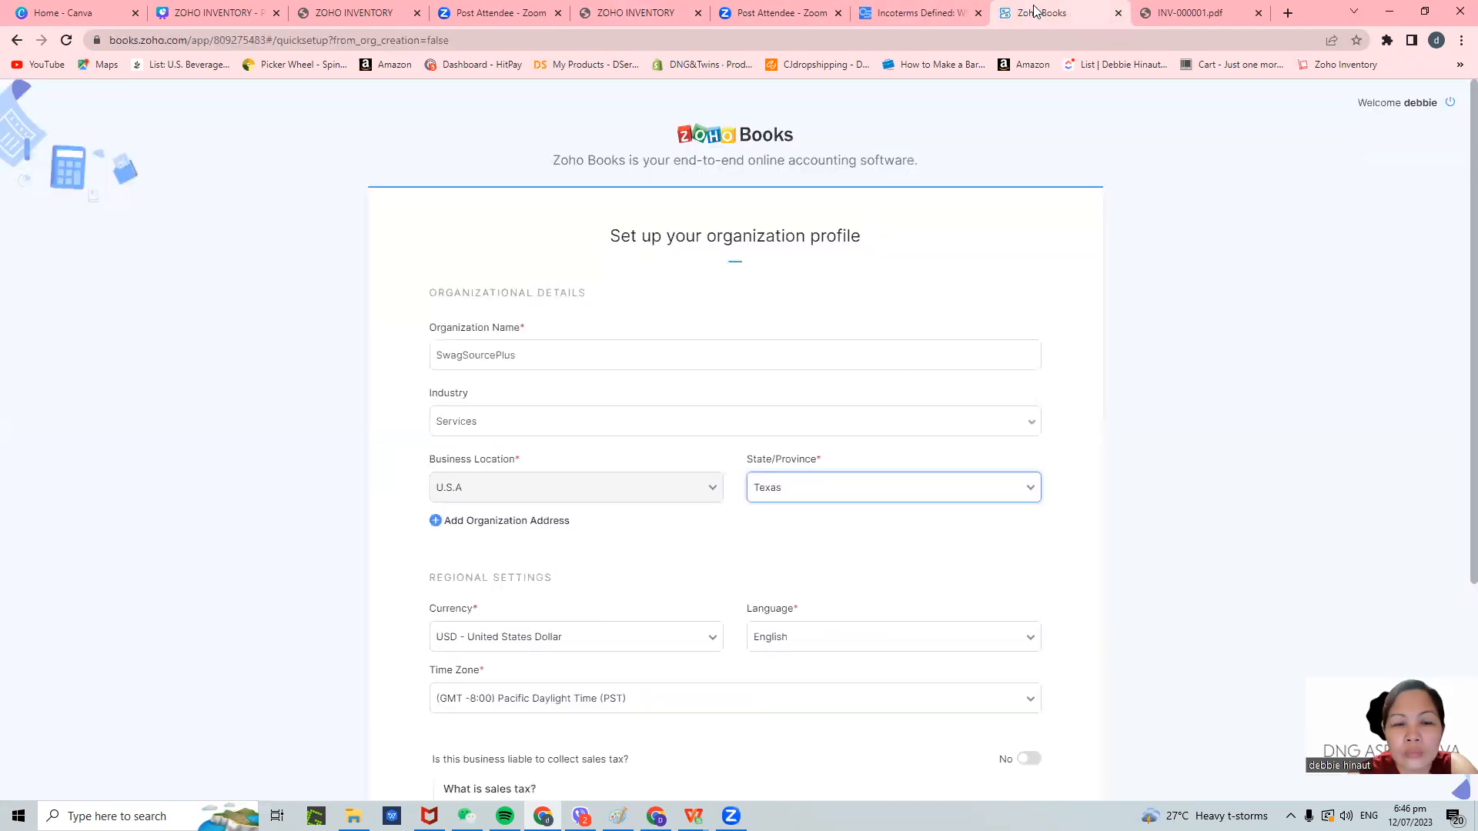
pyautogui.click(13, 46)
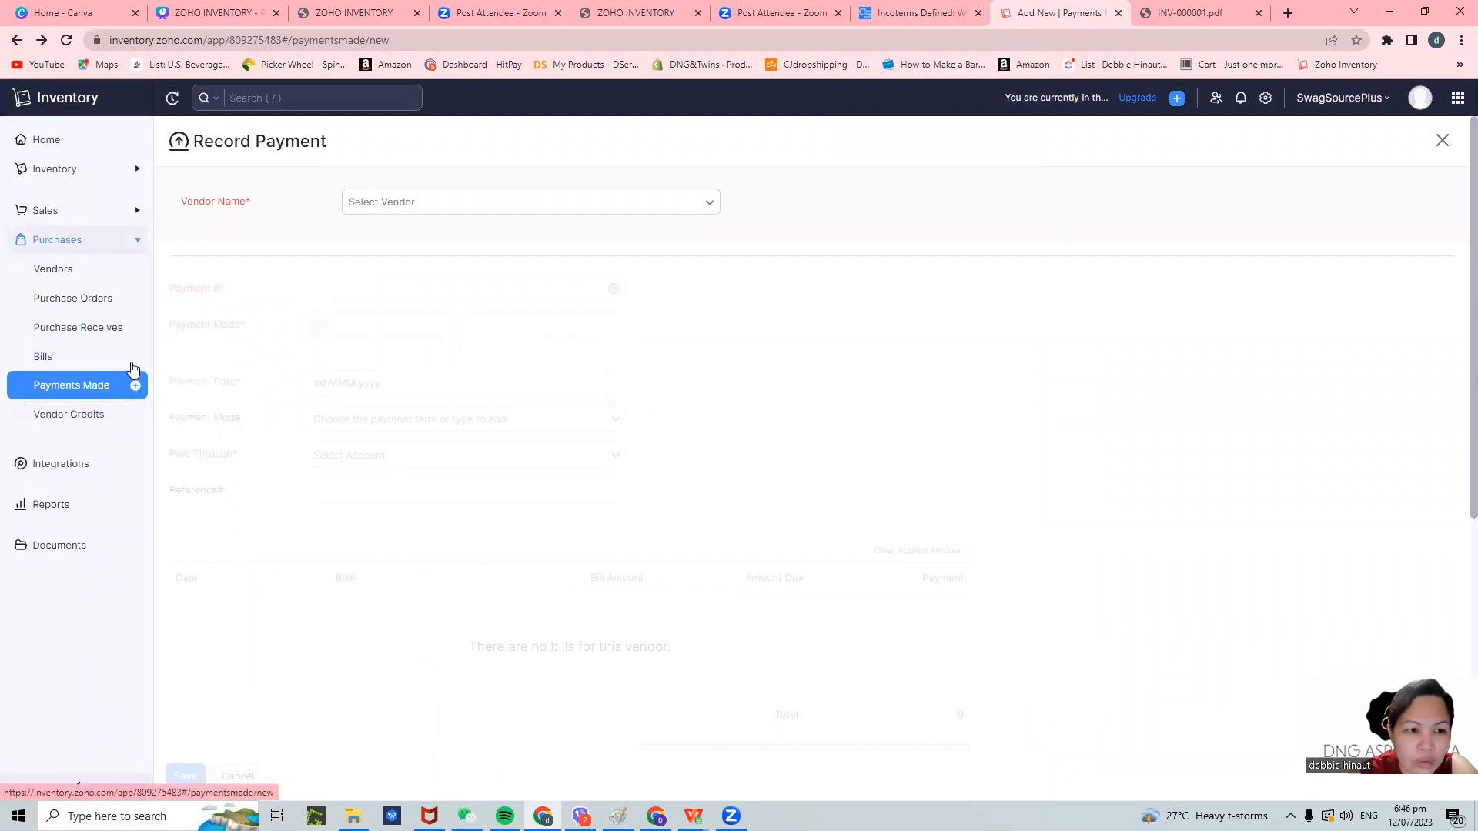
# - Start purchase order PO-00002, discarding the unsaved payment, and choose the second vendor
pyautogui.click(135, 299)
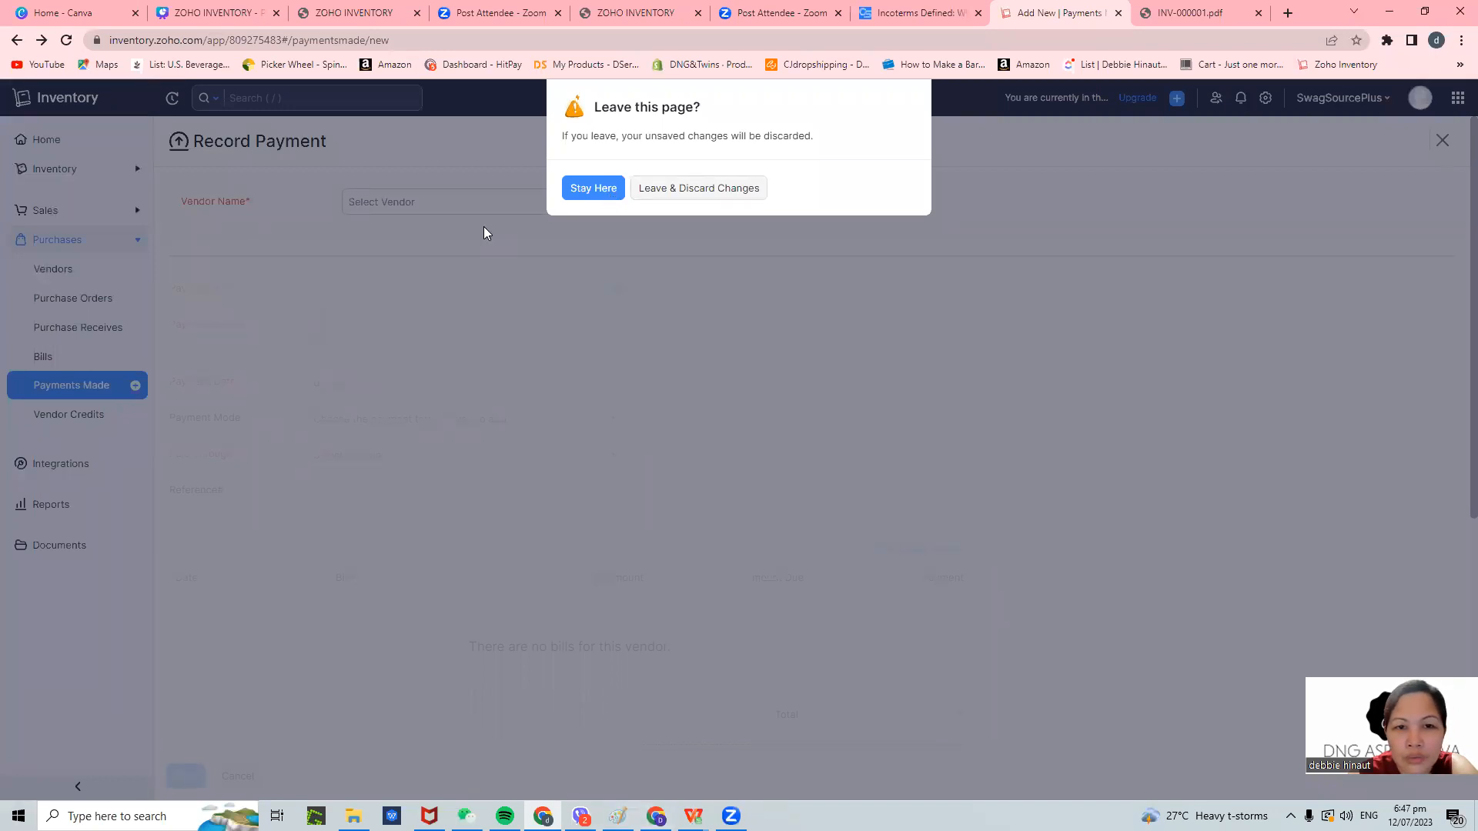
pyautogui.click(676, 193)
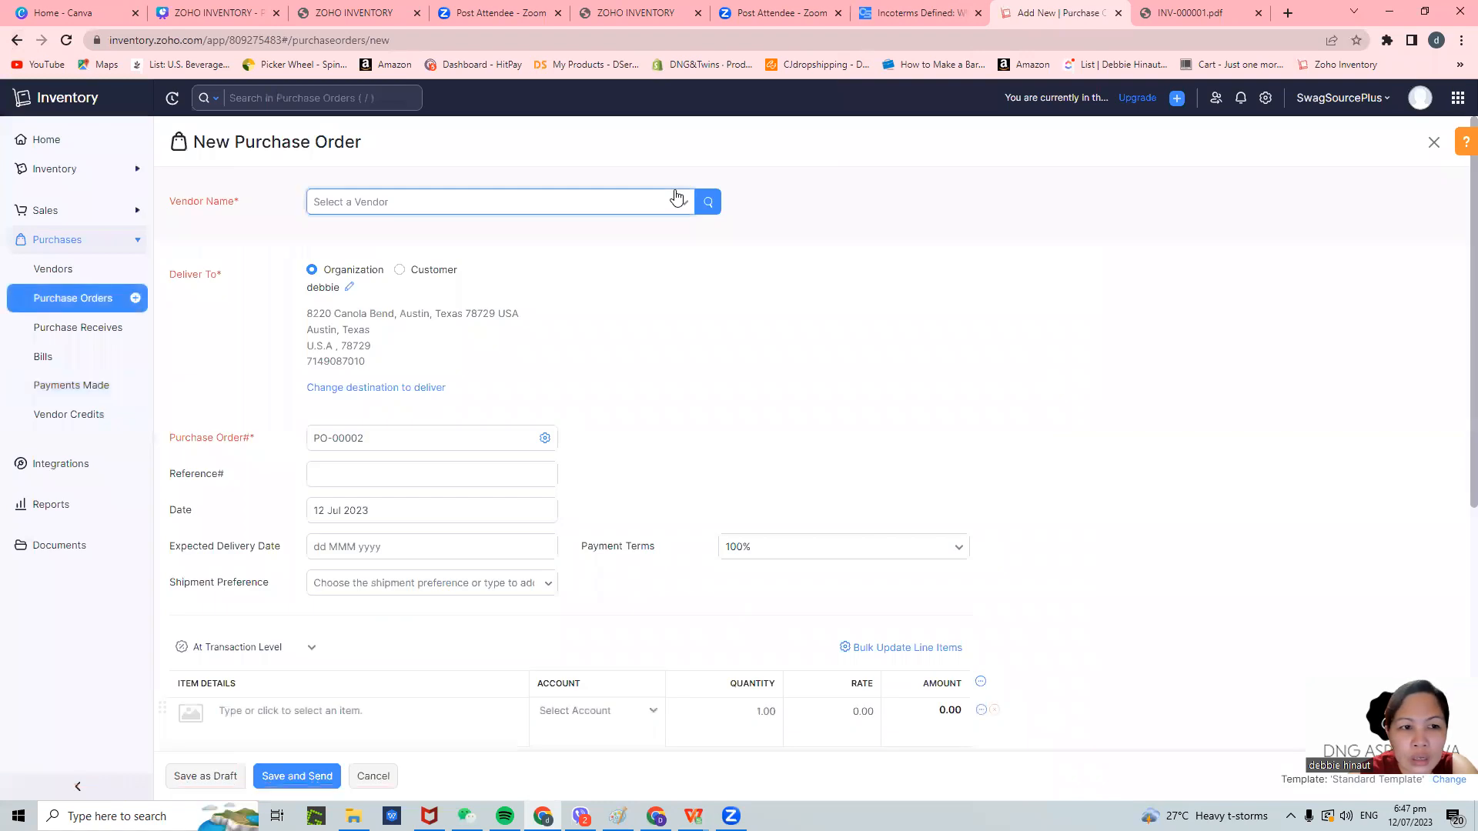
pyautogui.click(555, 203)
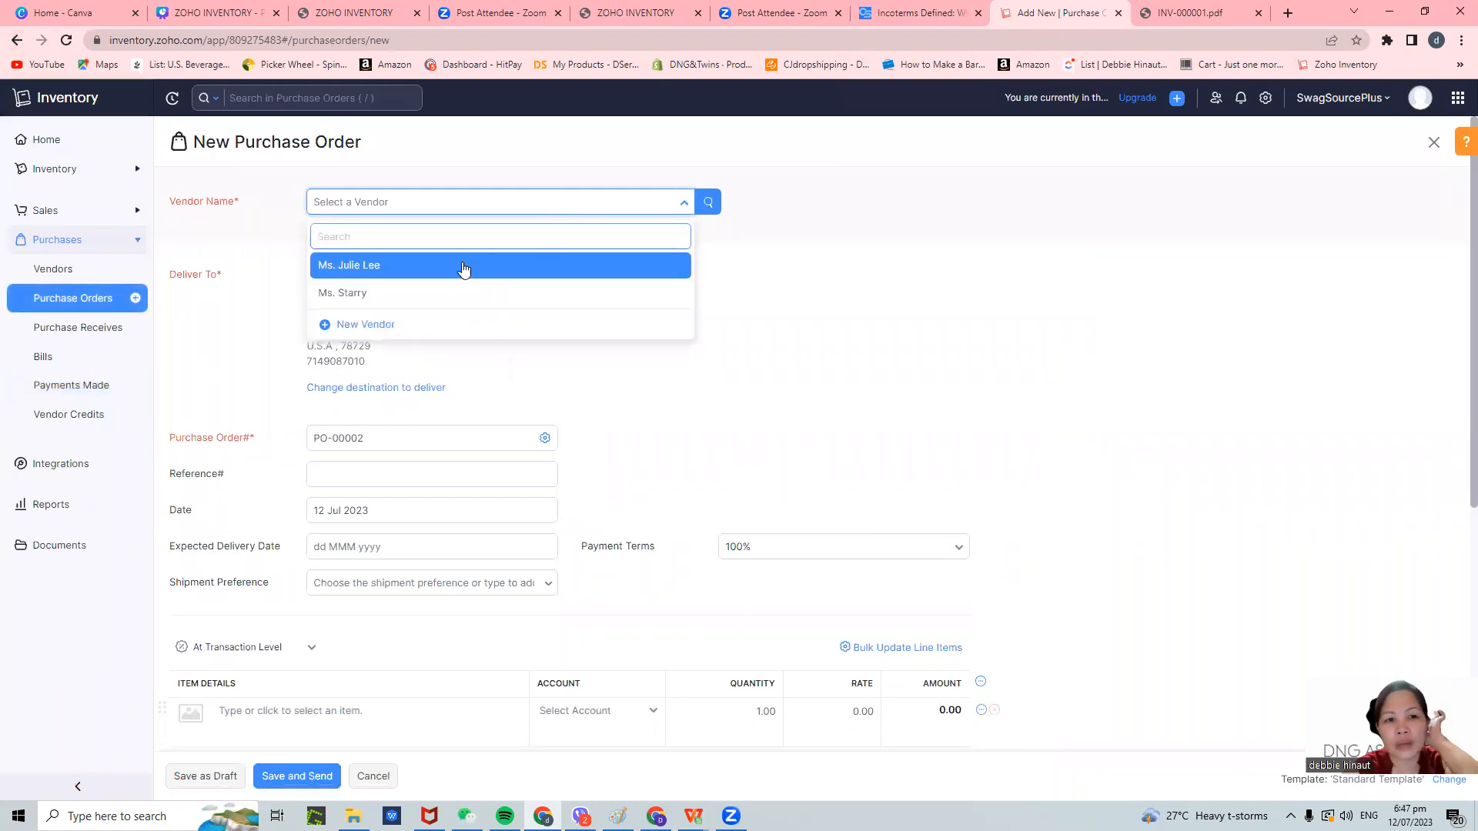
pyautogui.click(431, 293)
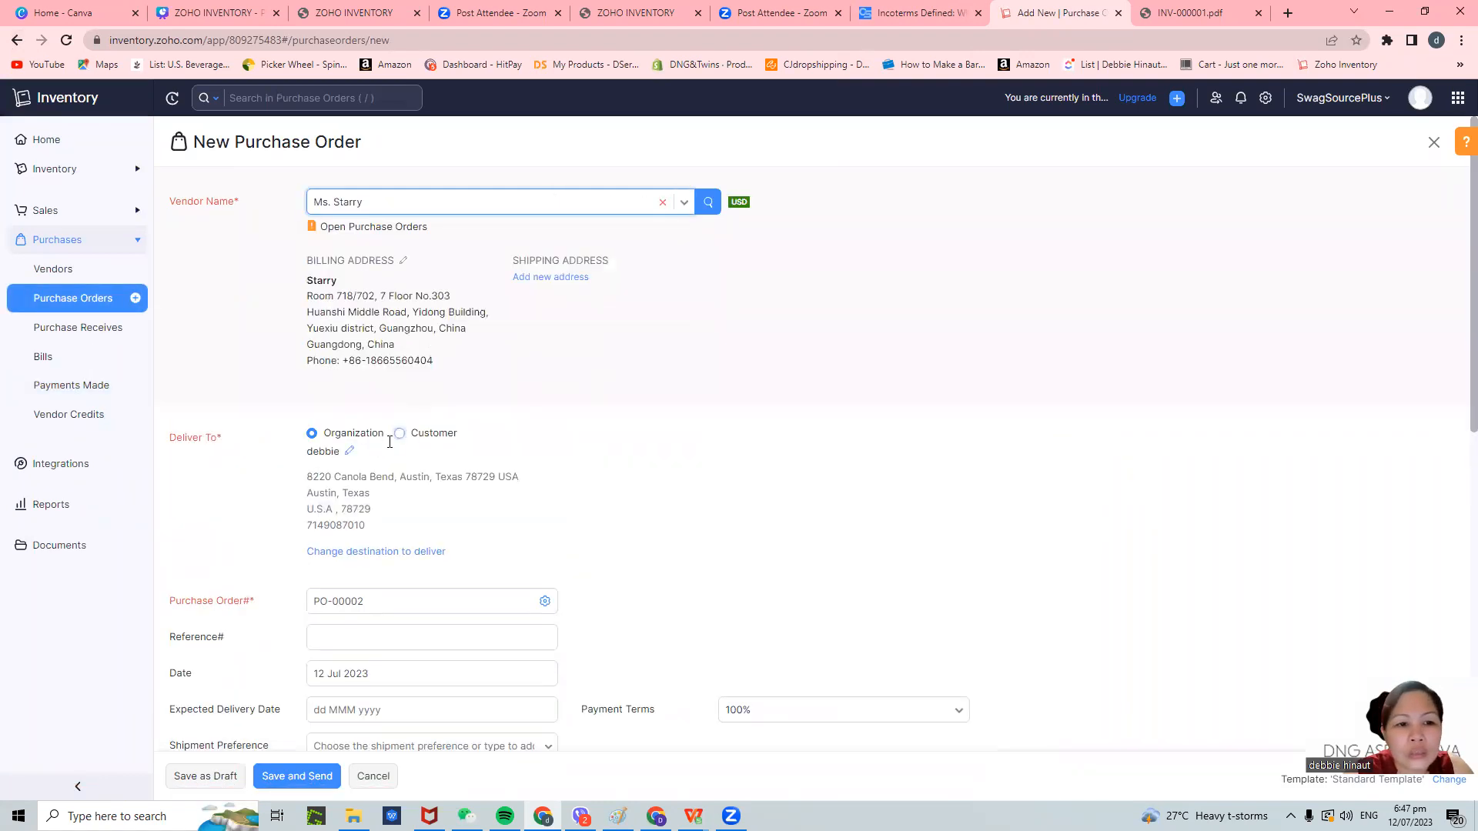
pyautogui.scroll(-3, 427, 603)
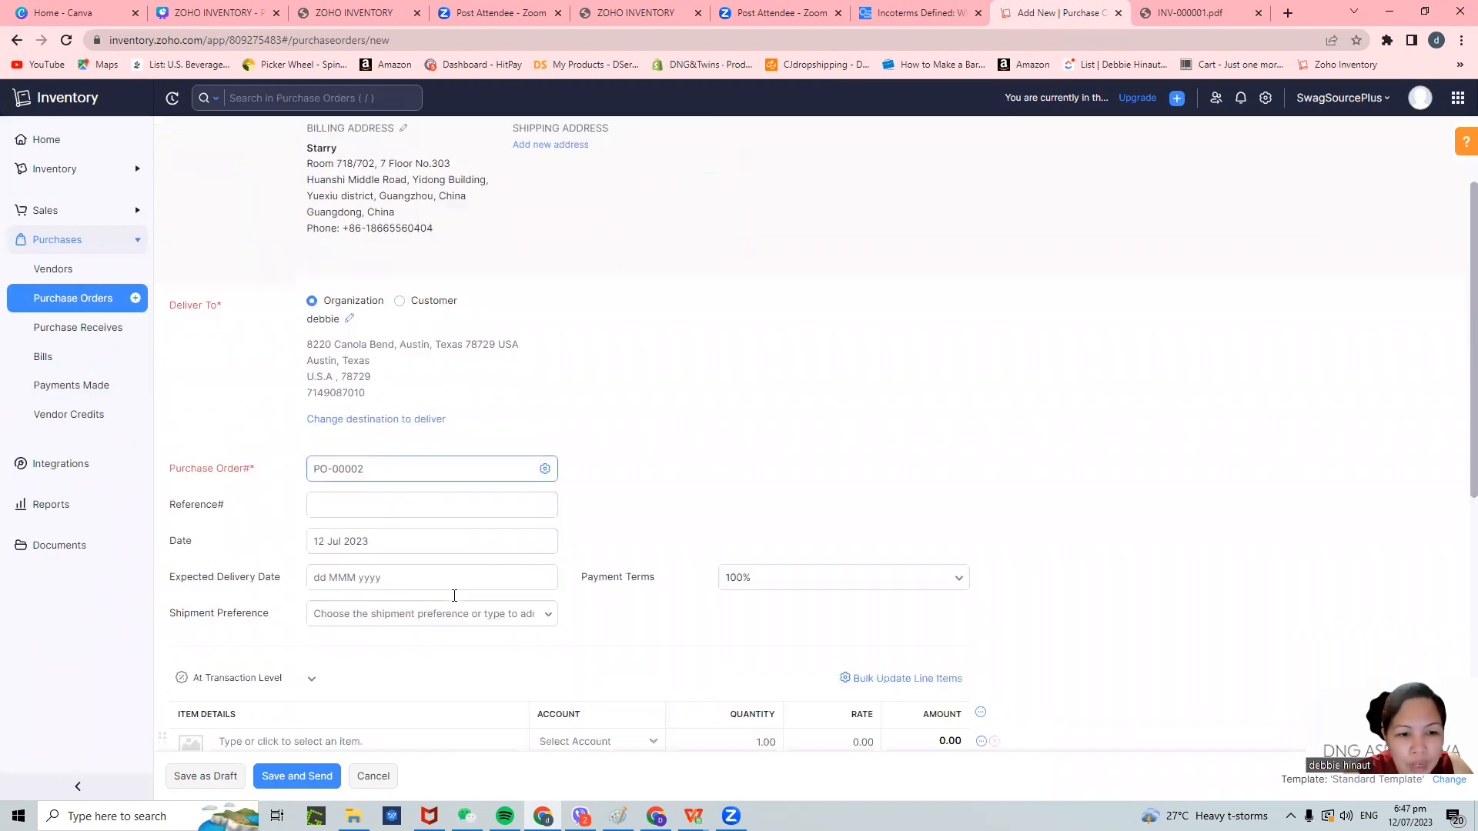
pyautogui.click(393, 365)
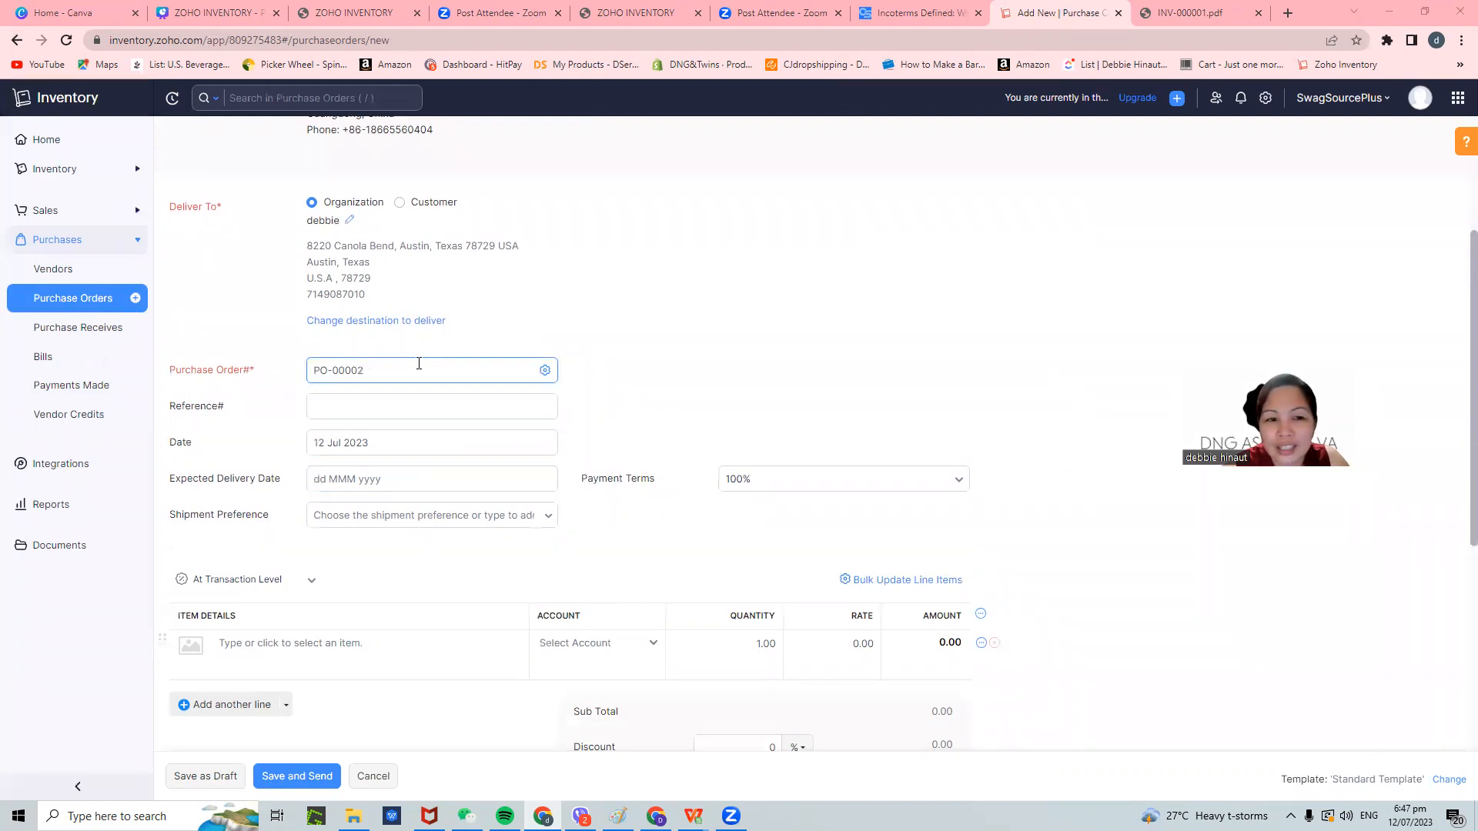
# - Add one Women Performance Top, White Color at $5.60 and save the order as a draft
pyautogui.scroll(-2, 463, 598)
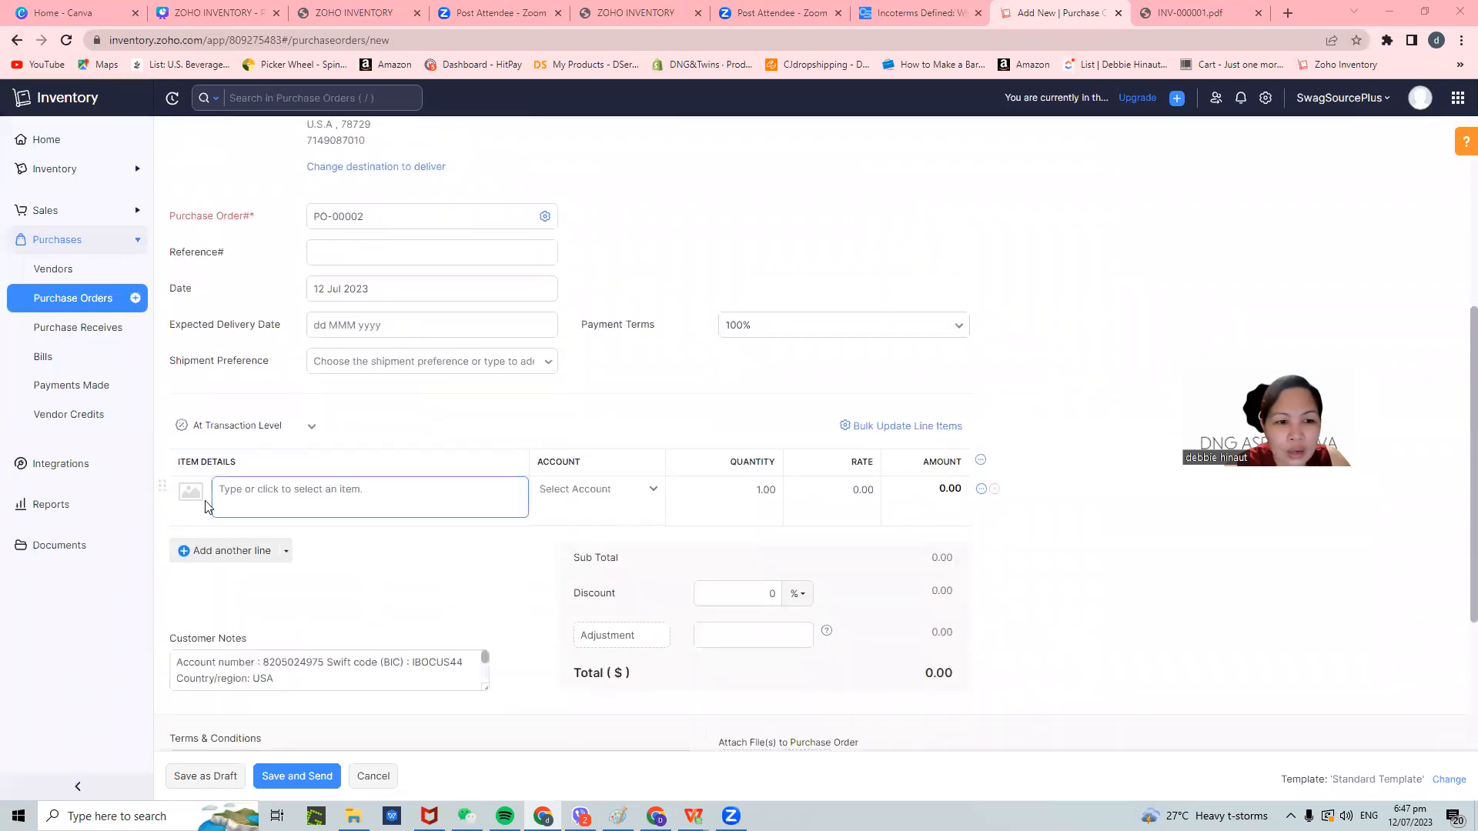
pyautogui.click(248, 494)
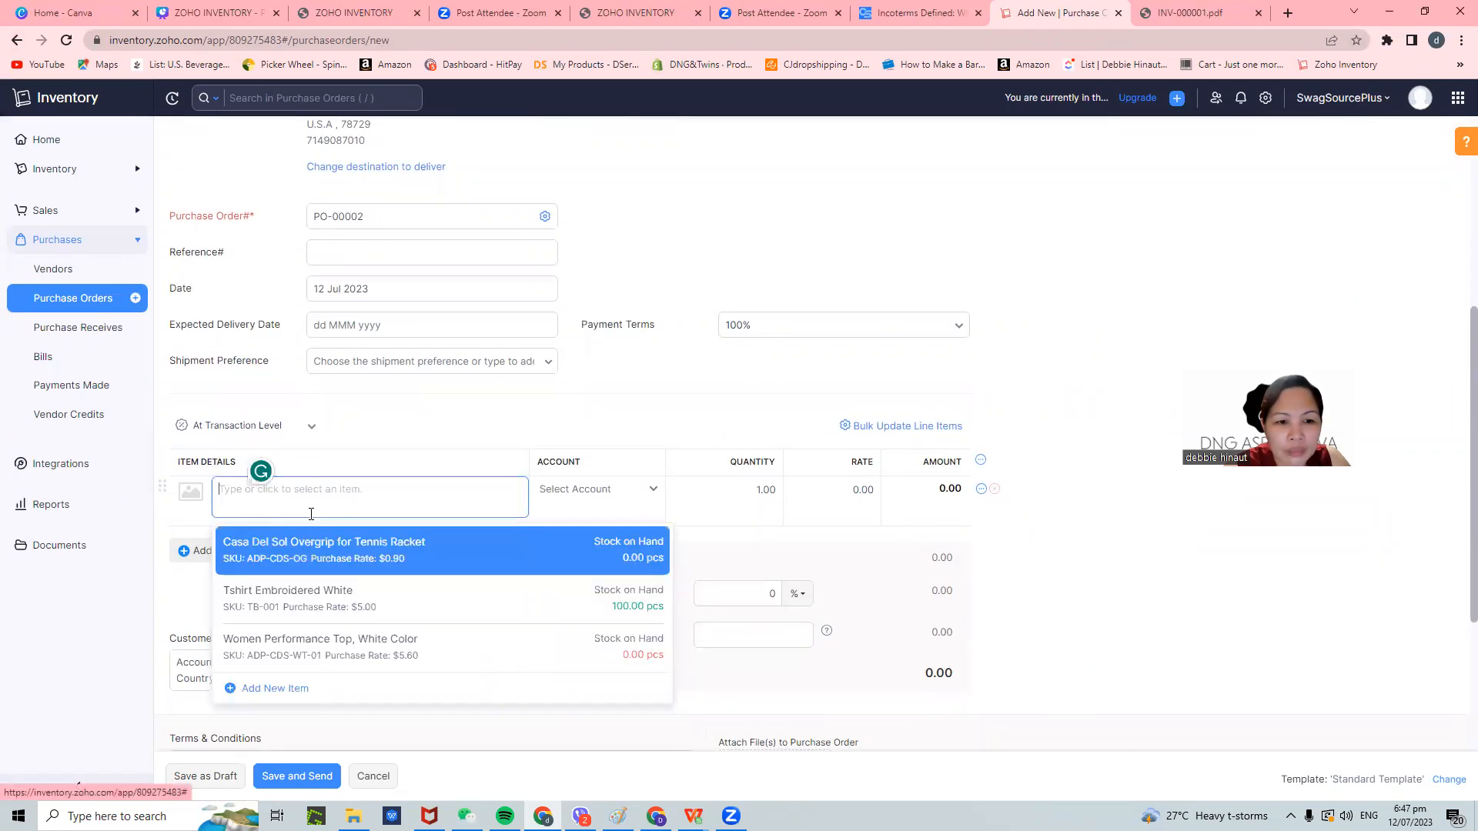
pyautogui.click(318, 647)
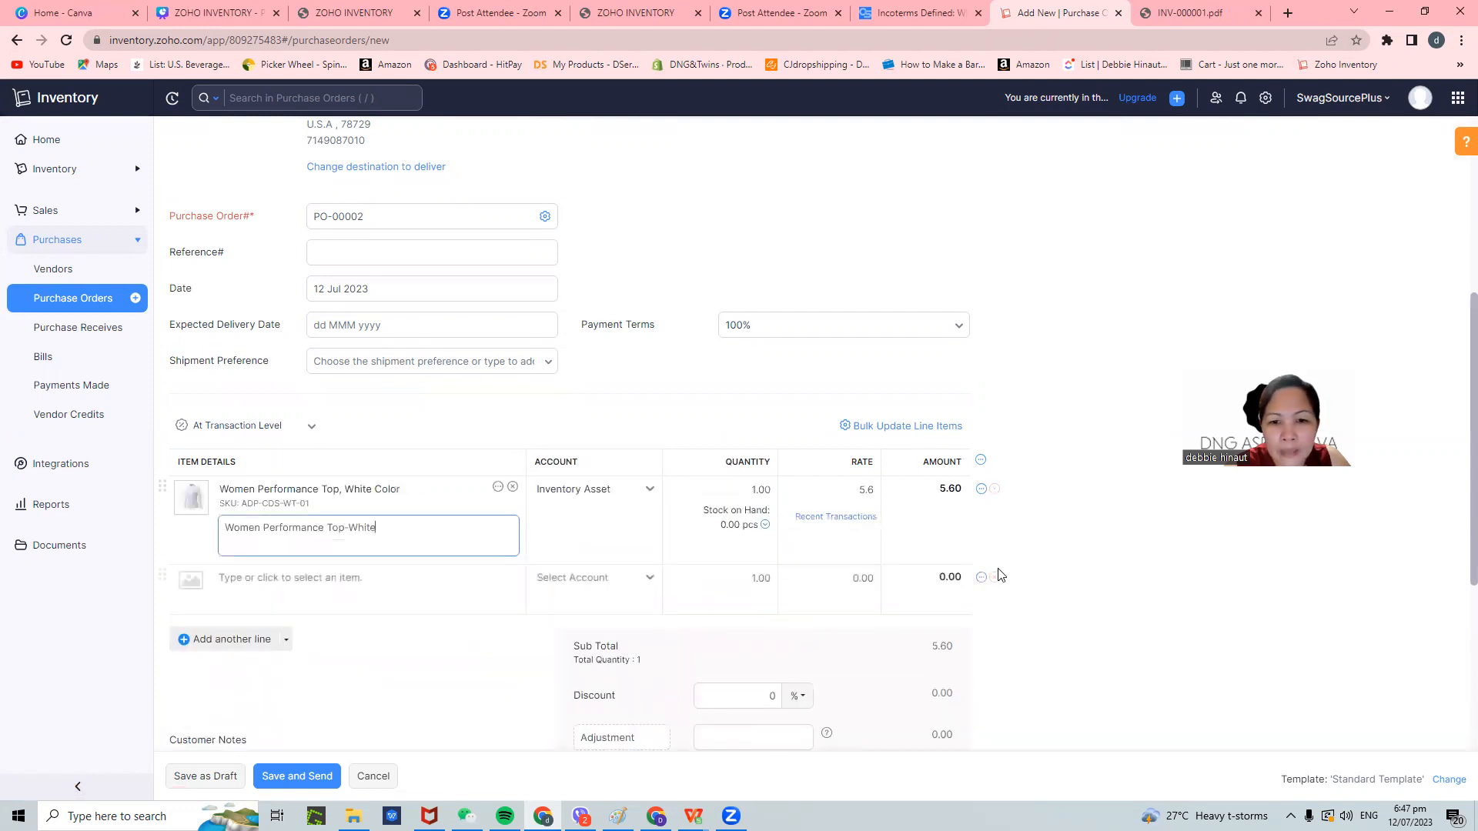
pyautogui.scroll(-2, 1000, 577)
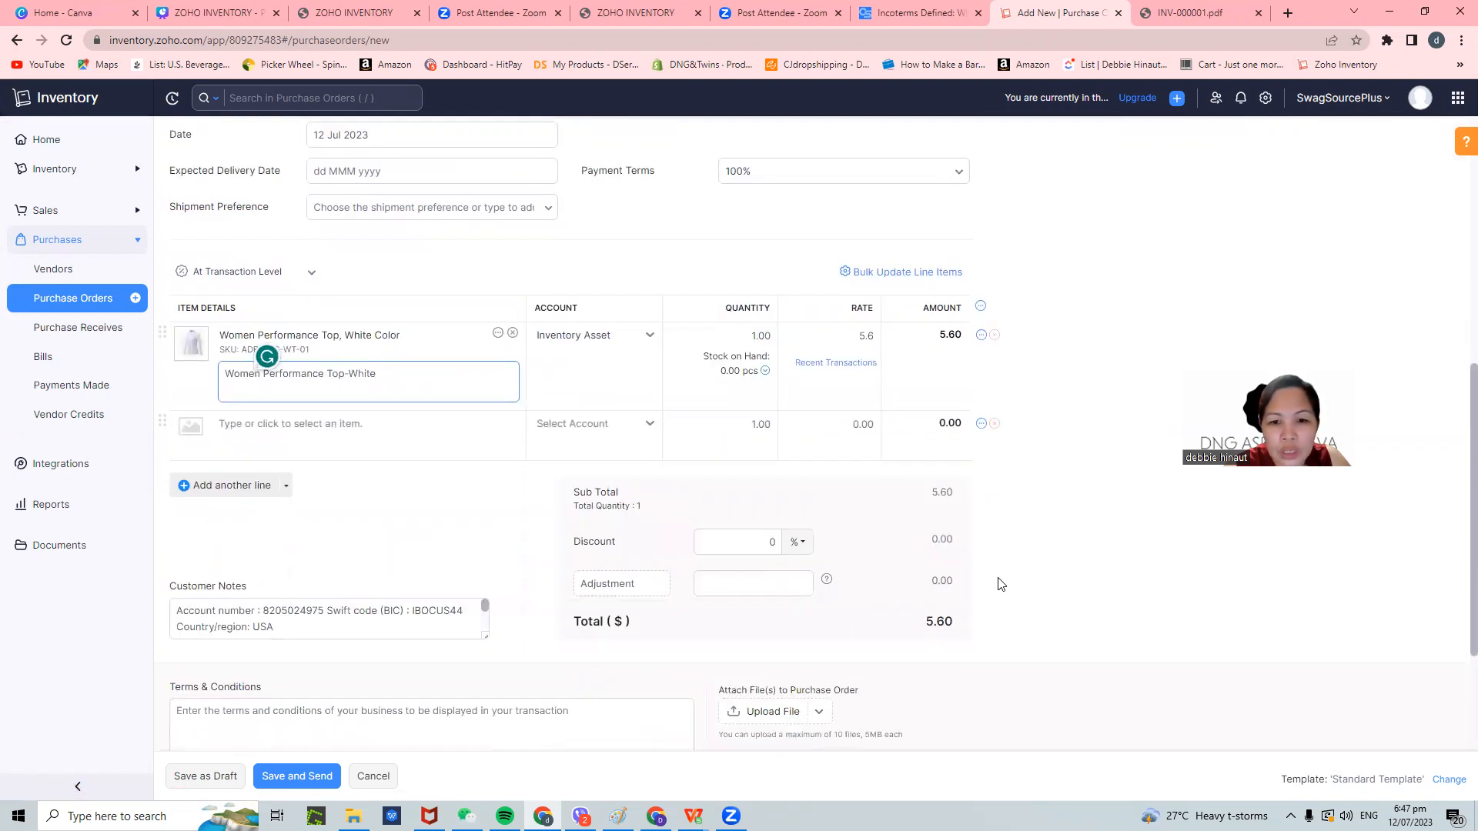
pyautogui.scroll(-1, 1001, 585)
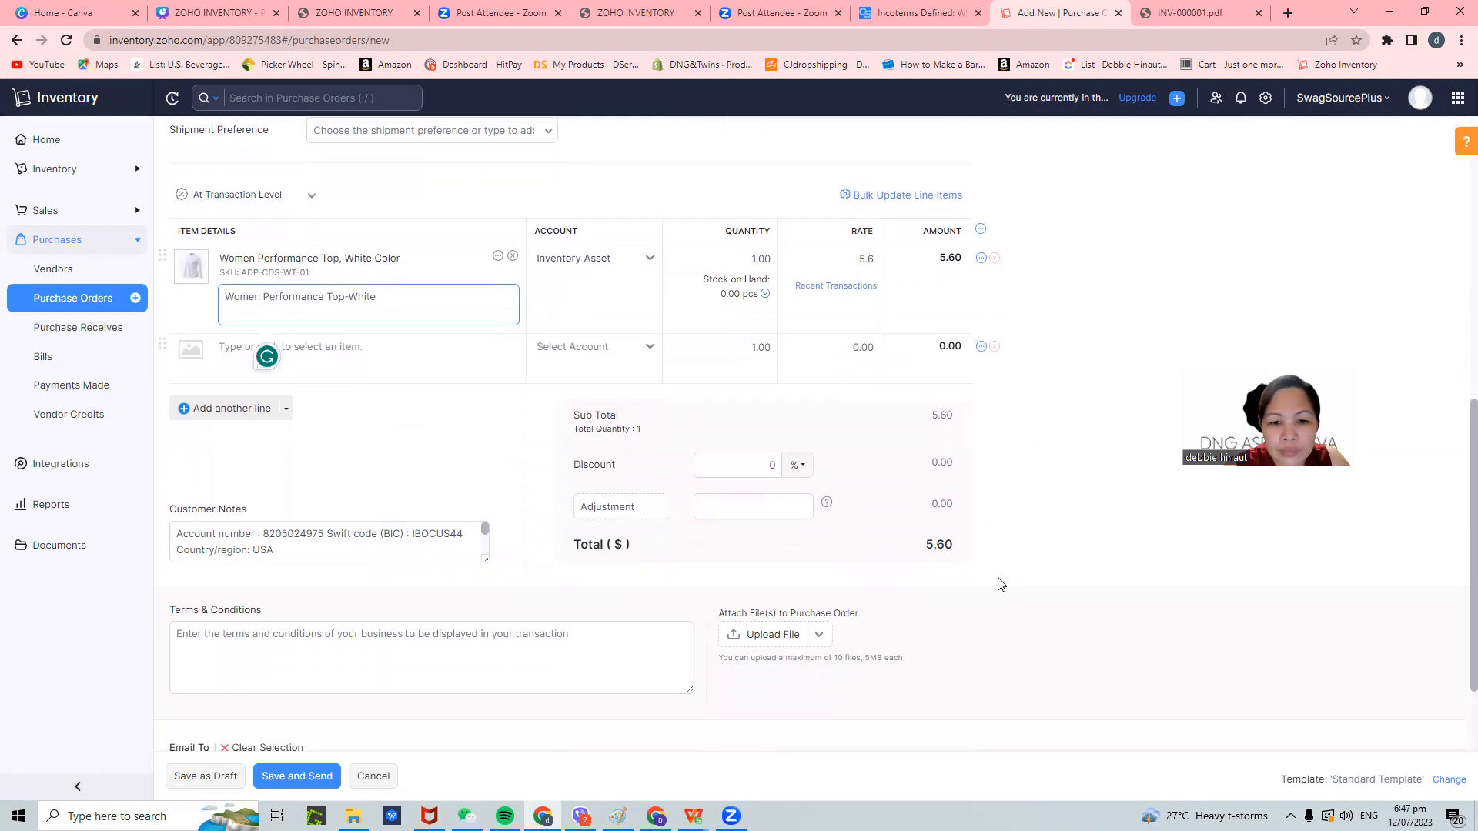
pyautogui.click(818, 636)
pyautogui.scroll(-2, 847, 692)
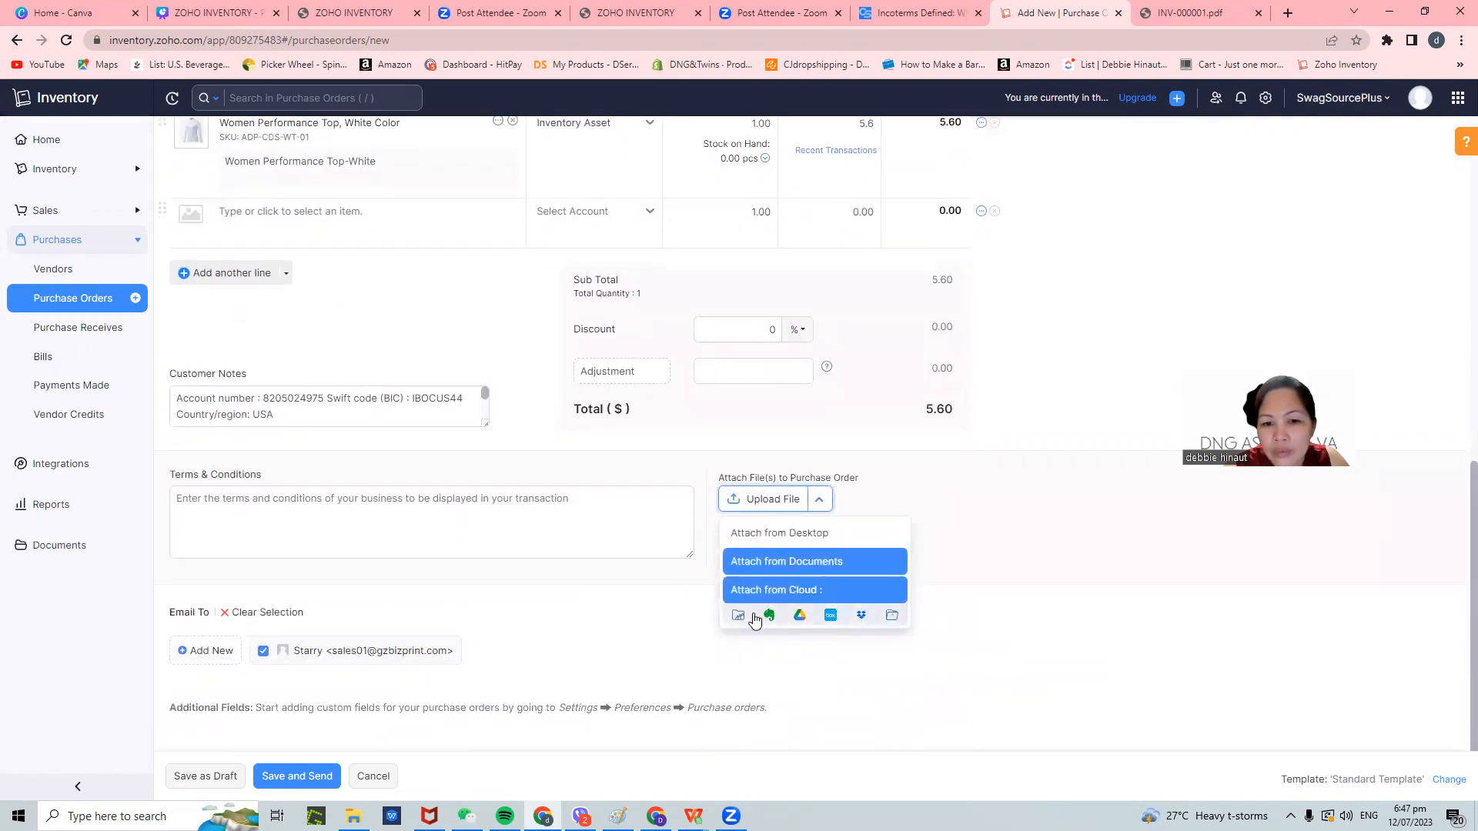
pyautogui.click(508, 583)
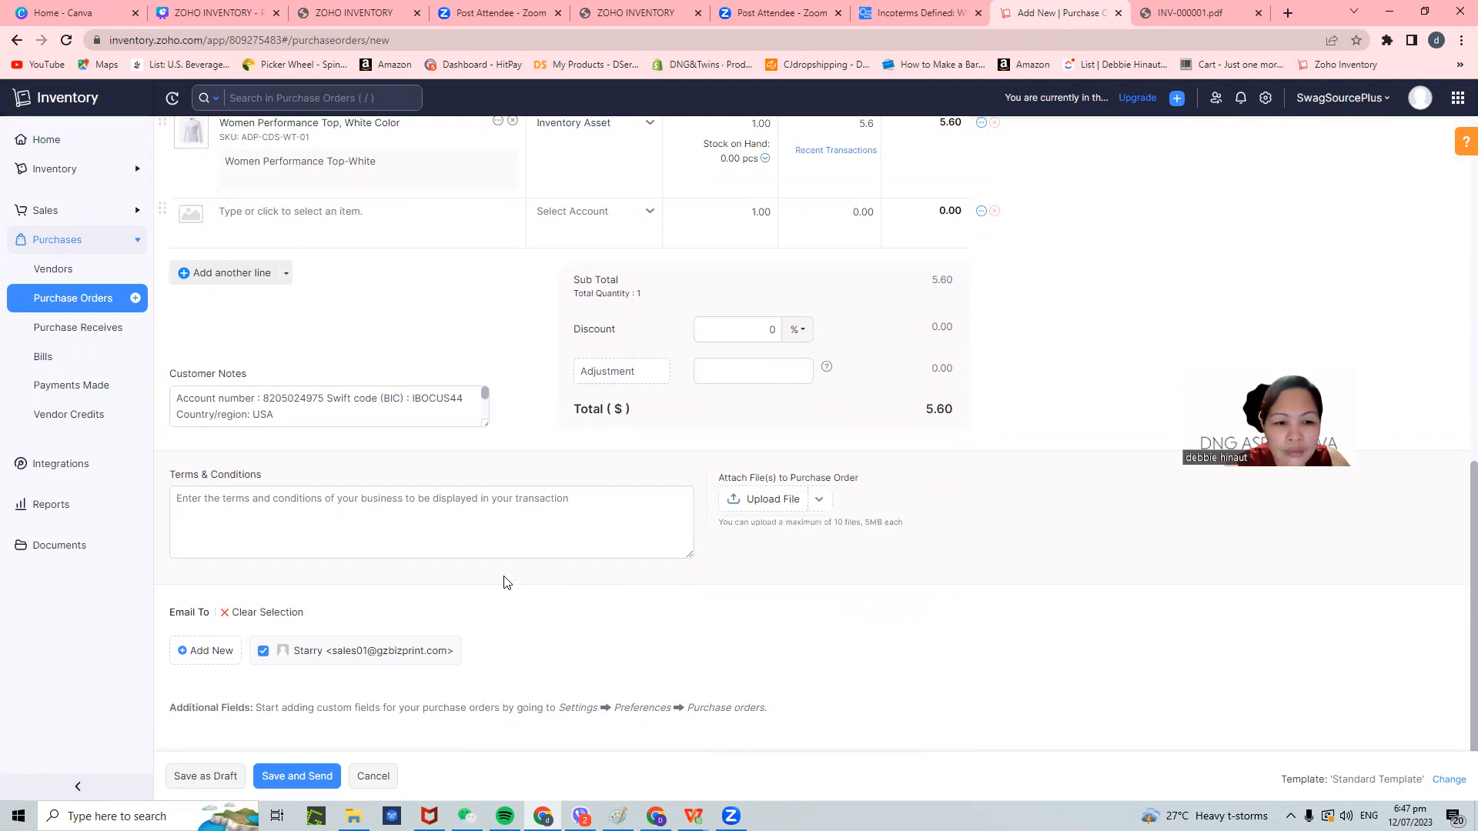
pyautogui.click(230, 777)
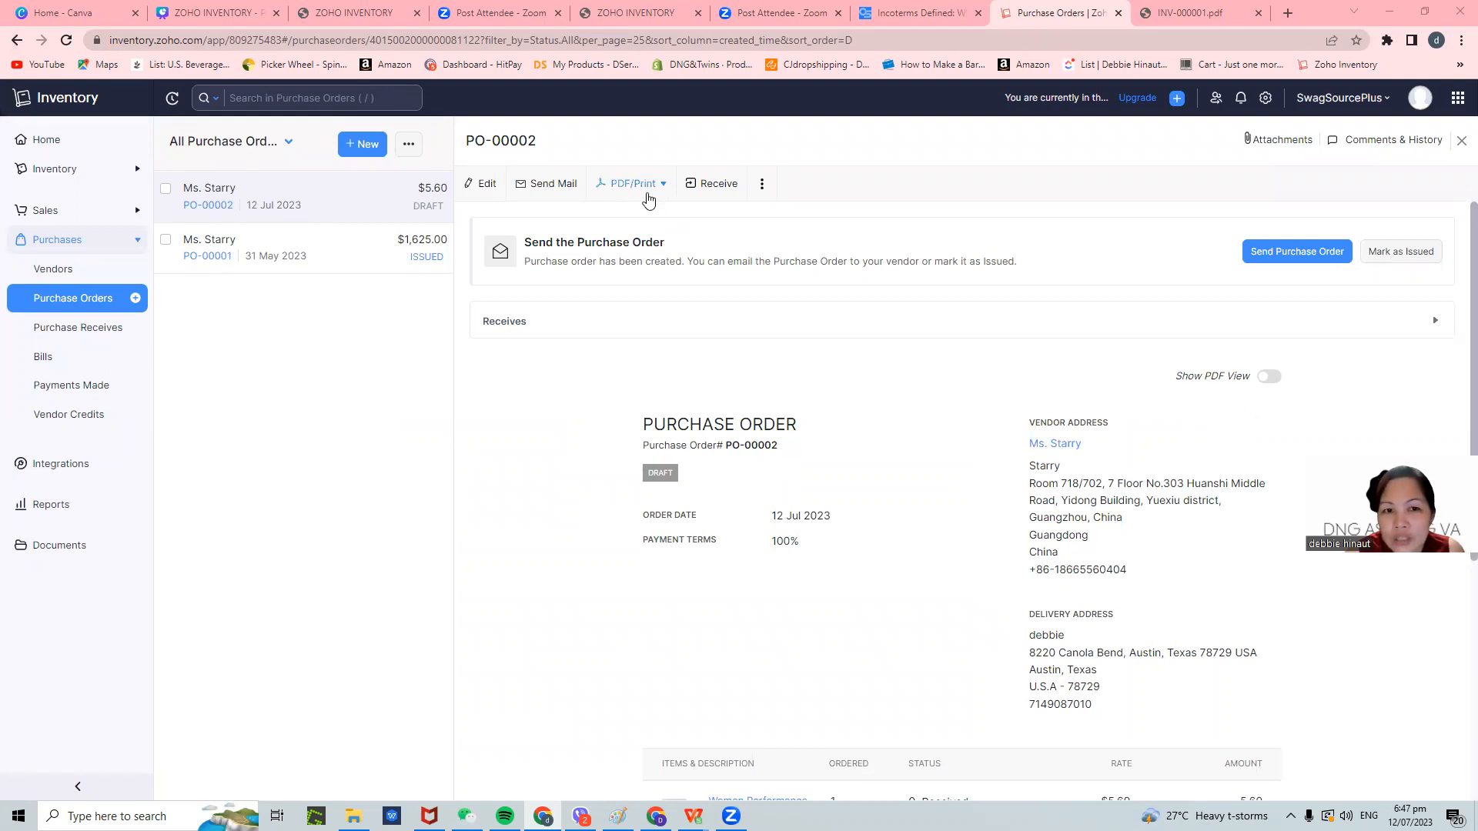
# - Download PO-00002 as PO-00002.pdf and open the downloaded file
pyautogui.click(647, 193)
pyautogui.click(629, 220)
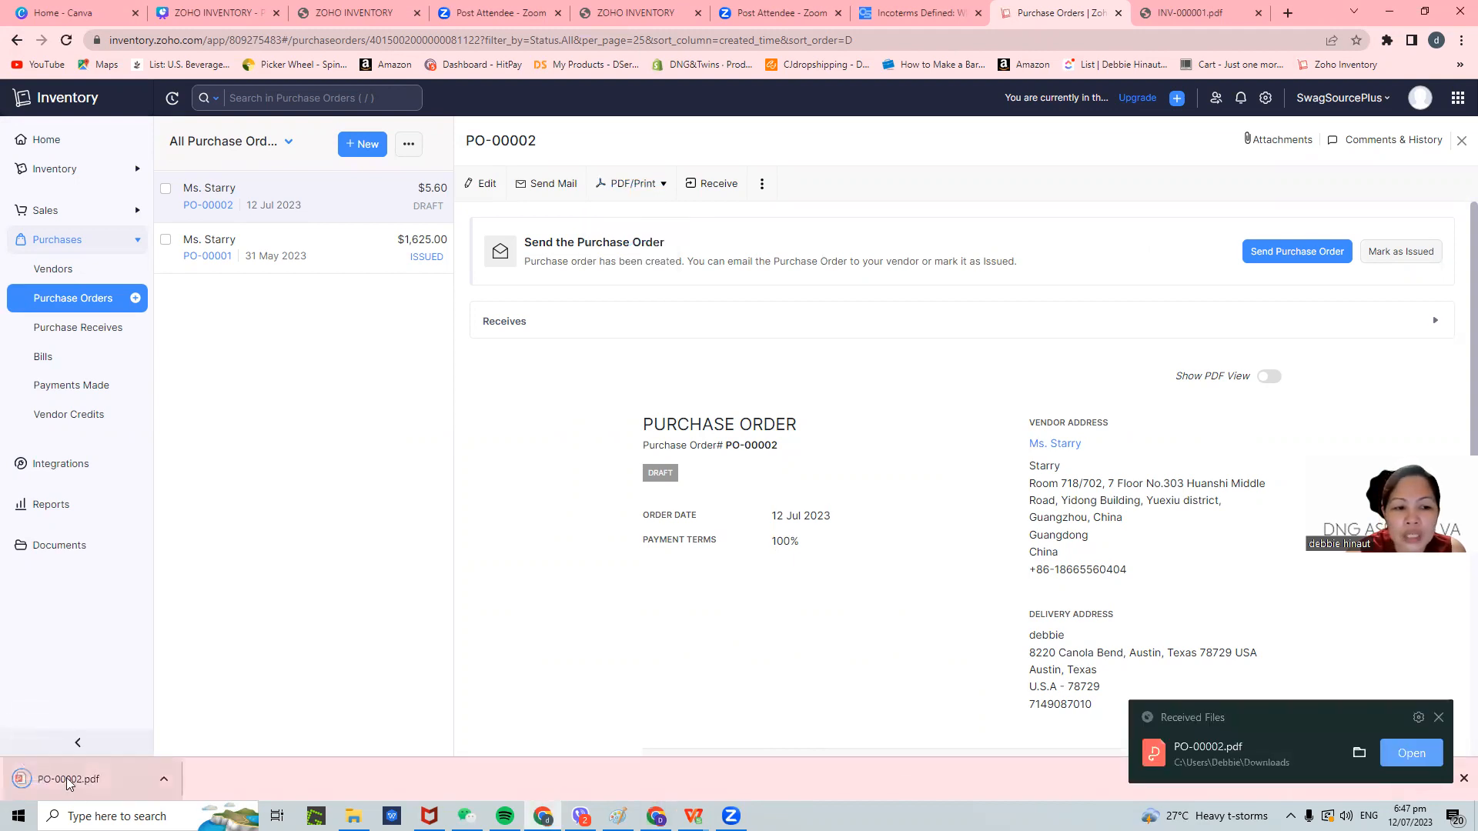
pyautogui.click(67, 778)
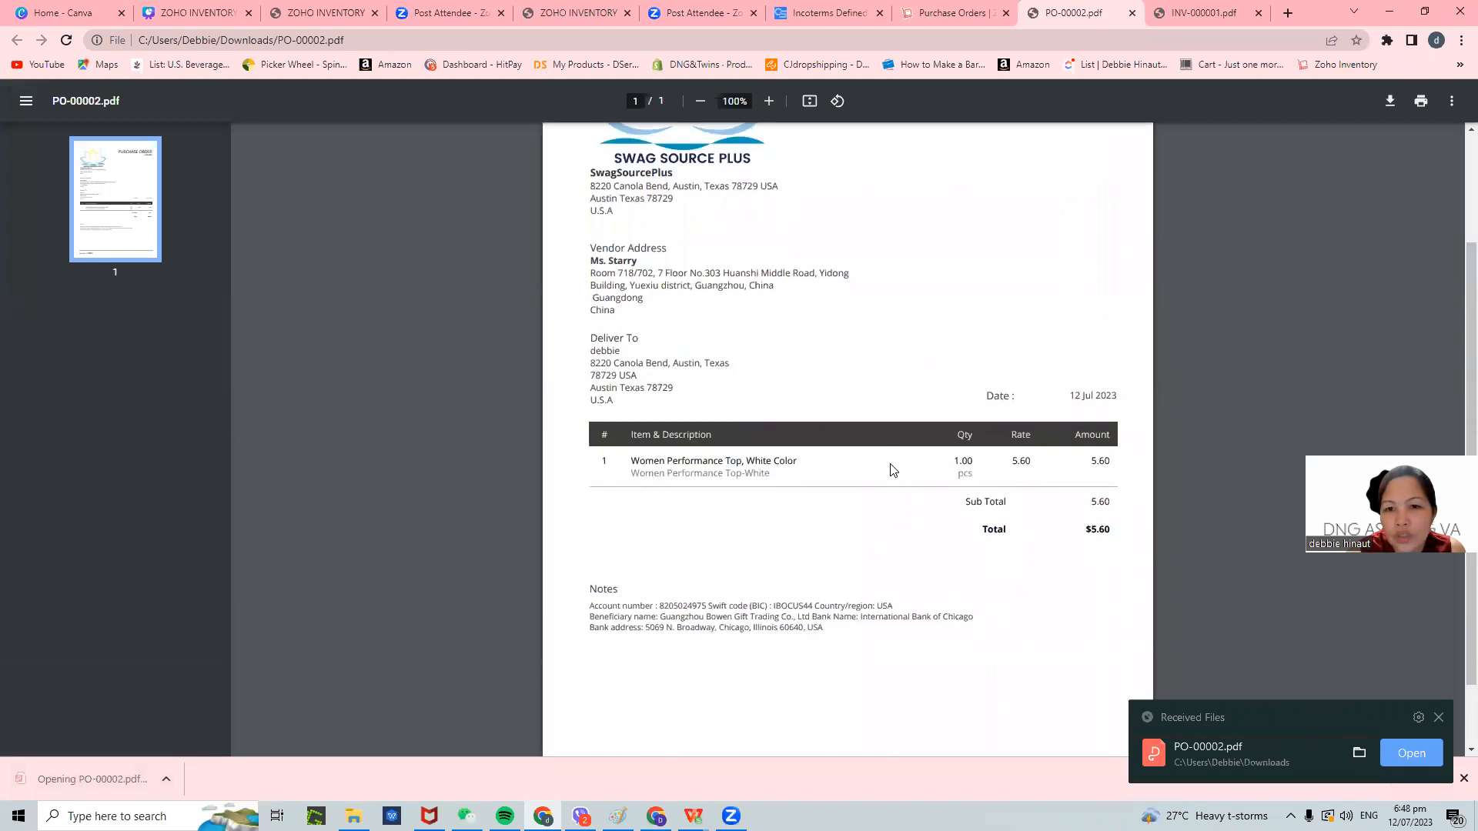
# - Scroll through the PO-00002 PDF, then return to the purchase order in Zoho Inventory
pyautogui.scroll(-3, 893, 470)
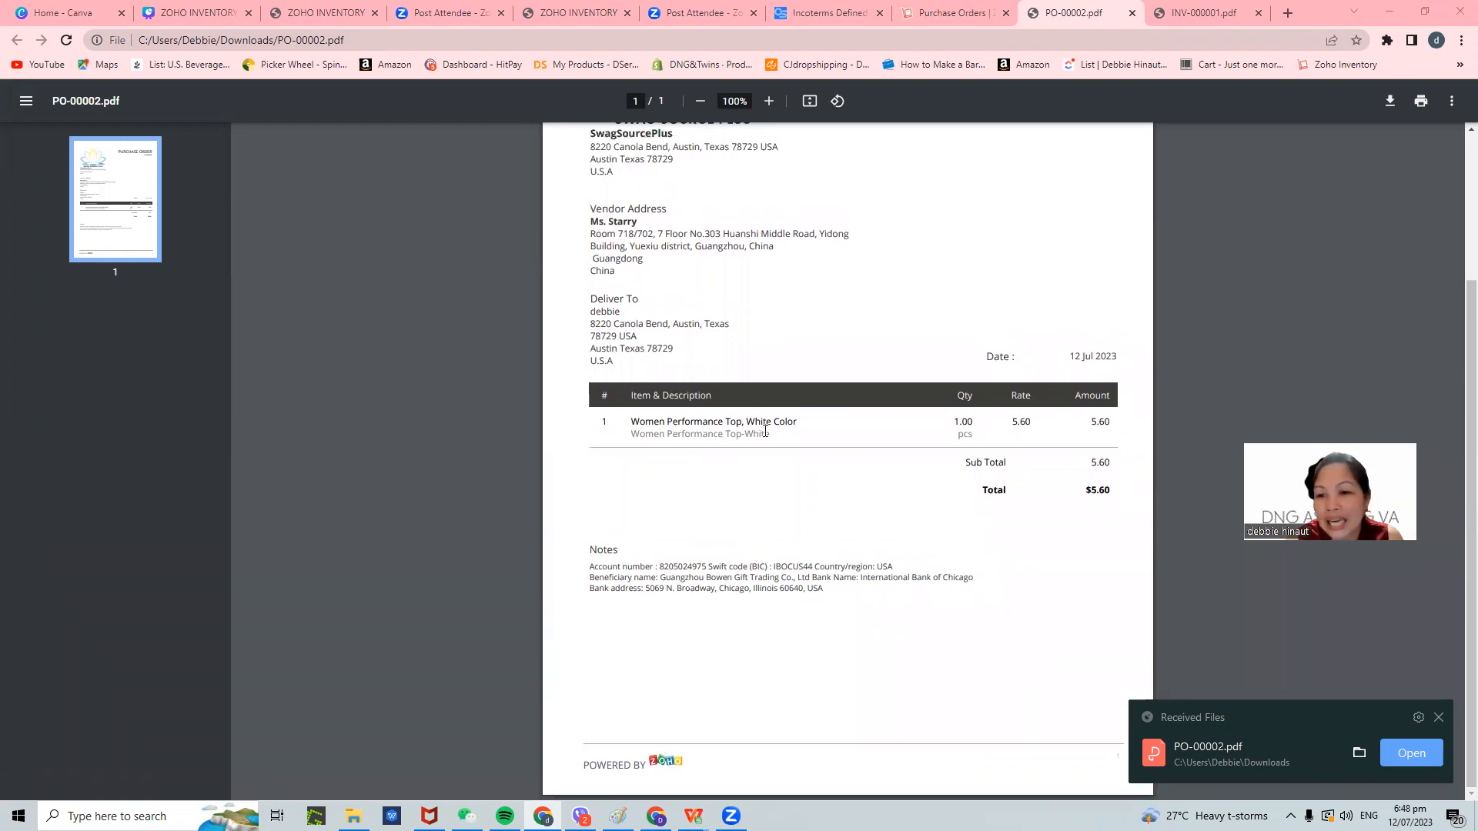
pyautogui.click(940, 13)
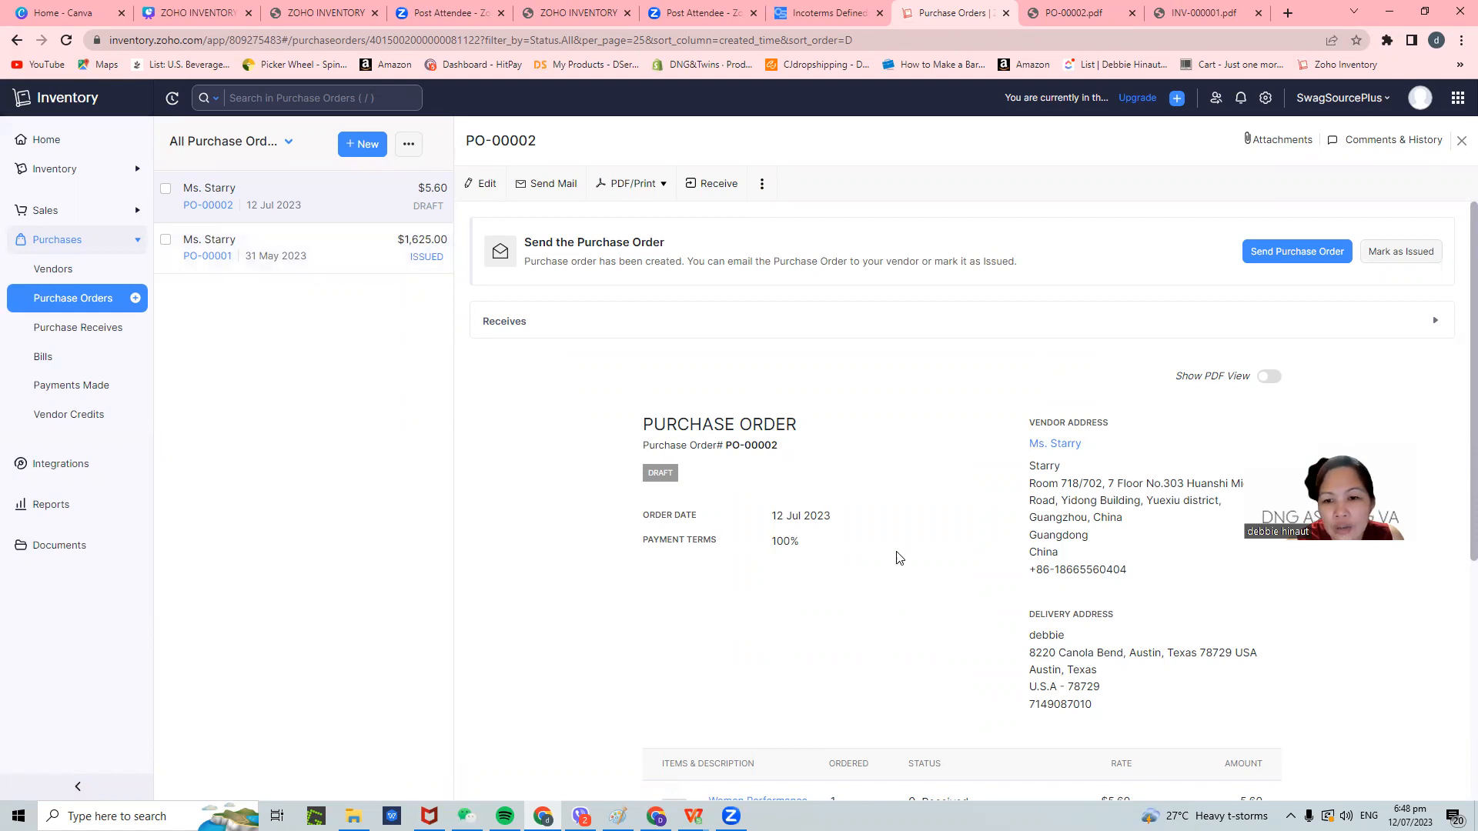
# - Review the draft PO-00002 details, then go to the general Reports list
pyautogui.scroll(-5, 899, 558)
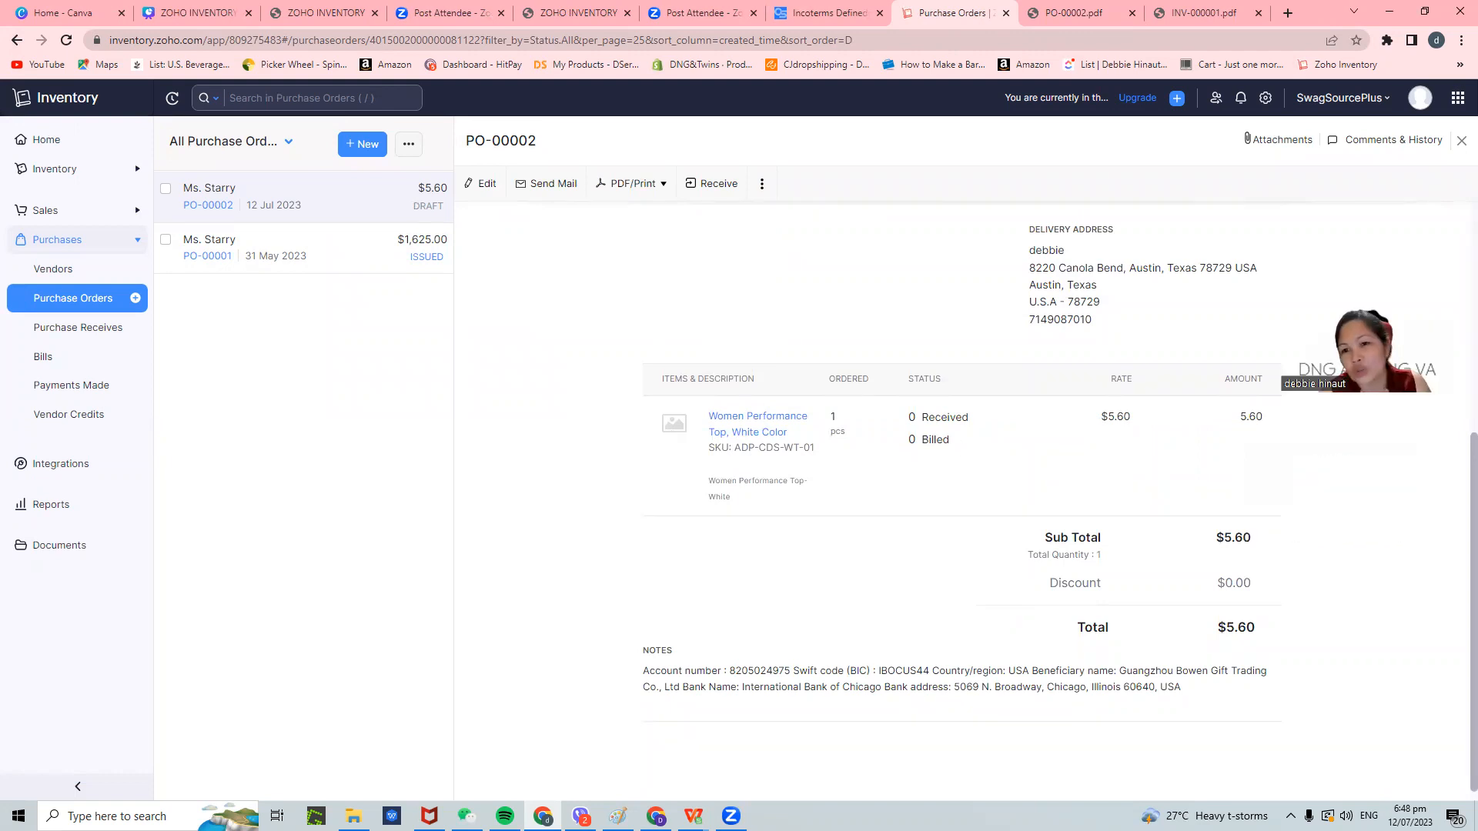
pyautogui.scroll(5, 1159, 467)
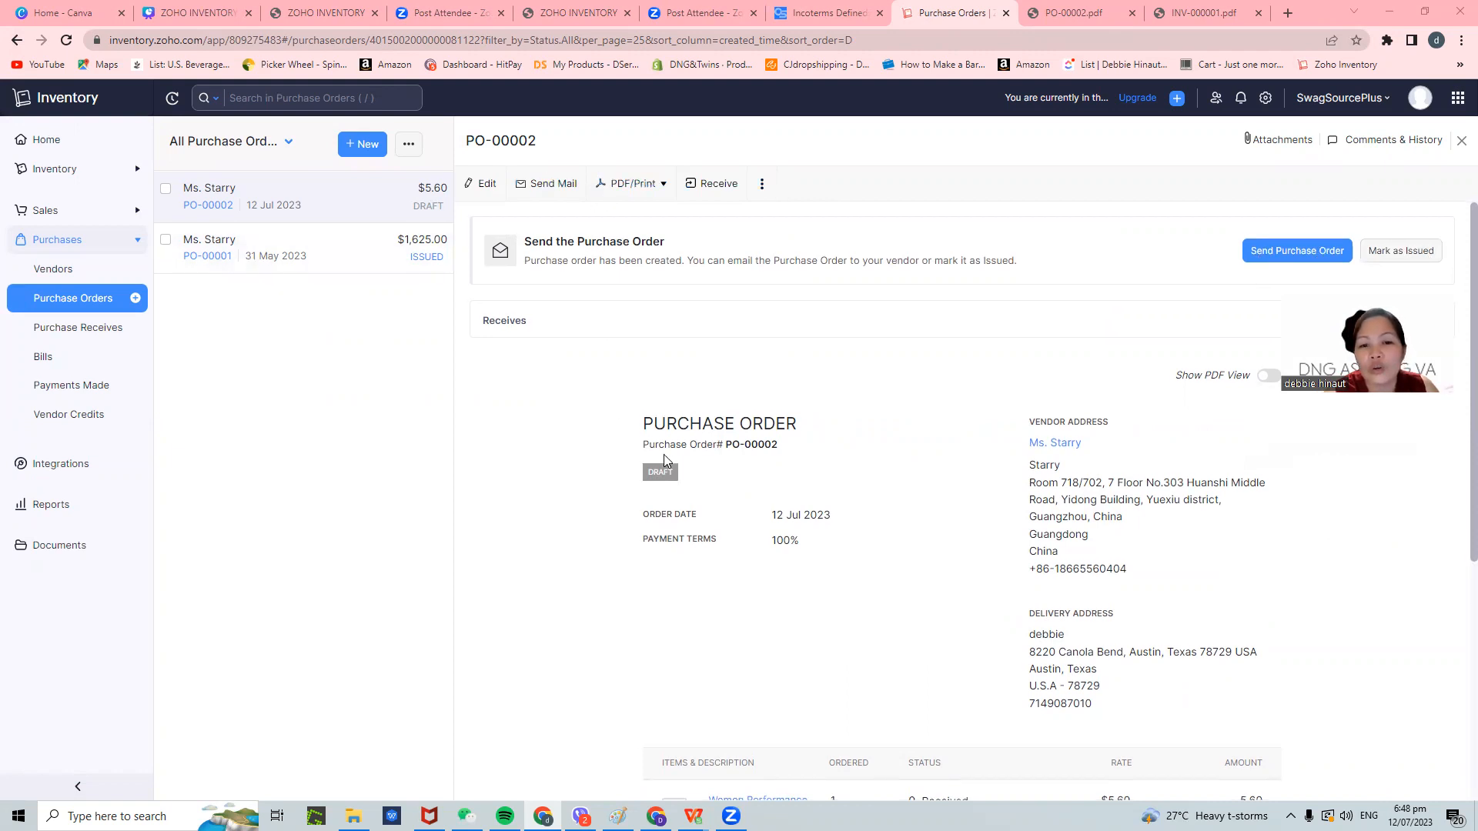
pyautogui.scroll(-1, 761, 369)
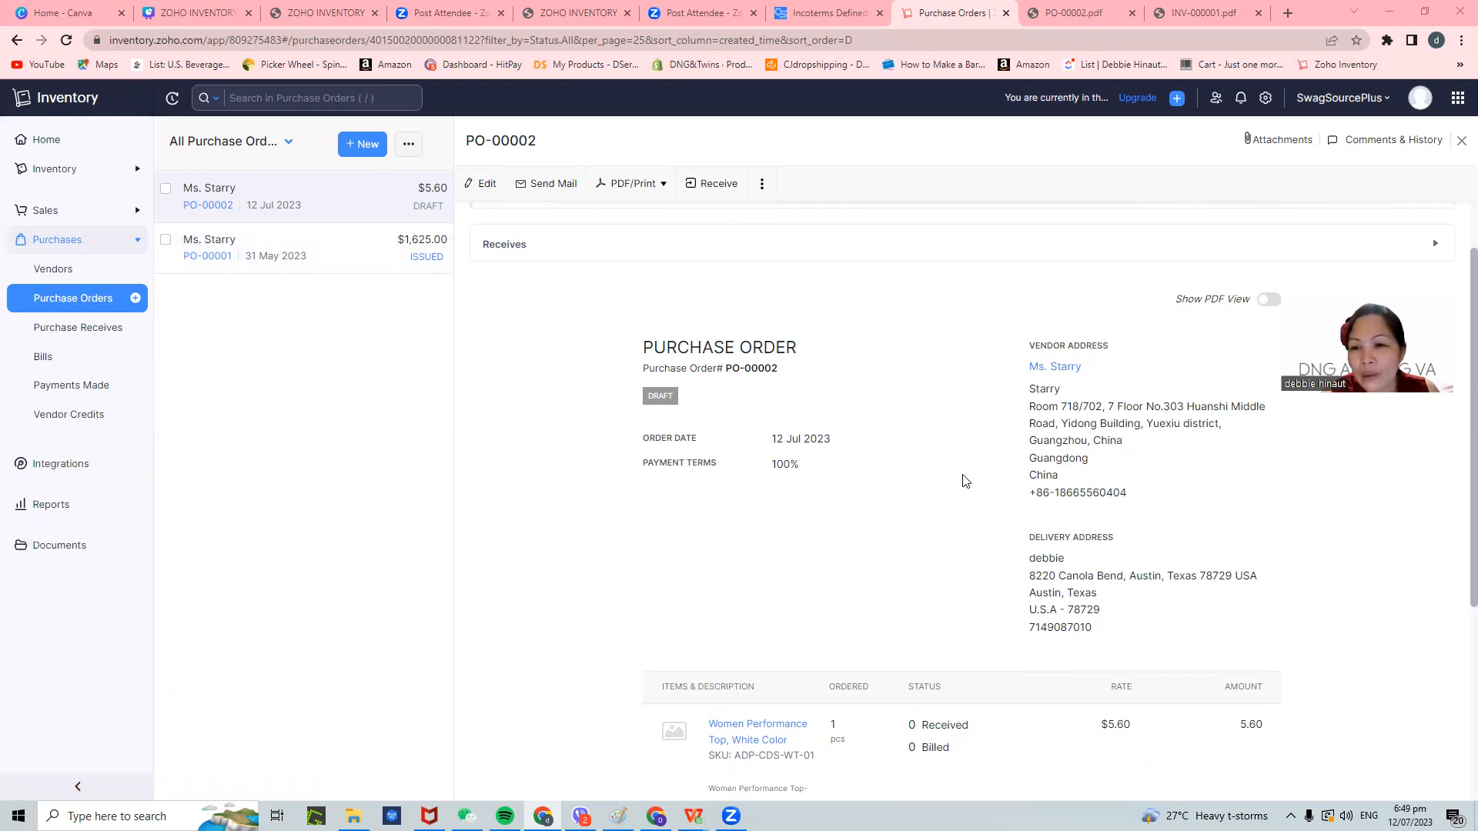
pyautogui.scroll(1, 967, 481)
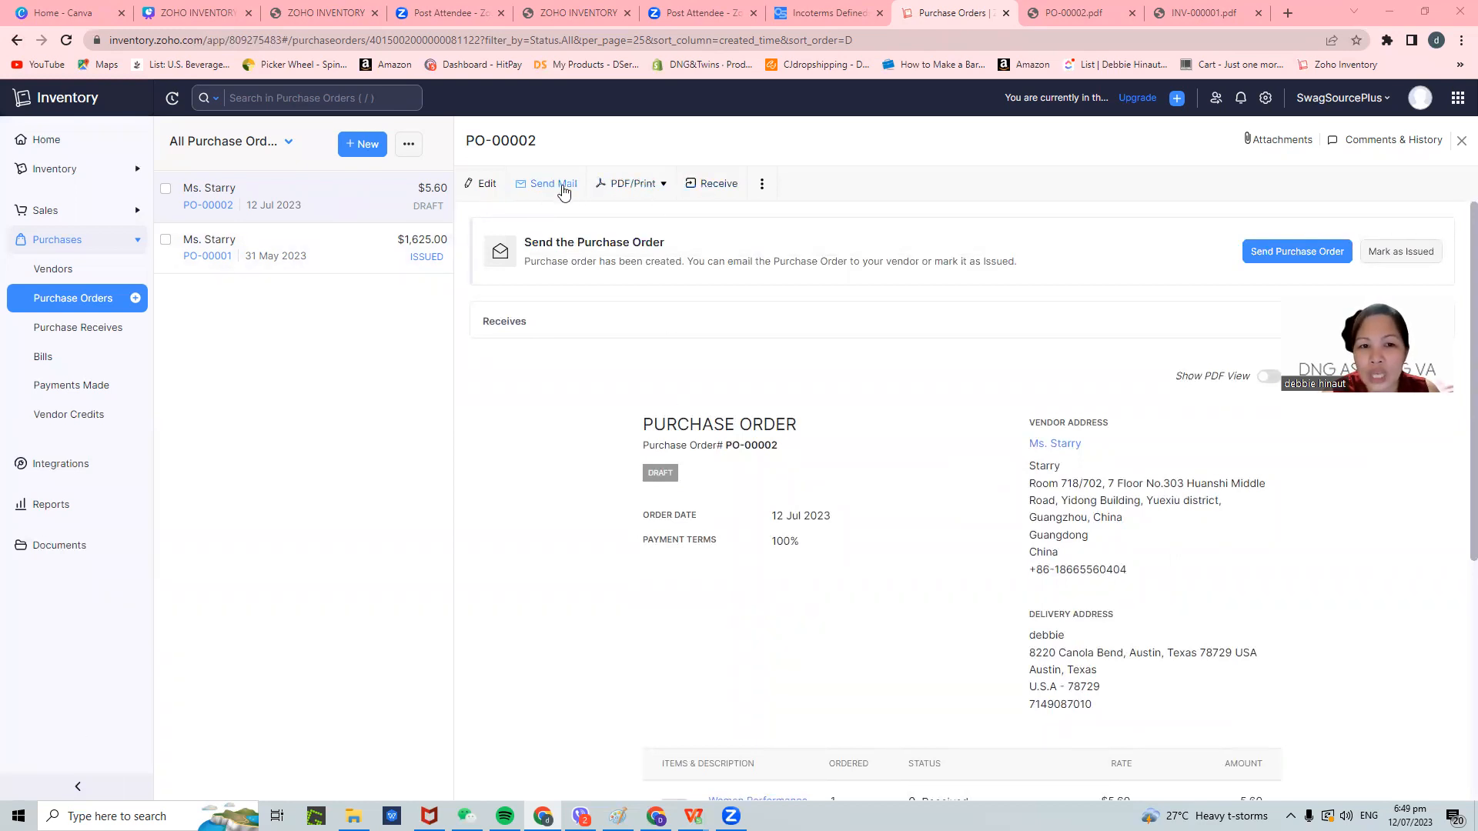
pyautogui.scroll(-4, 918, 405)
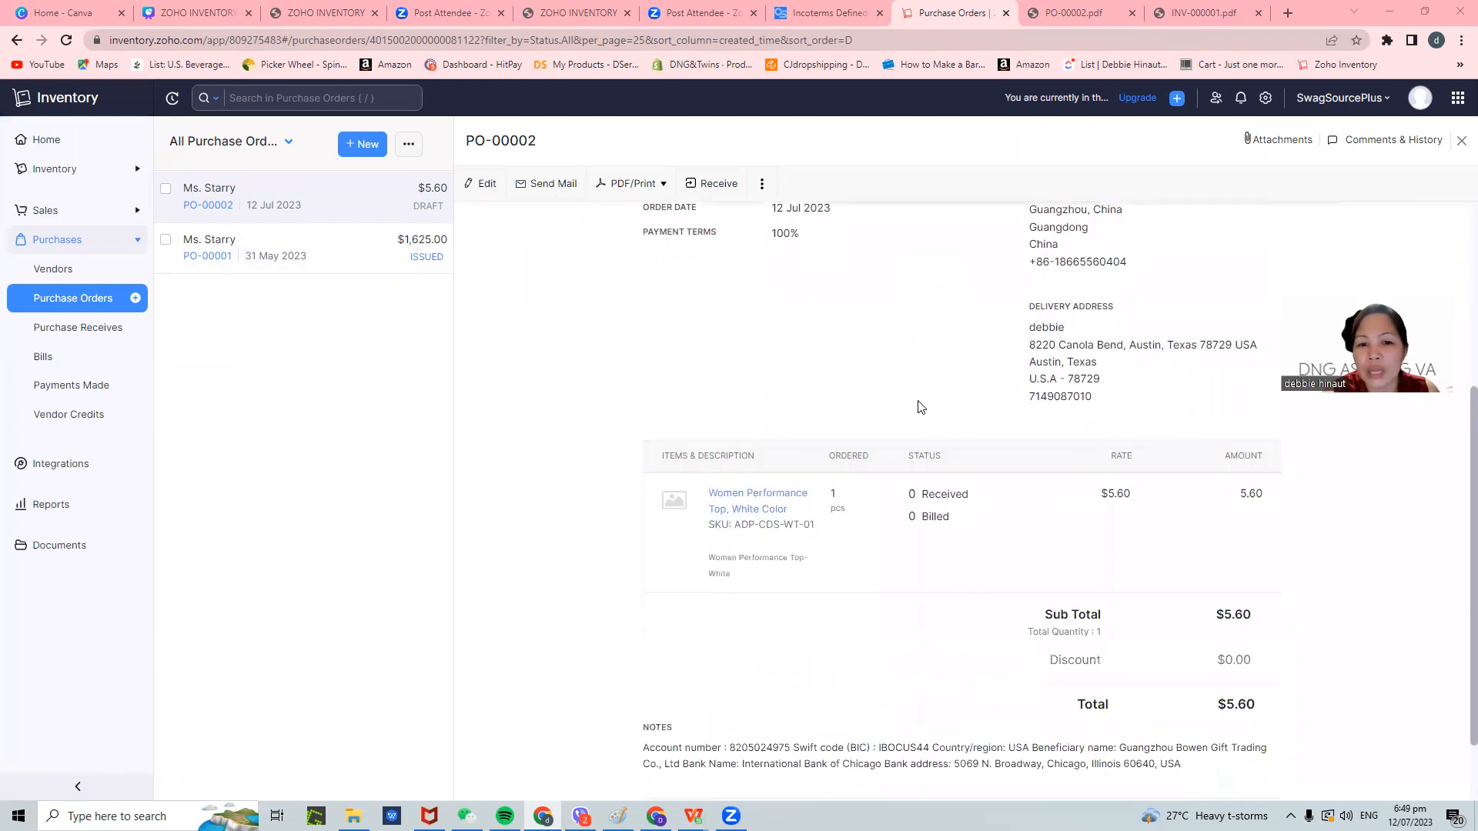
pyautogui.scroll(4, 988, 527)
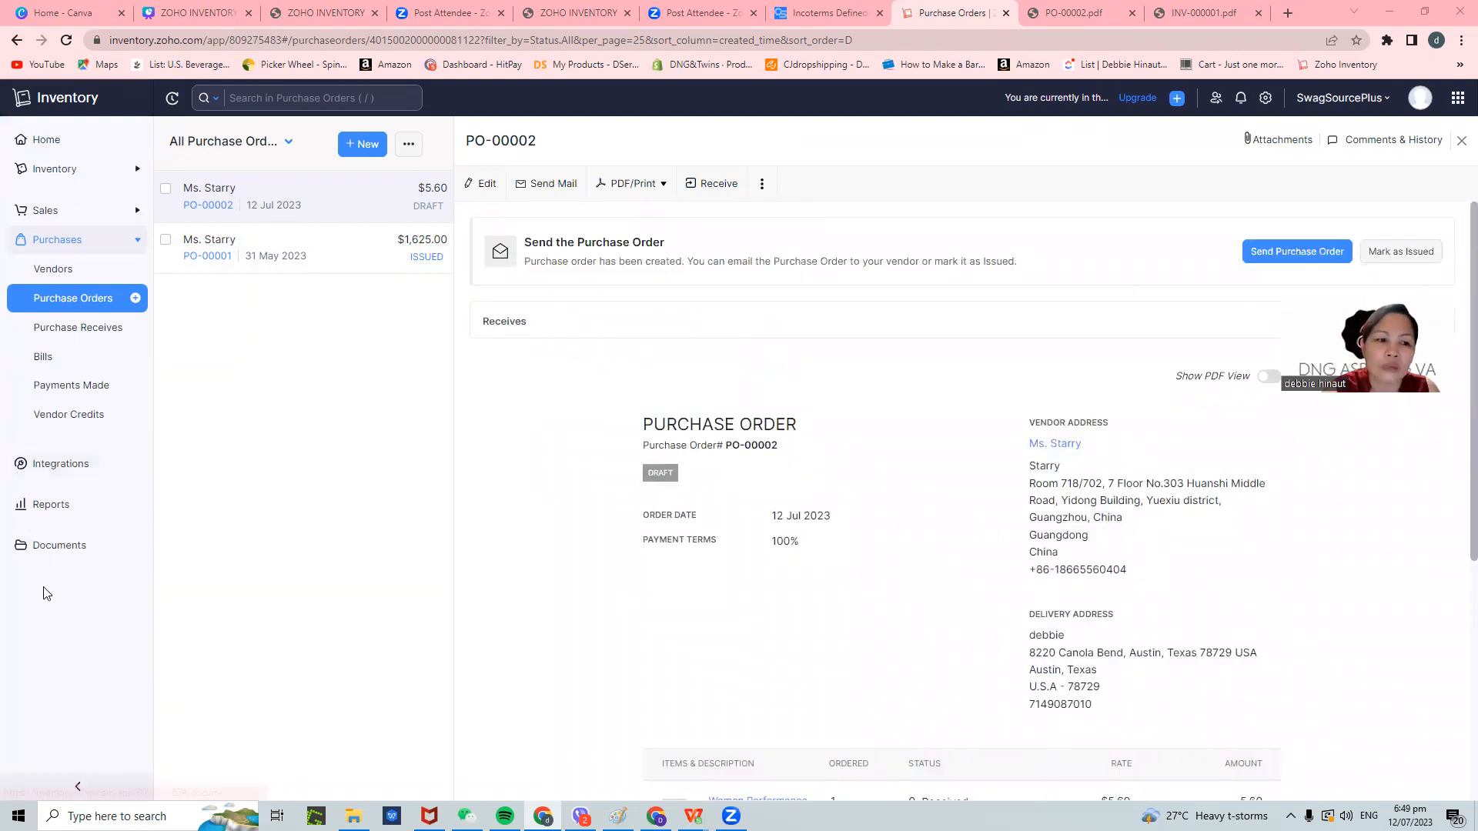
pyautogui.click(58, 505)
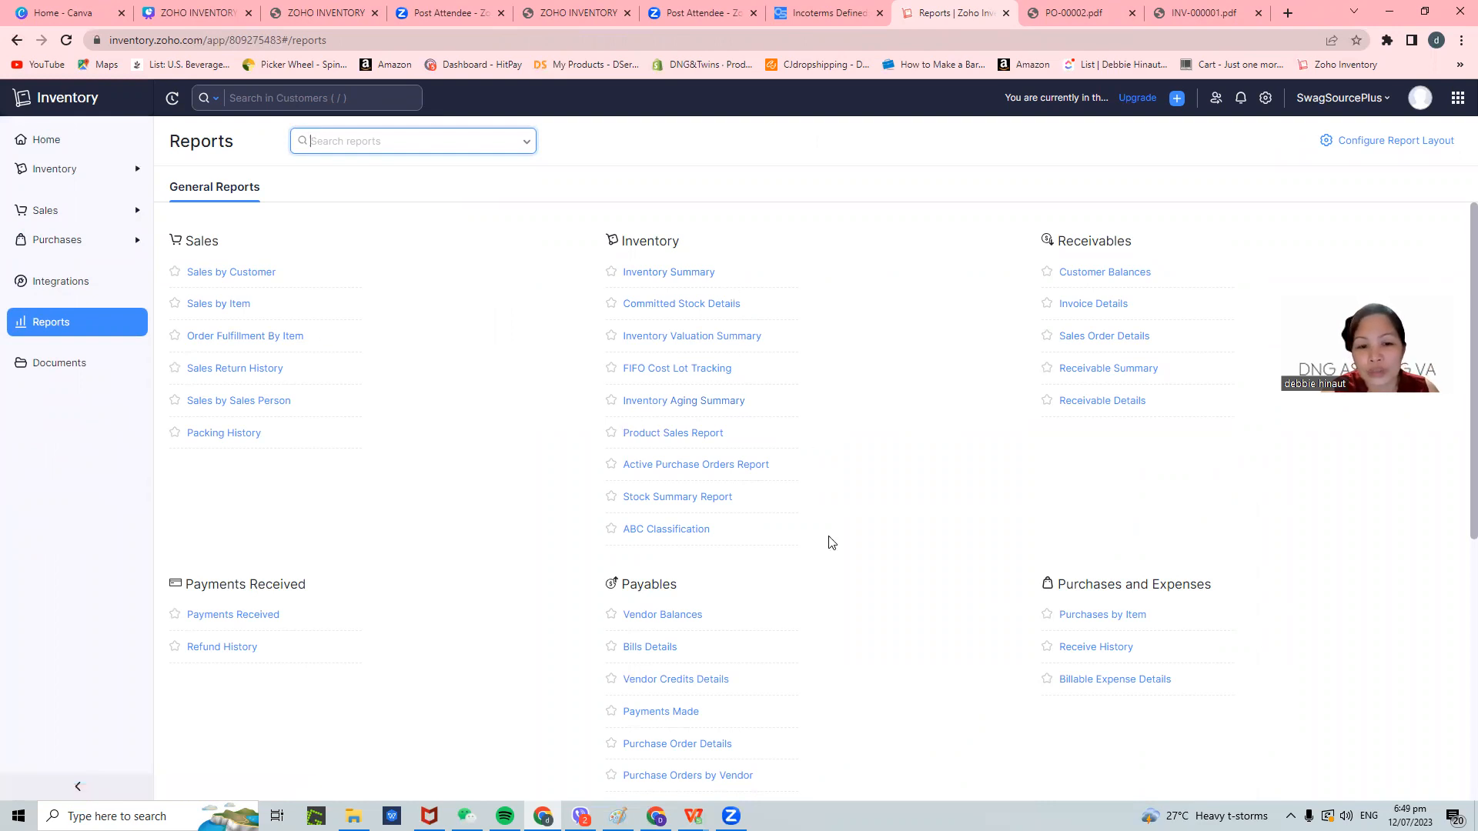
# - Peek at Payments Received, then open the Inventory Summary report as of 12 Jul 2023
pyautogui.click(259, 625)
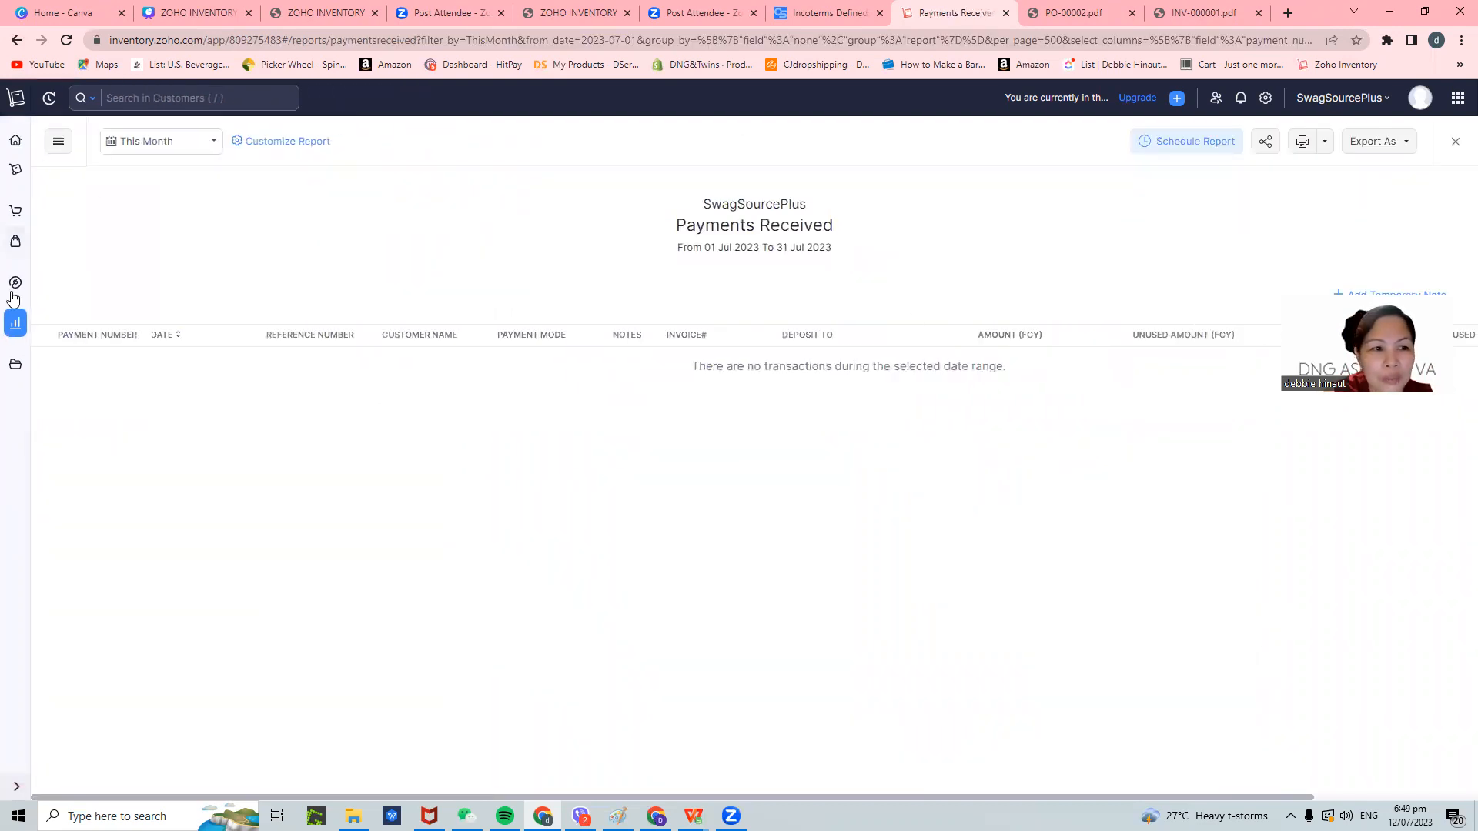
pyautogui.click(15, 322)
pyautogui.click(680, 284)
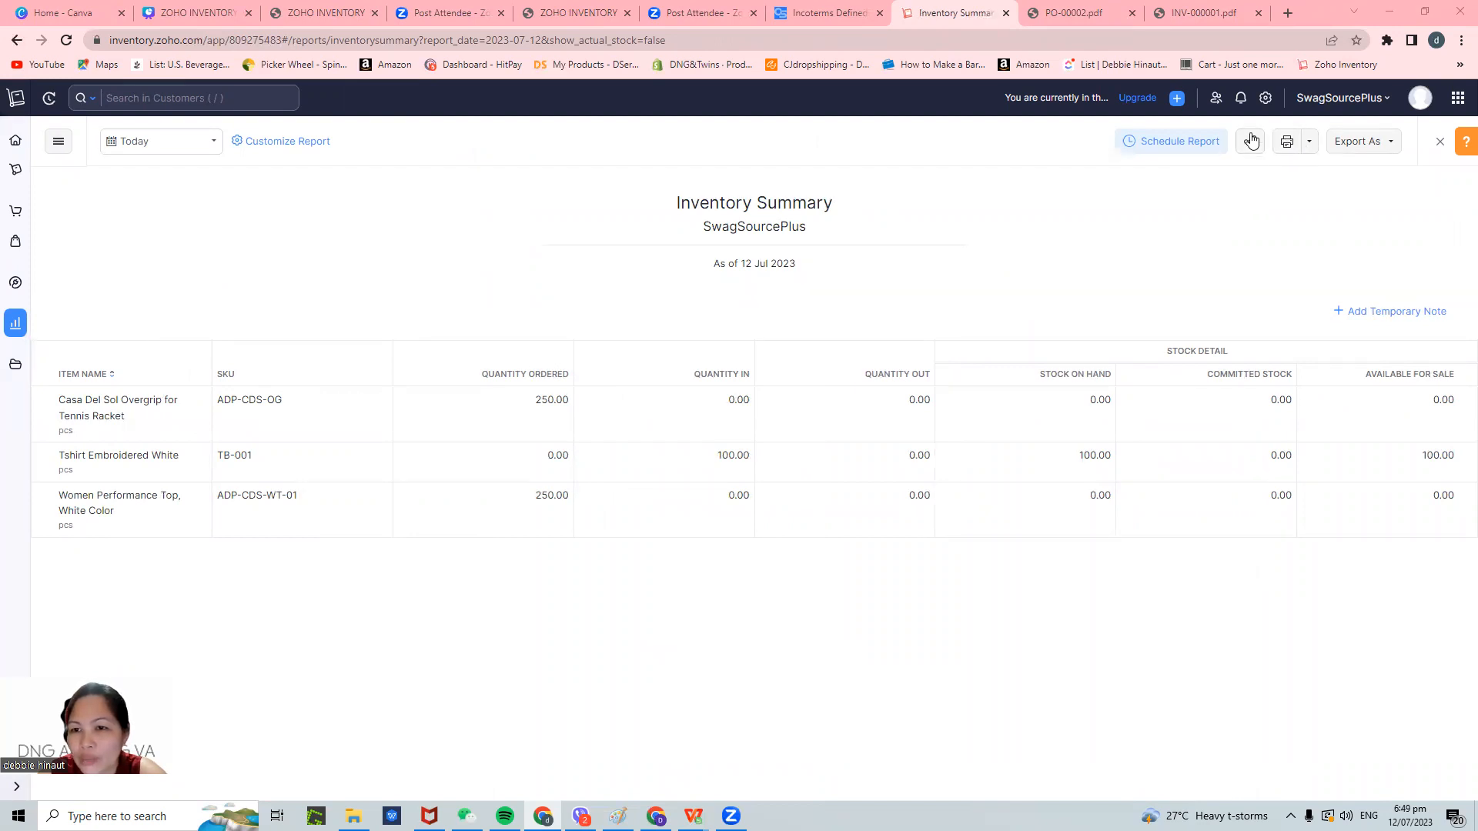
# - Export the Inventory Summary report as PDF and open the downloaded zom_inventory.pdf
pyautogui.click(1308, 147)
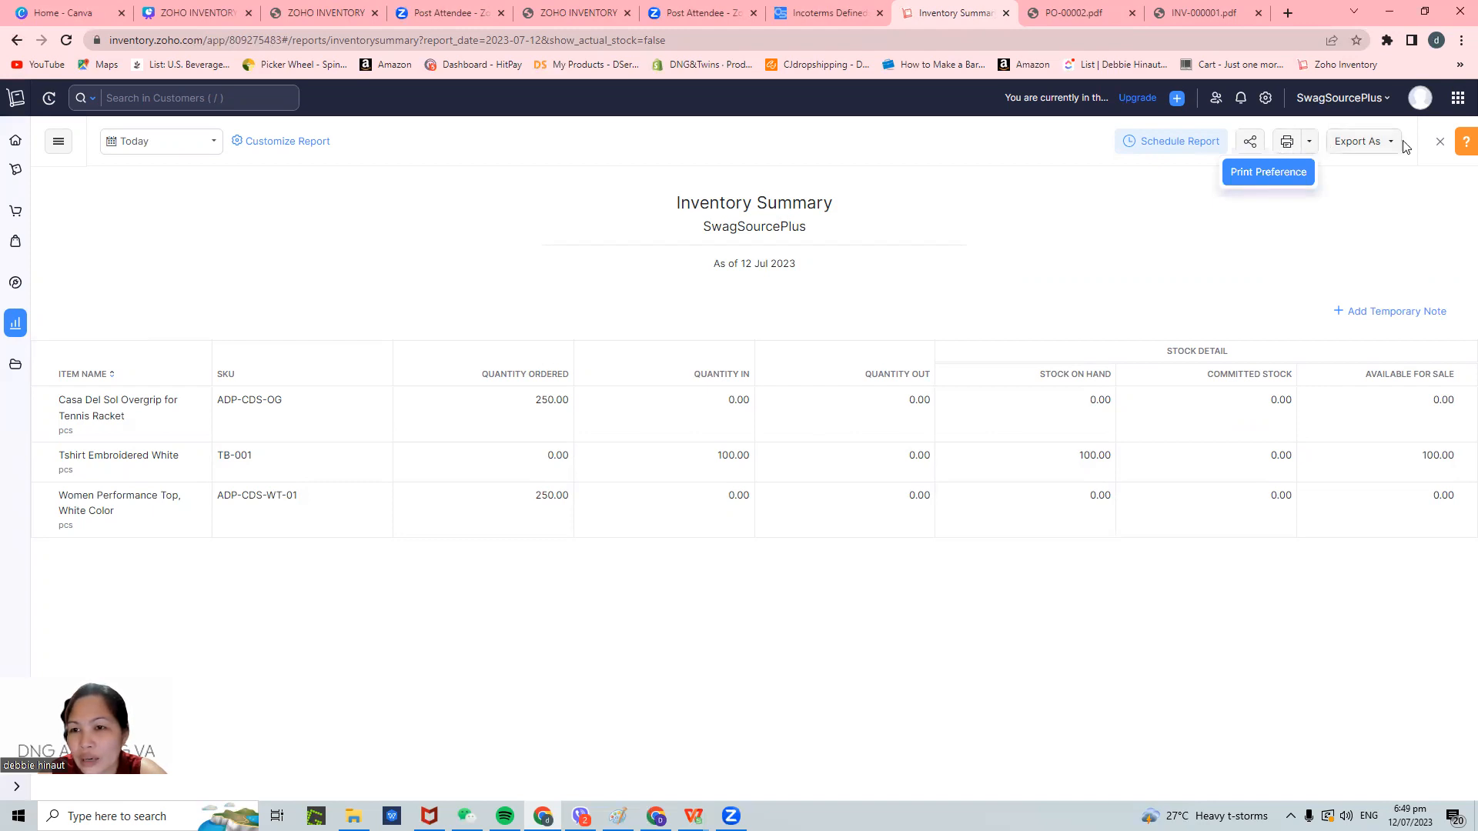
pyautogui.click(1374, 150)
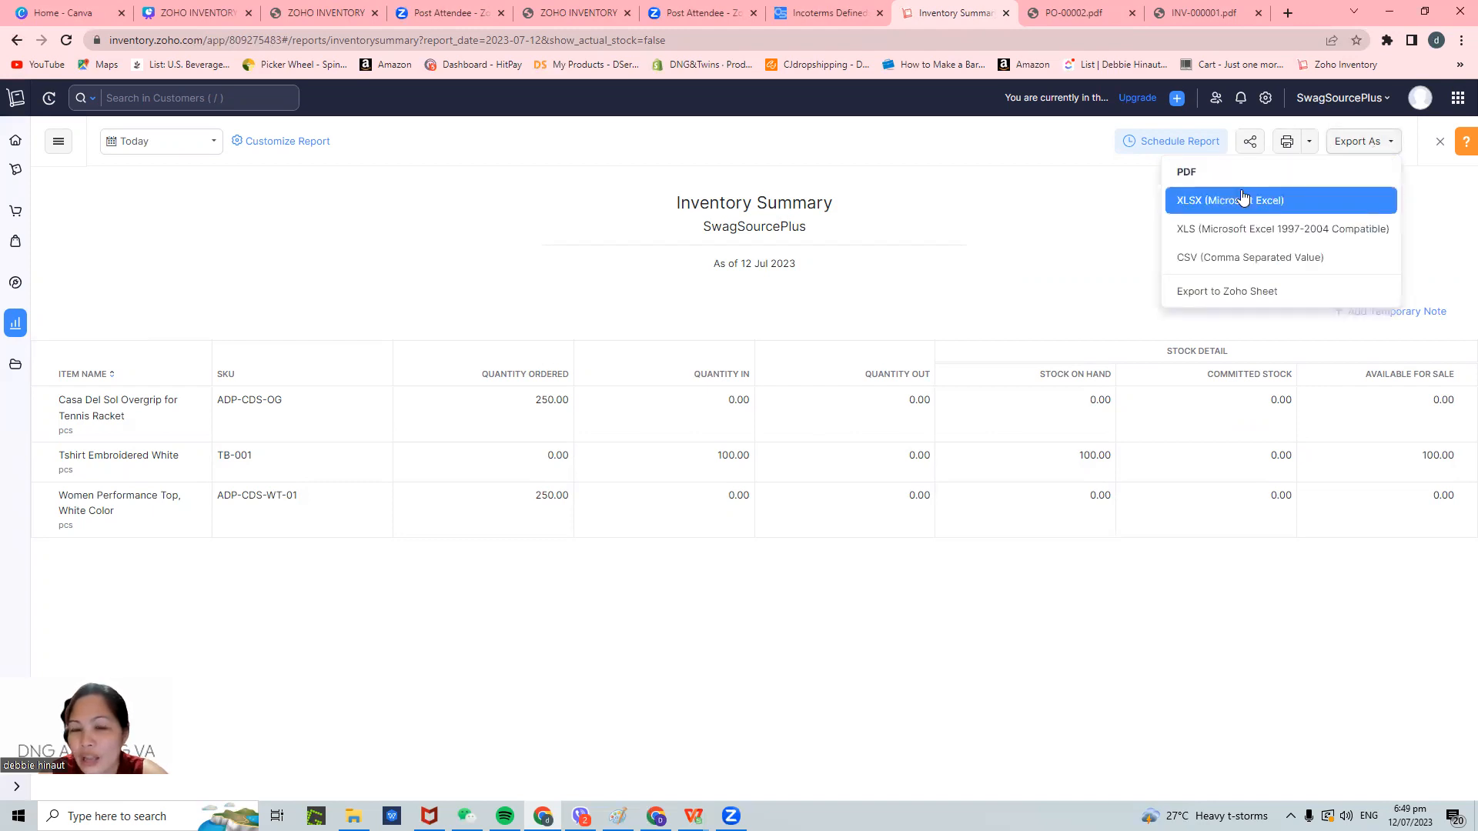
pyautogui.click(1186, 171)
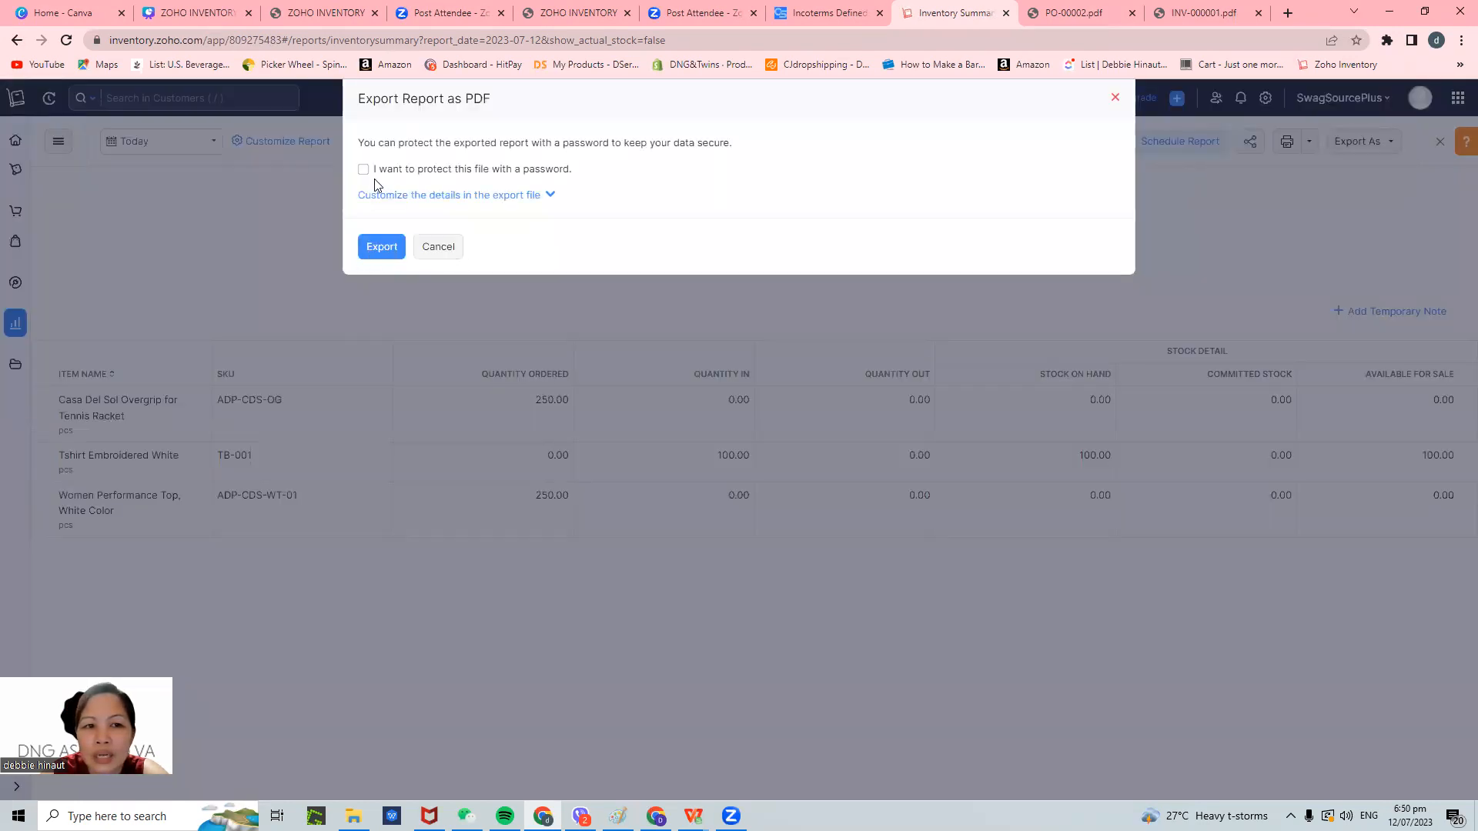
pyautogui.click(380, 246)
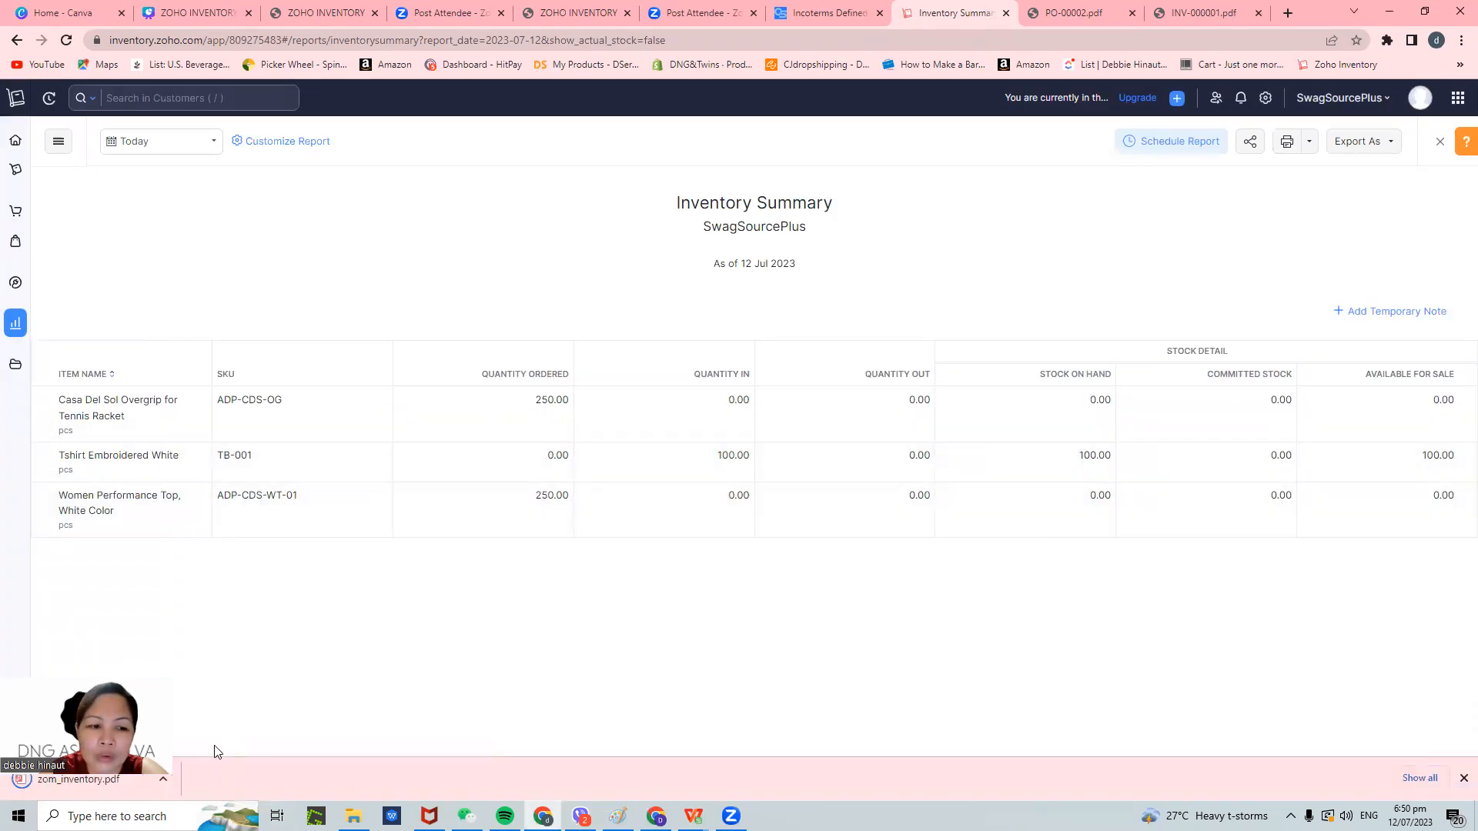
pyautogui.click(77, 779)
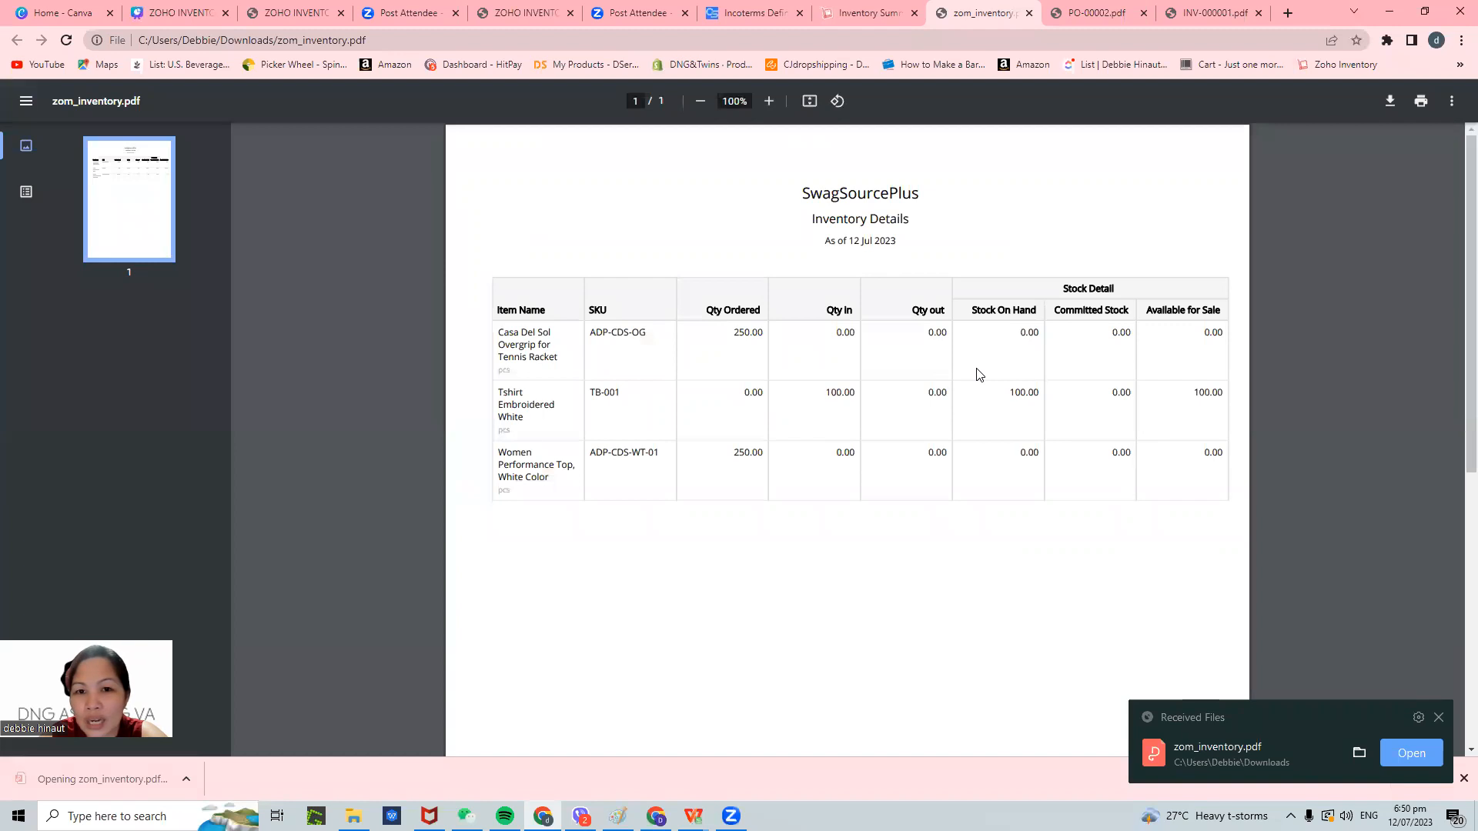
# - Export the Inventory Summary report as XLSX and open zom_inventory.xlsx in WPS Office
pyautogui.click(879, 13)
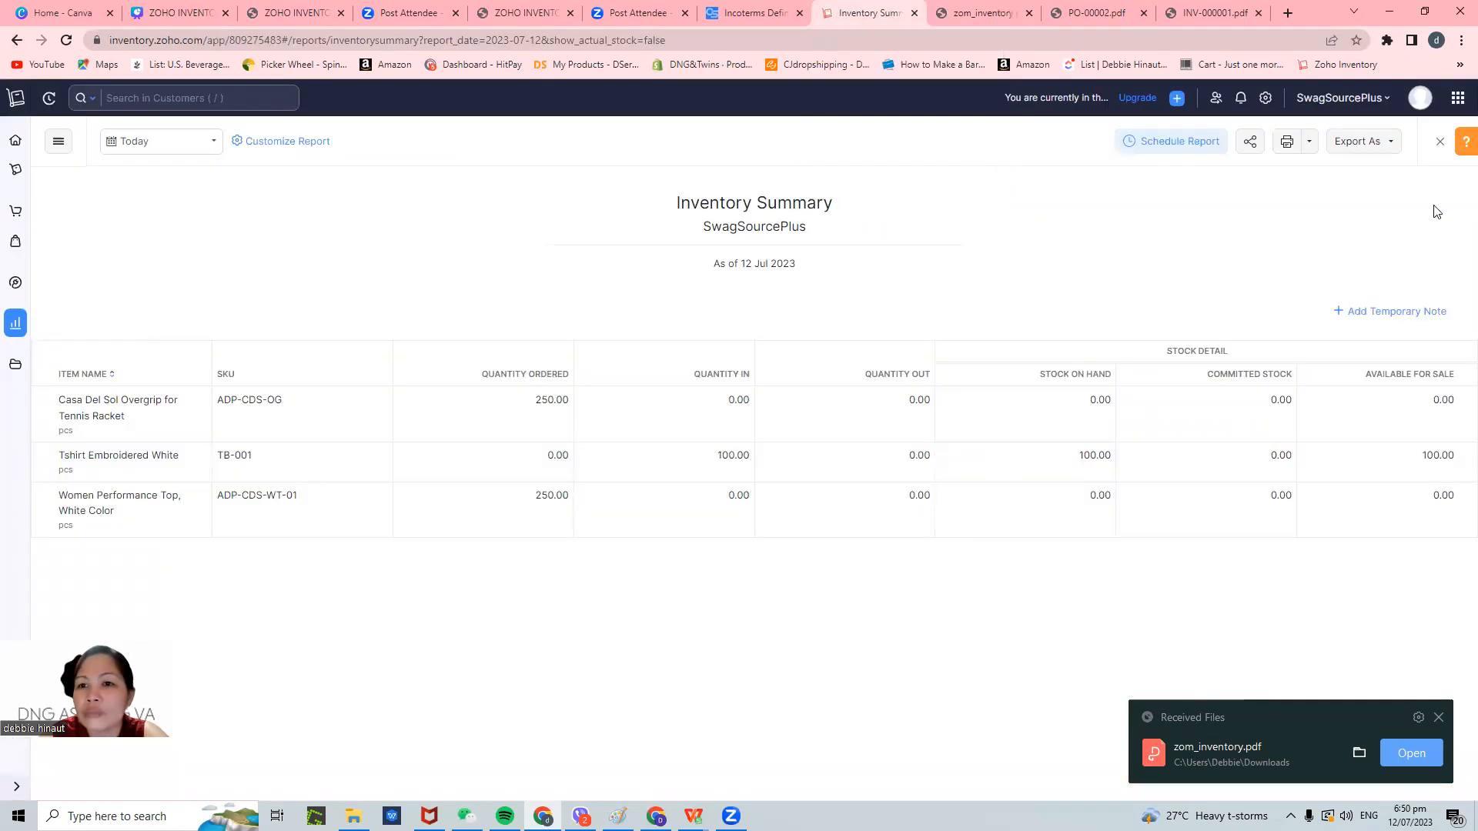
pyautogui.click(1312, 144)
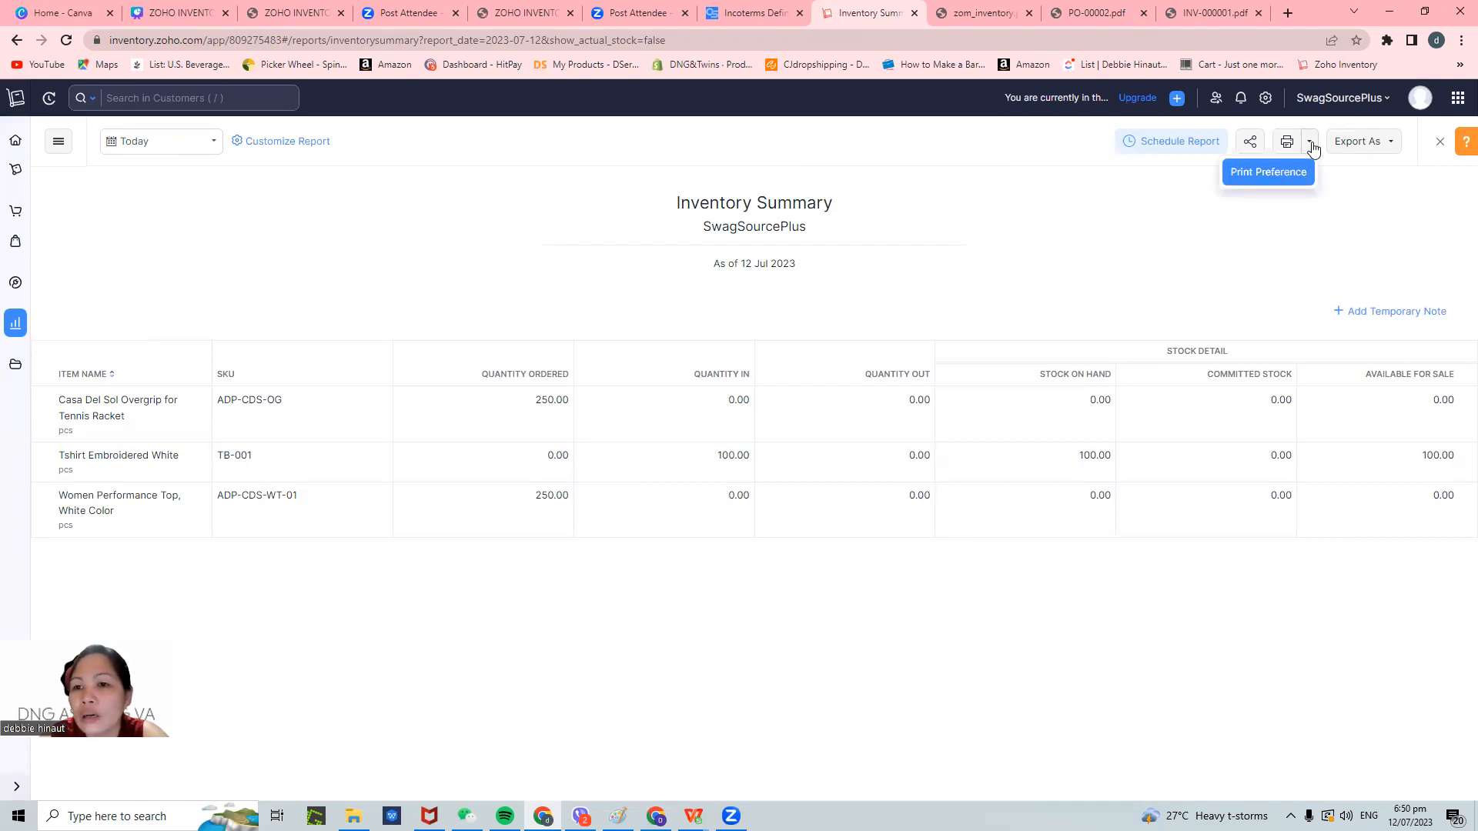
pyautogui.click(1378, 144)
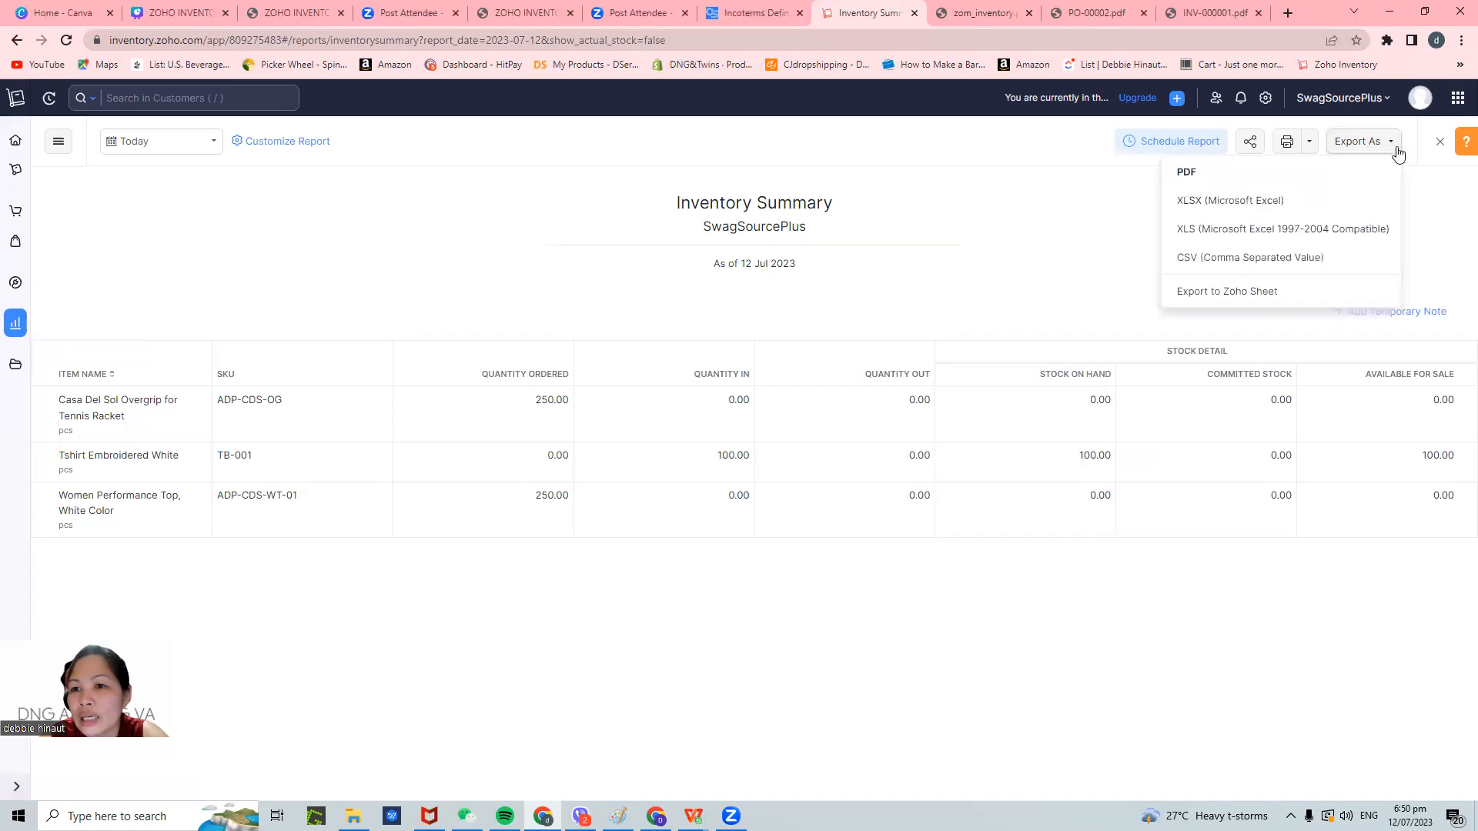
pyautogui.click(1249, 202)
pyautogui.click(389, 245)
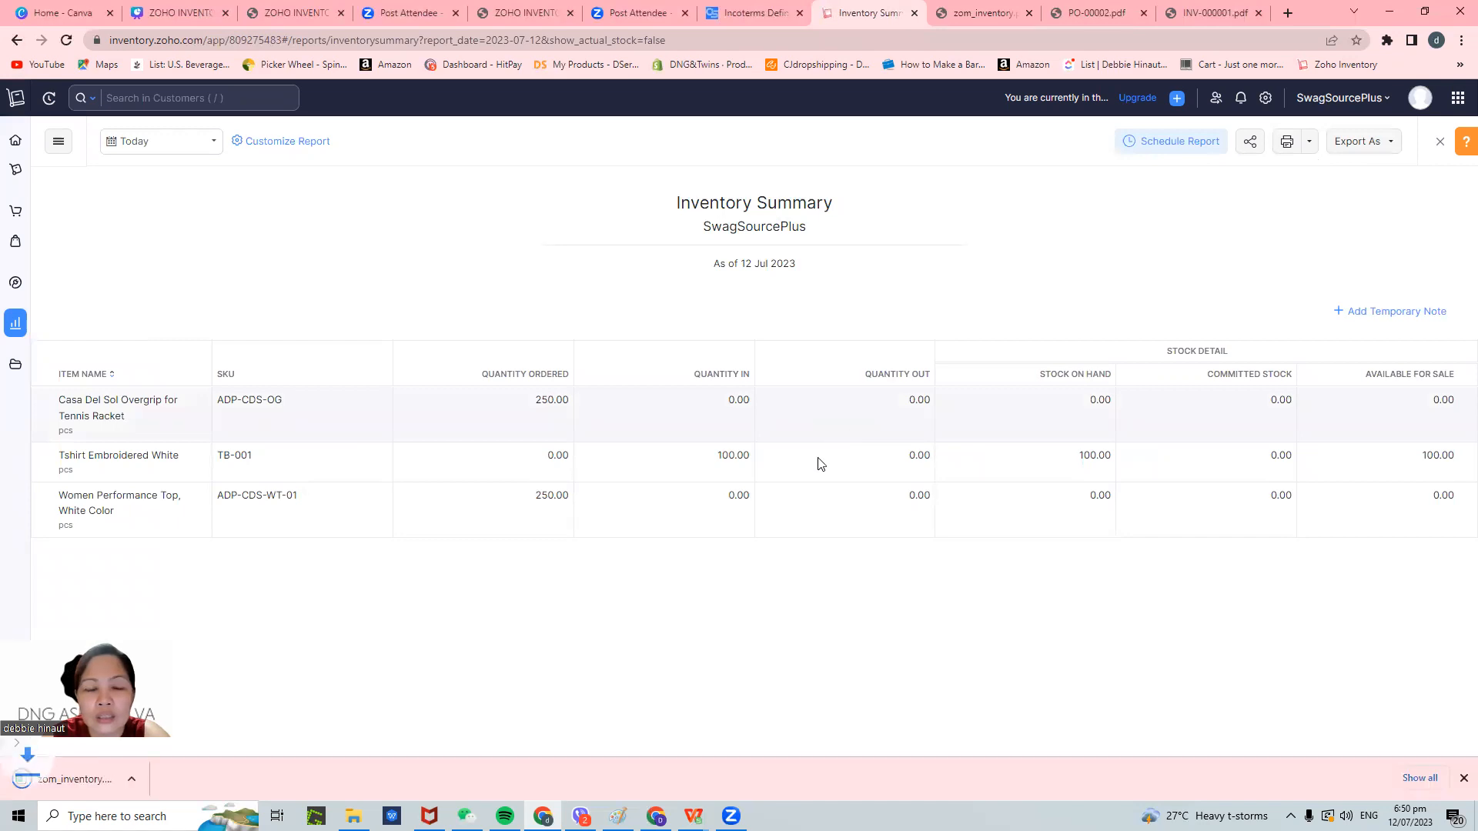
pyautogui.click(130, 779)
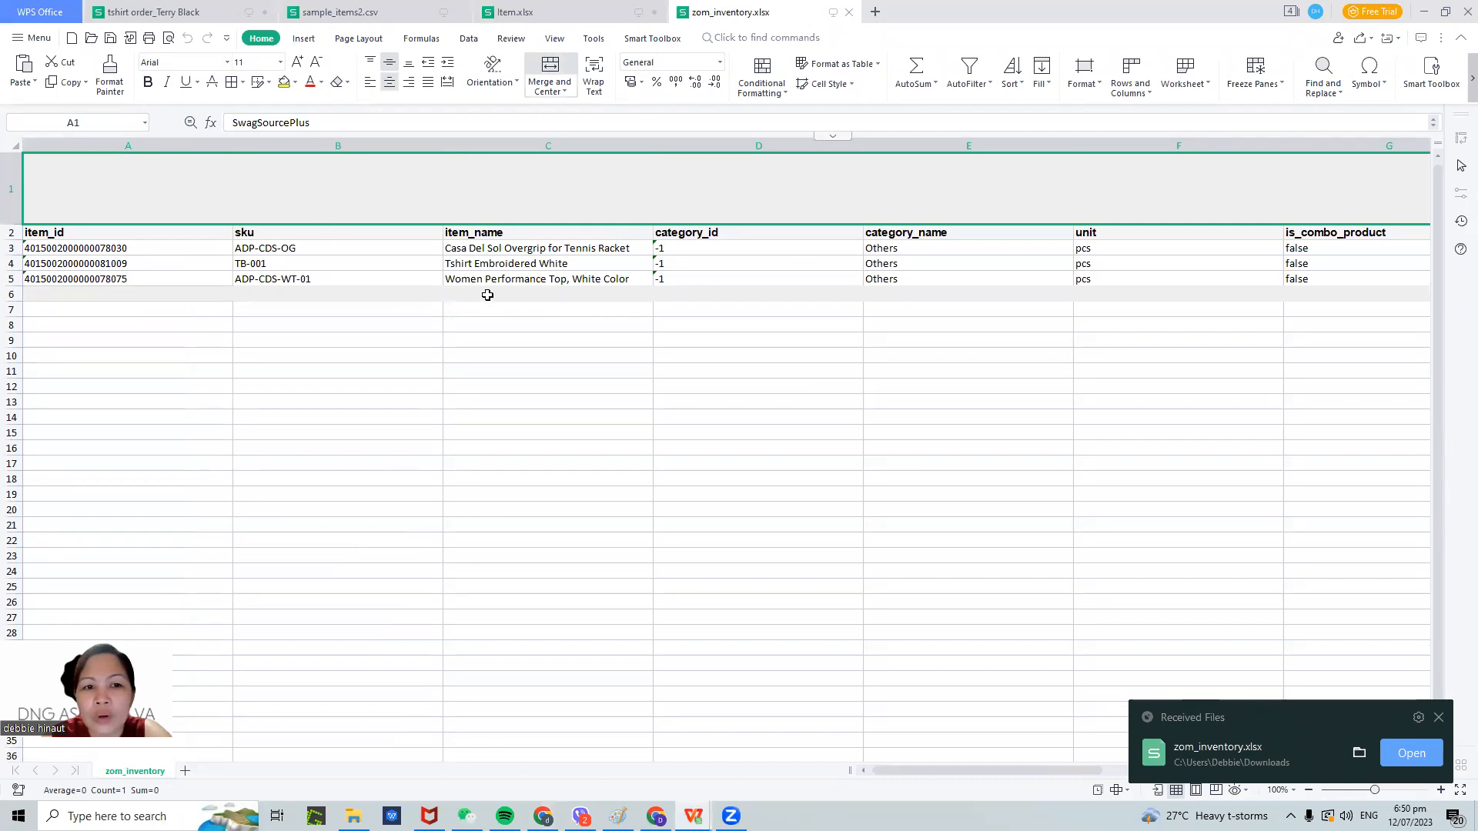
# - Check the first item's ID in A3 and name in C3, then minimize WPS Office
pyautogui.click(60, 245)
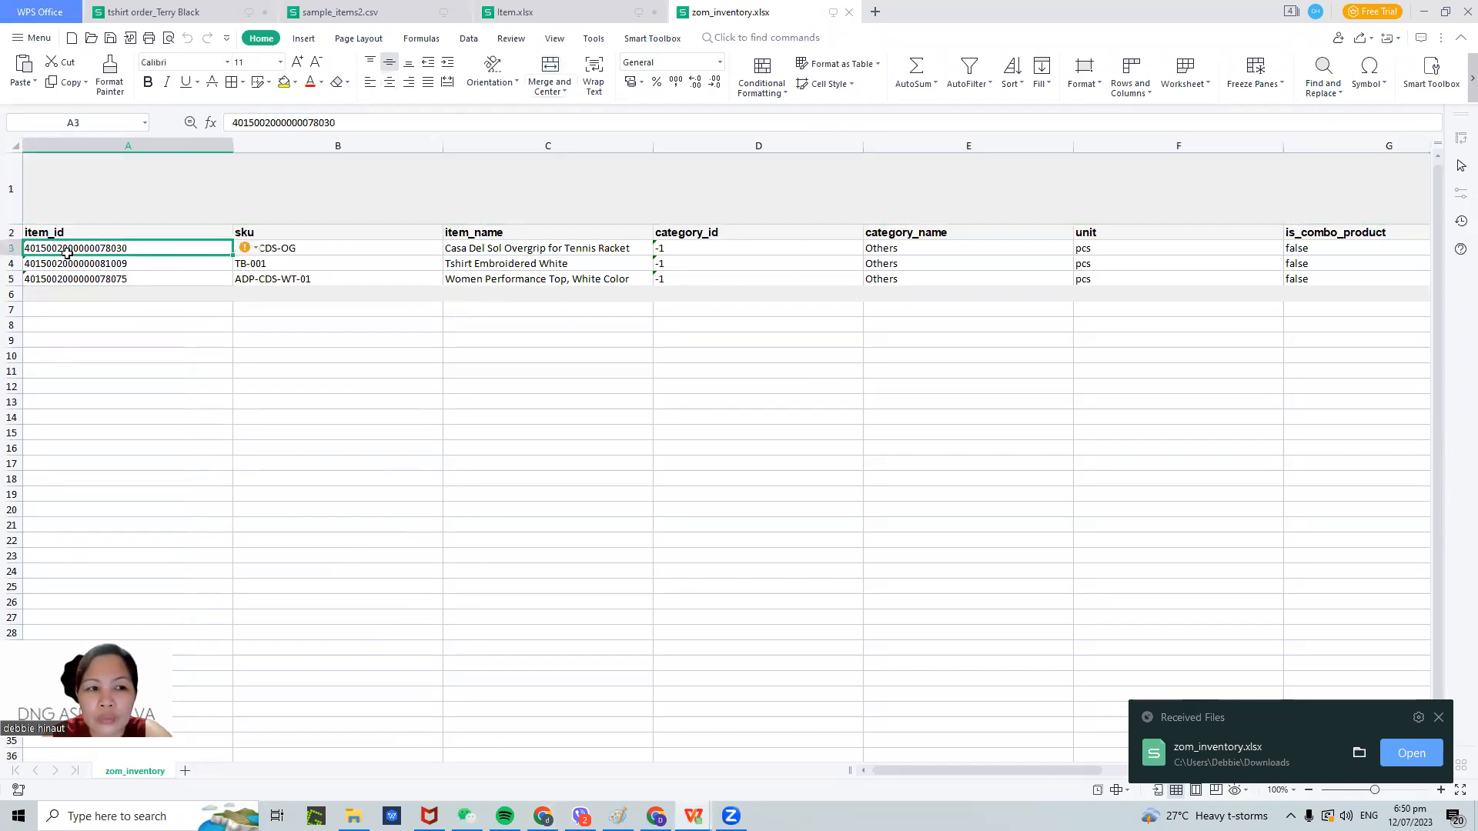
pyautogui.click(544, 252)
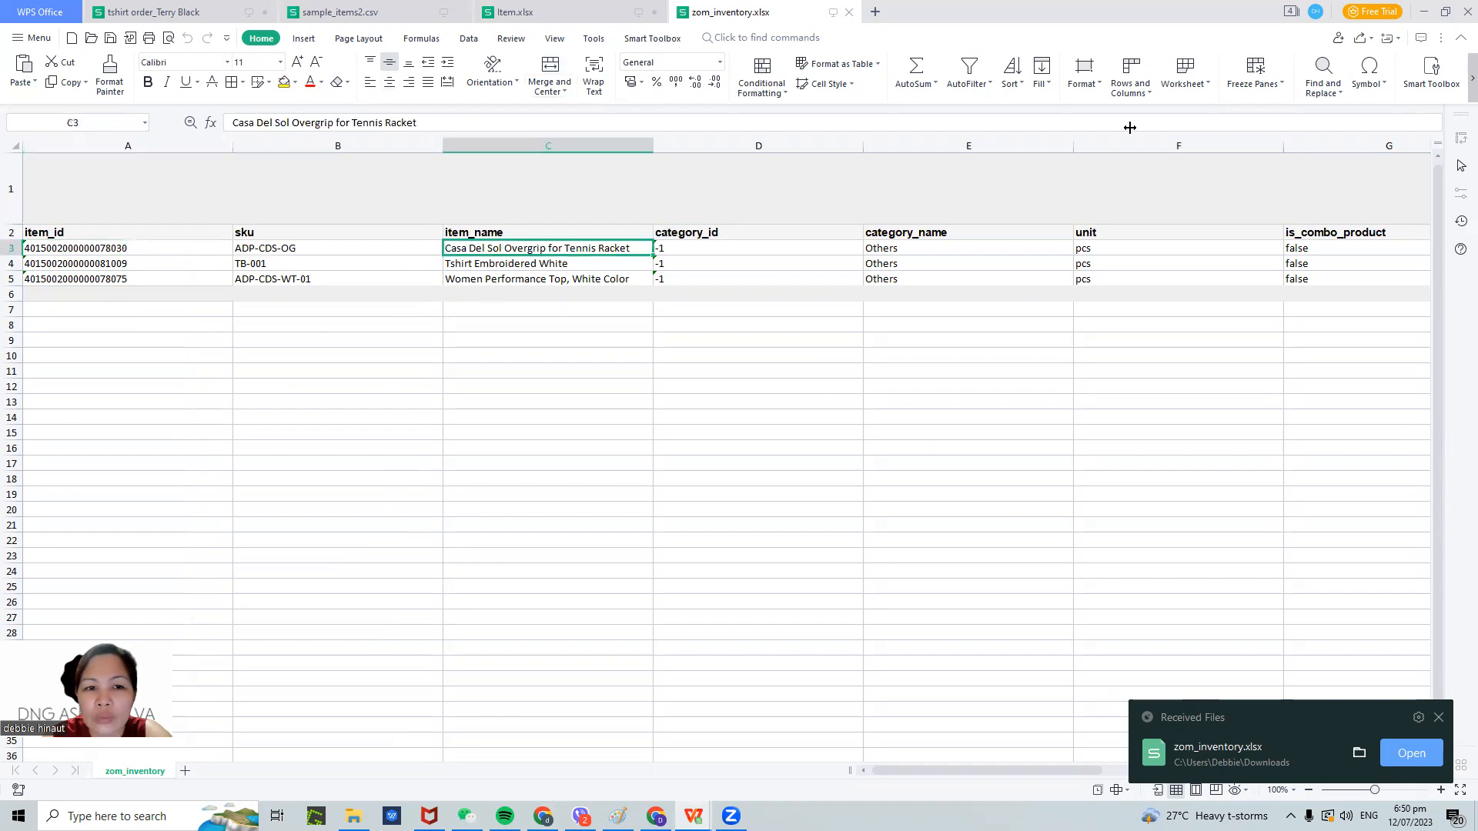
pyautogui.click(1426, 11)
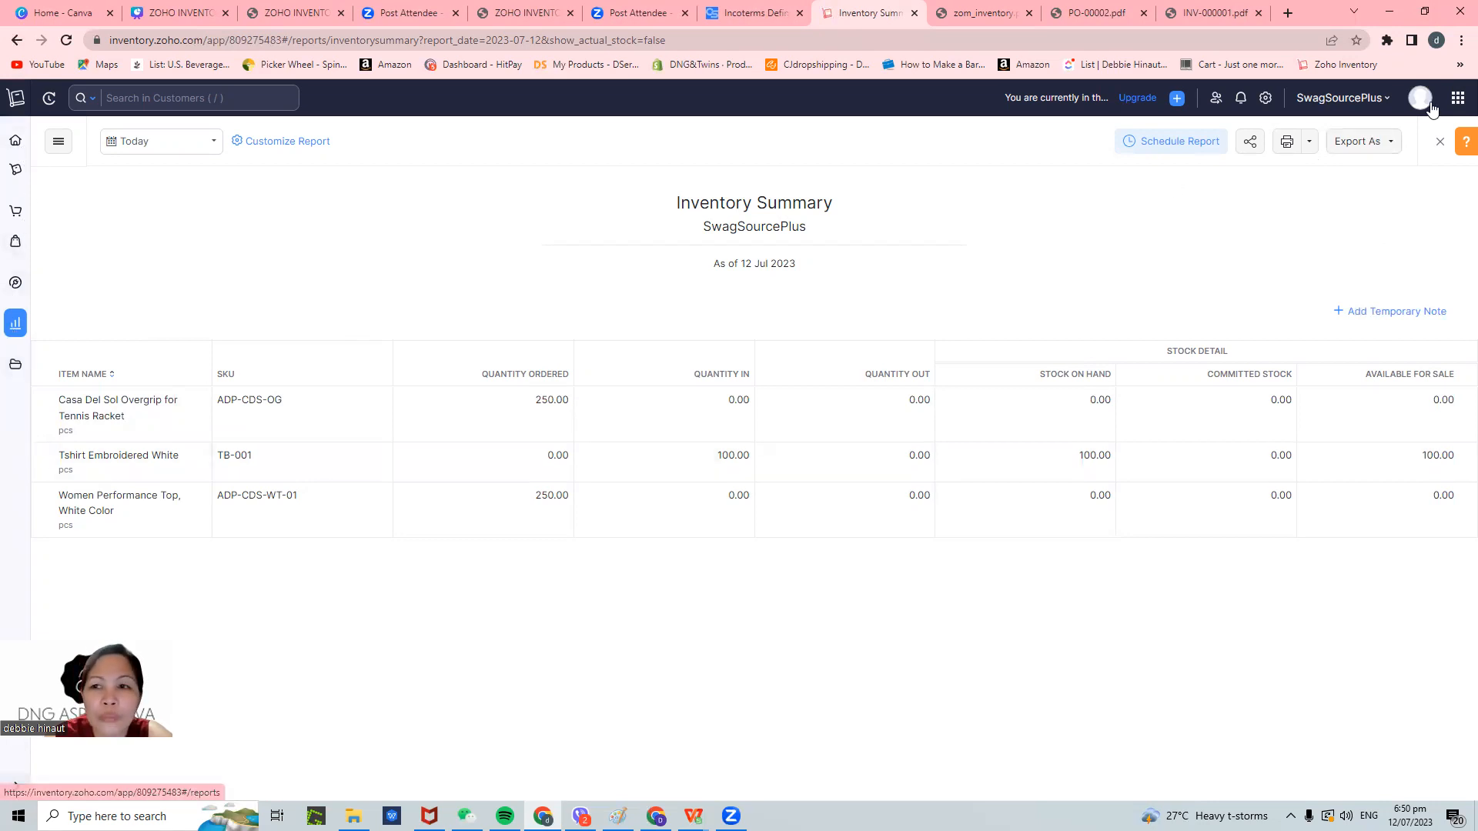
# - View the Receivable Summary report's single $30.00 draft invoice, then go back to Home
pyautogui.click(58, 142)
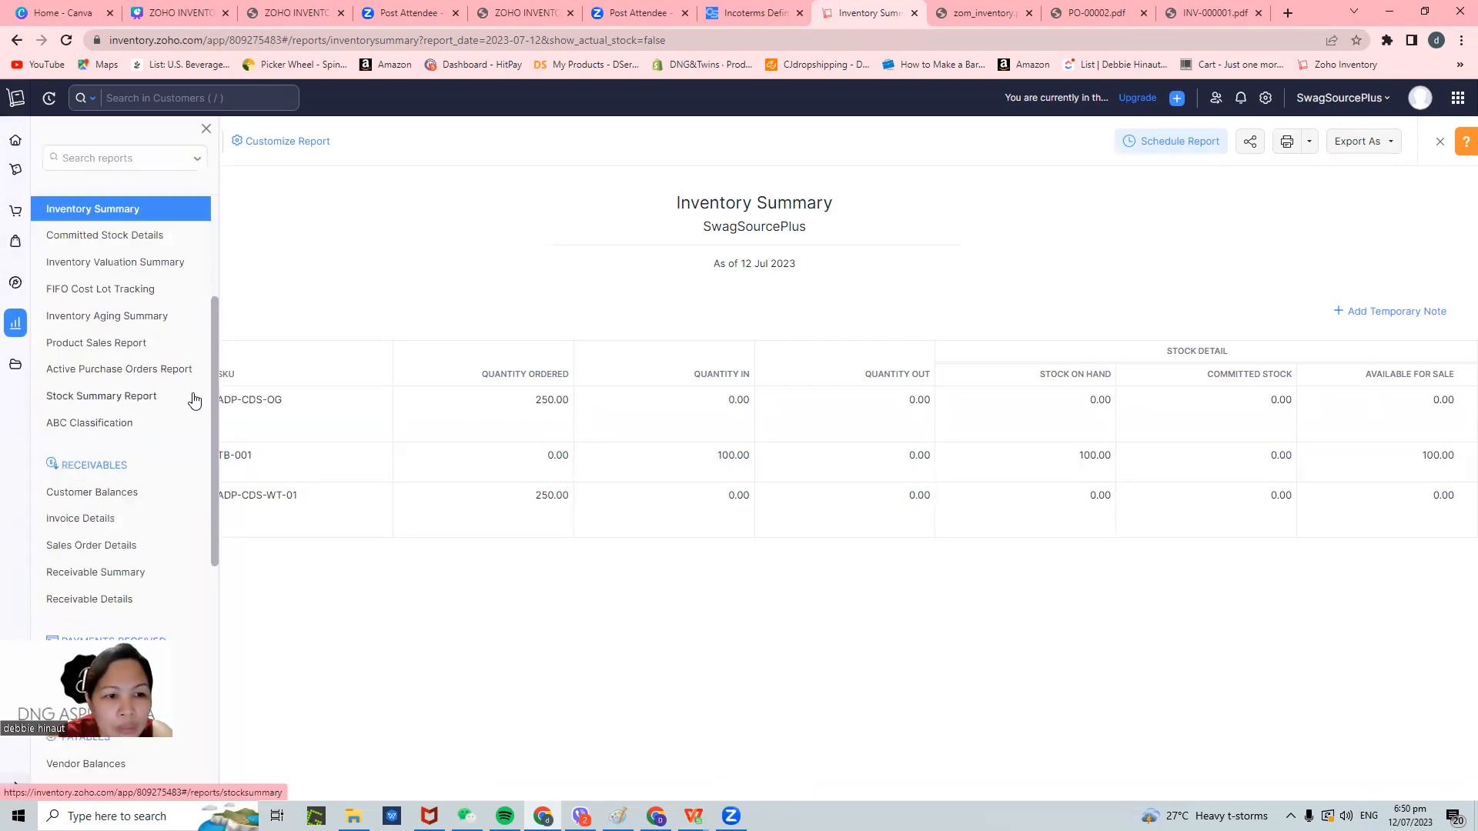
pyautogui.scroll(-1, 194, 399)
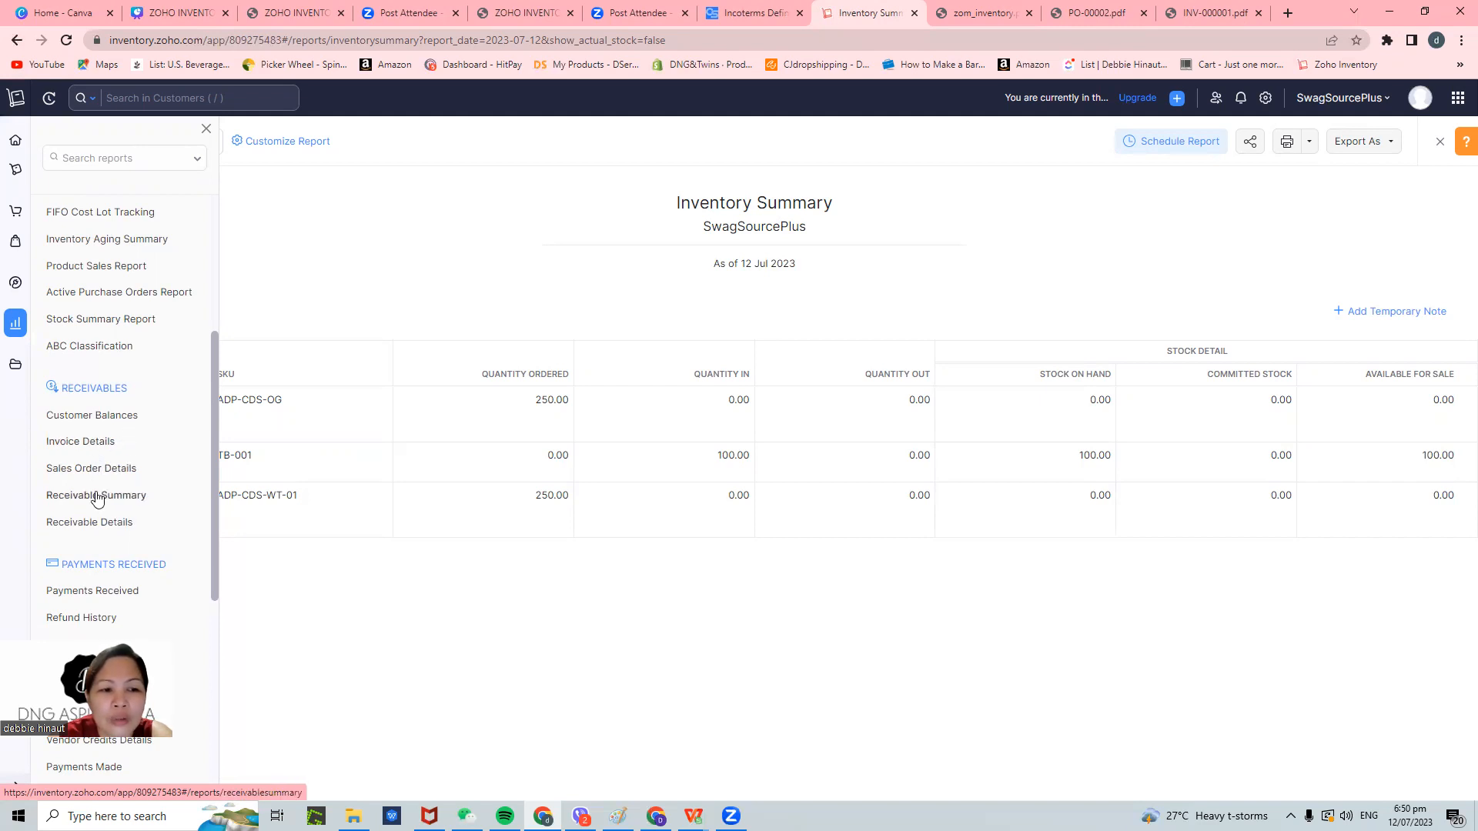
pyautogui.click(96, 497)
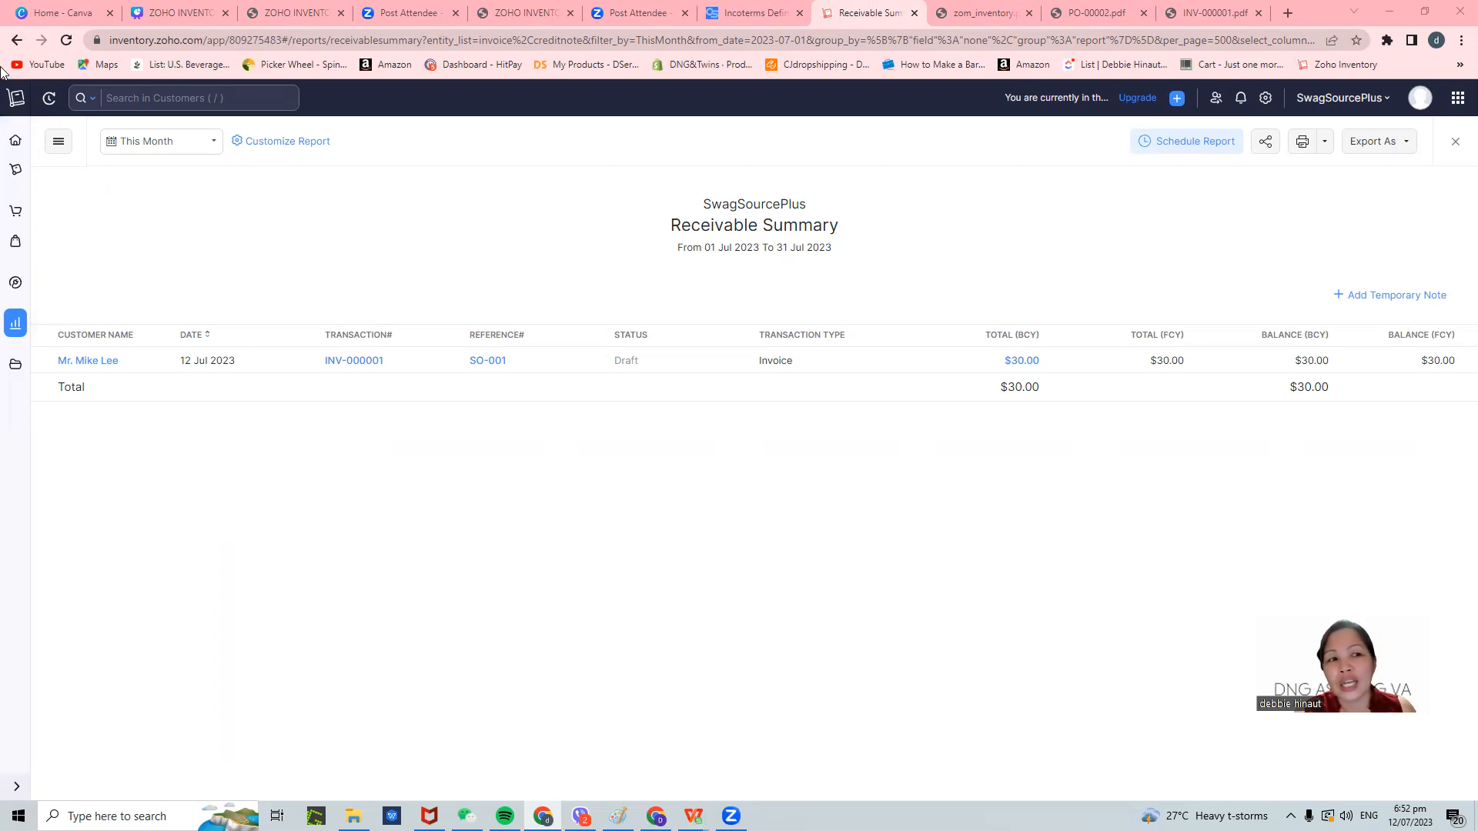
pyautogui.click(13, 145)
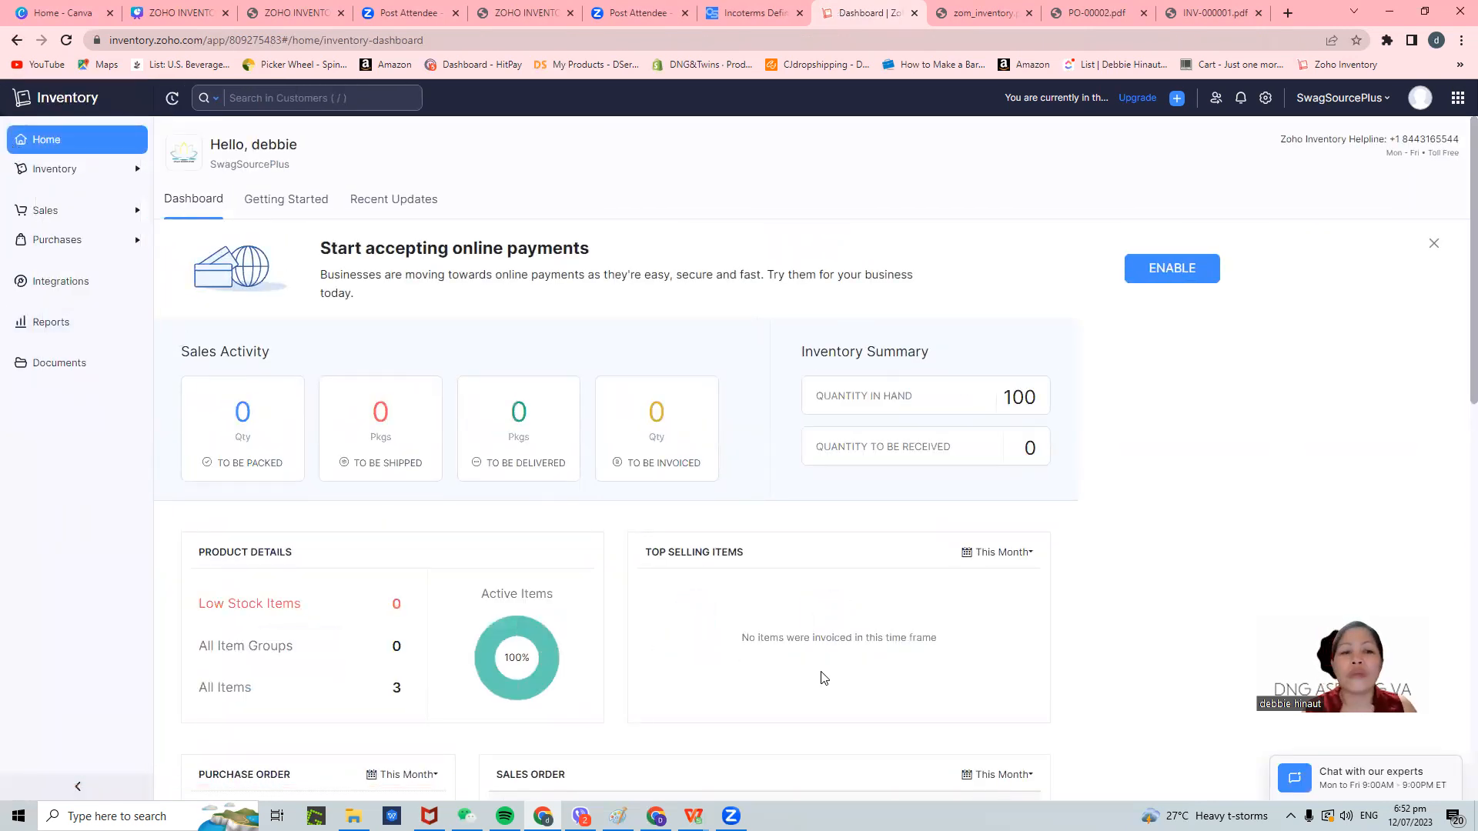
# - Scroll the dashboard to review the Product Details, Purchase Order and Sales Order panels
pyautogui.scroll(-4, 916, 331)
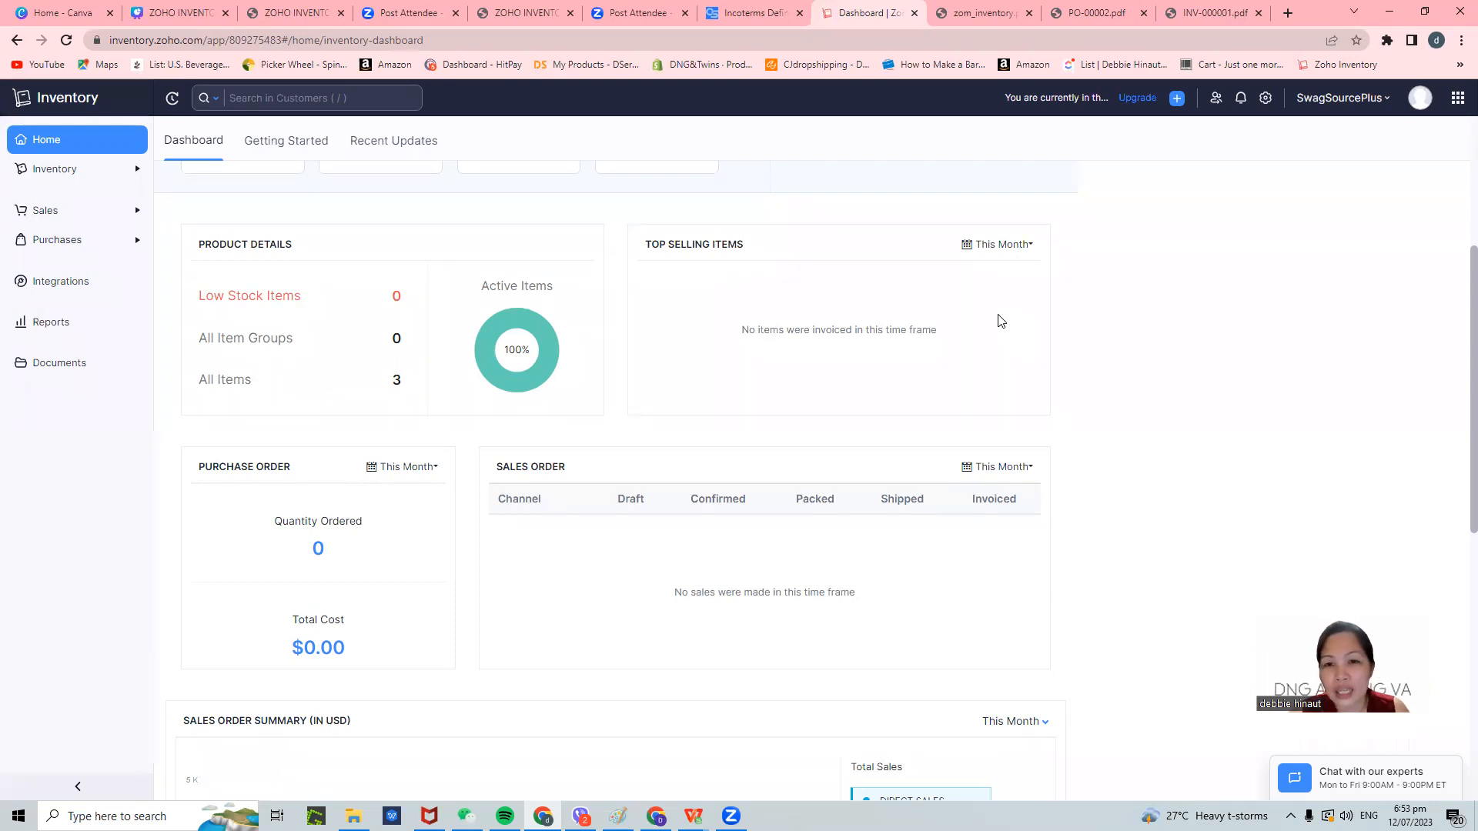
pyautogui.moveTo(694, 816)
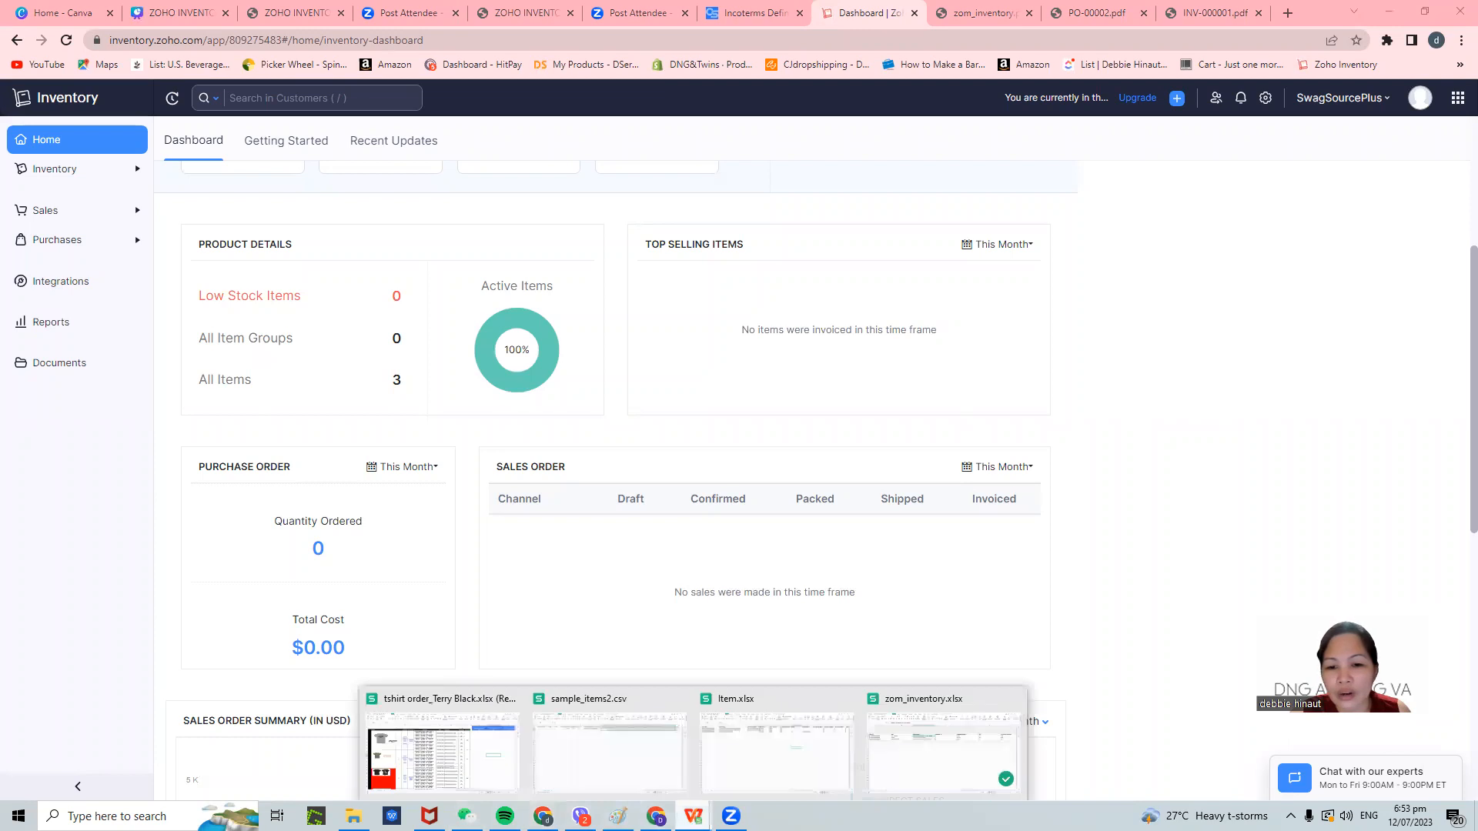
pyautogui.click(927, 765)
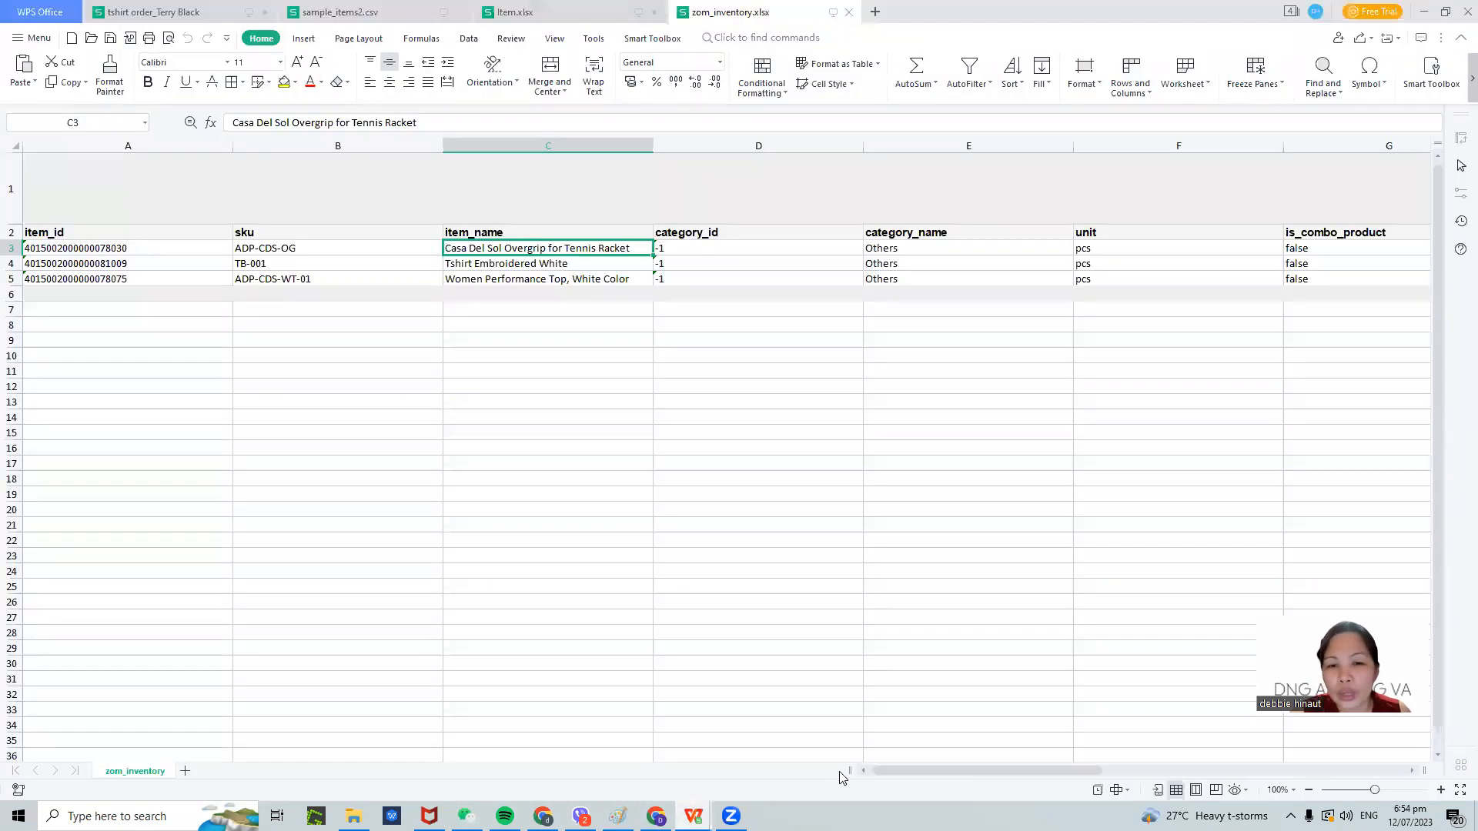
pyautogui.moveTo(693, 815)
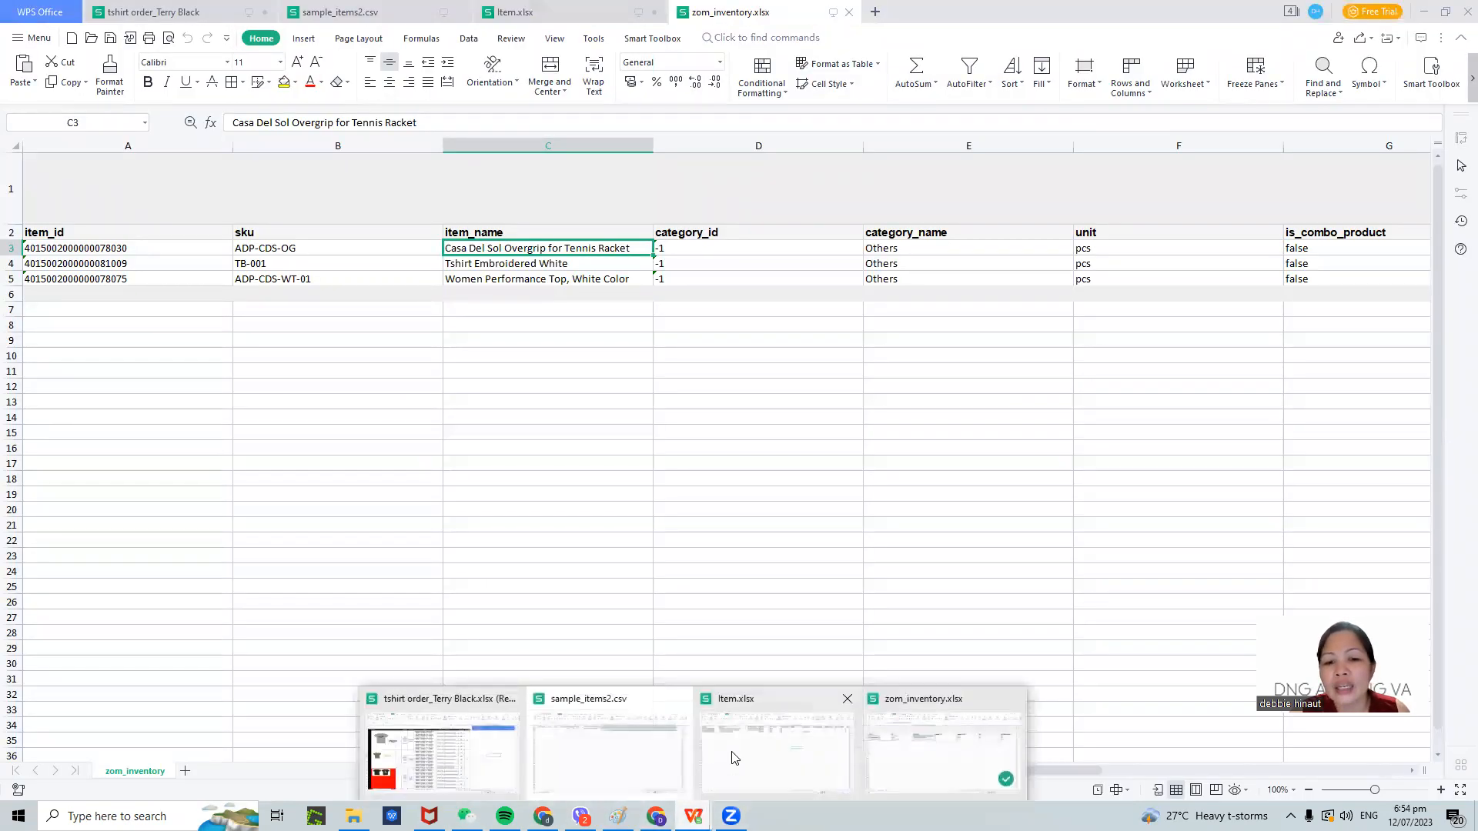
pyautogui.click(733, 758)
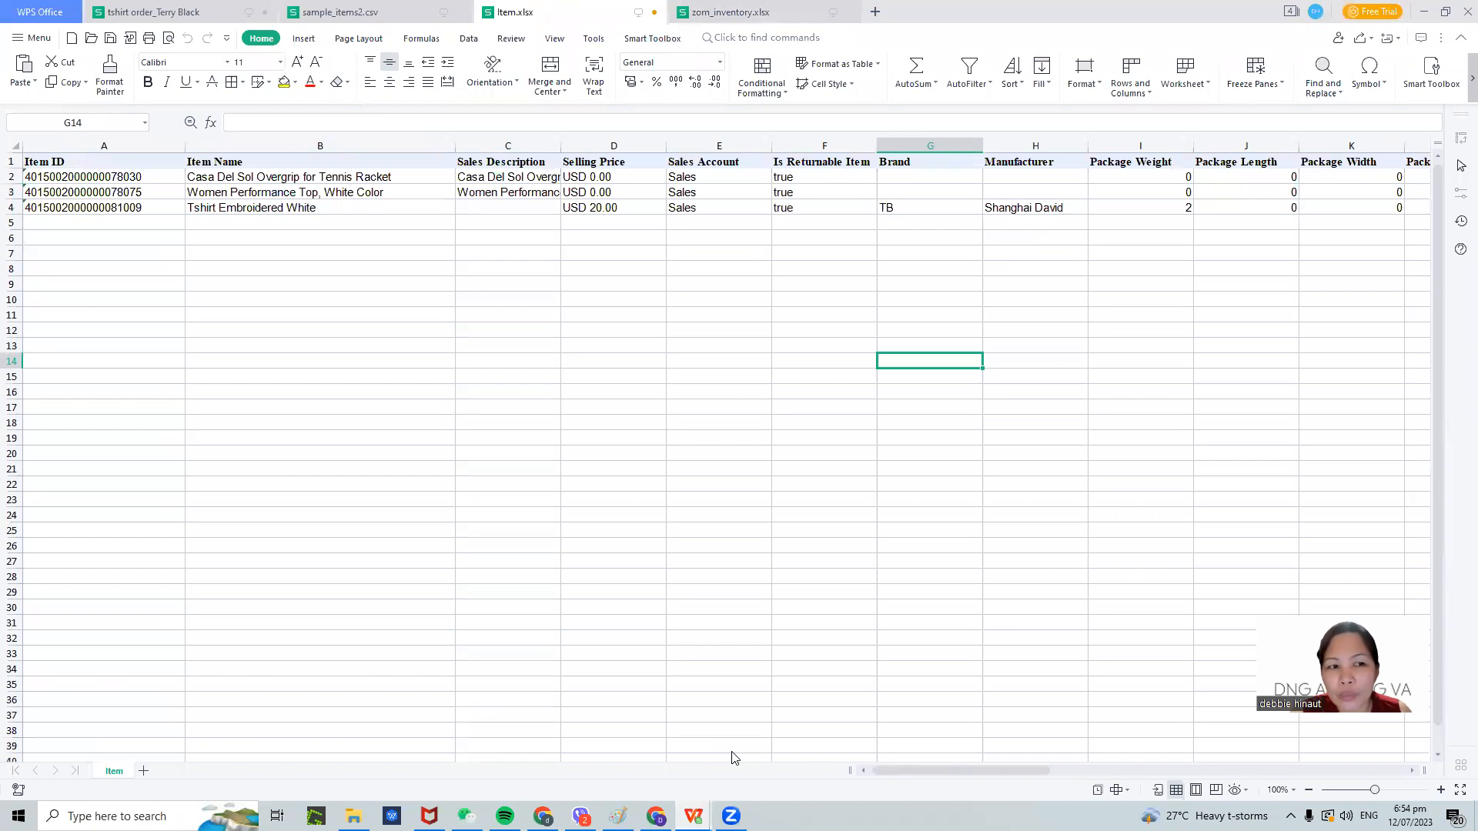
pyautogui.click(1424, 11)
pyautogui.scroll(4, 455, 528)
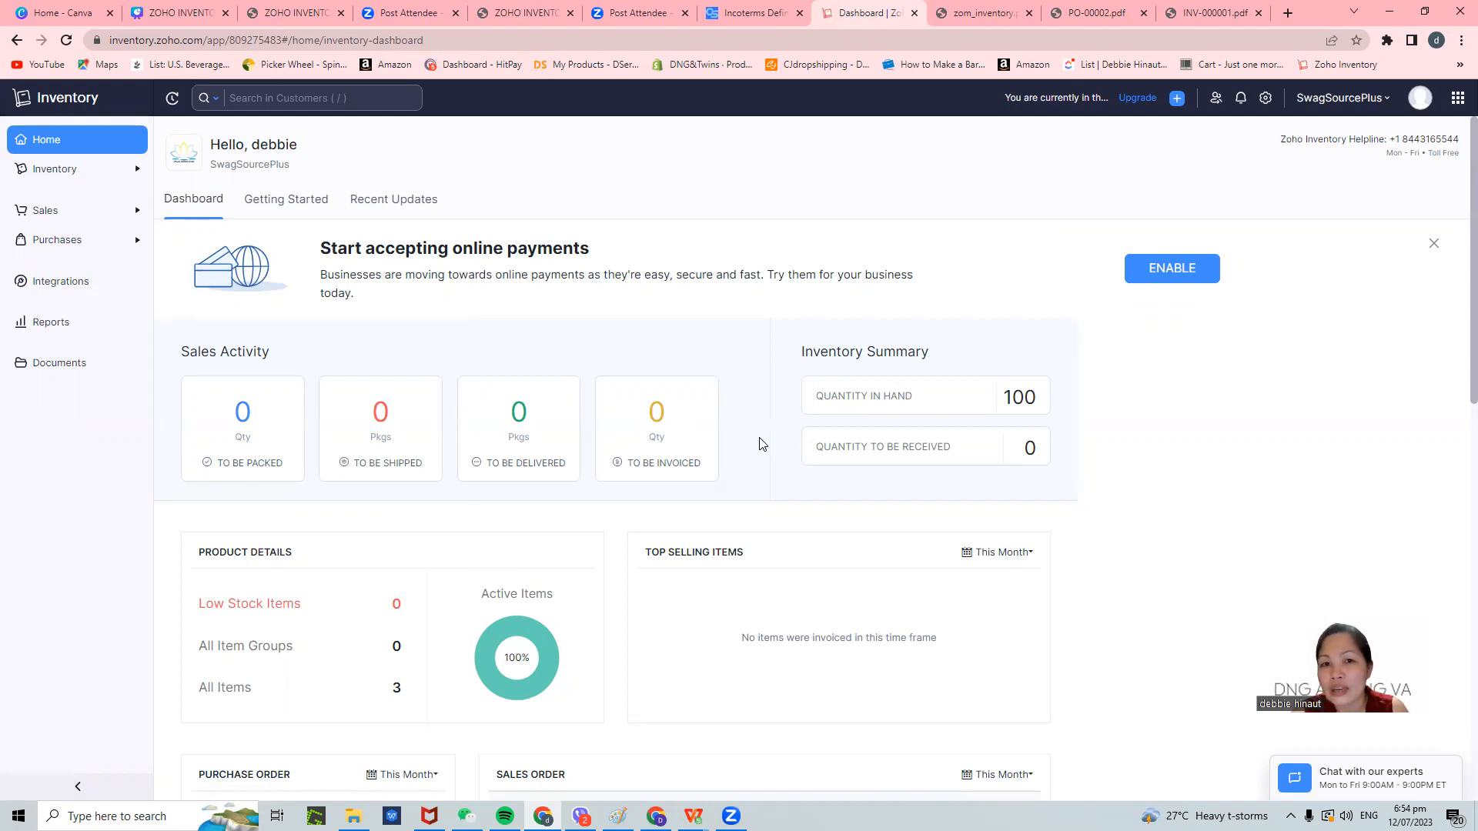
pyautogui.click(62, 372)
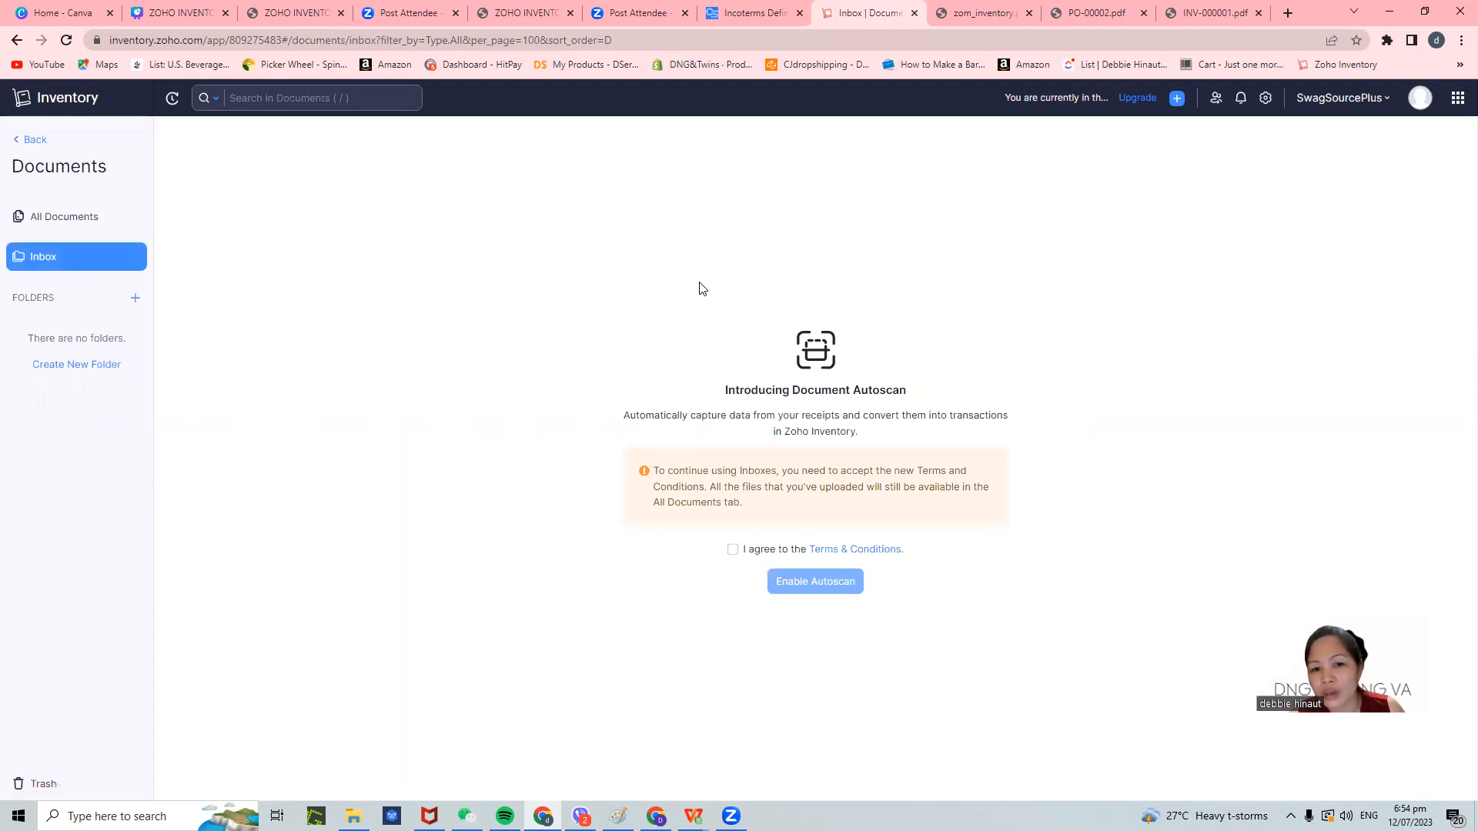
pyautogui.click(73, 221)
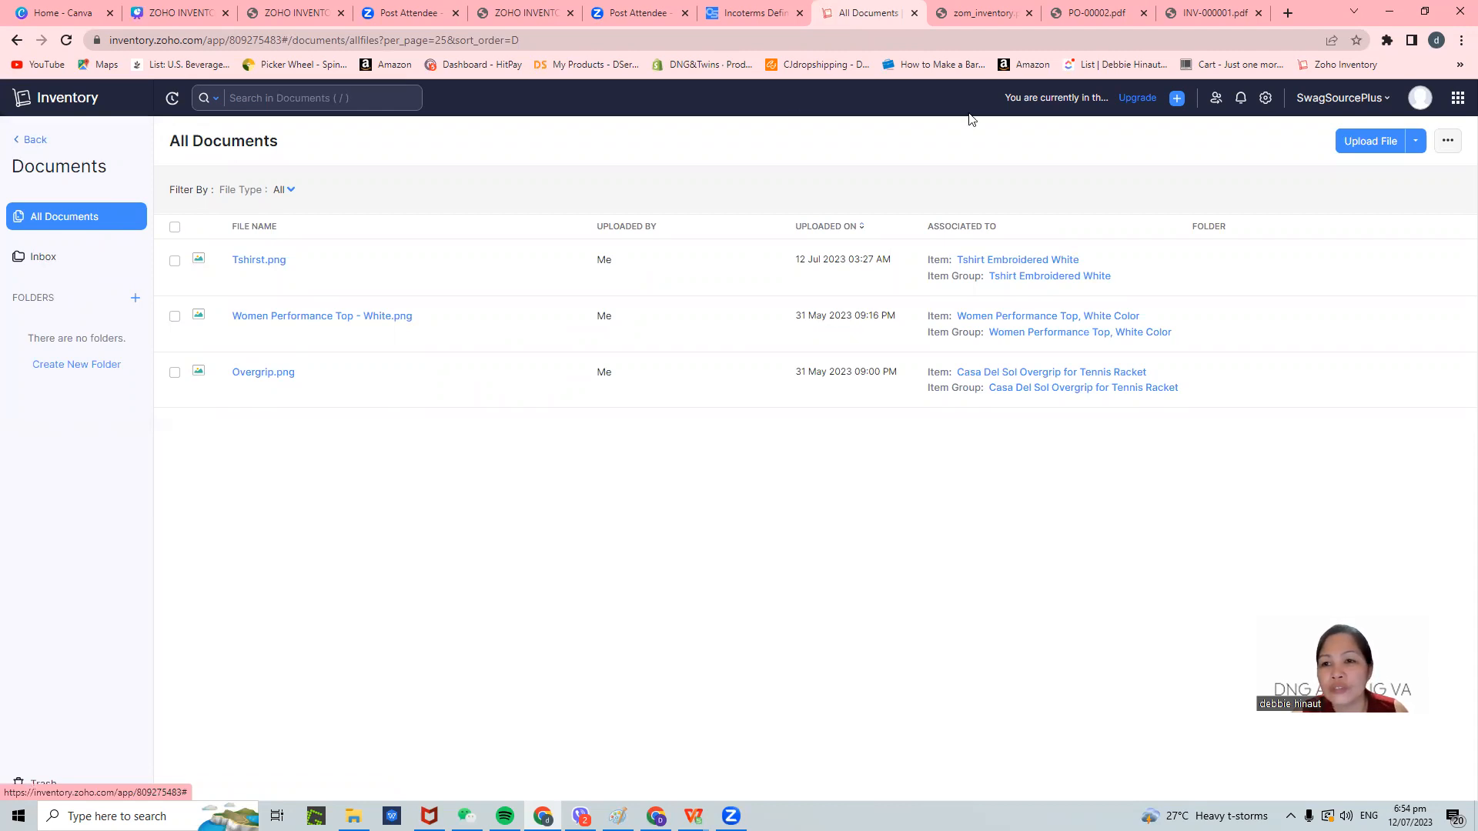
pyautogui.click(1381, 142)
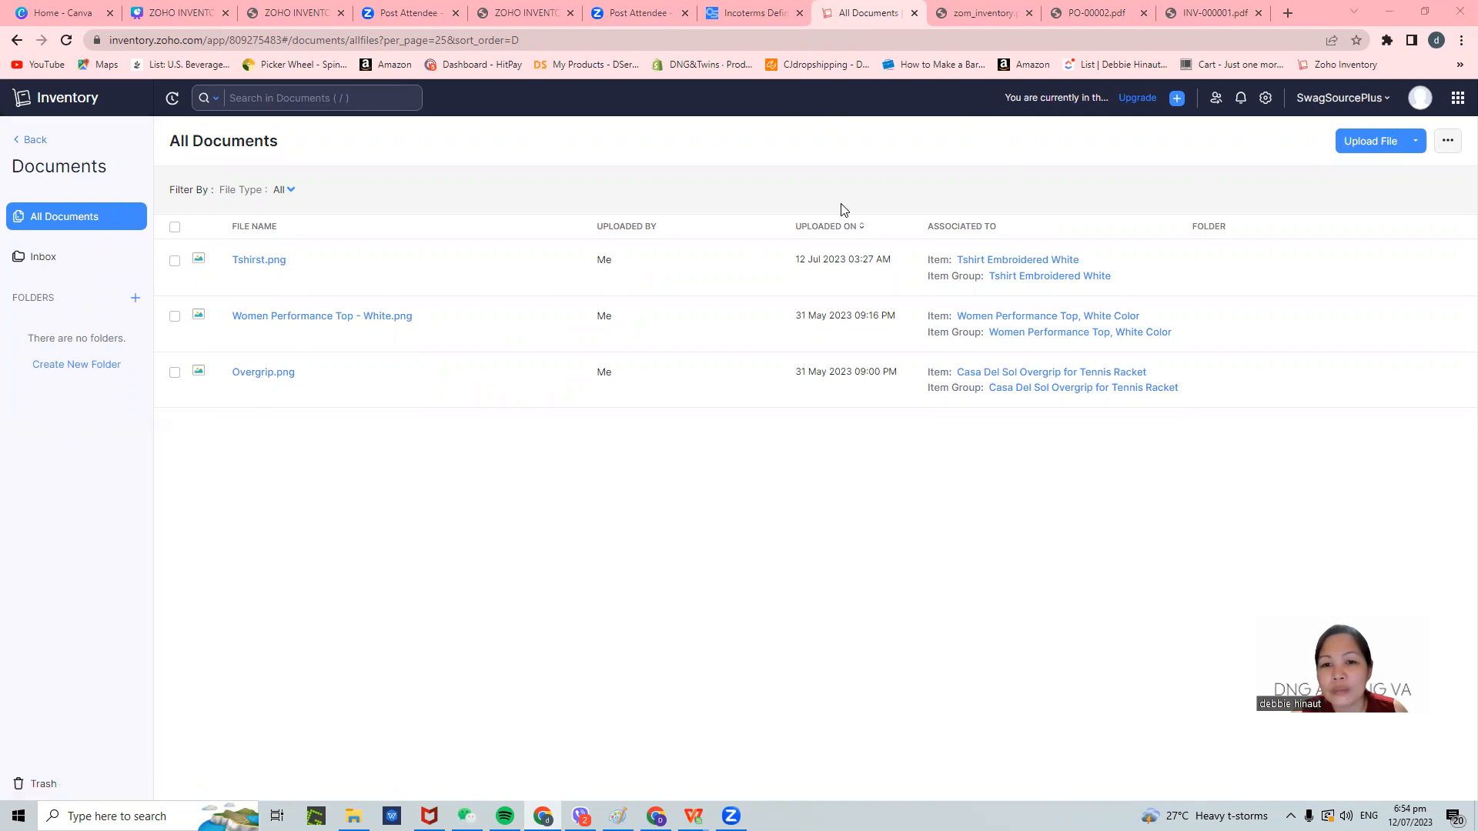
pyautogui.click(707, 412)
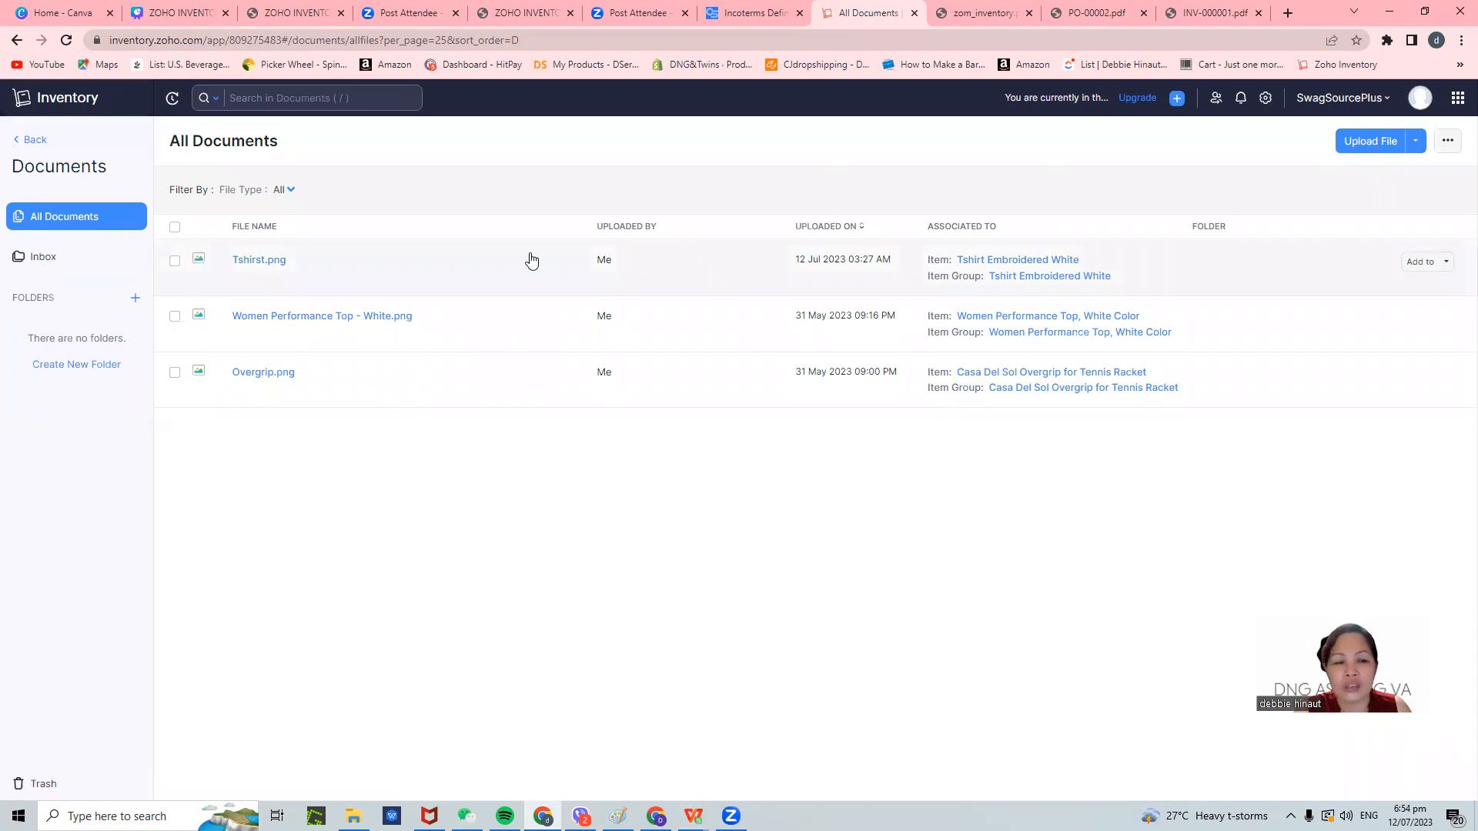
pyautogui.click(1368, 147)
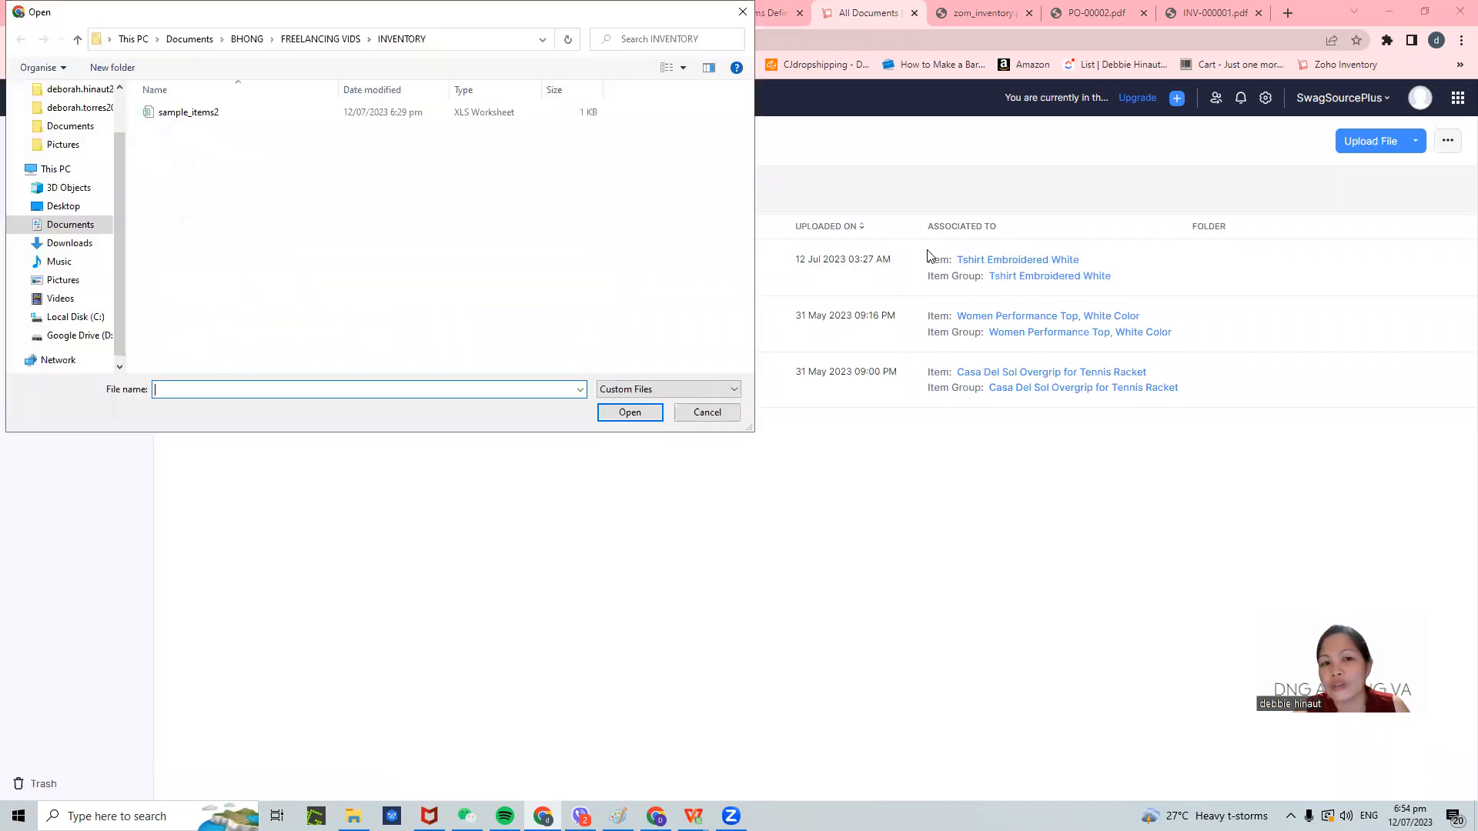
pyautogui.click(192, 115)
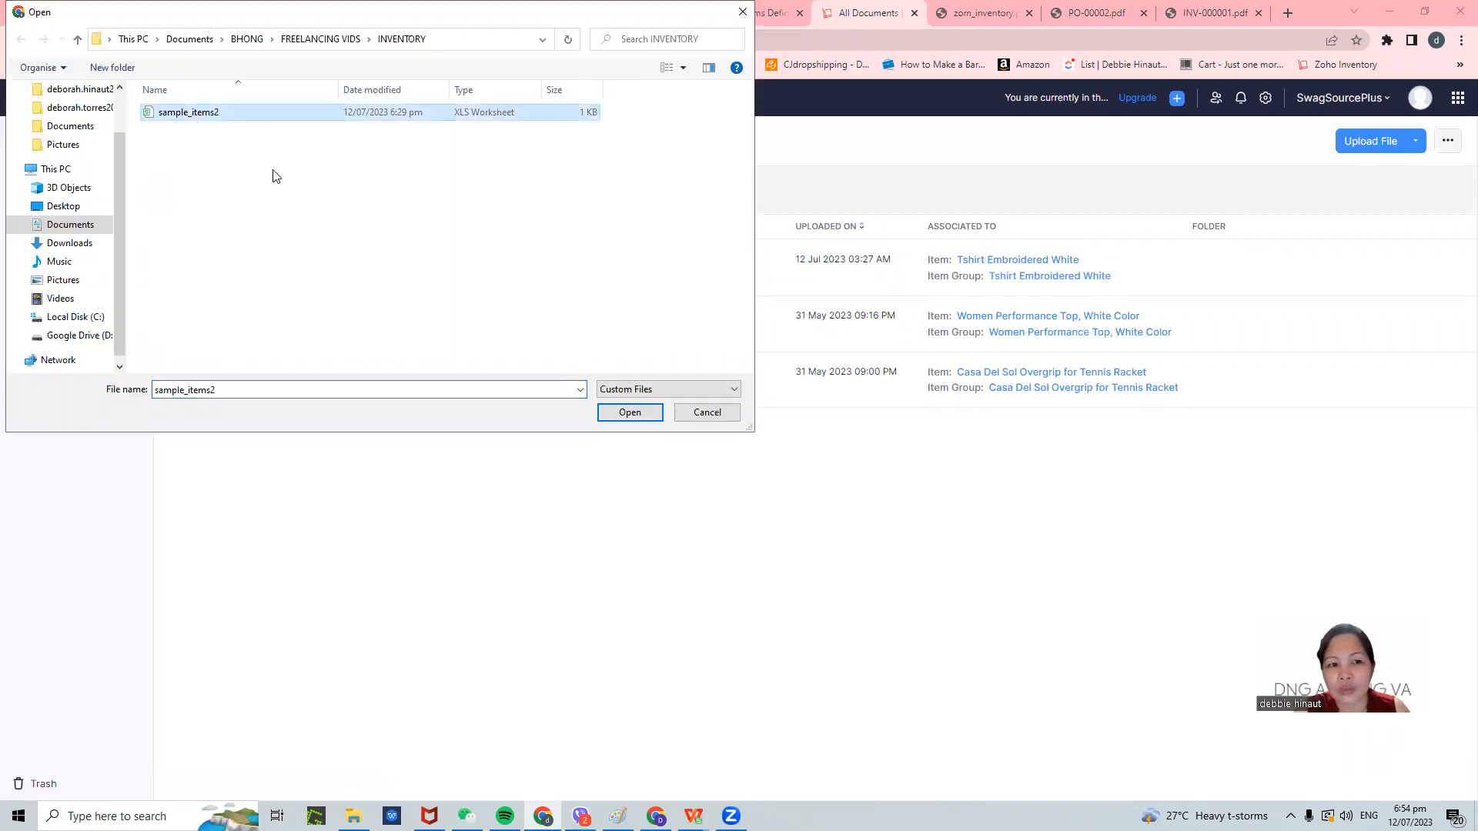
pyautogui.click(722, 420)
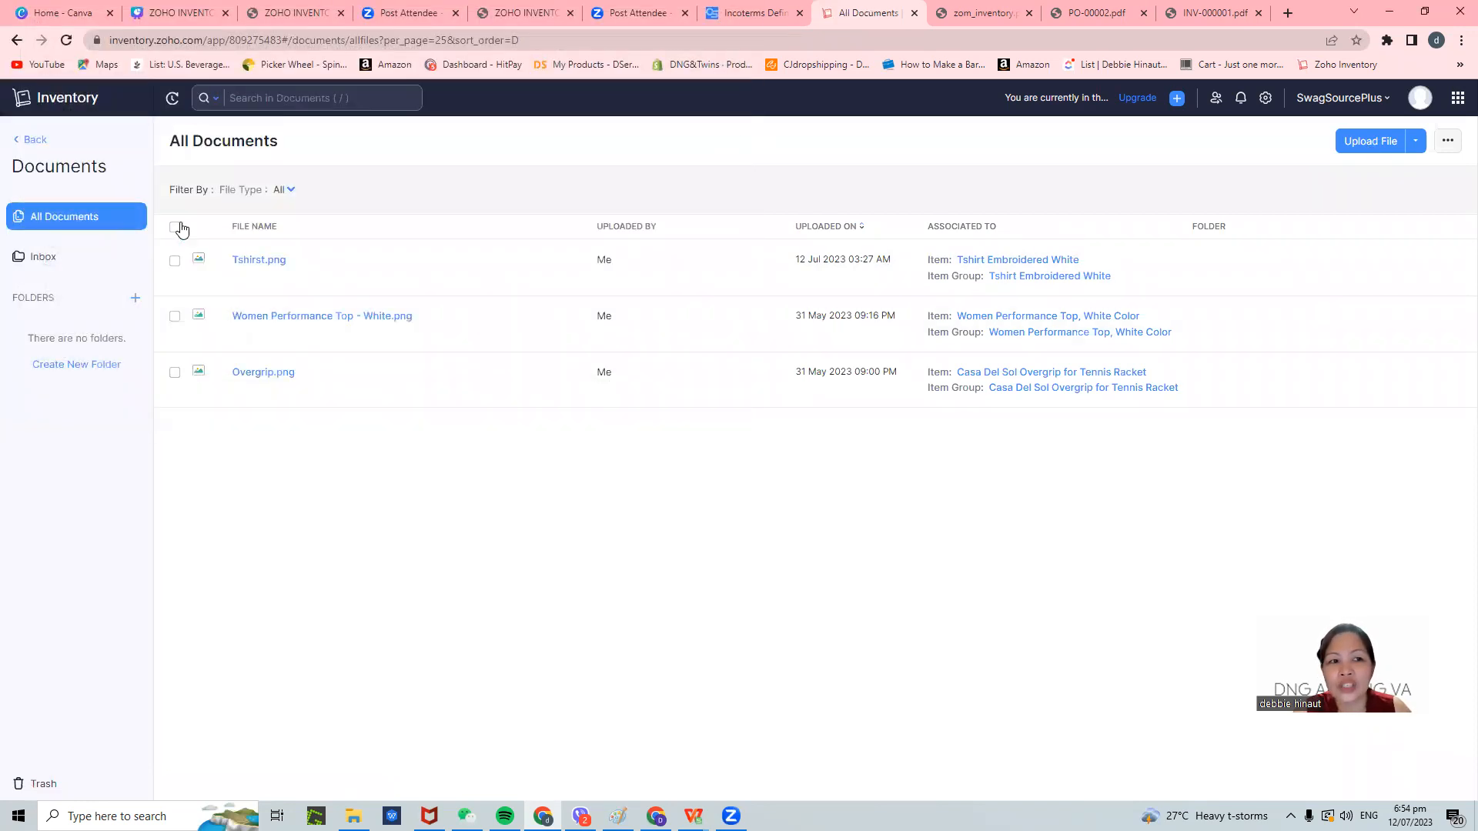
pyautogui.click(30, 147)
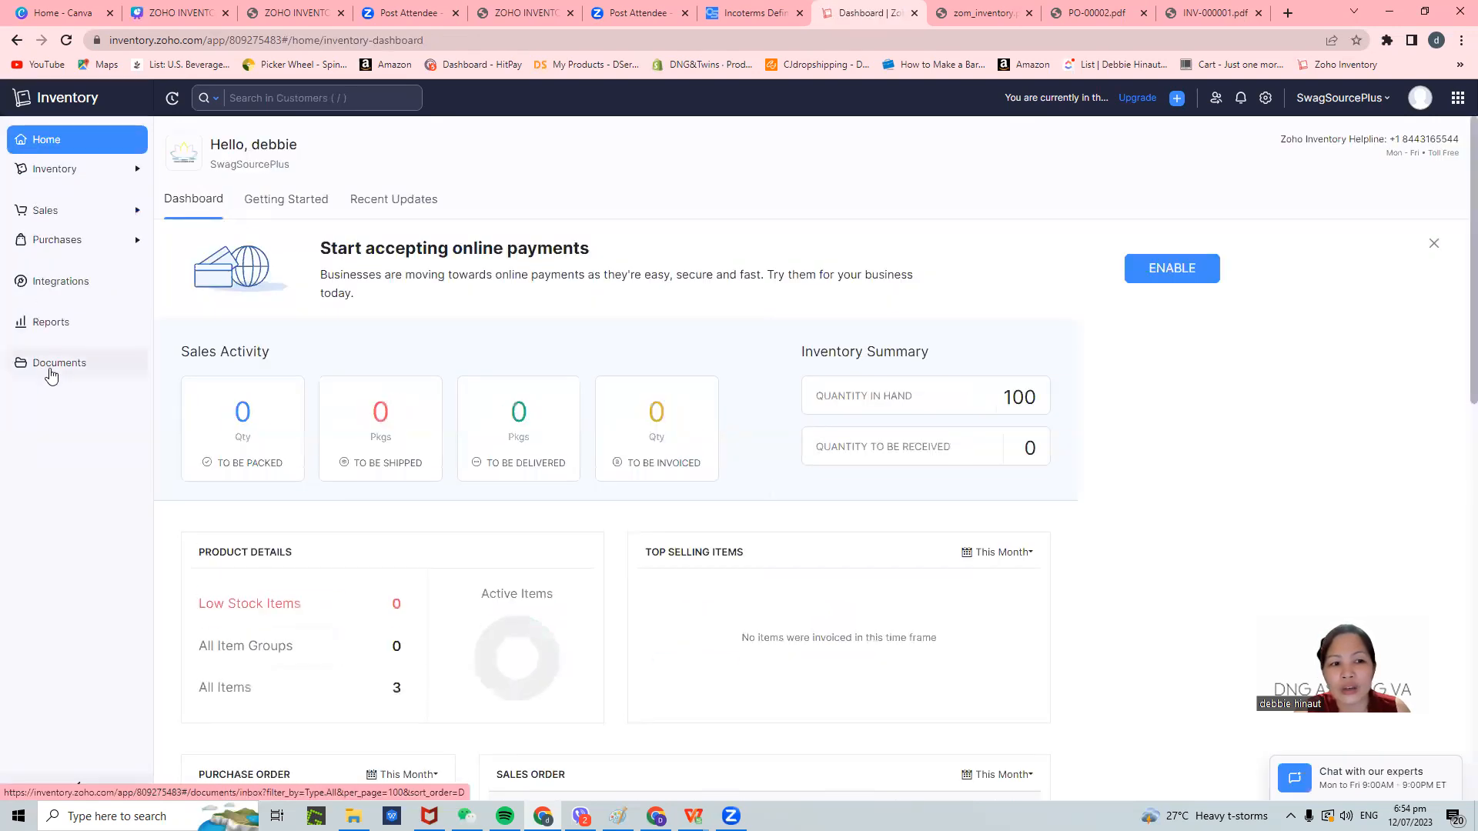
# - Expand Sales in the sidebar, review the dashboard, then show the ZOHO INVENTORY.pdf agenda slide
pyautogui.click(91, 213)
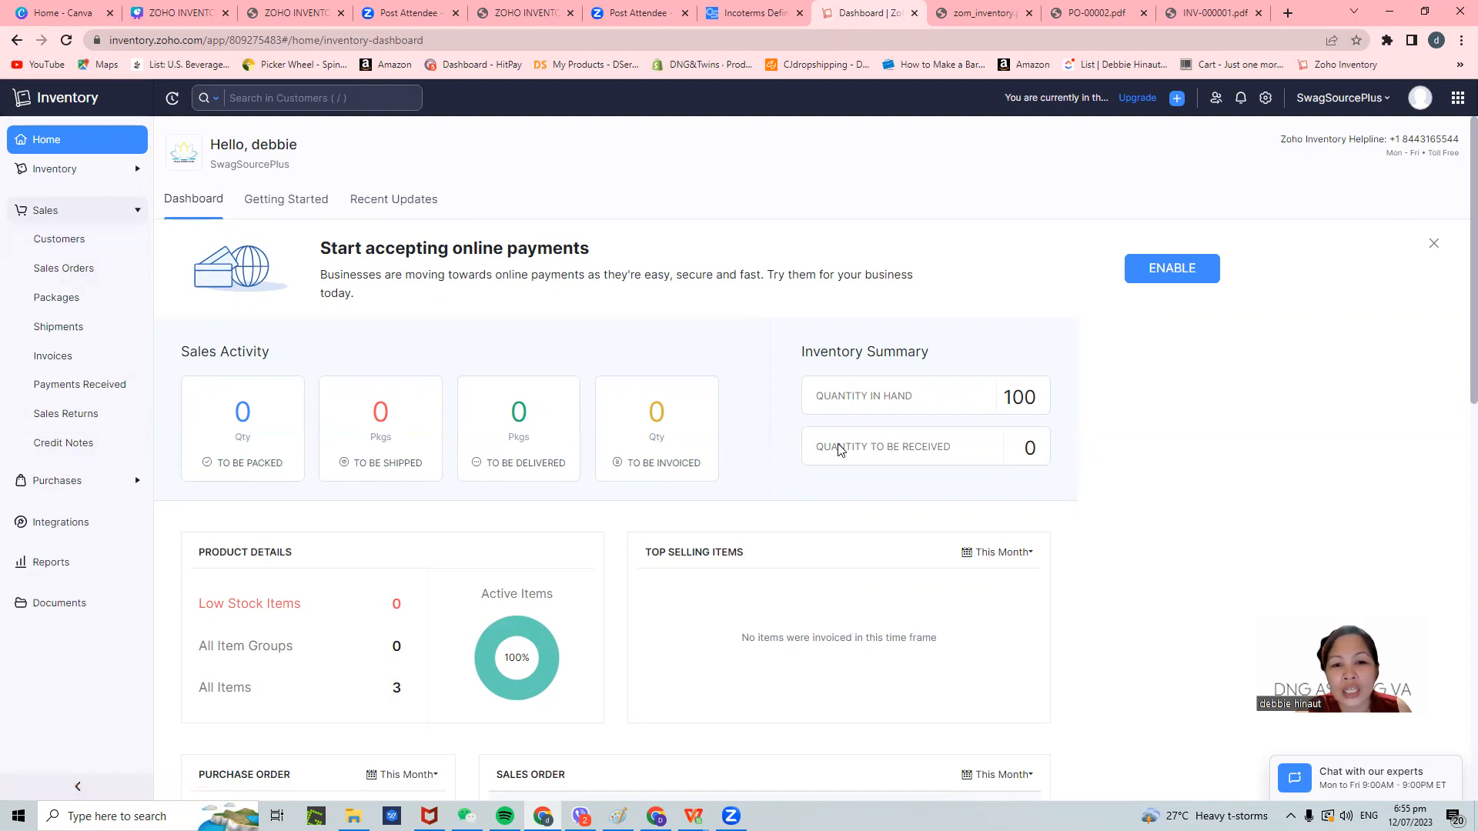
pyautogui.scroll(-1, 986, 515)
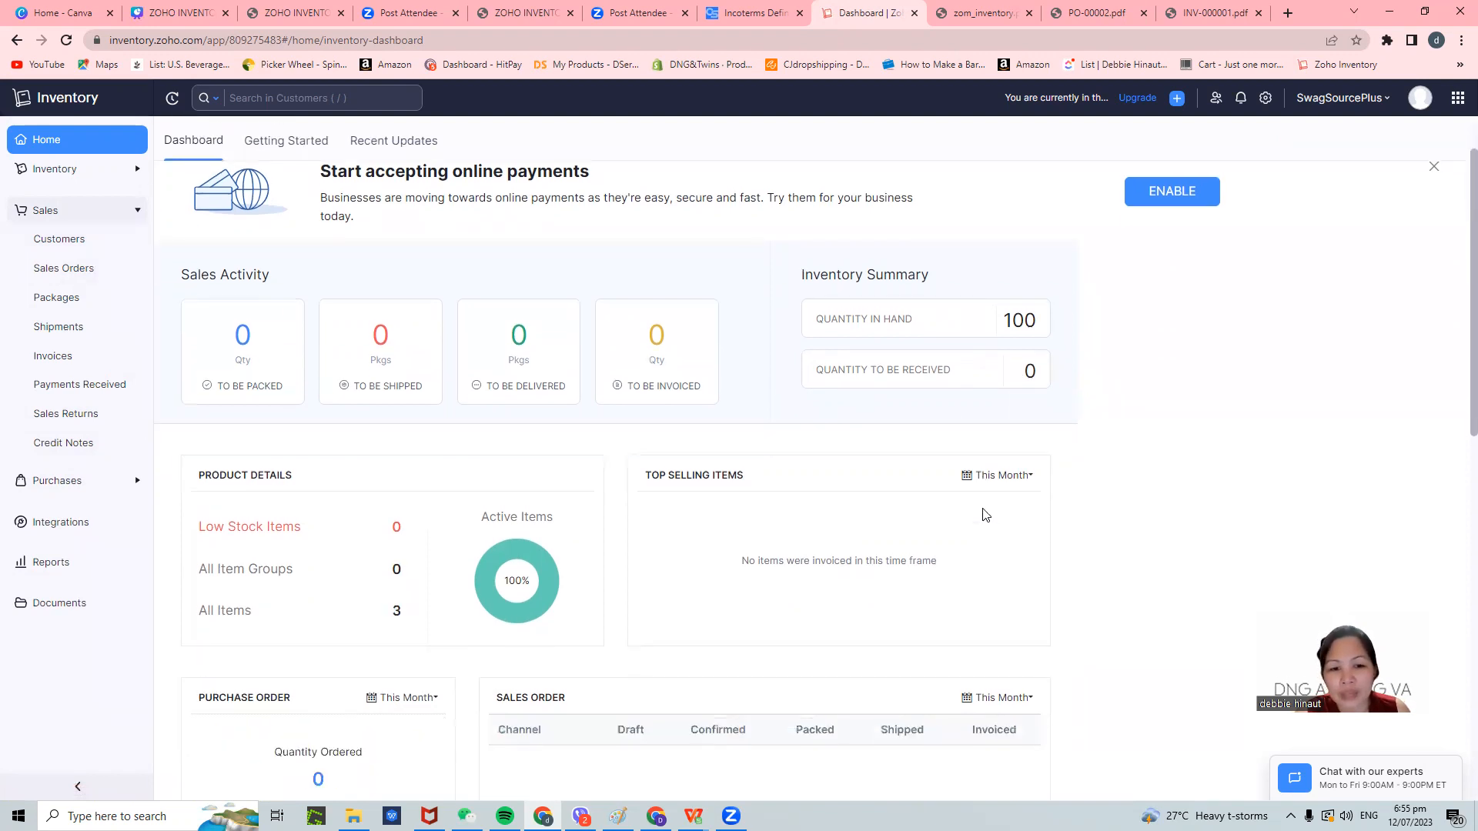
pyautogui.scroll(-2, 986, 515)
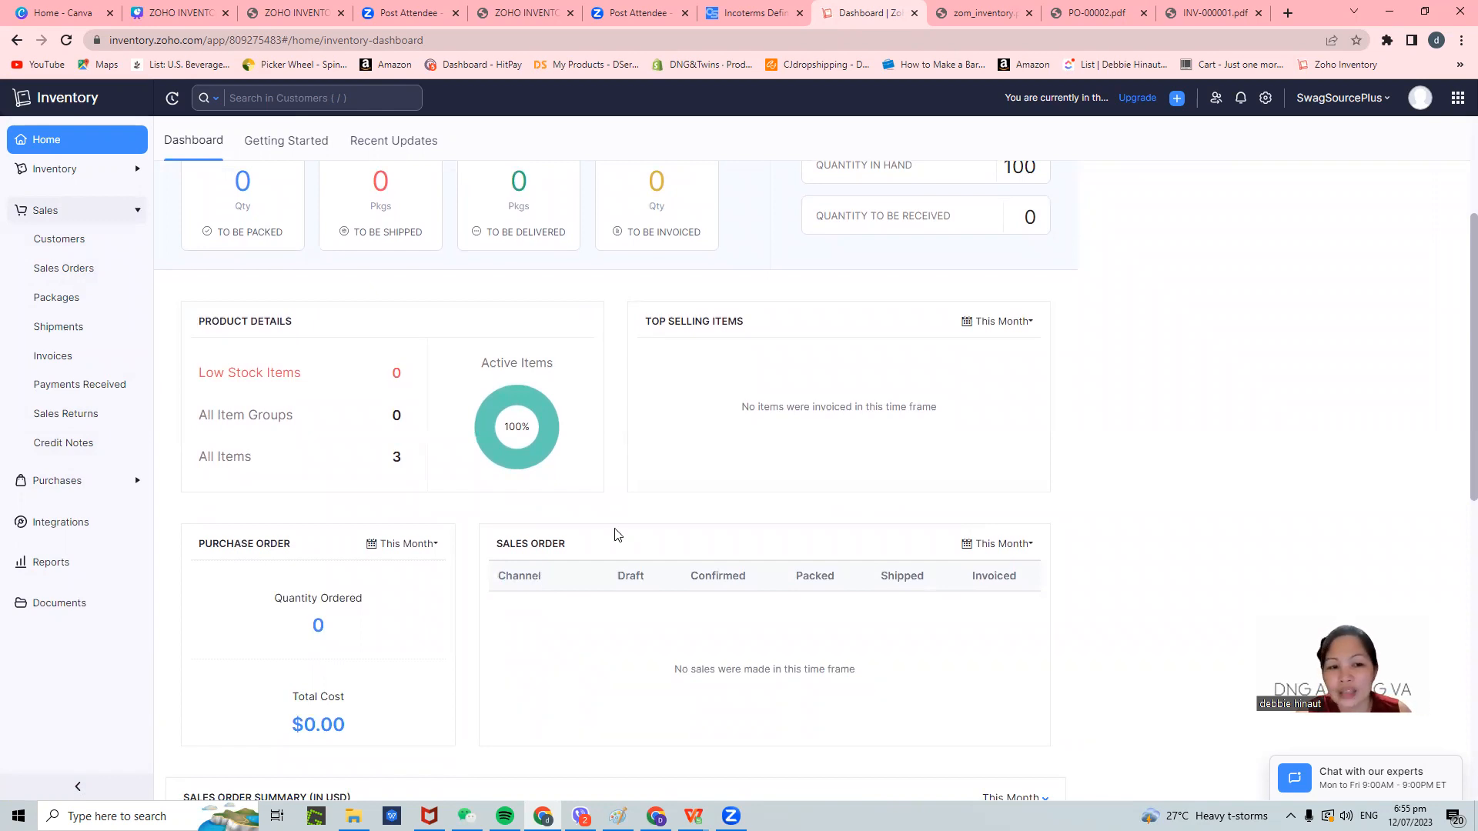
pyautogui.scroll(-3, 724, 449)
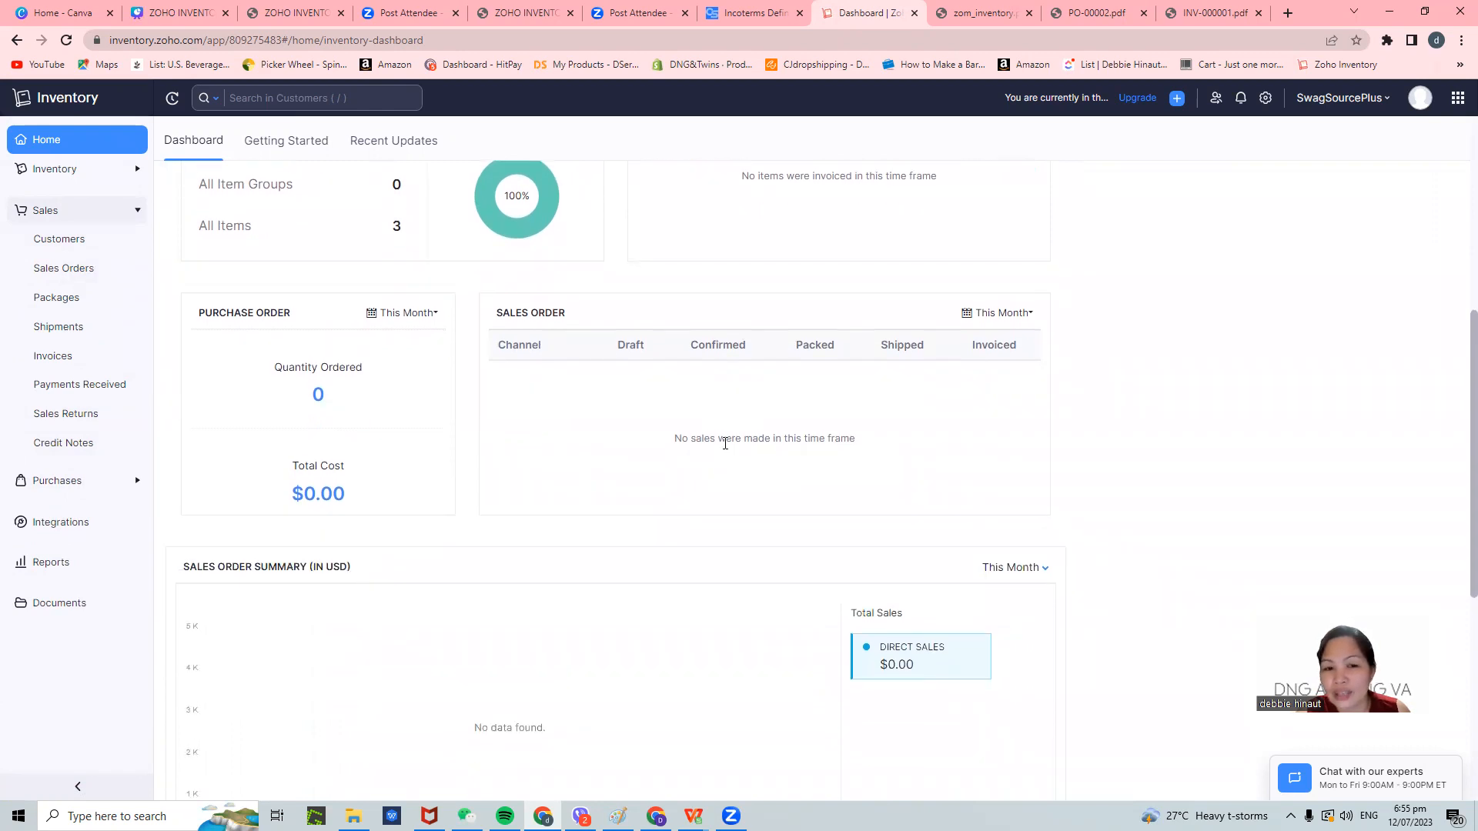
pyautogui.scroll(-2, 726, 444)
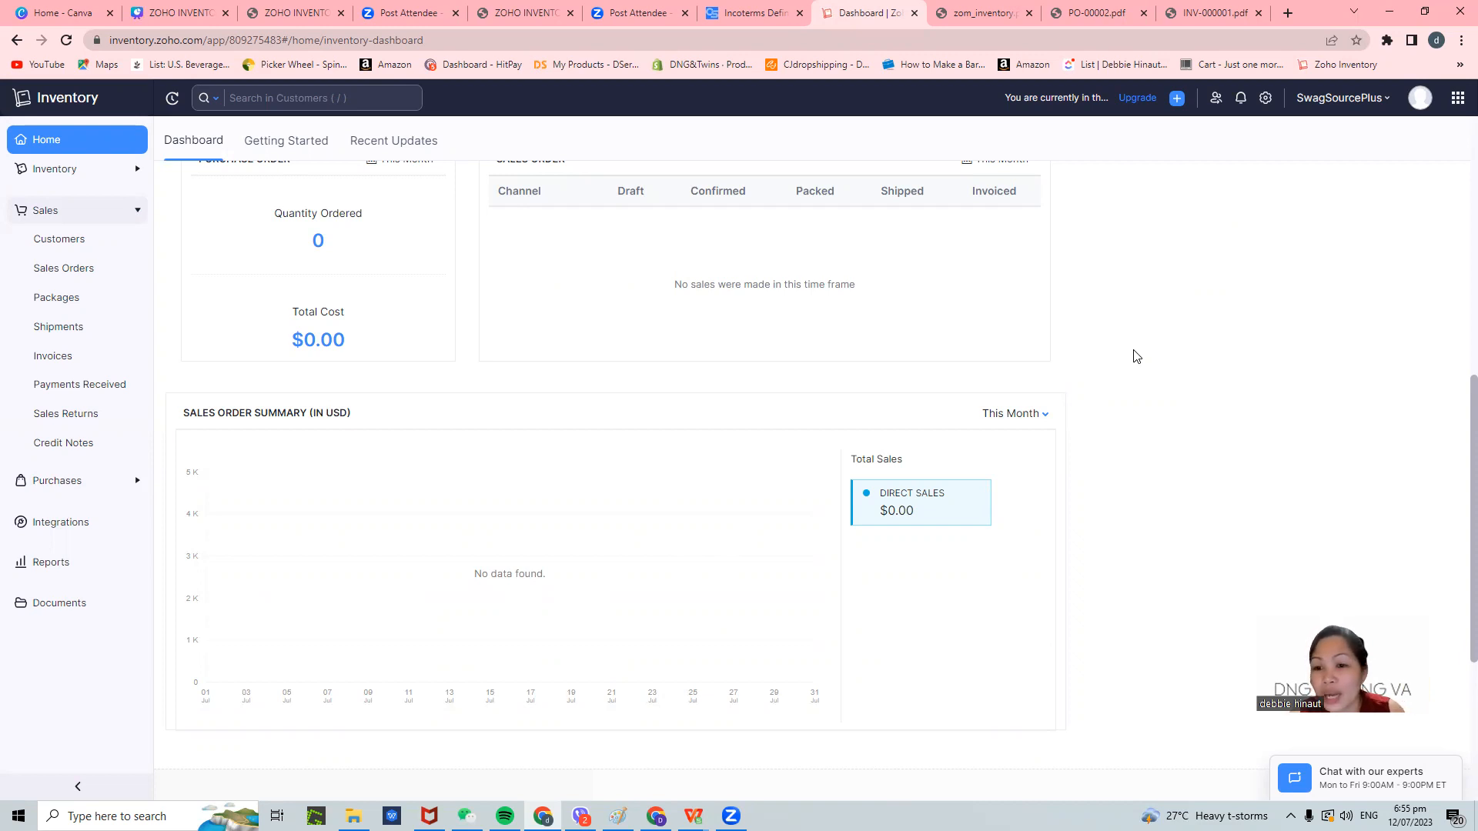
pyautogui.scroll(6, 1088, 373)
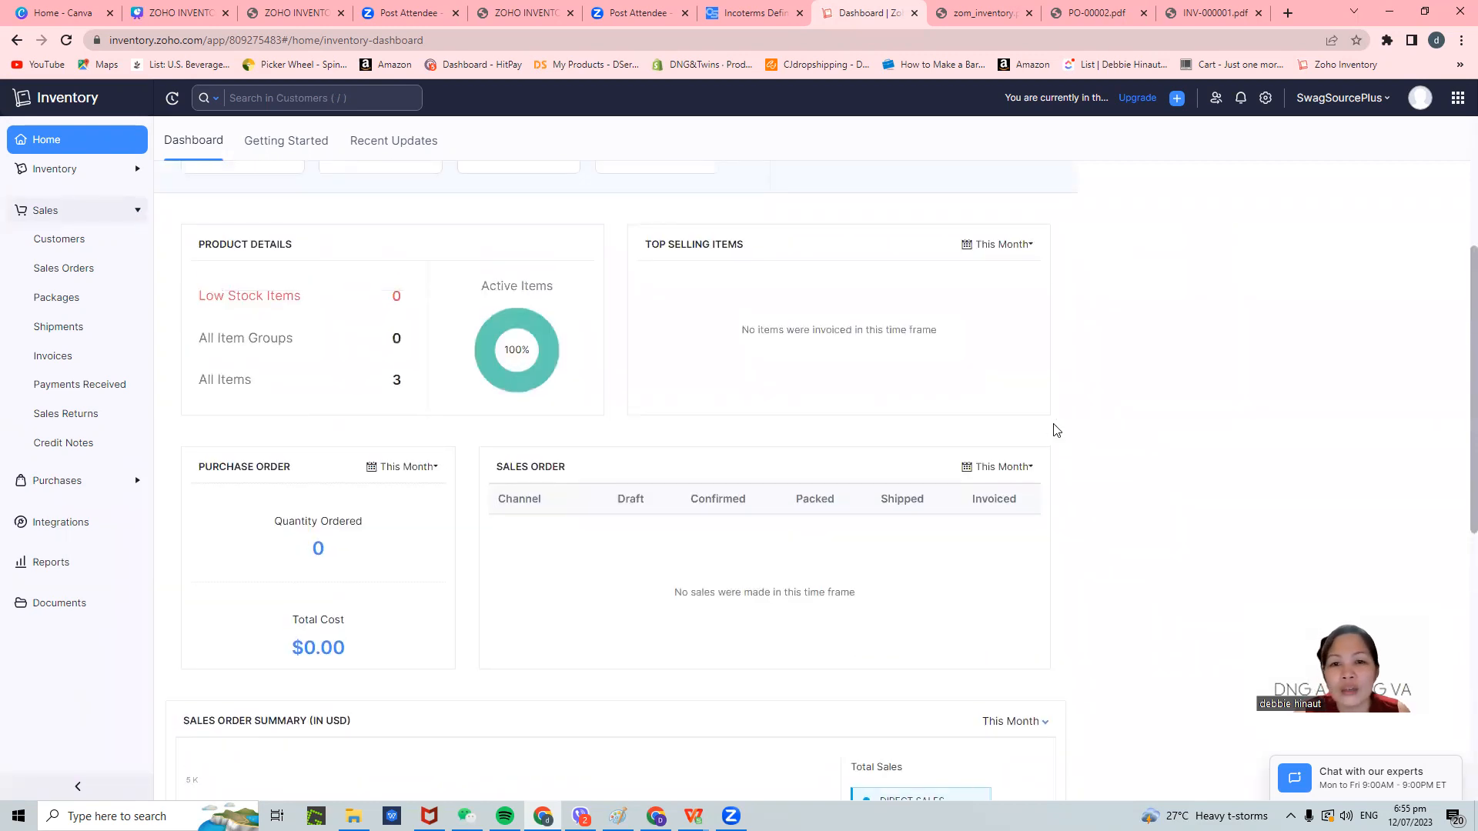
pyautogui.scroll(2, 1056, 430)
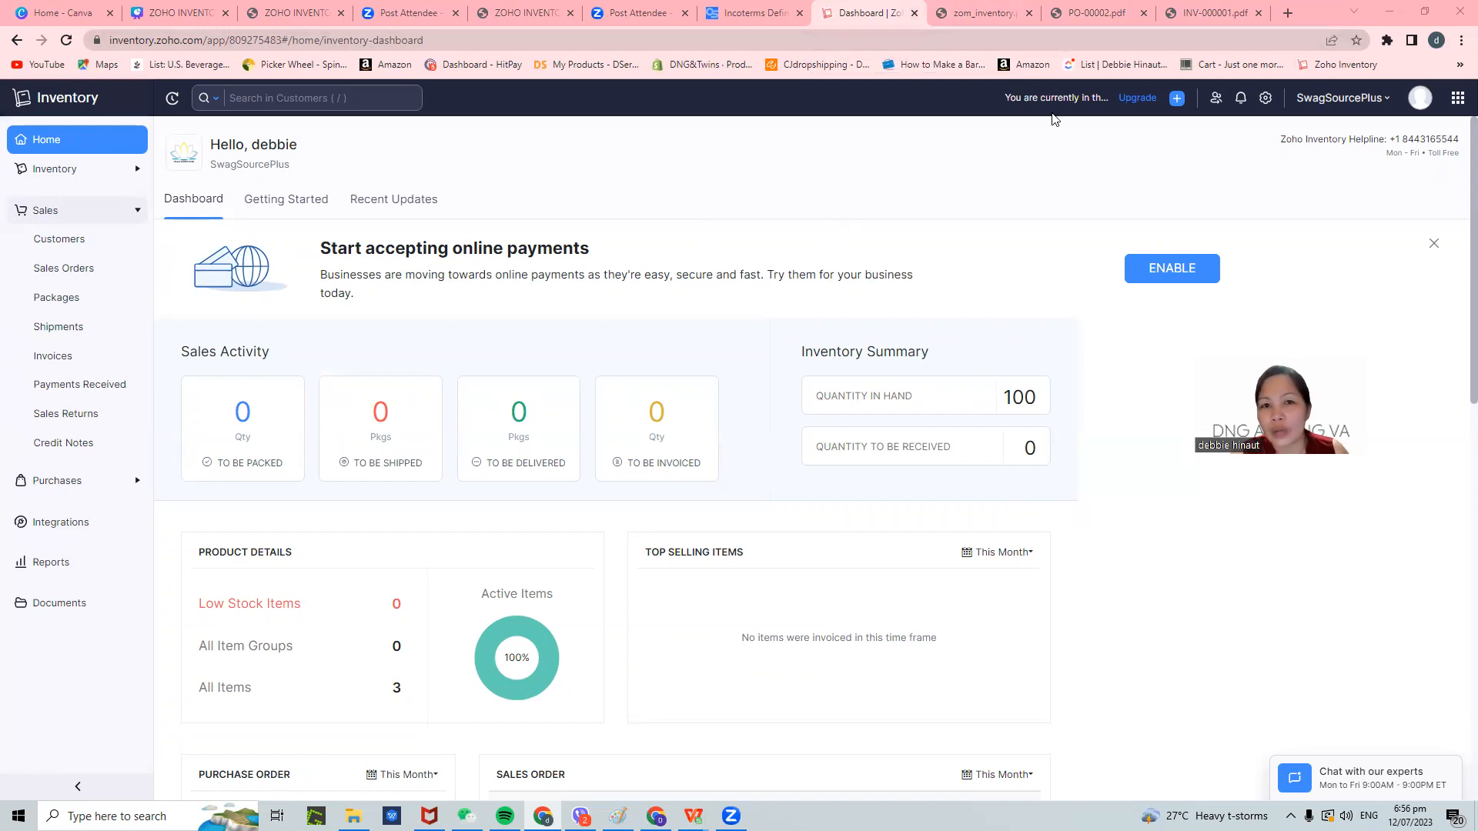
pyautogui.click(279, 16)
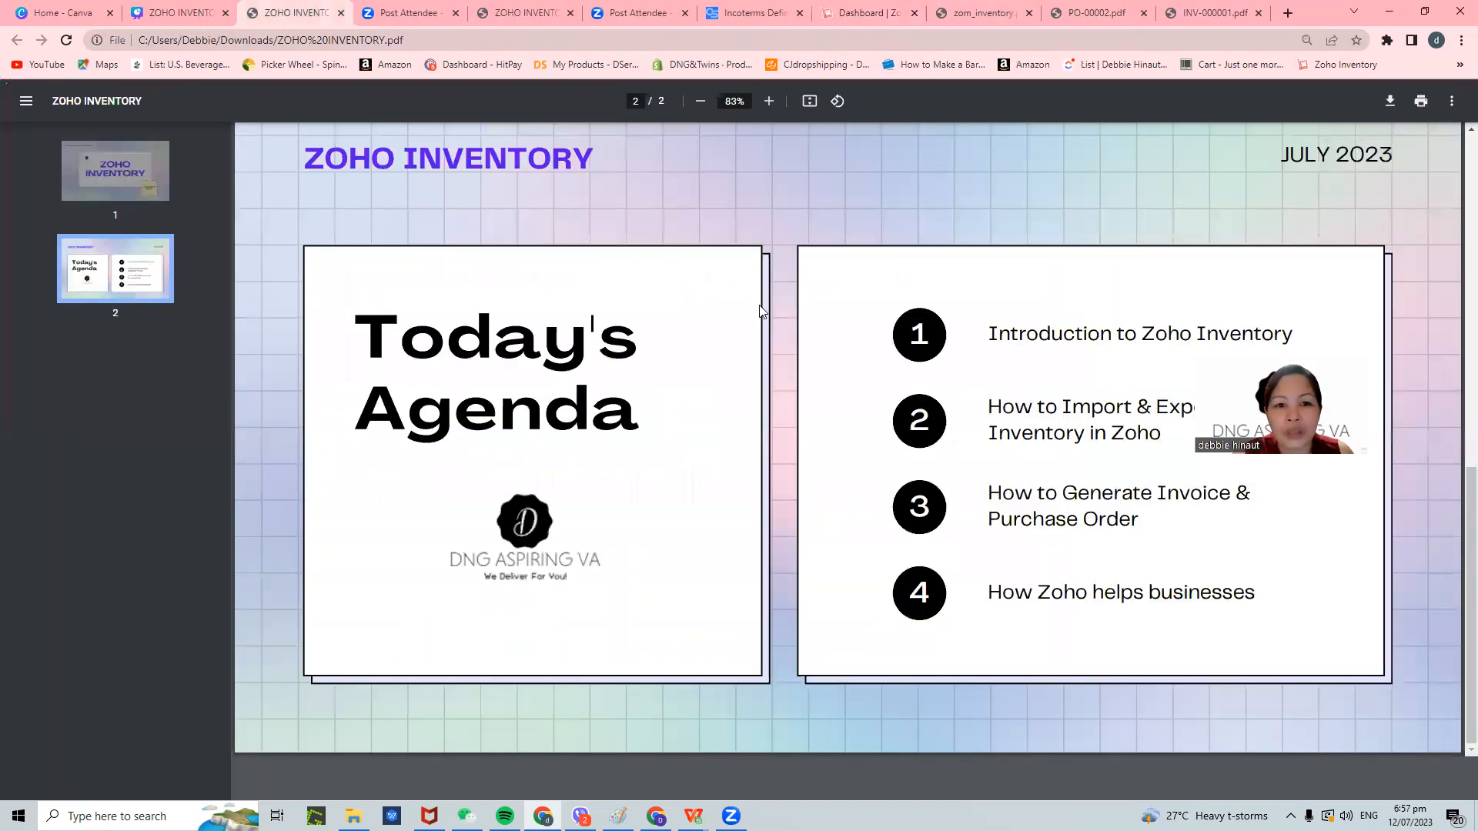